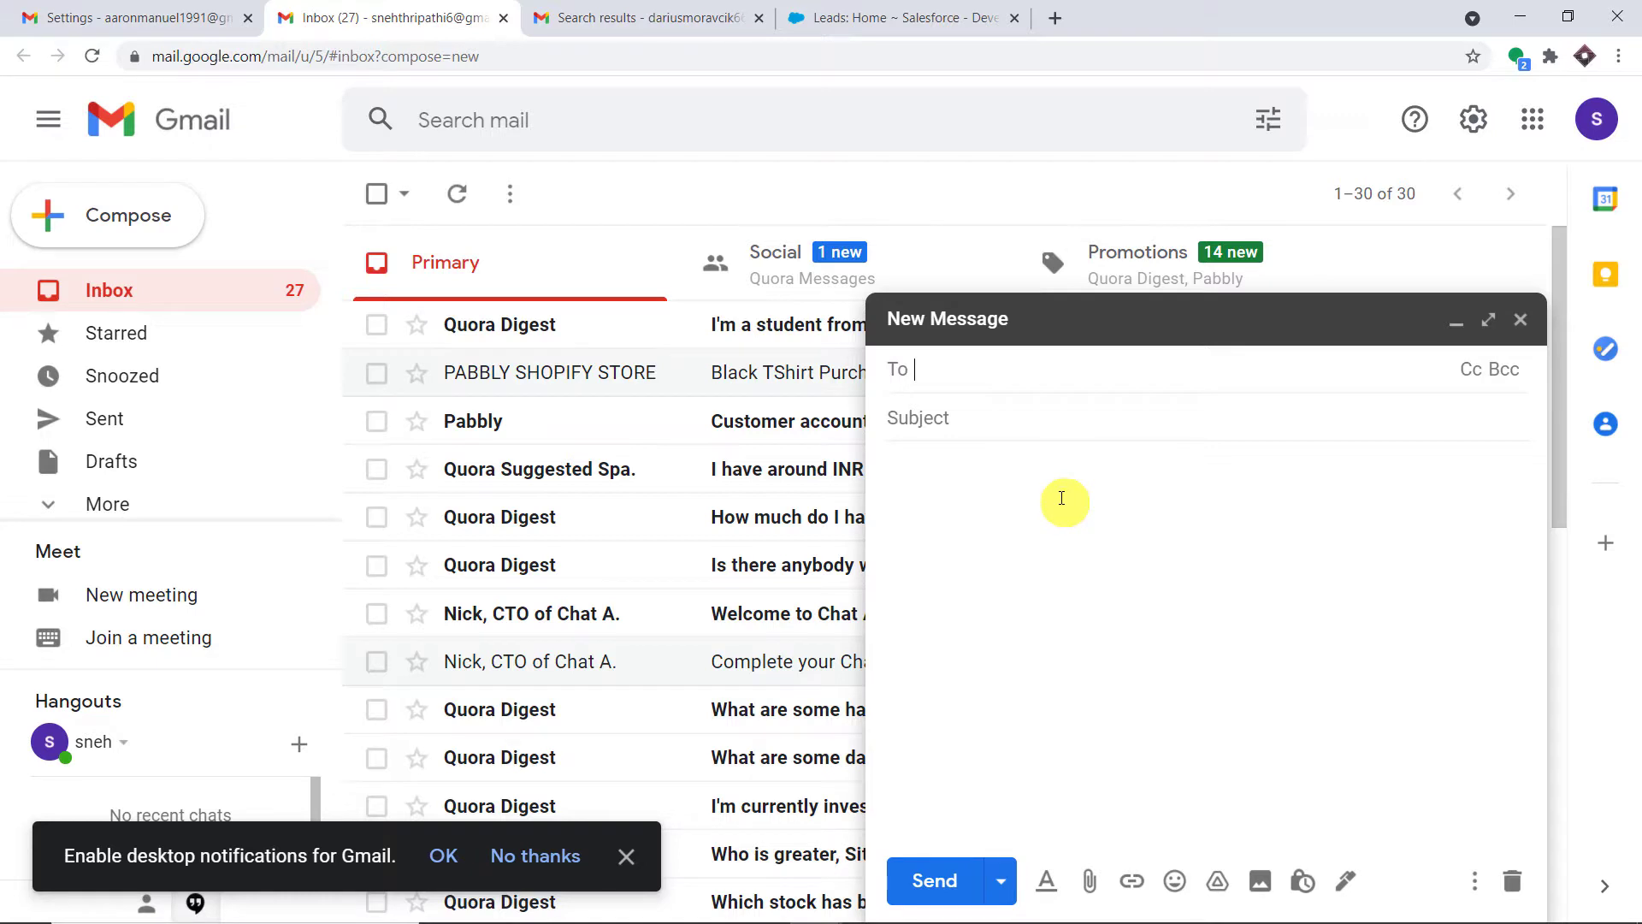
Copy the recipient mailbox's email address from its tab and paste it into the To field
click(616, 17)
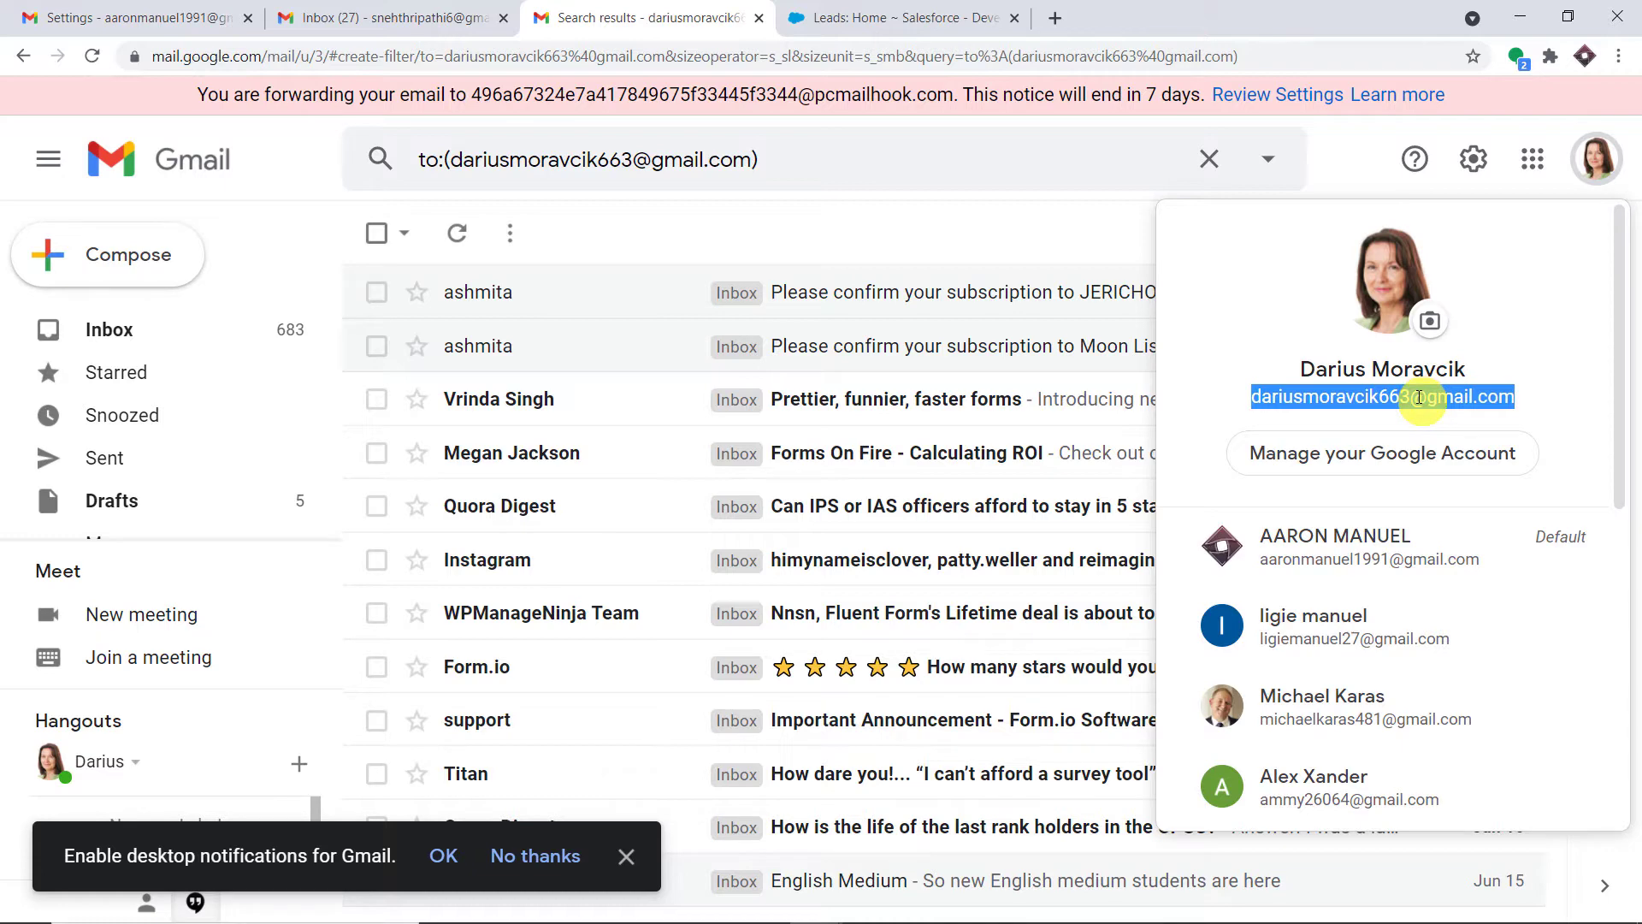
right_click(1419, 397)
click(1434, 416)
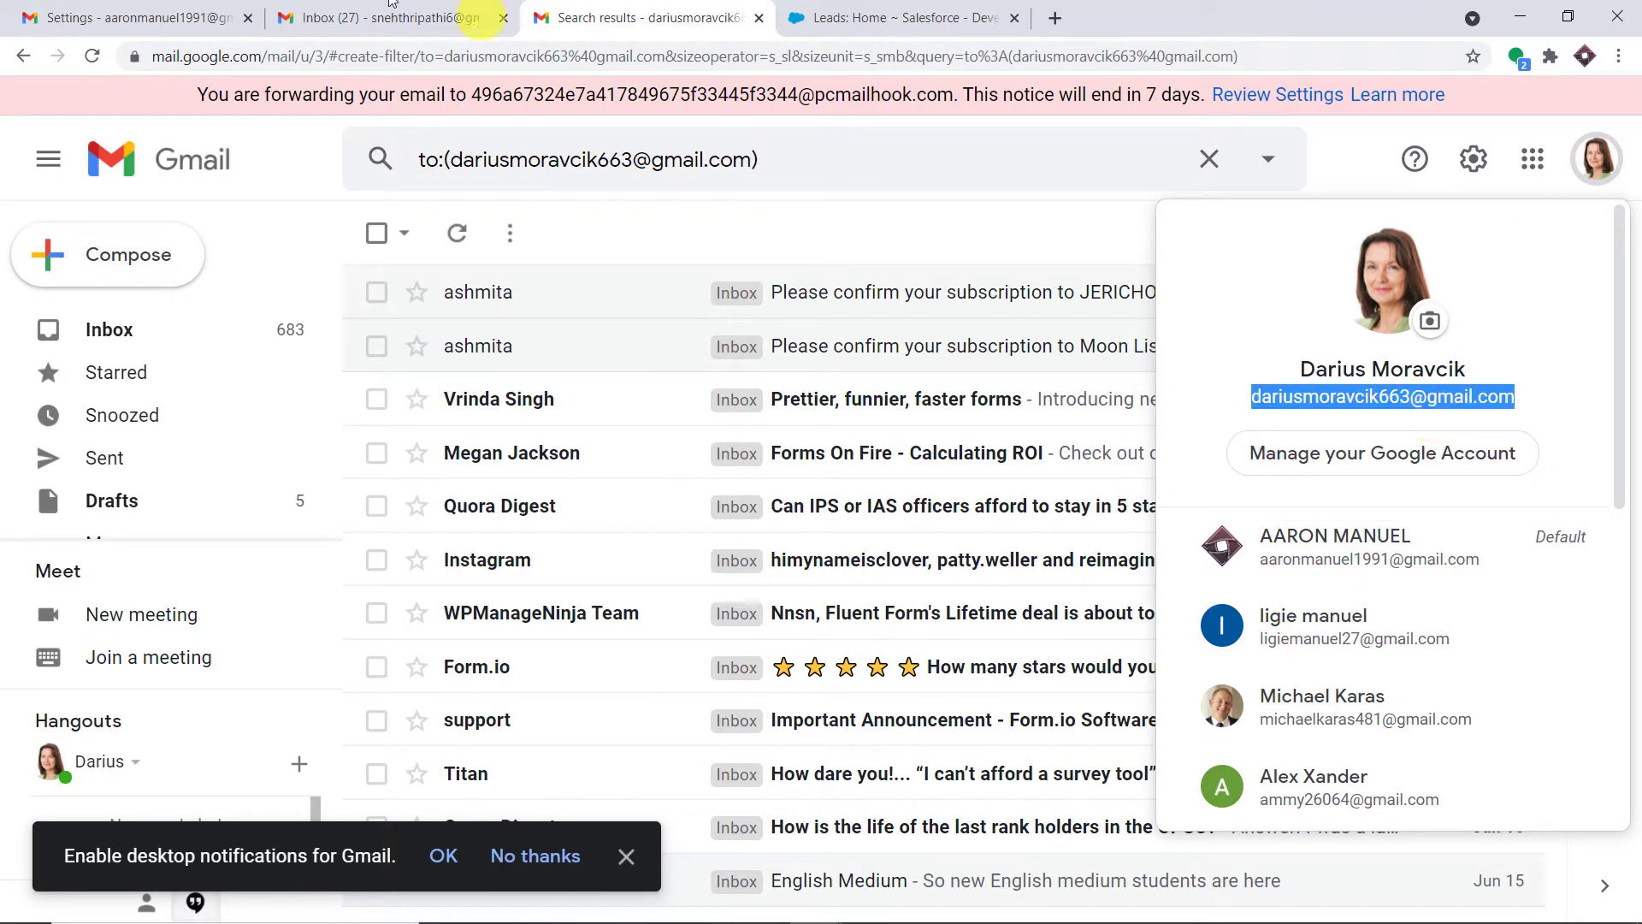
click(410, 17)
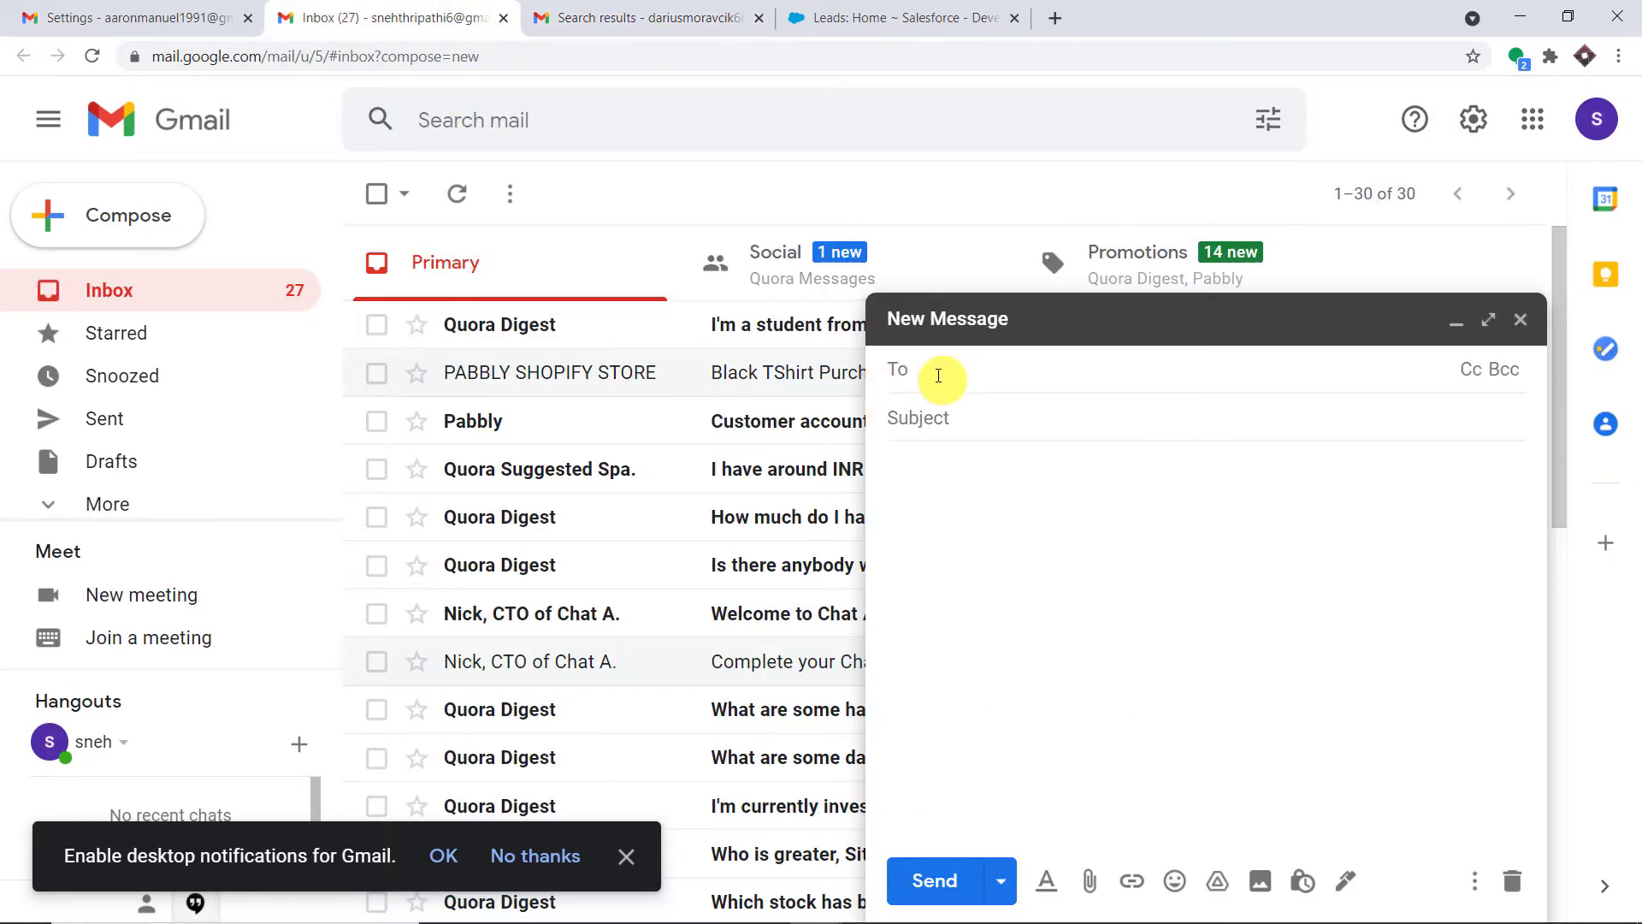
key(ctrl+v)
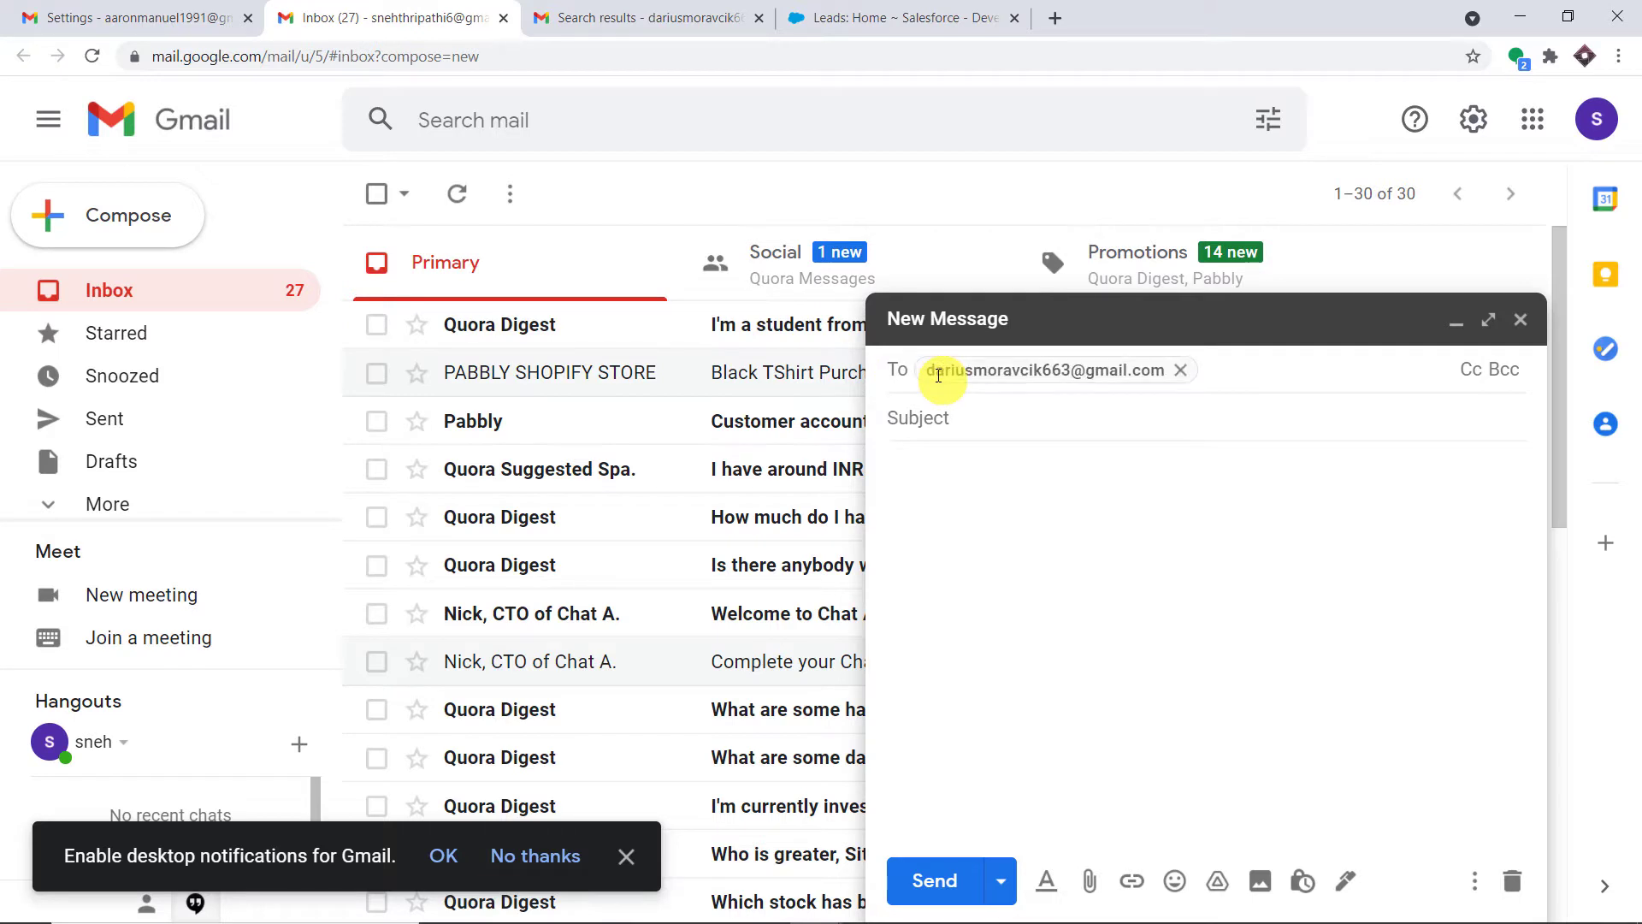
Send the email with subject 'Tennis' and body 'I love playing tennis'
click(916, 414)
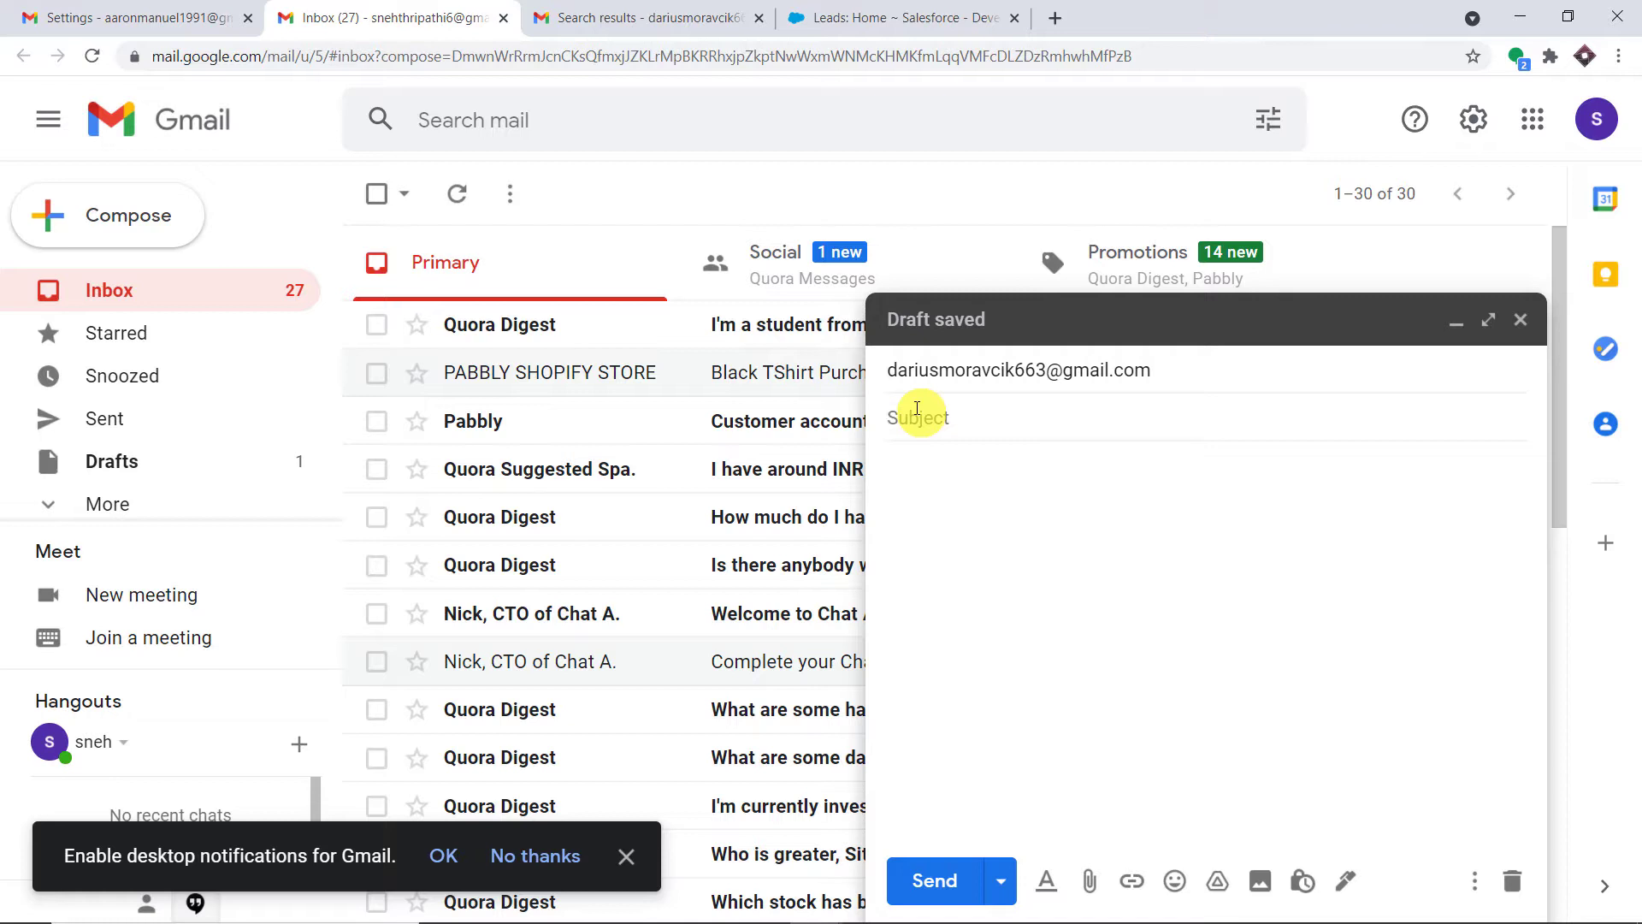
text(Tennis)
click(921, 477)
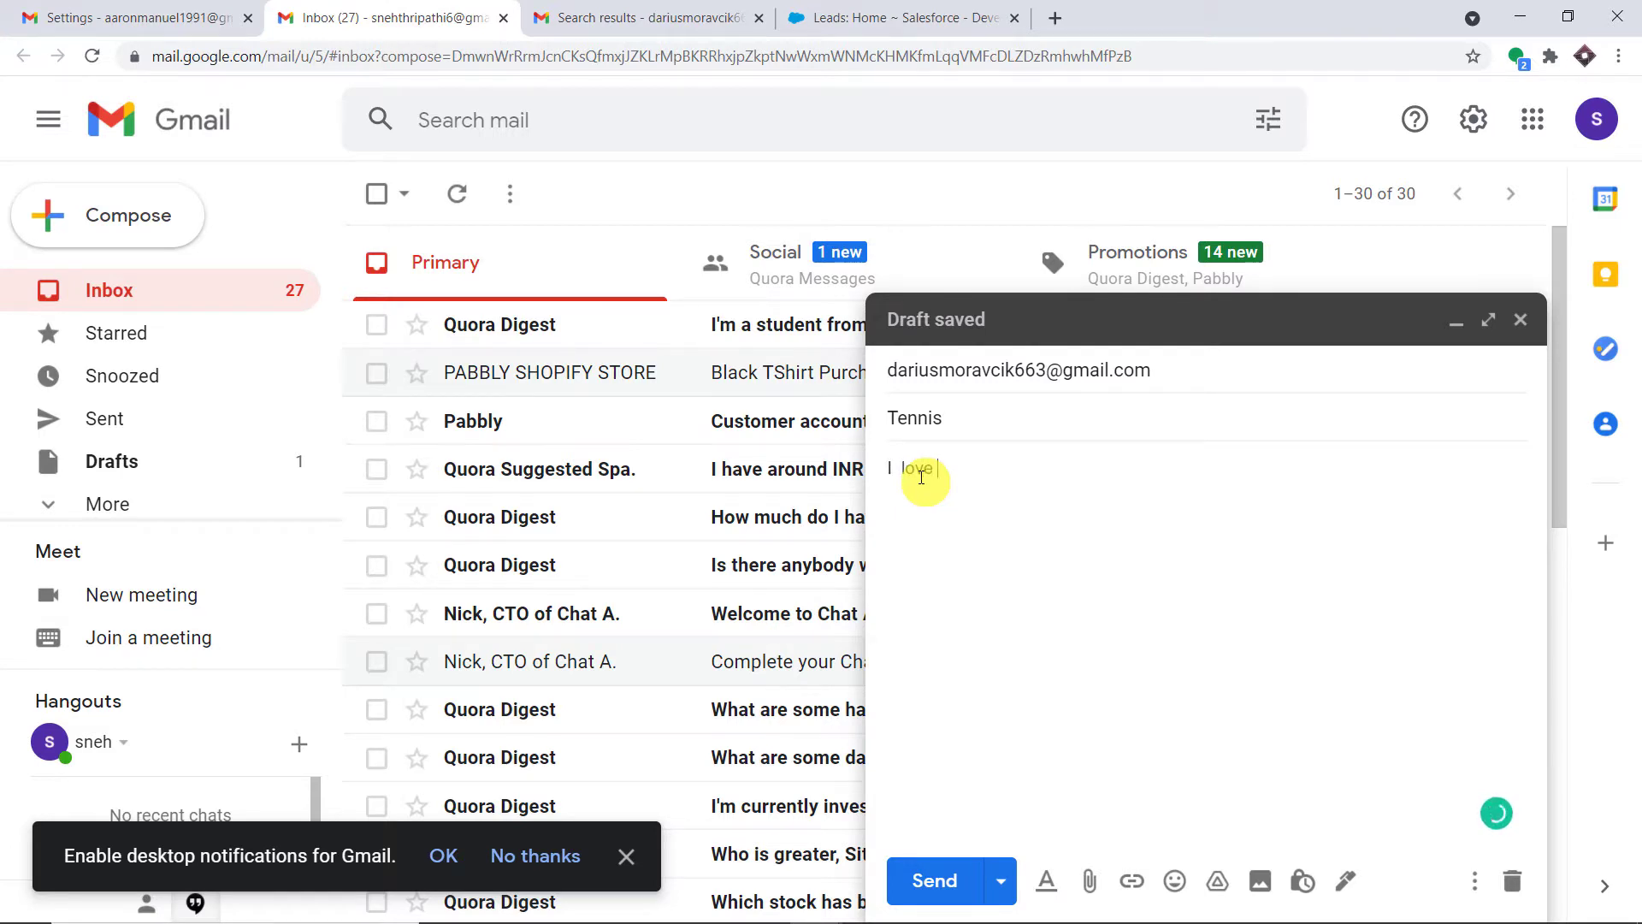
text(I love playing tennis)
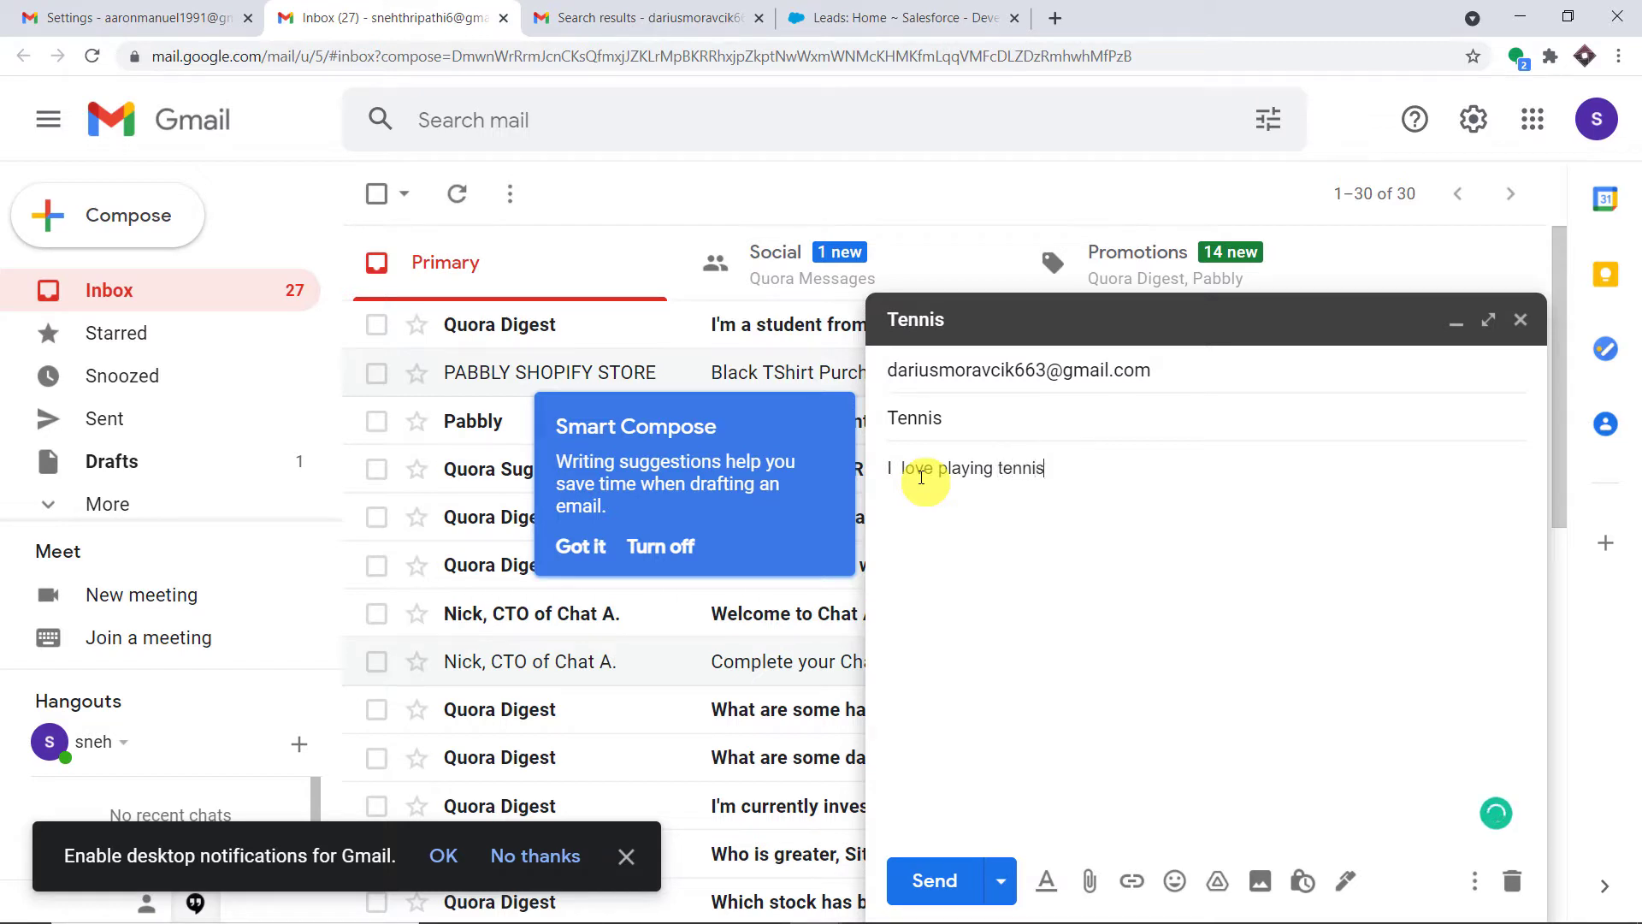
click(934, 880)
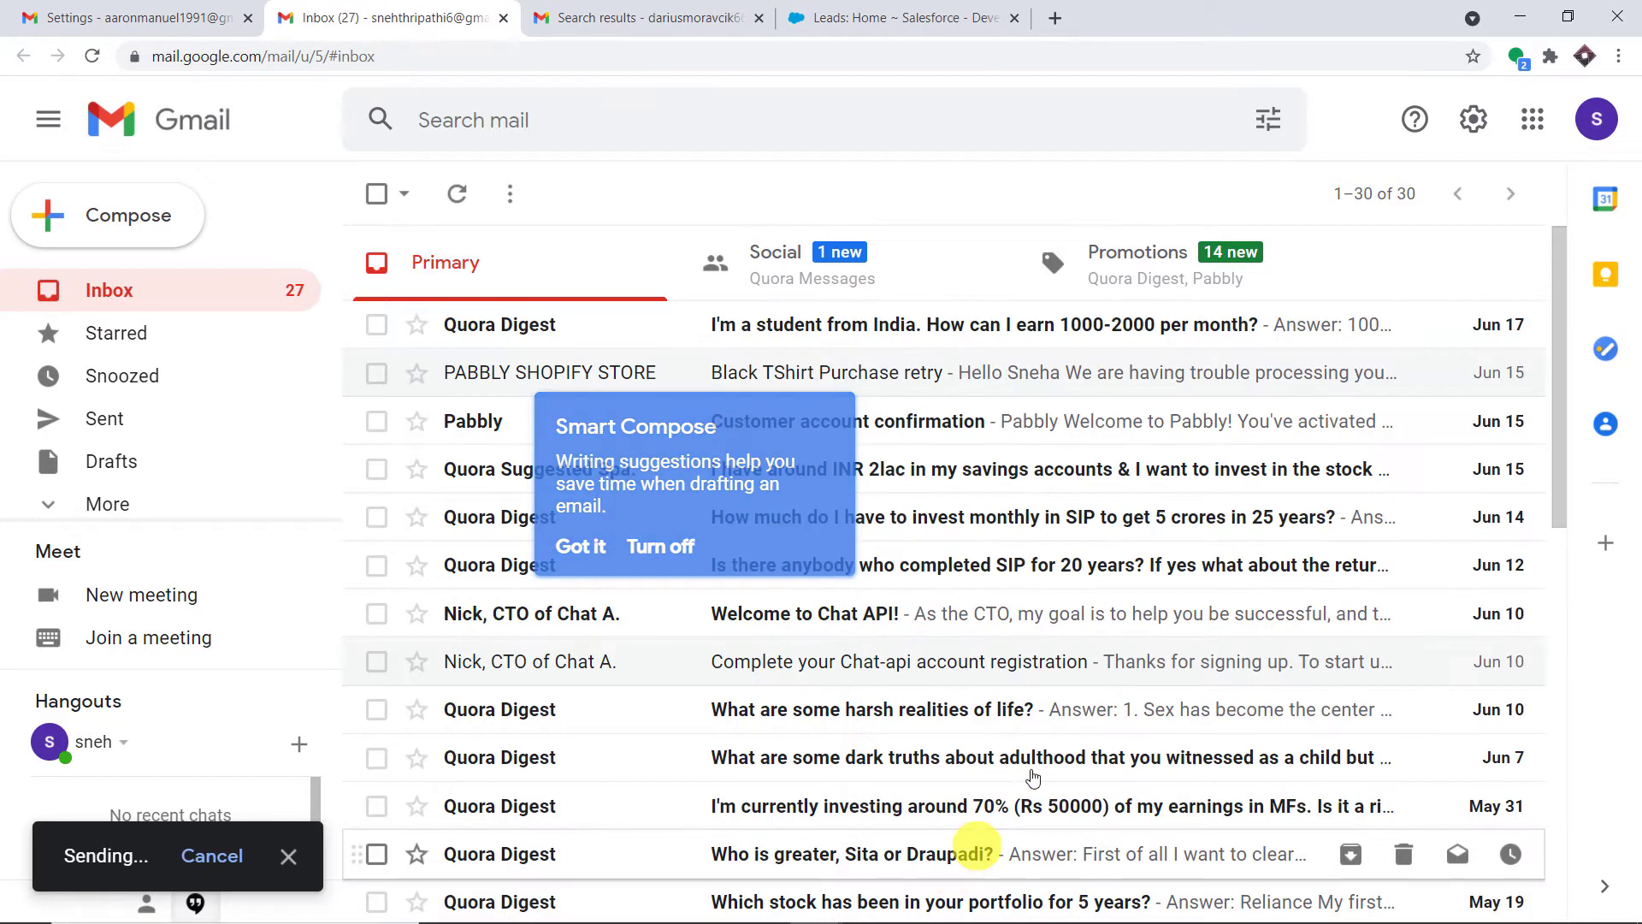
click(1596, 119)
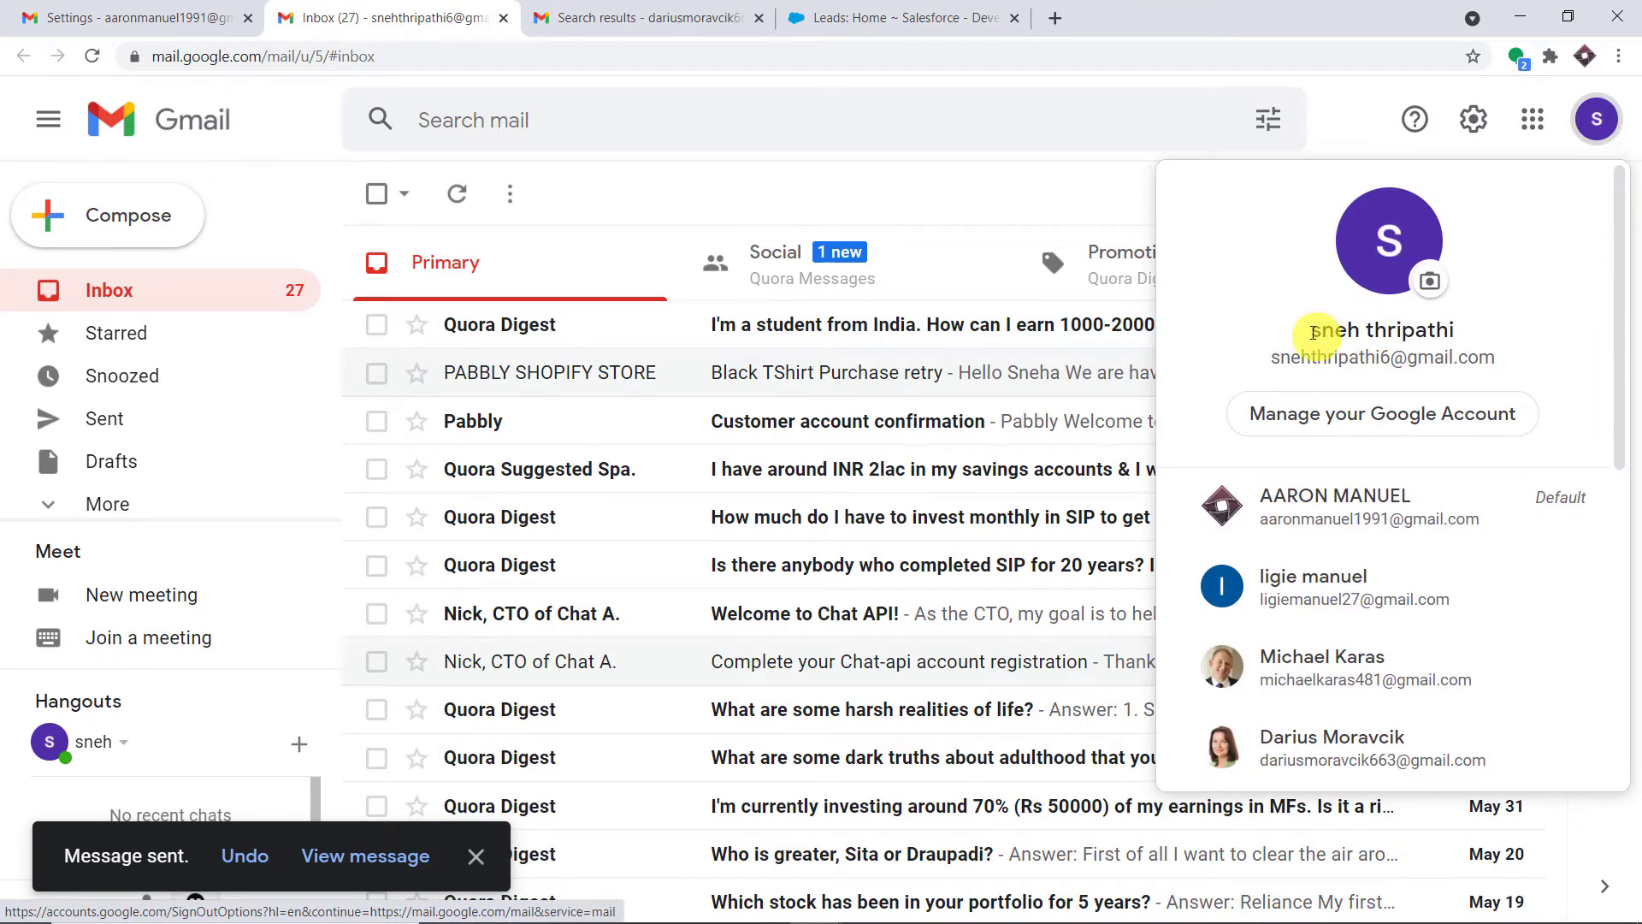
Check the recipient's search results and confirm which account each Gmail tab belongs to
drag(1311, 330, 1271, 360)
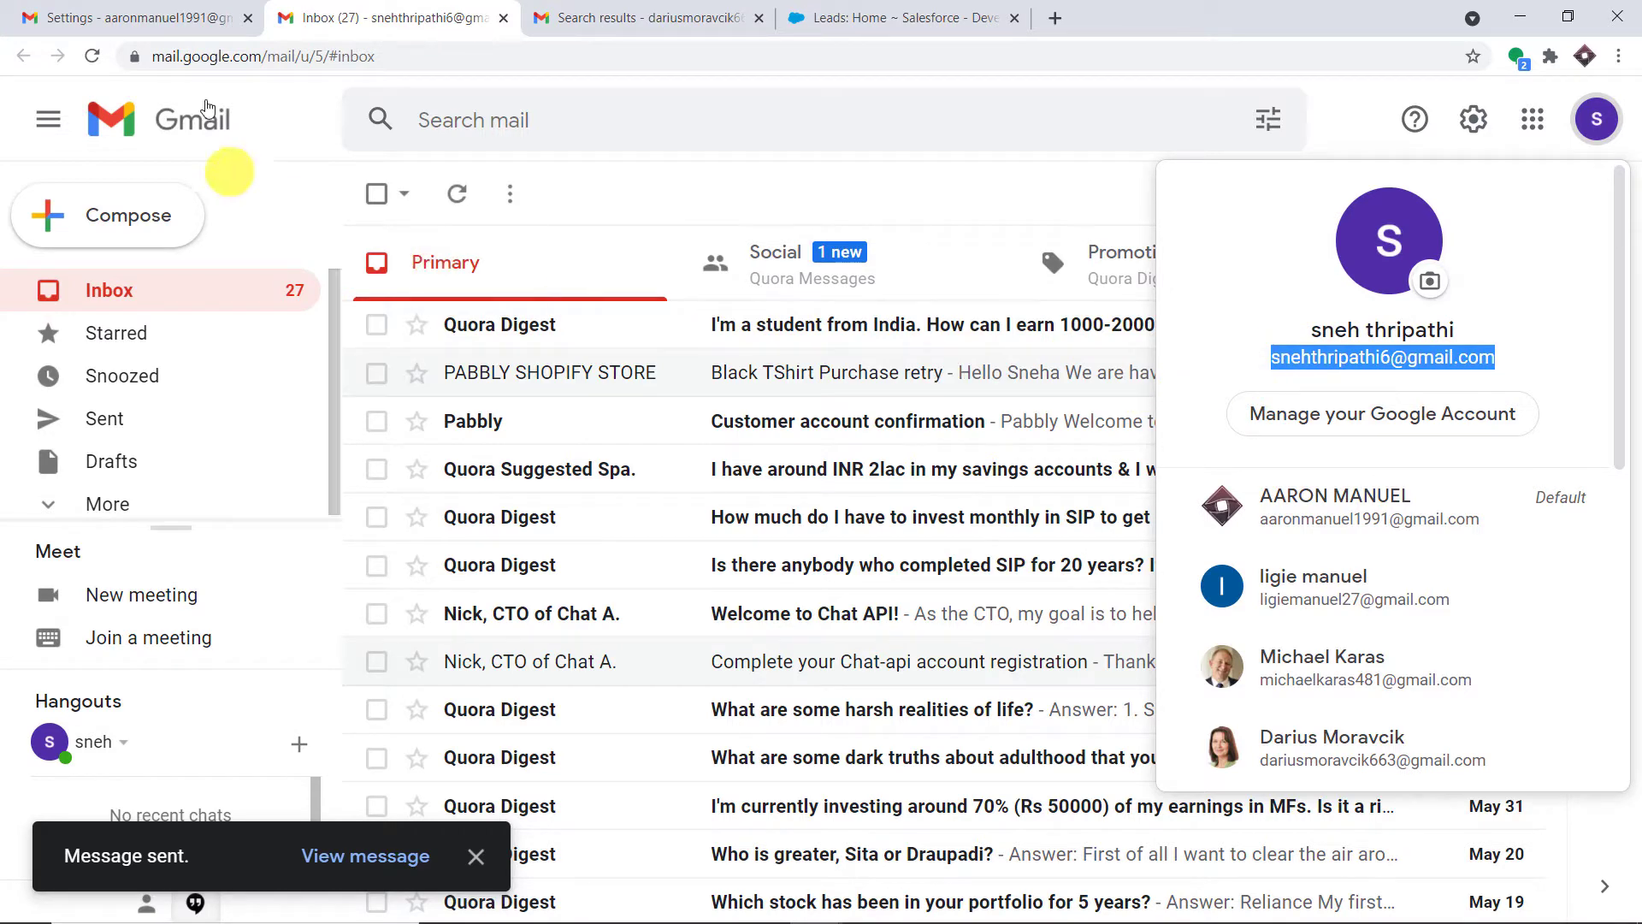
click(652, 17)
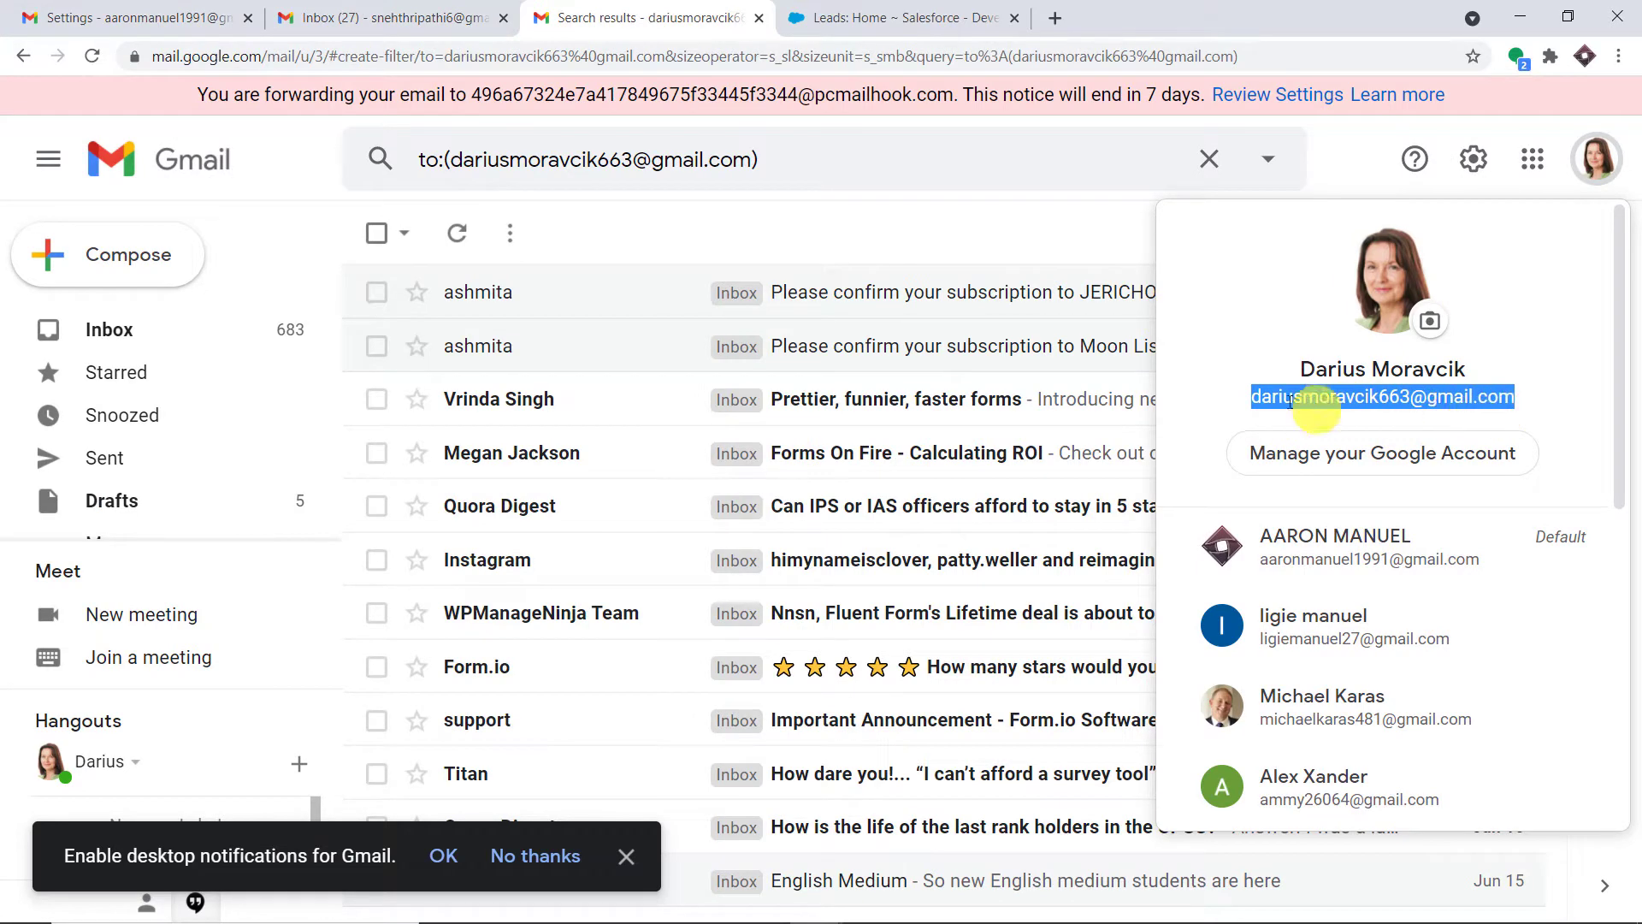
click(175, 17)
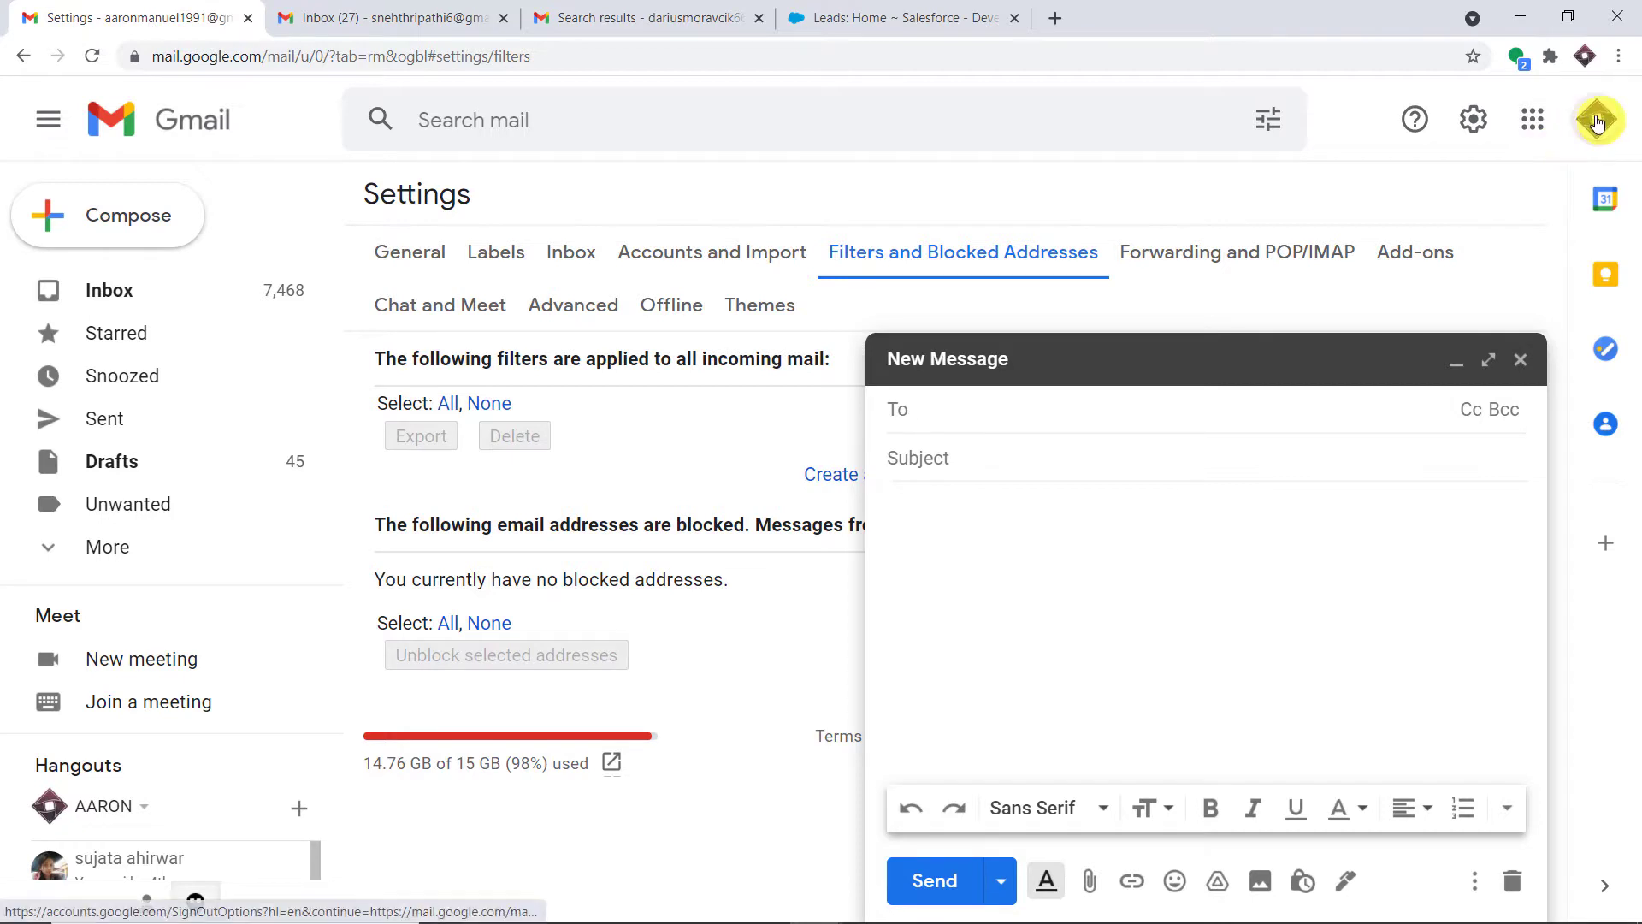
click(1596, 120)
scroll(1419, 337, up, 2)
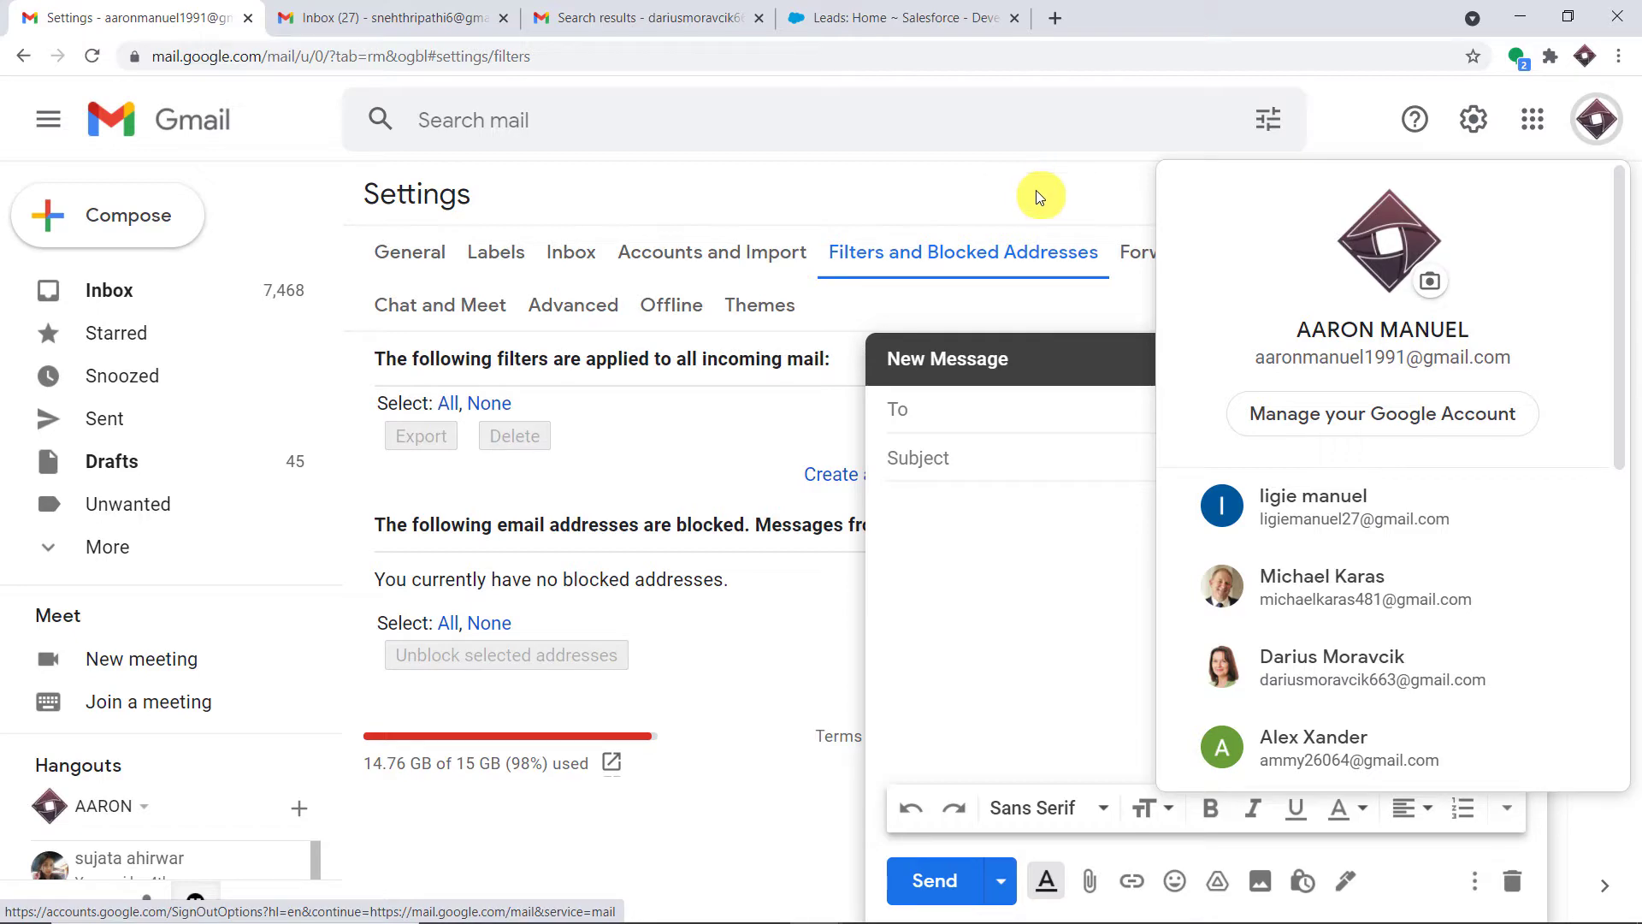
click(644, 17)
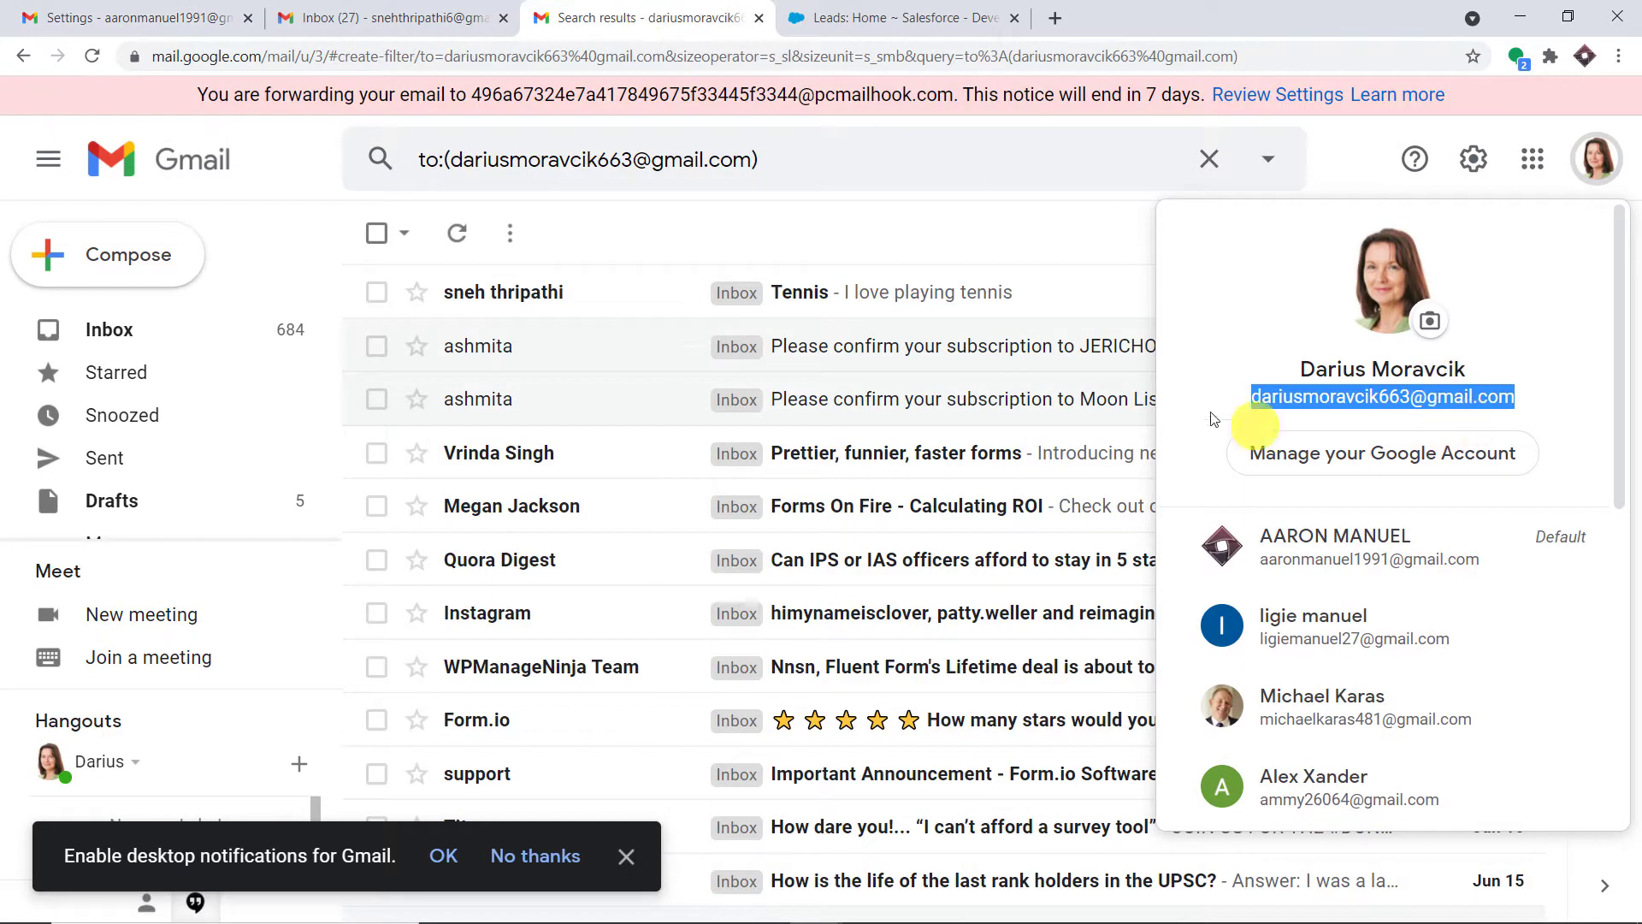
click(195, 10)
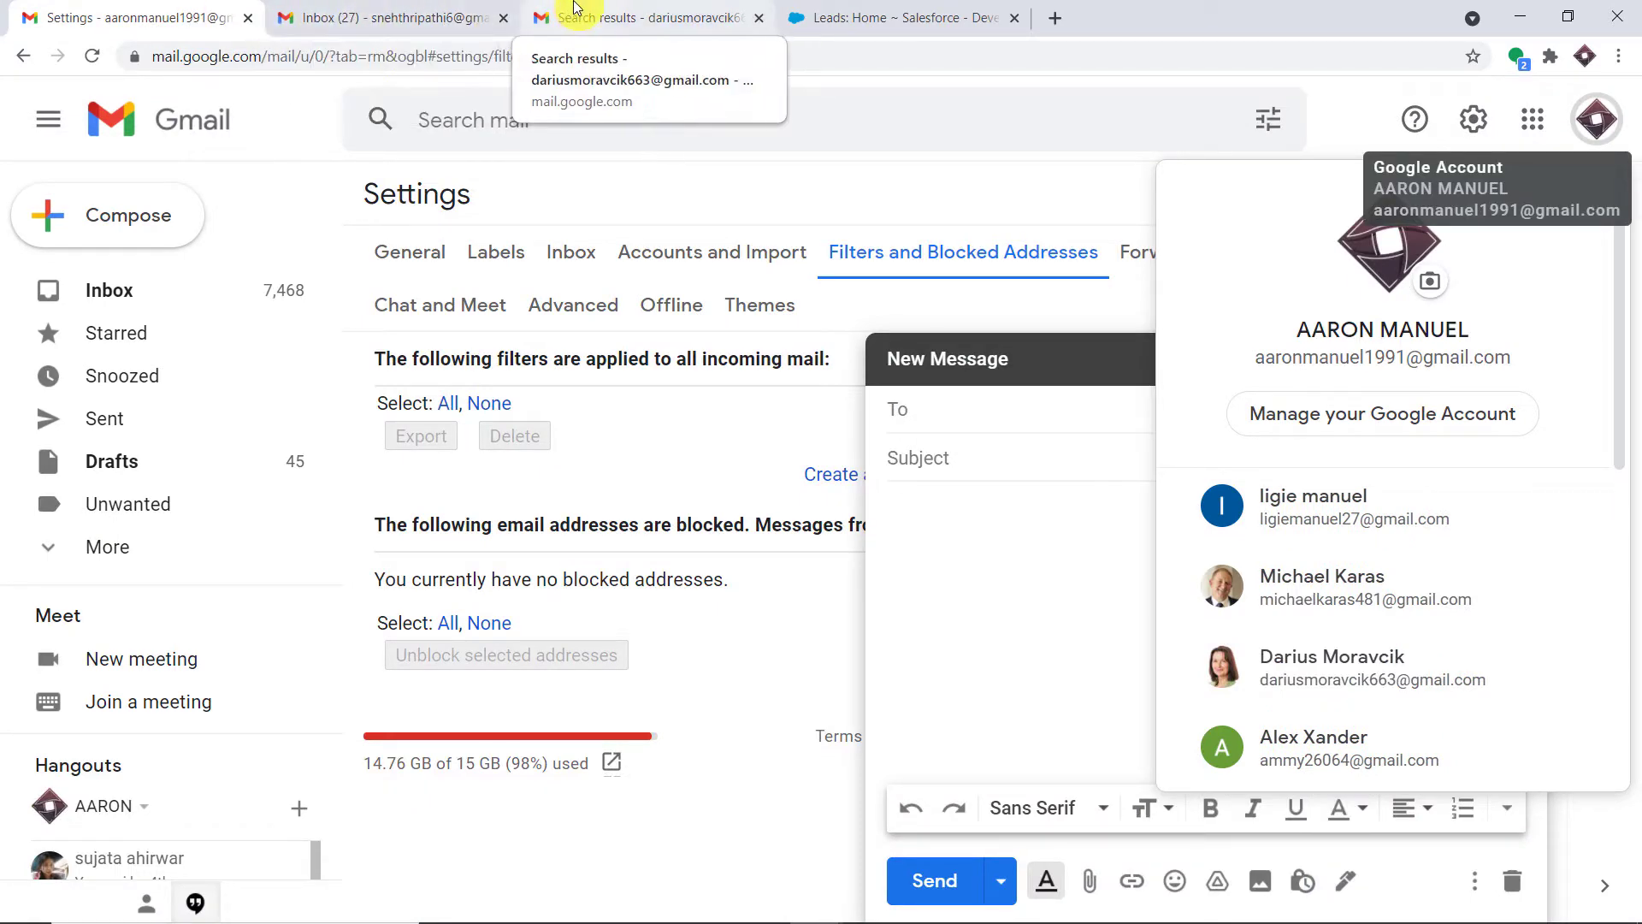
click(595, 8)
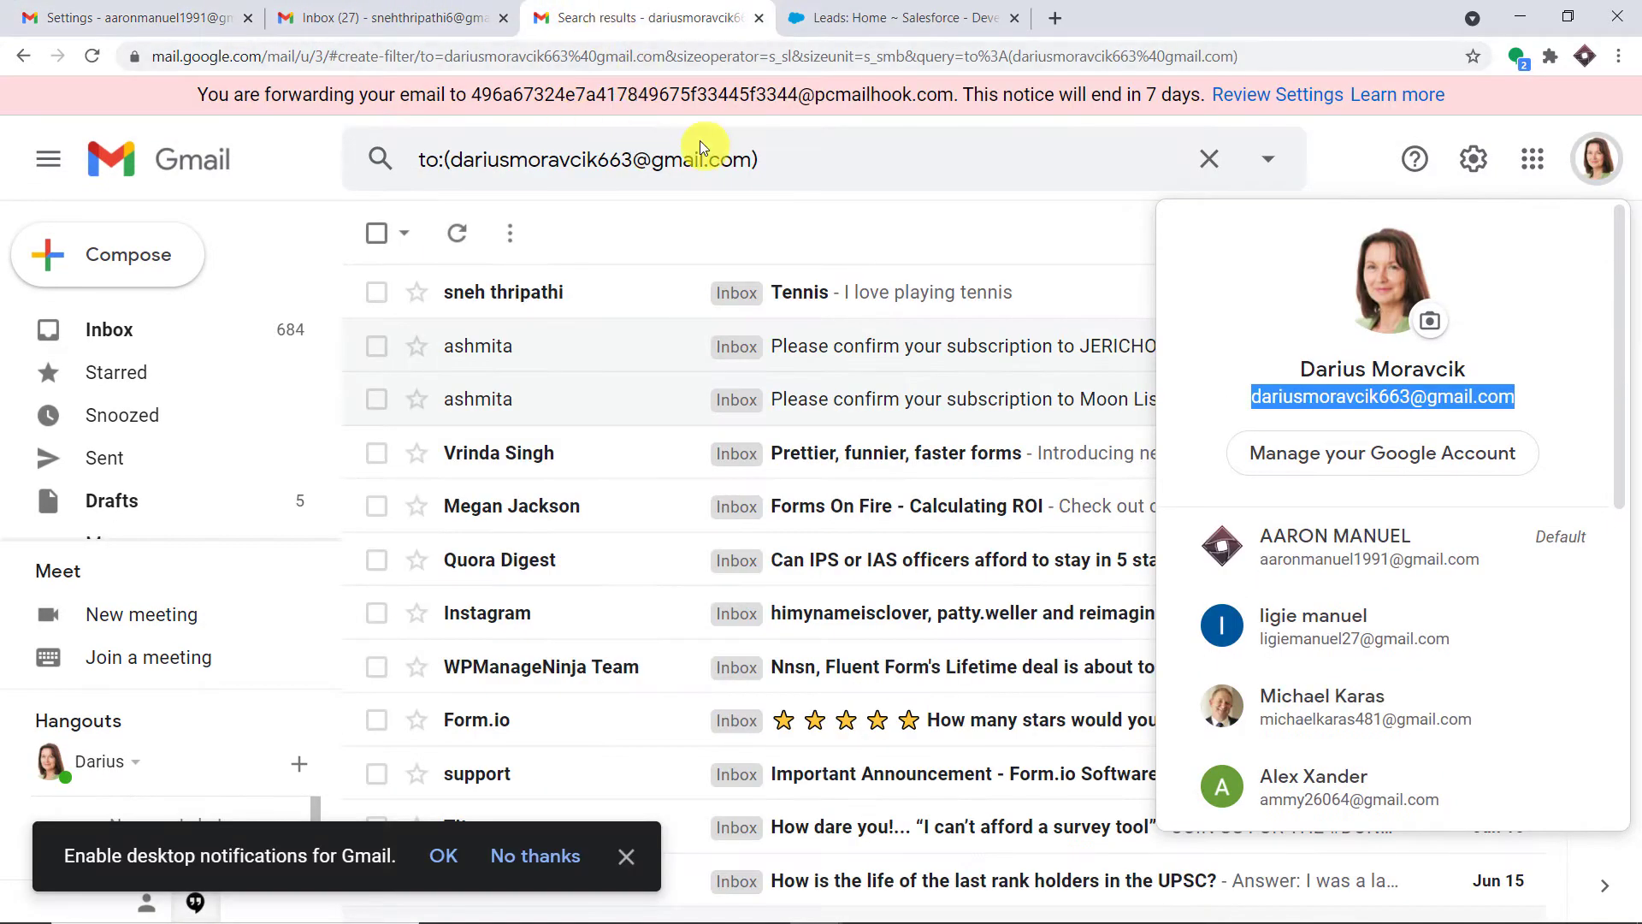
Glance at the Salesforce leads list, then return to the settings page's blank new message
click(860, 12)
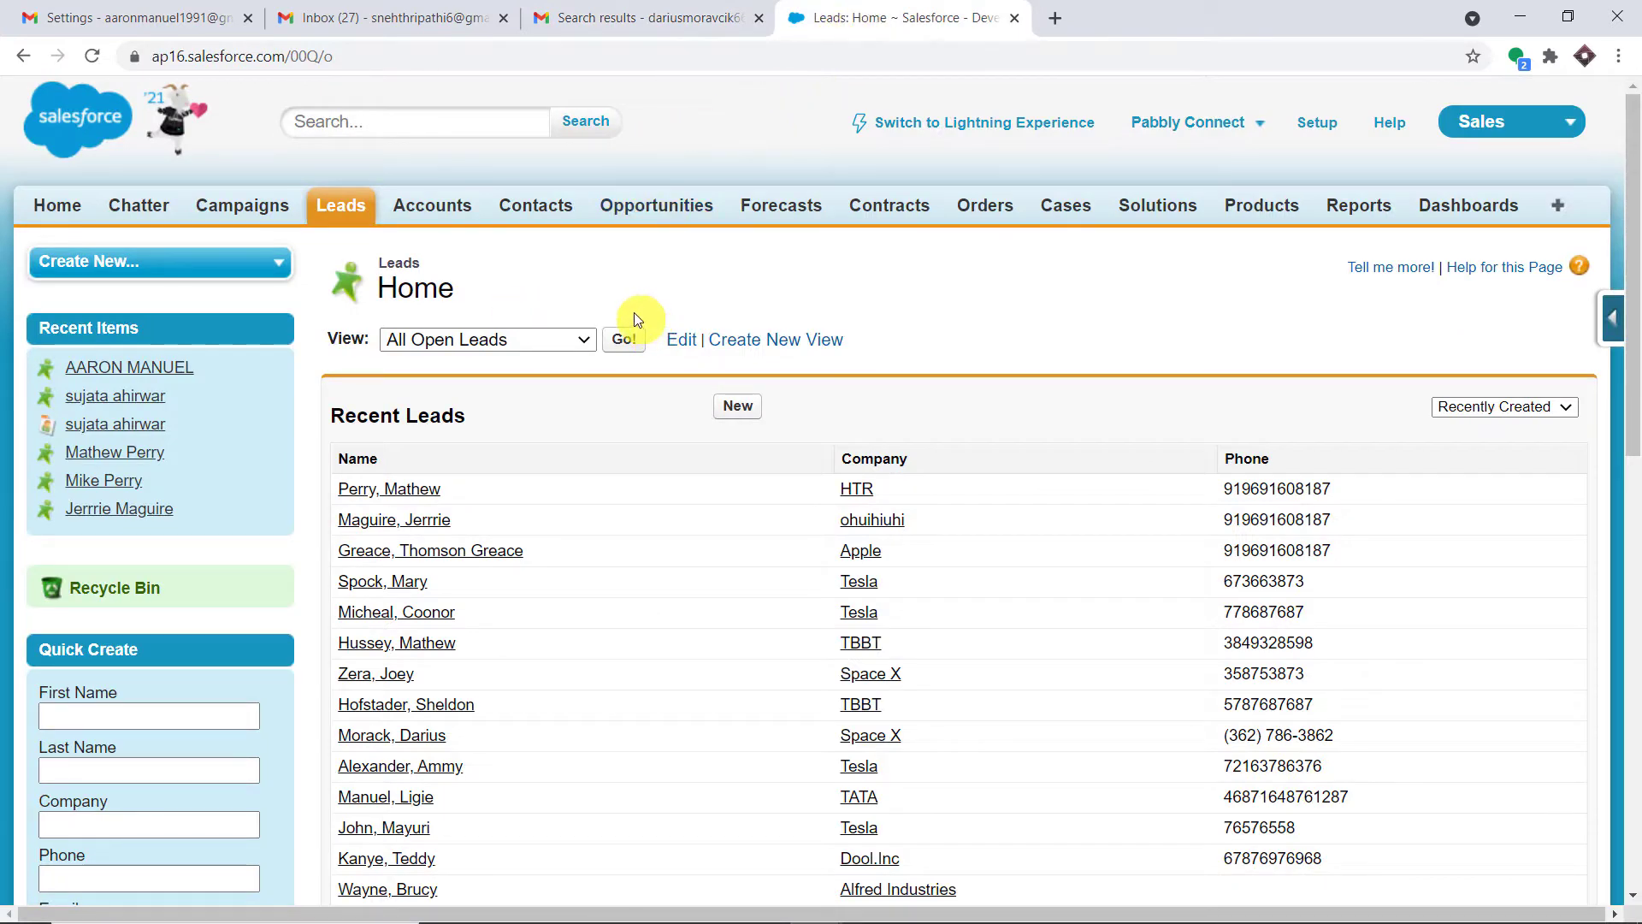
click(427, 12)
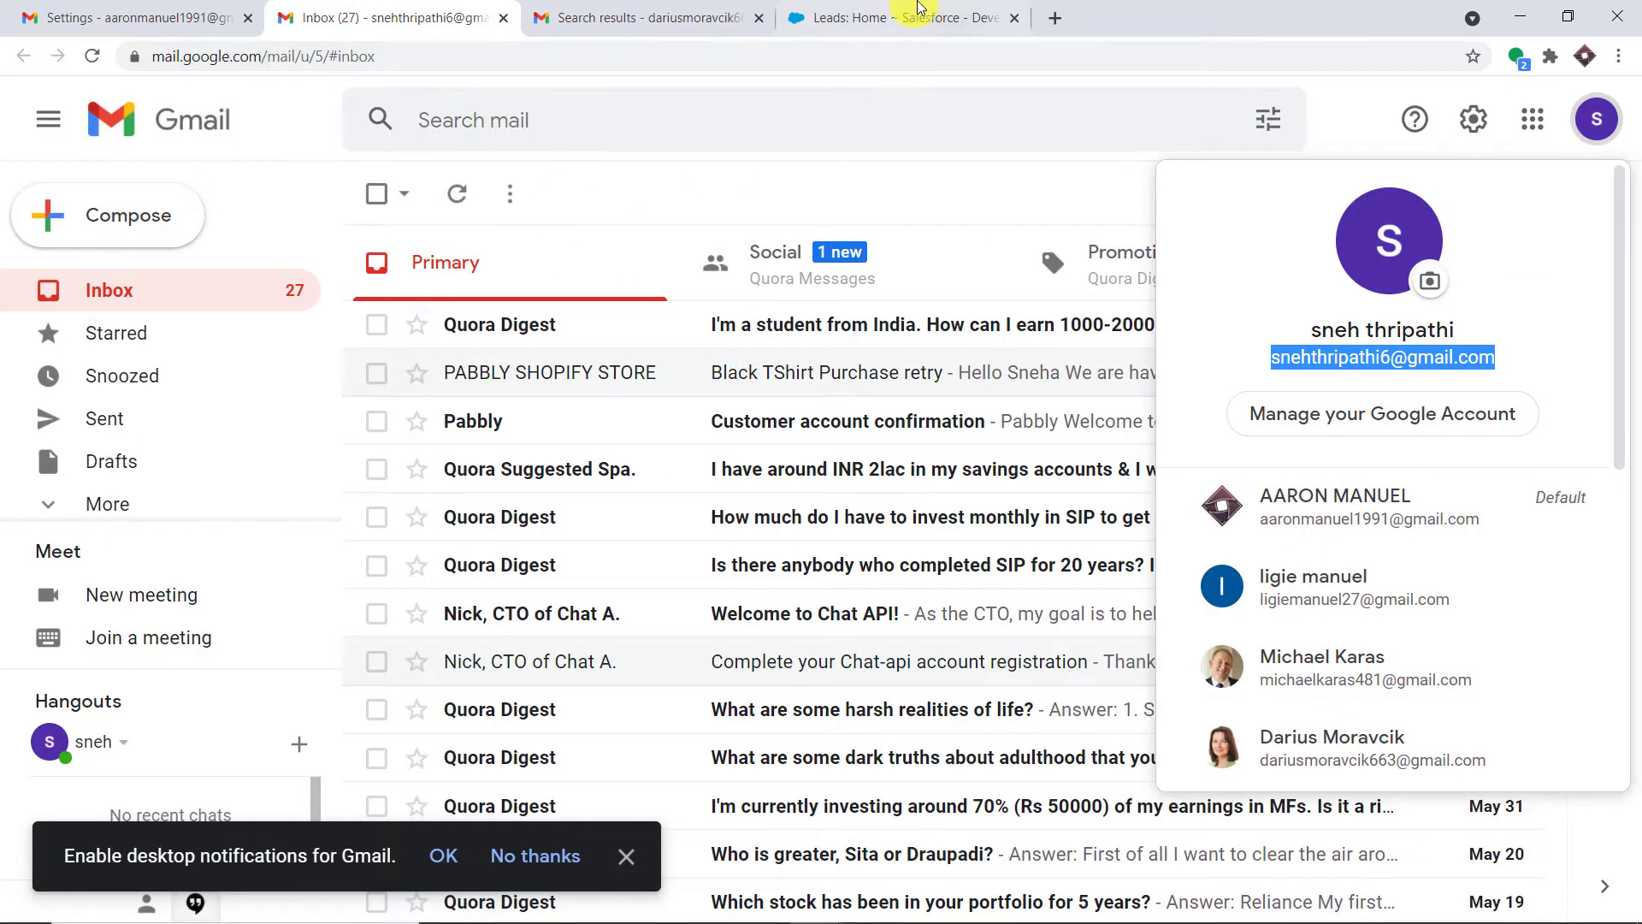
click(916, 12)
click(167, 17)
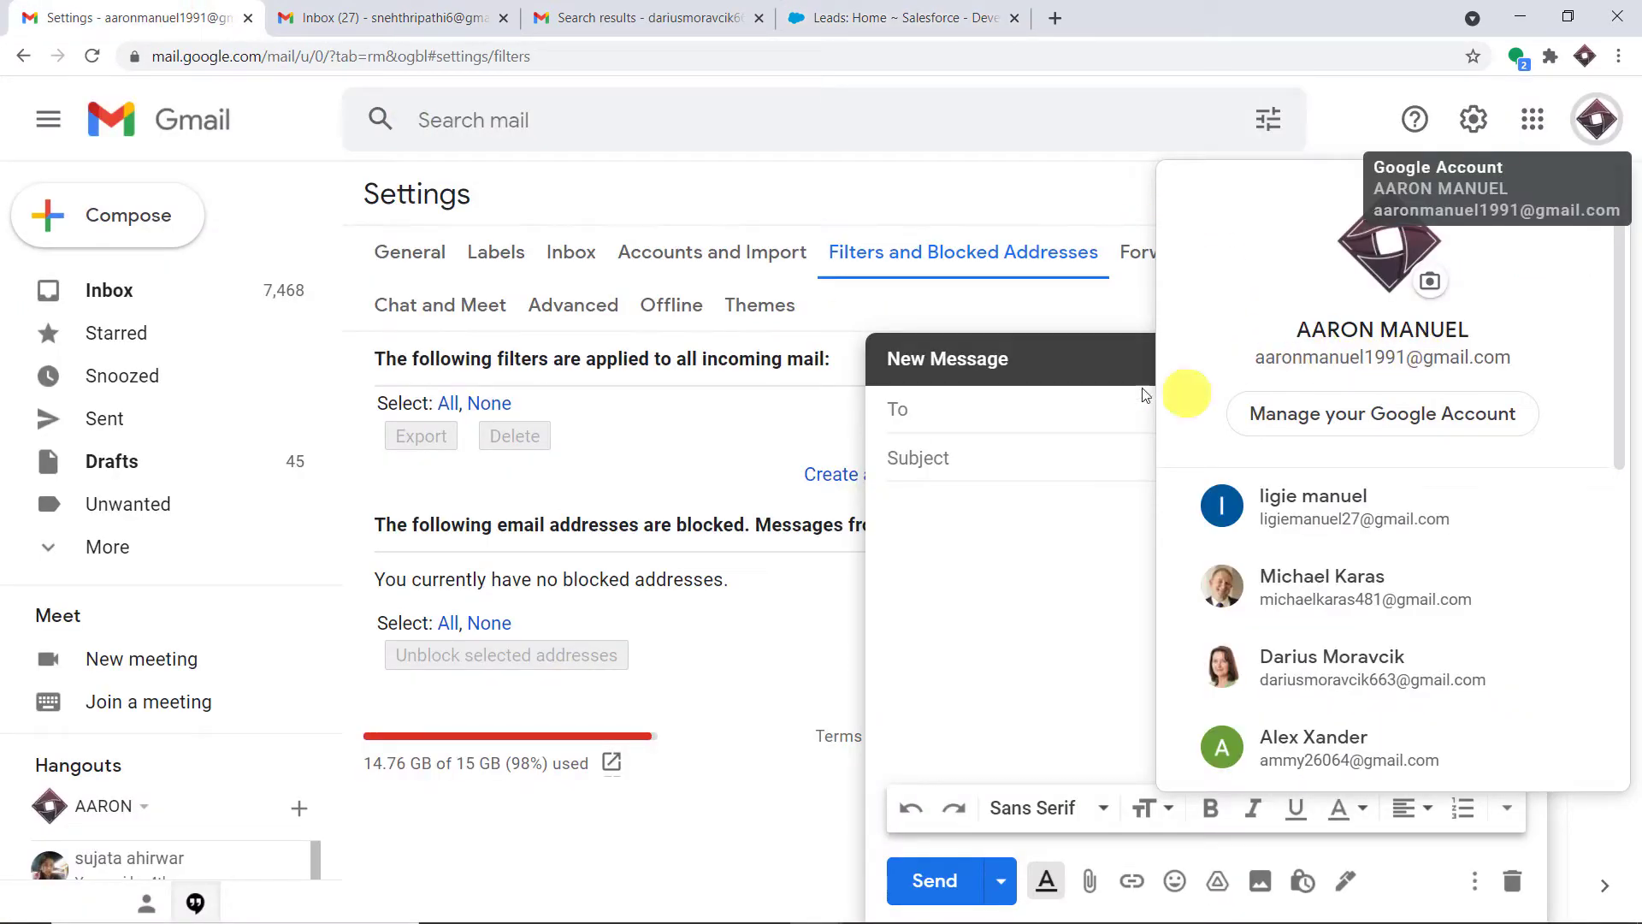
click(1017, 193)
Address the message to the test recipient, write 'Football' / 'I hate football', and send it
click(978, 412)
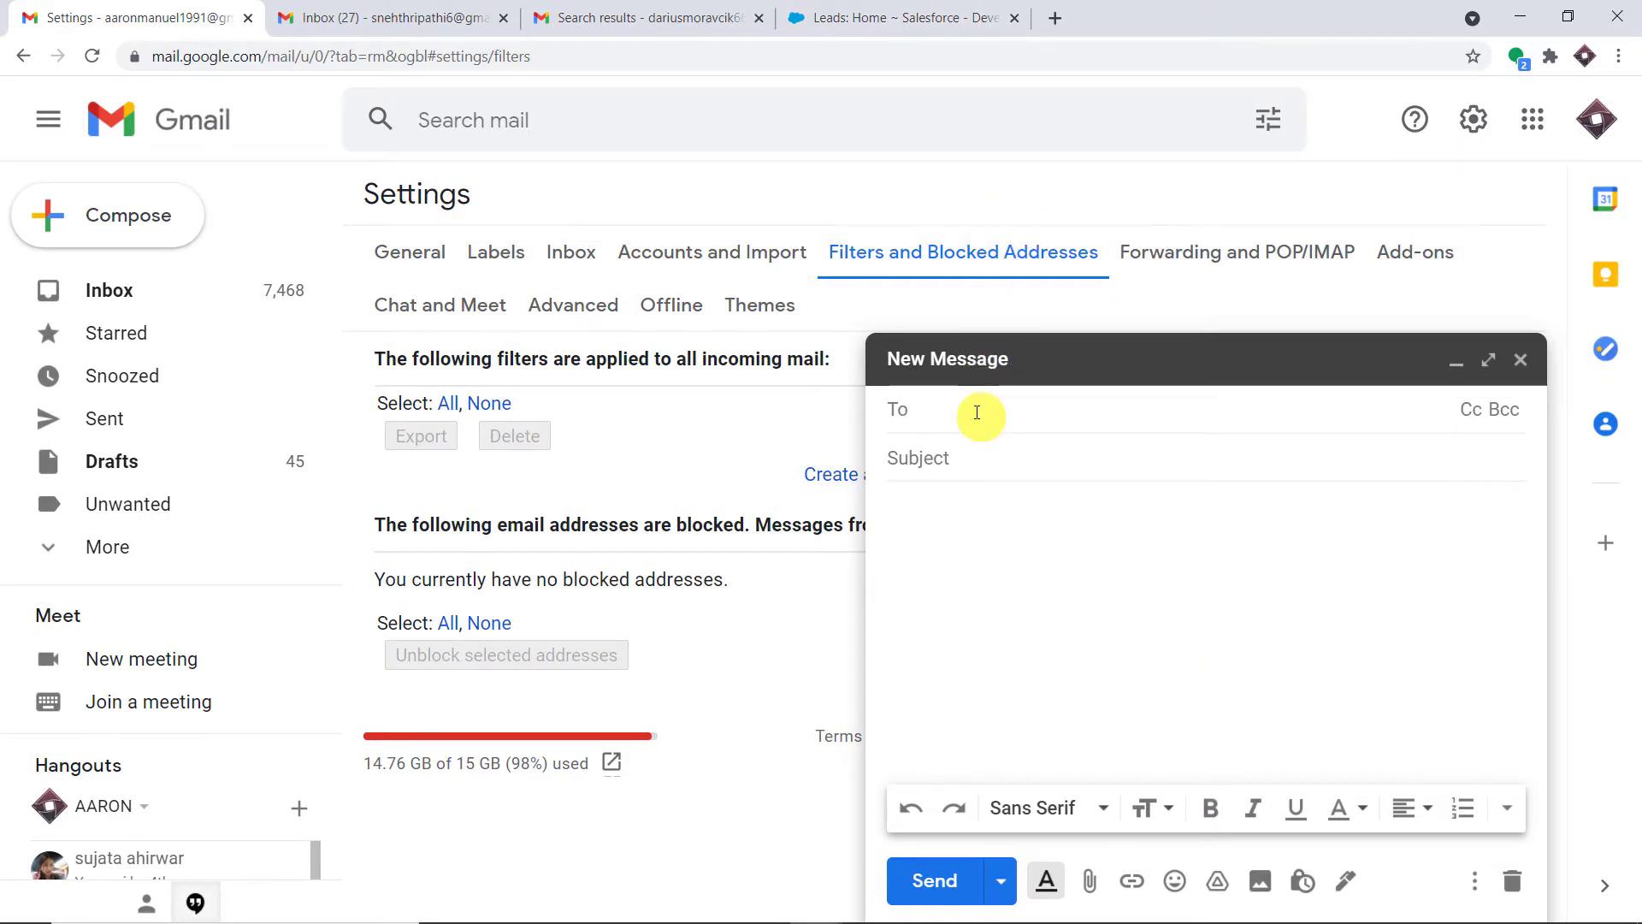
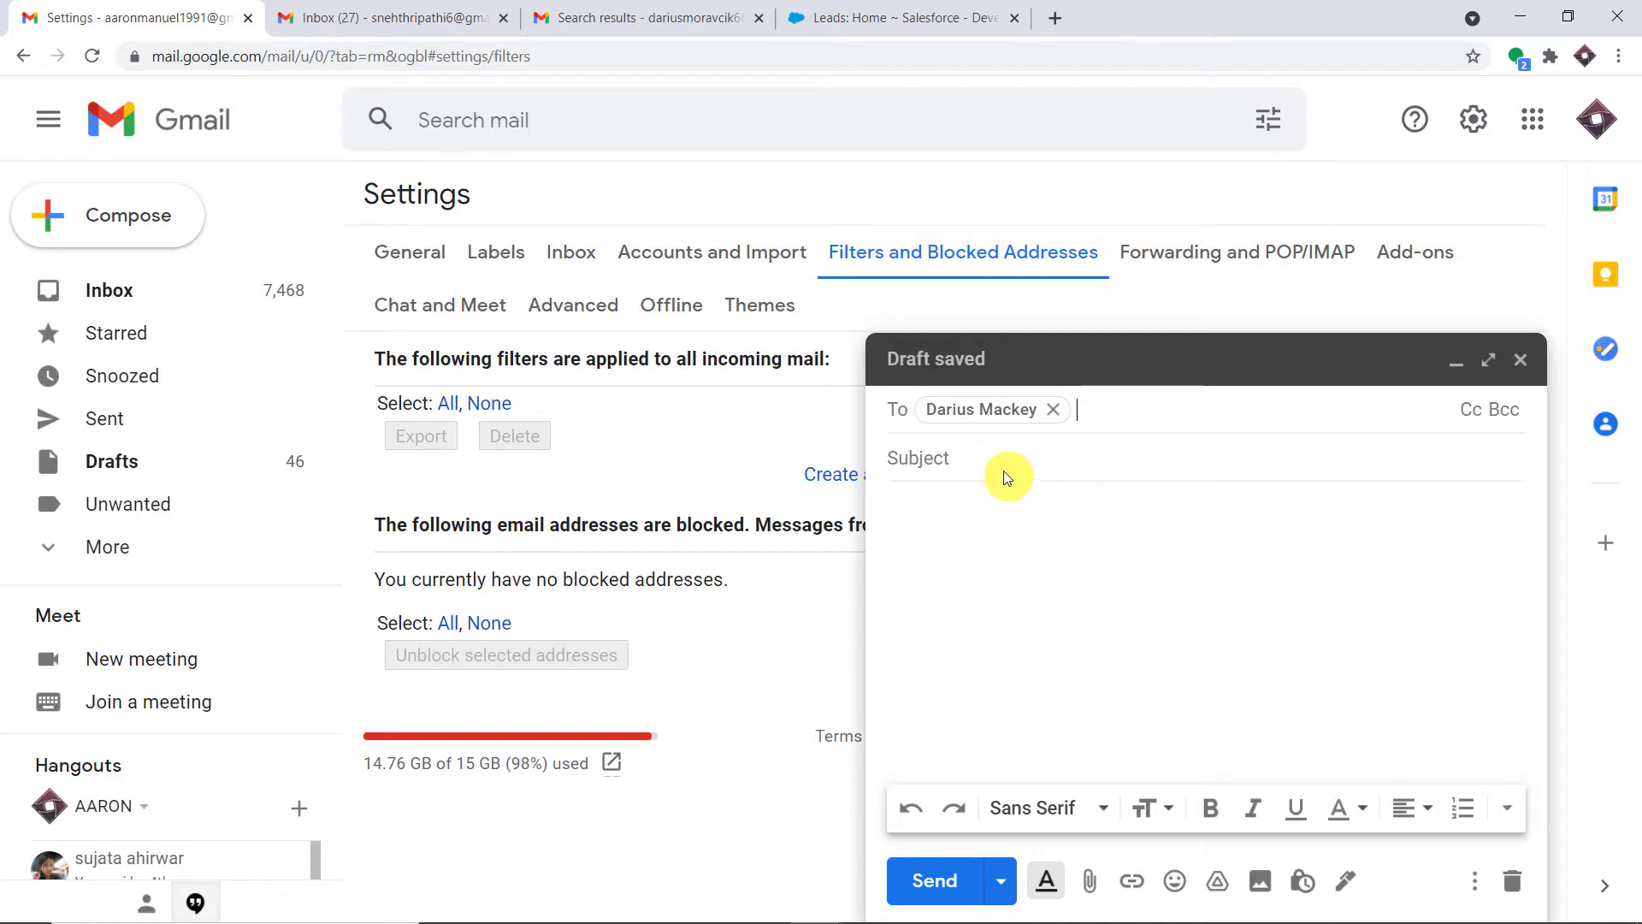
click(949, 460)
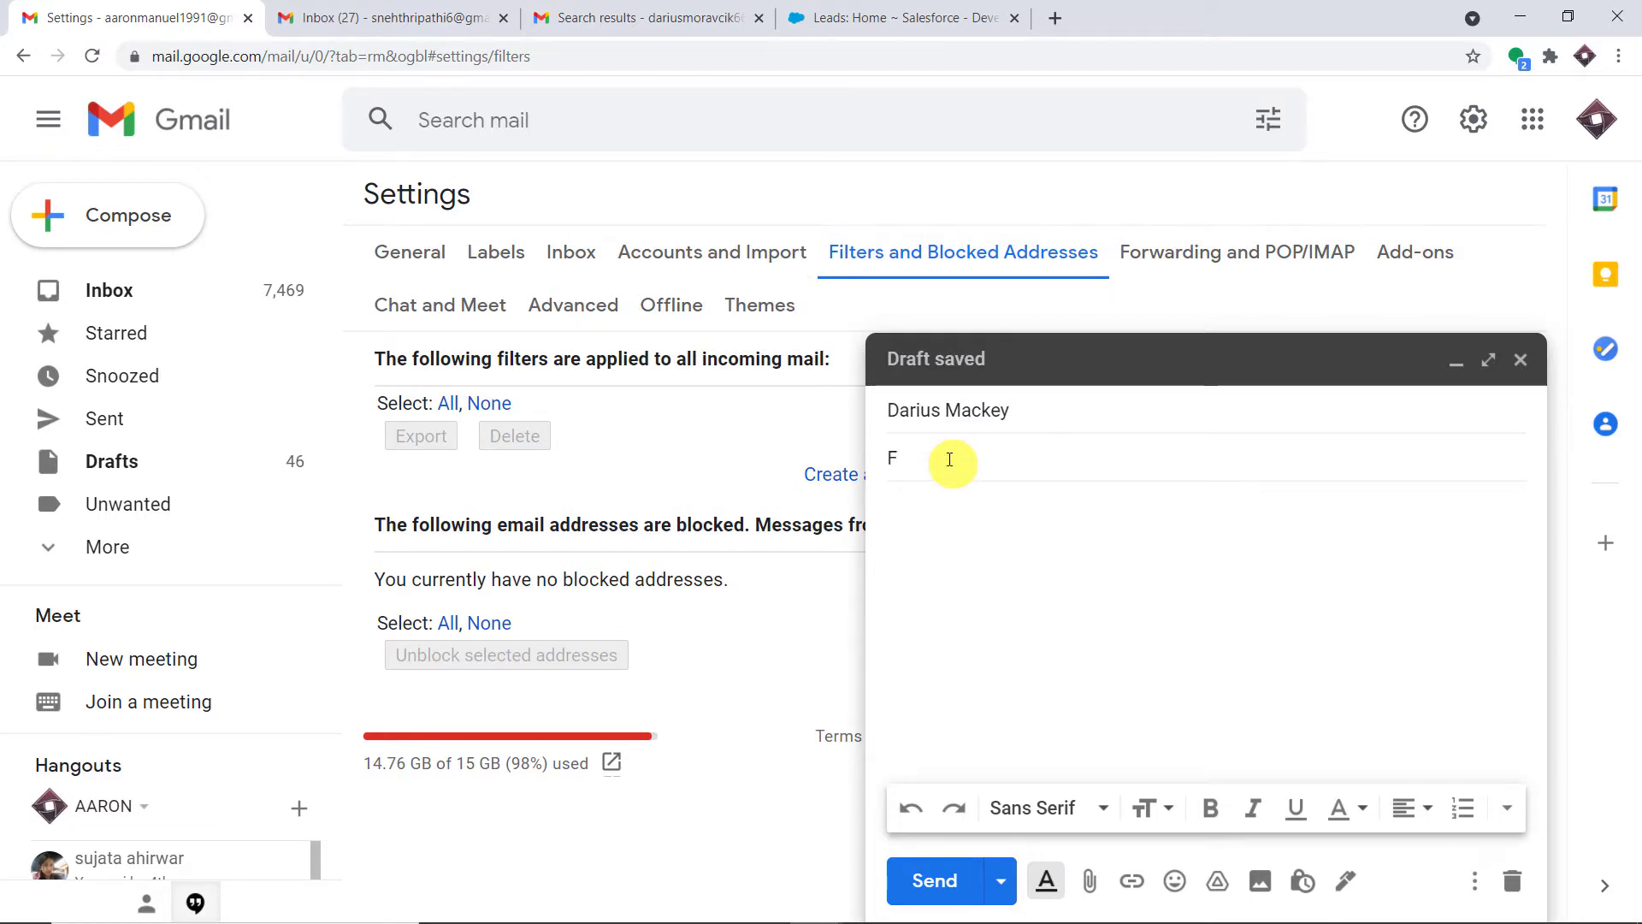
text(Football)
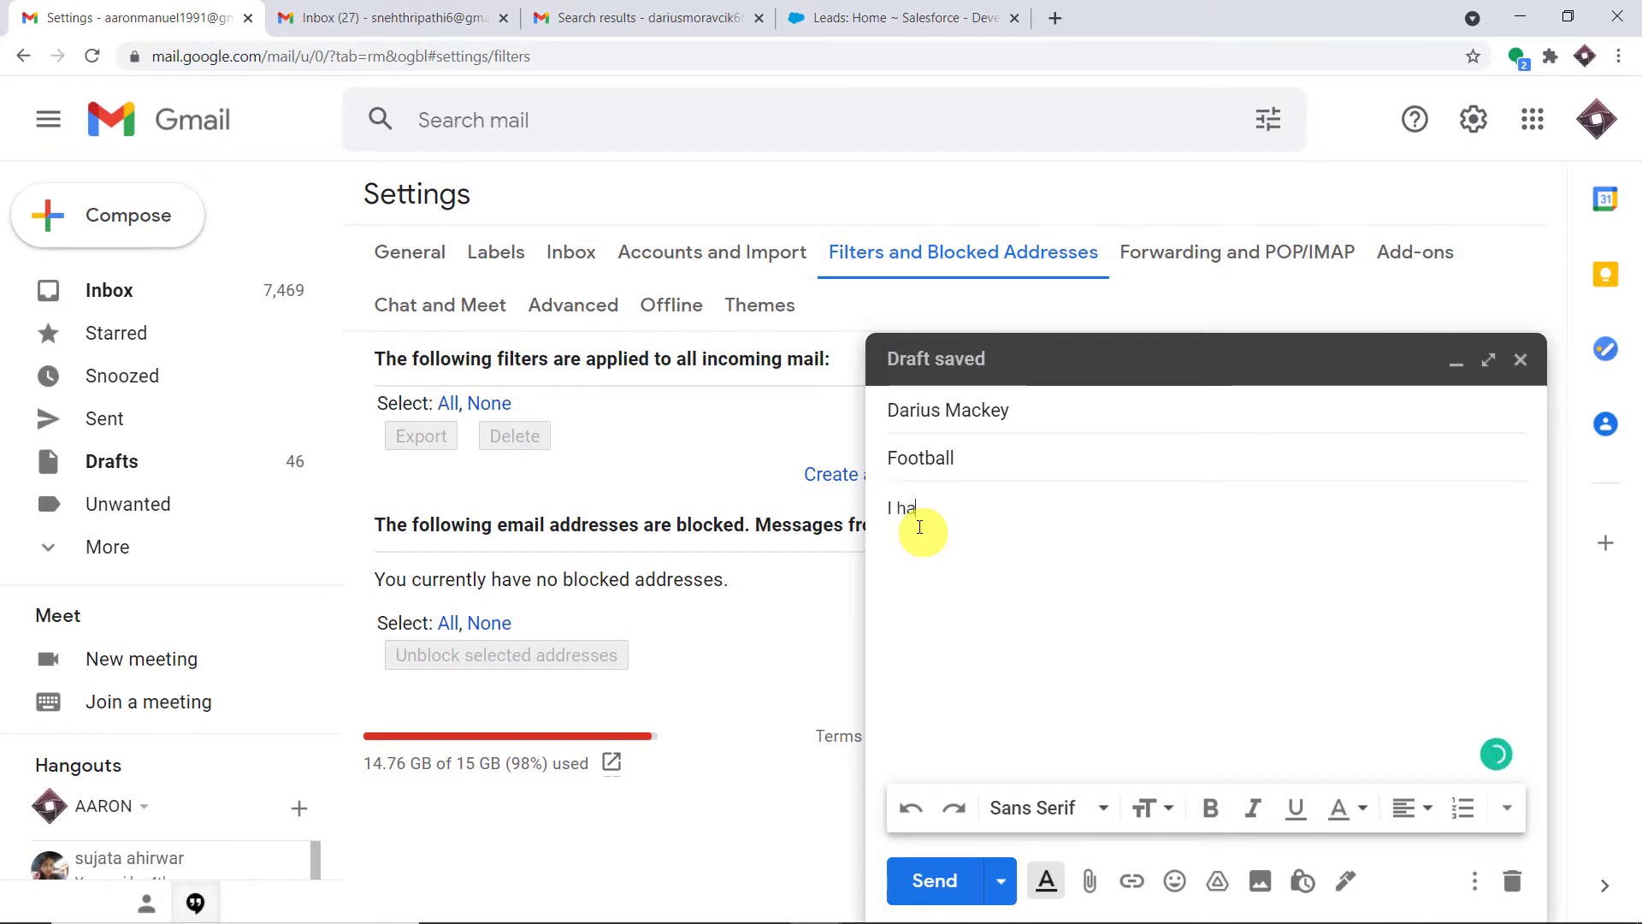
text( hate foo)
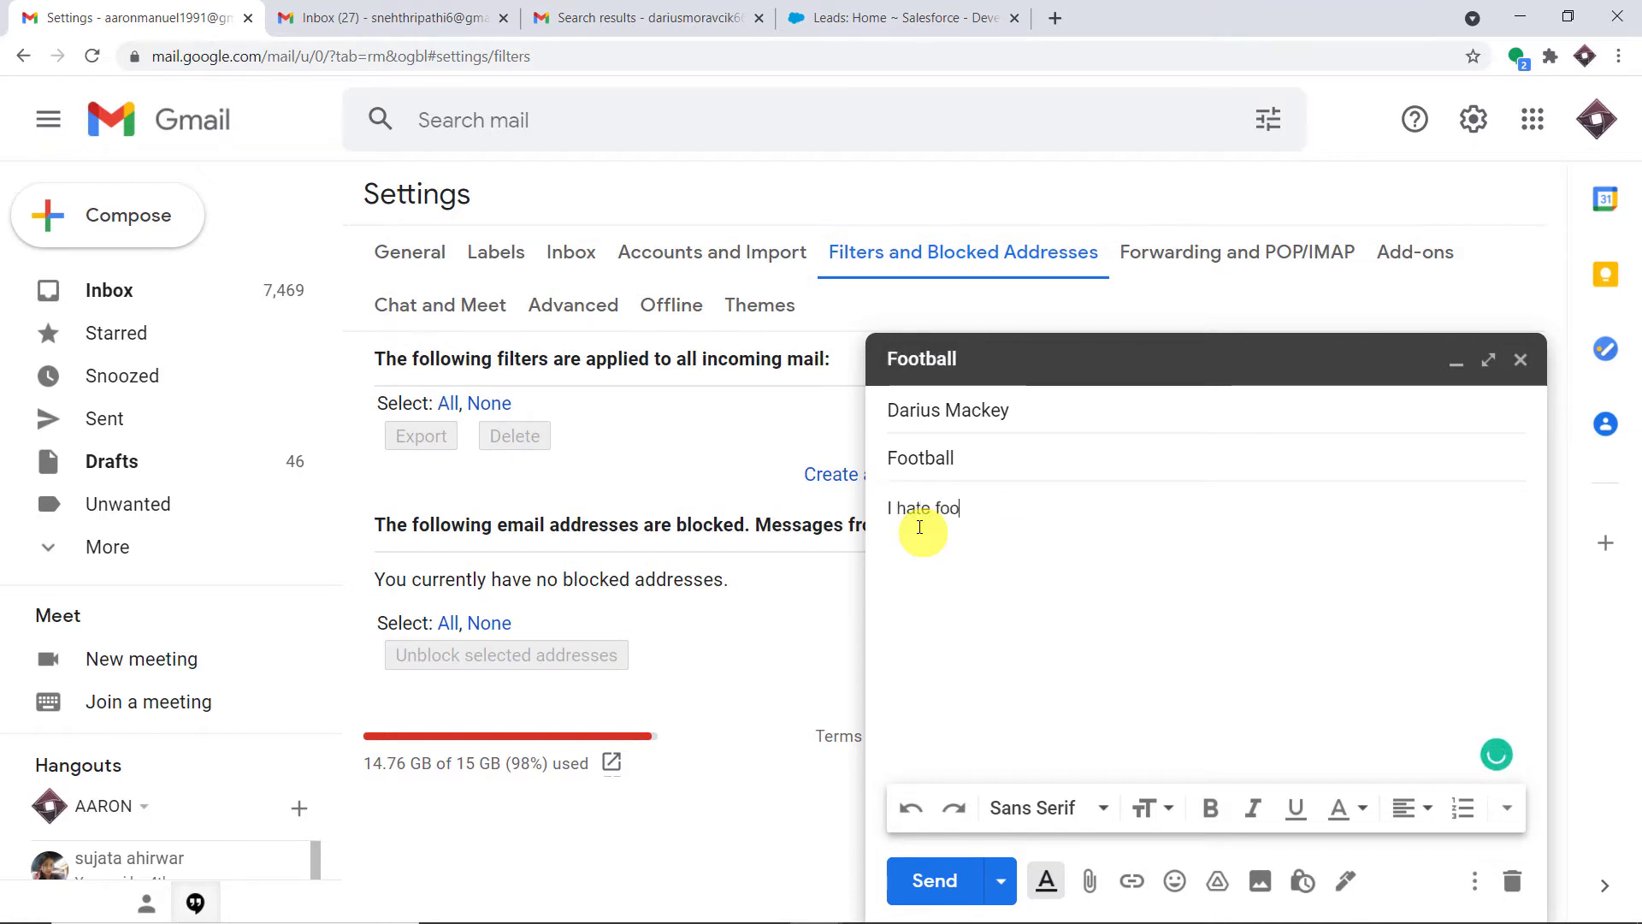
text(tball)
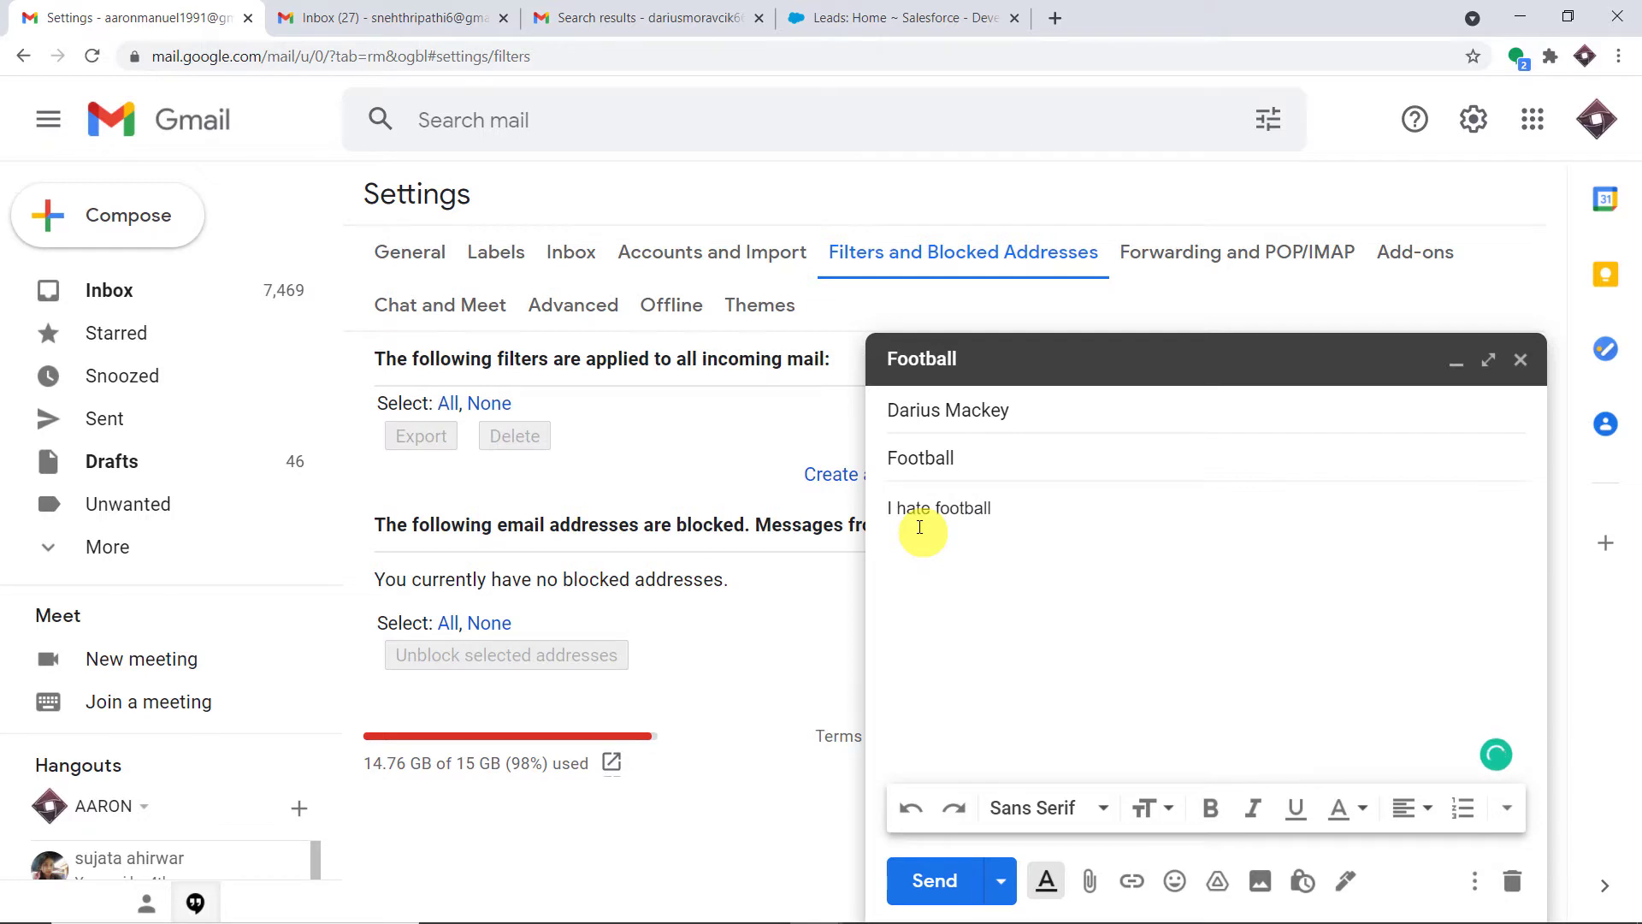
click(941, 881)
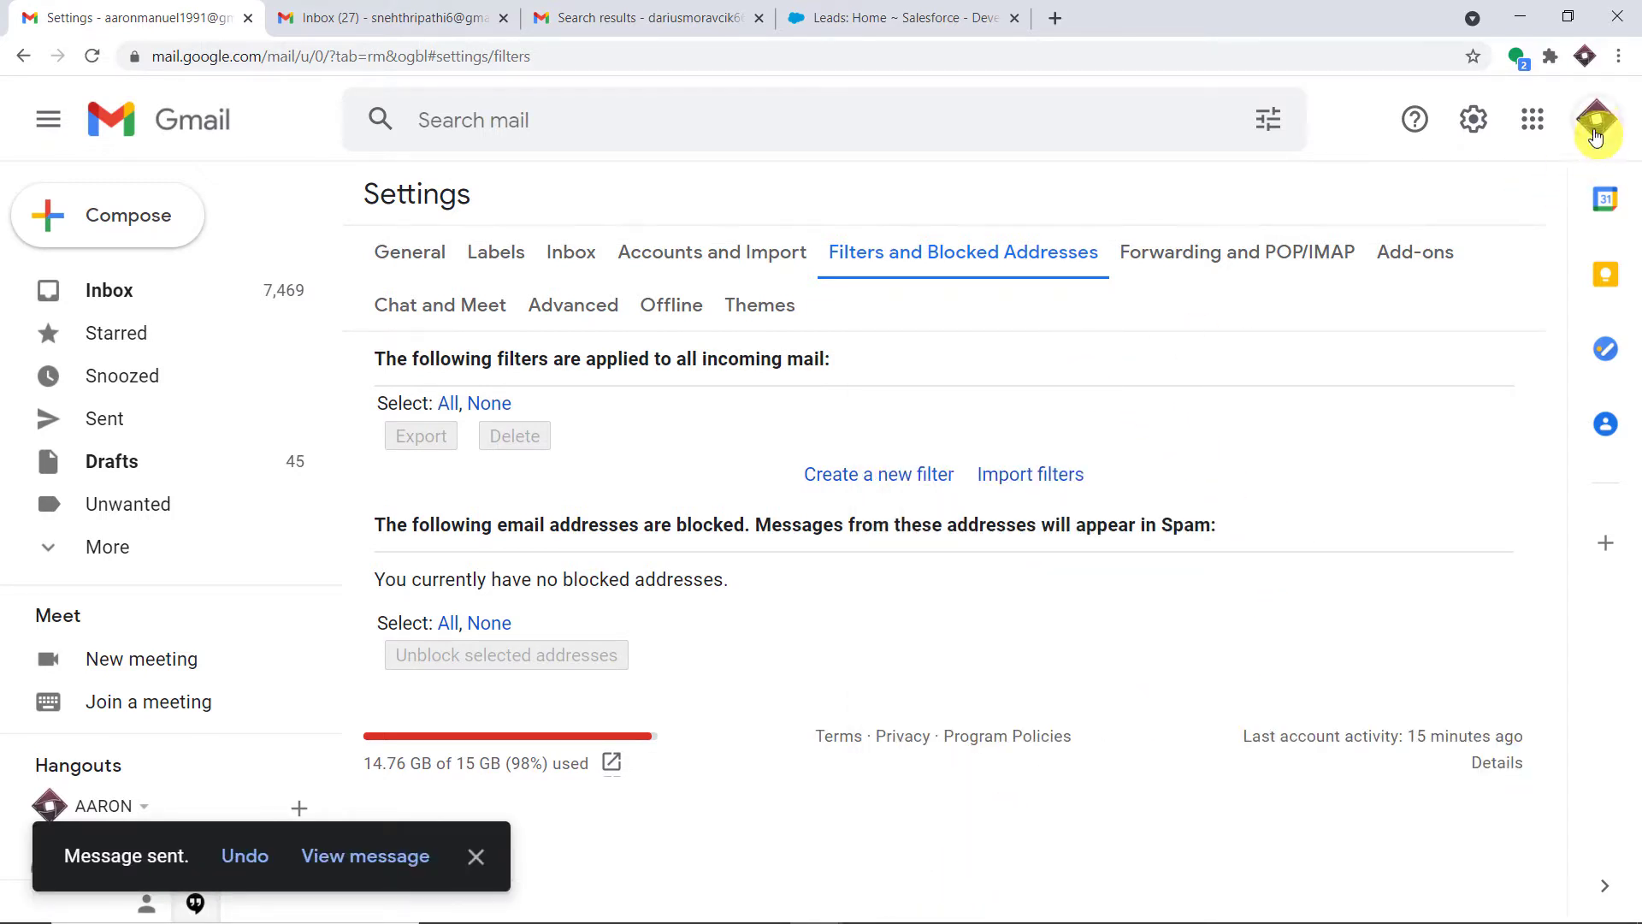
Inspect the sending account's name and email address in the Google account panels
click(1596, 135)
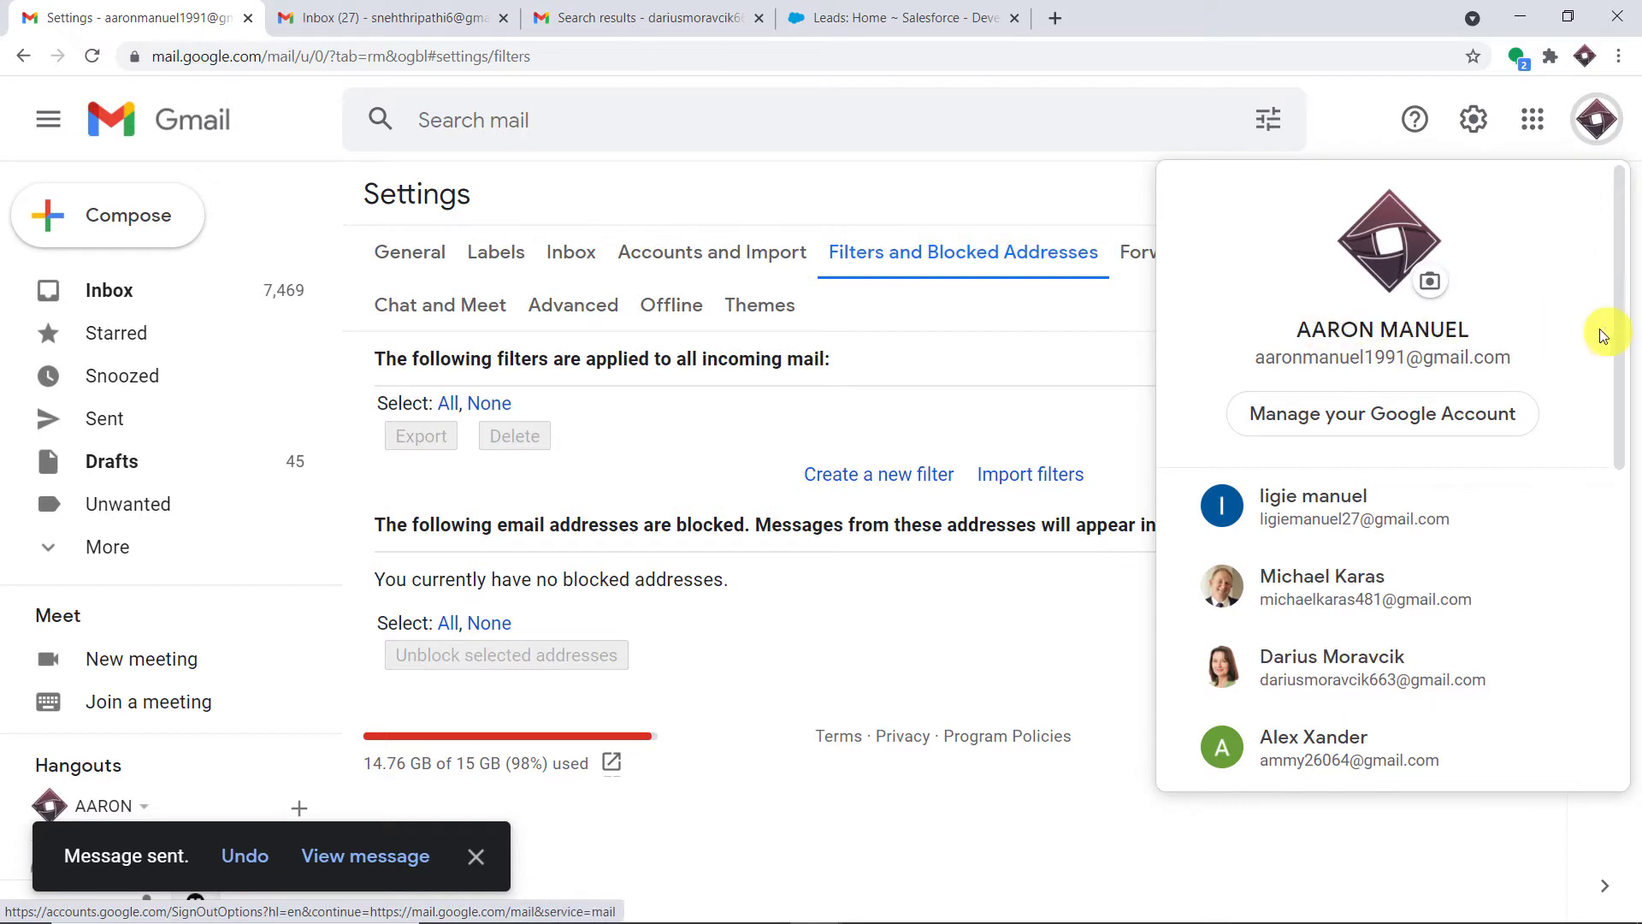
drag(1251, 366, 1531, 366)
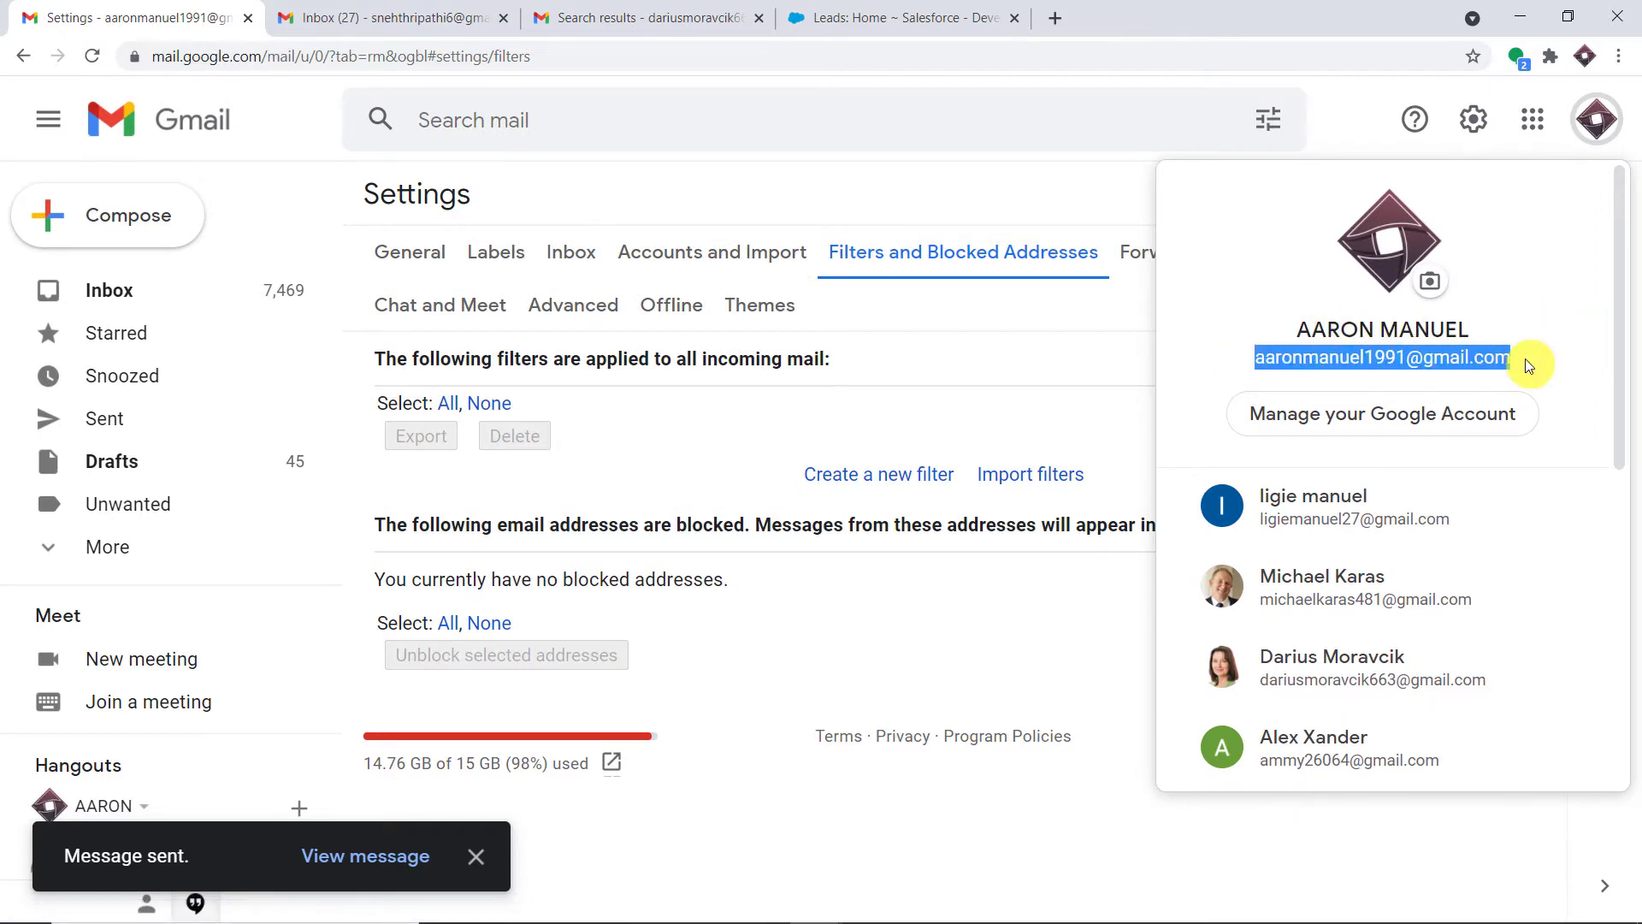
click(467, 17)
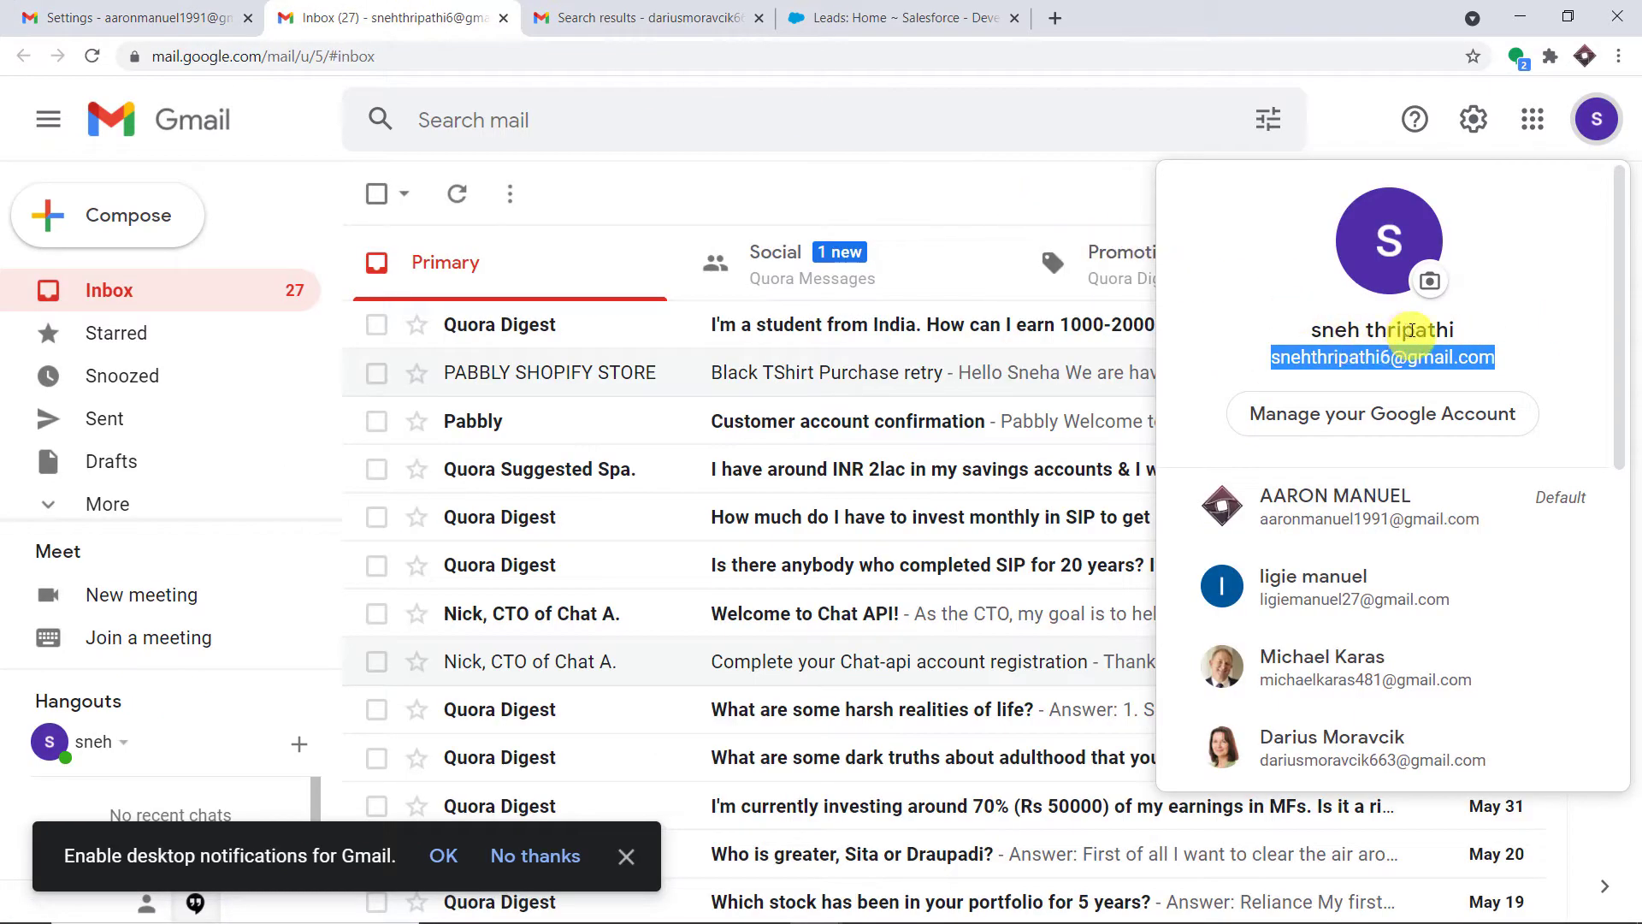
drag(1469, 330, 1272, 332)
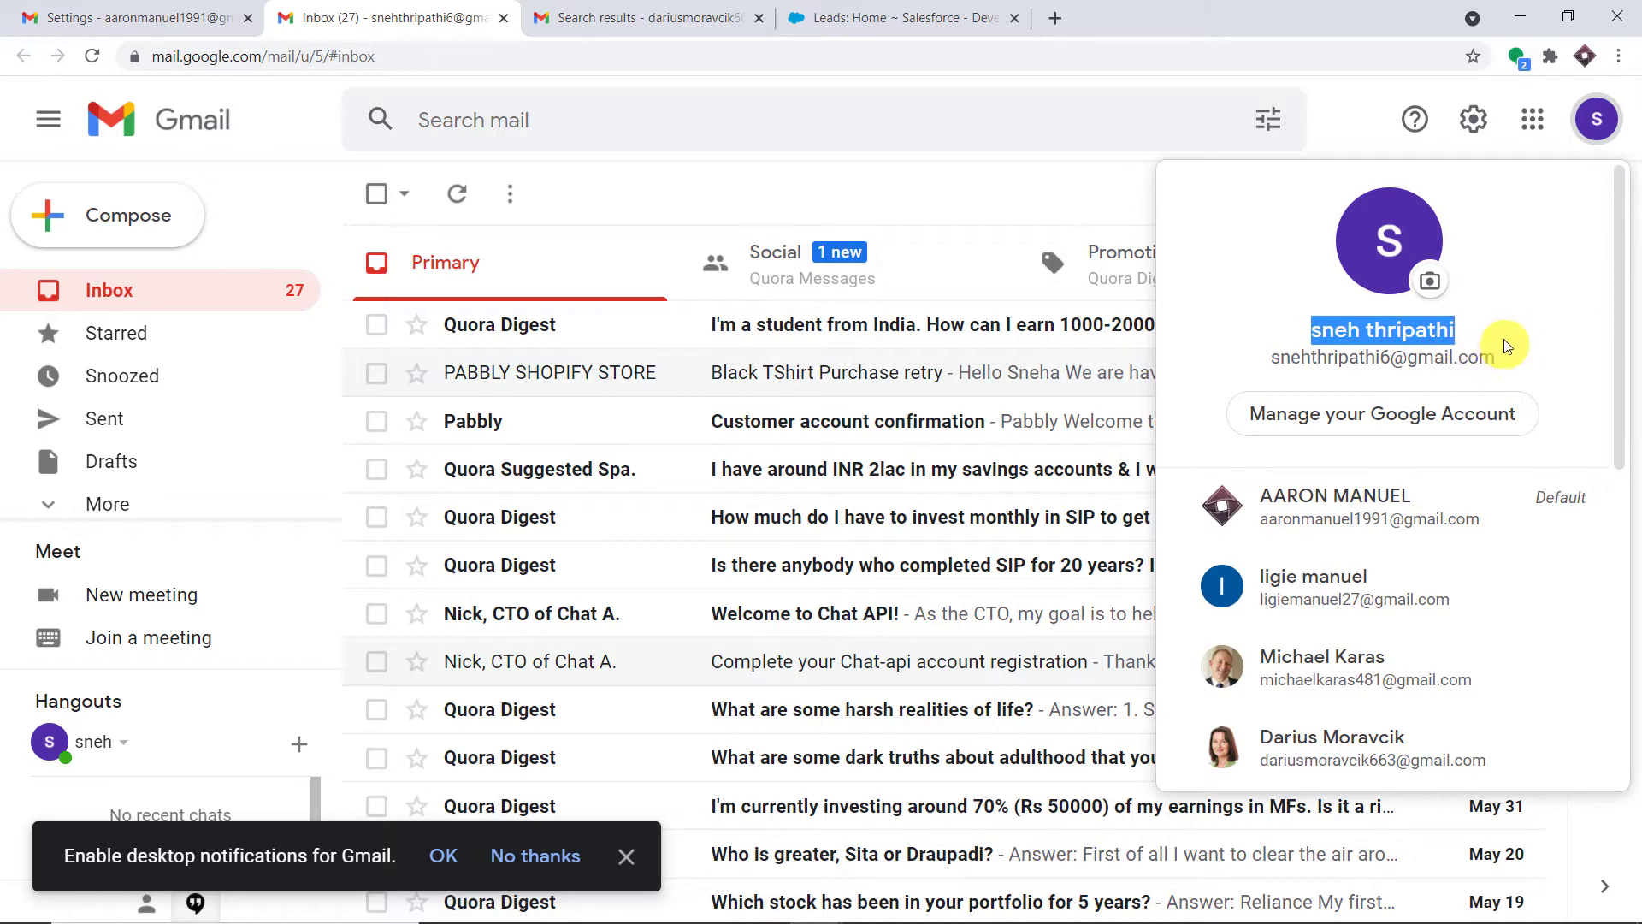
click(1531, 361)
drag(1492, 365, 1264, 367)
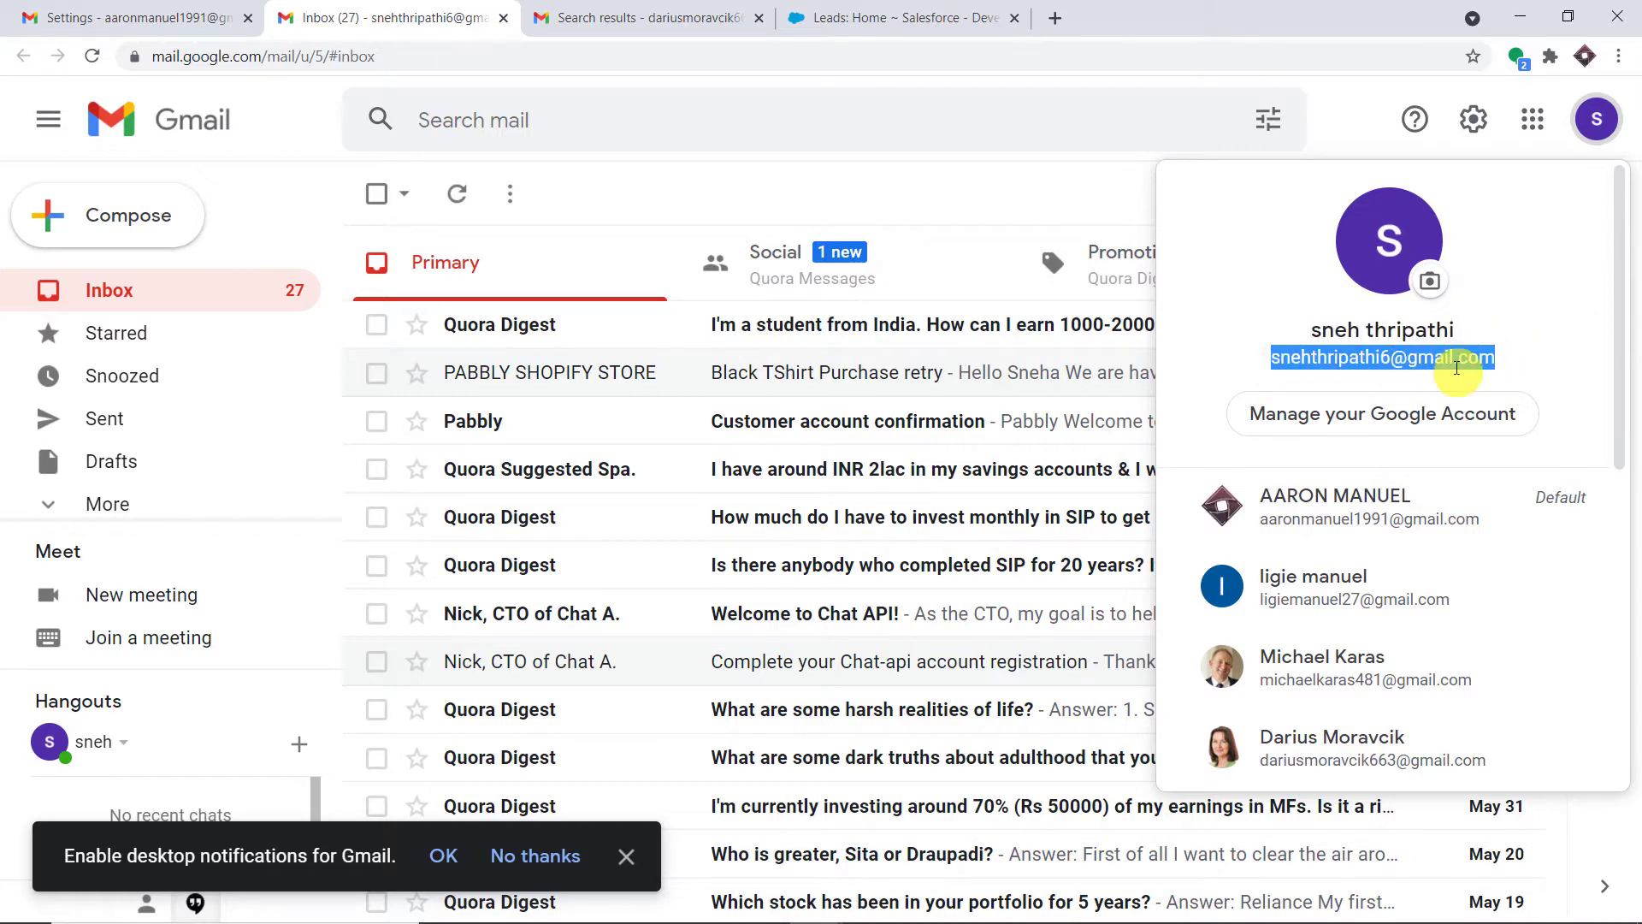
View the recipient's search results with both test emails, checking its account name
click(650, 17)
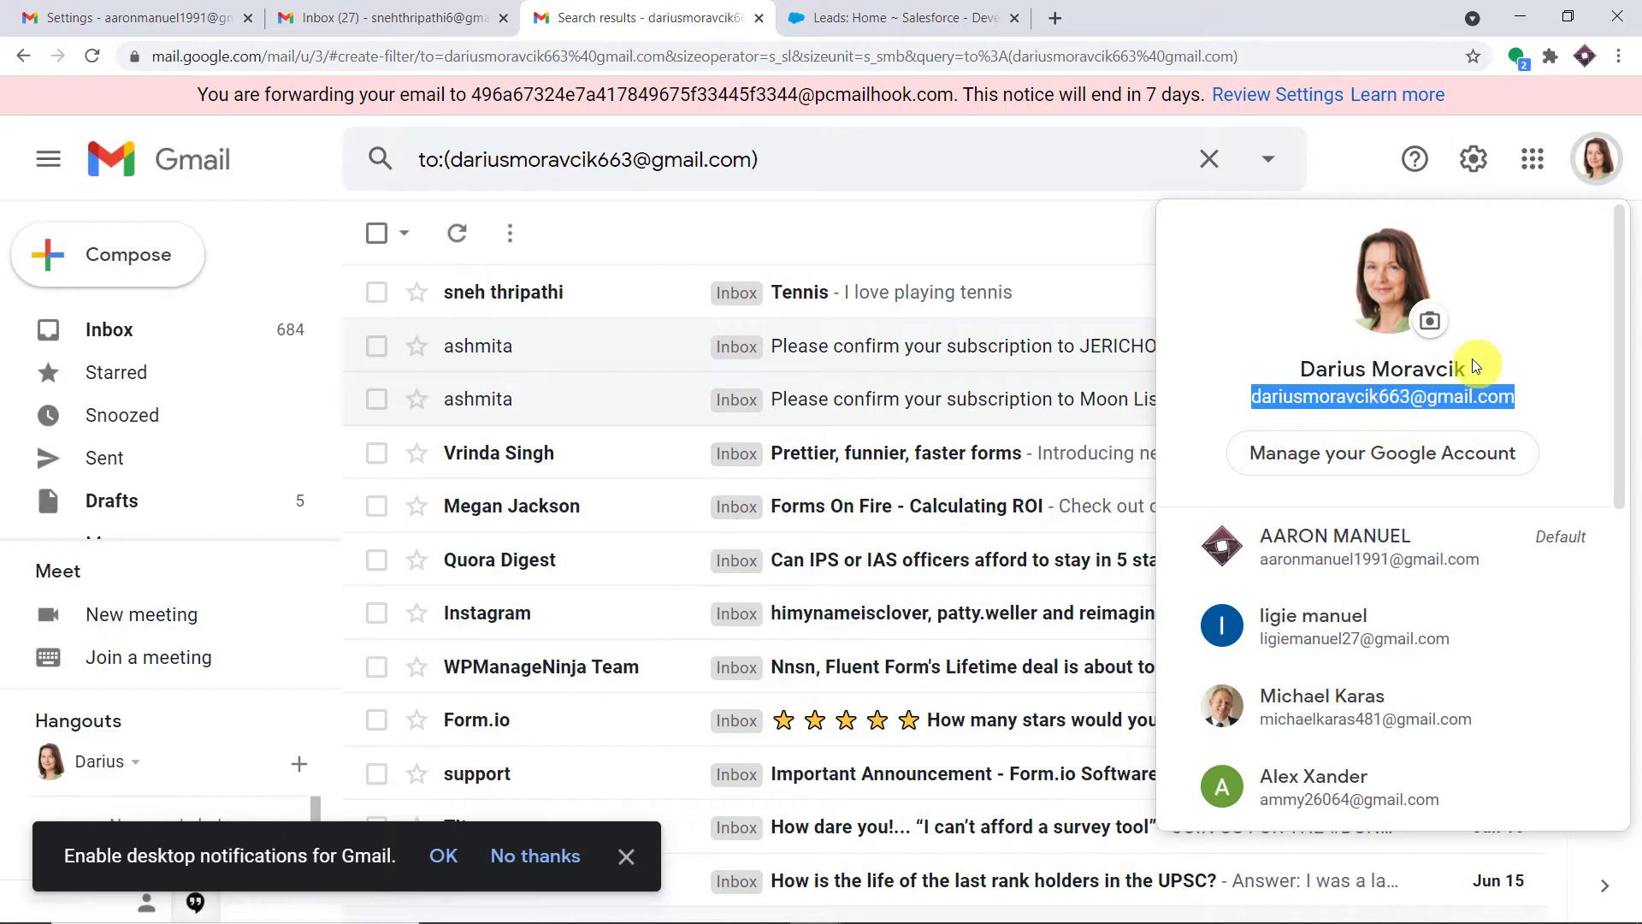
click(1306, 380)
drag(1303, 377, 1485, 367)
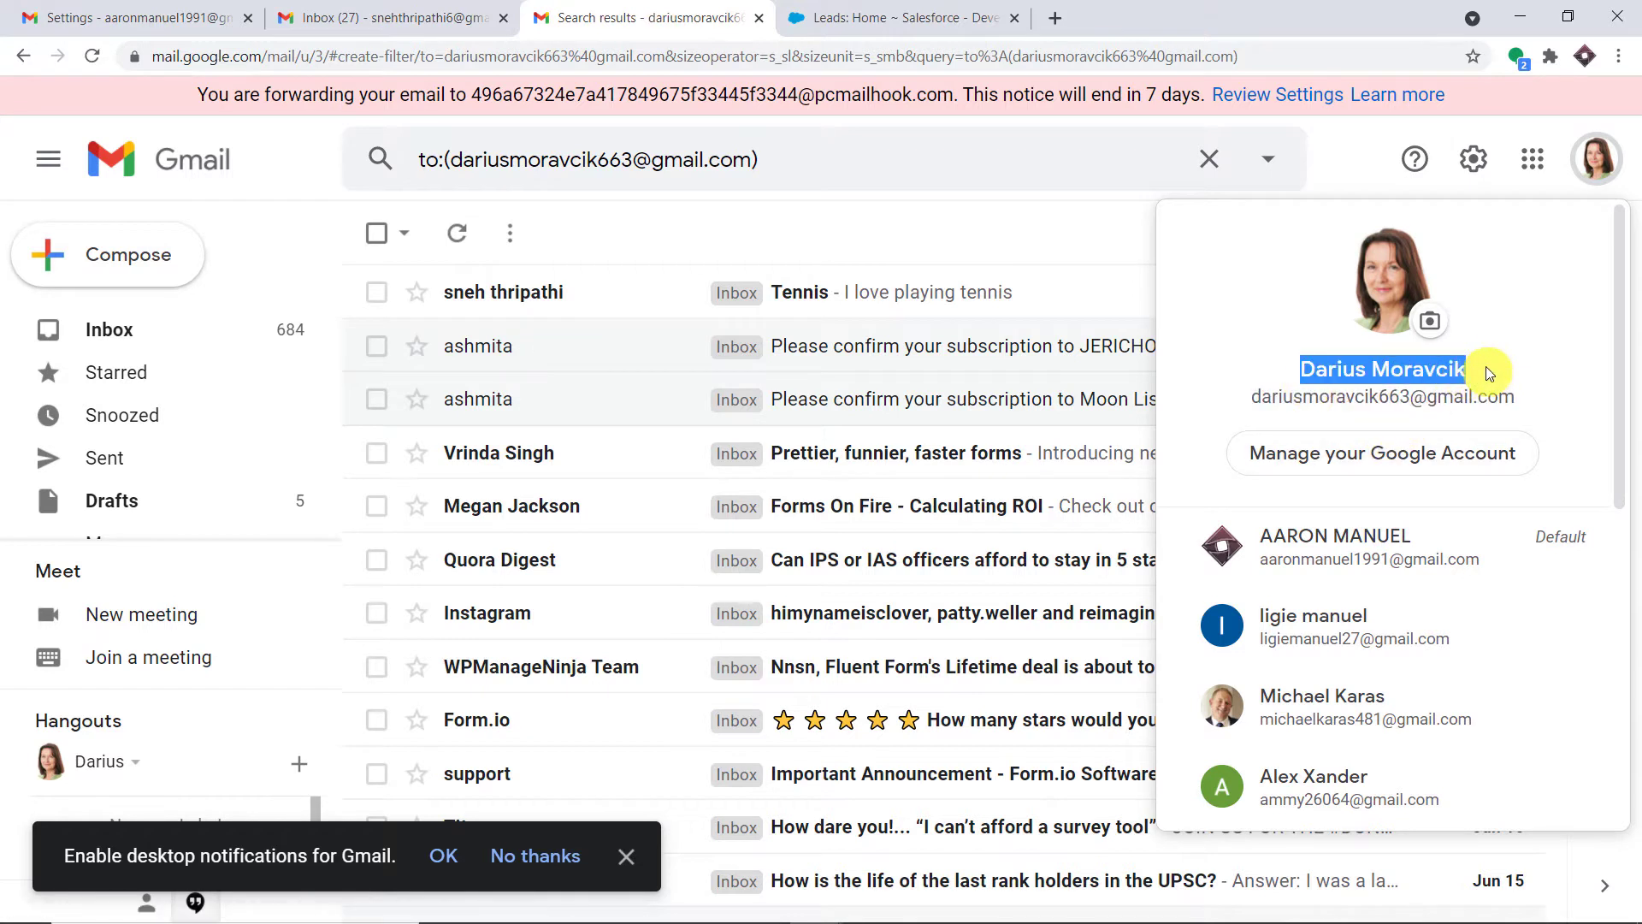
click(1258, 407)
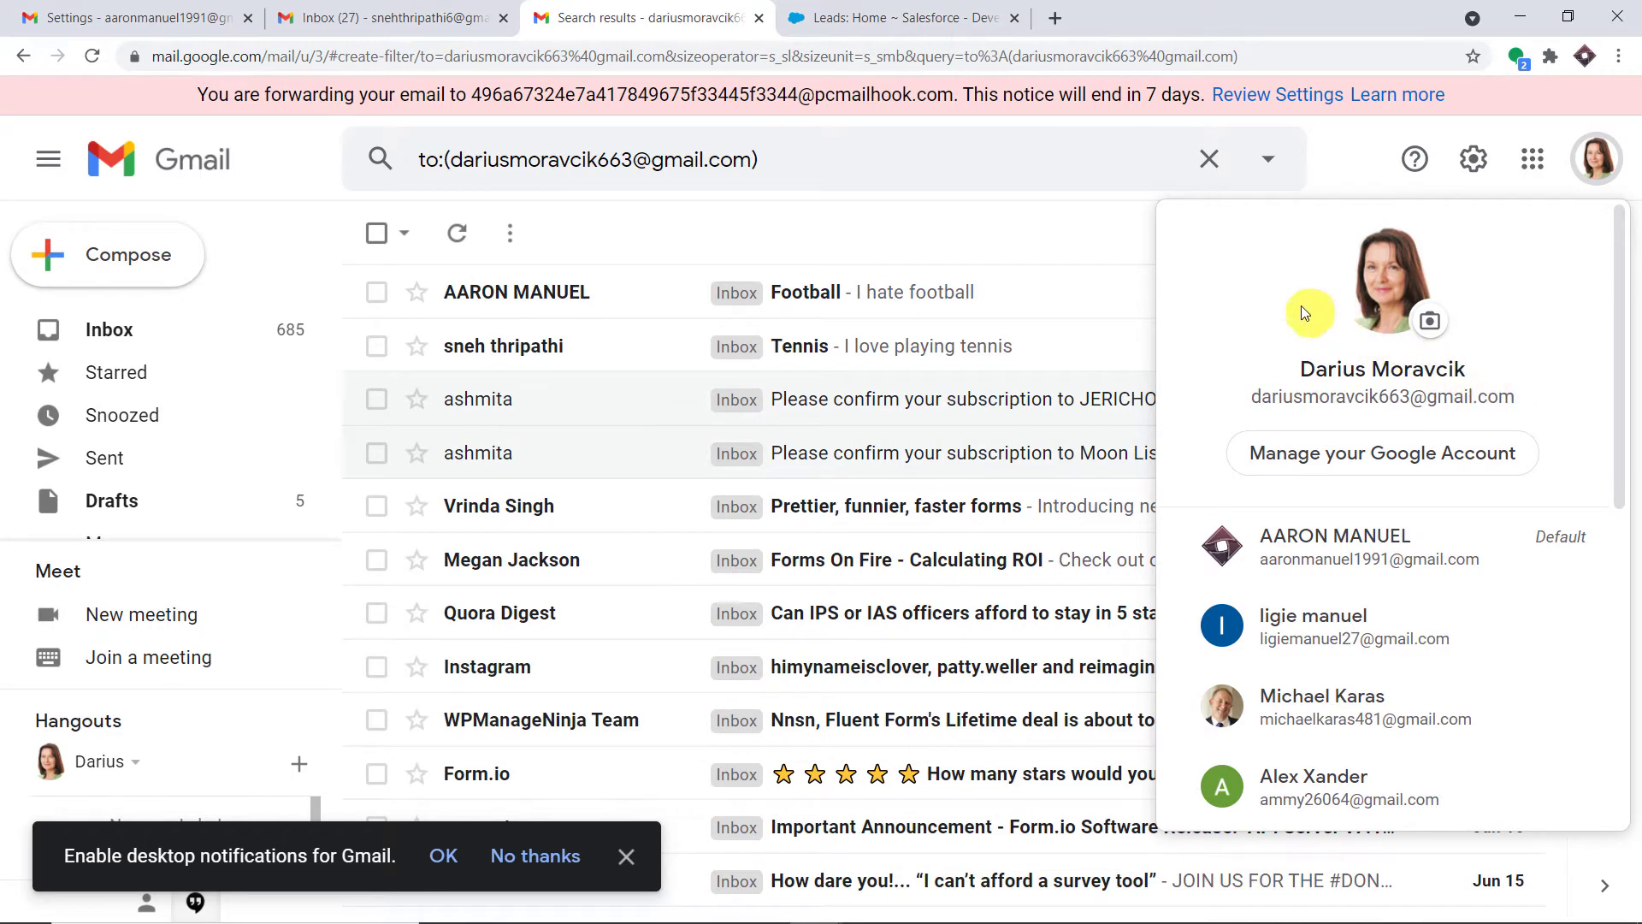
click(965, 228)
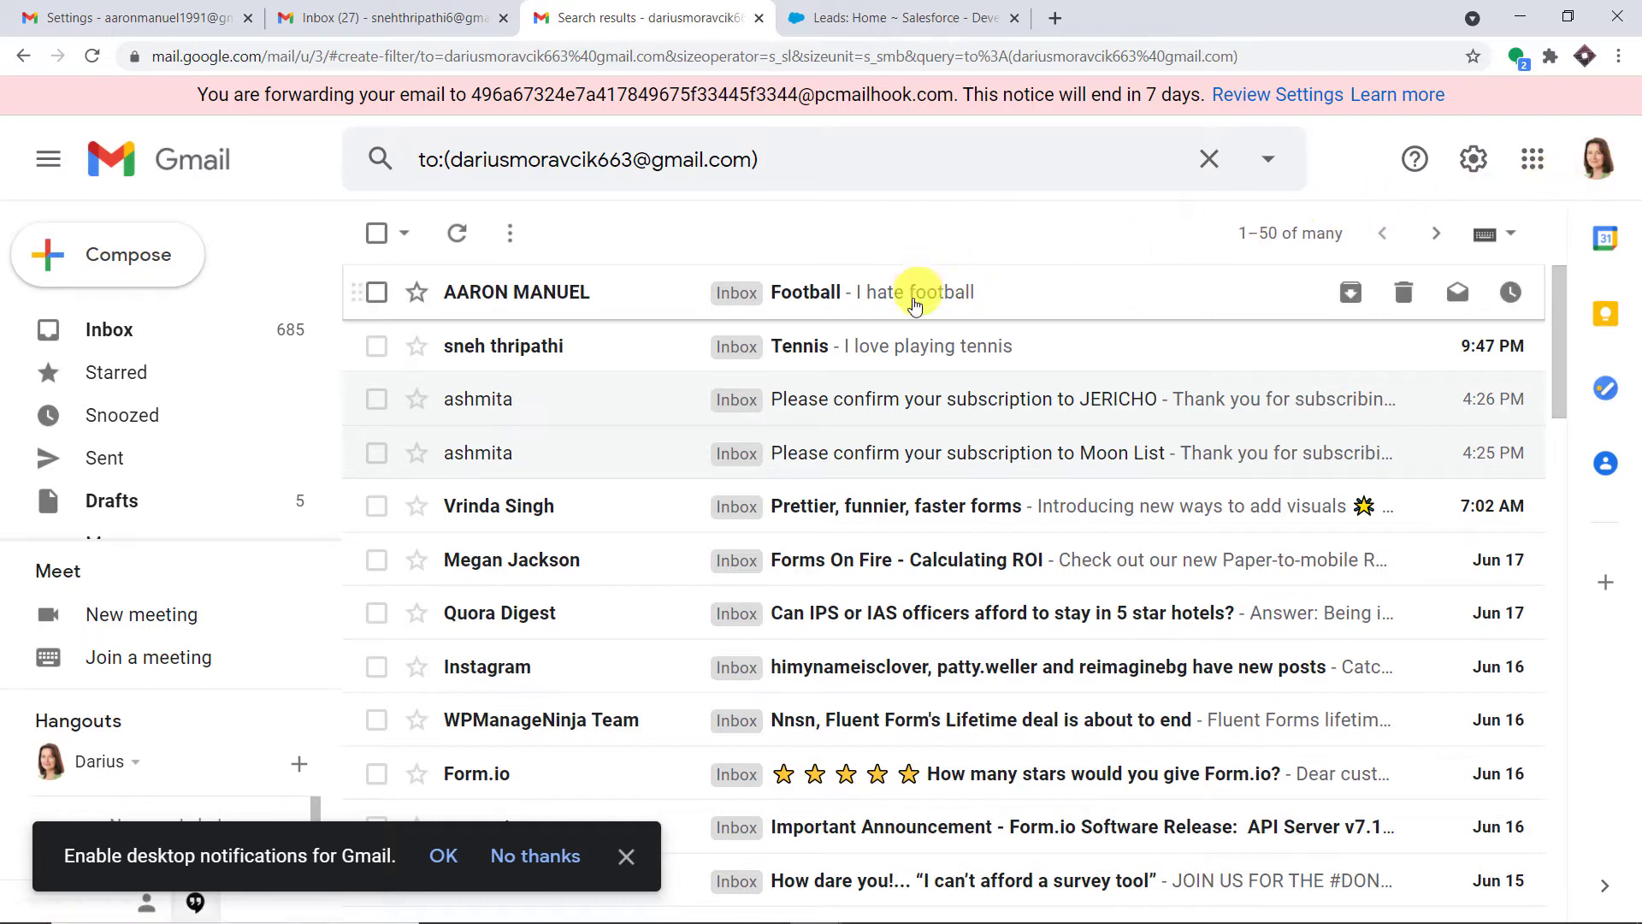
Read the Tennis email, then the Football email, then go to Salesforce Leads Home
click(1056, 342)
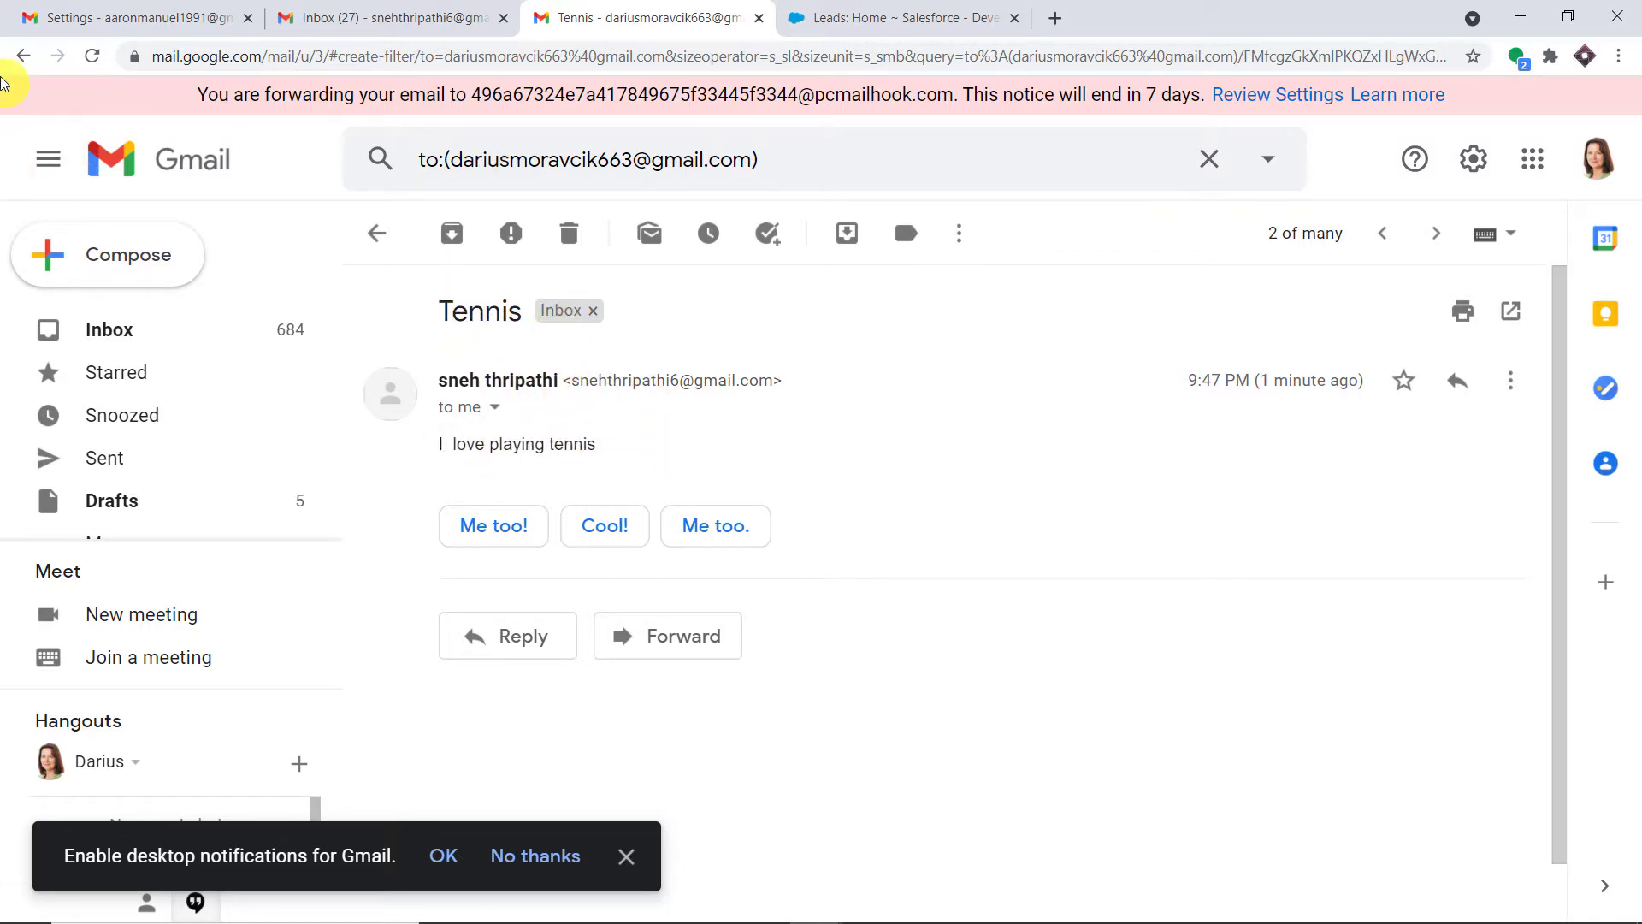
click(22, 57)
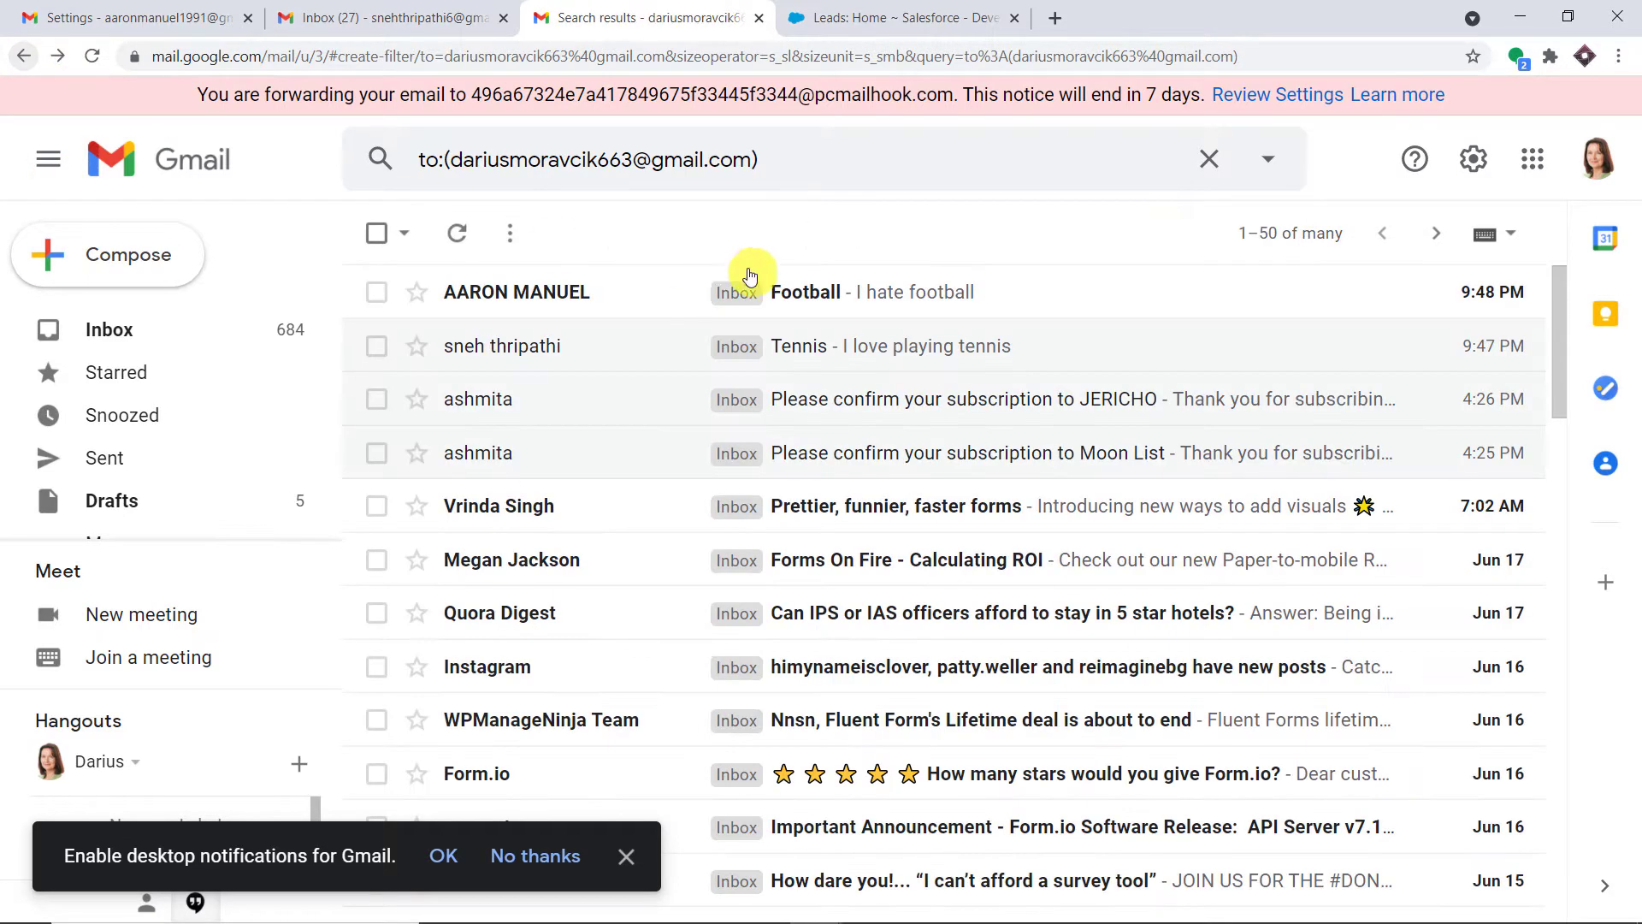
click(951, 295)
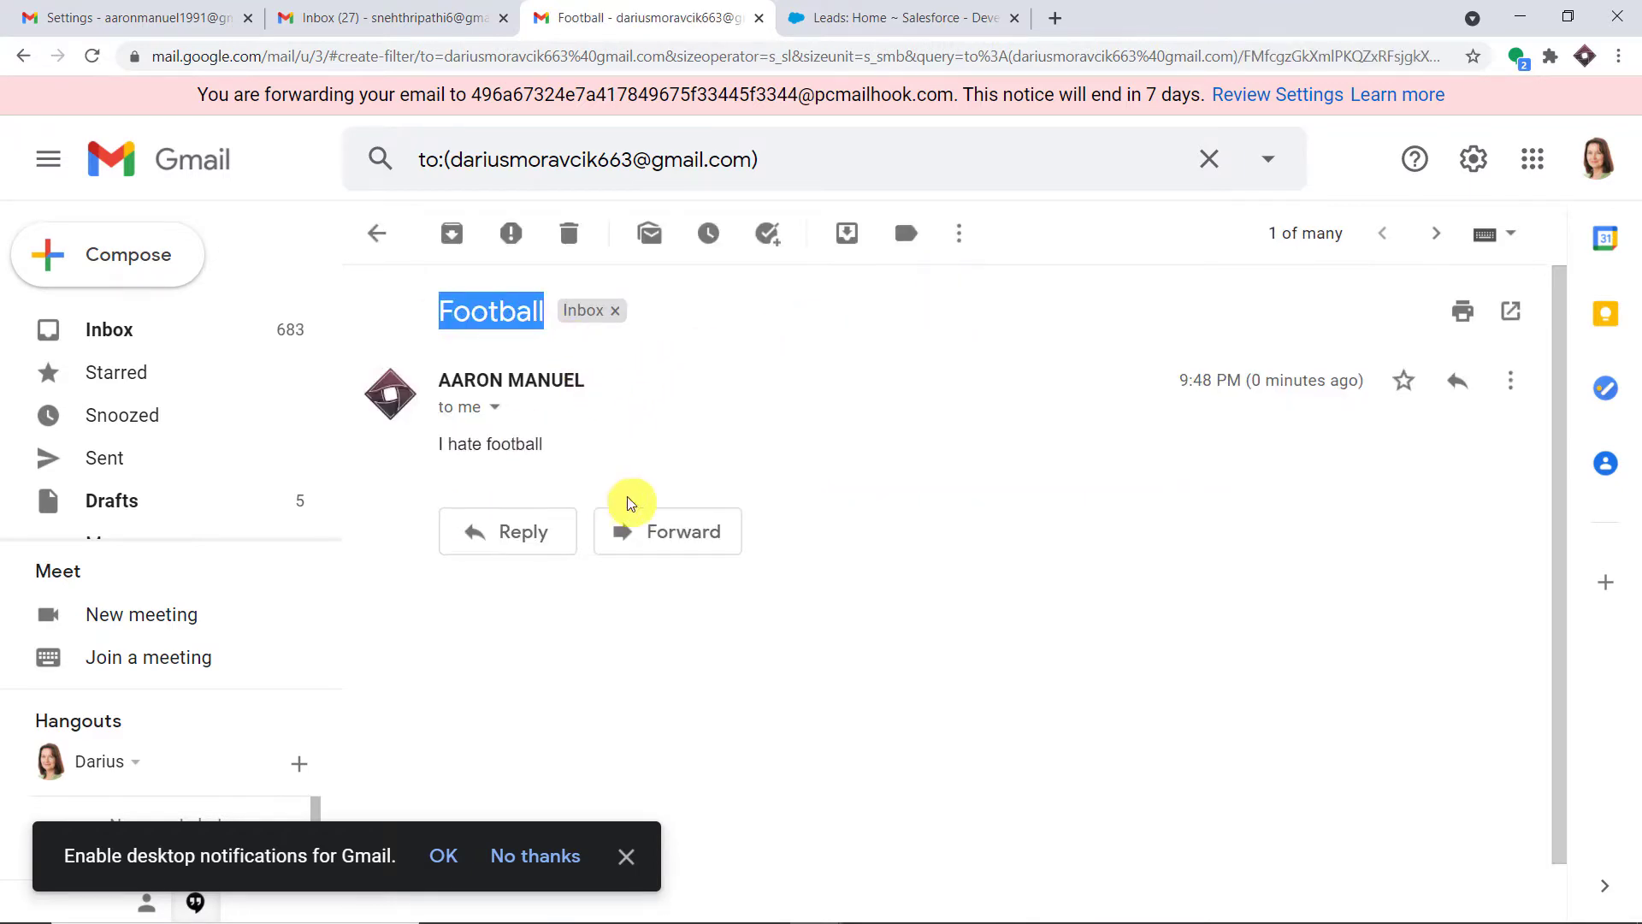
drag(598, 472, 437, 444)
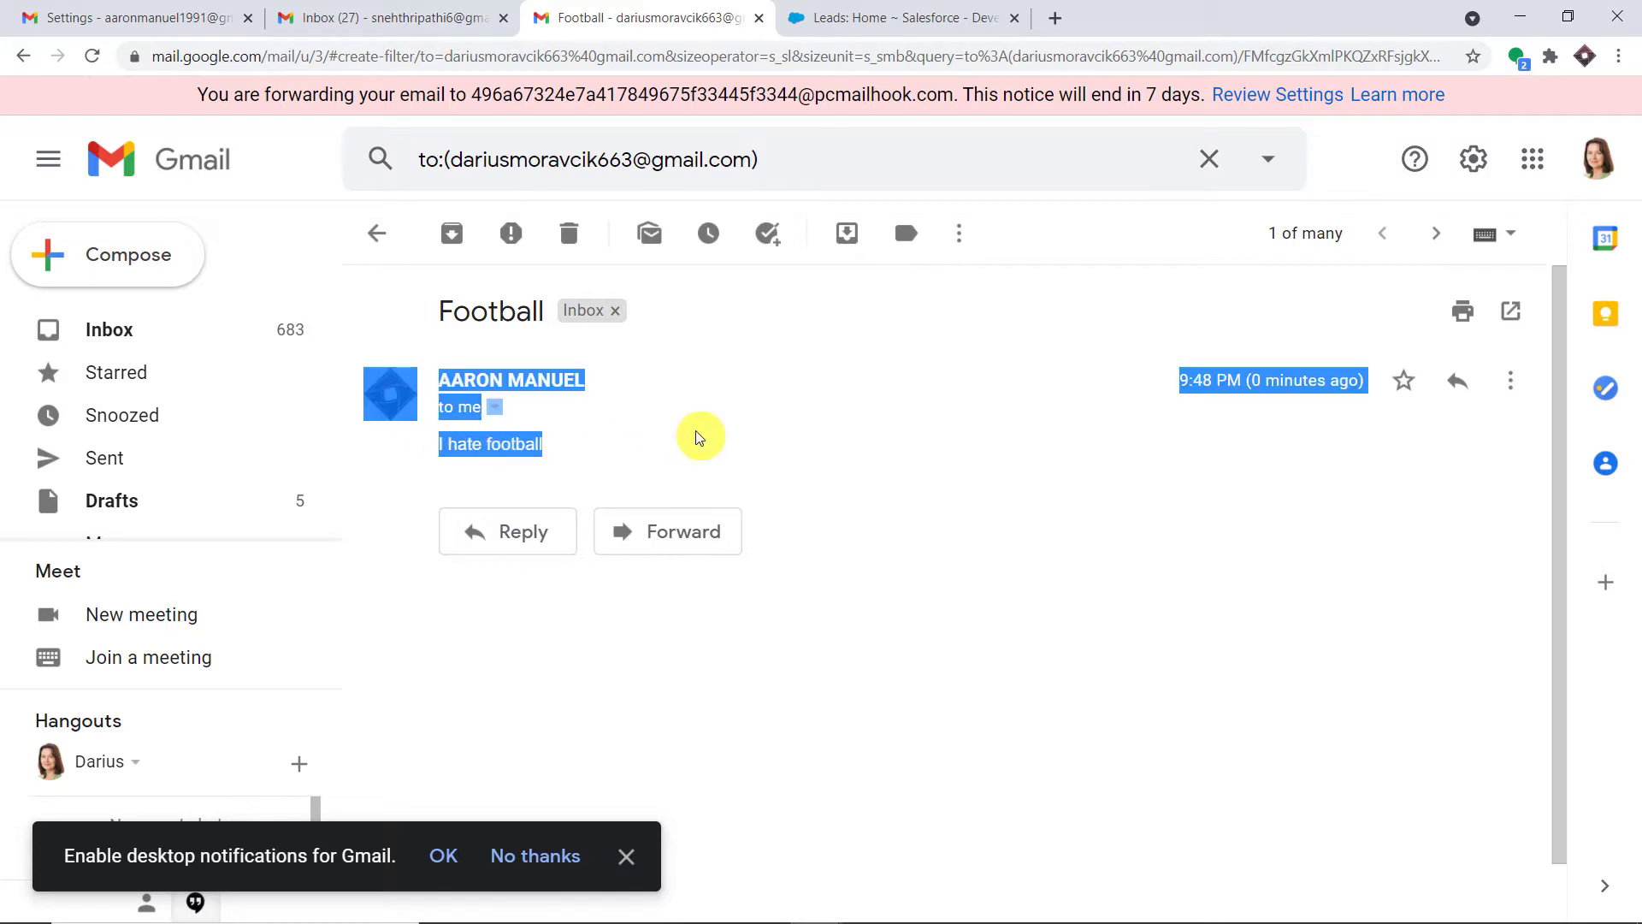
click(909, 17)
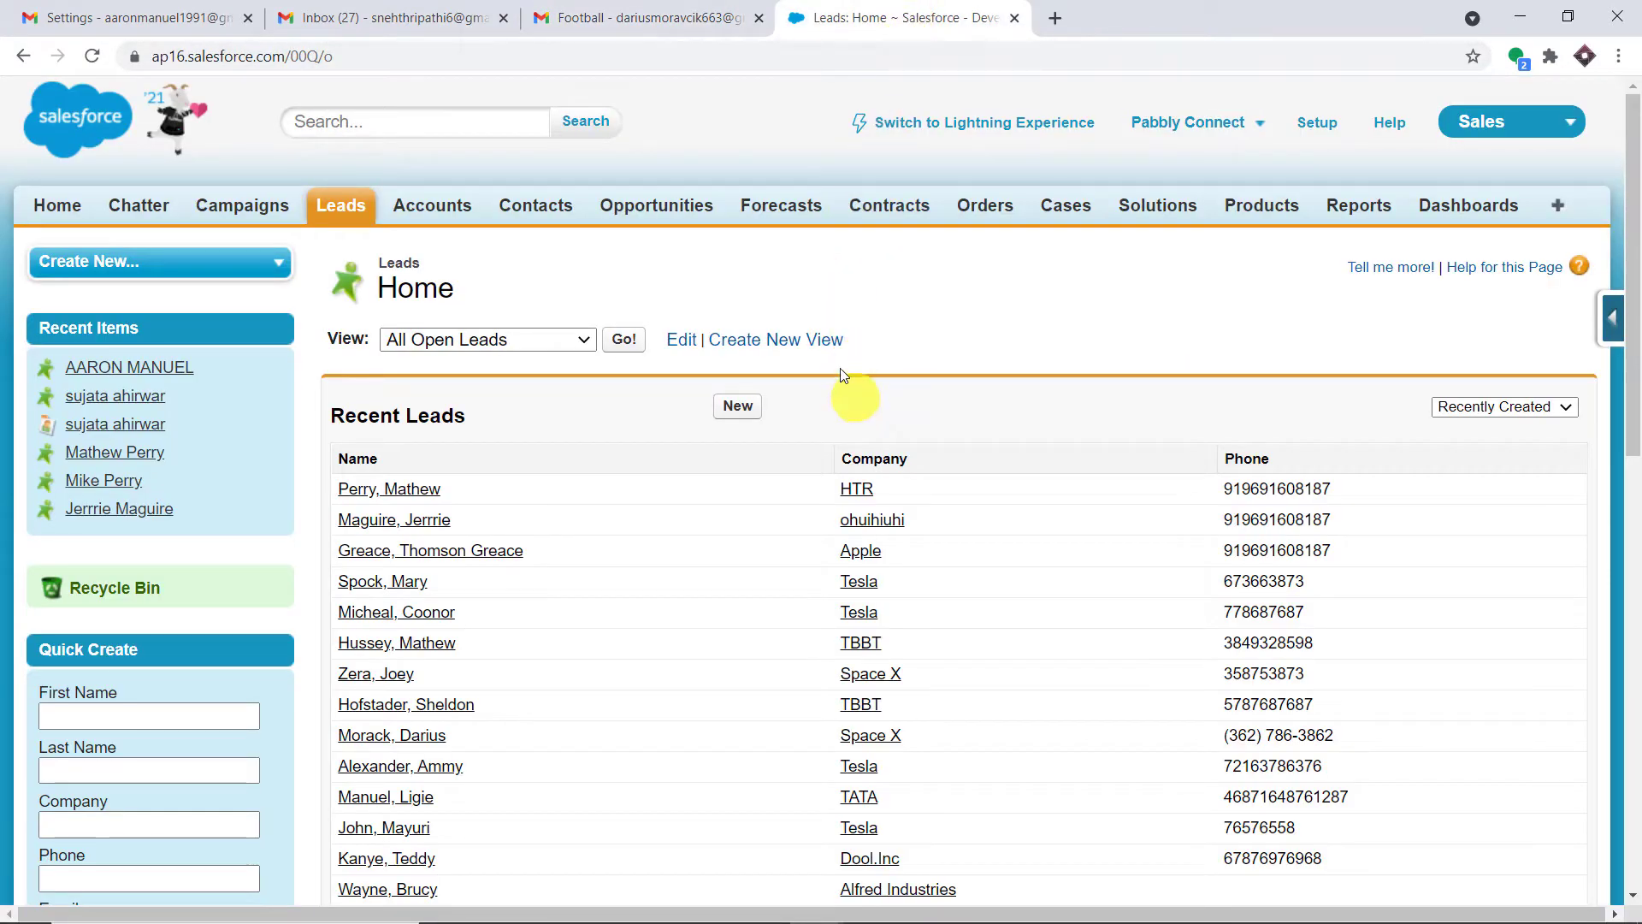
Reload Leads Home sorted by Recently Created until the Football and Tennis leads appear
click(100, 53)
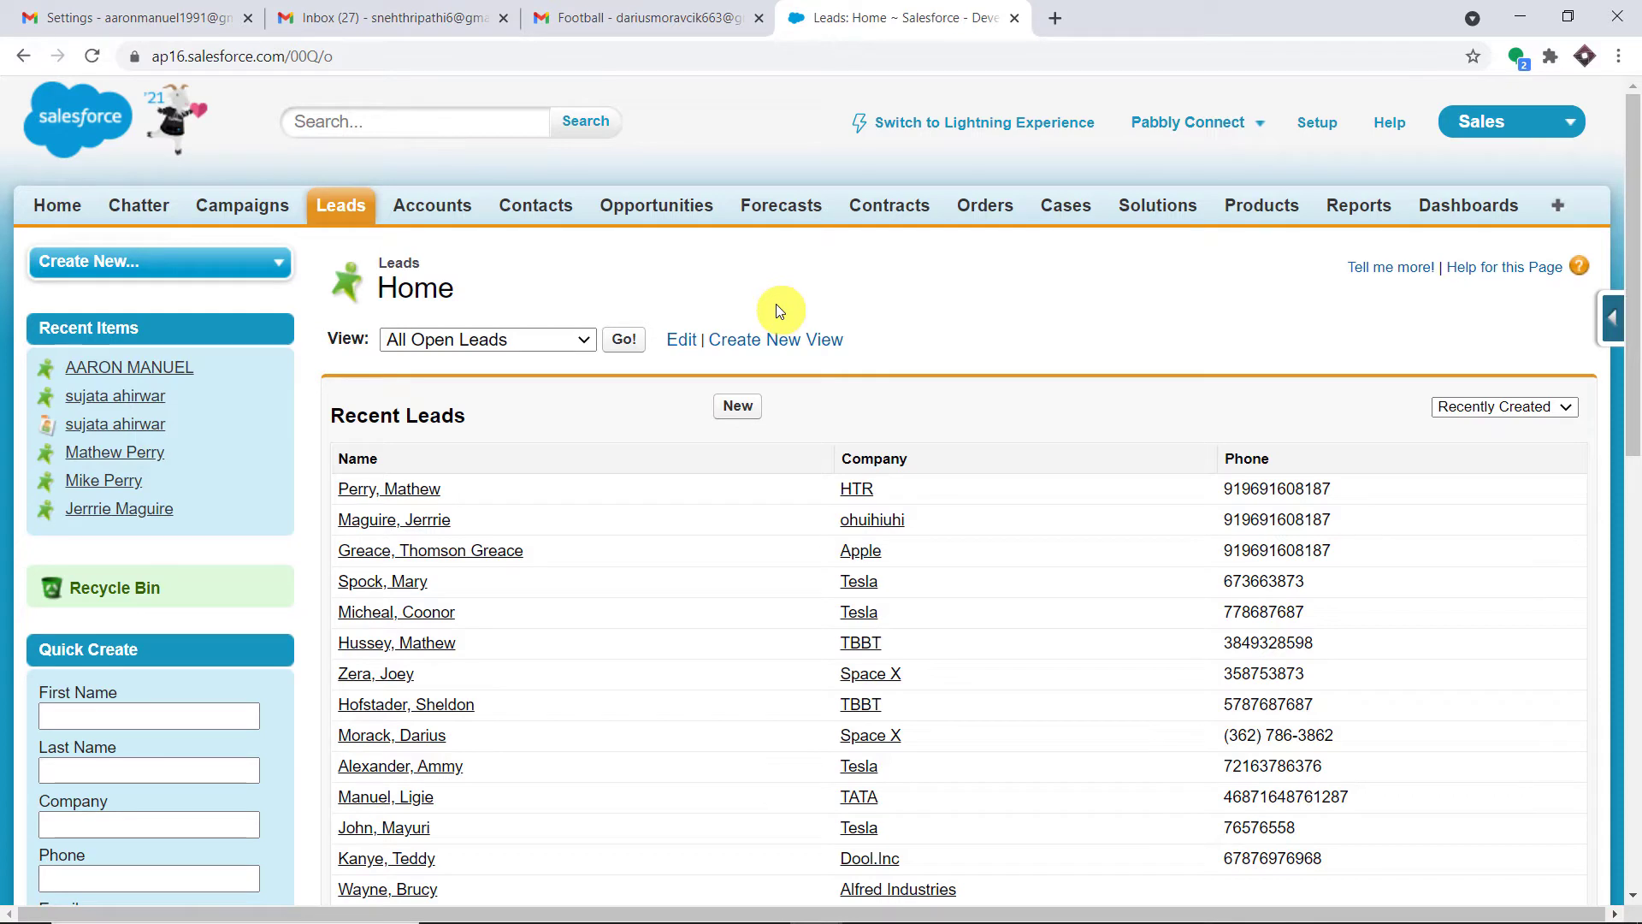
click(1531, 408)
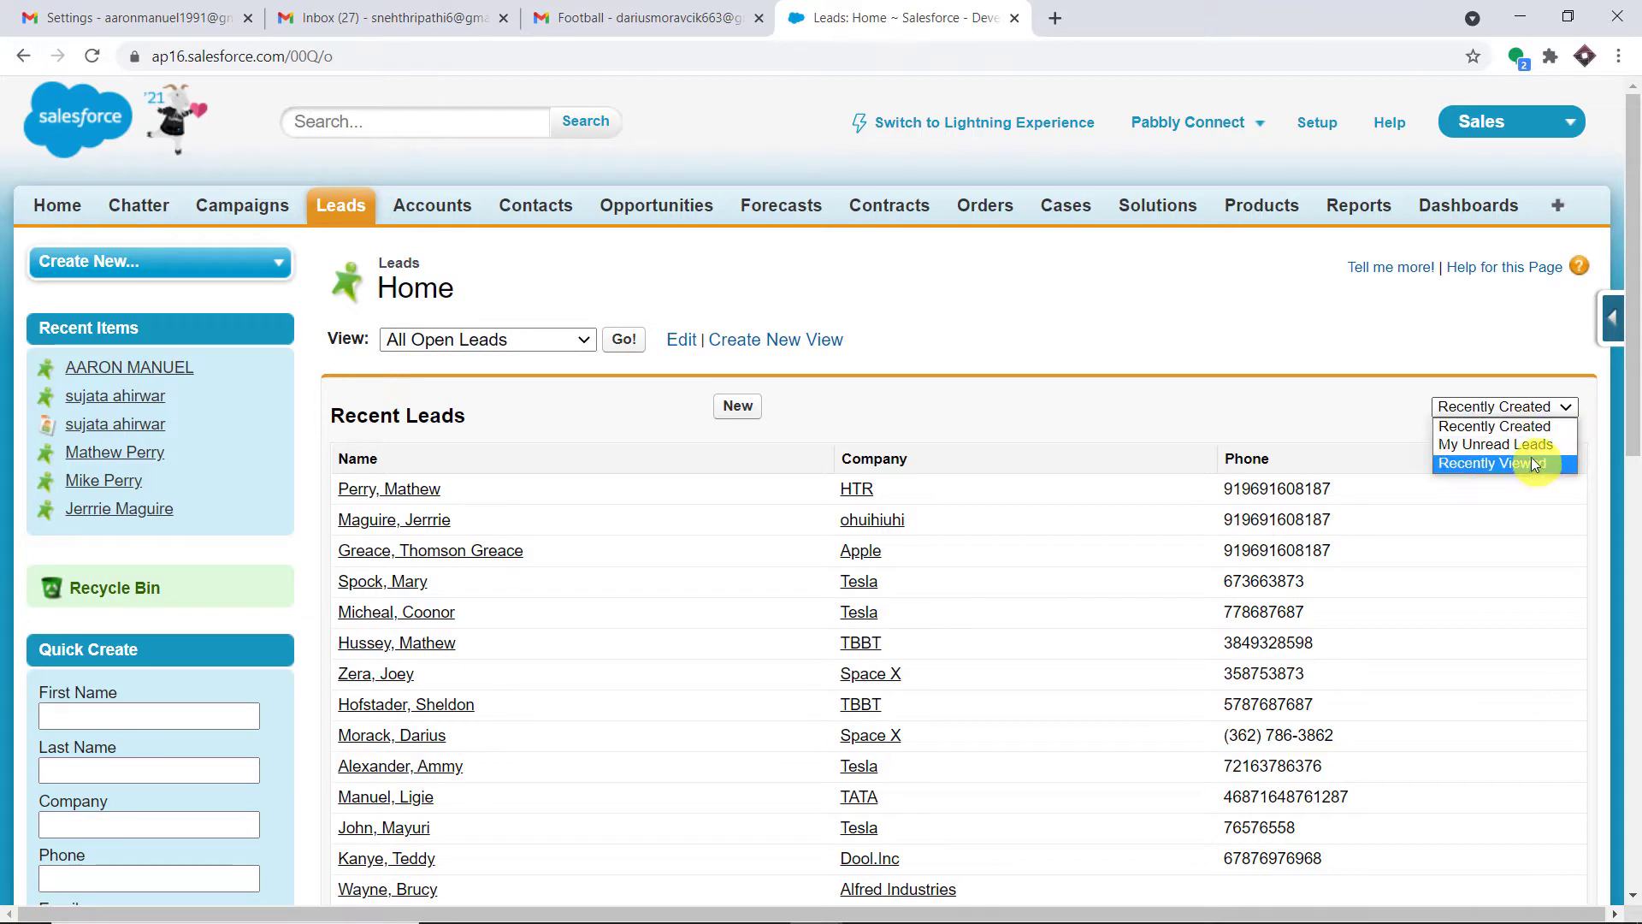
click(1526, 426)
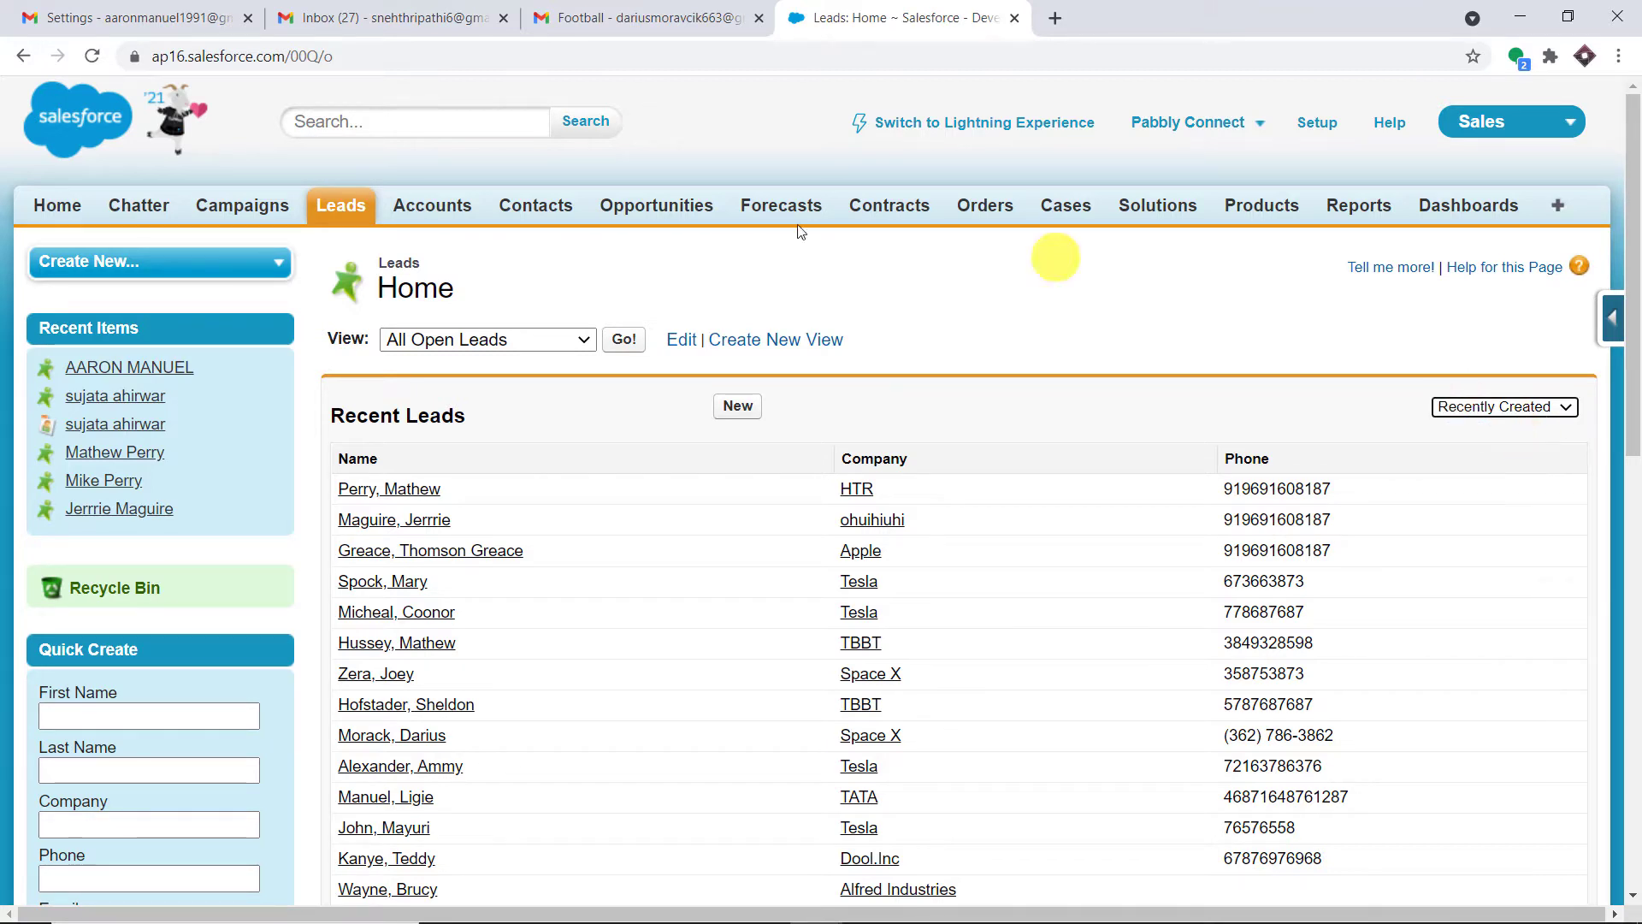
click(94, 53)
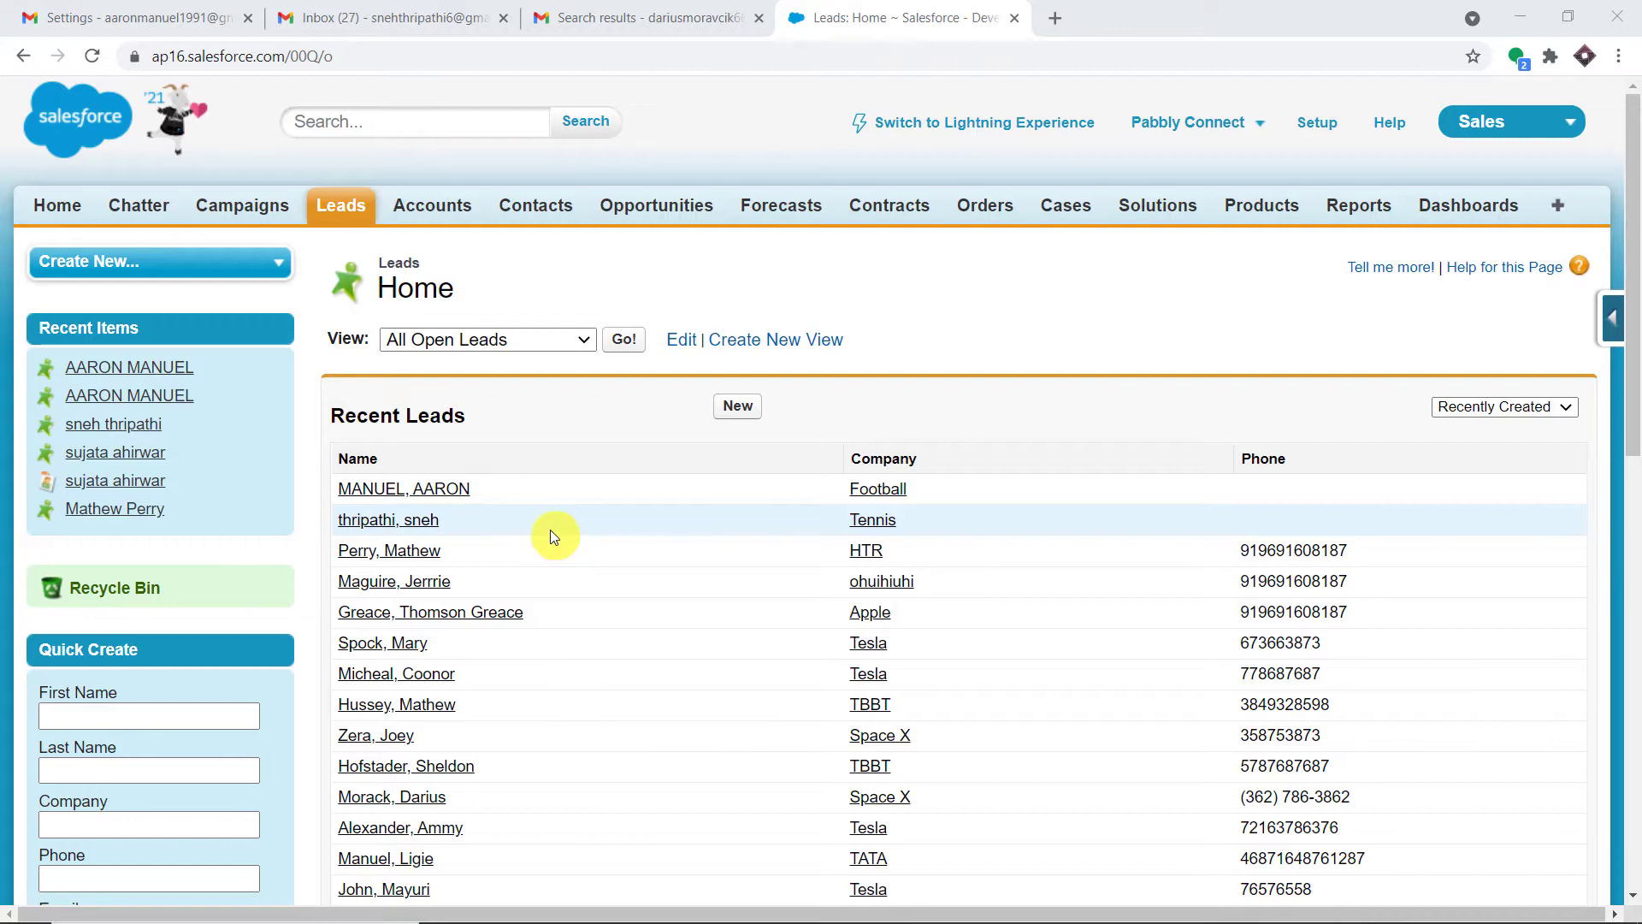
click(631, 17)
click(1602, 151)
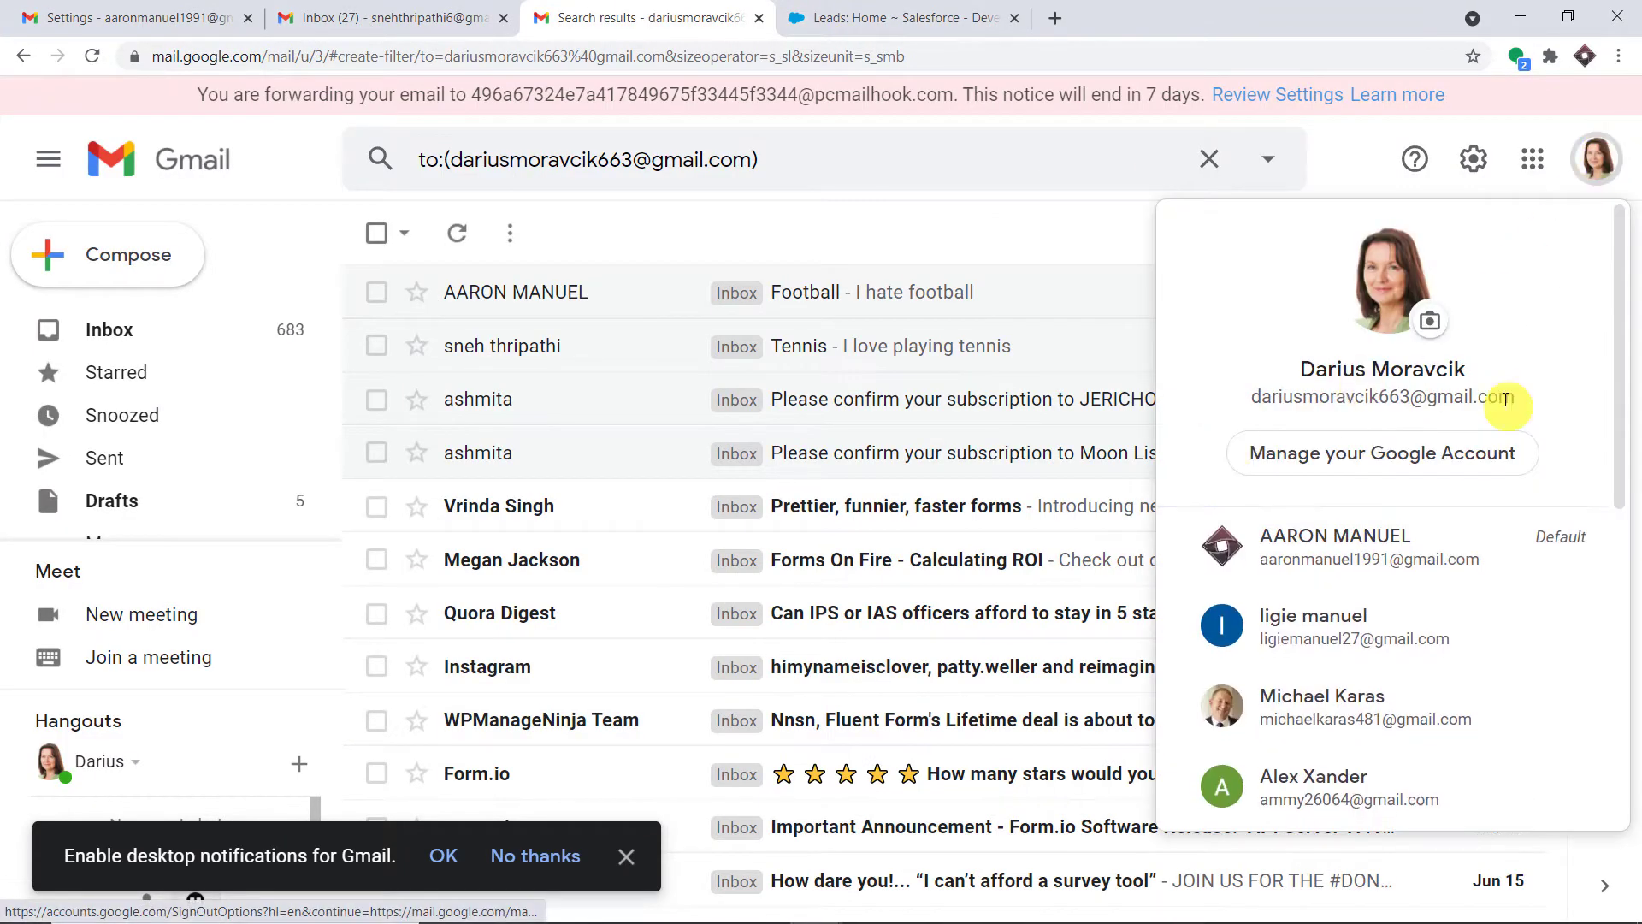
click(911, 10)
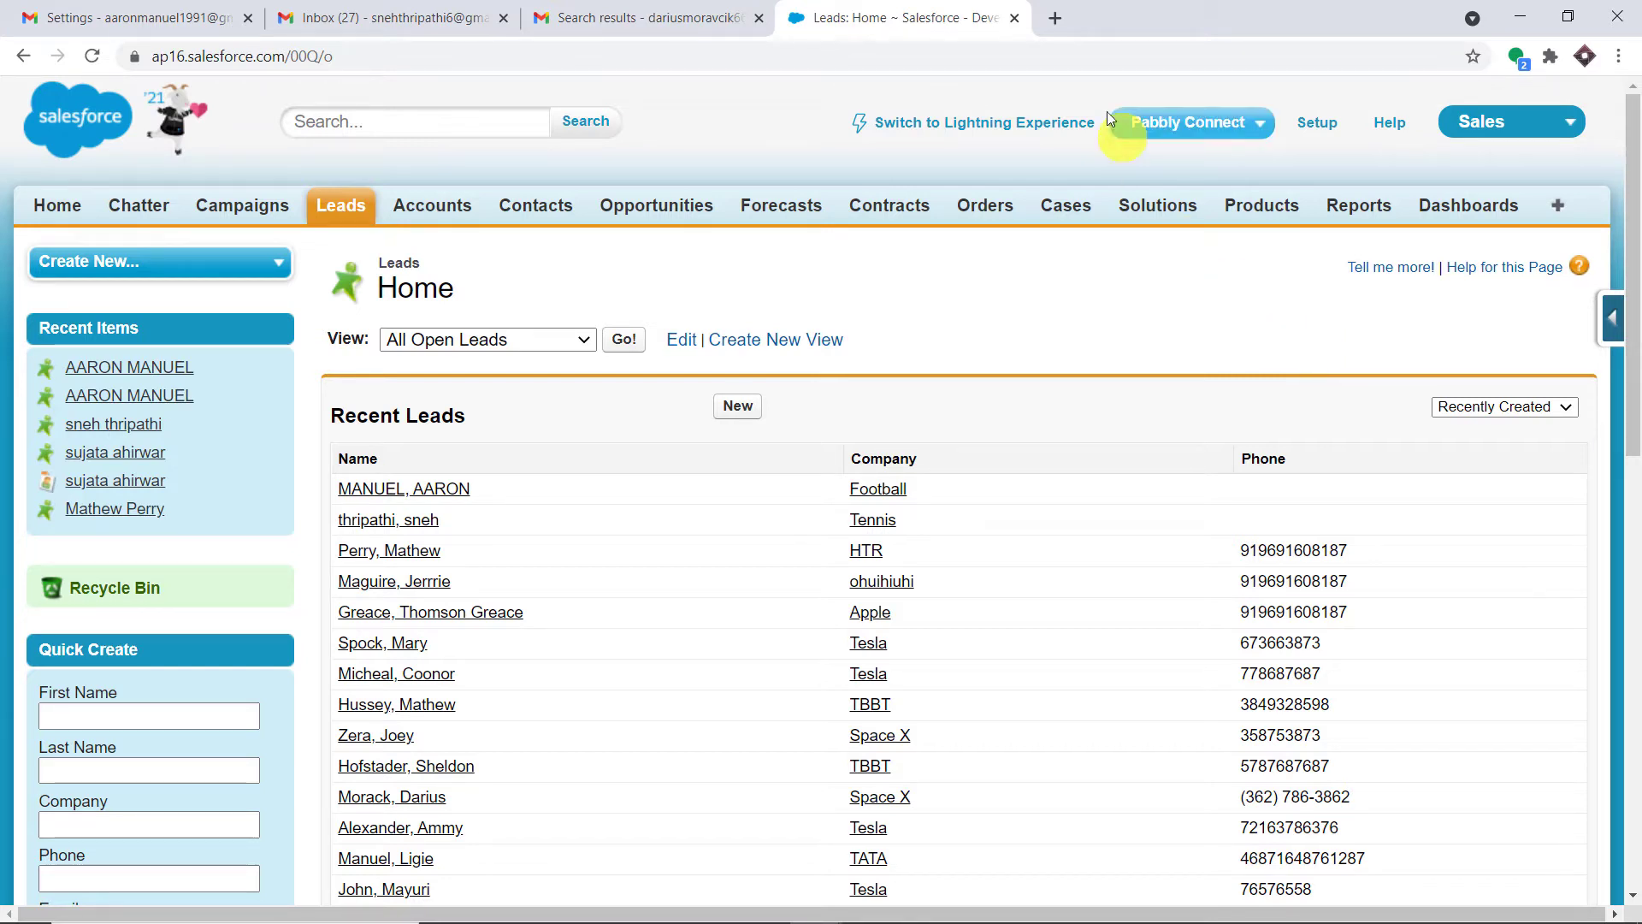
click(1055, 20)
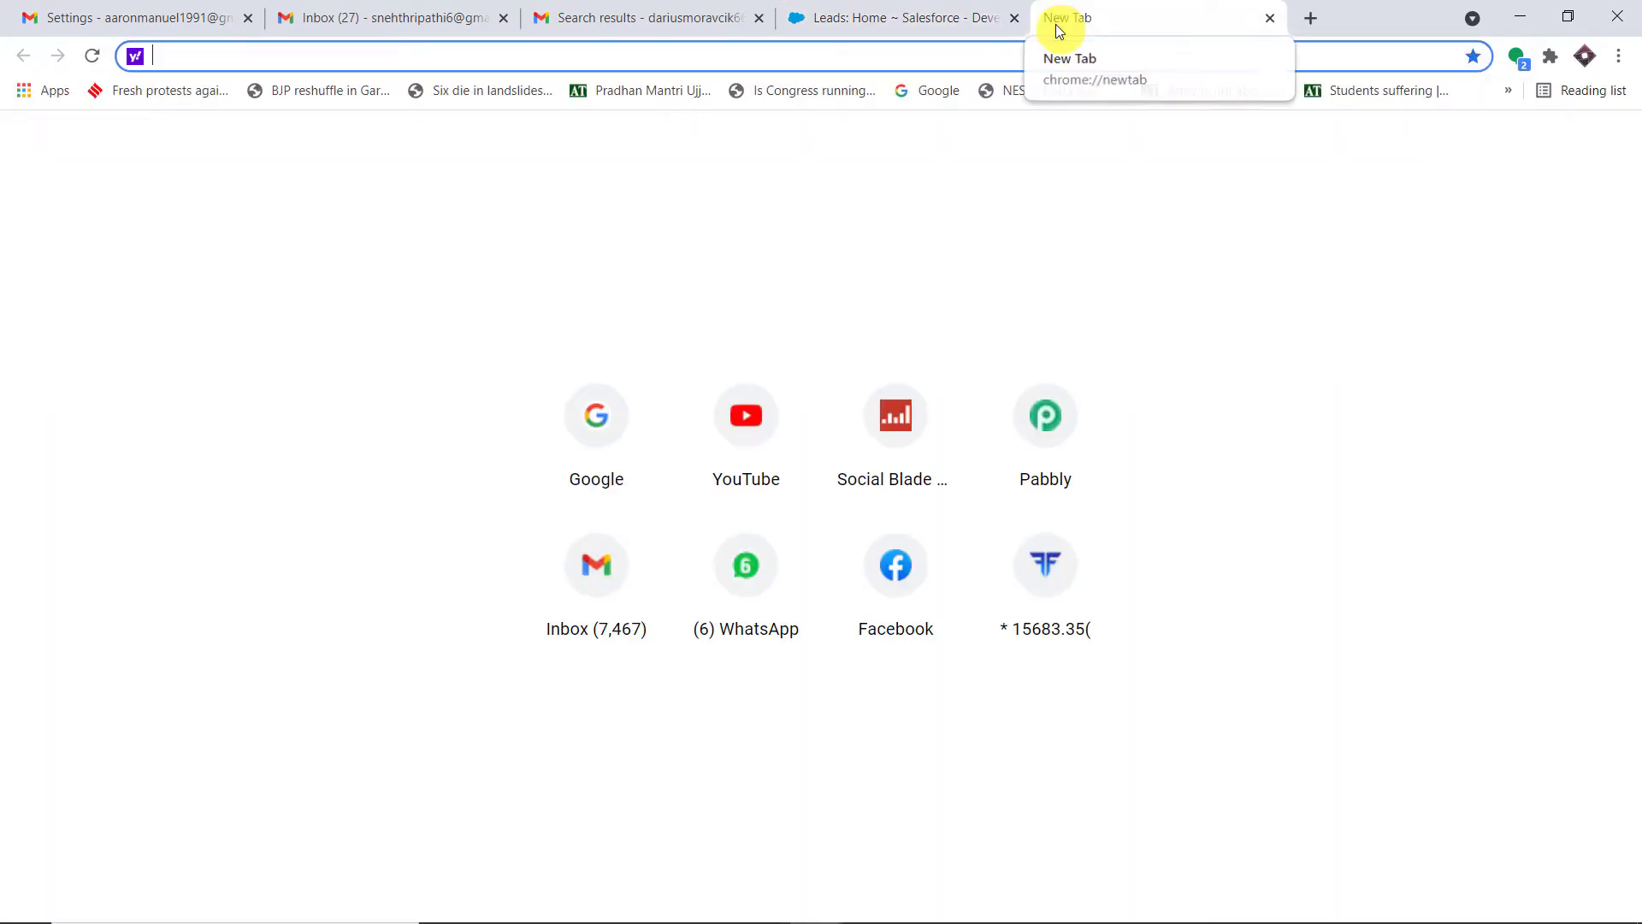
Go to pabbly.com, choose Products > Connect, sign in, and launch the Connect app
text(pabbly.com)
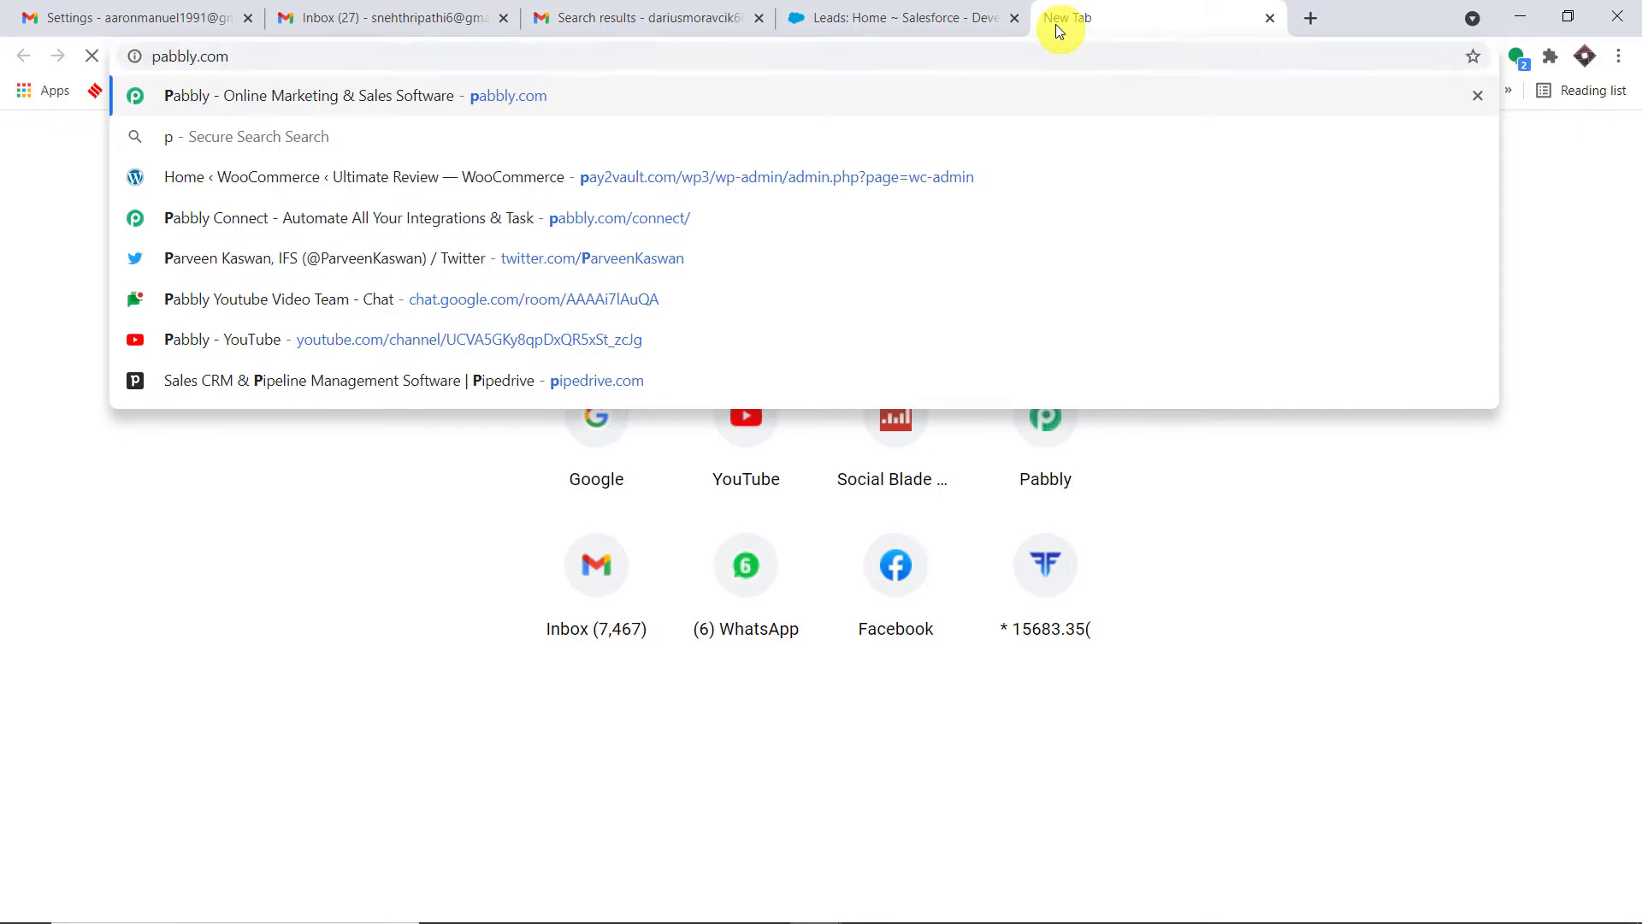
key(Return)
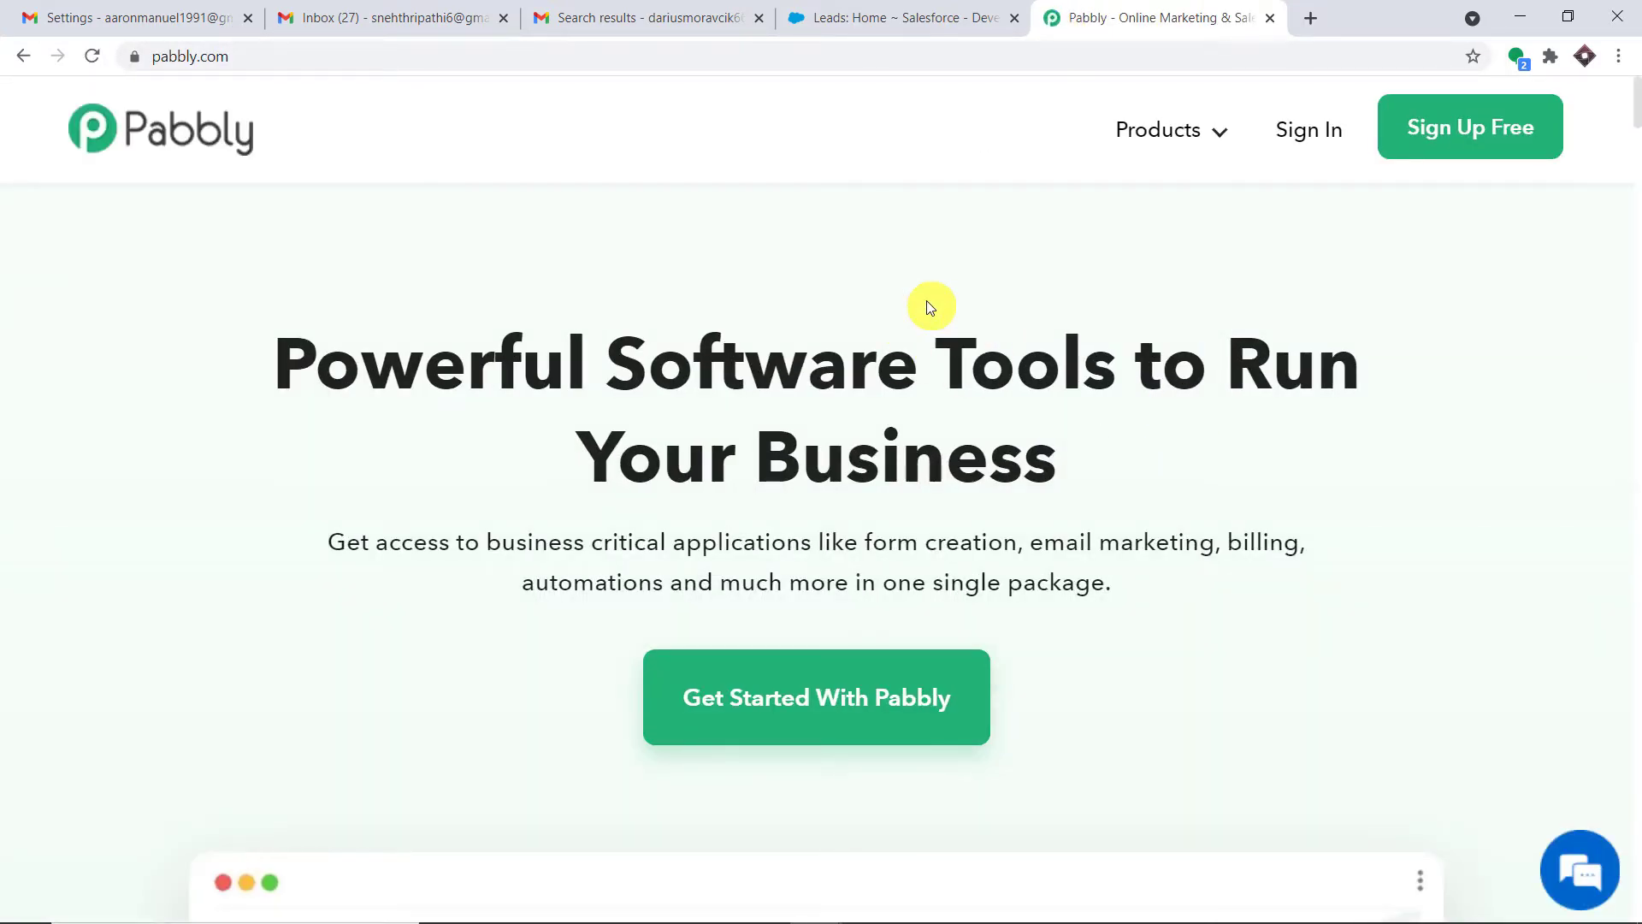
click(1197, 130)
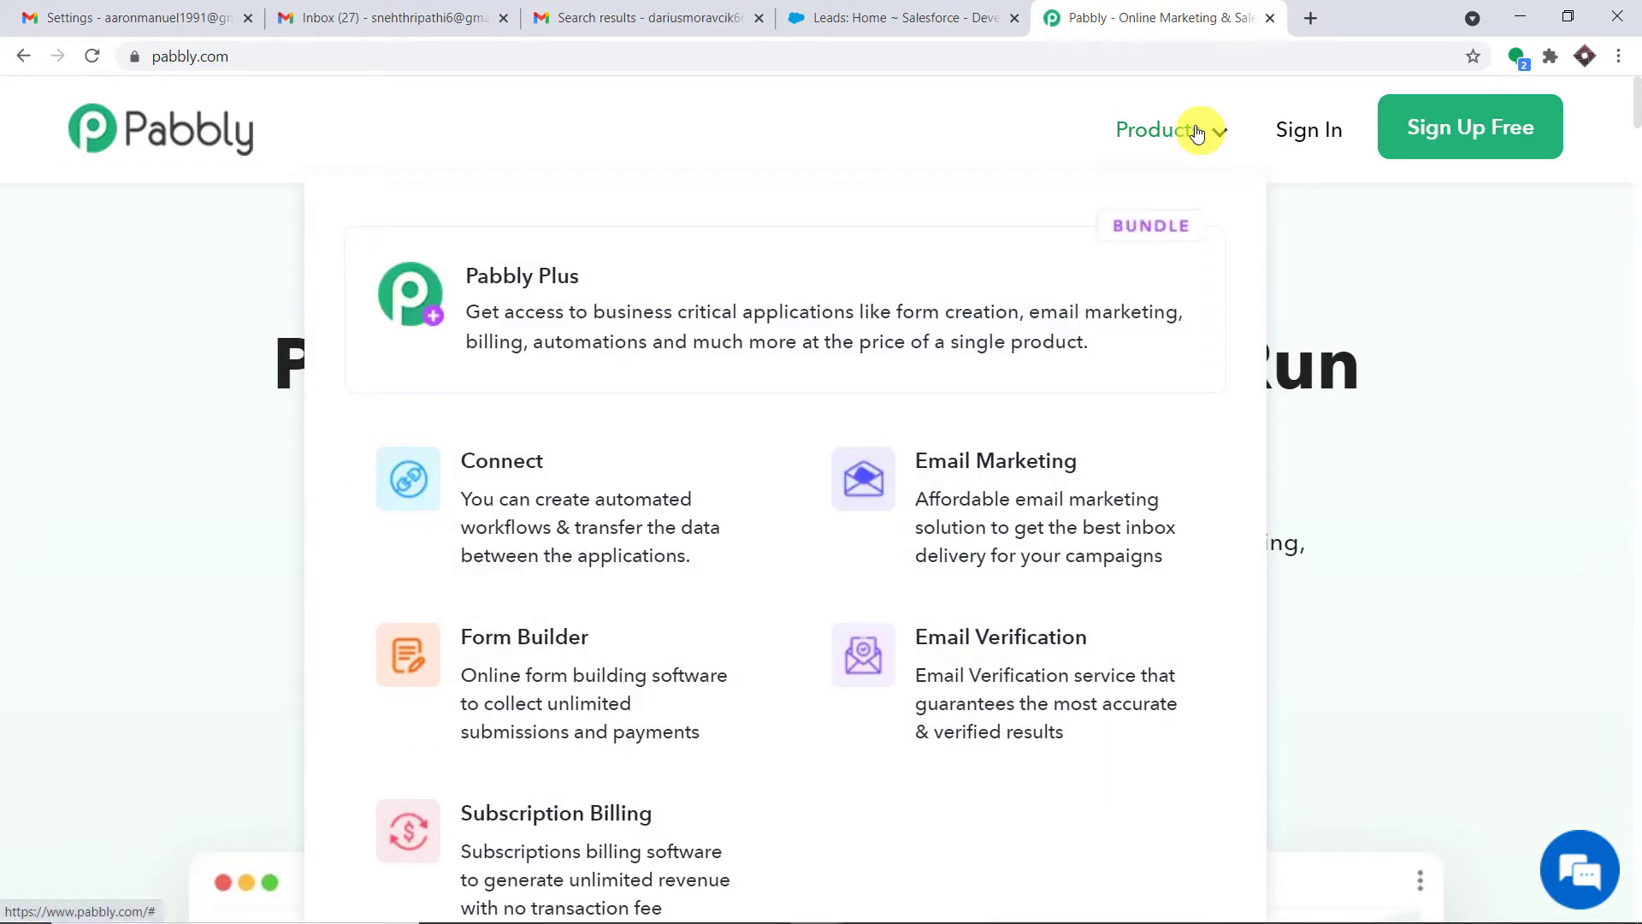
click(598, 480)
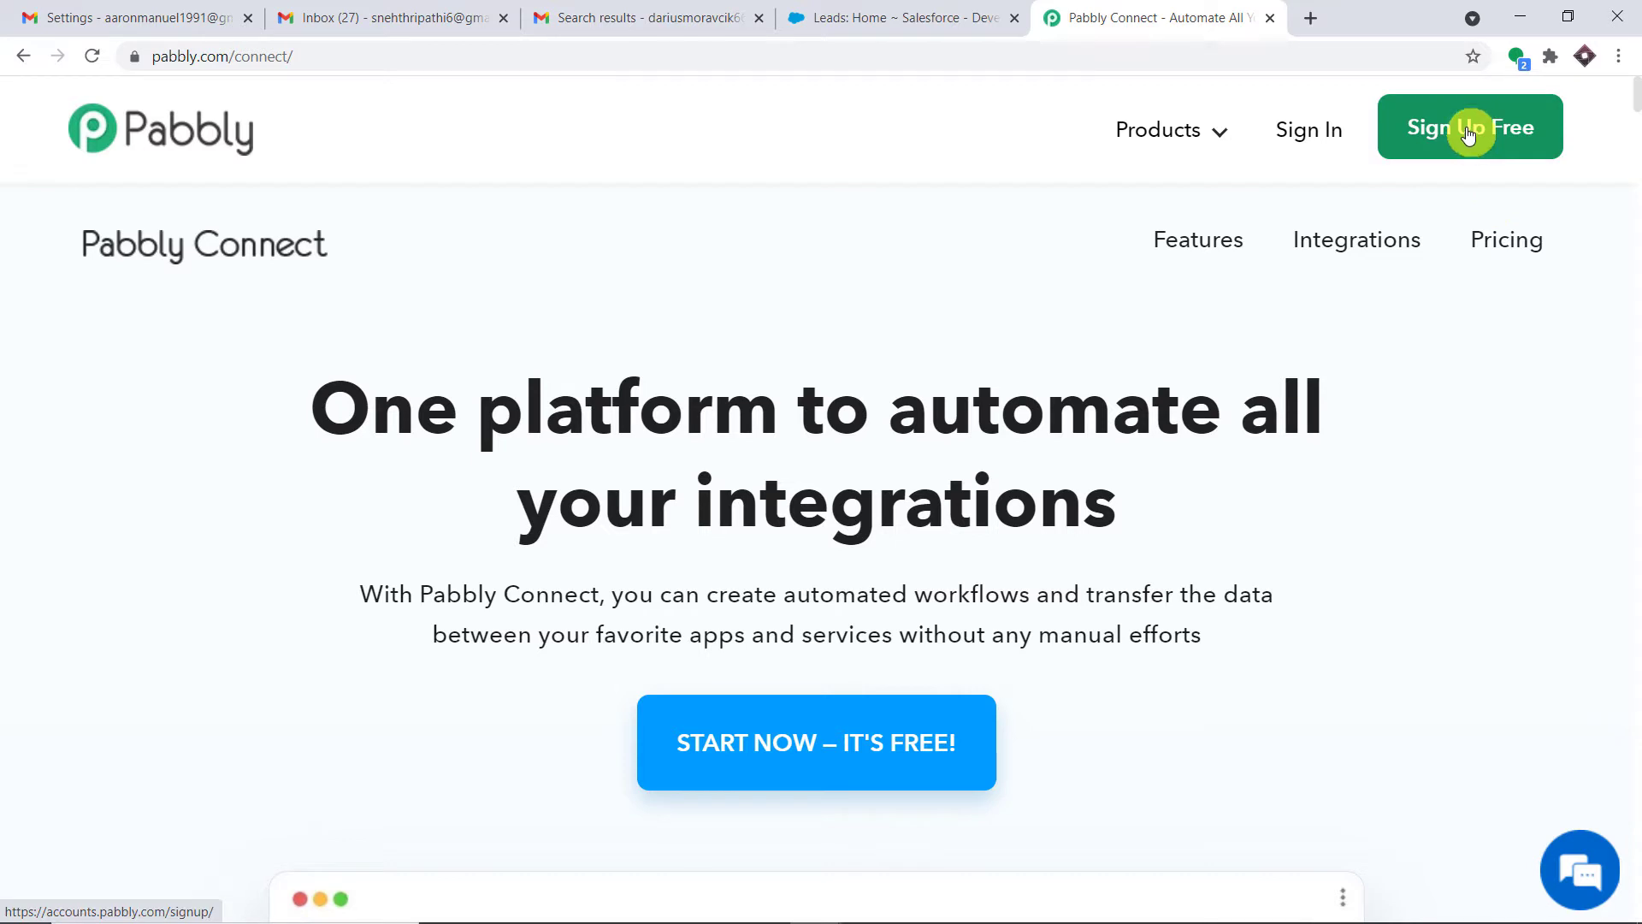
click(1290, 133)
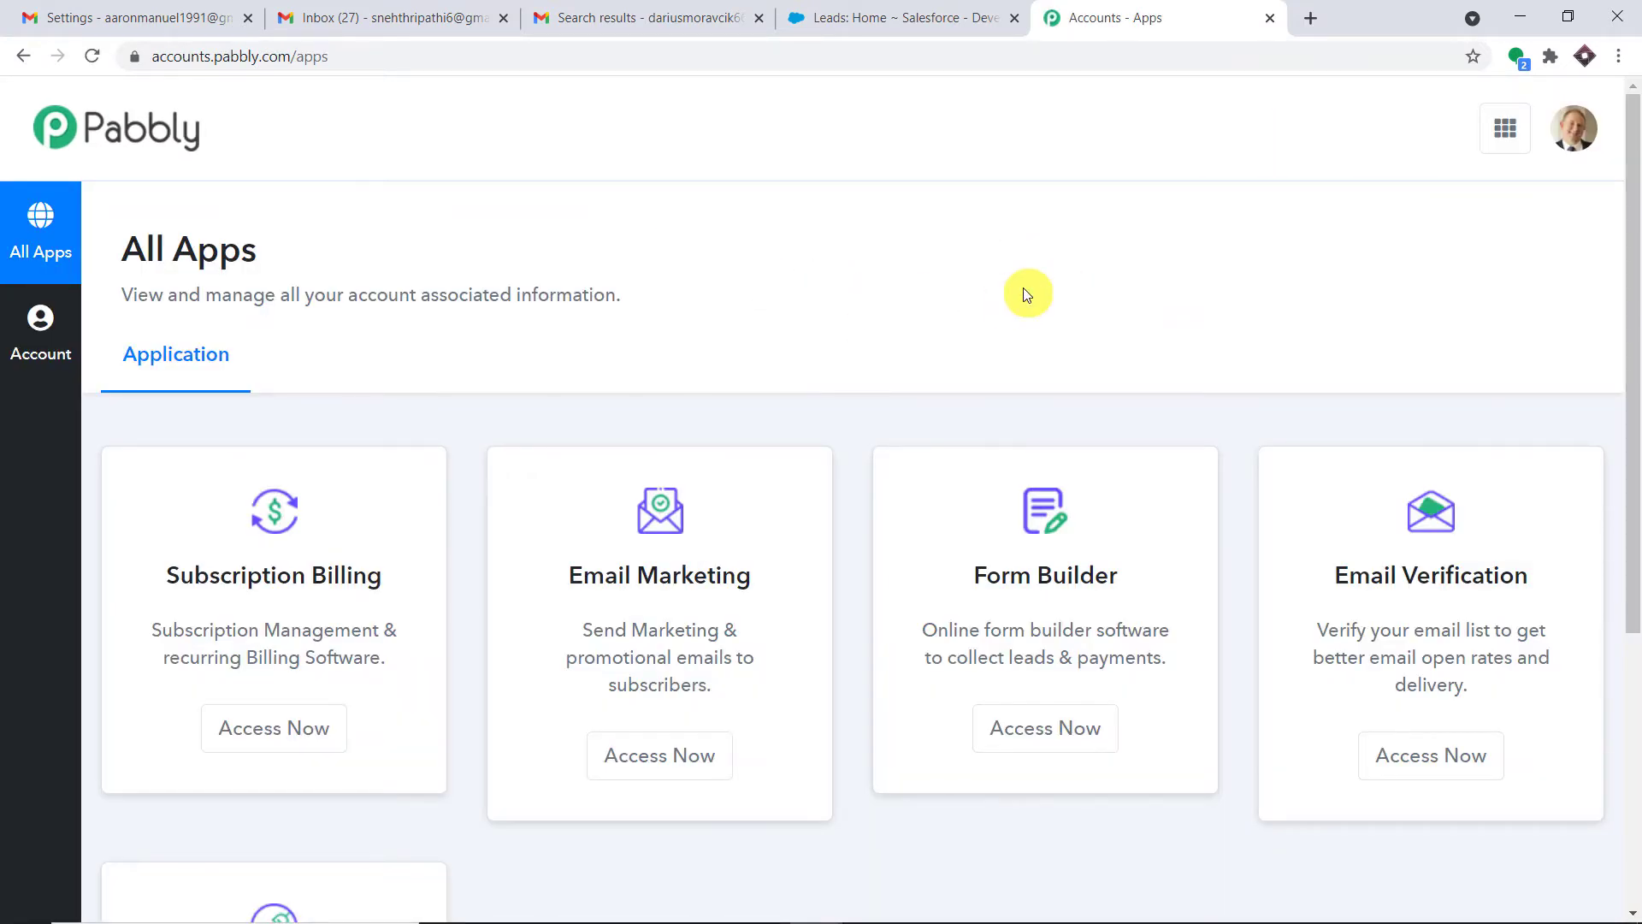
scroll(1022, 341, down, 5)
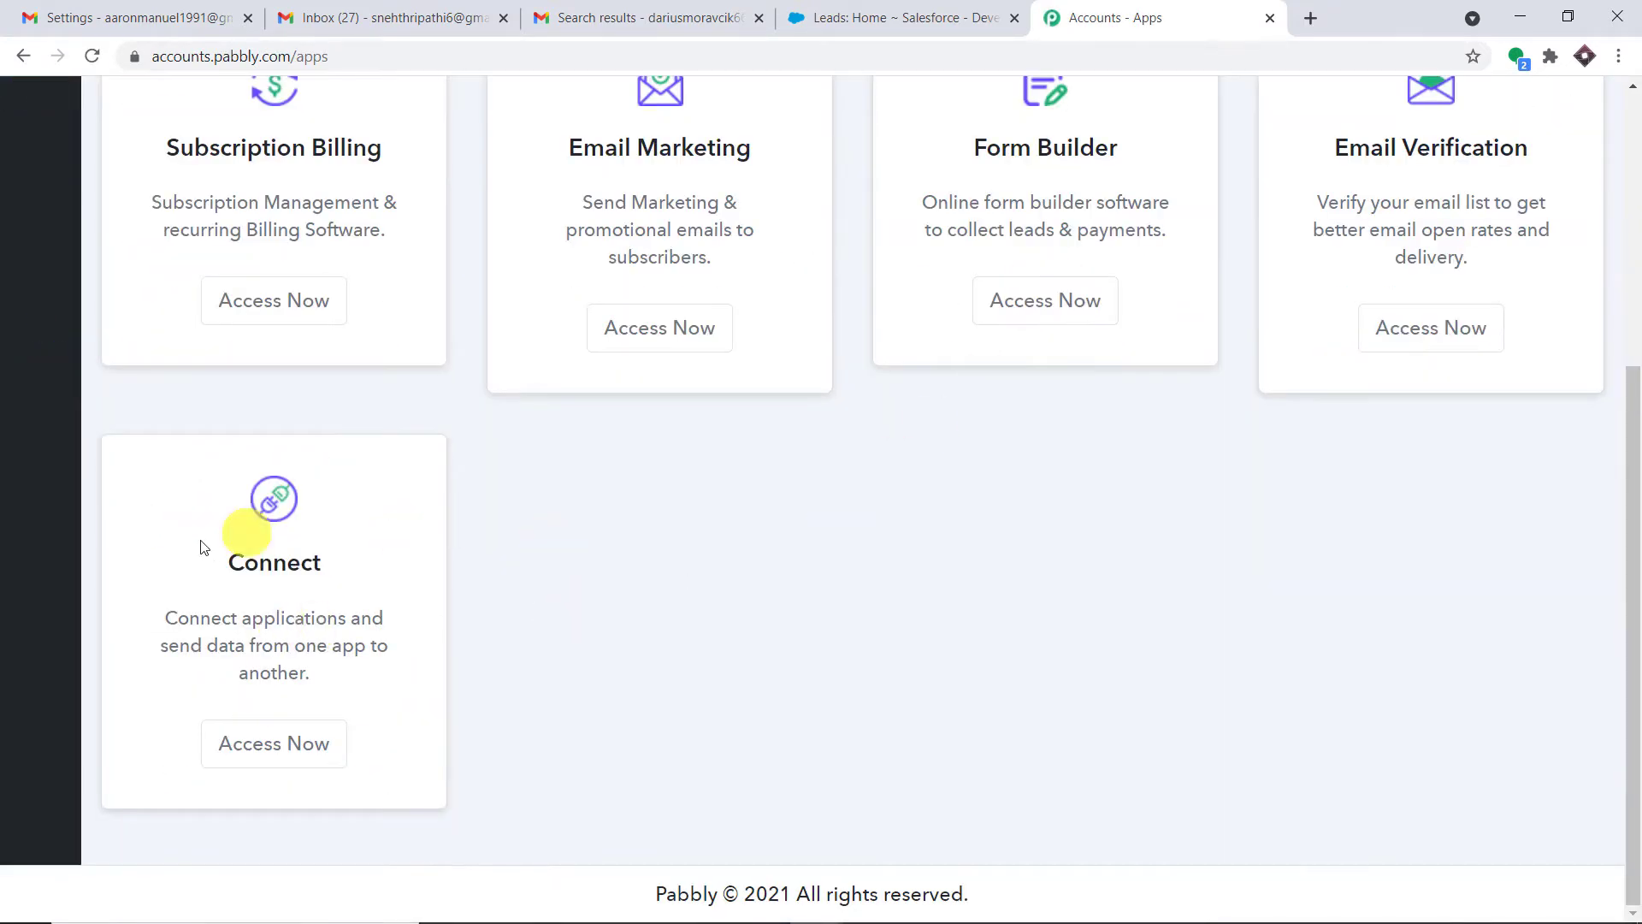
click(267, 737)
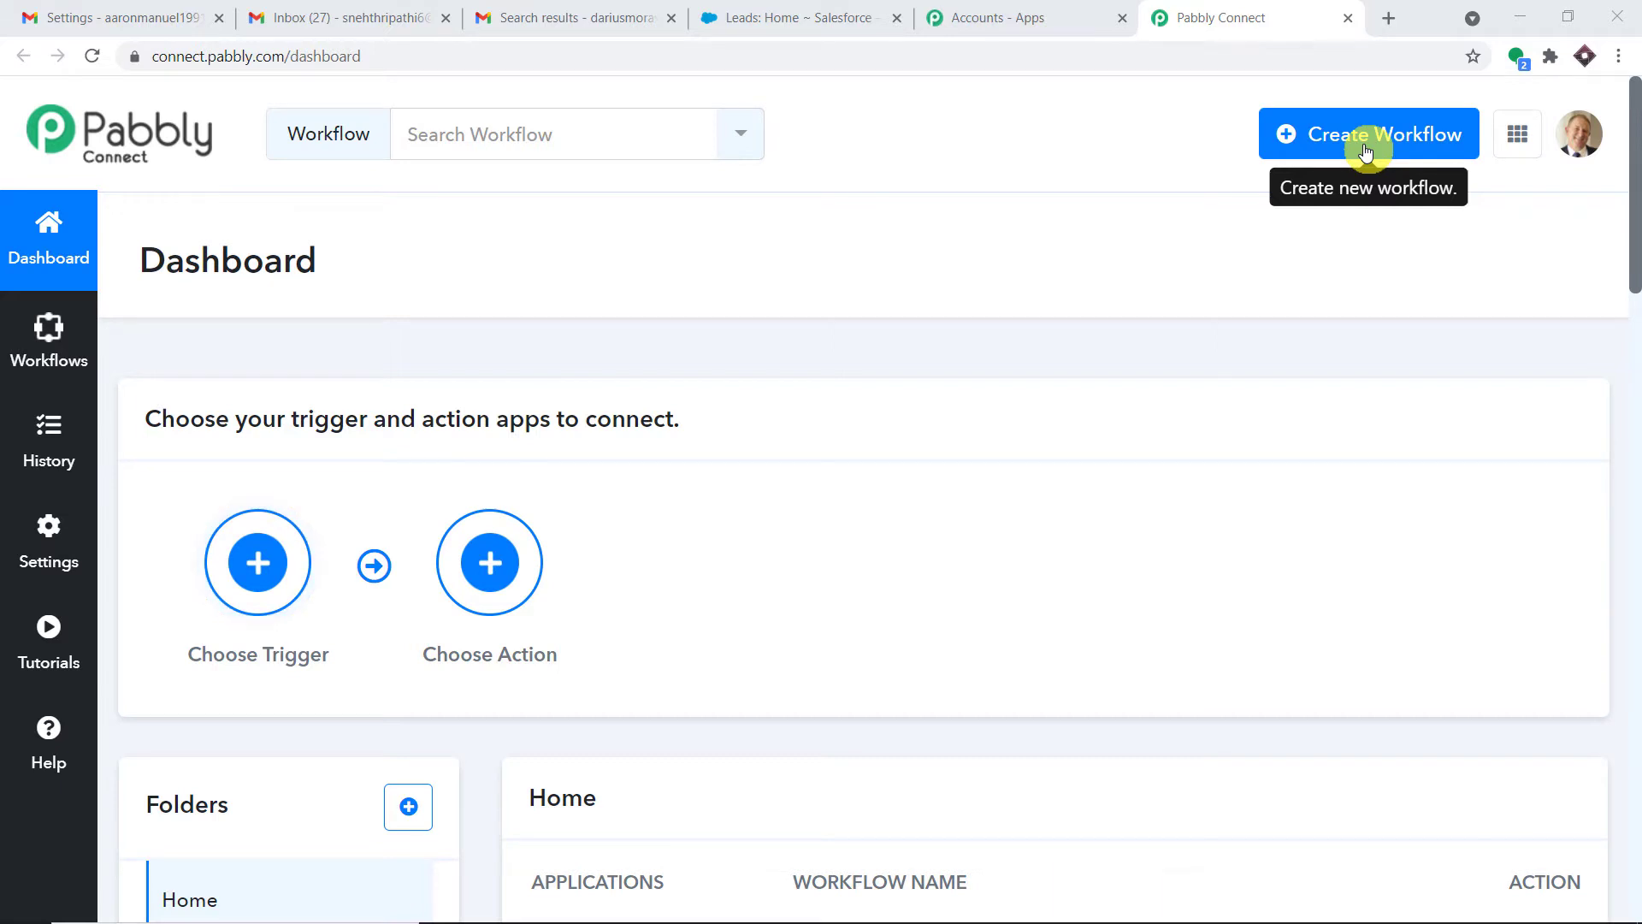
Create a new workflow named 'Gmail to Saleforce' and collapse its trigger step
click(1364, 147)
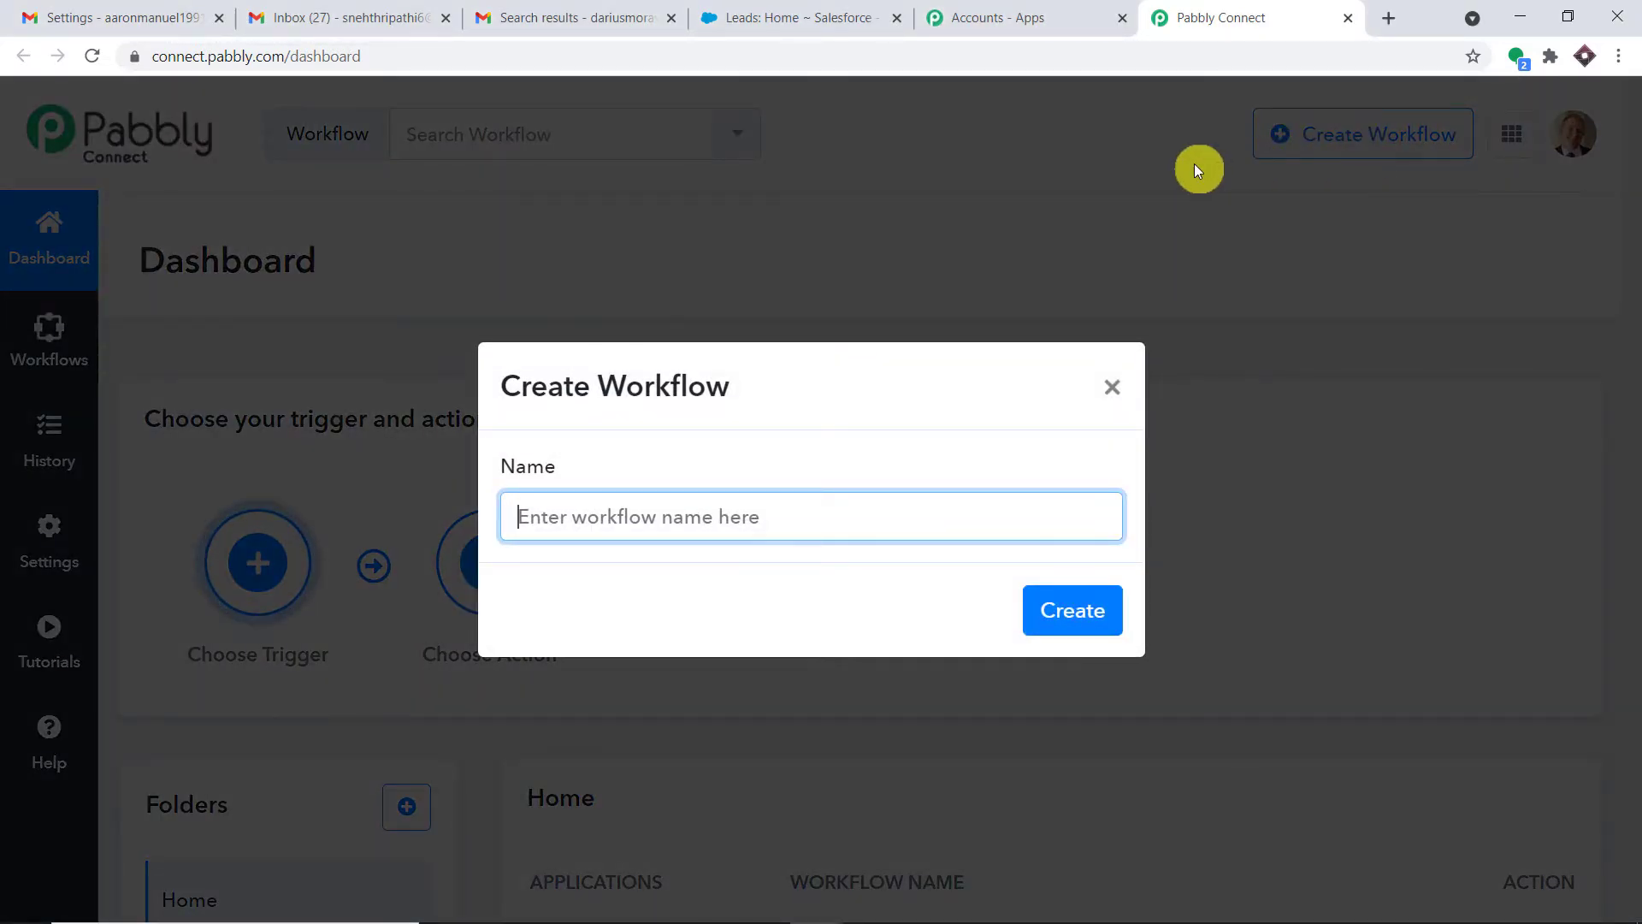
click(736, 518)
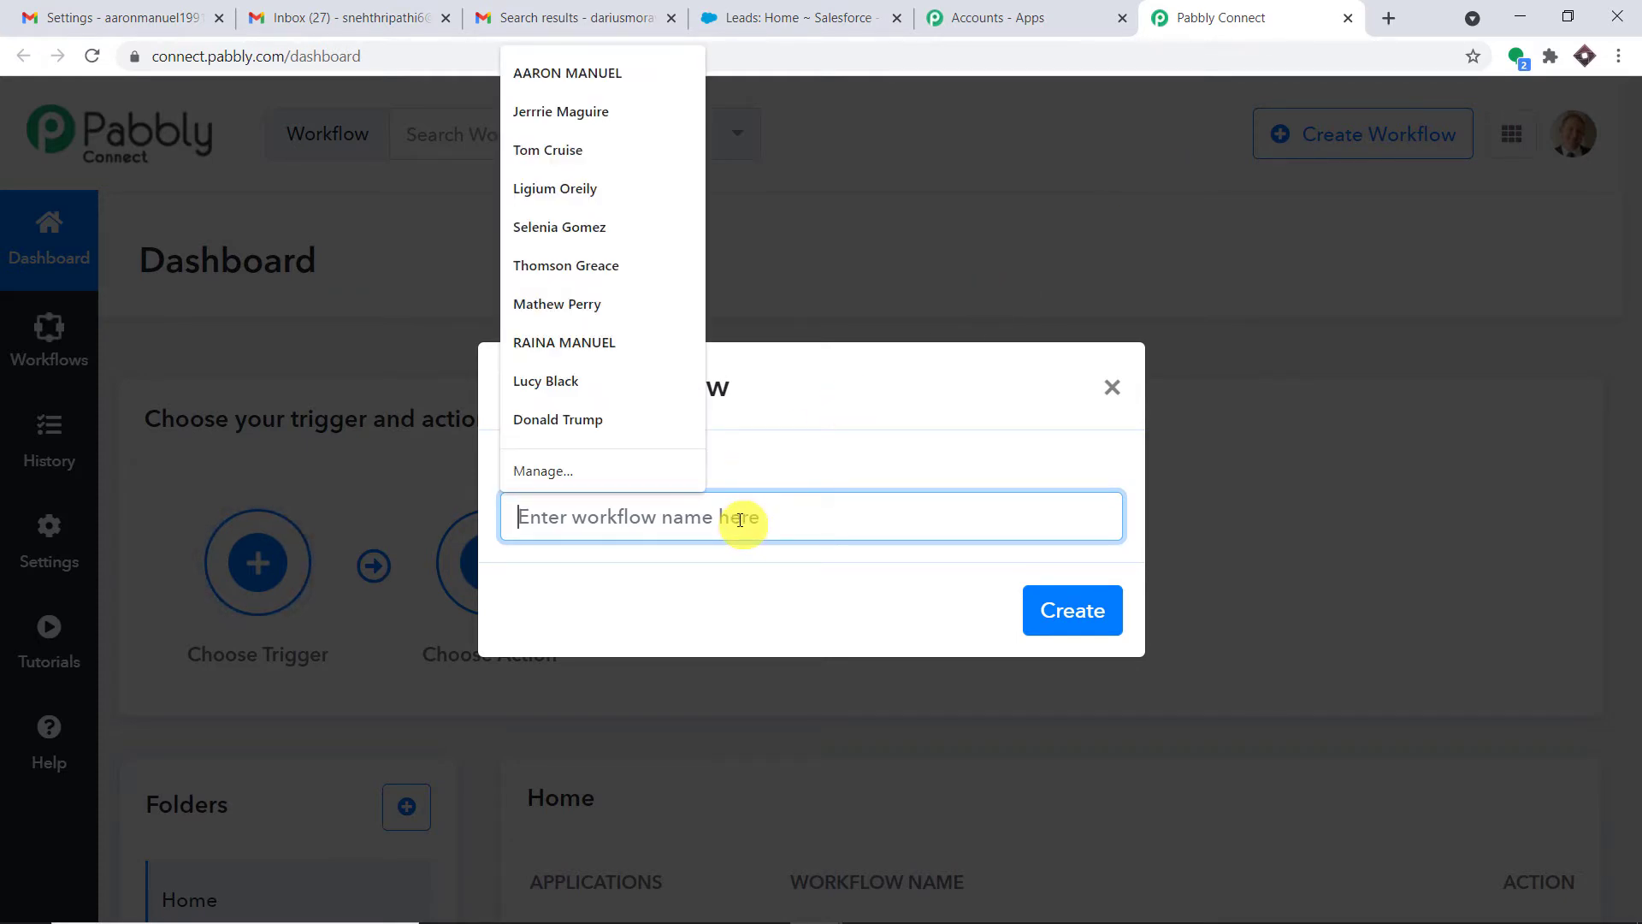
text(Gmail)
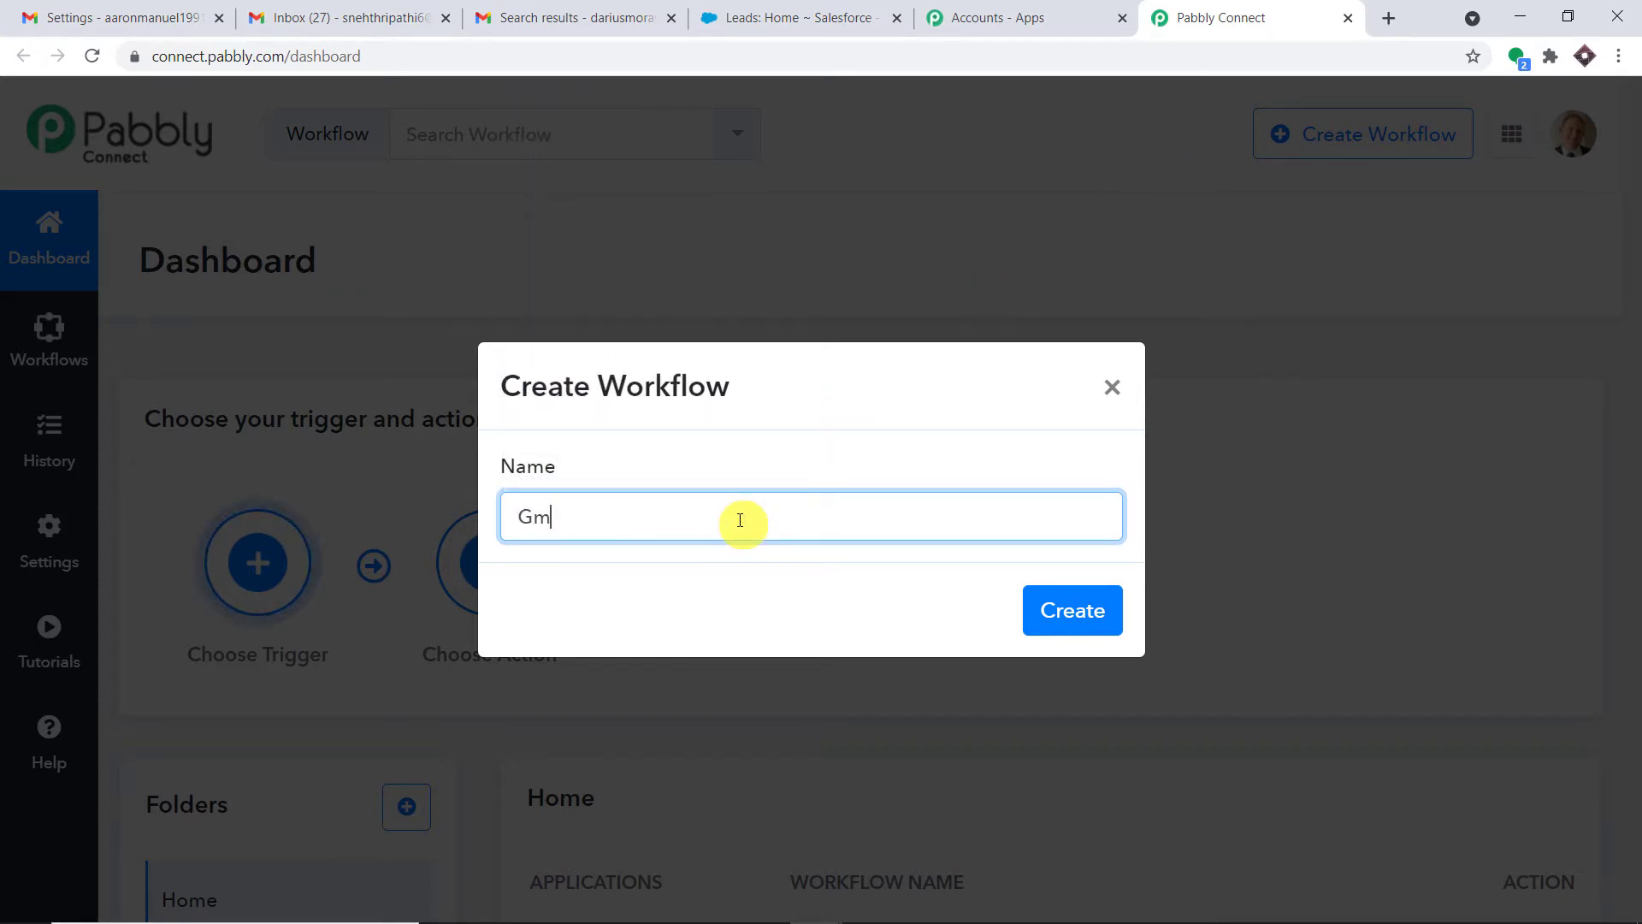
text( to Saleforce)
click(1054, 620)
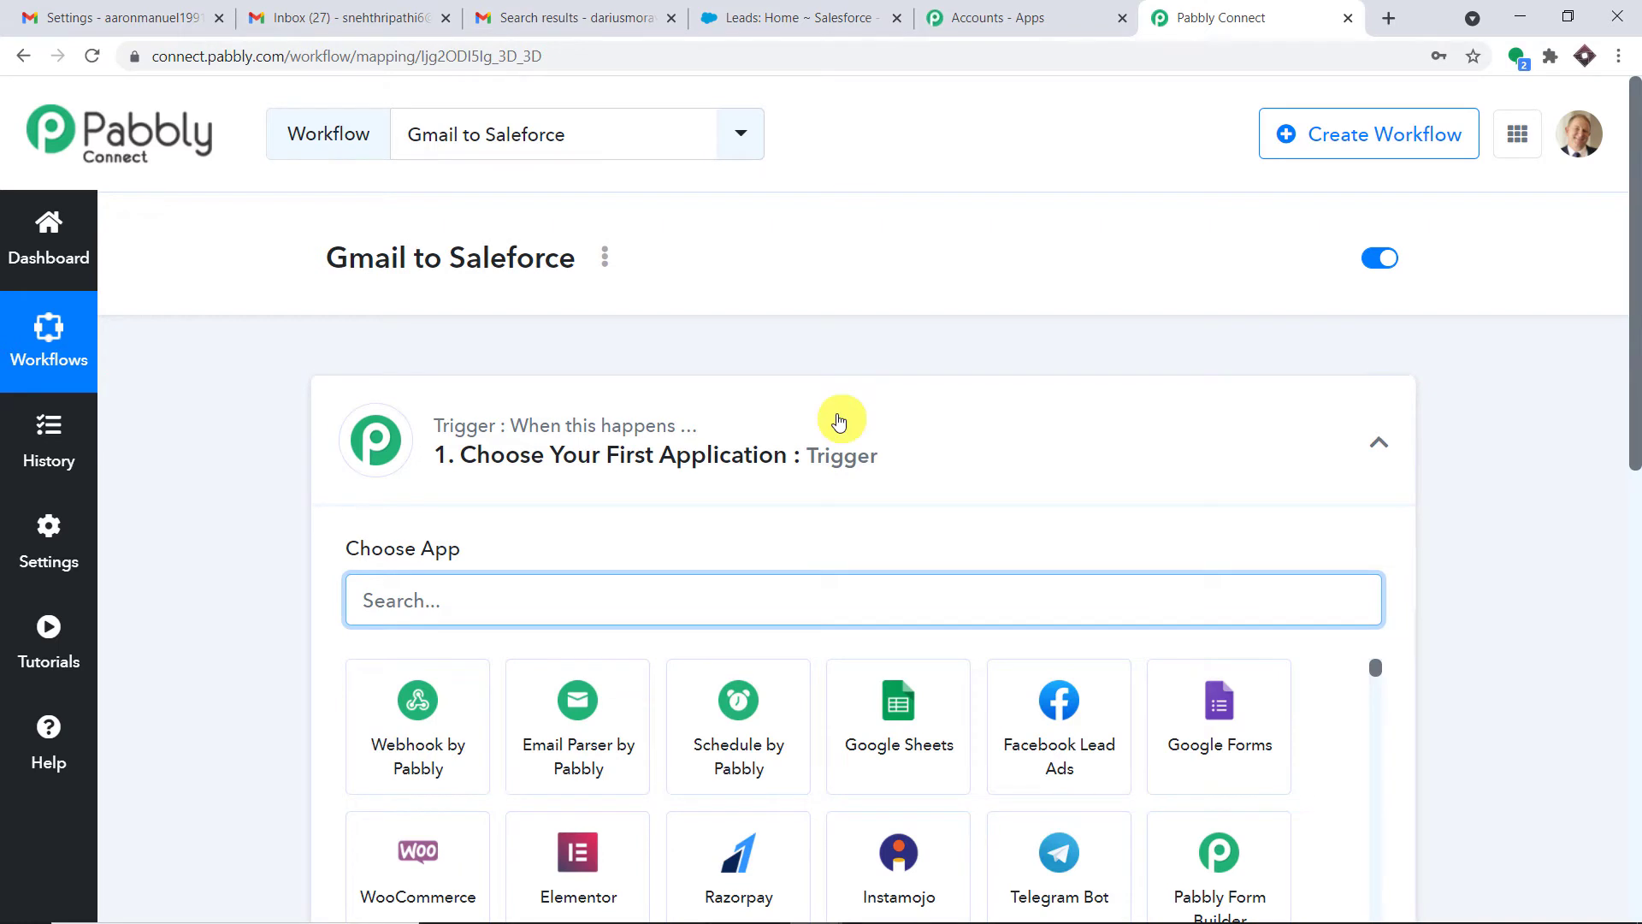
click(838, 421)
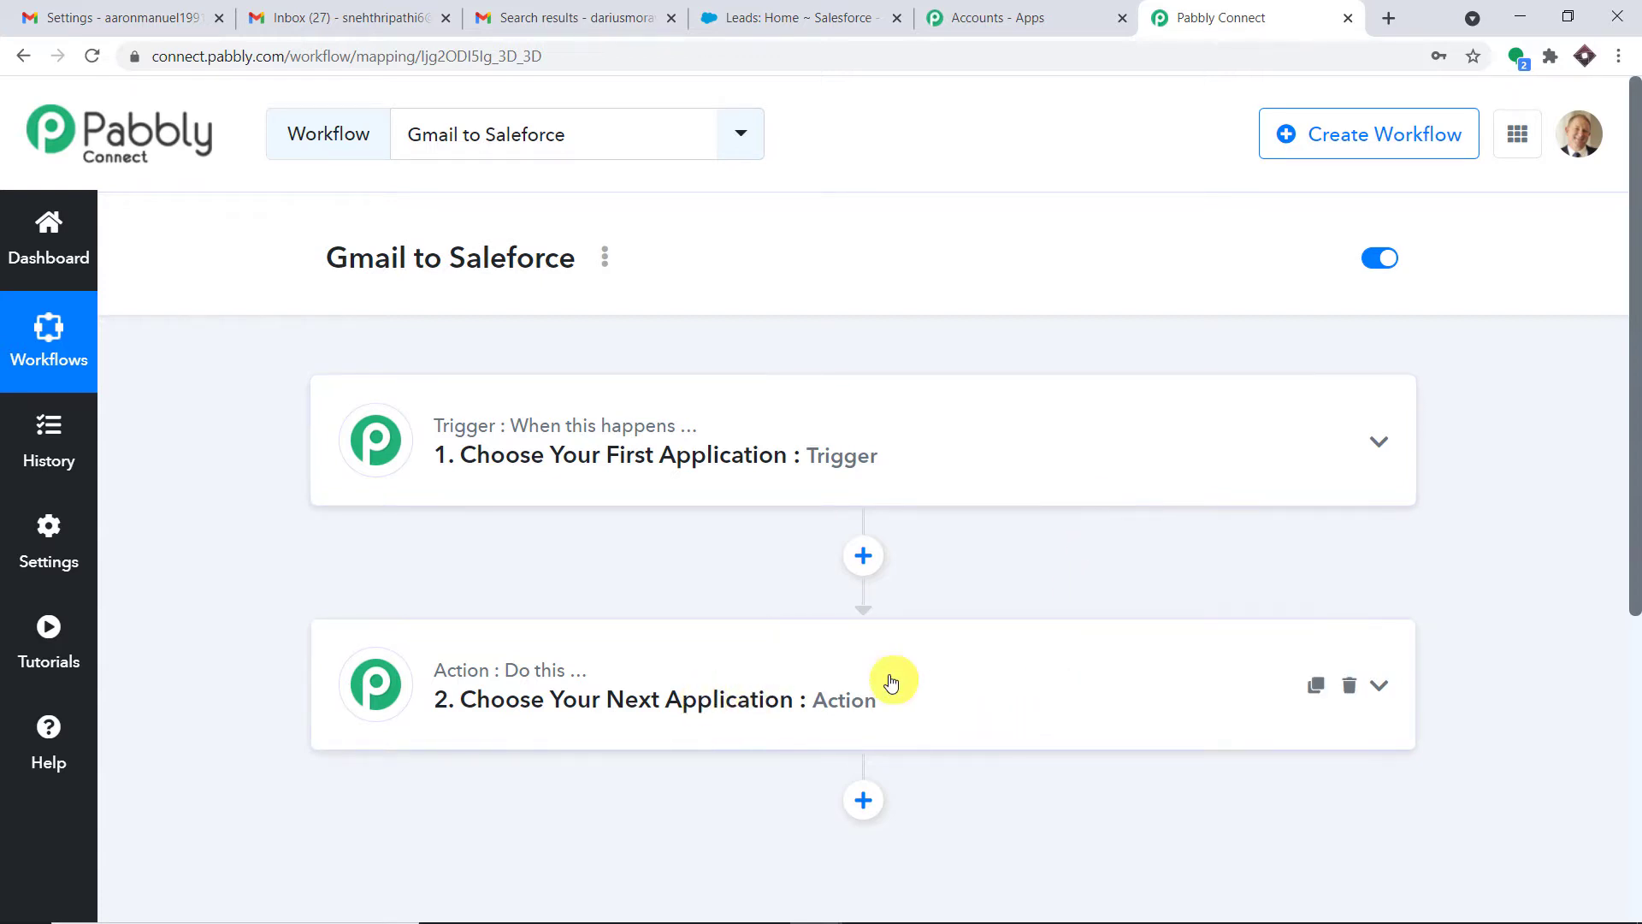
Expand the trigger and search 'email' to pick Email Parser by Pabbly as its app
click(713, 417)
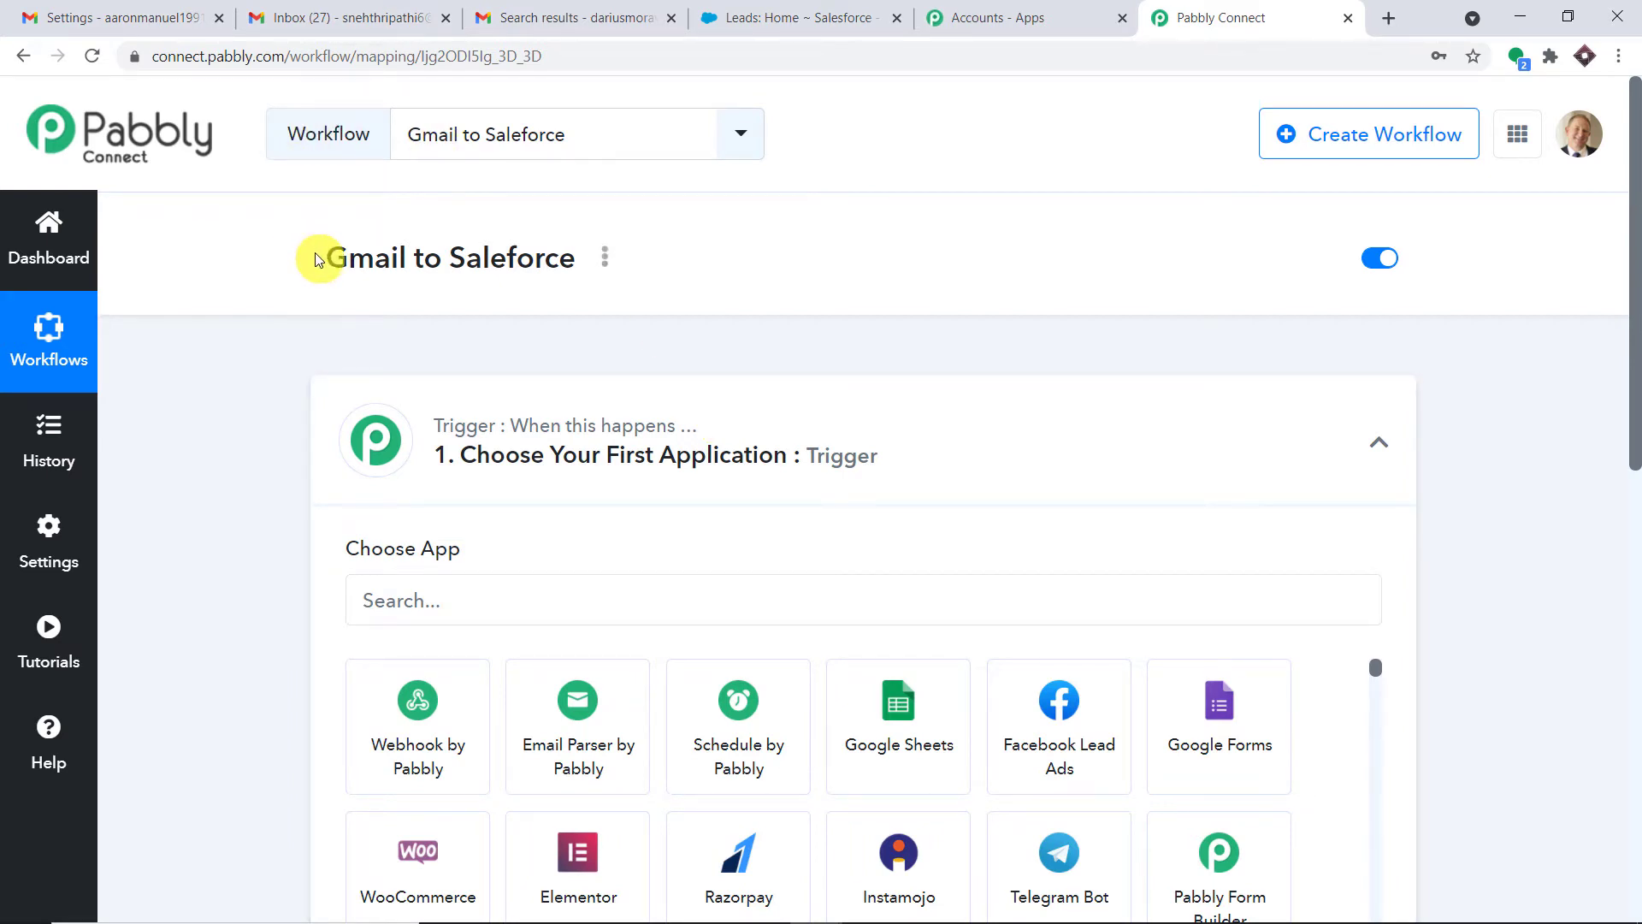
drag(313, 257, 597, 254)
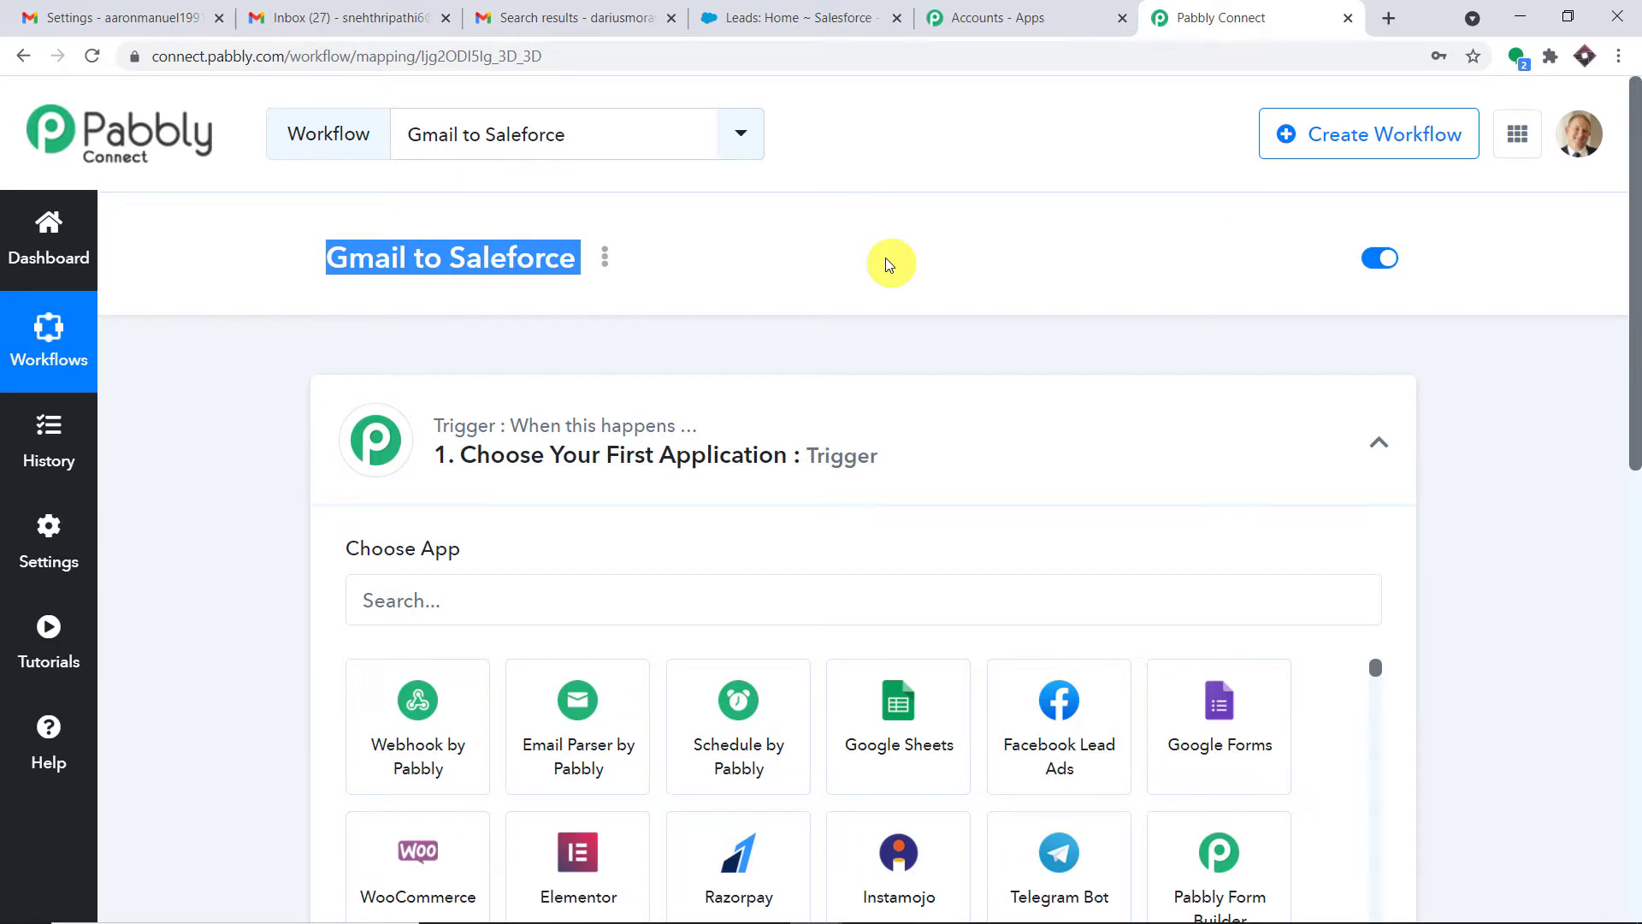
scroll(884, 306, down, 3)
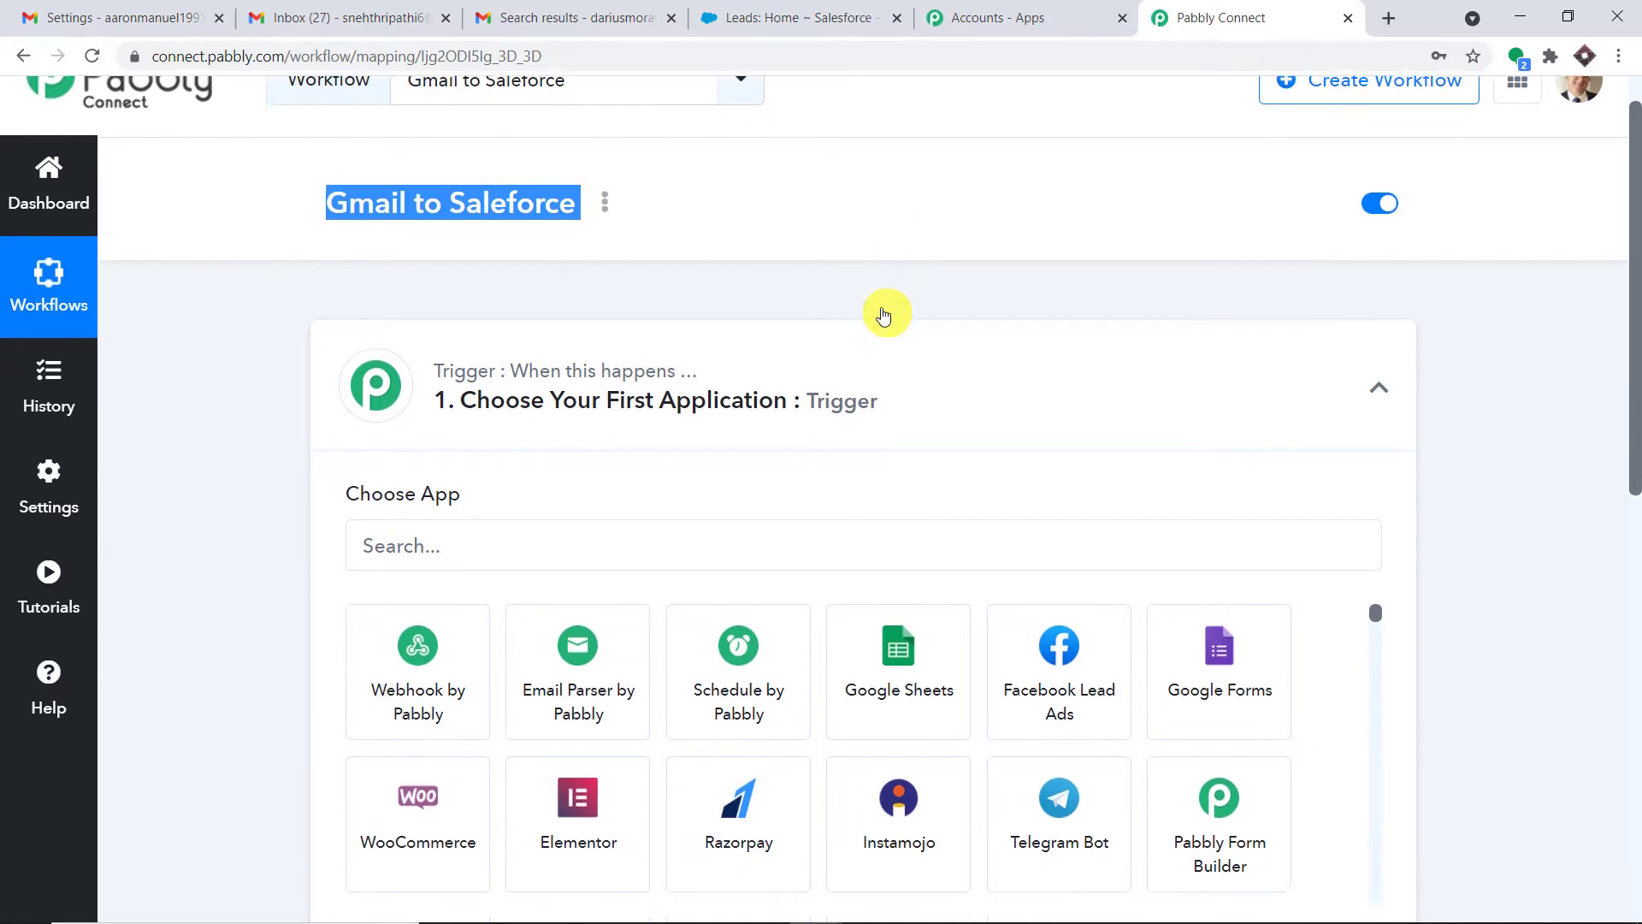
click(600, 382)
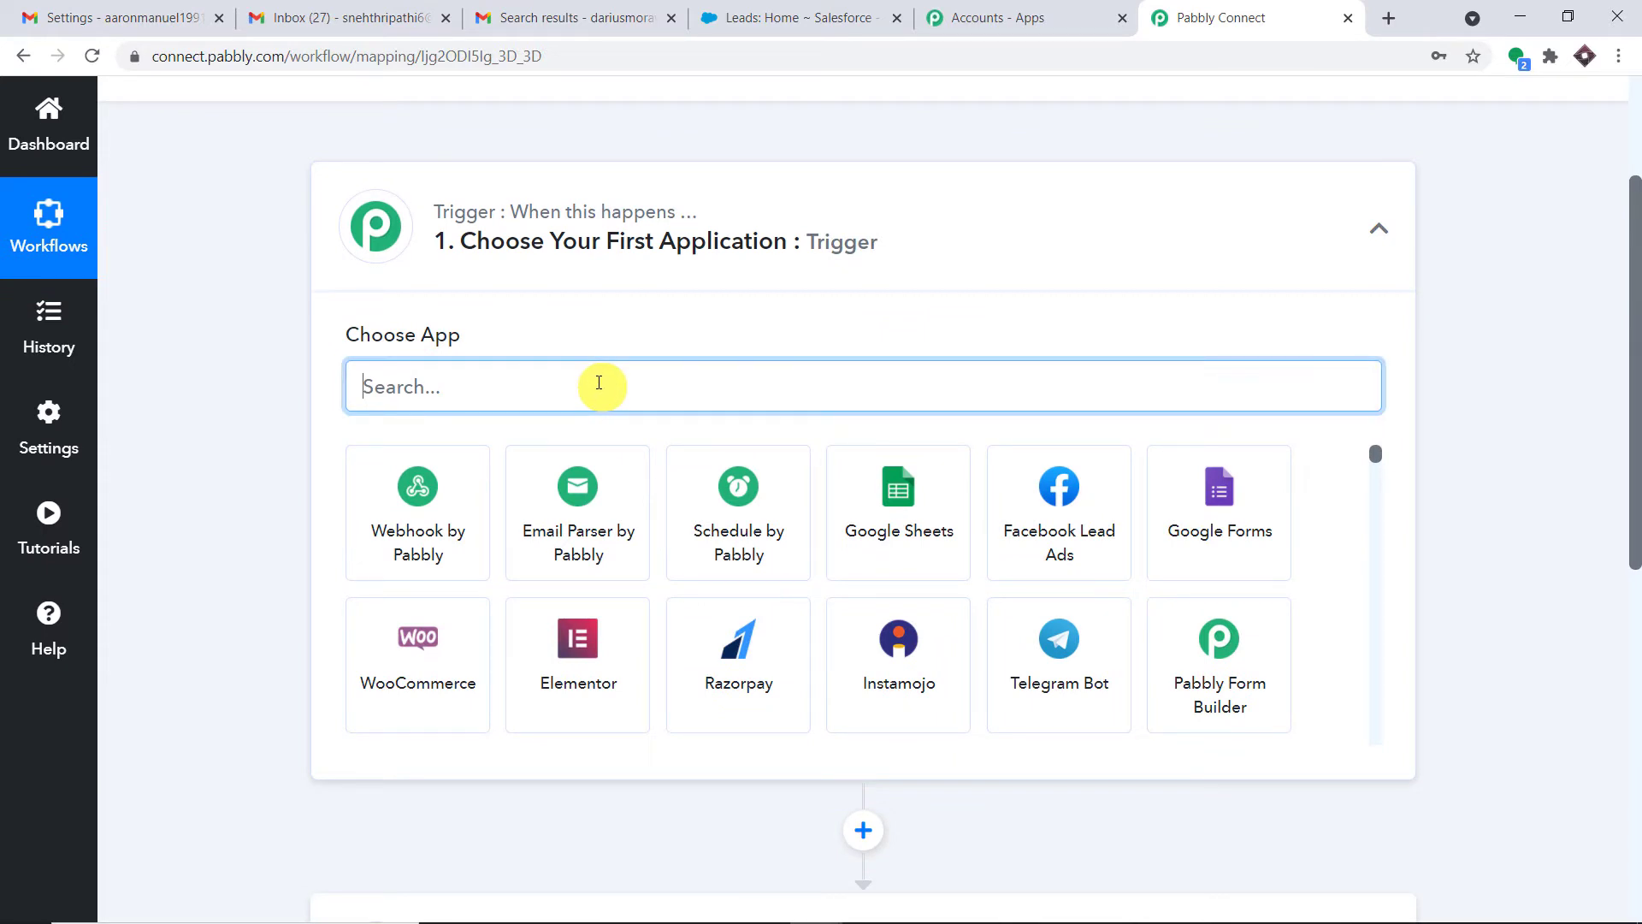
text(email)
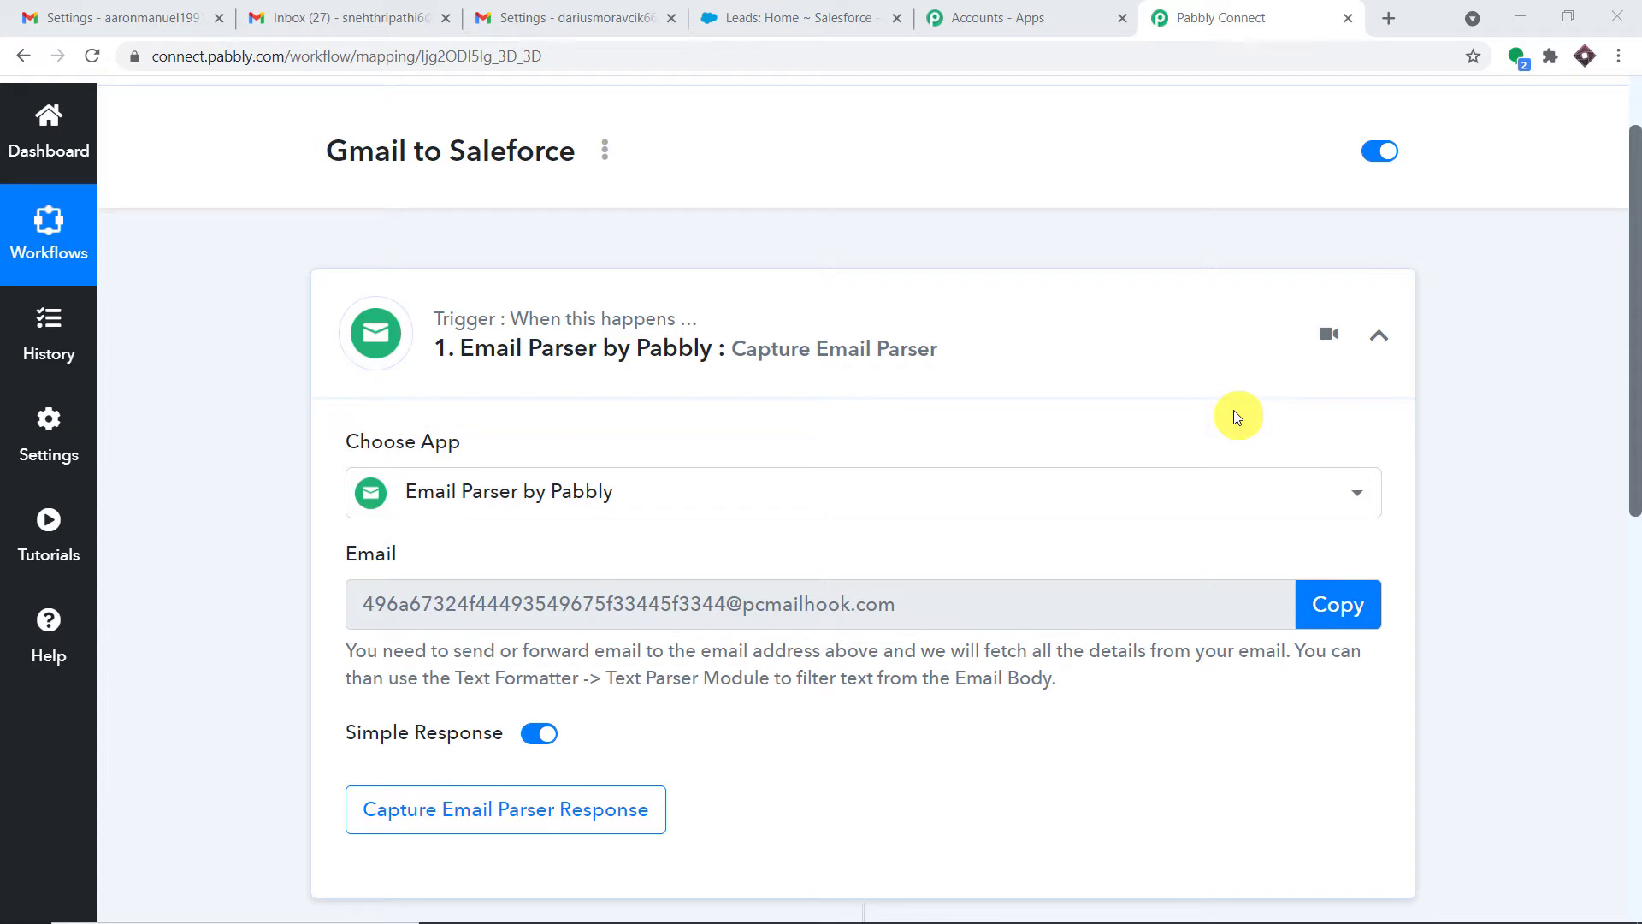
Start a new message in Gmail, checking which account is signed in
click(282, 17)
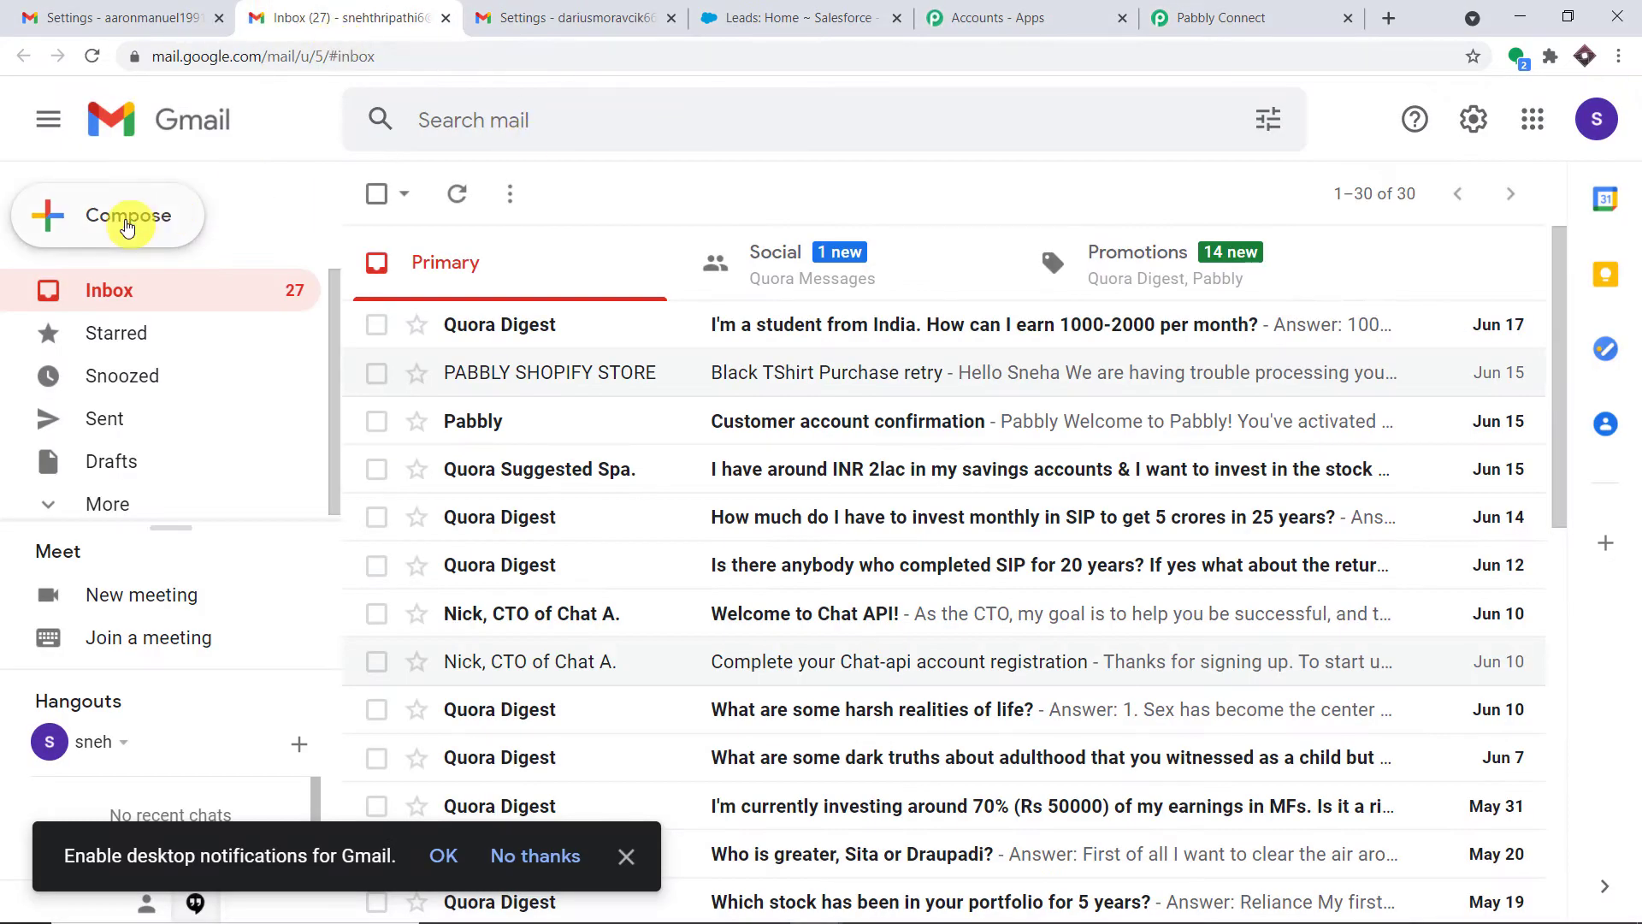
click(128, 224)
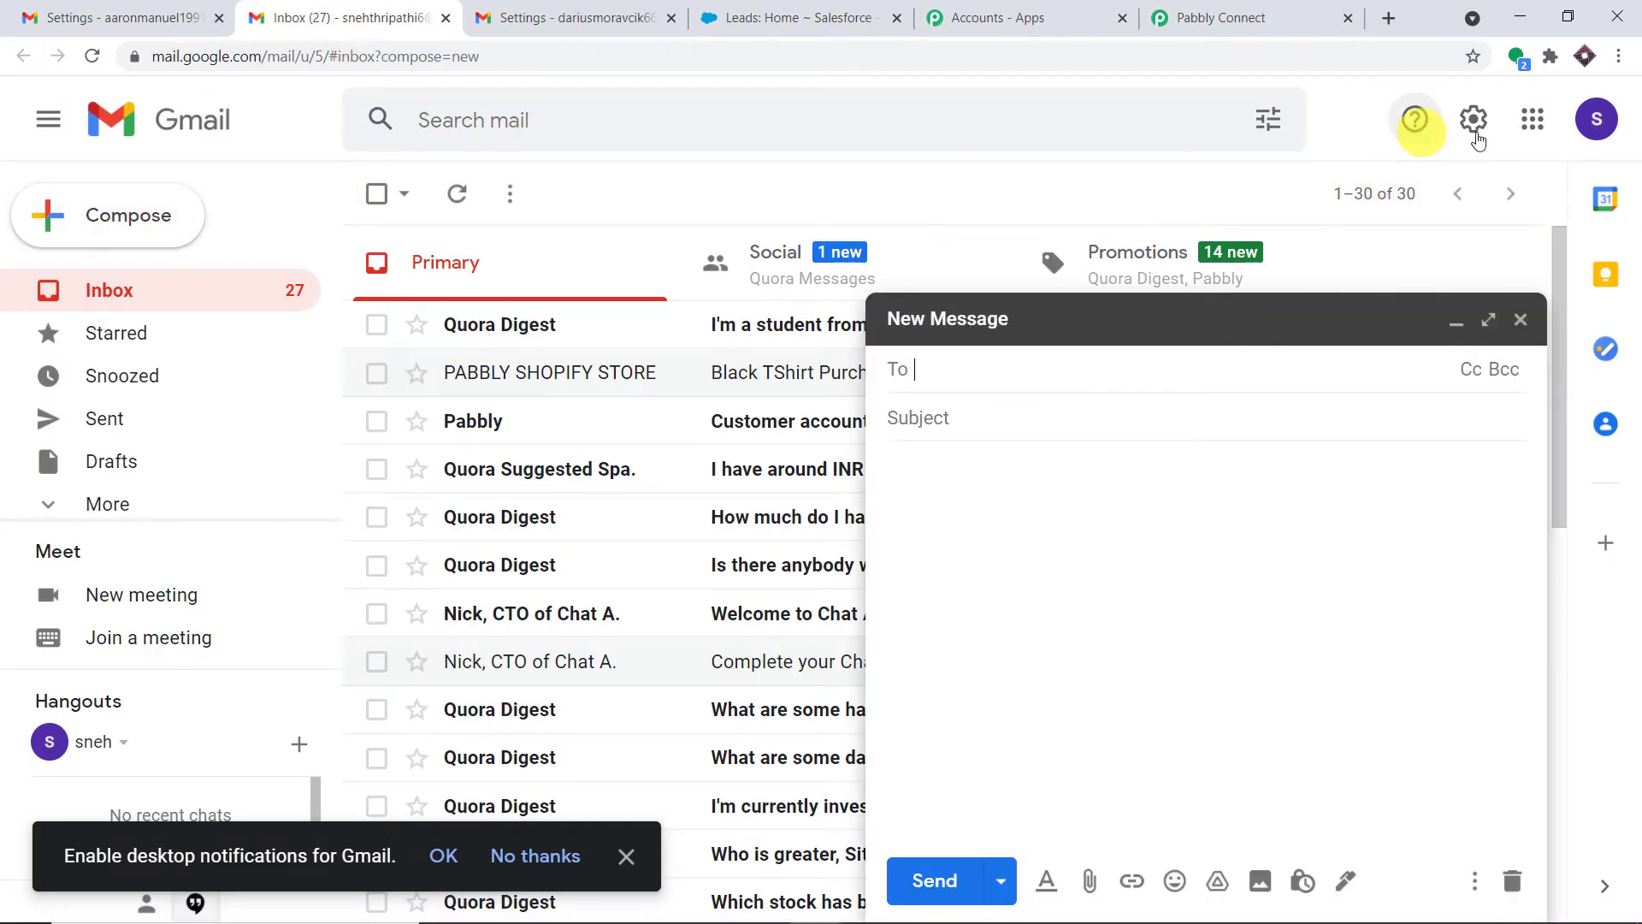
click(1594, 120)
click(1342, 109)
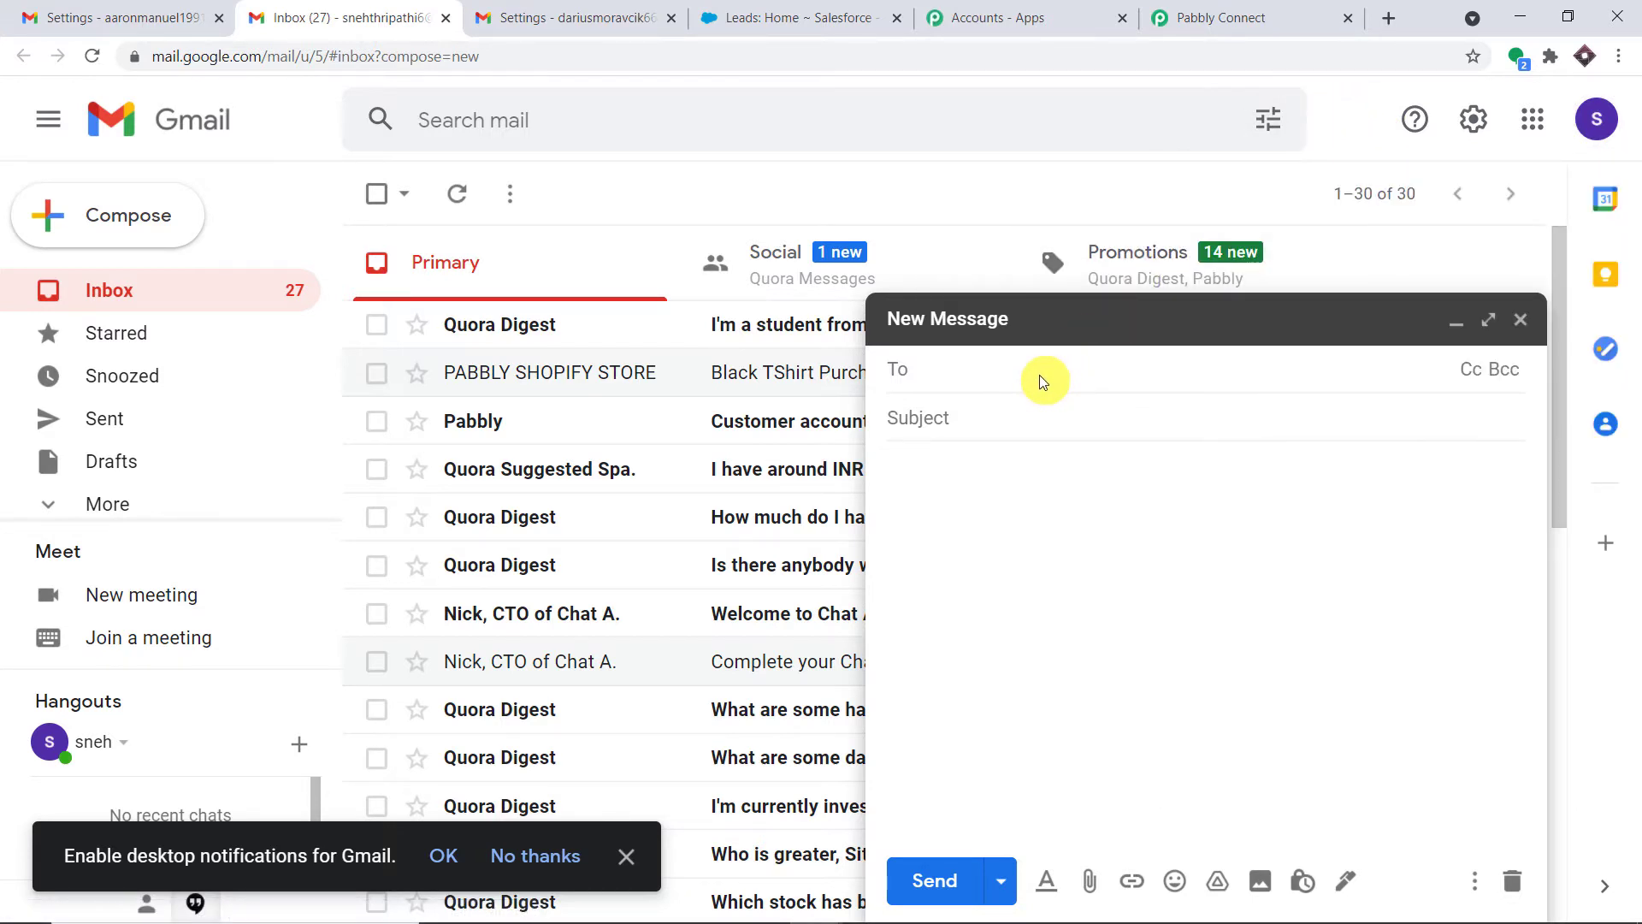
Copy the Email Parser capture address in Pabbly, then return to the Gmail draft
click(1232, 17)
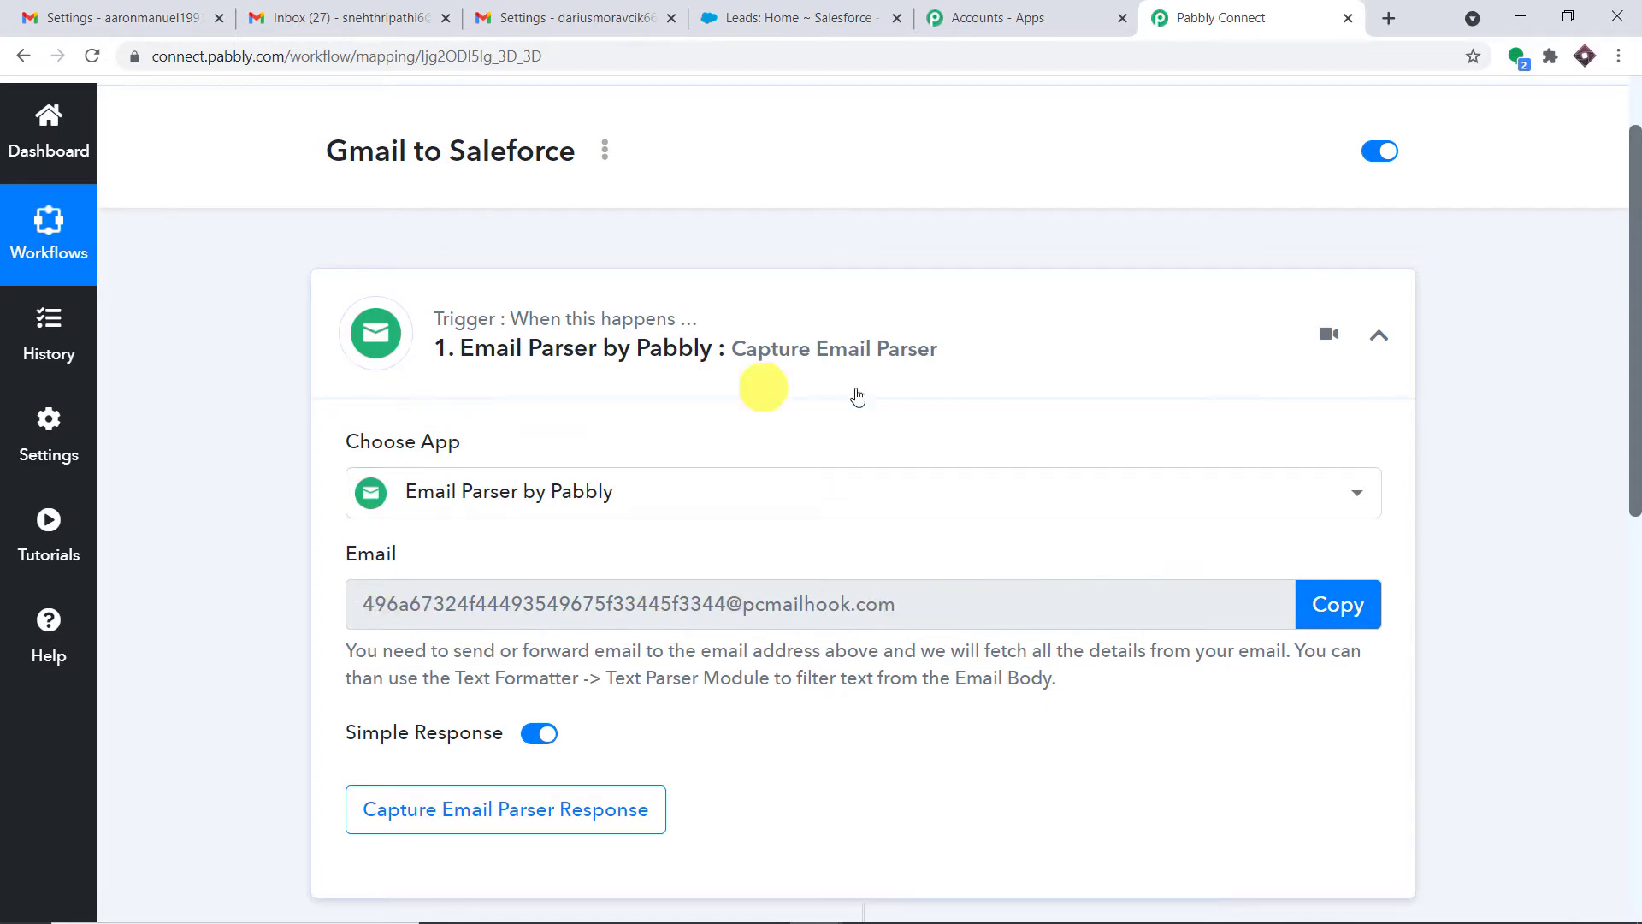
click(1337, 609)
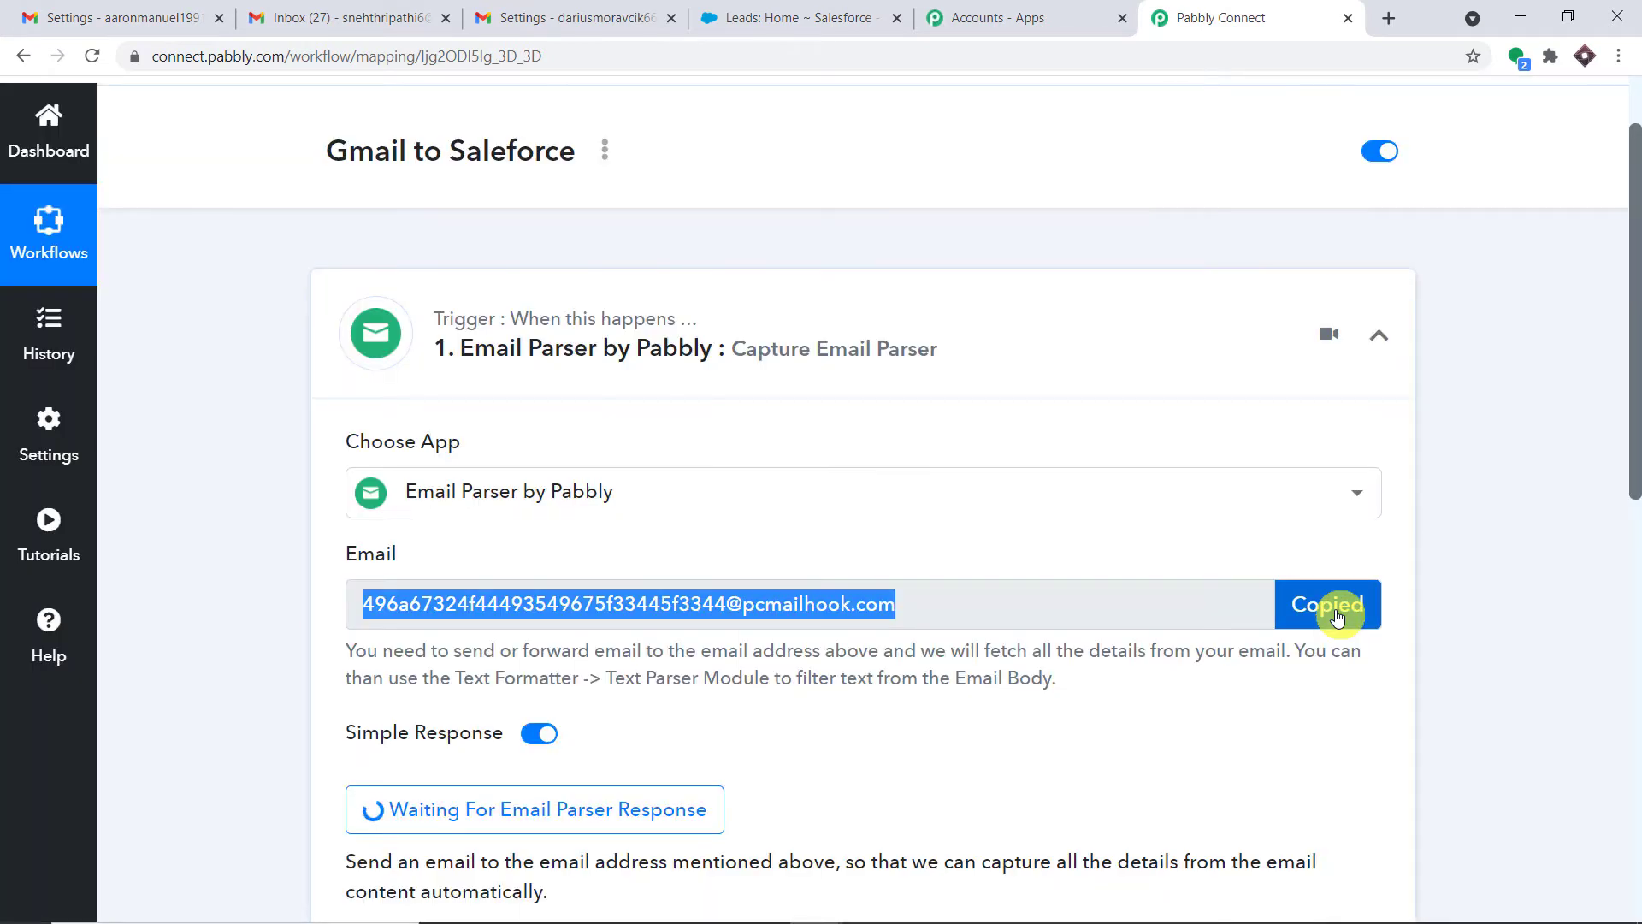
scroll(1109, 552, down, 3)
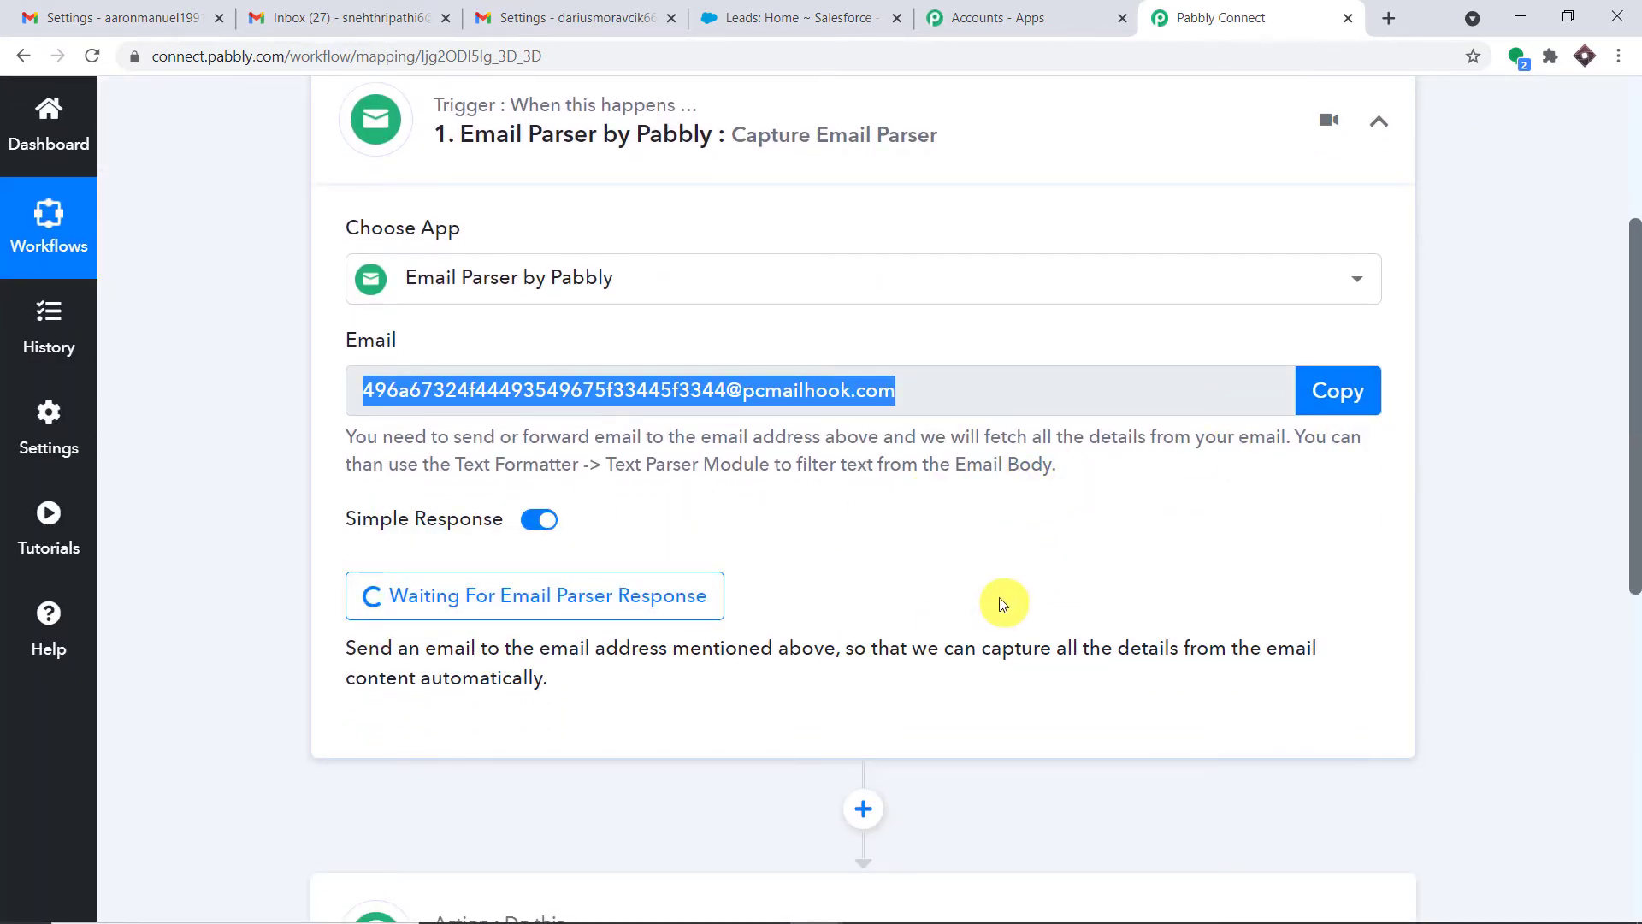
click(362, 7)
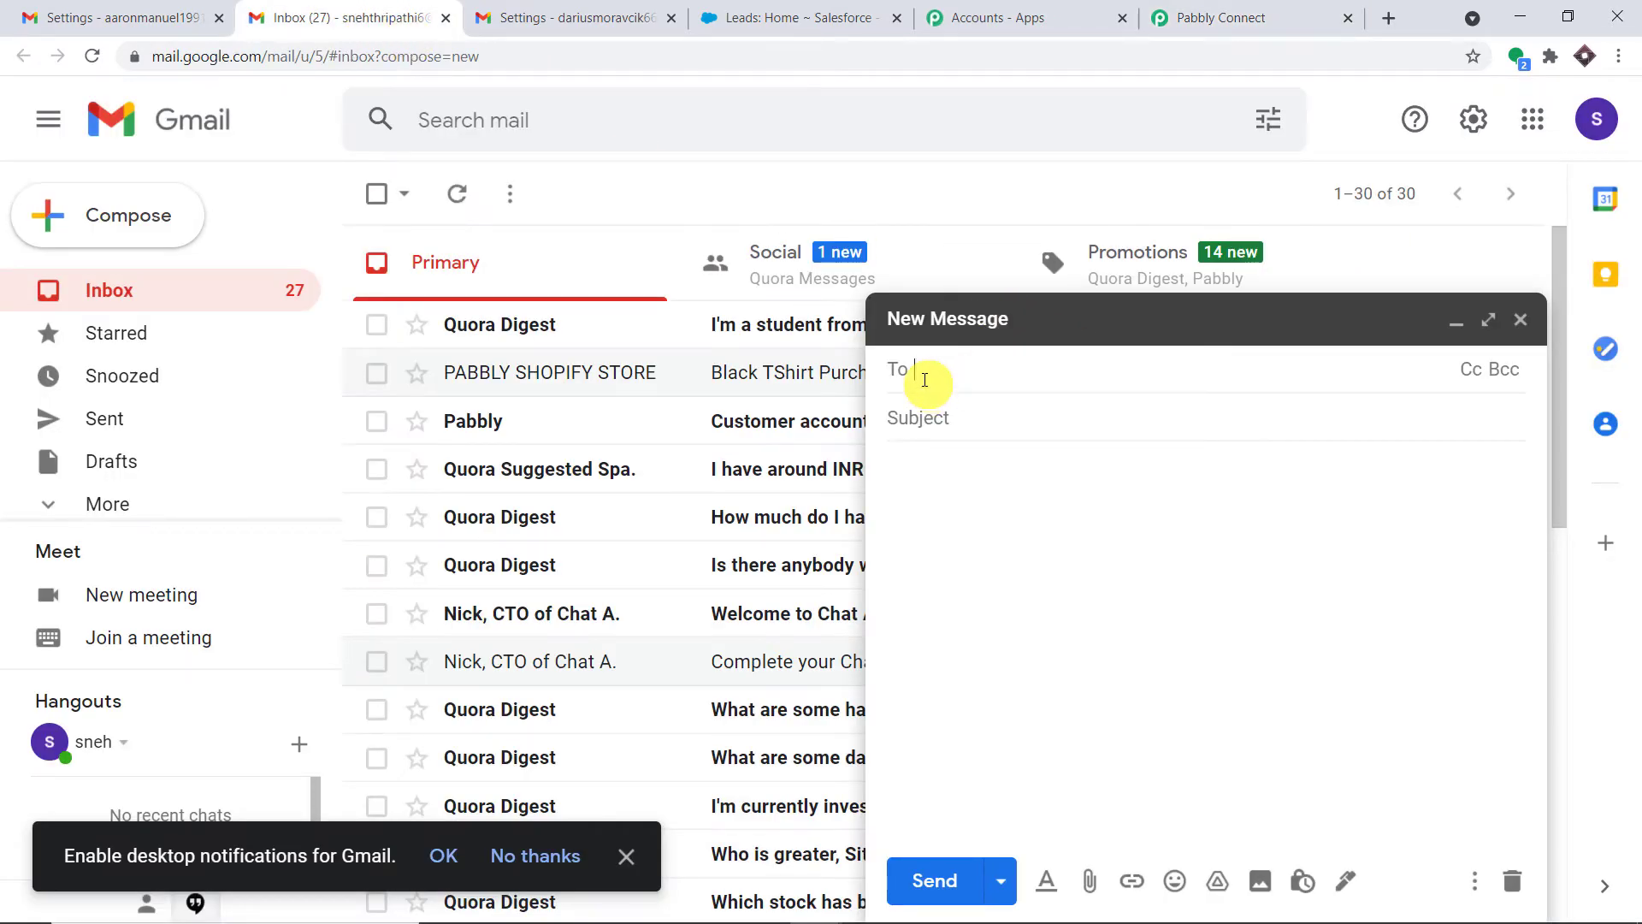
Send a Gmail test email with subject 'Chess' and body 'I love Chess' to the capture address
right_click(926, 379)
click(1002, 549)
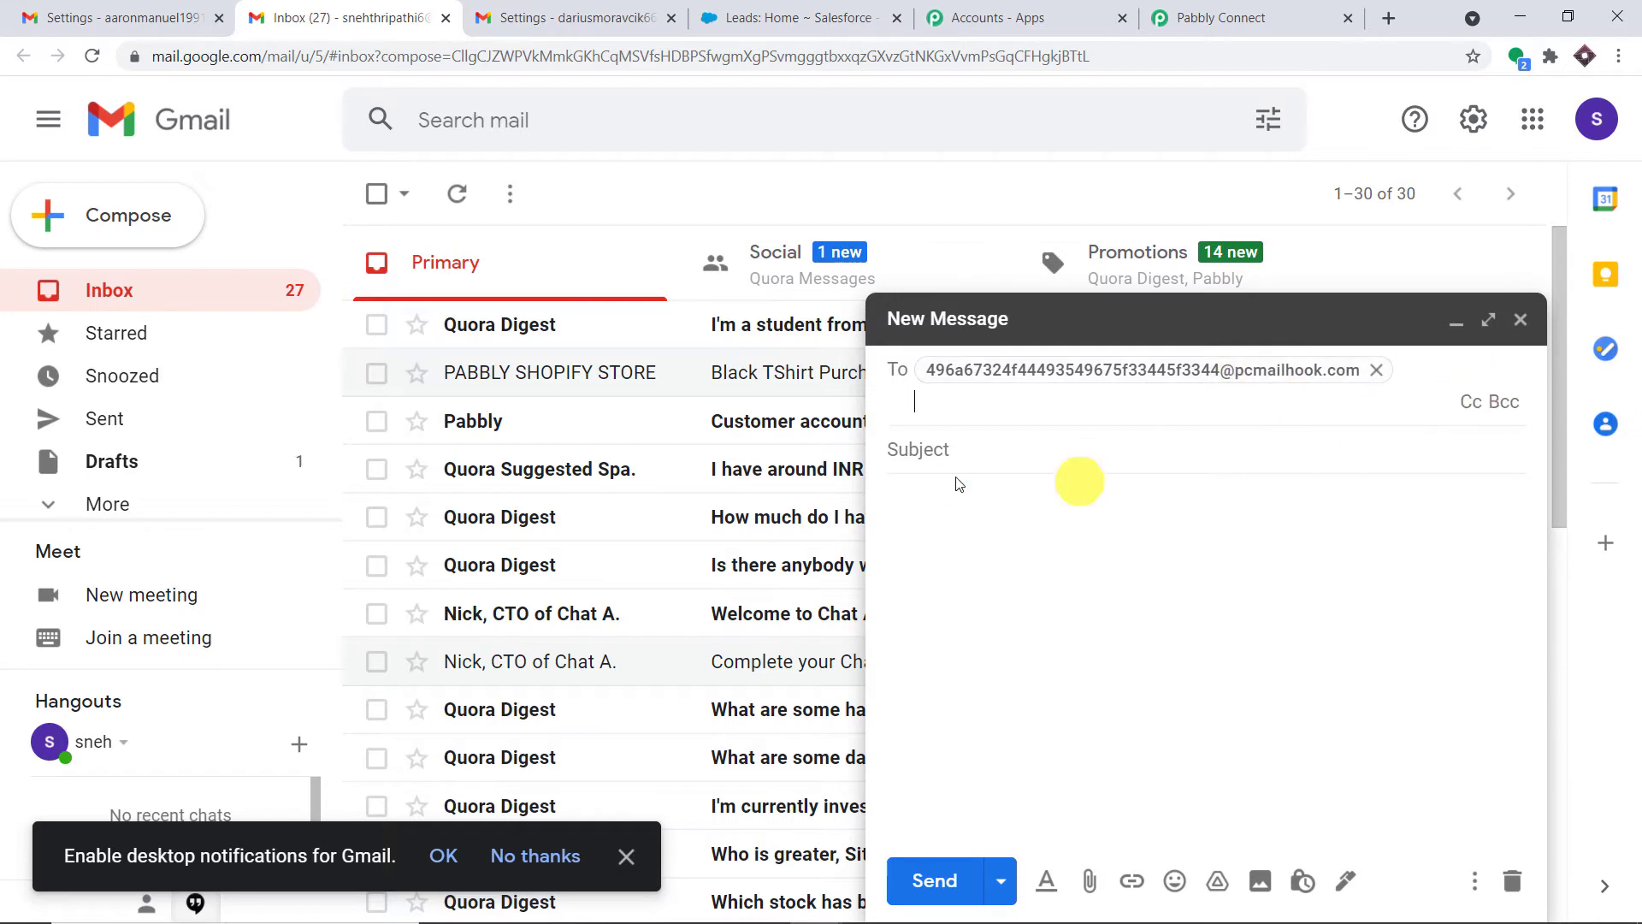
click(937, 447)
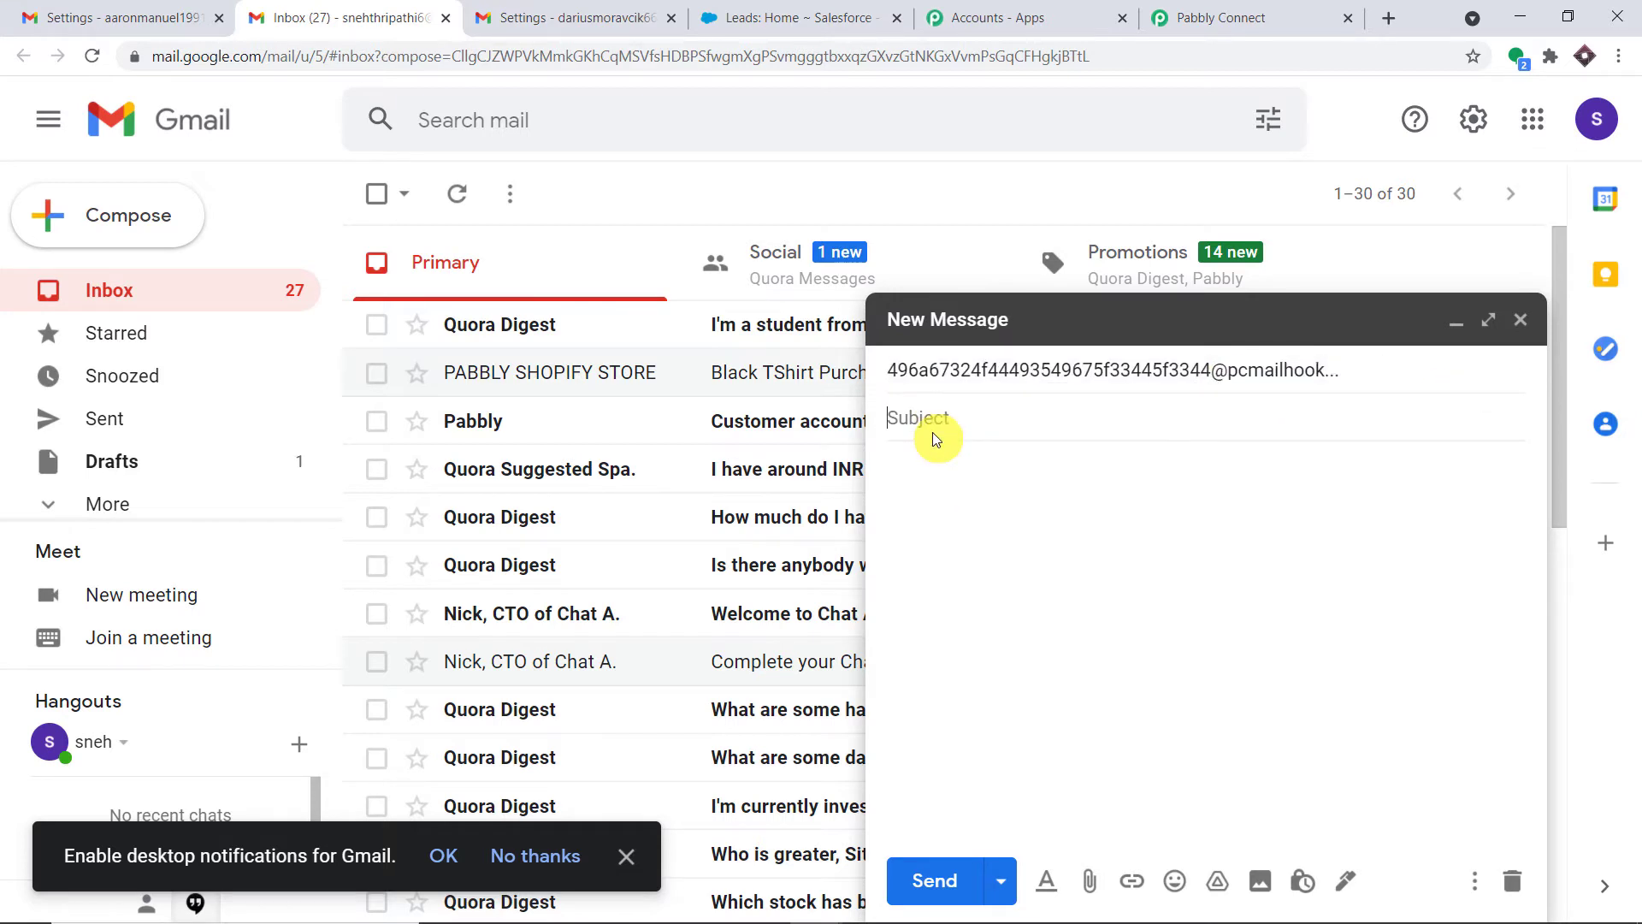
text(Chess)
click(924, 473)
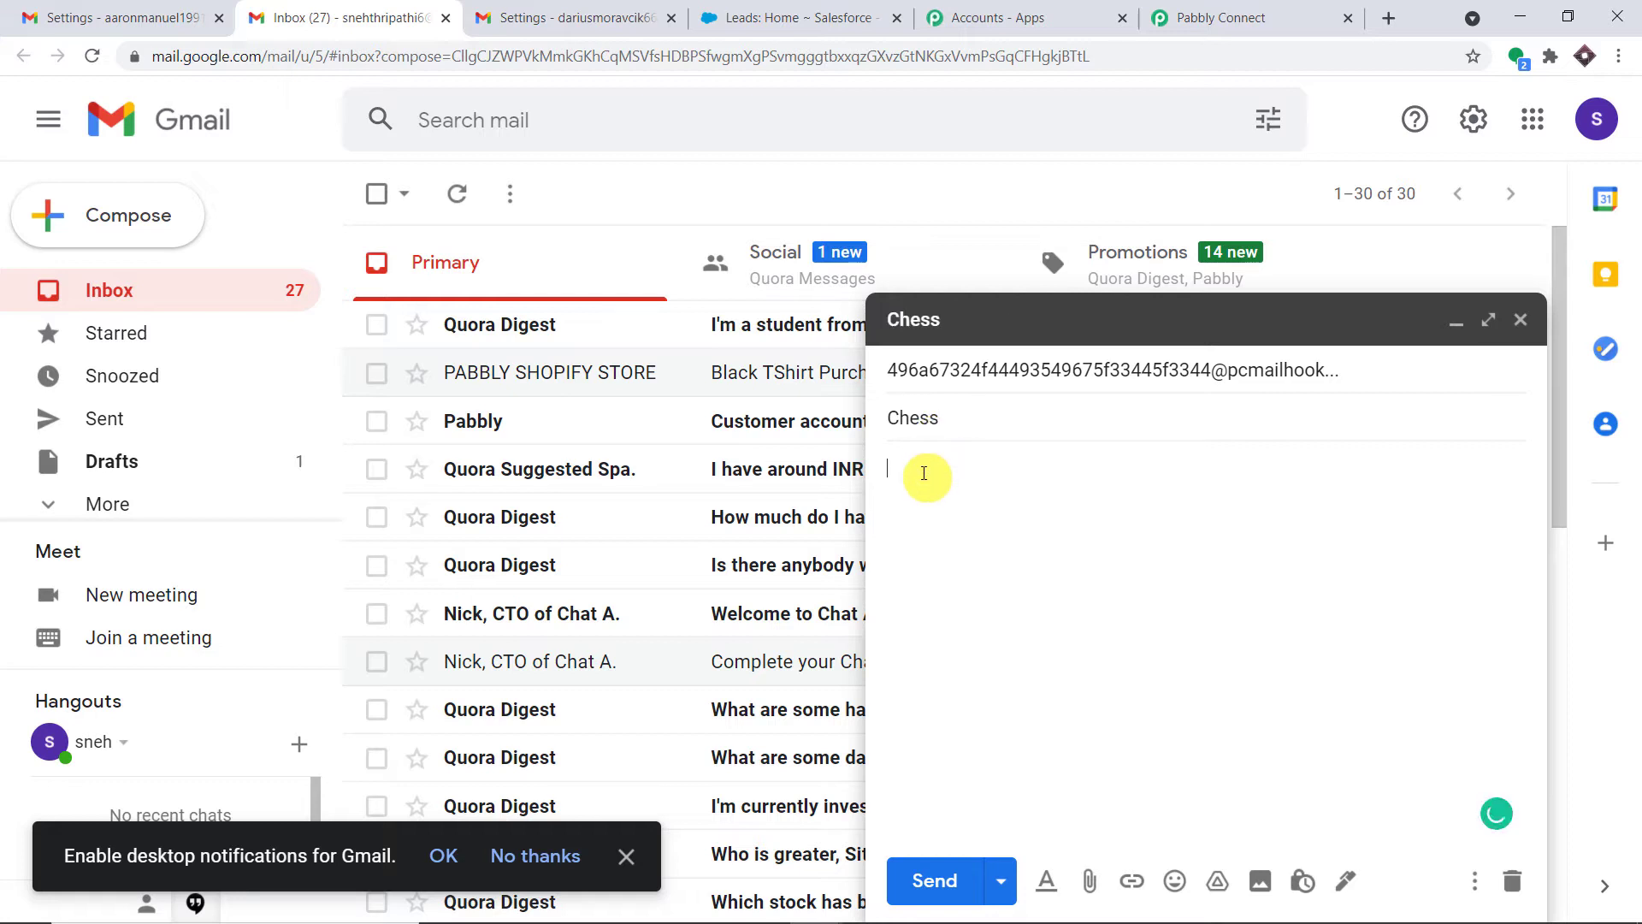
text(I love Chess)
click(935, 880)
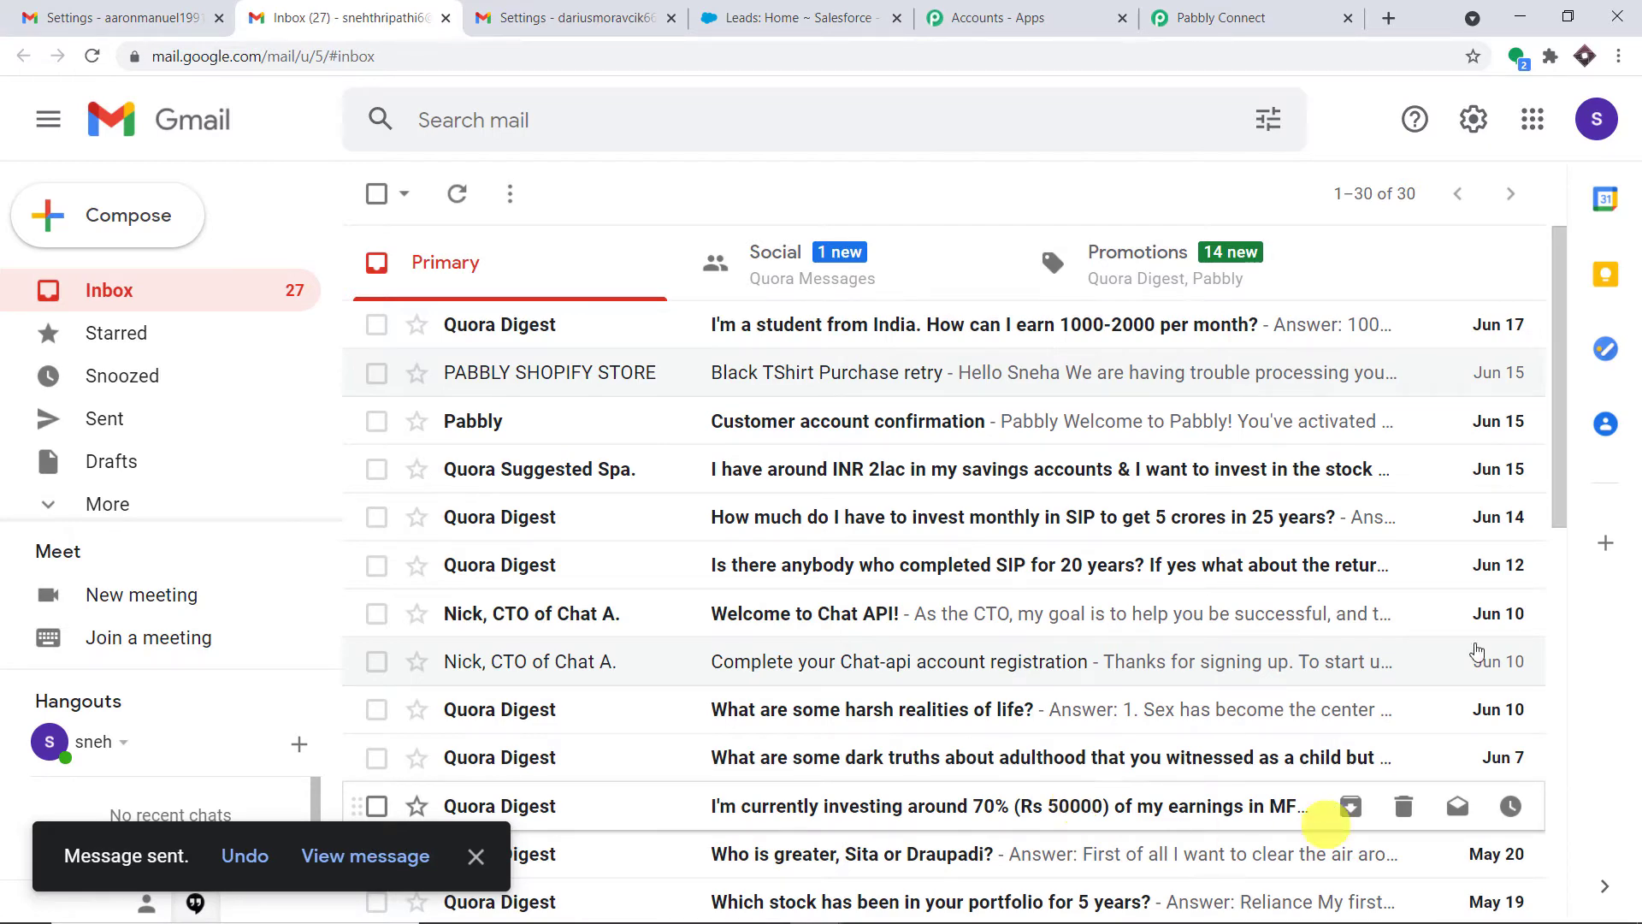
click(1597, 113)
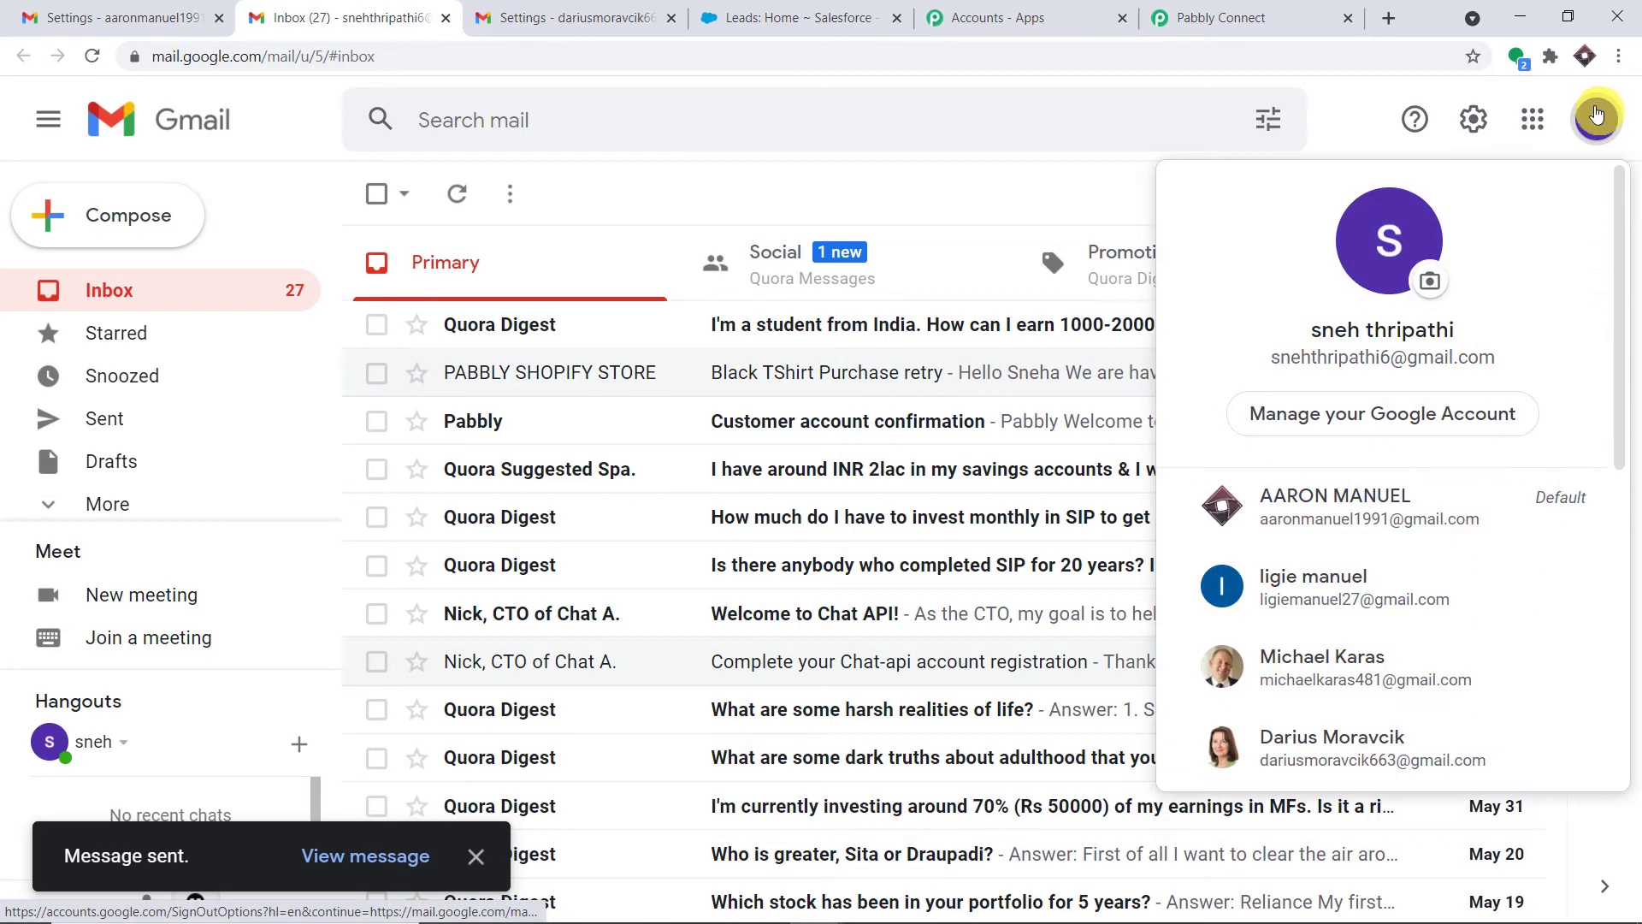
Review the captured email's sender name, sender address, subject 'Chess' and body 'I love Chess' in Pabbly
click(1241, 17)
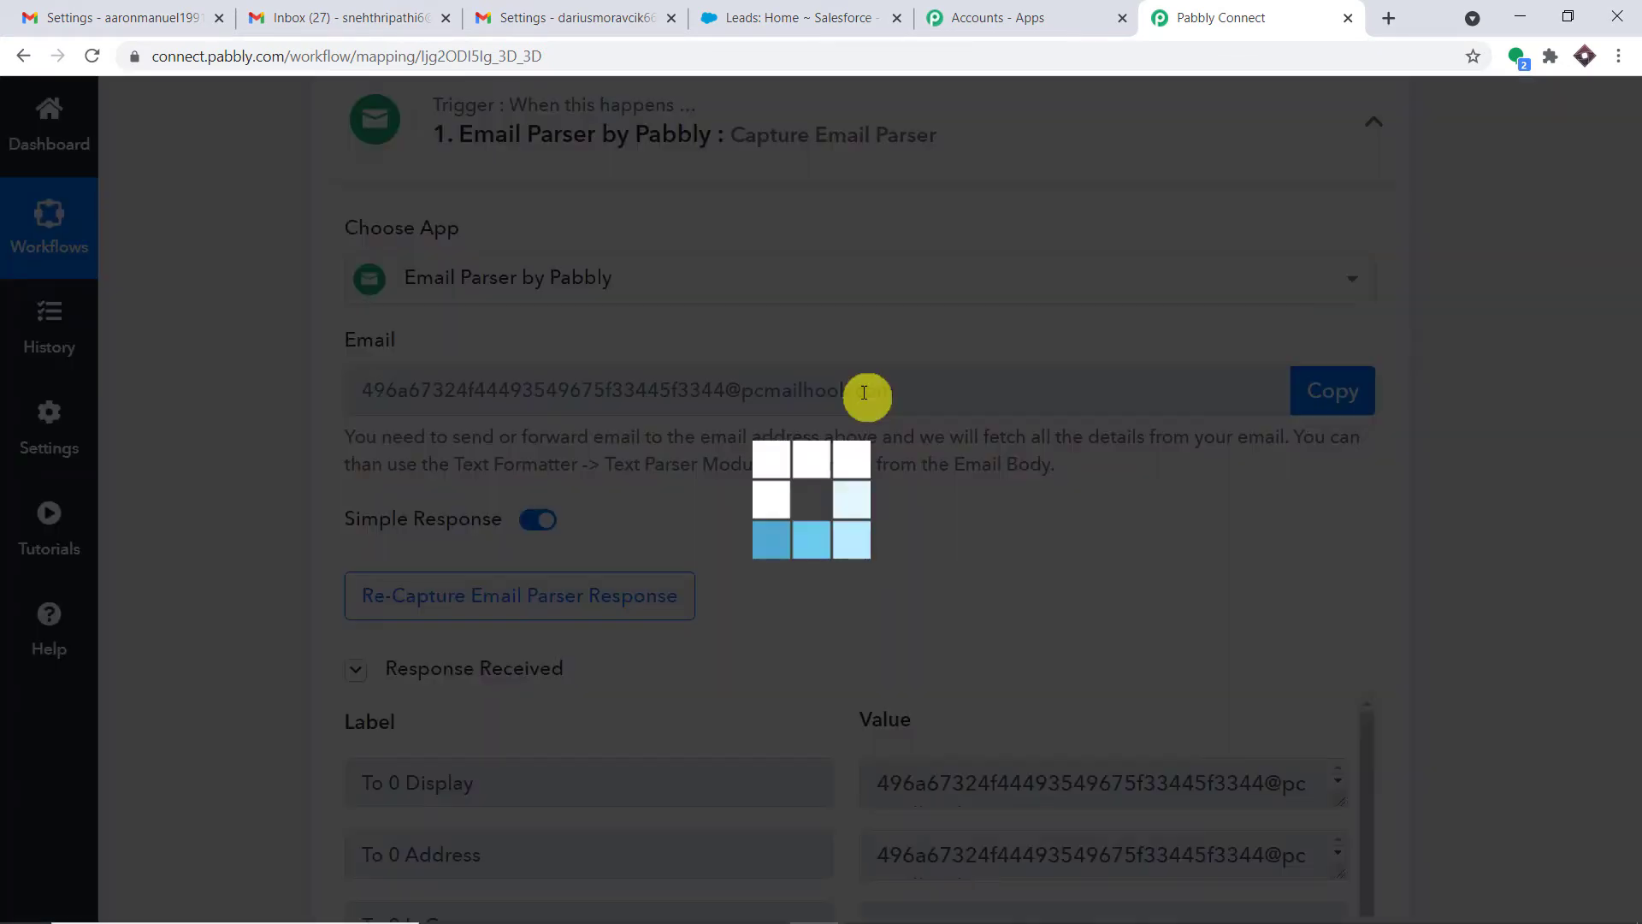
scroll(1634, 341, down, 5)
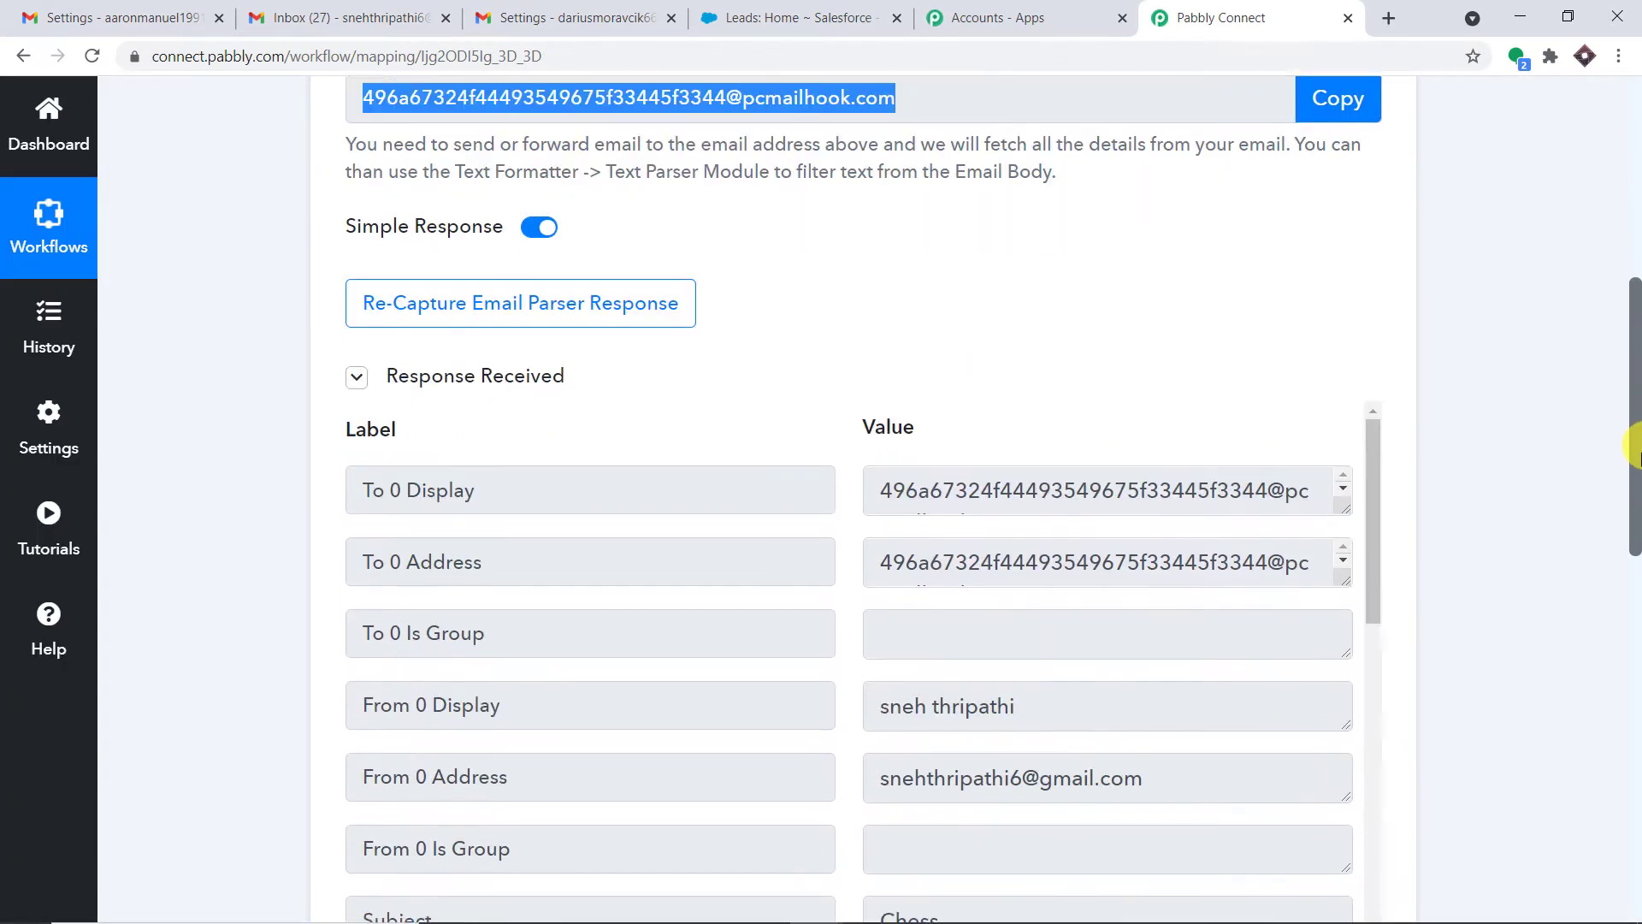
scroll(1055, 514, down, 1)
click(1053, 479)
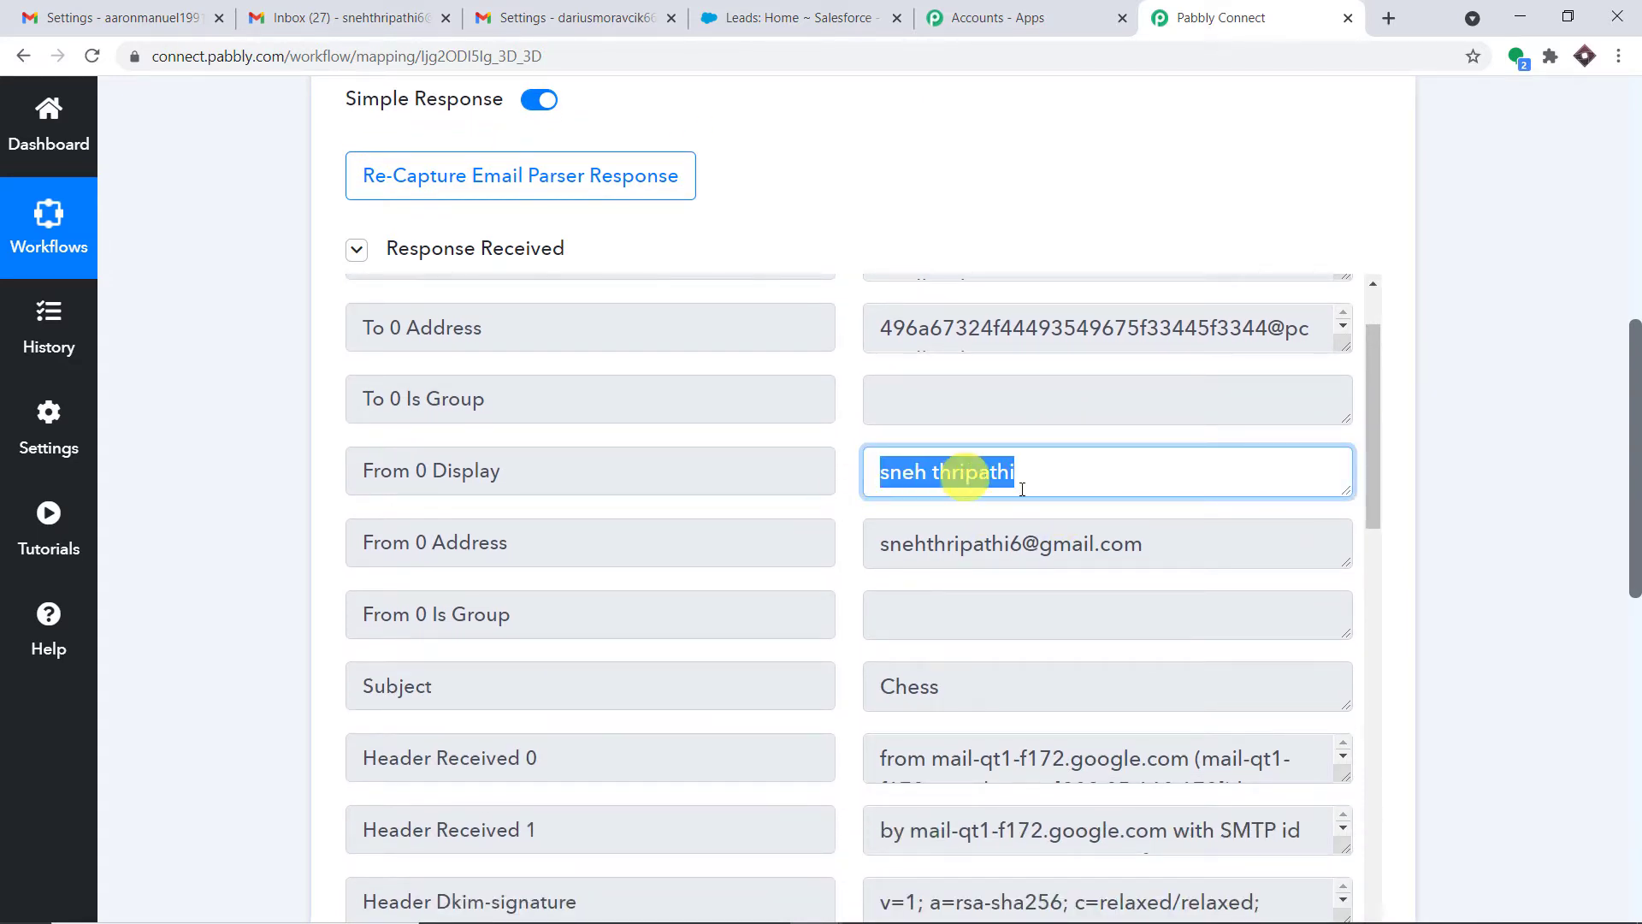
click(1168, 550)
scroll(1054, 586, down, 2)
click(1043, 472)
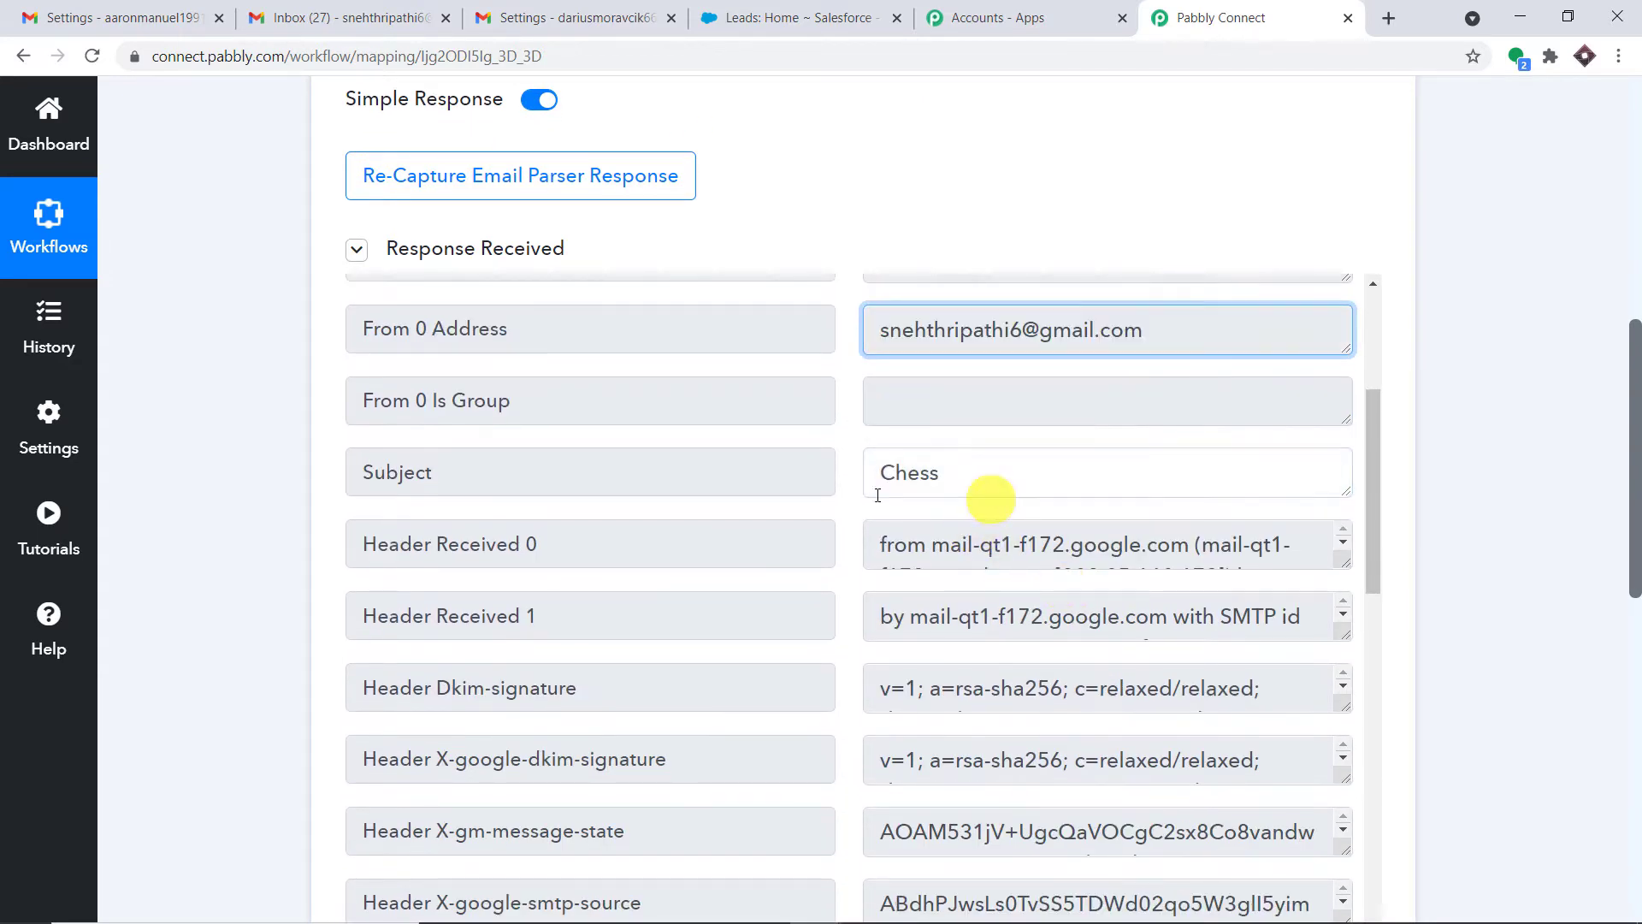
scroll(1030, 613, down, 2)
scroll(1311, 609, down, 5)
scroll(1310, 609, down, 10)
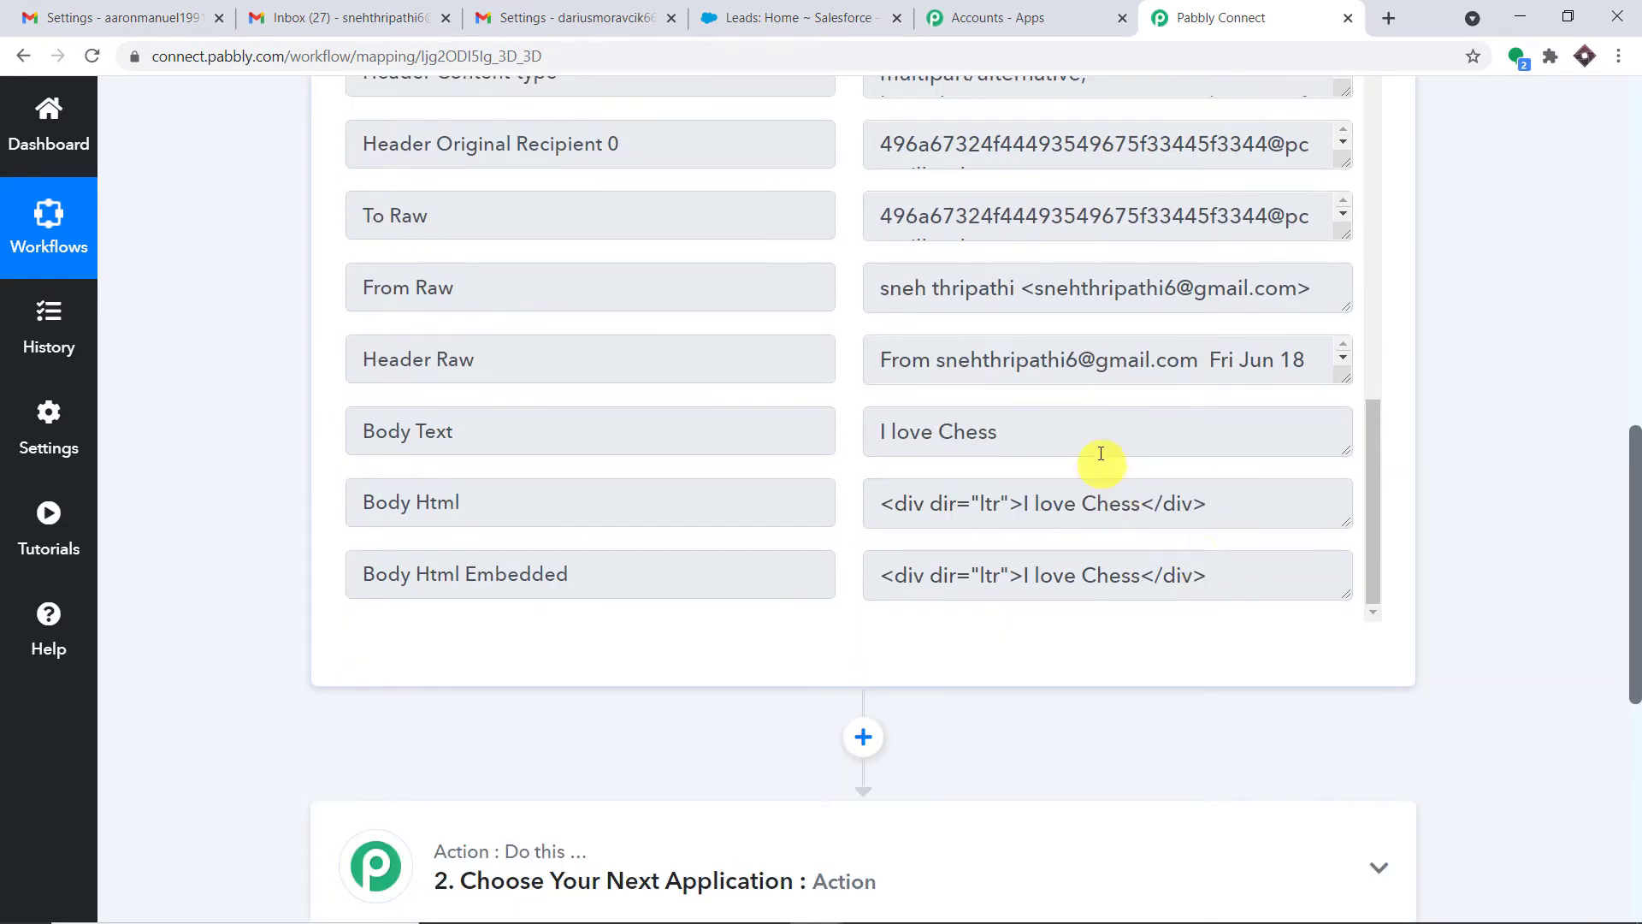
click(1044, 440)
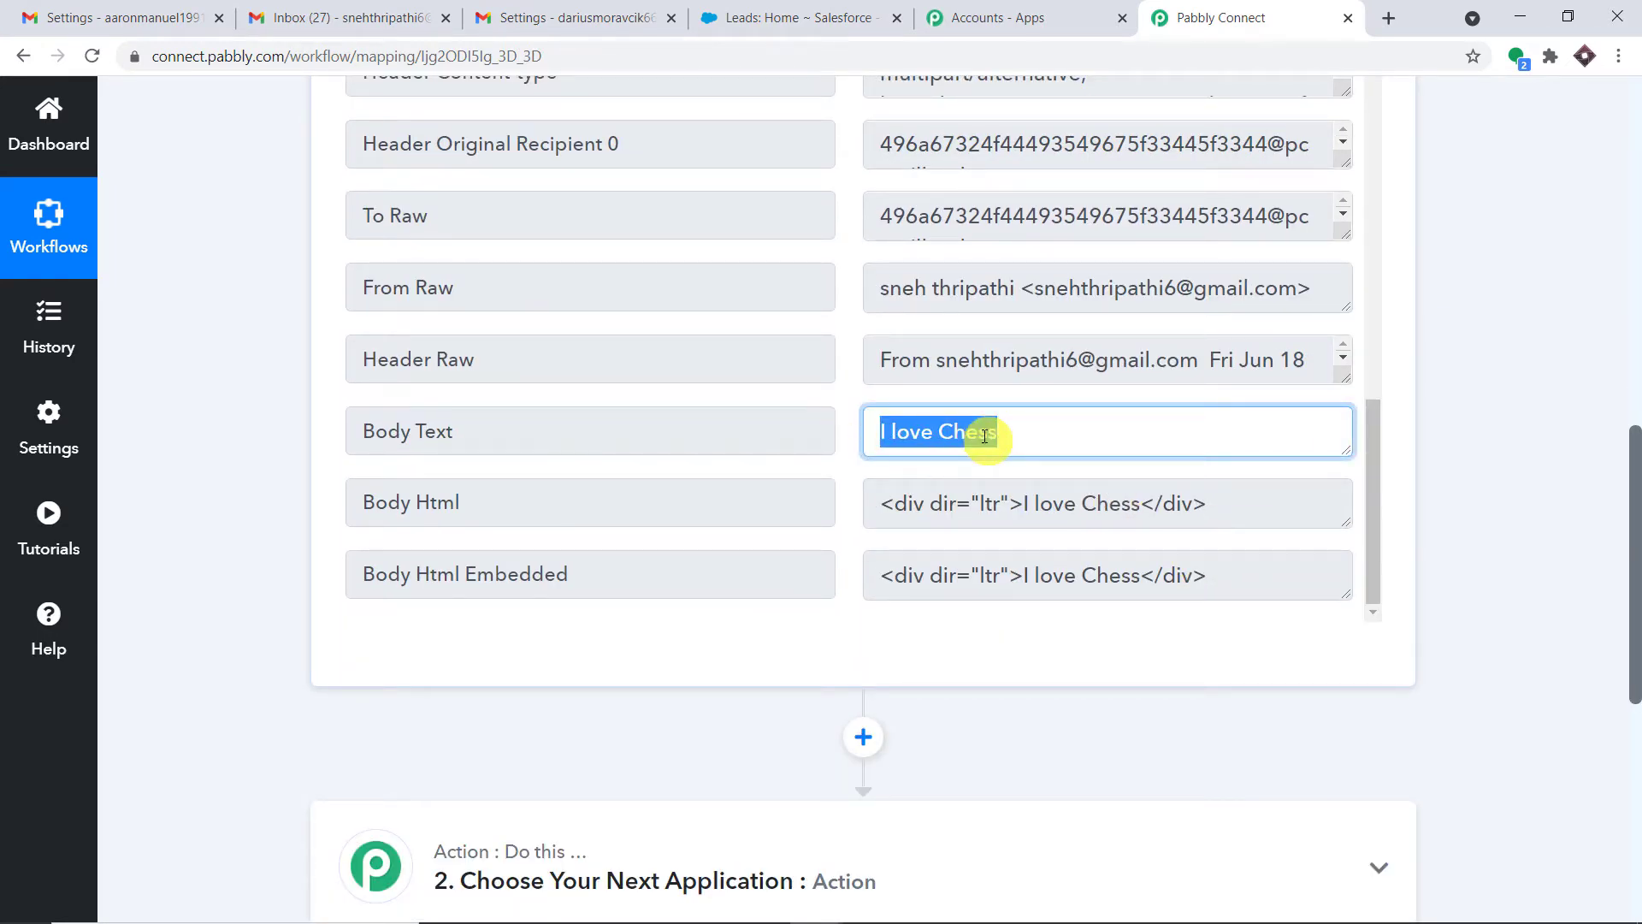
drag(1634, 450, 1633, 158)
Check which e-mail address is signed in to each Gmail account
click(598, 18)
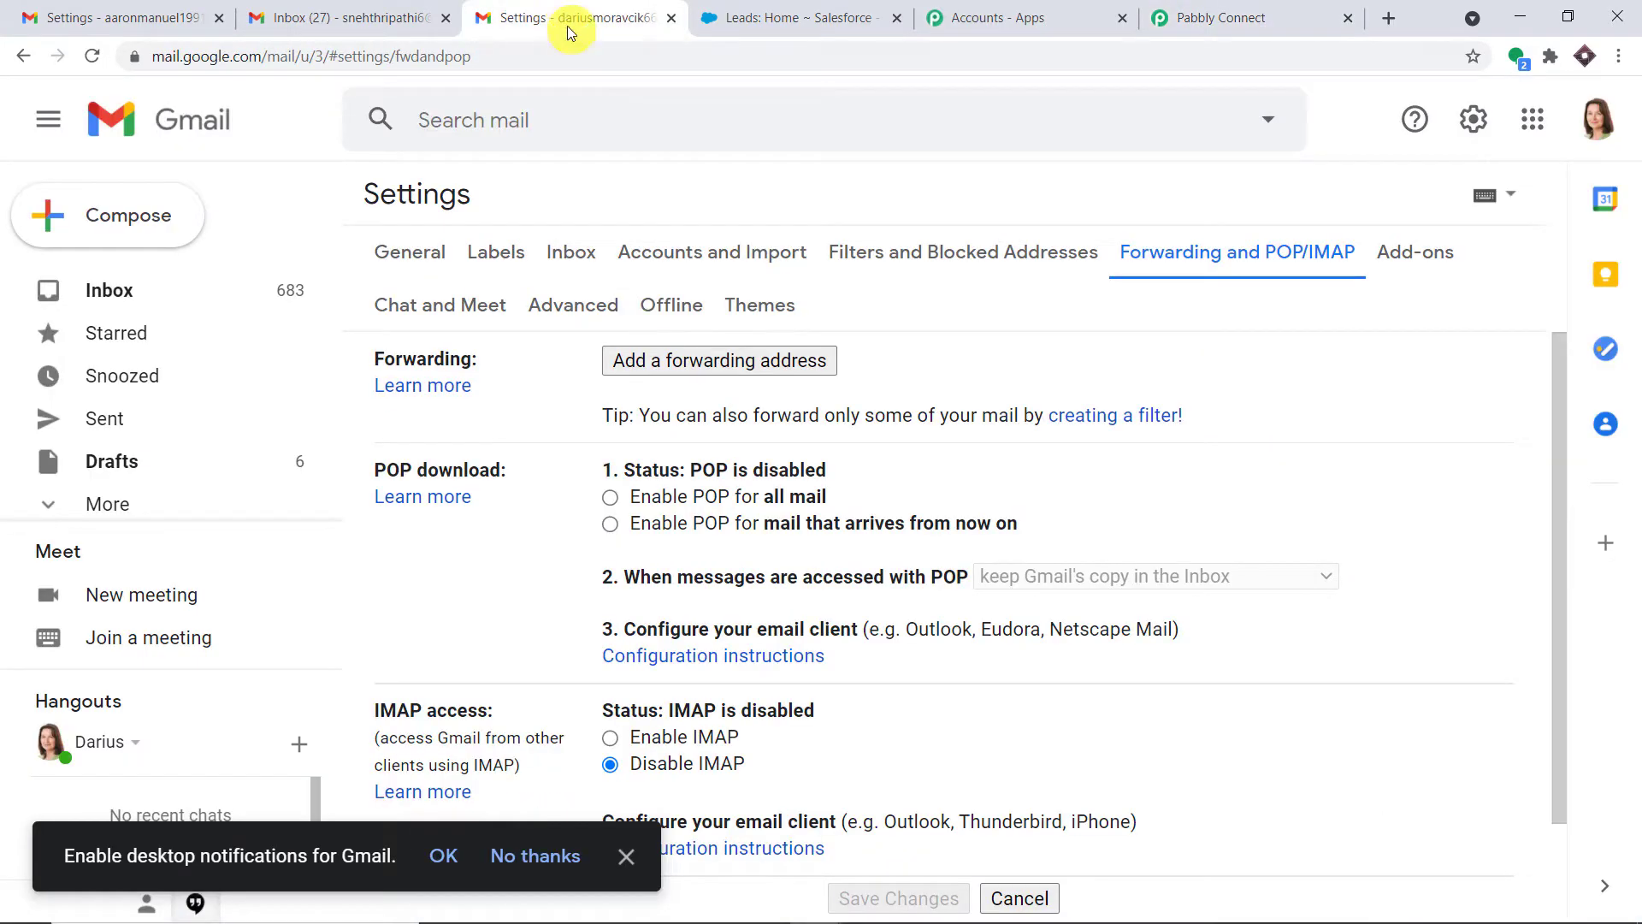
click(1595, 120)
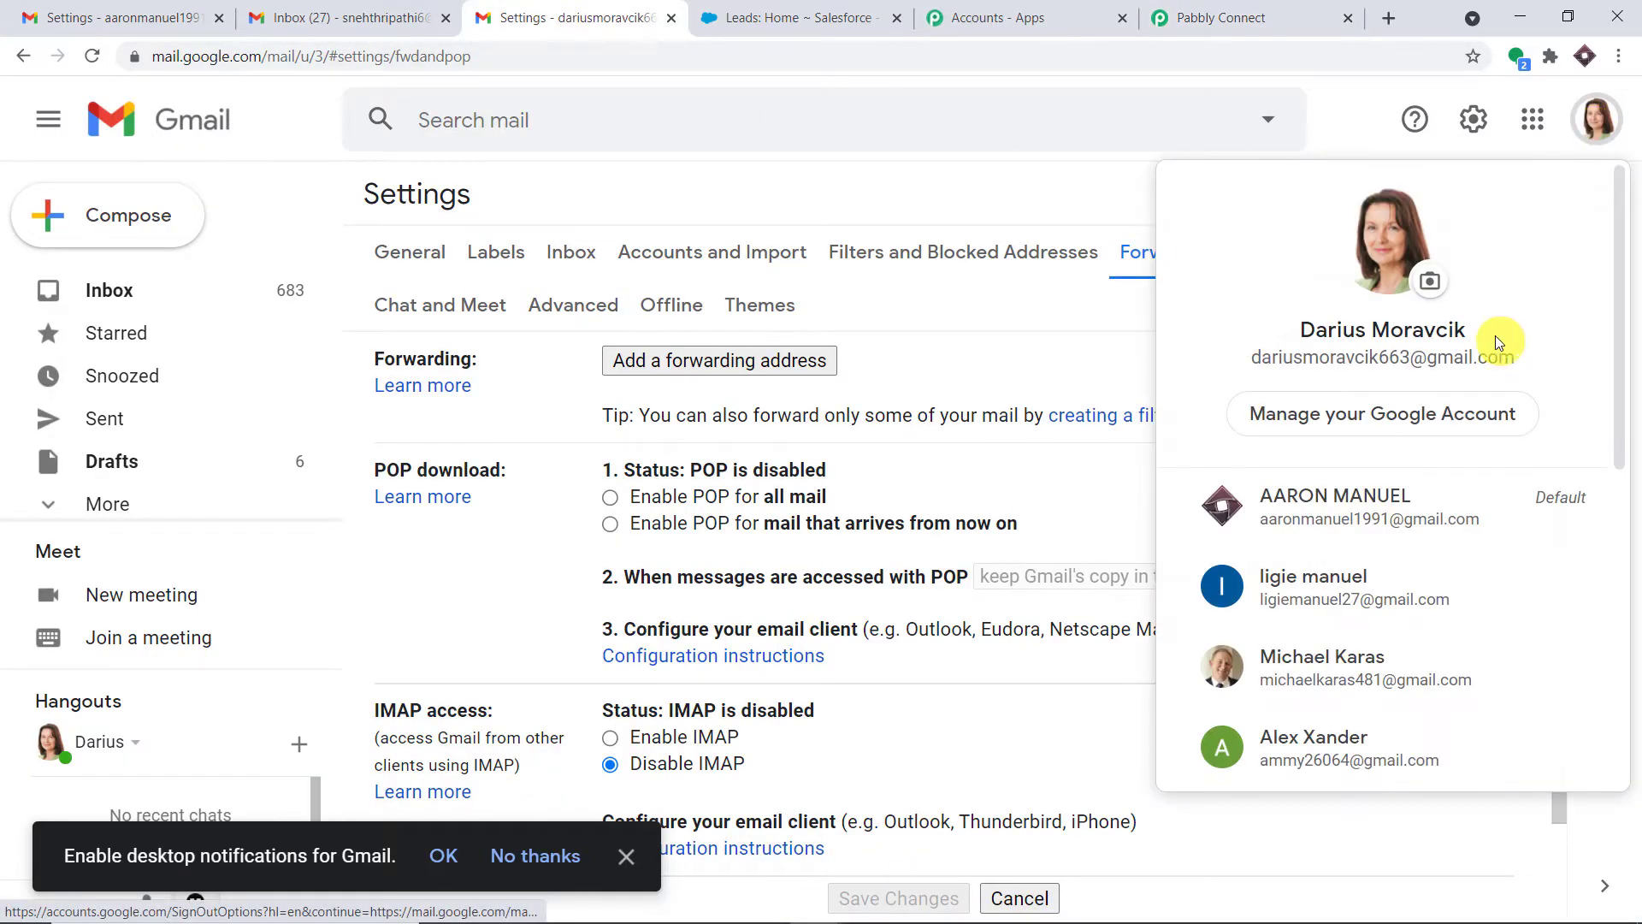
drag(1531, 358, 1268, 361)
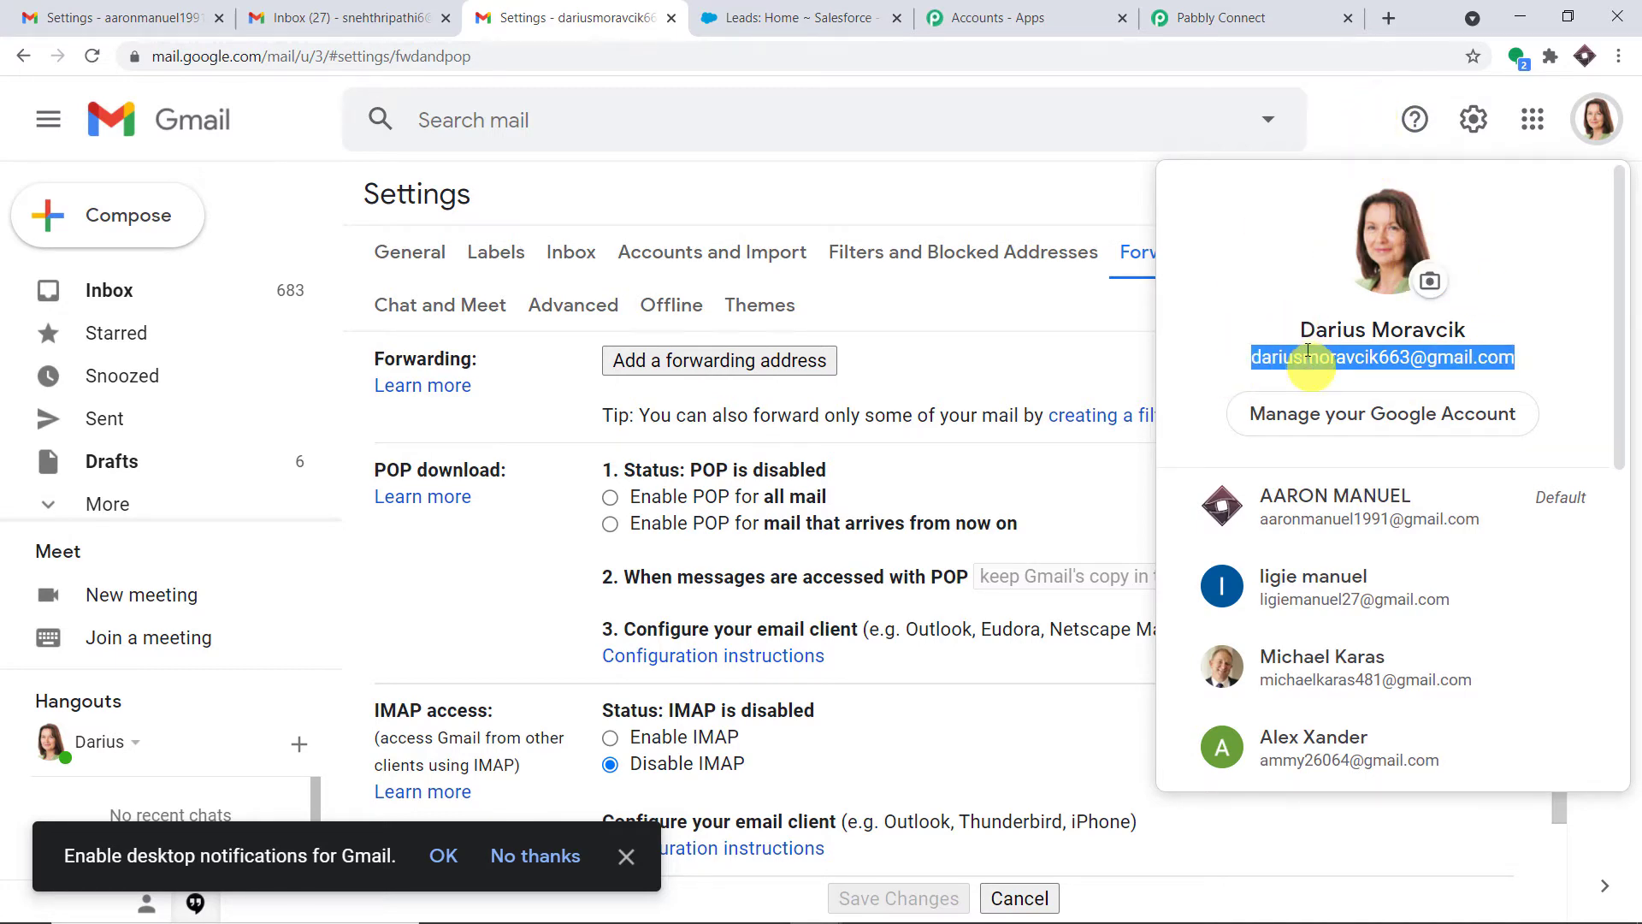
click(1232, 17)
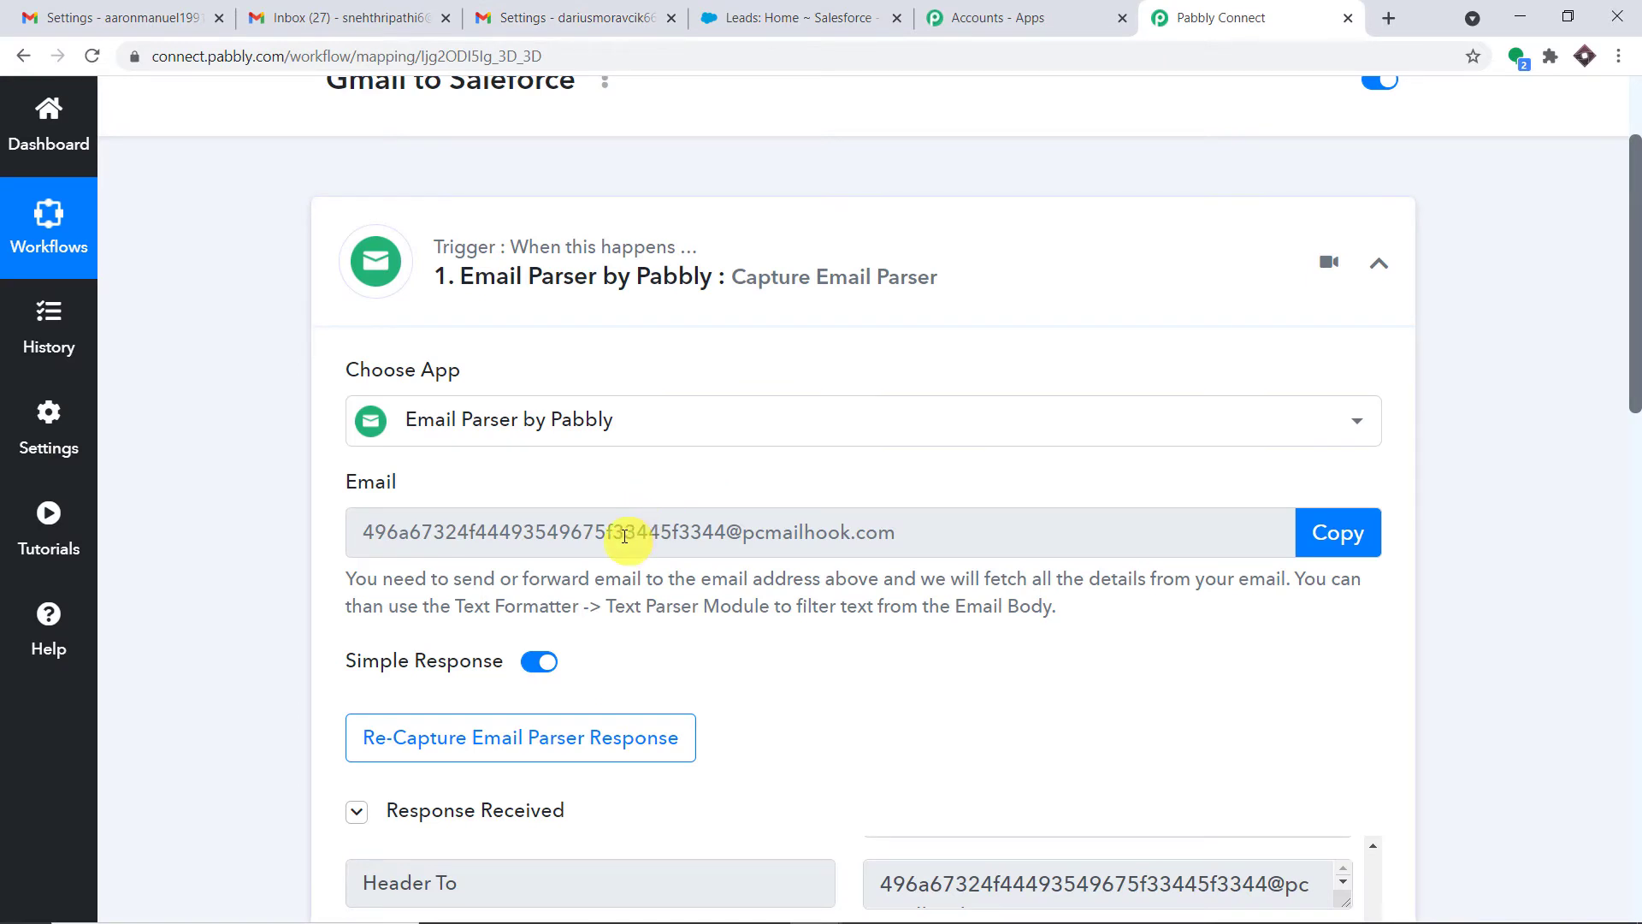
click(539, 17)
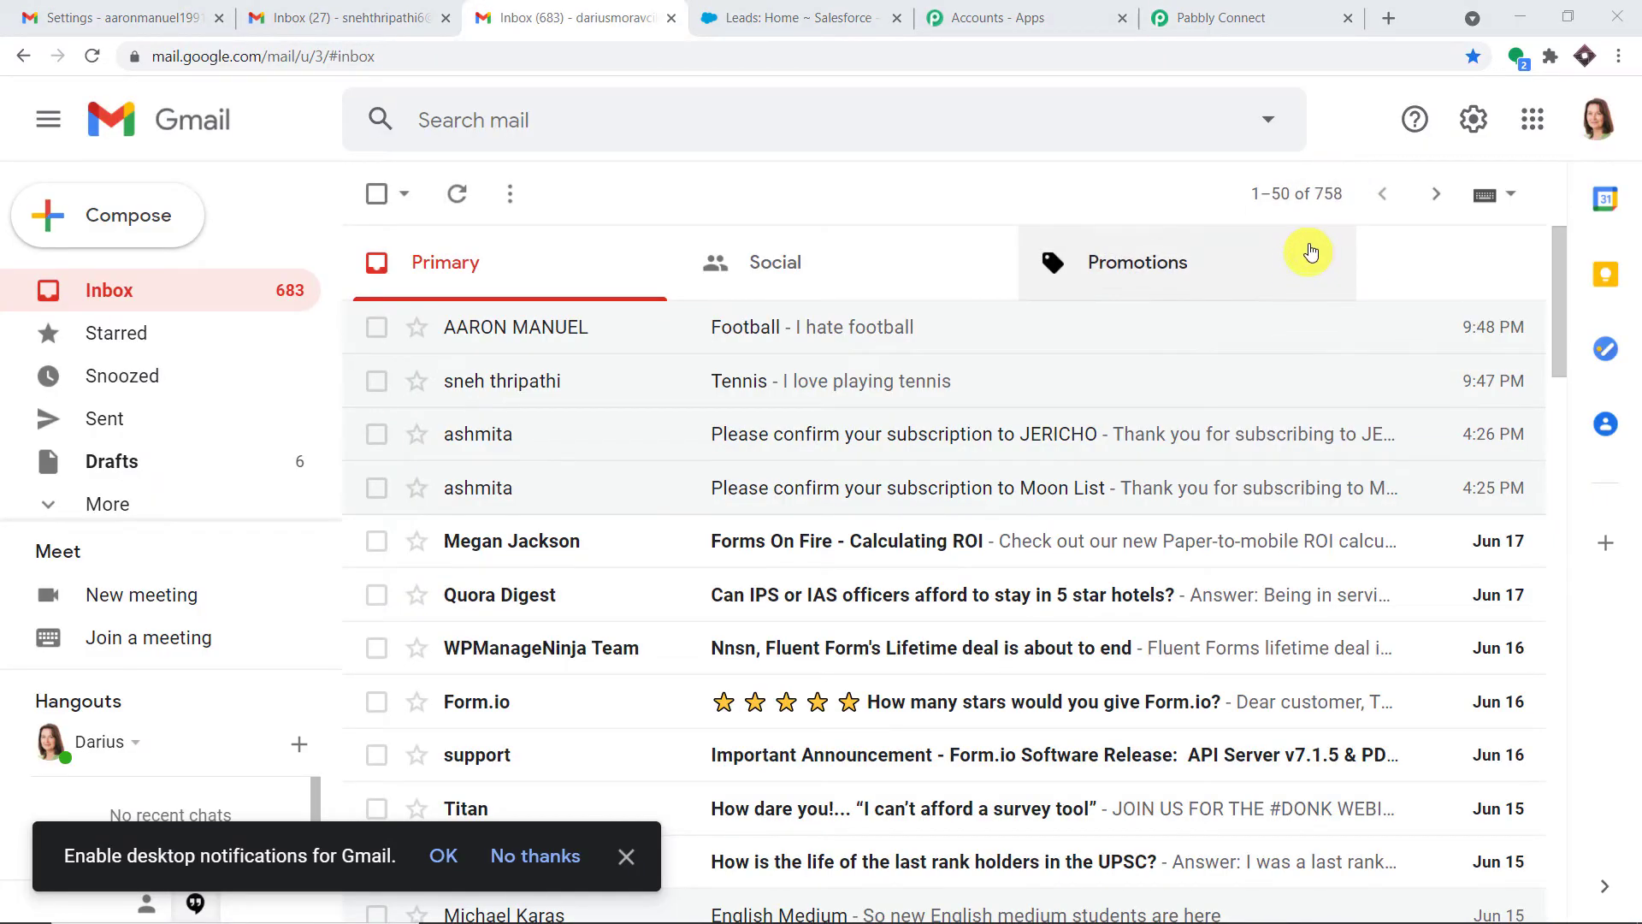
click(1601, 128)
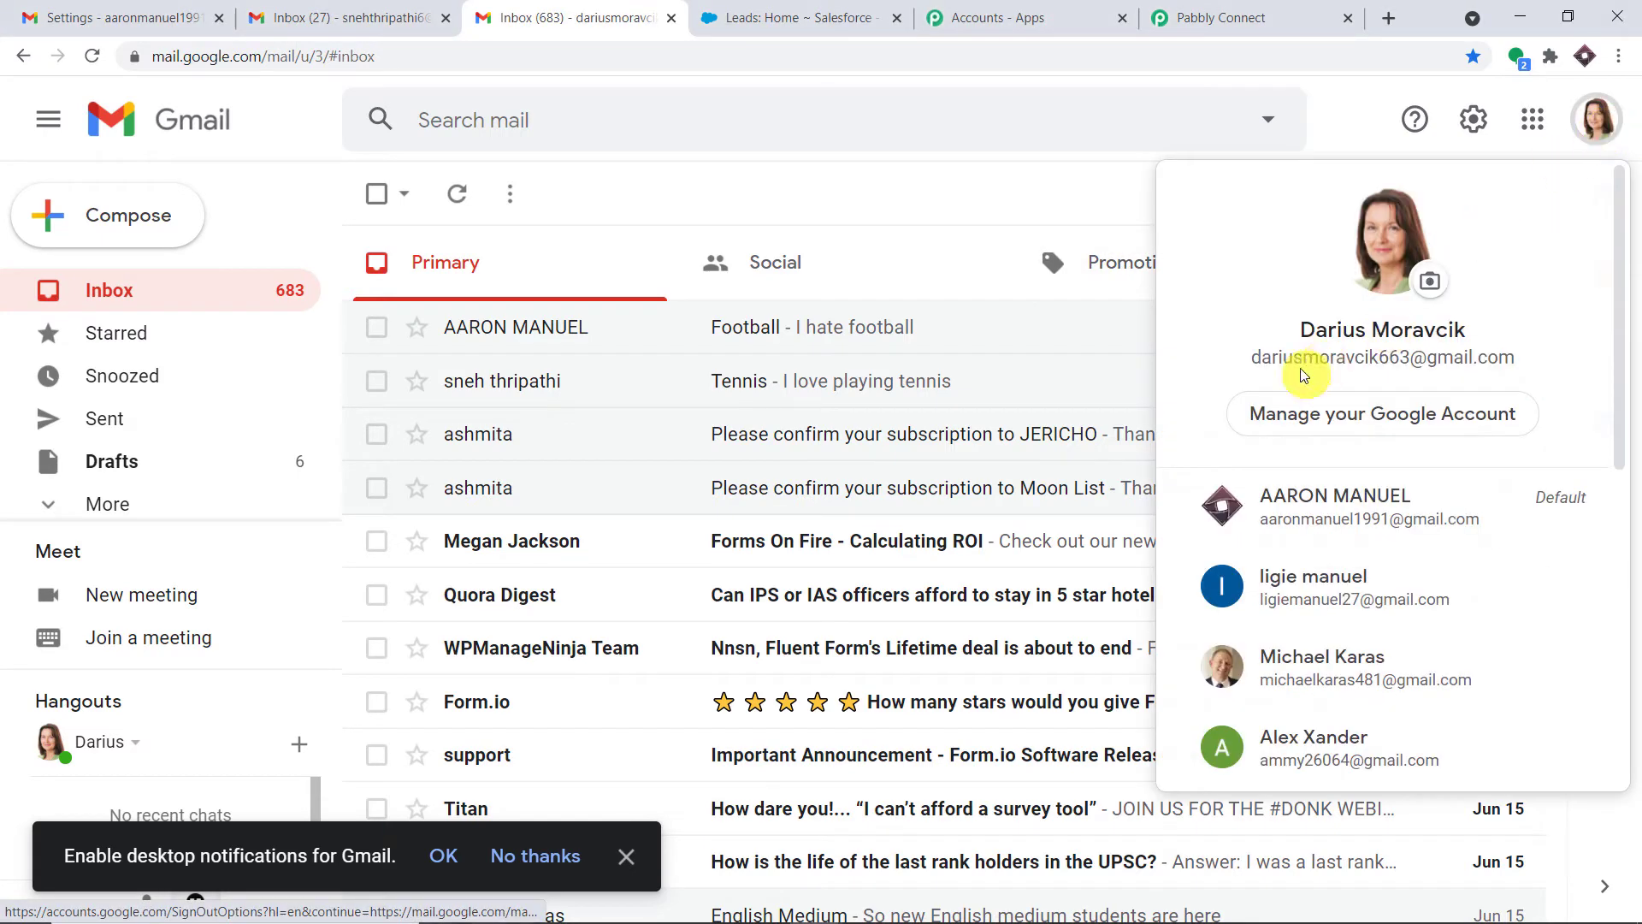
click(1240, 17)
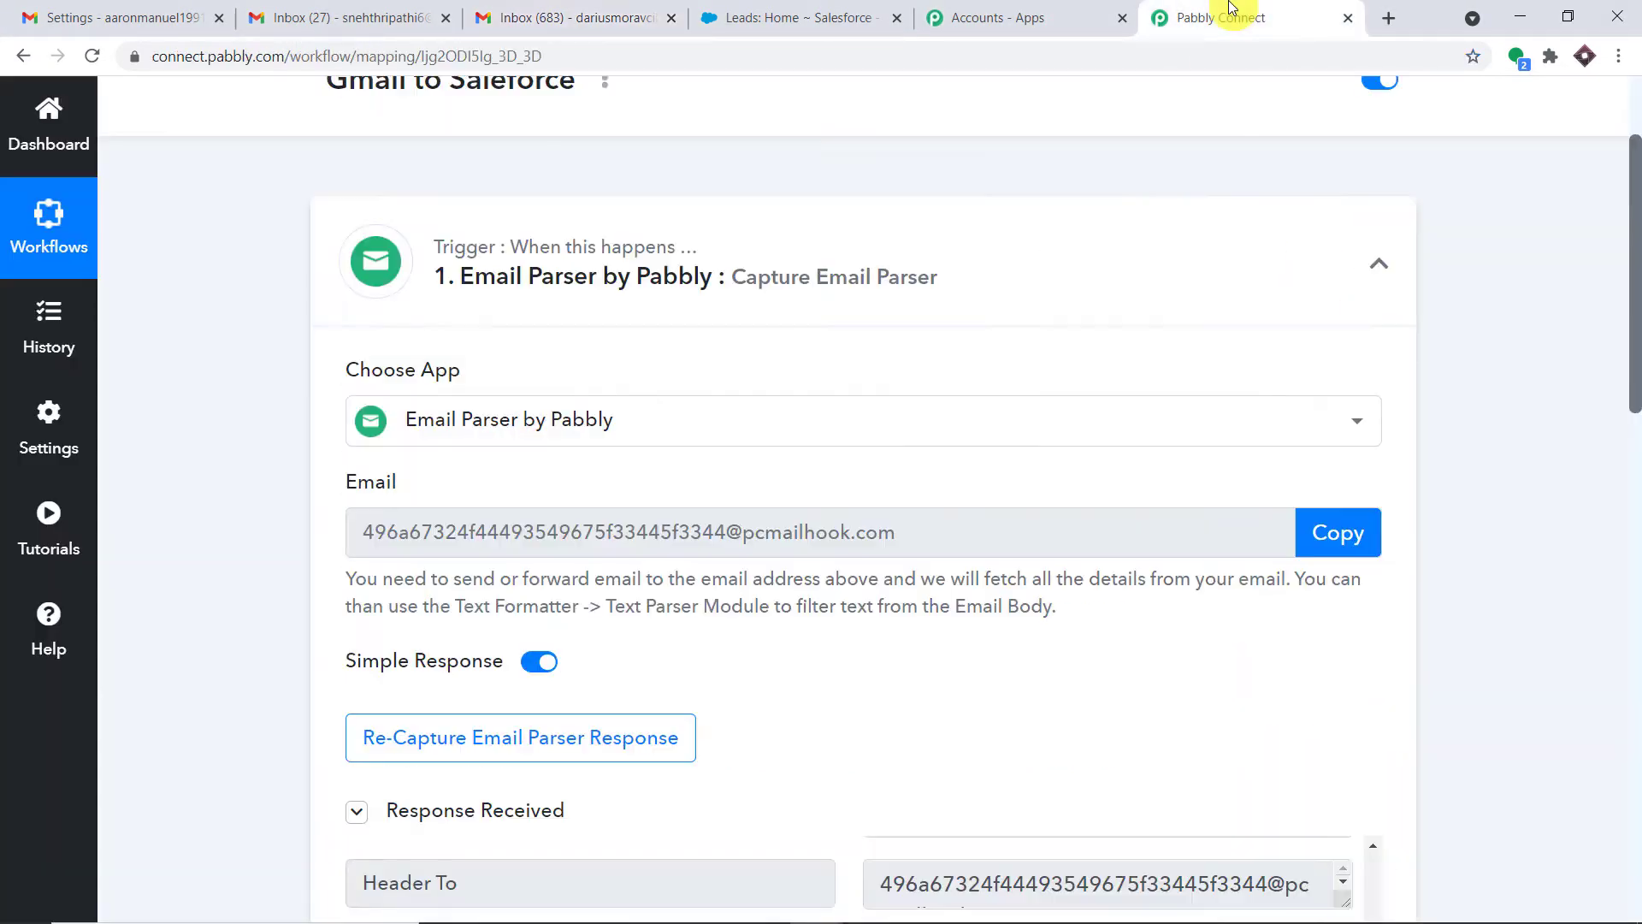
click(494, 24)
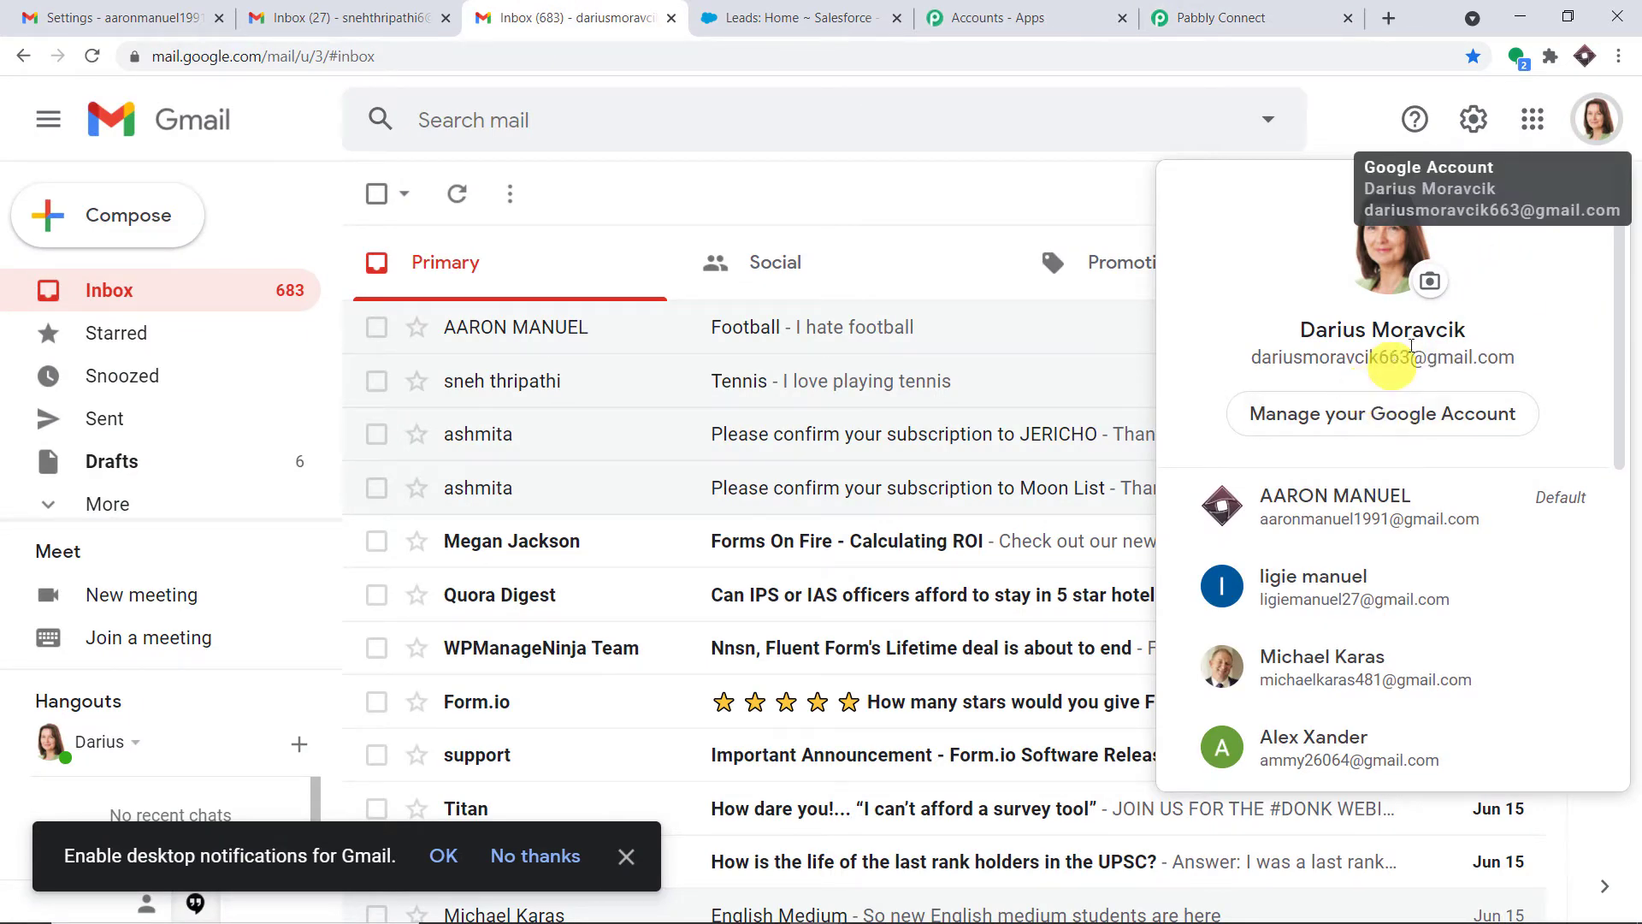
click(1480, 122)
Go to Gmail's Filters and Blocked Addresses settings and begin a new filter
click(1480, 122)
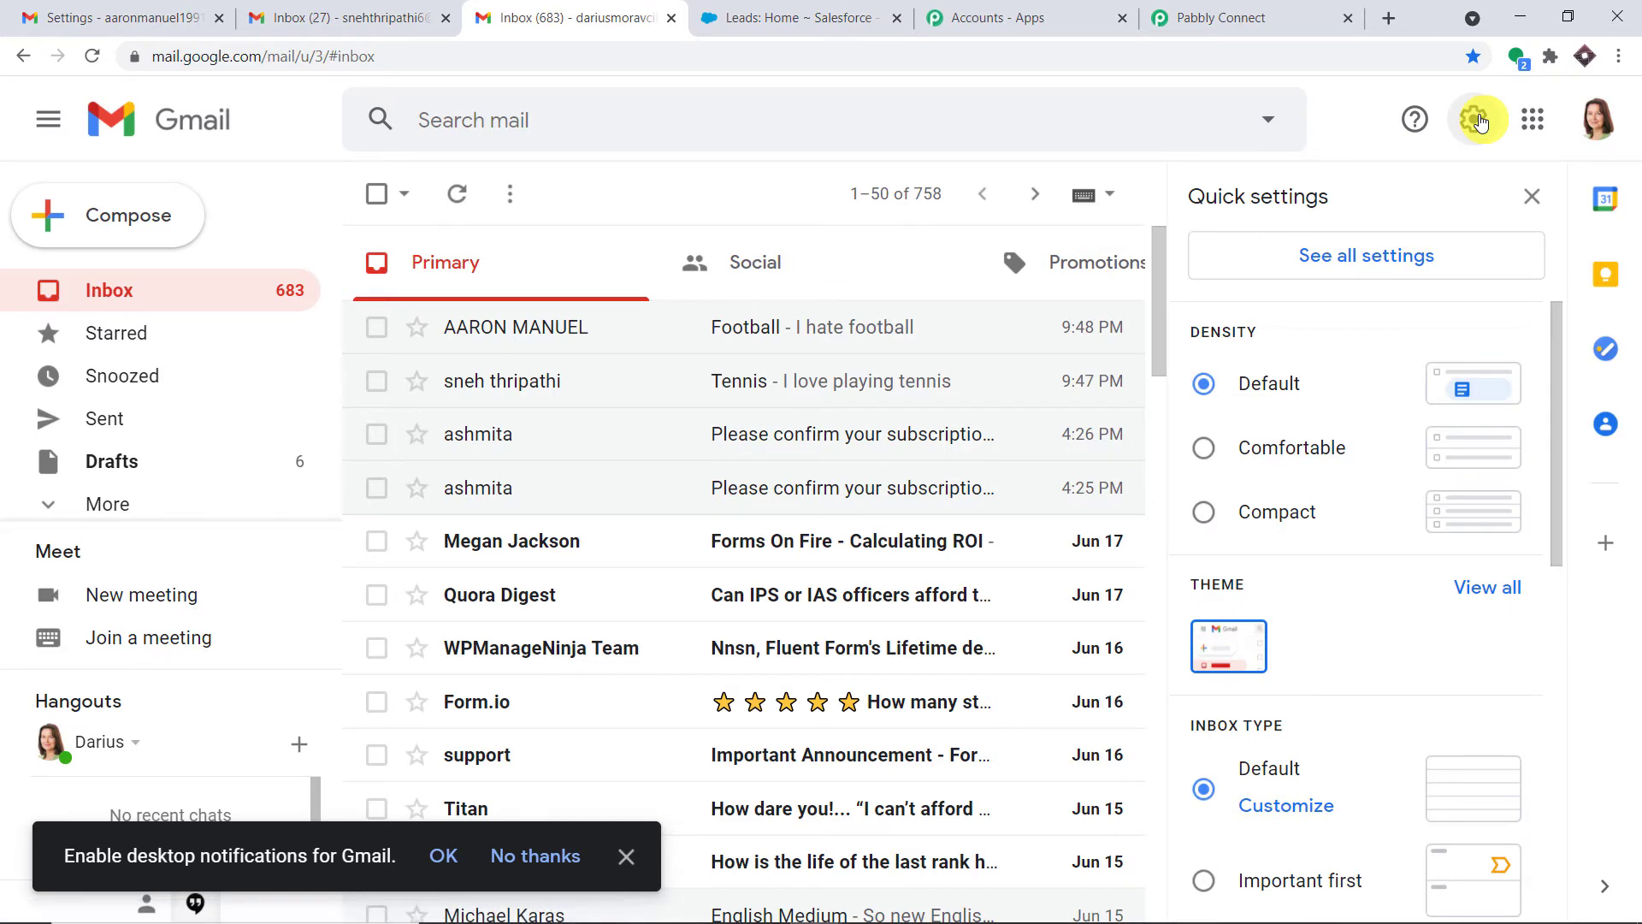
click(1397, 258)
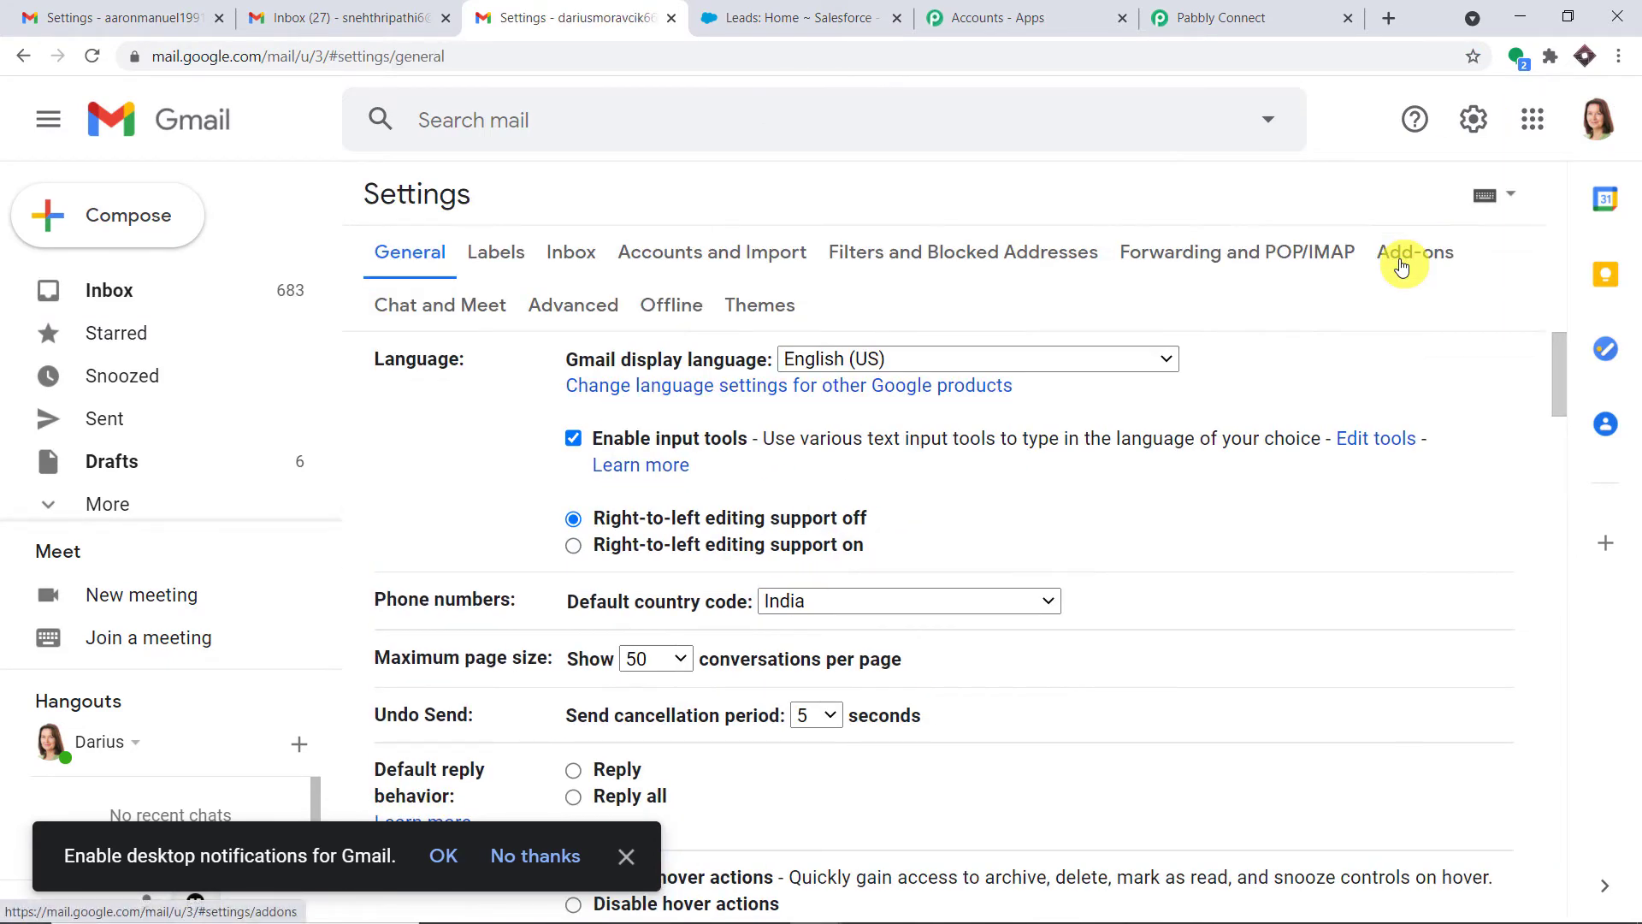
click(1028, 270)
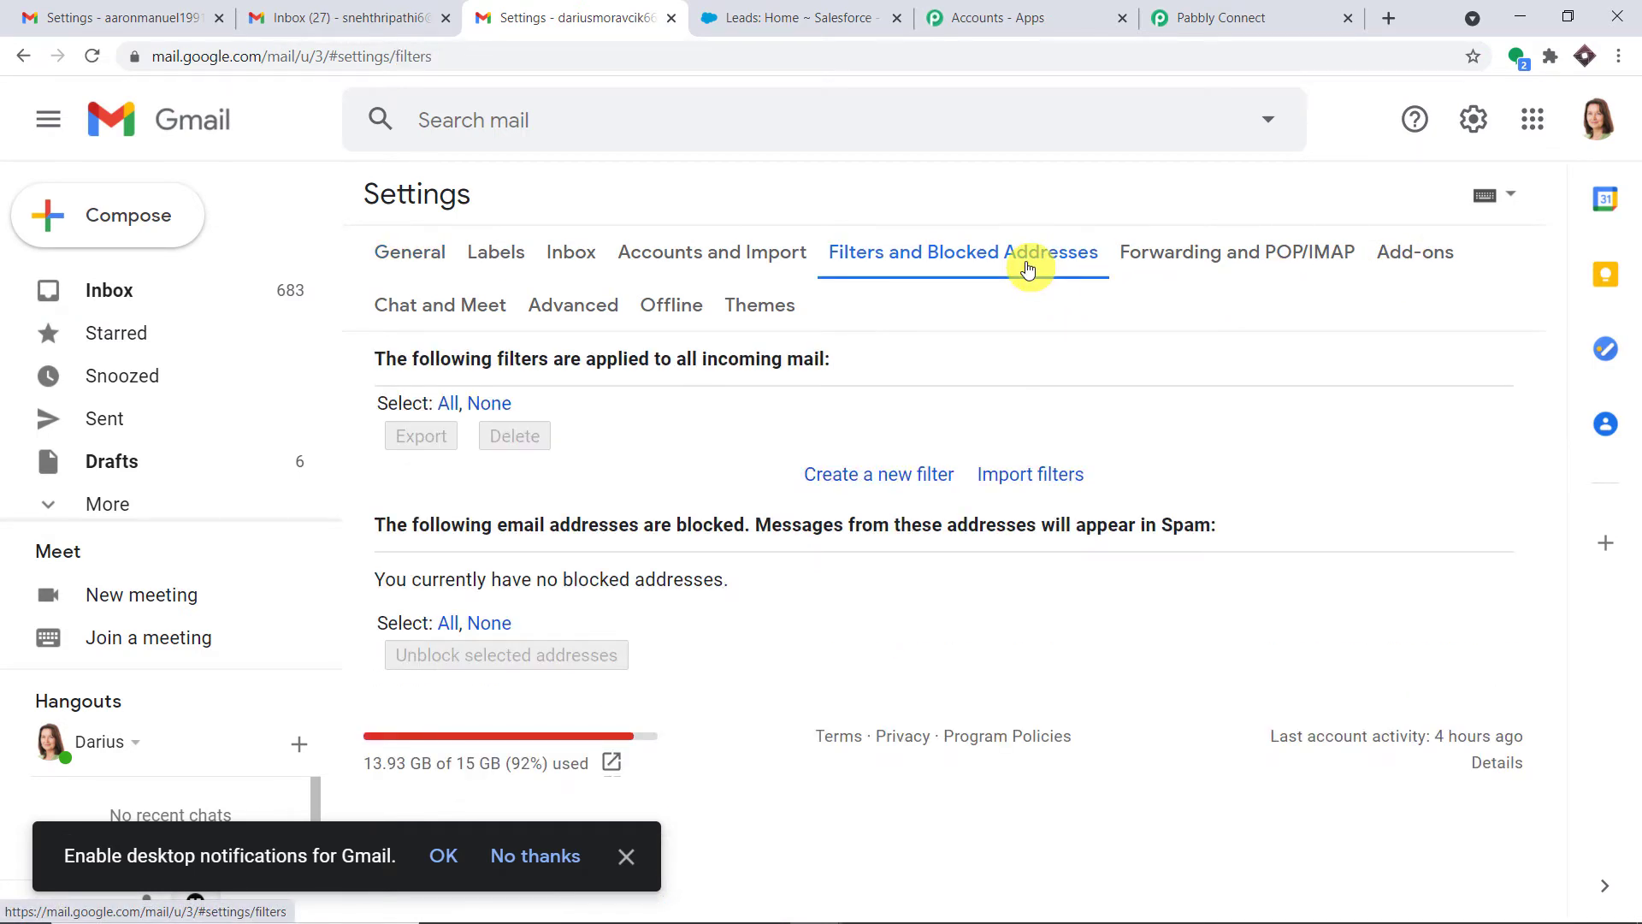
click(918, 480)
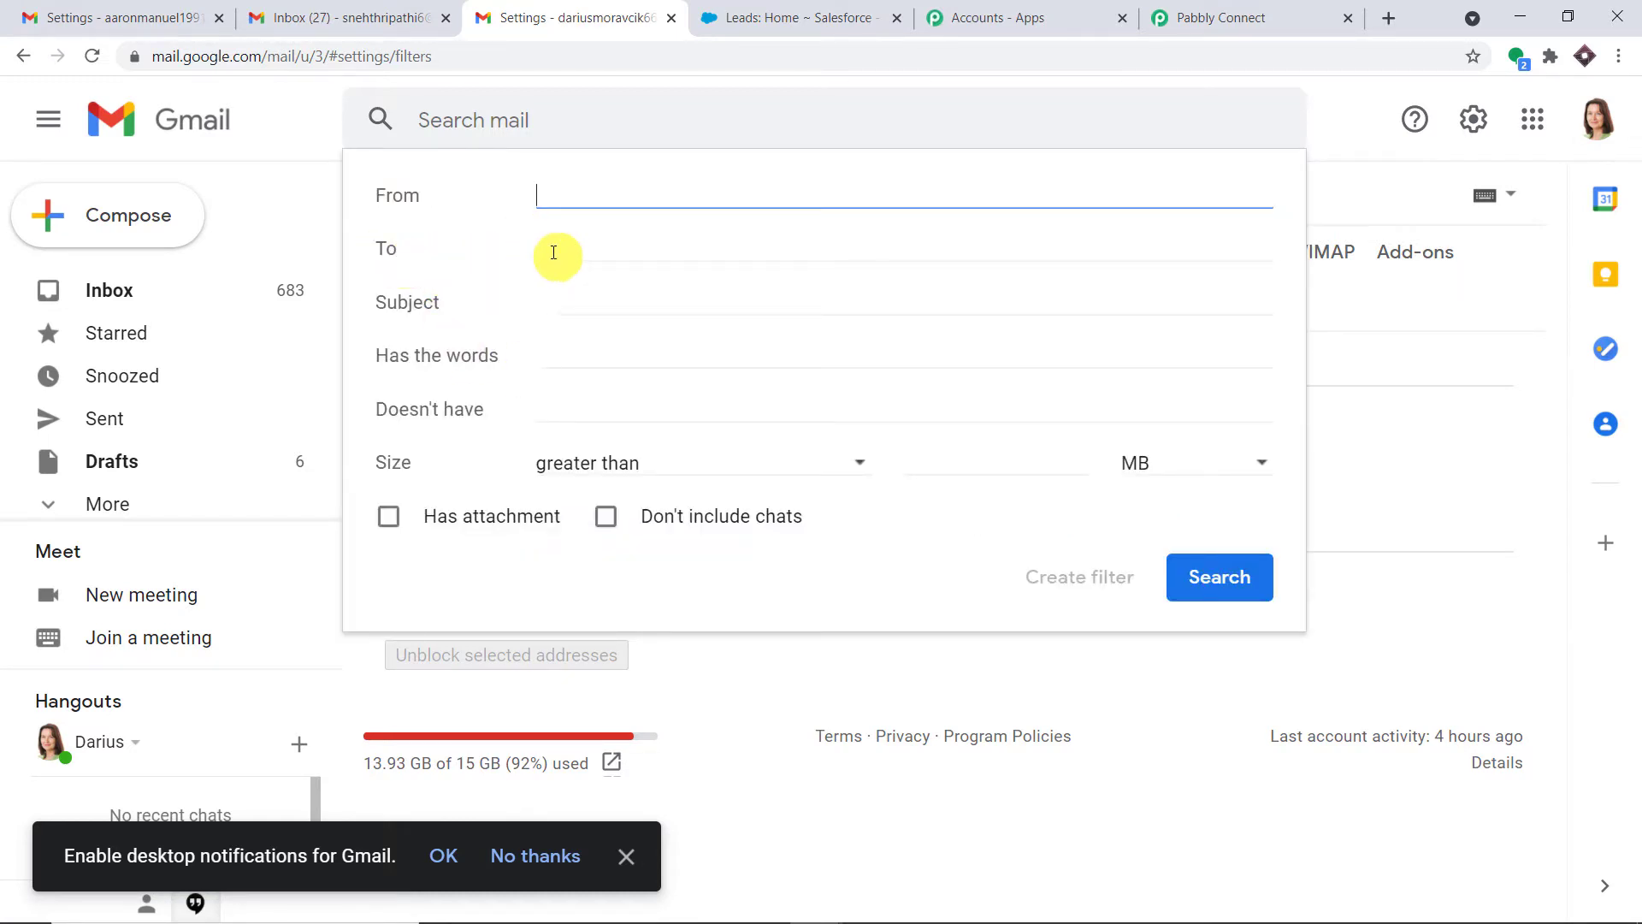
Copy this Gmail account's own e-mail address from the account panel
click(1596, 119)
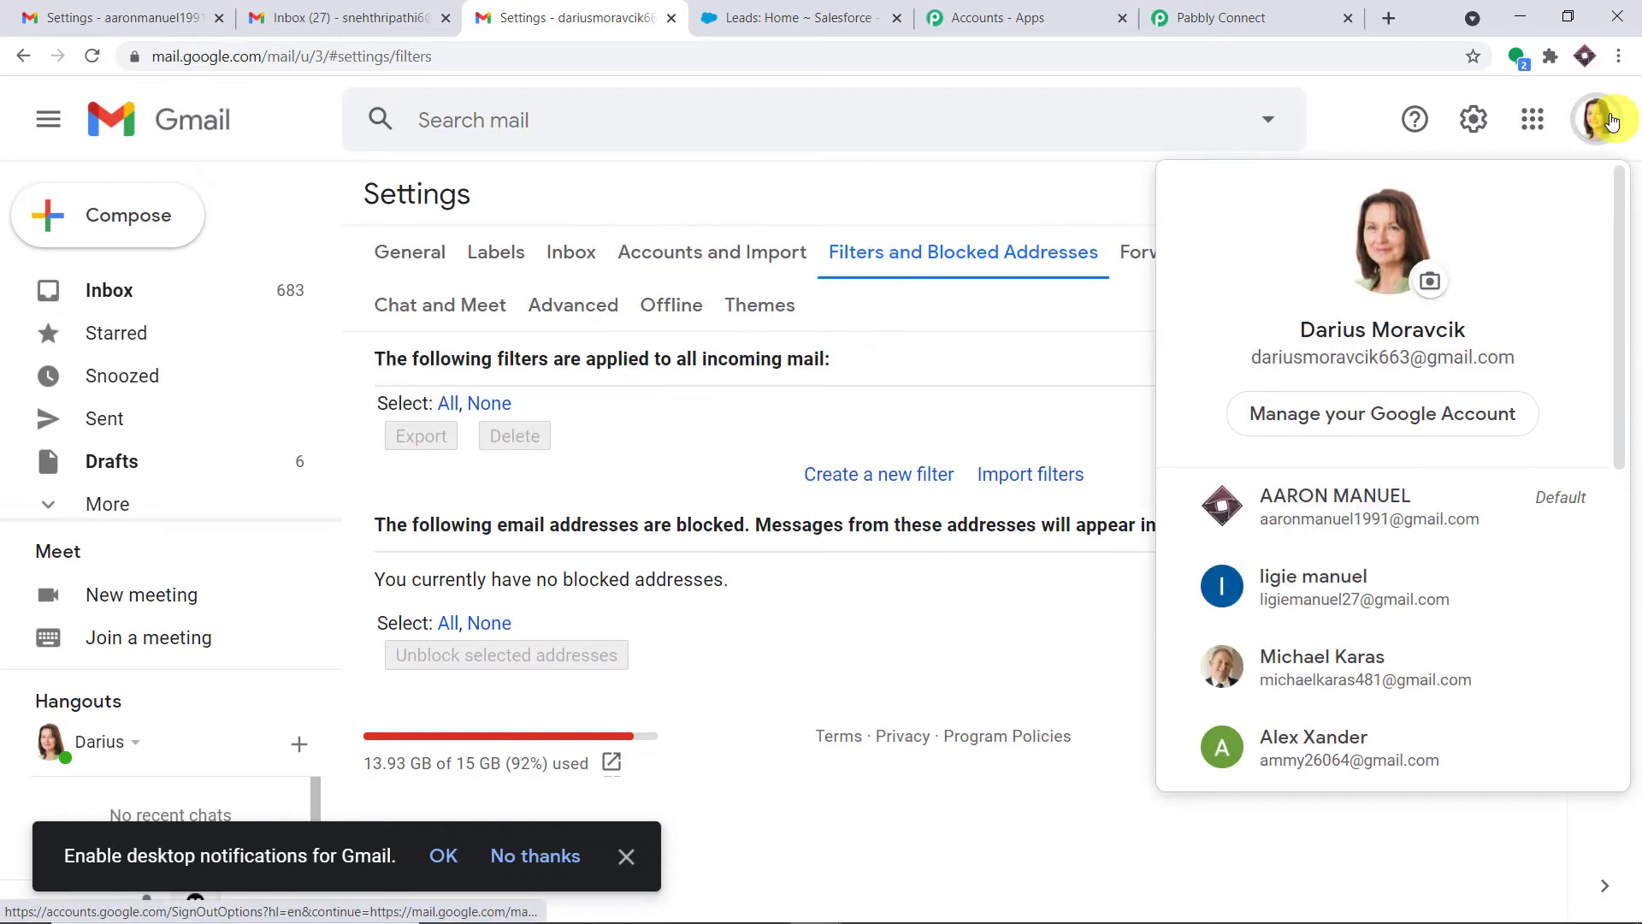
drag(1529, 351, 1260, 359)
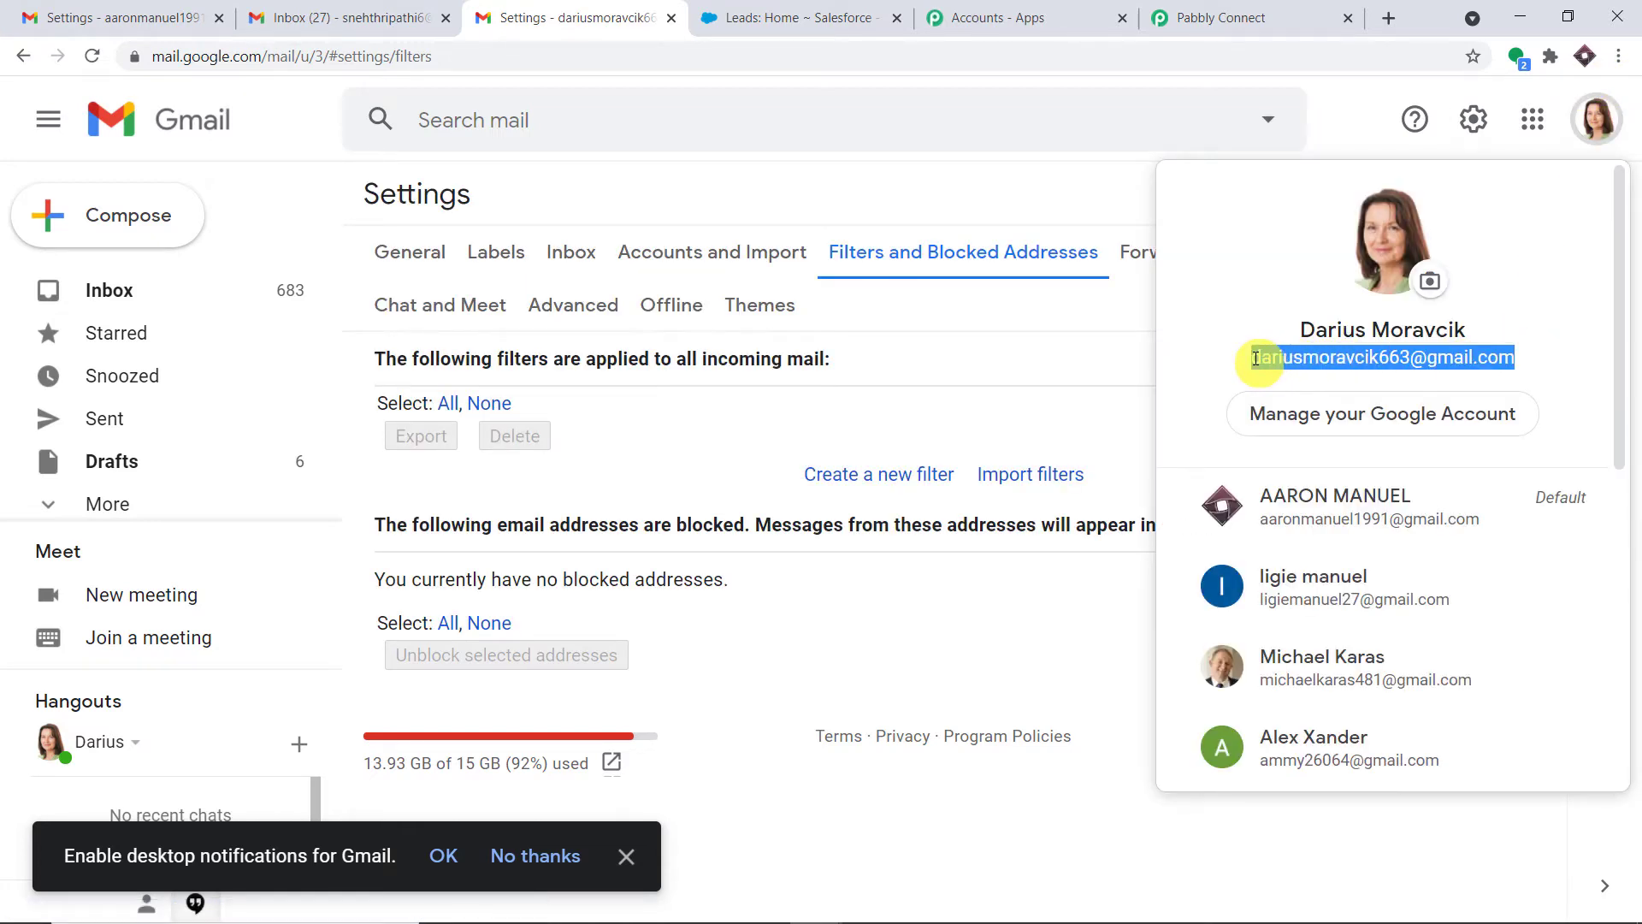
right_click(1255, 359)
click(1232, 370)
Create a filter for mail sent to that address and go to adding a forwarding address
click(911, 472)
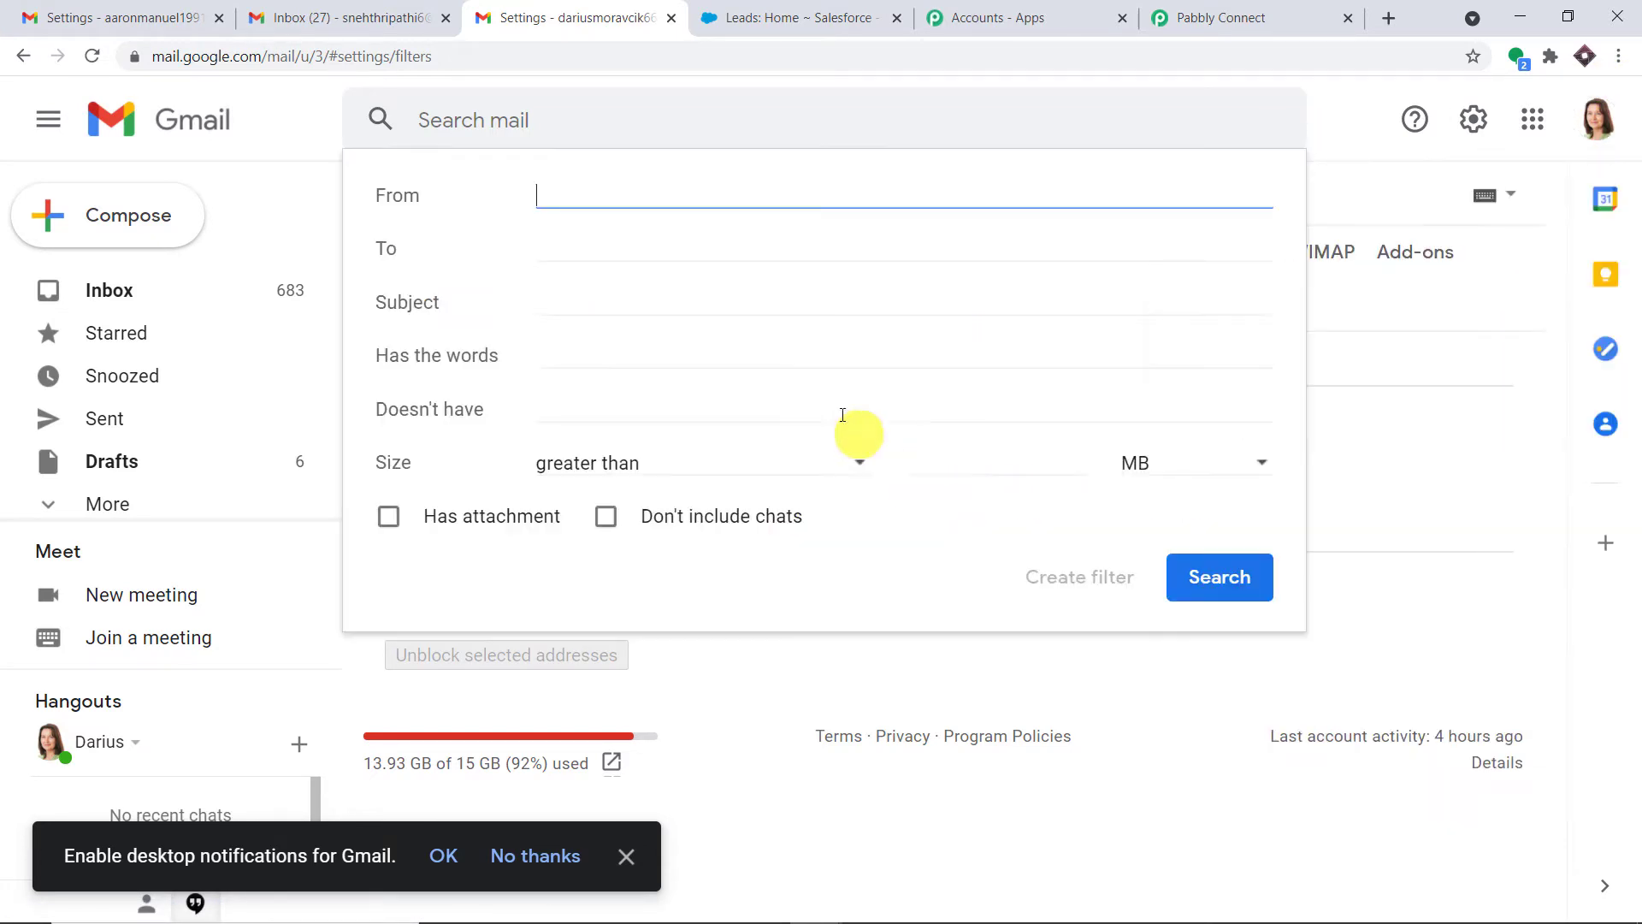
click(608, 254)
right_click(604, 256)
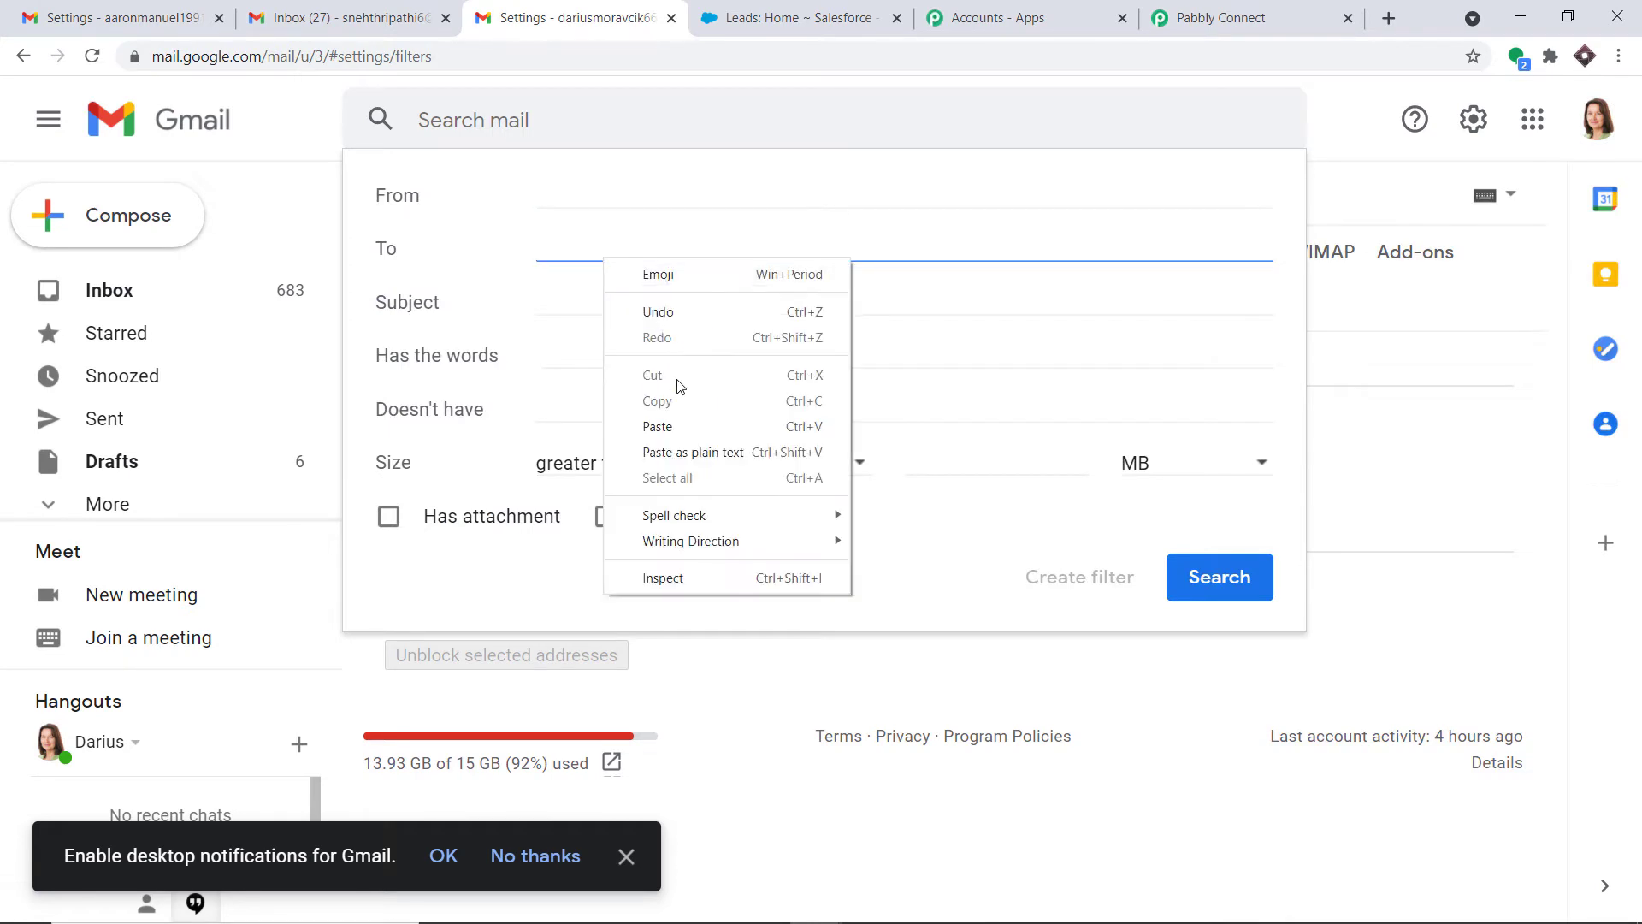
click(684, 427)
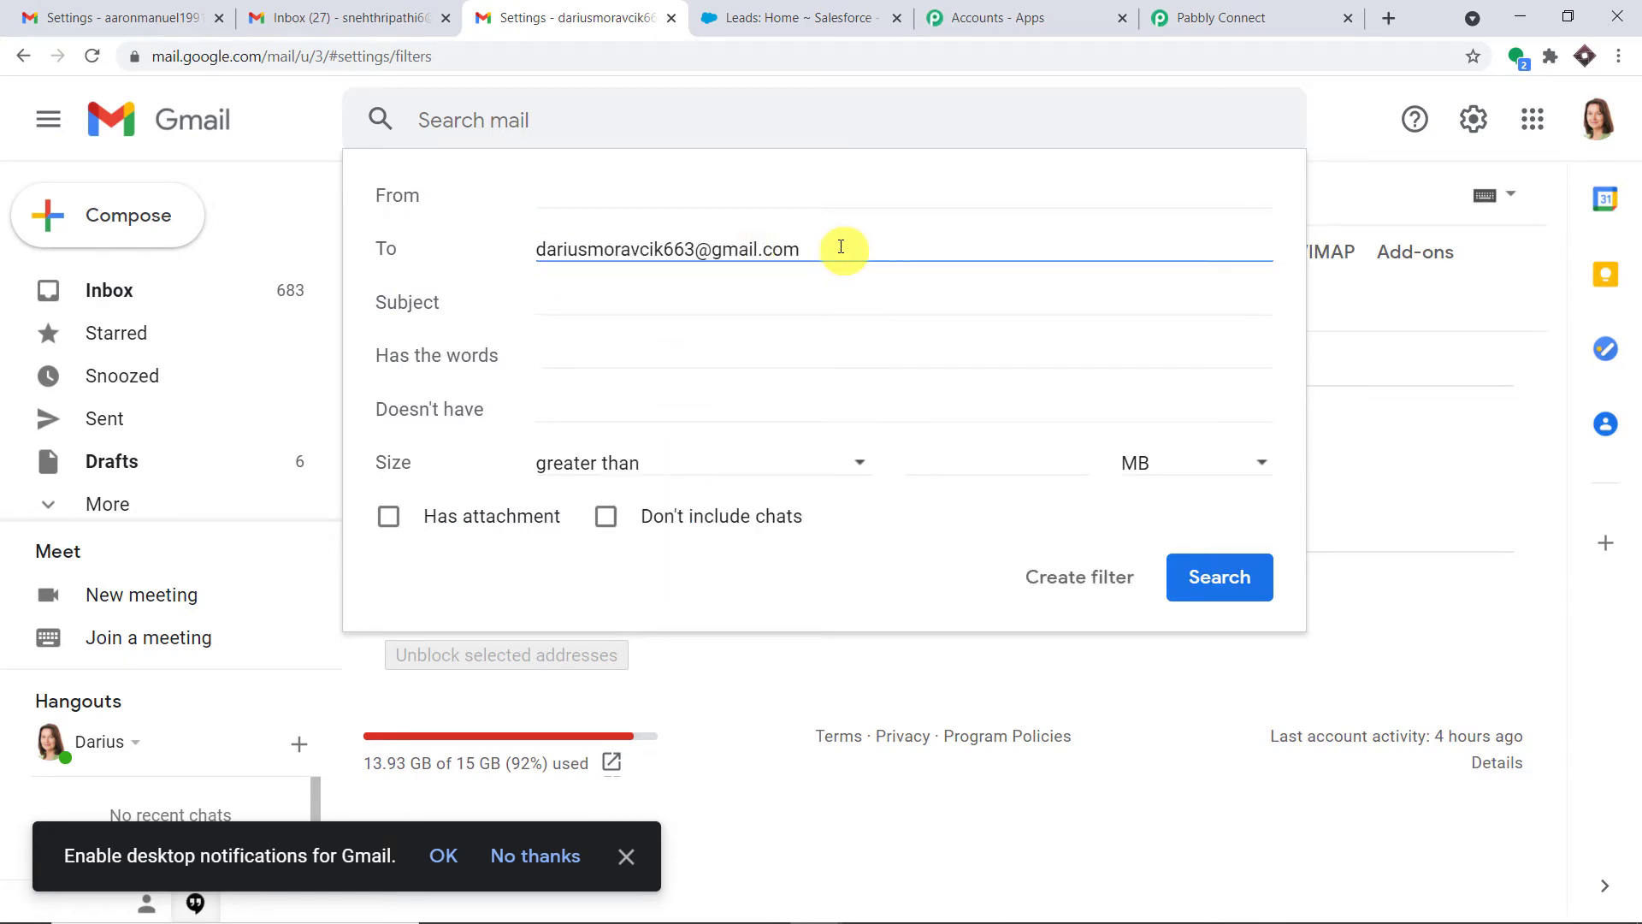
click(1085, 580)
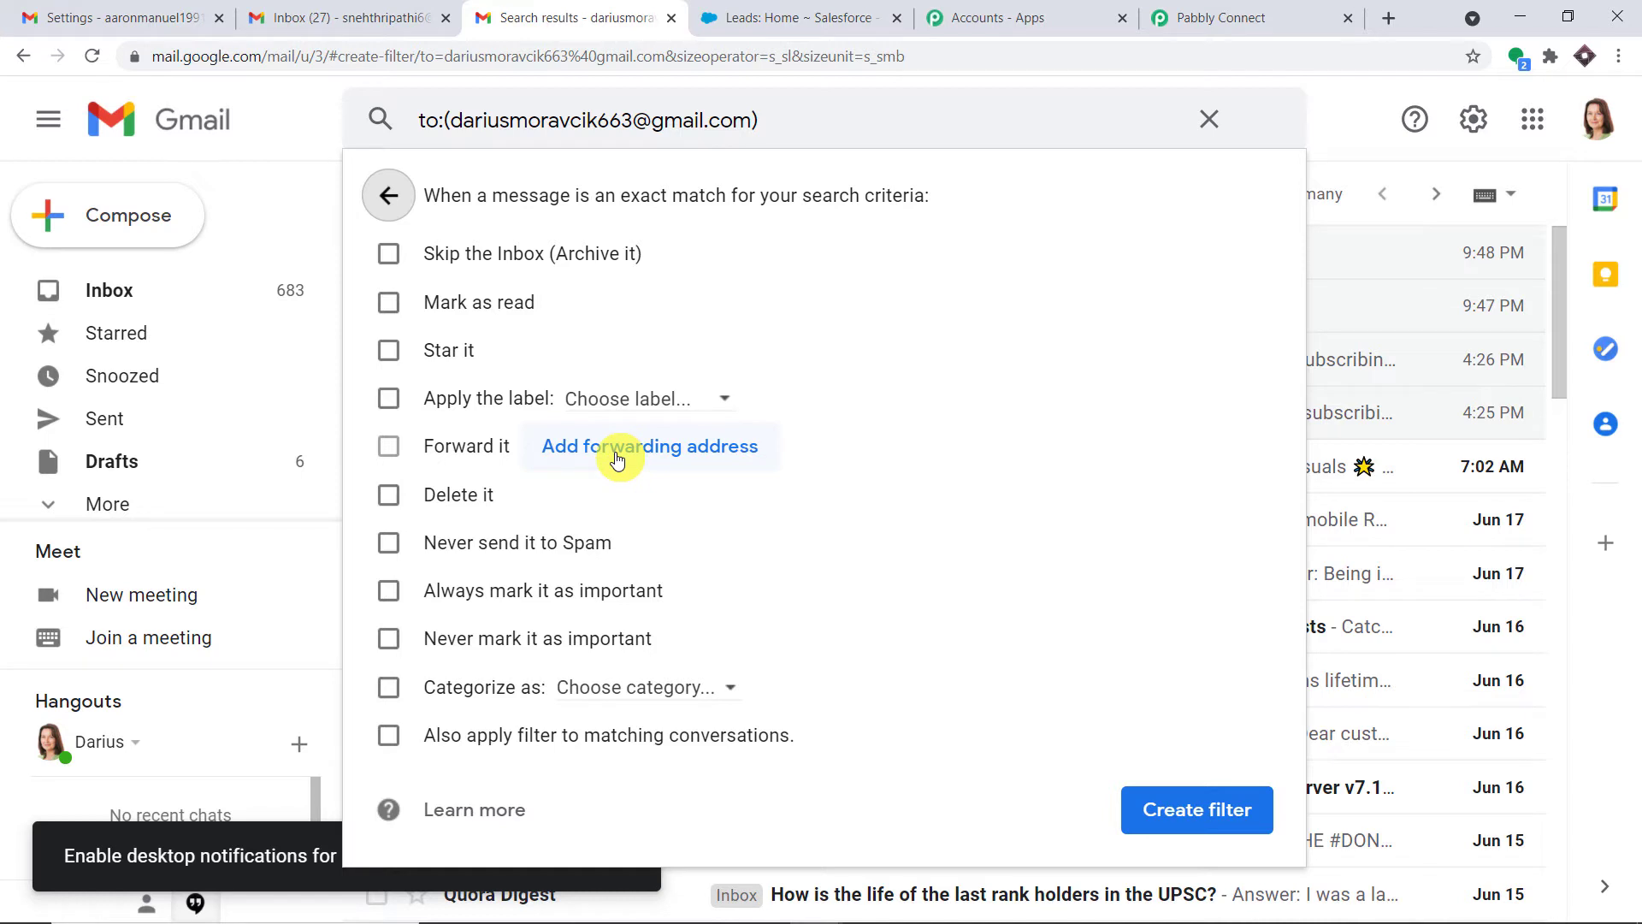
click(618, 460)
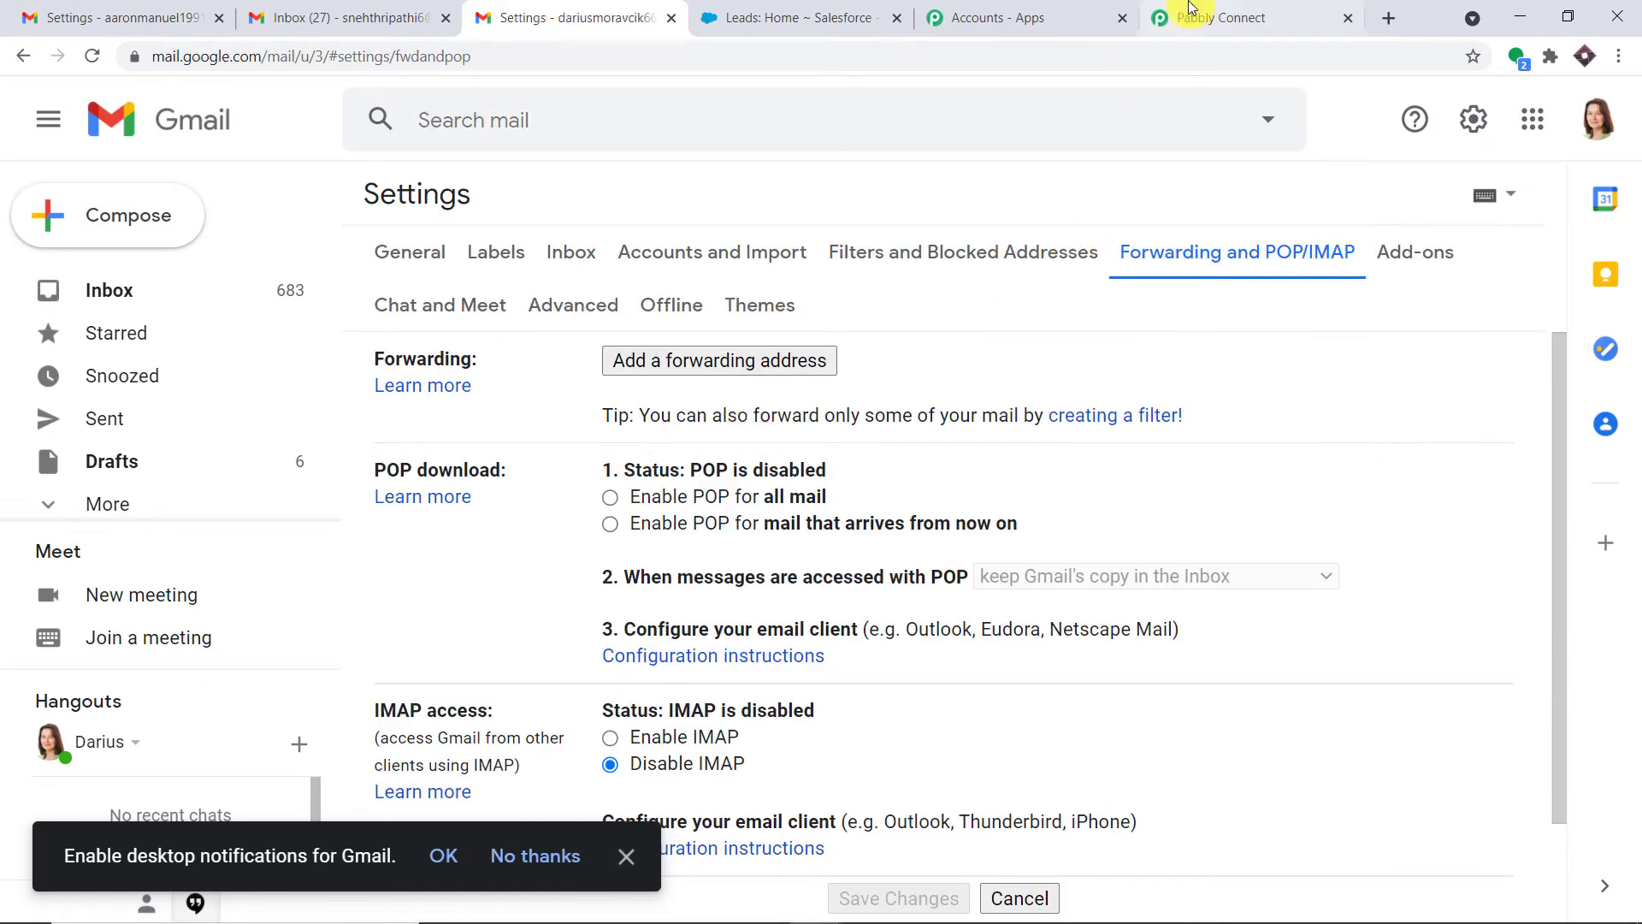
Add the copied Pabbly mailhook address as a Gmail forwarding address and proceed
click(1176, 25)
click(1332, 533)
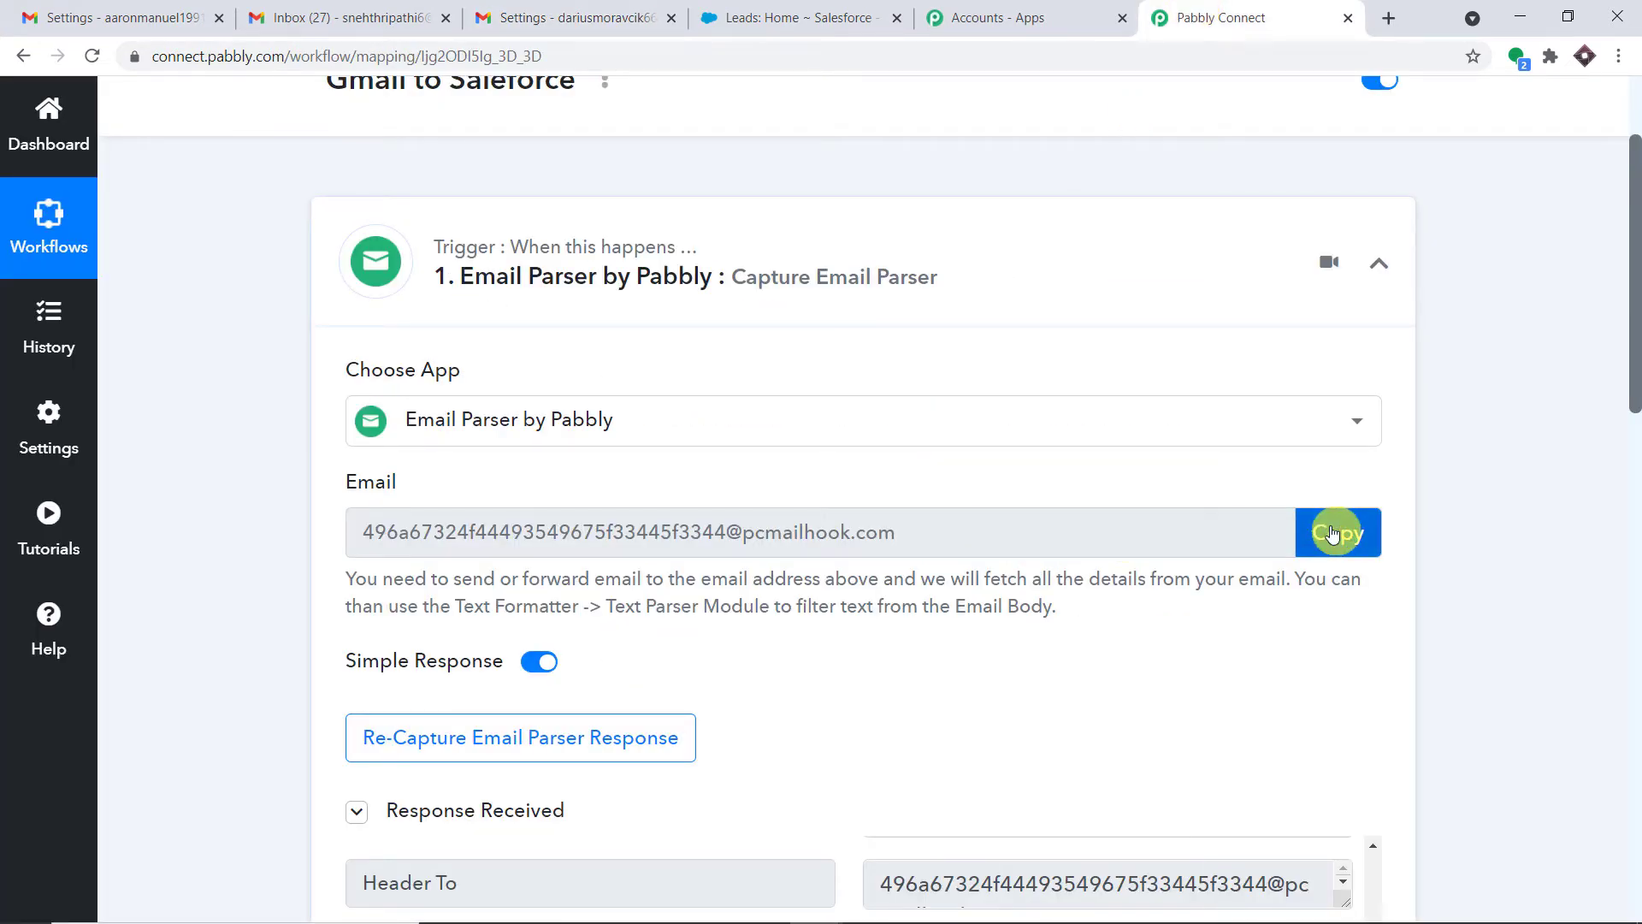
click(612, 7)
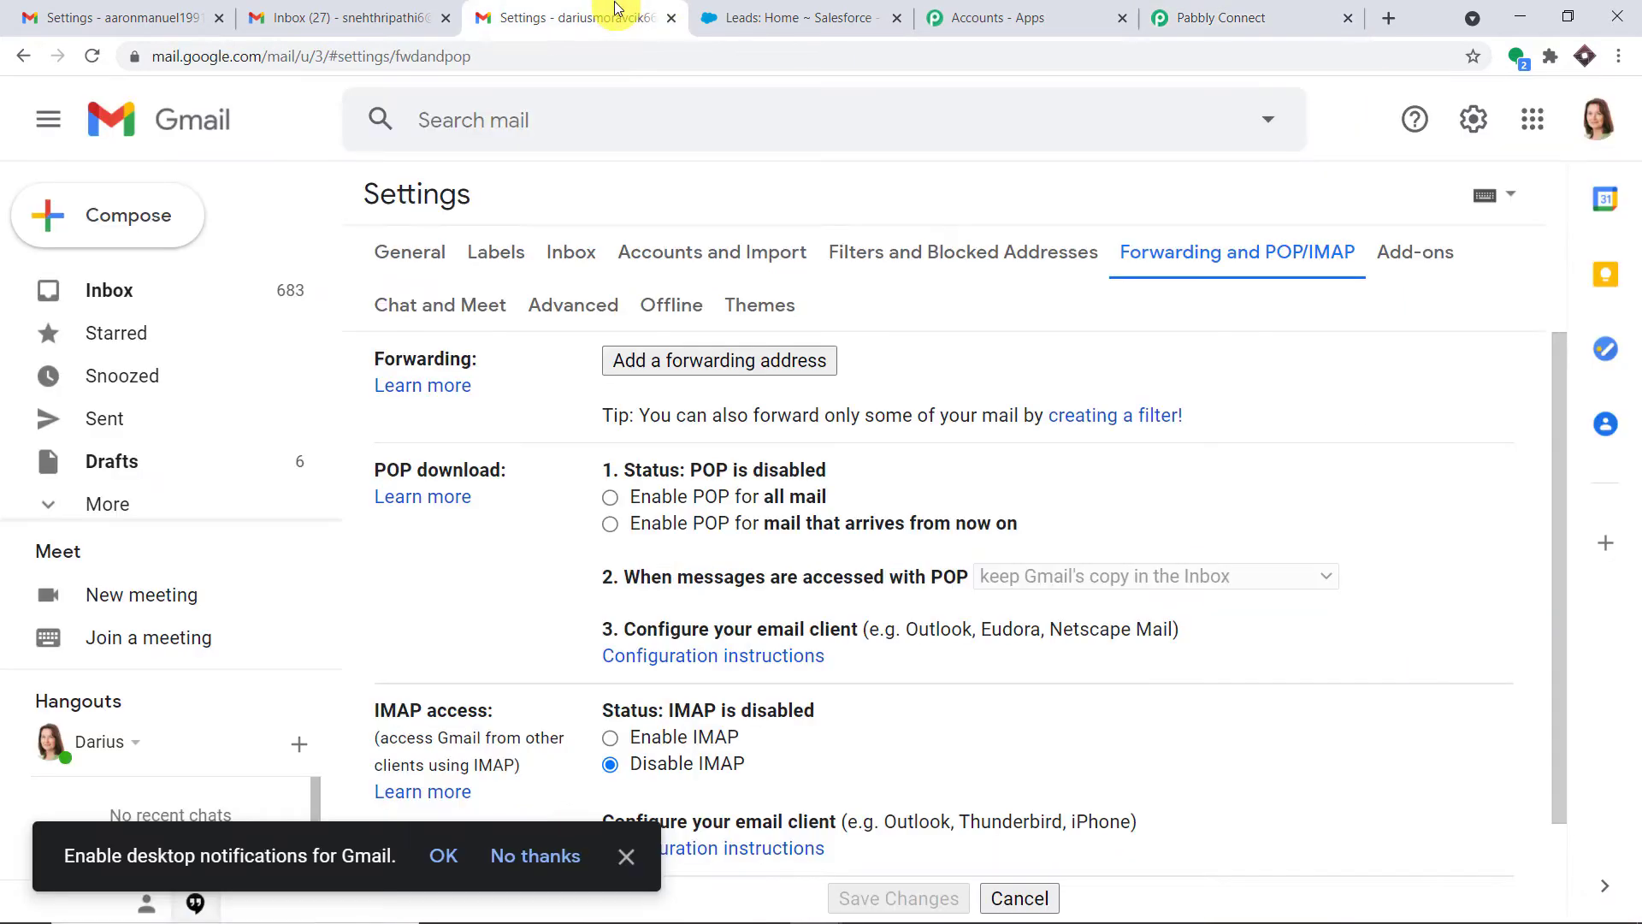
click(790, 368)
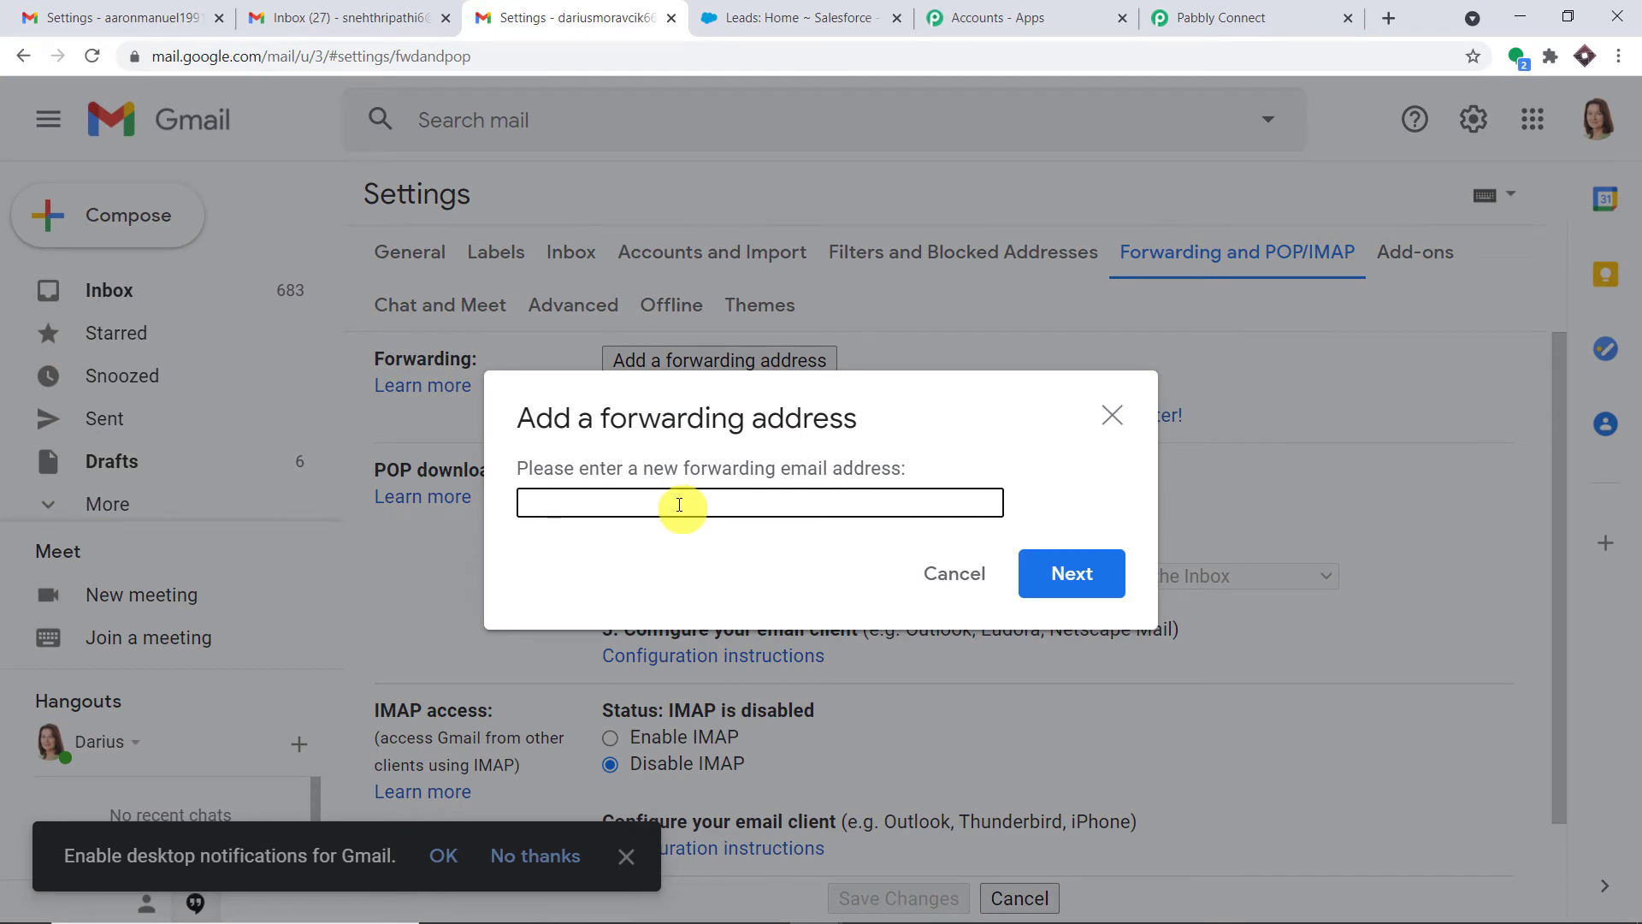
key(ctrl+v)
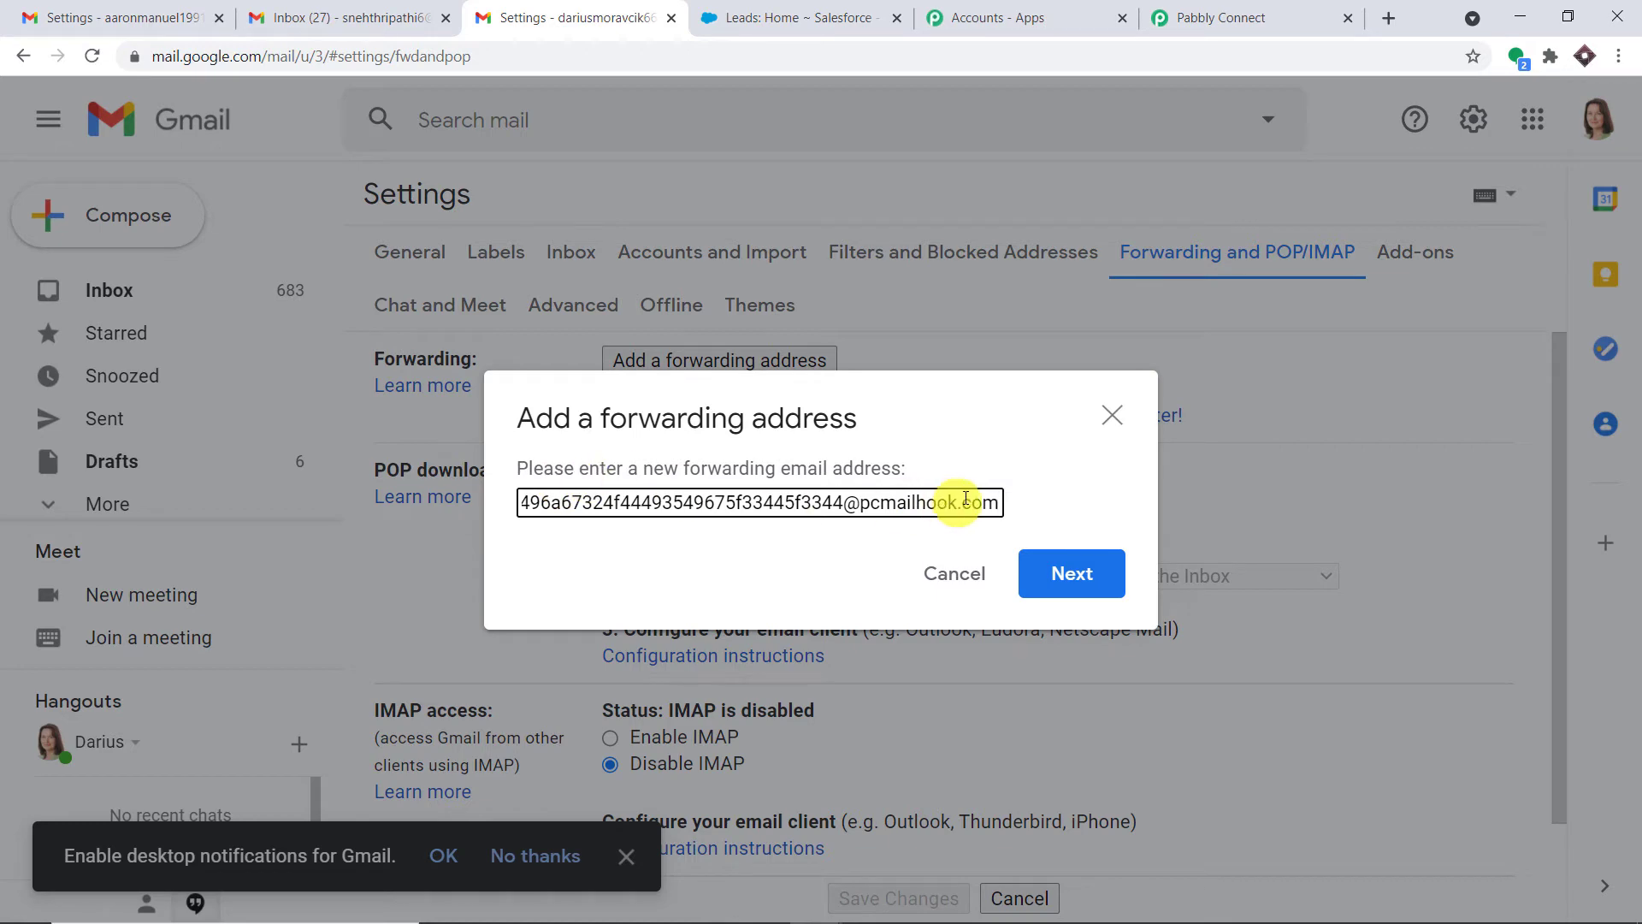
click(1076, 575)
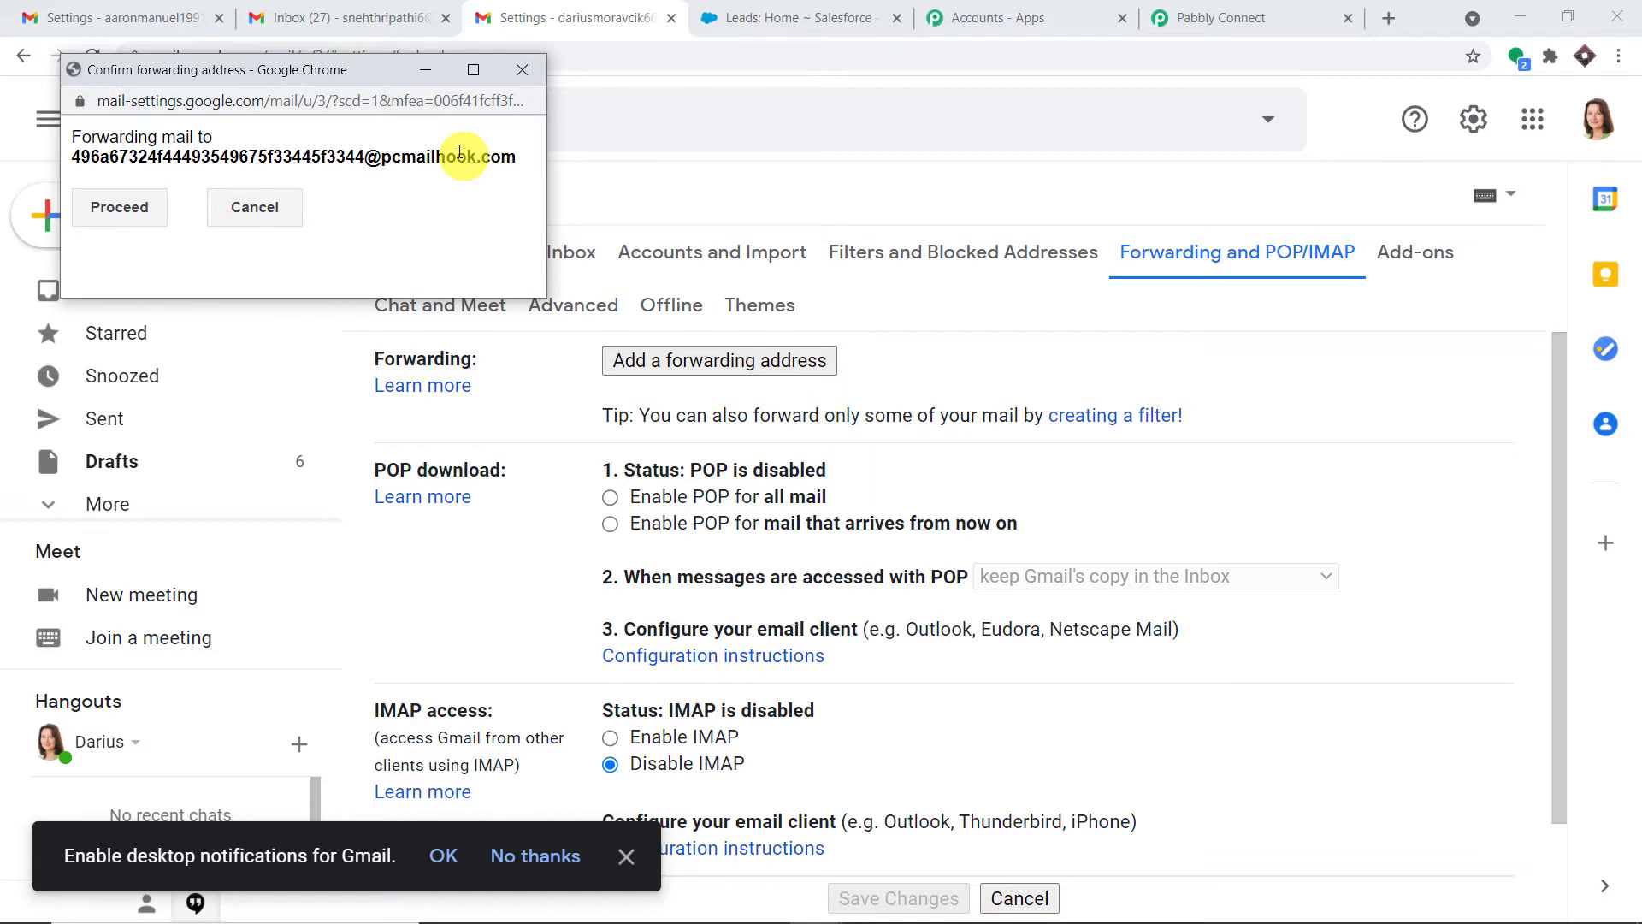
click(100, 207)
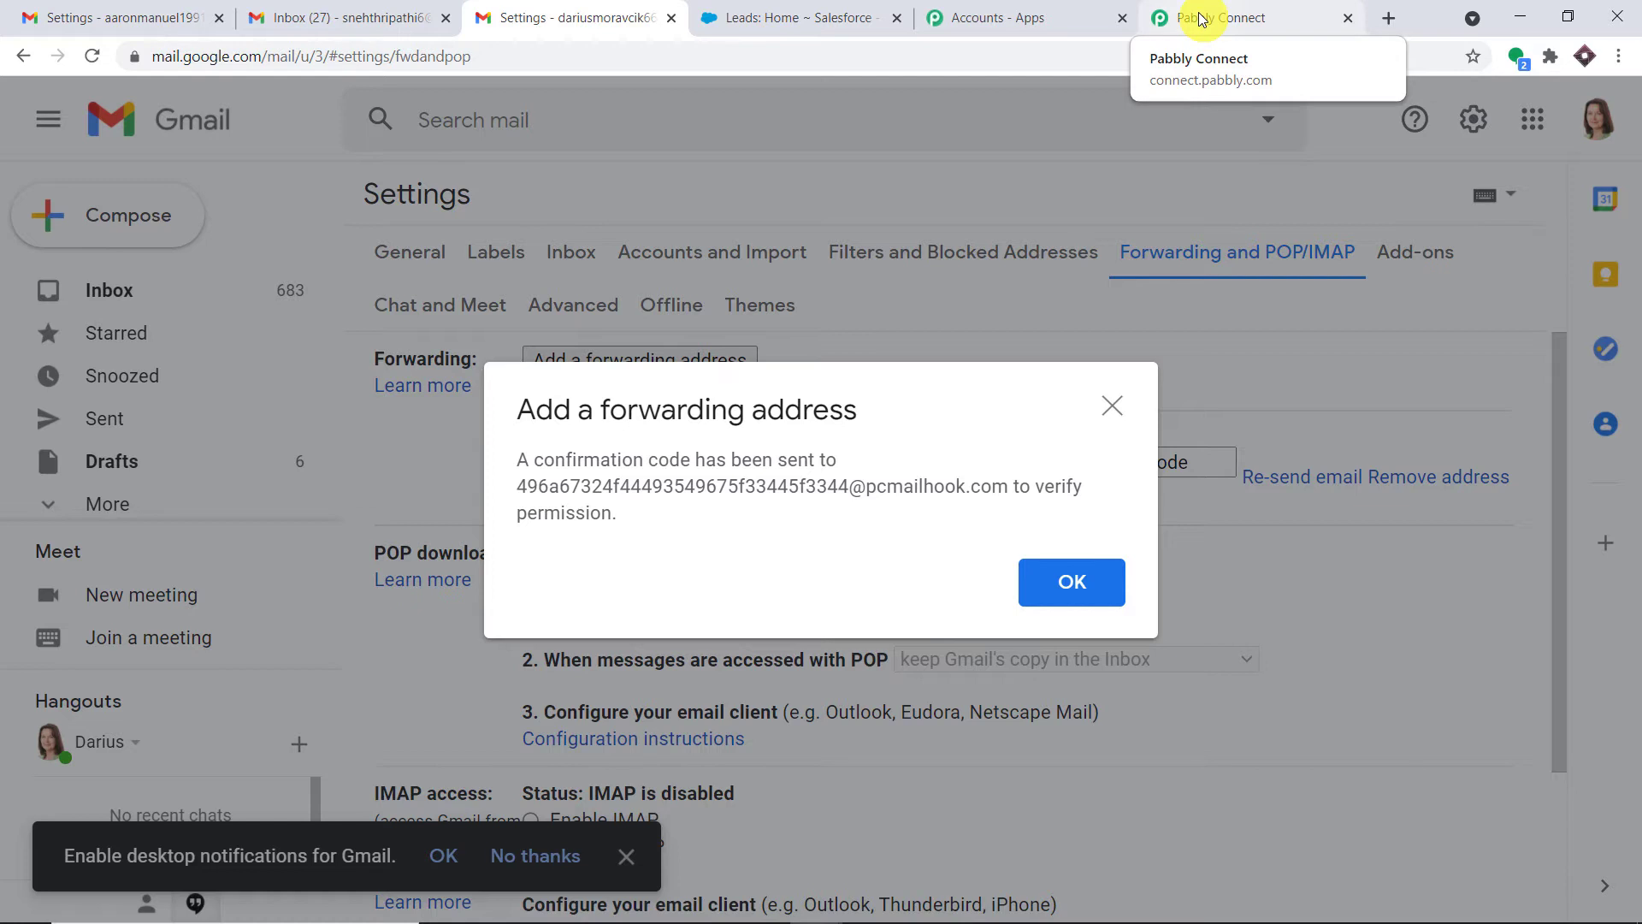
Reset Pabbly's trigger to recapture and re-send Gmail's forwarding confirmation email to the mailhook
click(1200, 19)
scroll(859, 543, down, 1)
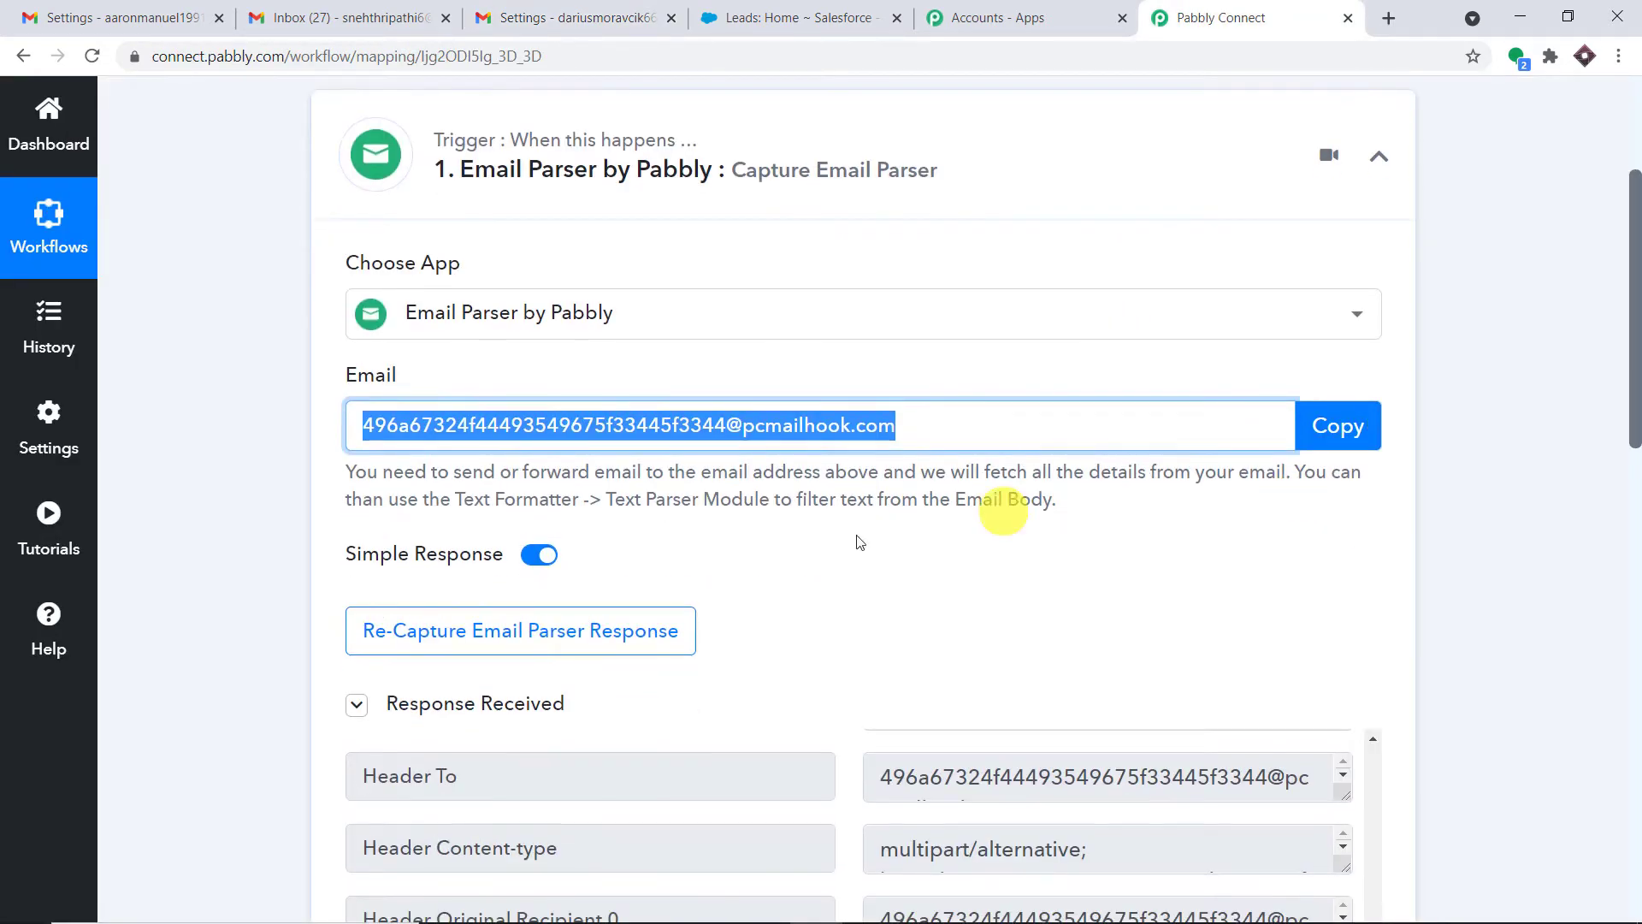
click(607, 643)
click(750, 672)
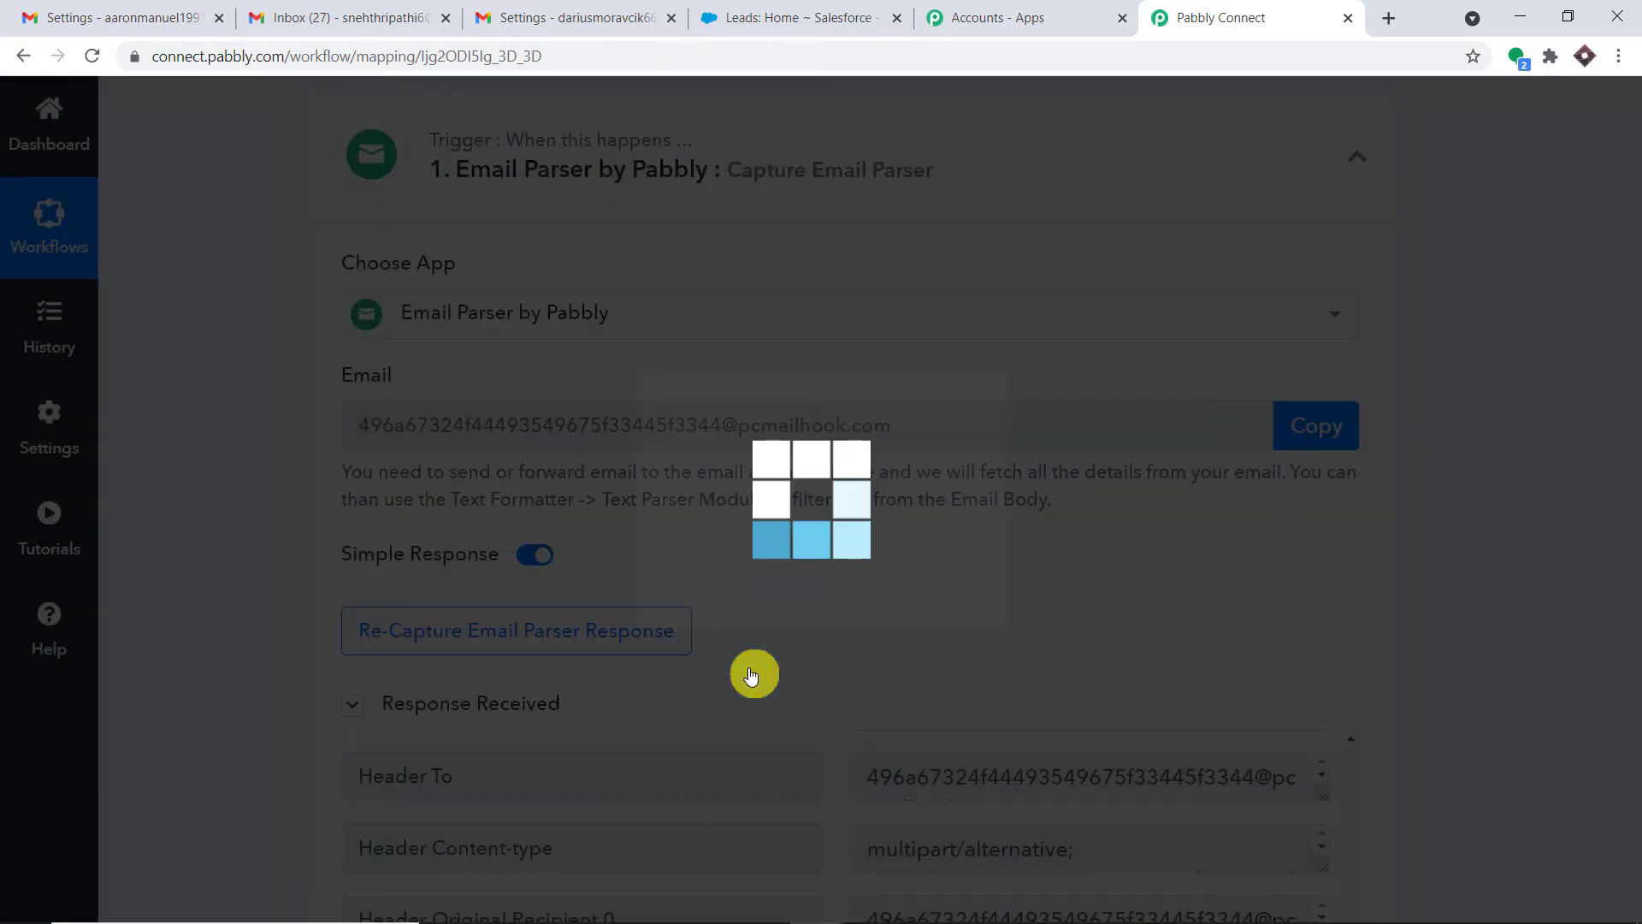
click(587, 11)
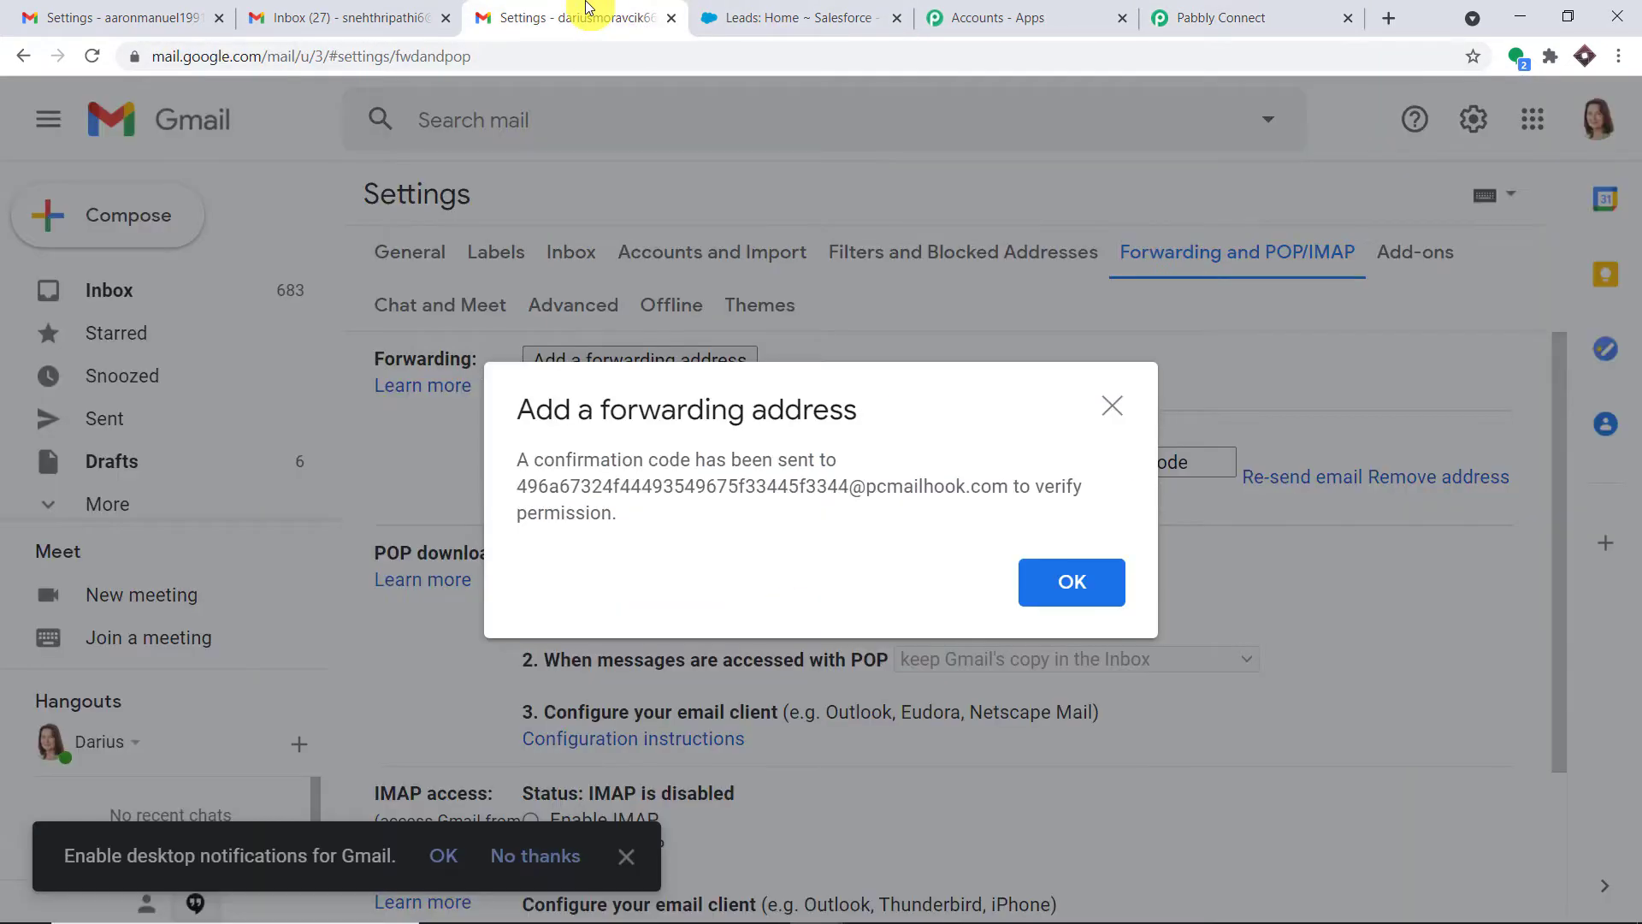
click(1110, 408)
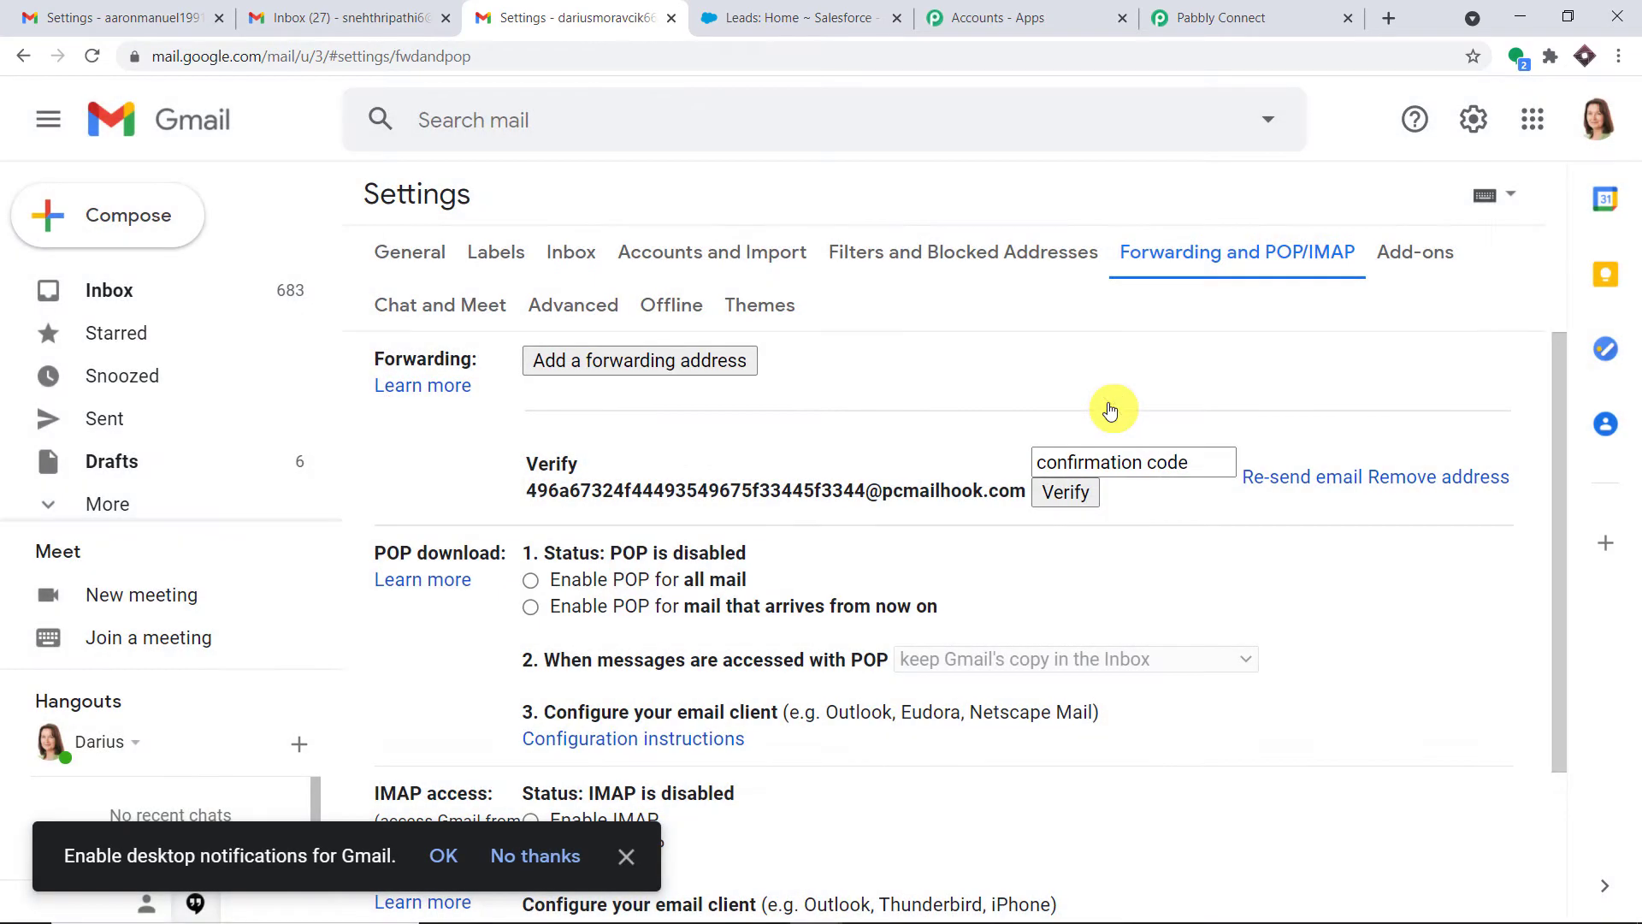
click(1309, 486)
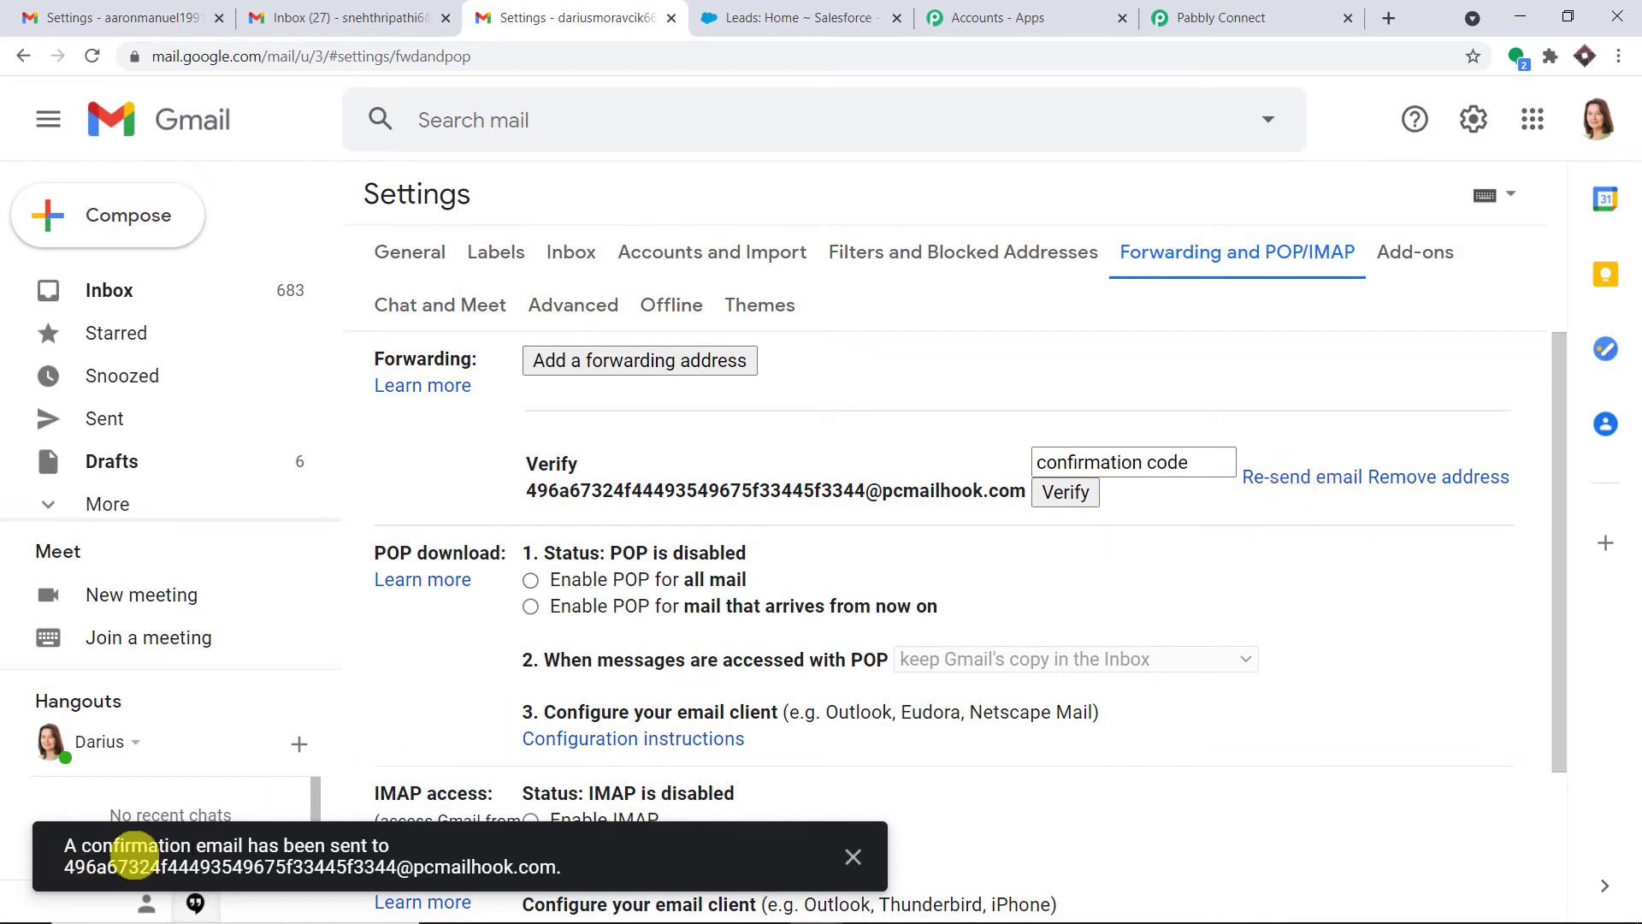
Copy the confirmation code from the captured email's Body Text
click(1210, 18)
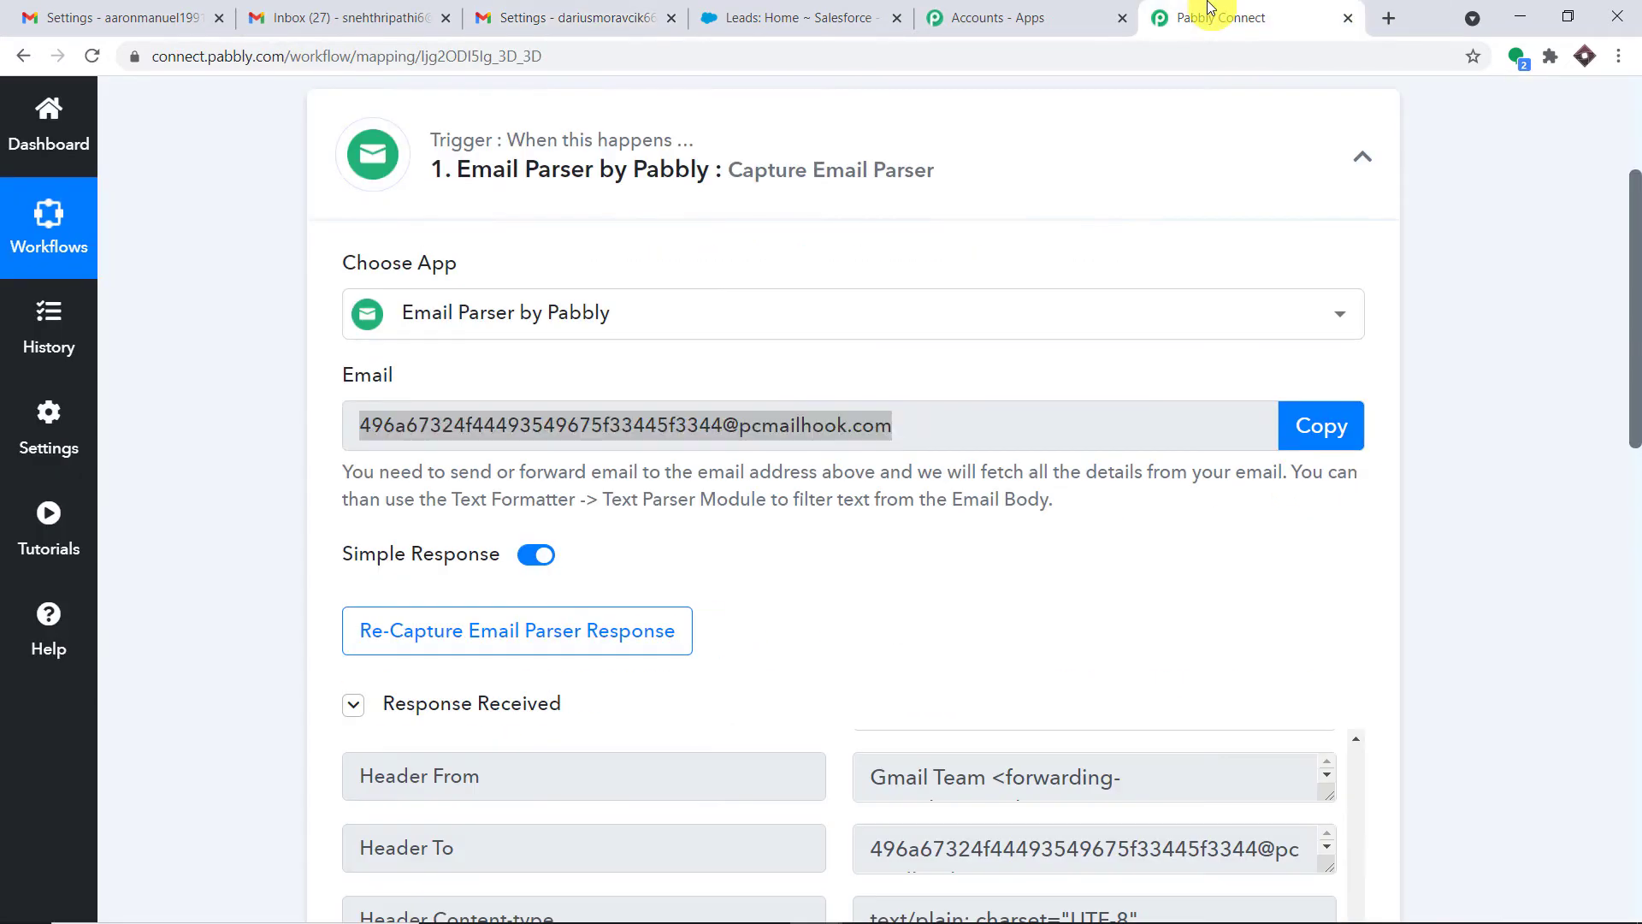
scroll(1271, 599, down, 3)
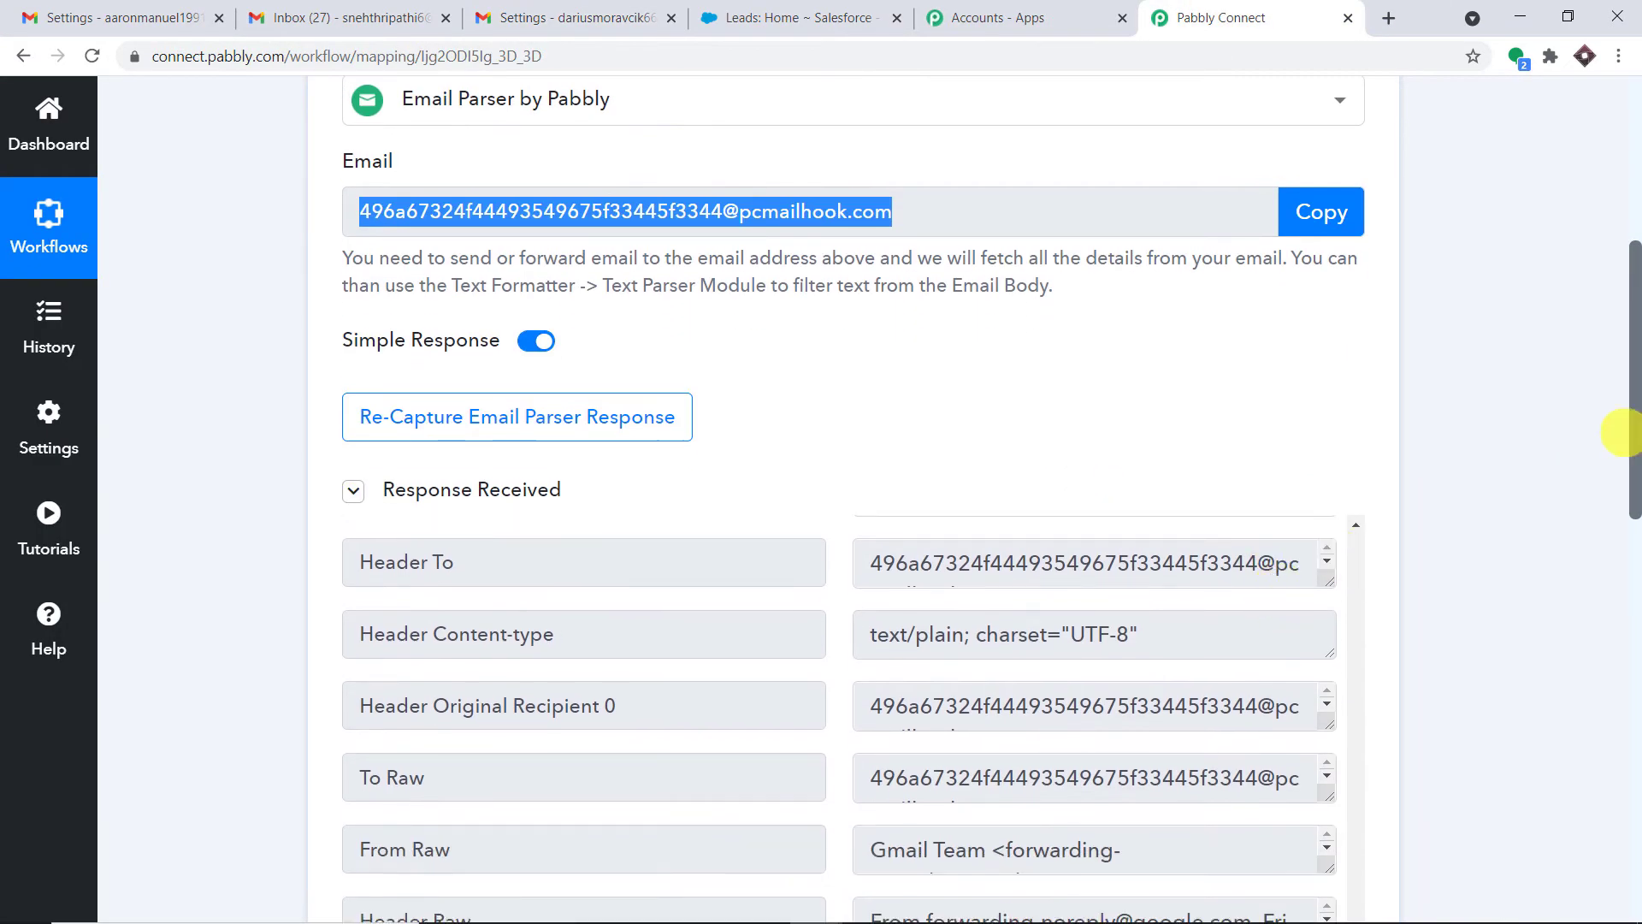
scroll(1633, 449, down, 5)
scroll(1116, 259, down, 2)
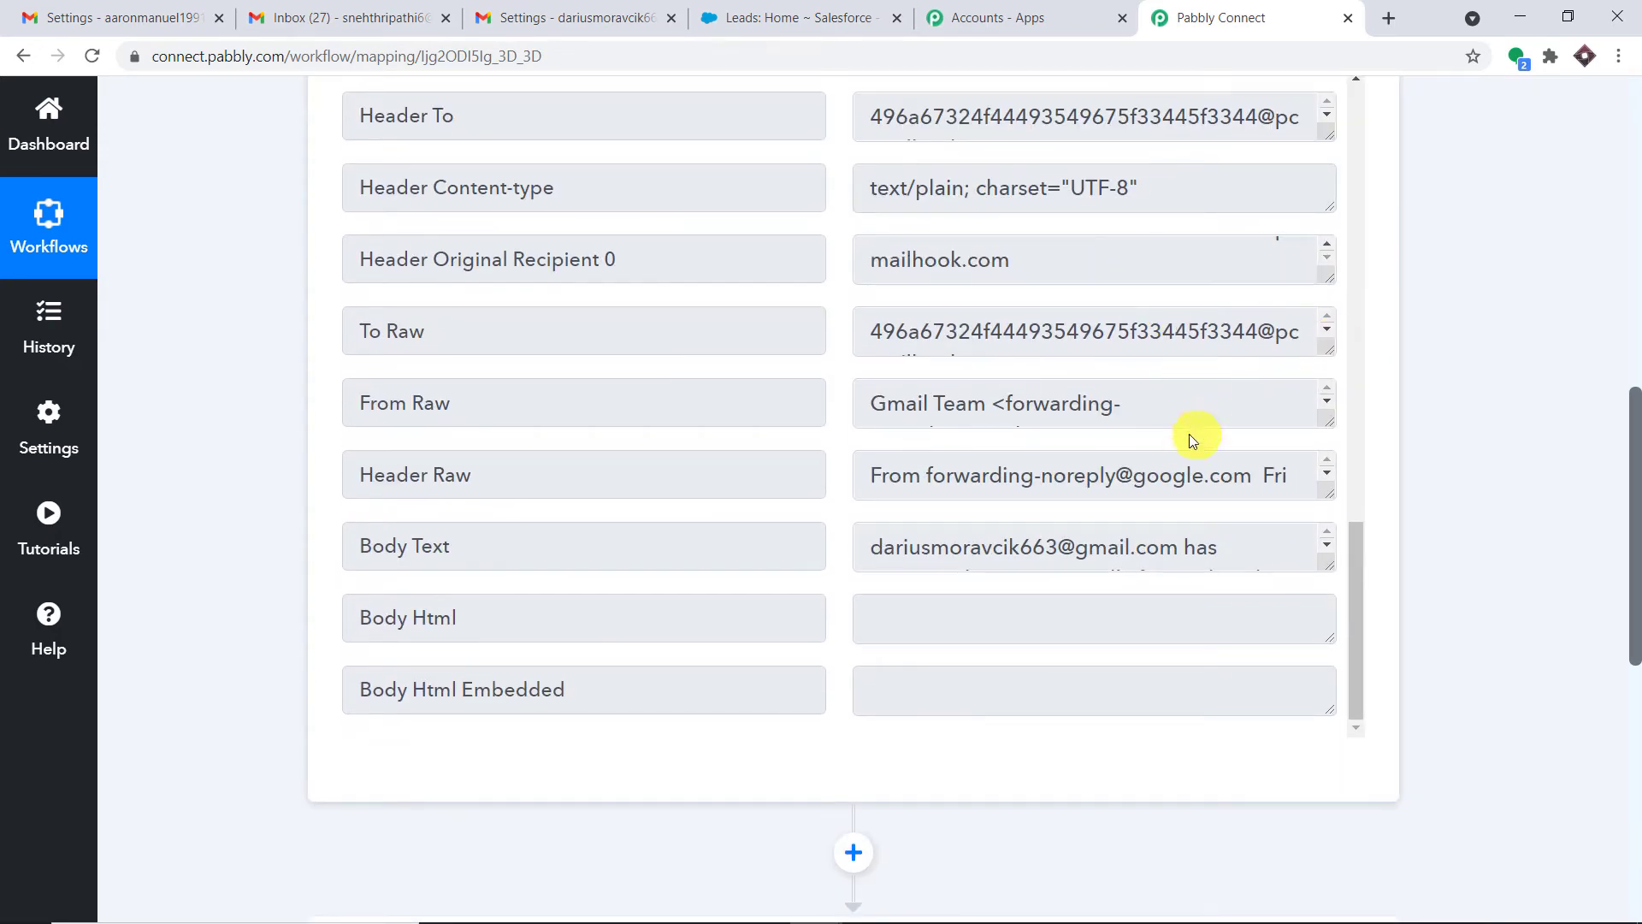
drag(1326, 565, 1347, 718)
scroll(1349, 721, down, 3)
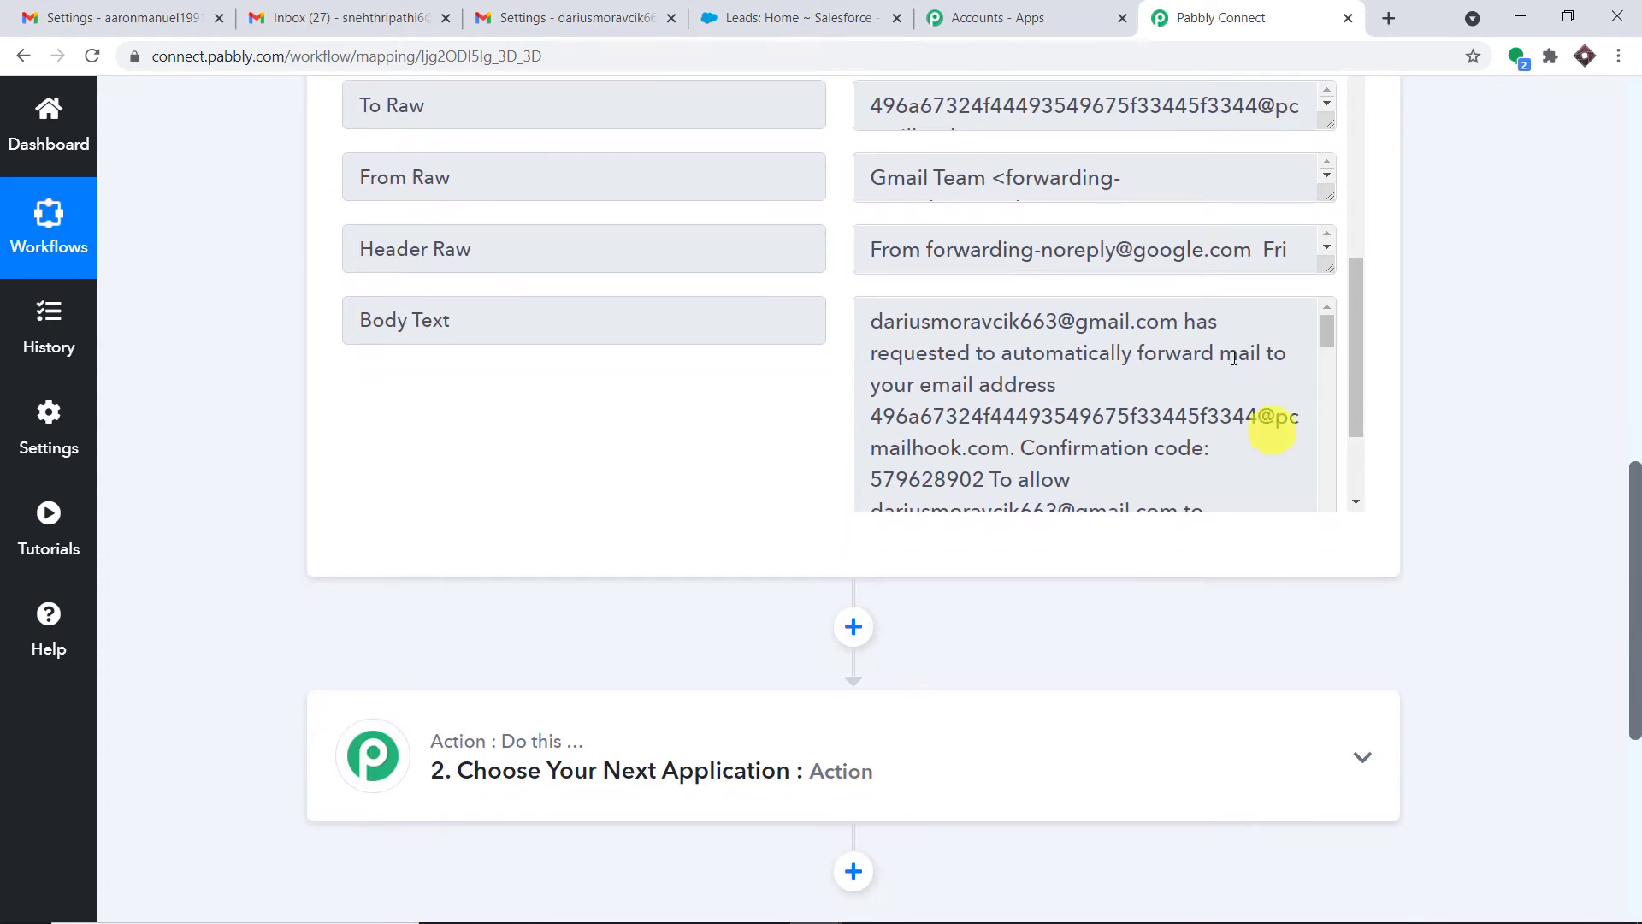
scroll(1283, 428, down, 1)
drag(991, 374, 873, 374)
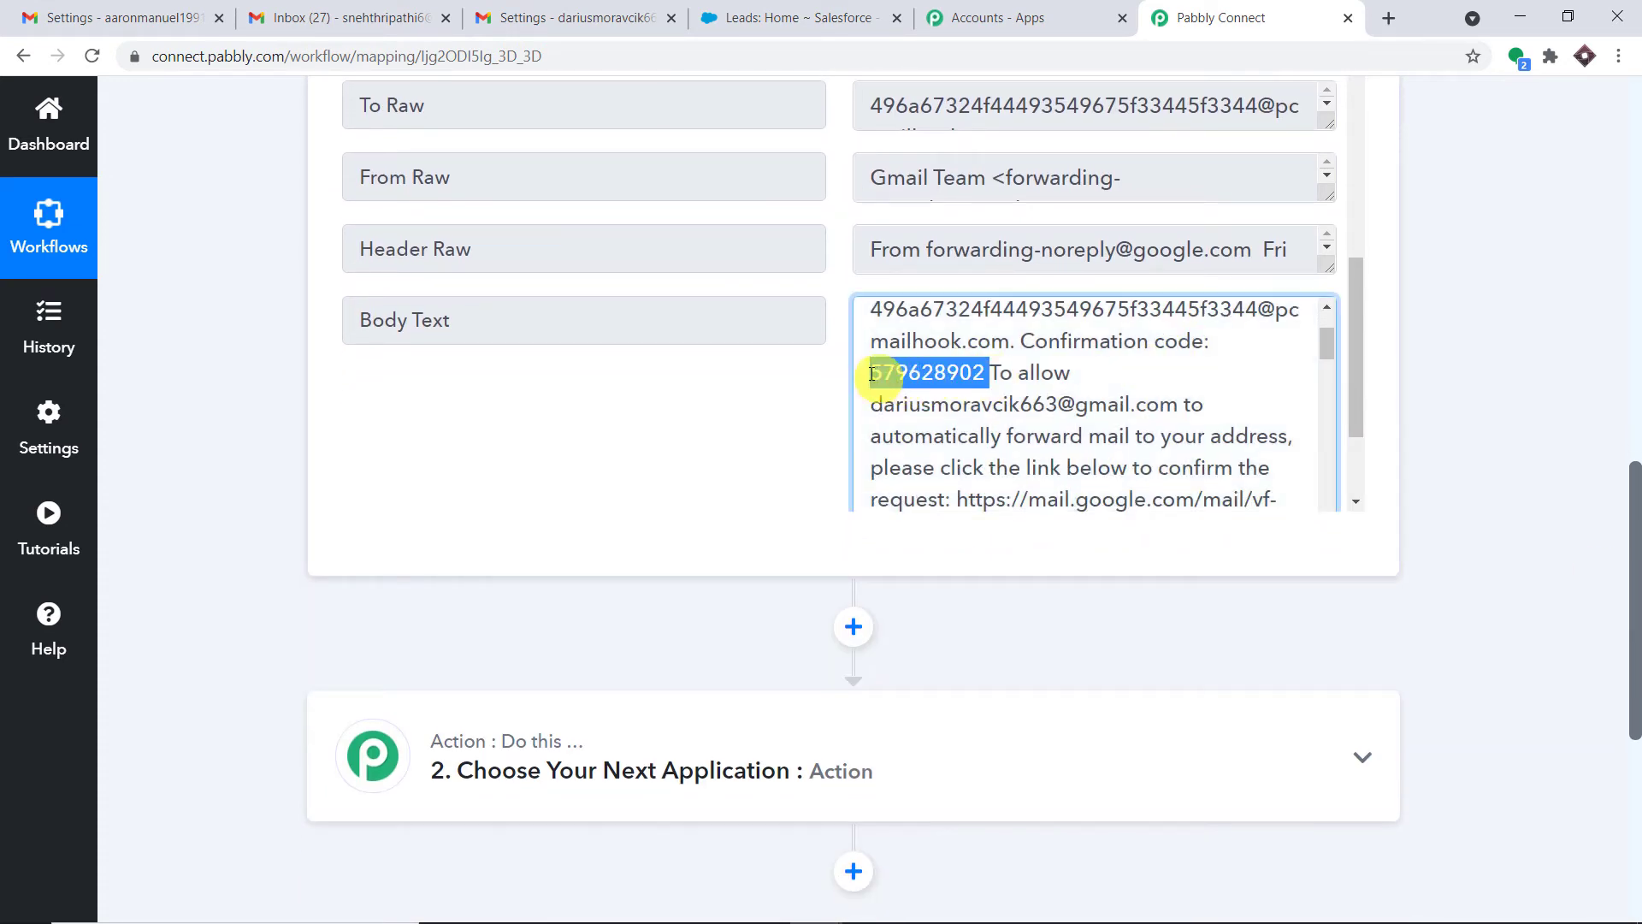
right_click(895, 375)
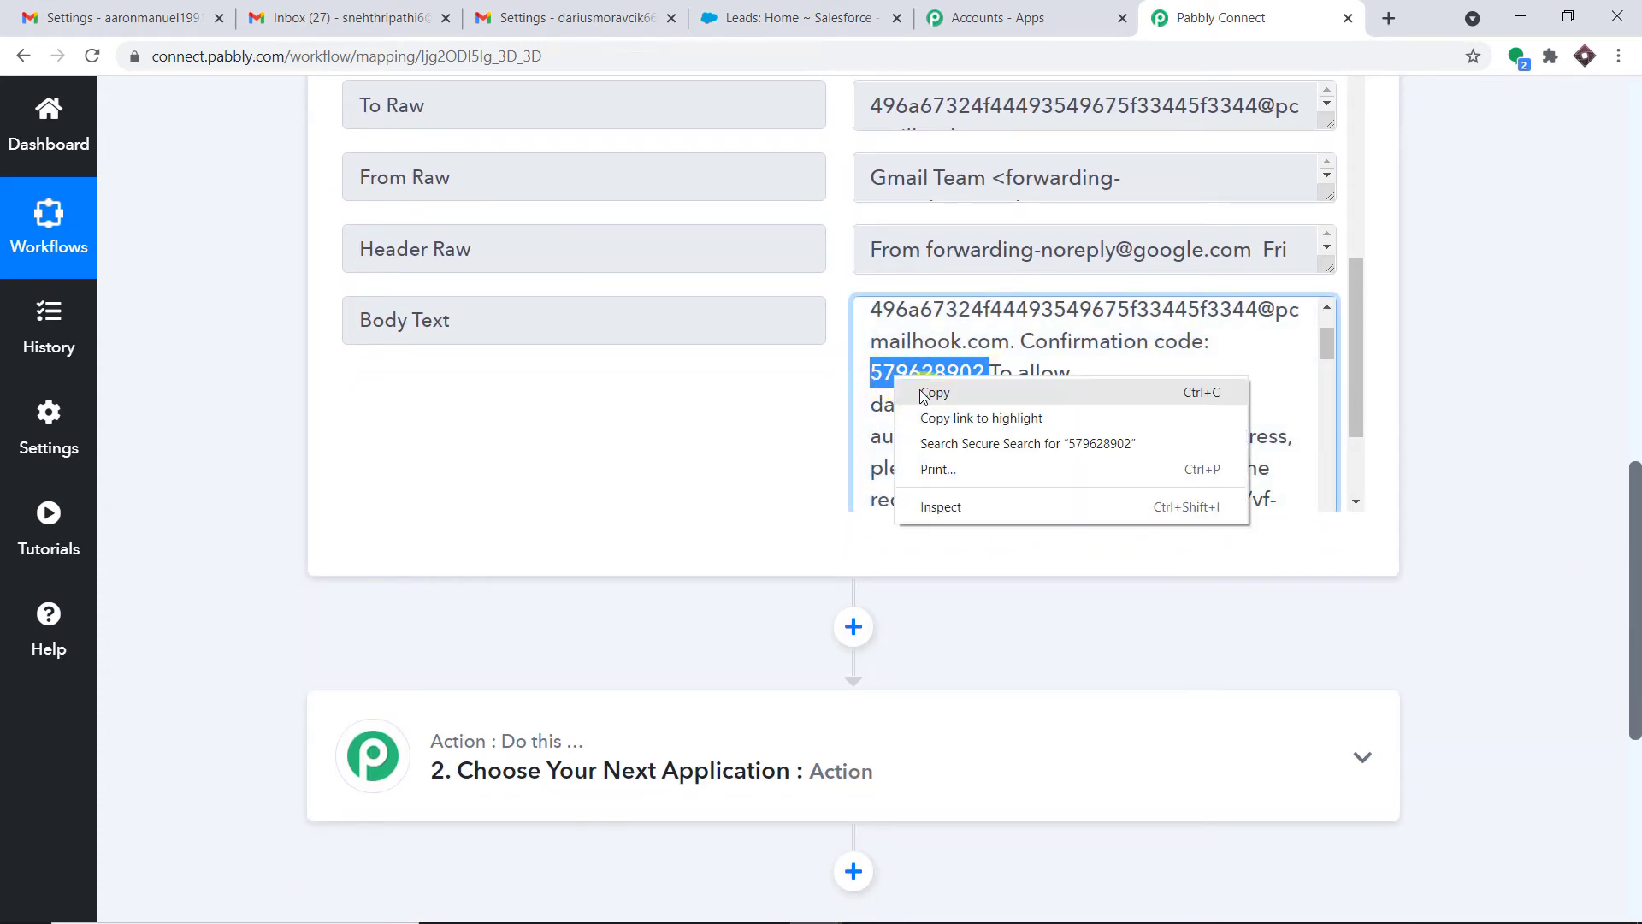
click(928, 396)
click(524, 10)
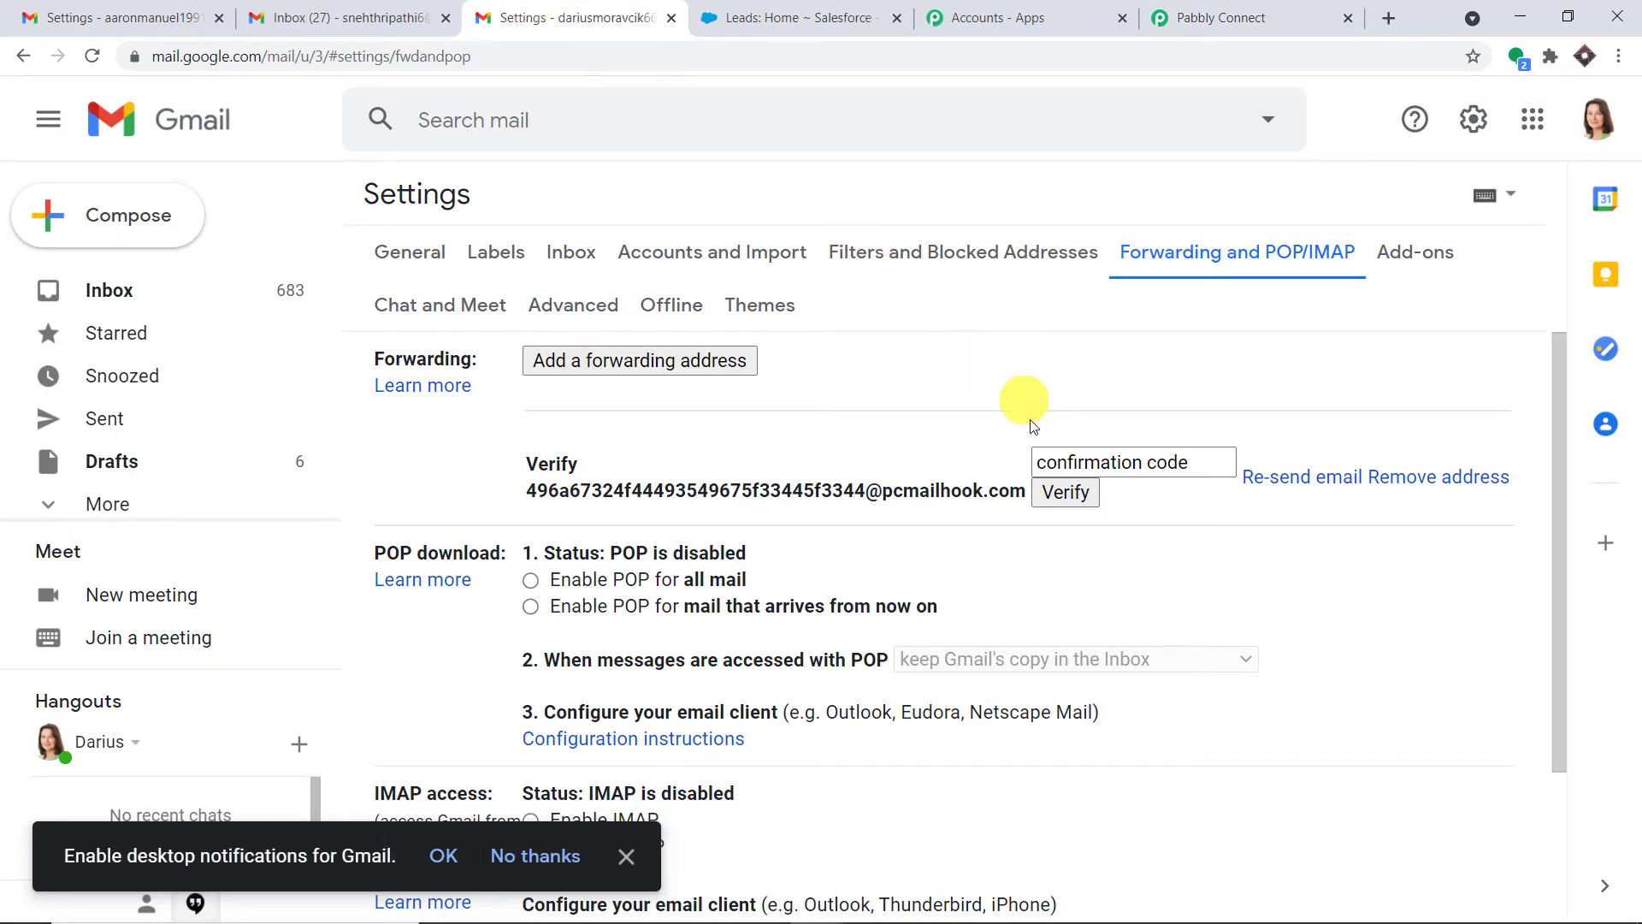
Paste the confirmation code and verify the mailhook forwarding address
click(1047, 463)
right_click(1050, 464)
click(1110, 630)
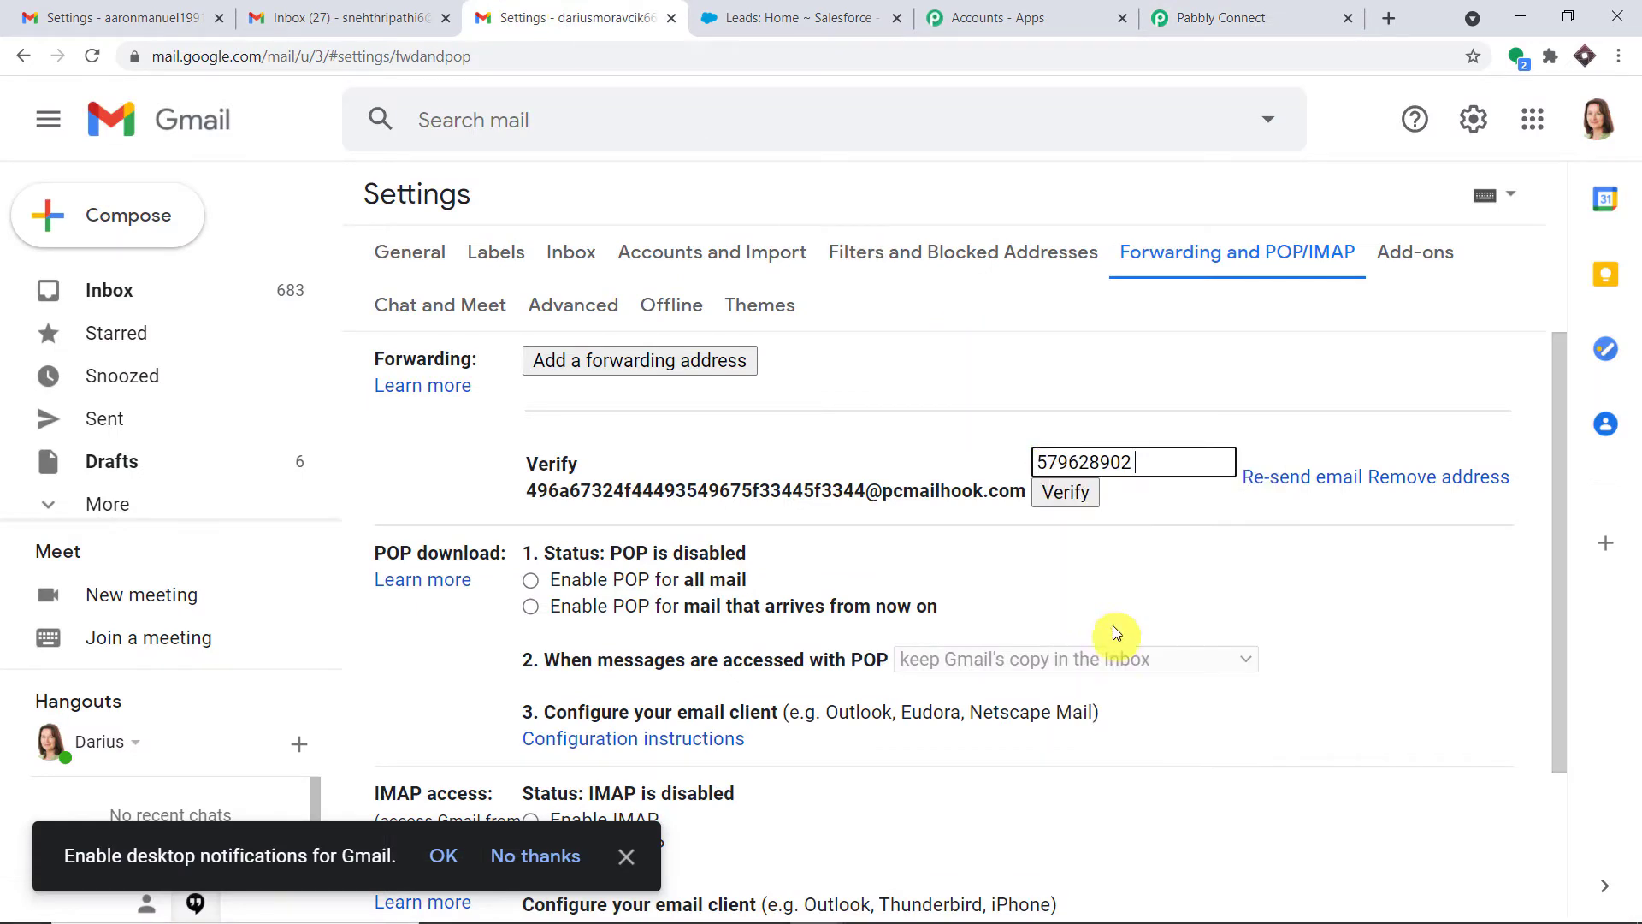
click(1082, 505)
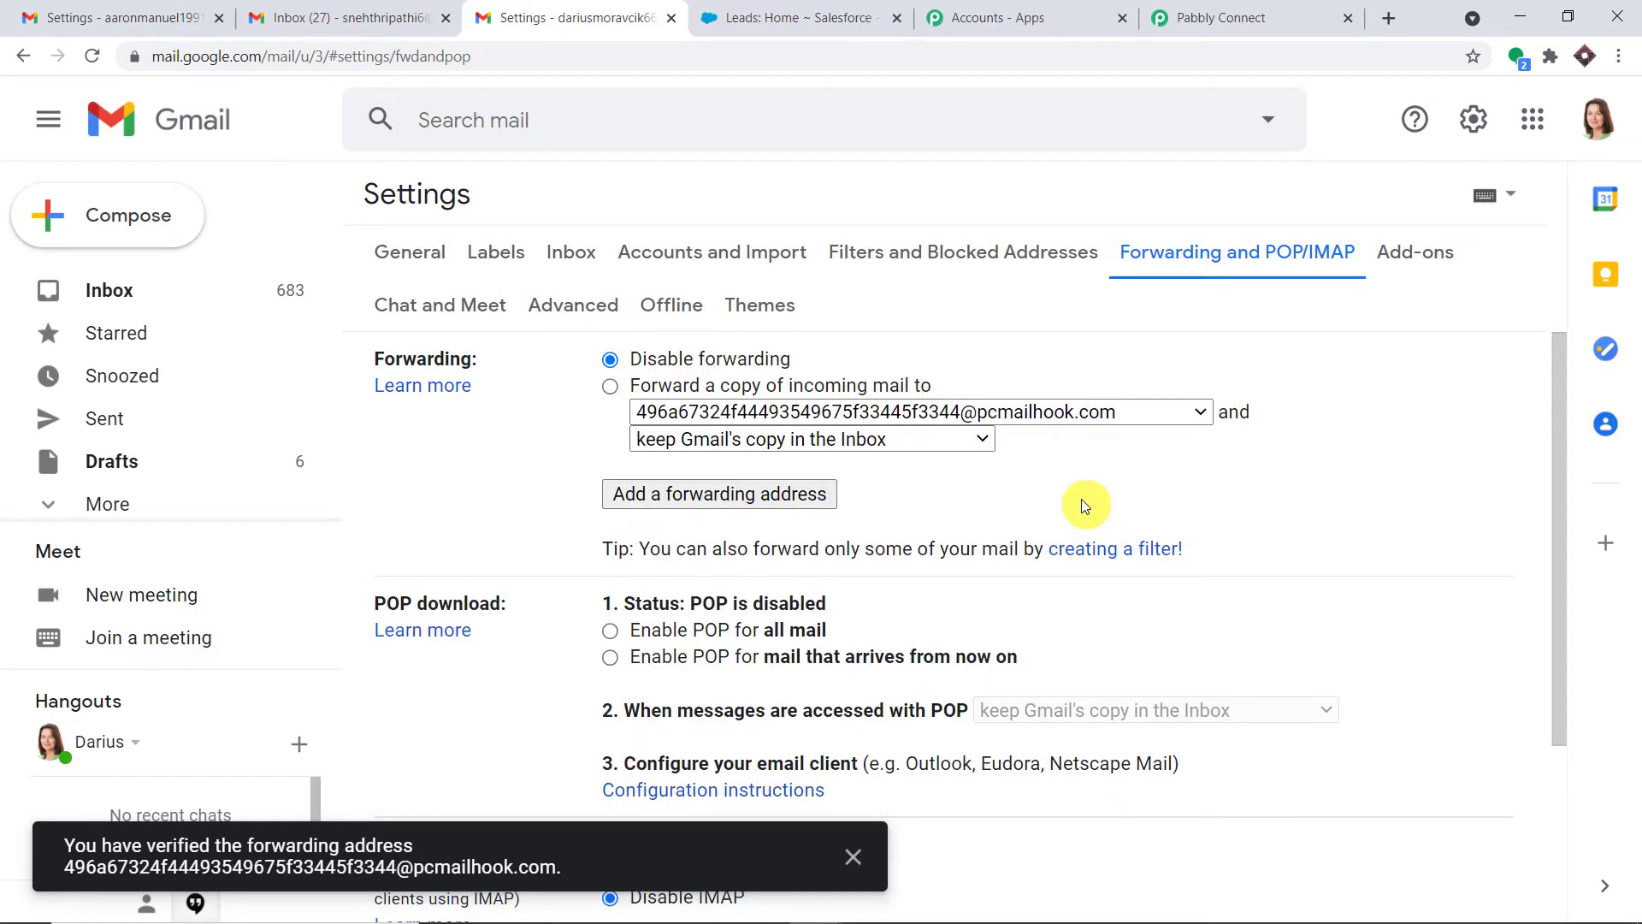
Turn on 'Forward a copy of incoming mail to' the mailhook address and save changes
click(612, 390)
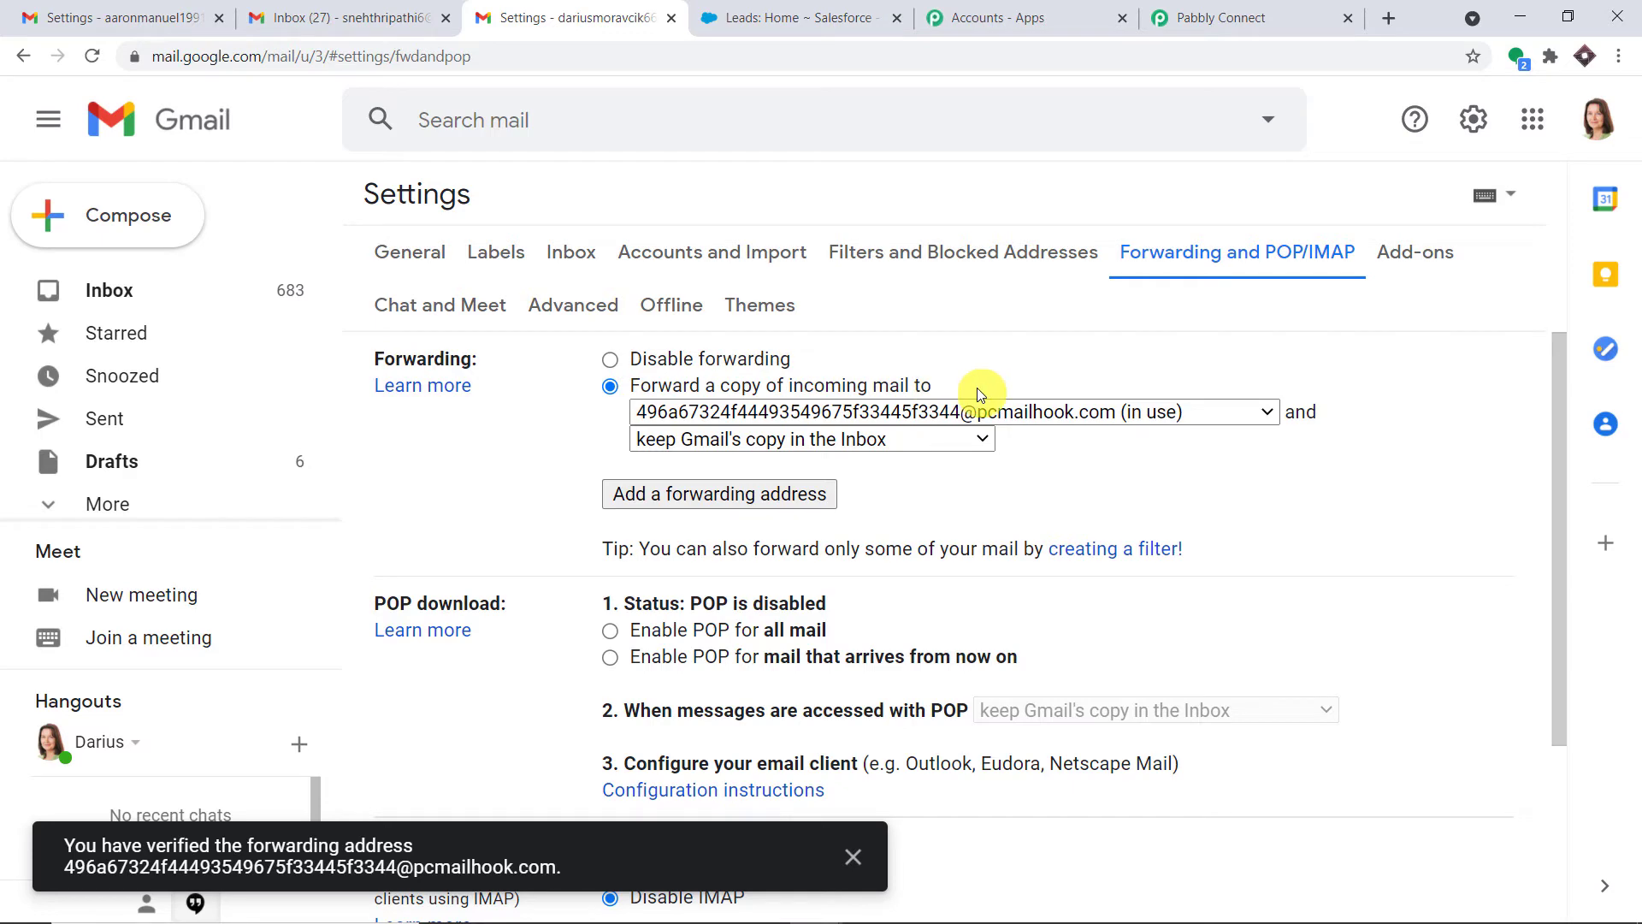
scroll(1343, 530, down, 3)
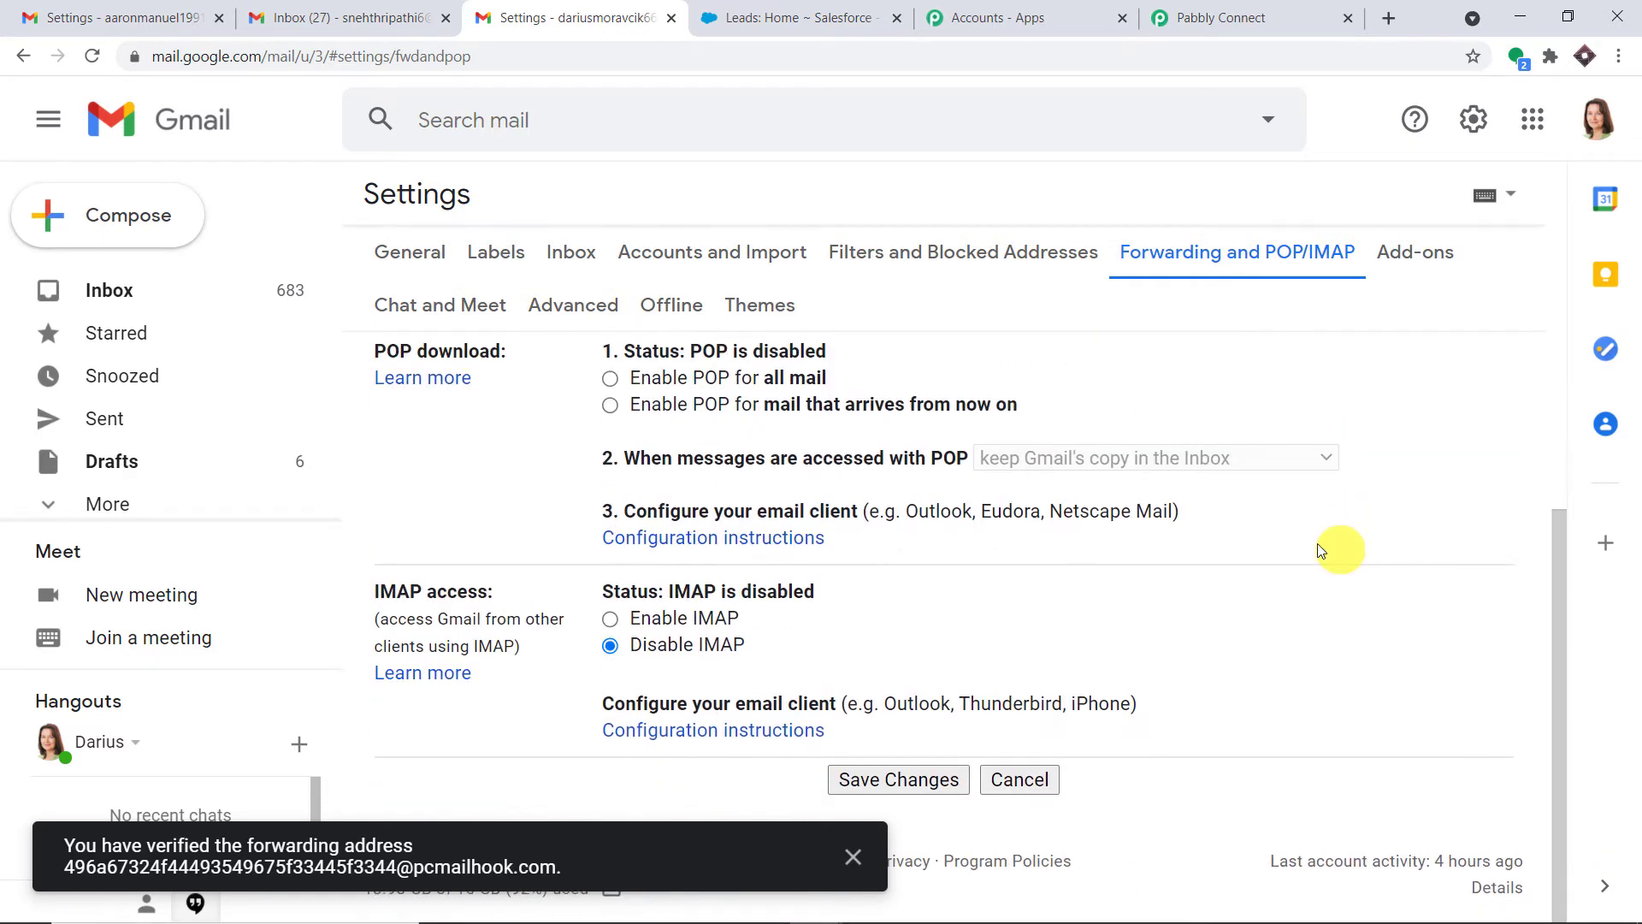
click(924, 787)
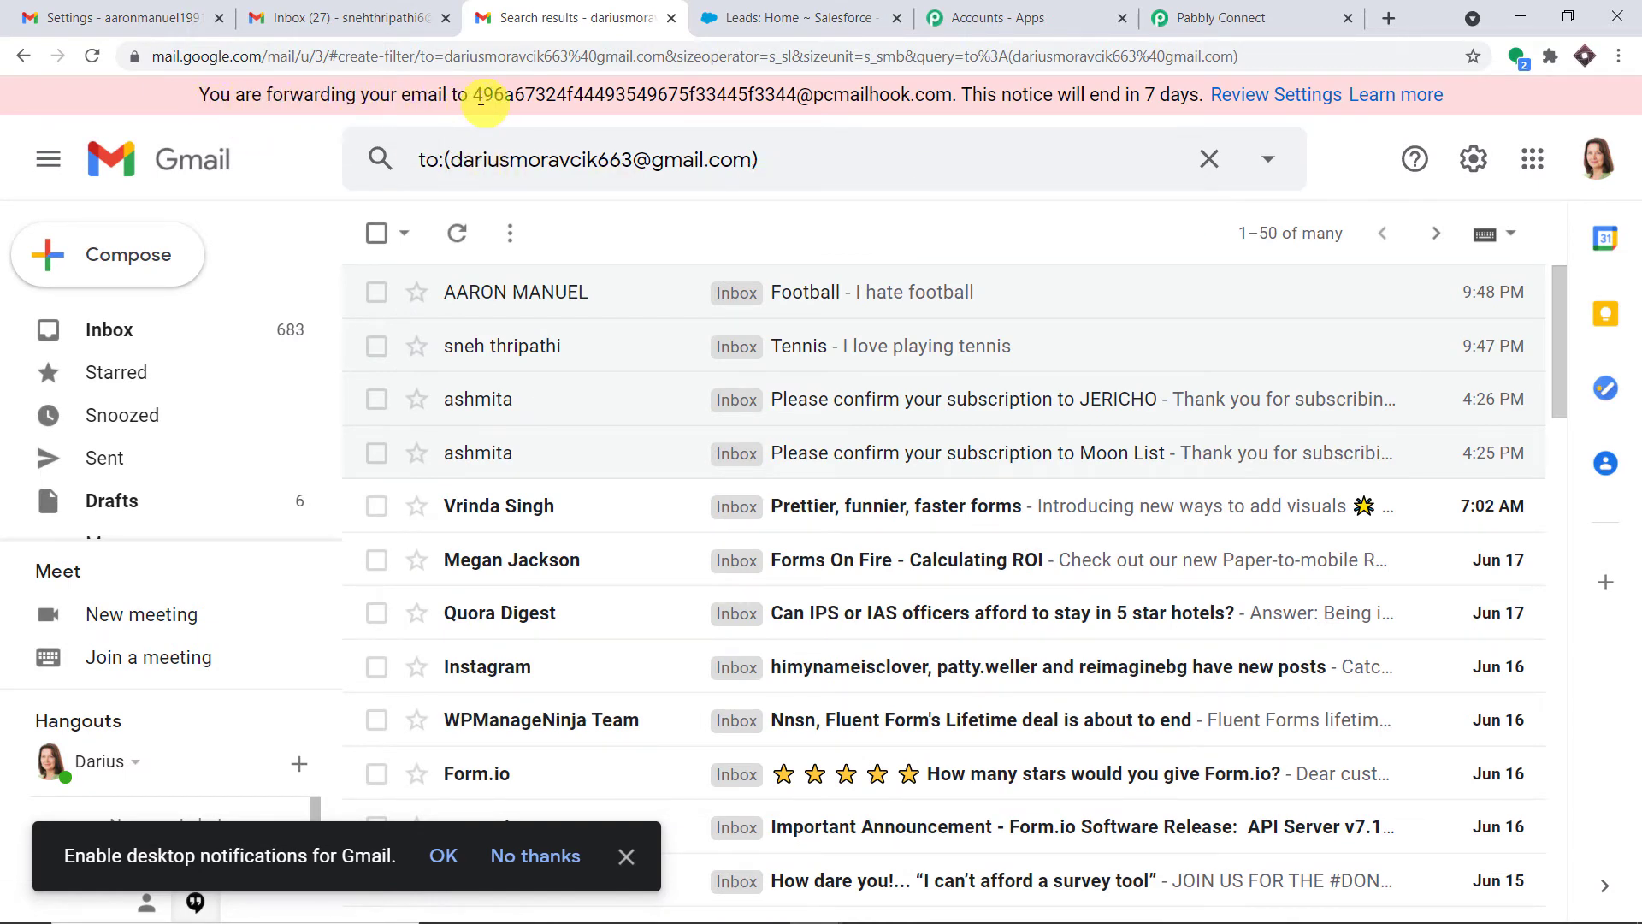
drag(476, 96, 975, 114)
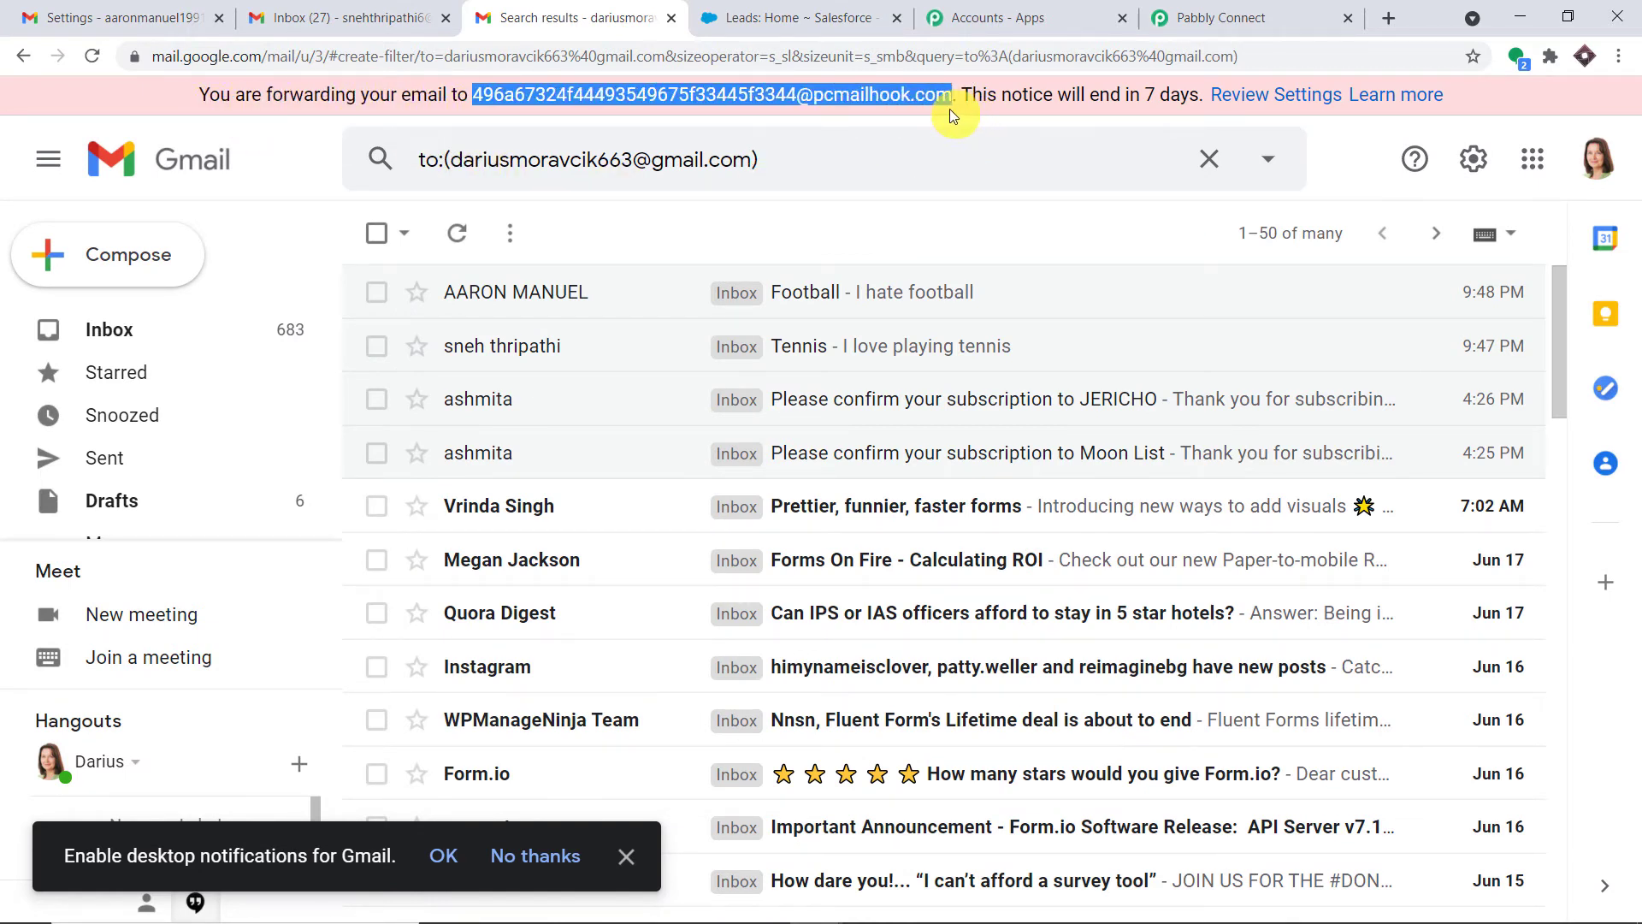
click(1596, 159)
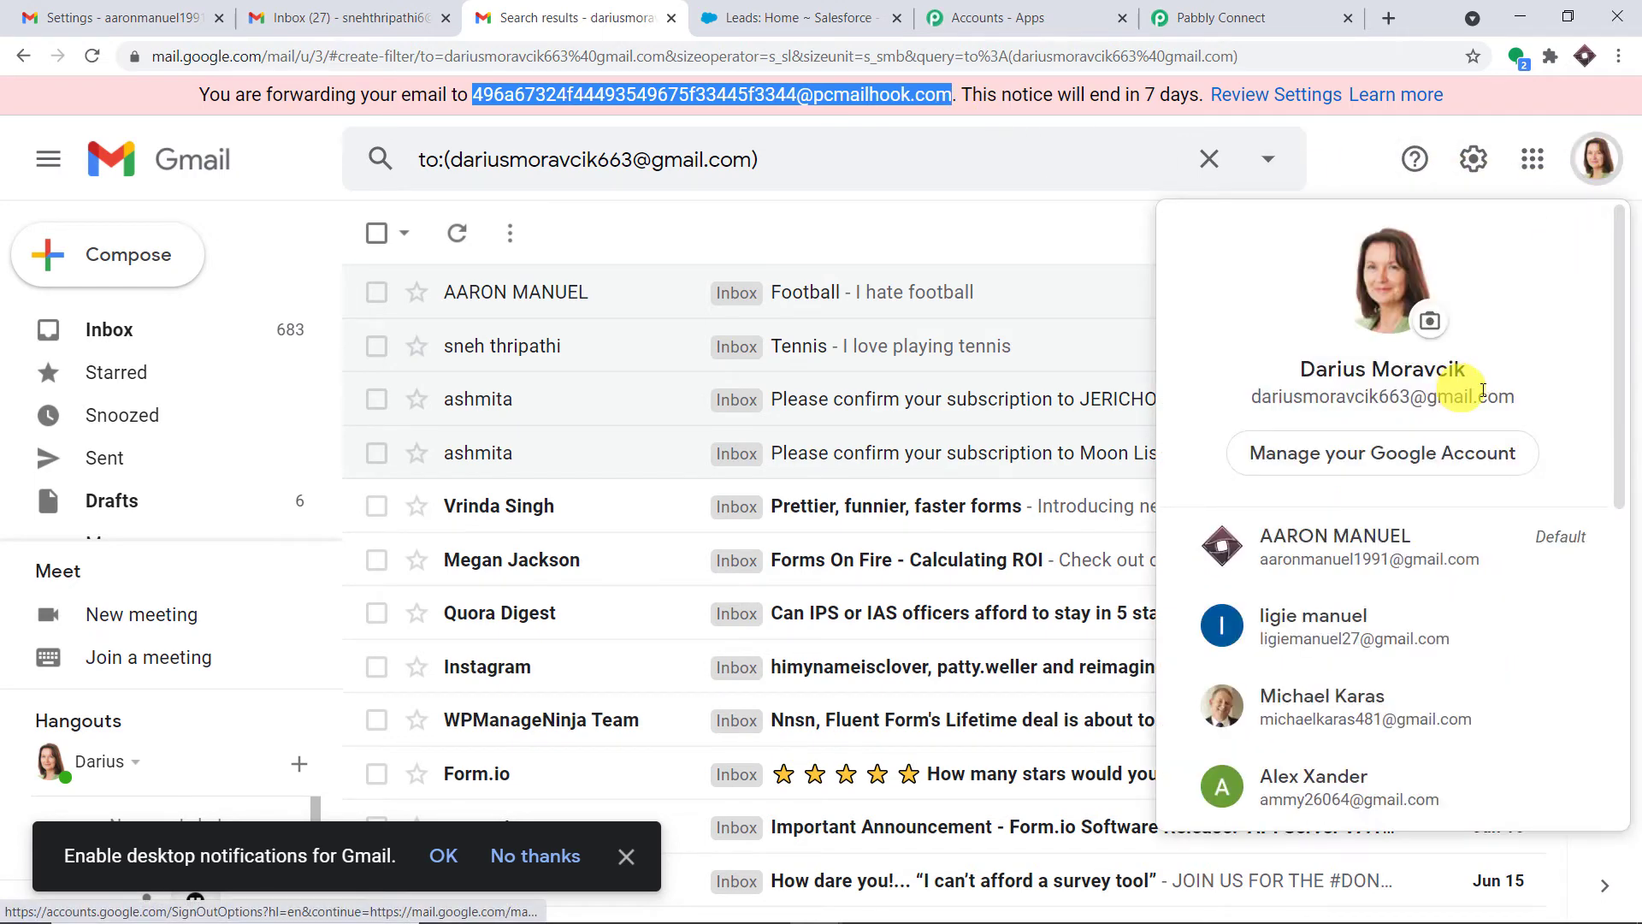
drag(1521, 398, 1251, 400)
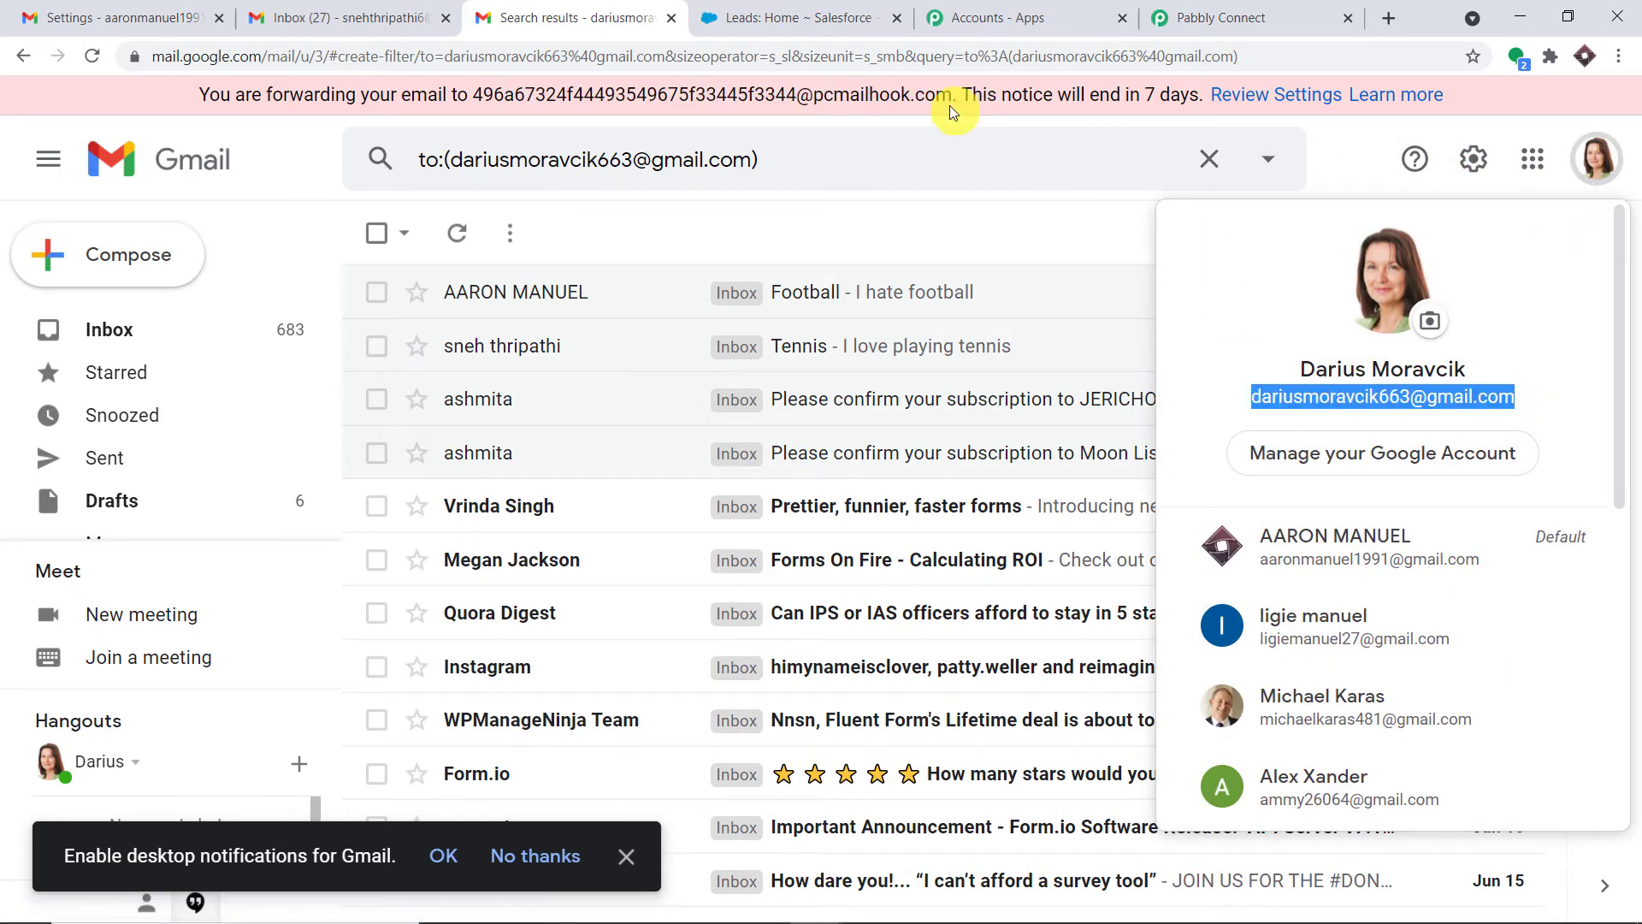
drag(952, 96, 463, 101)
click(1331, 14)
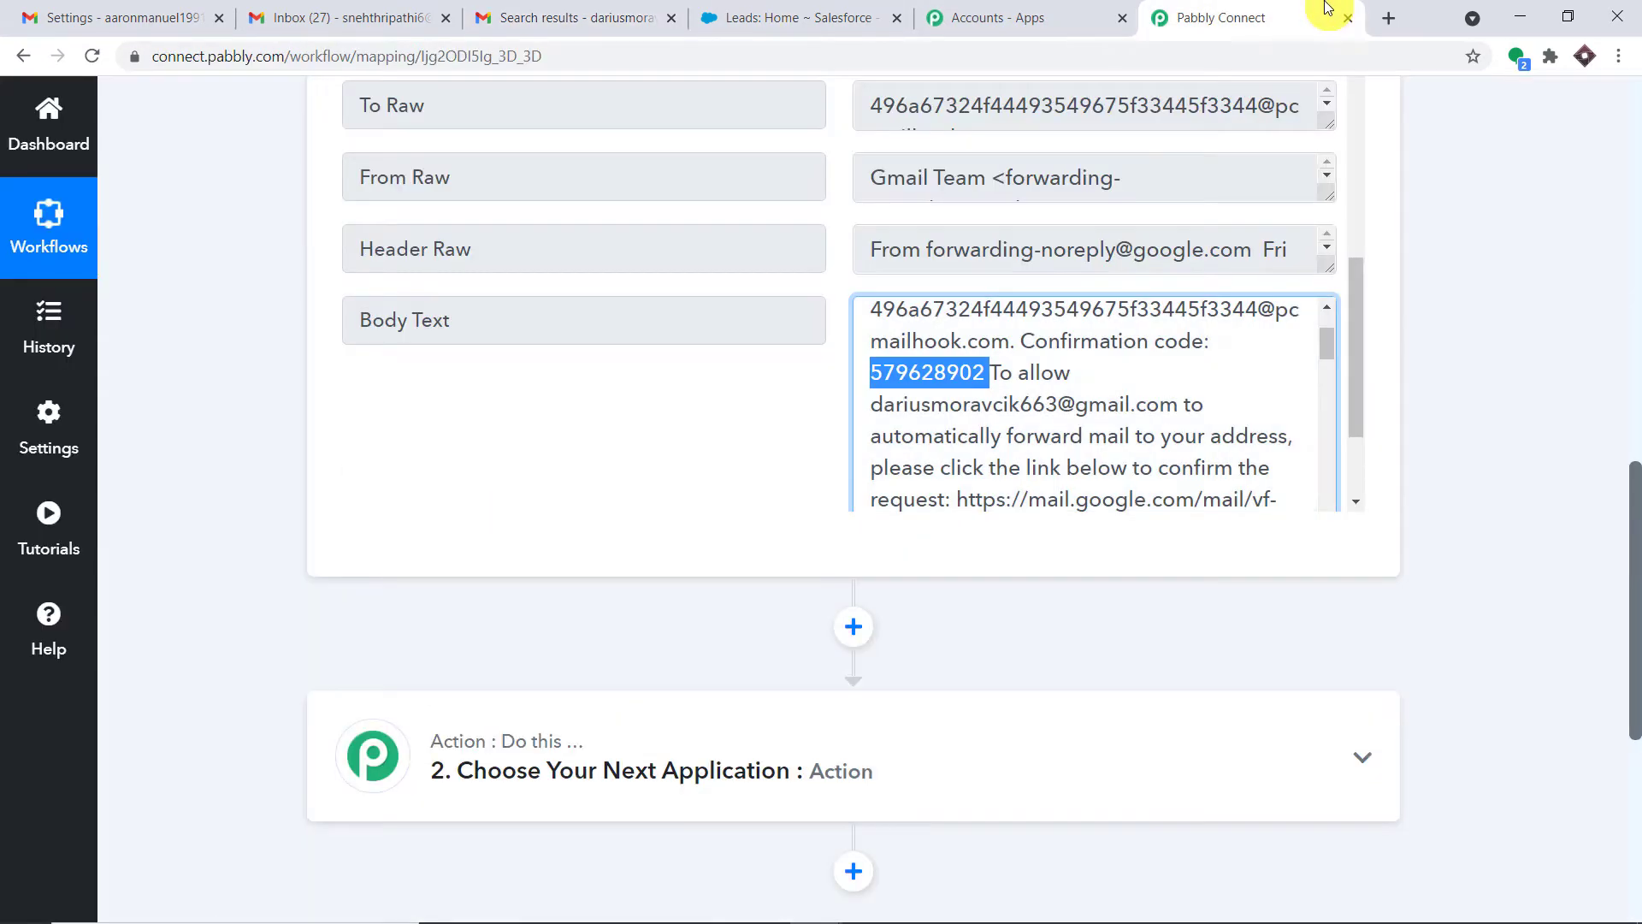
Re-capture the Email Parser response in Pabbly, confirming with Yes
click(1631, 271)
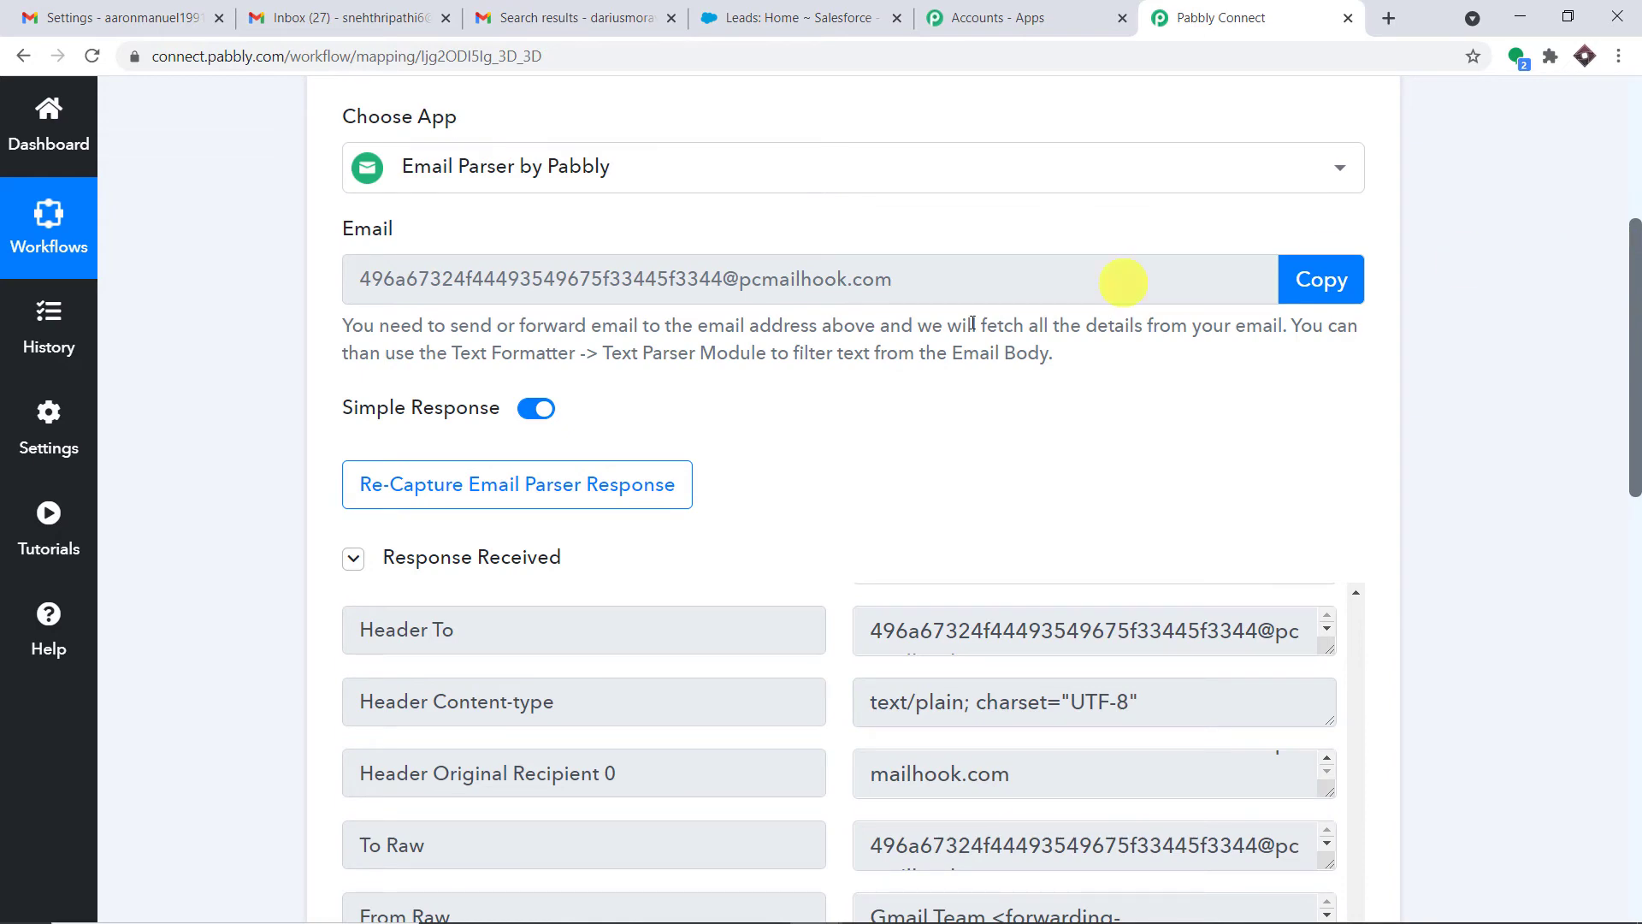
click(621, 500)
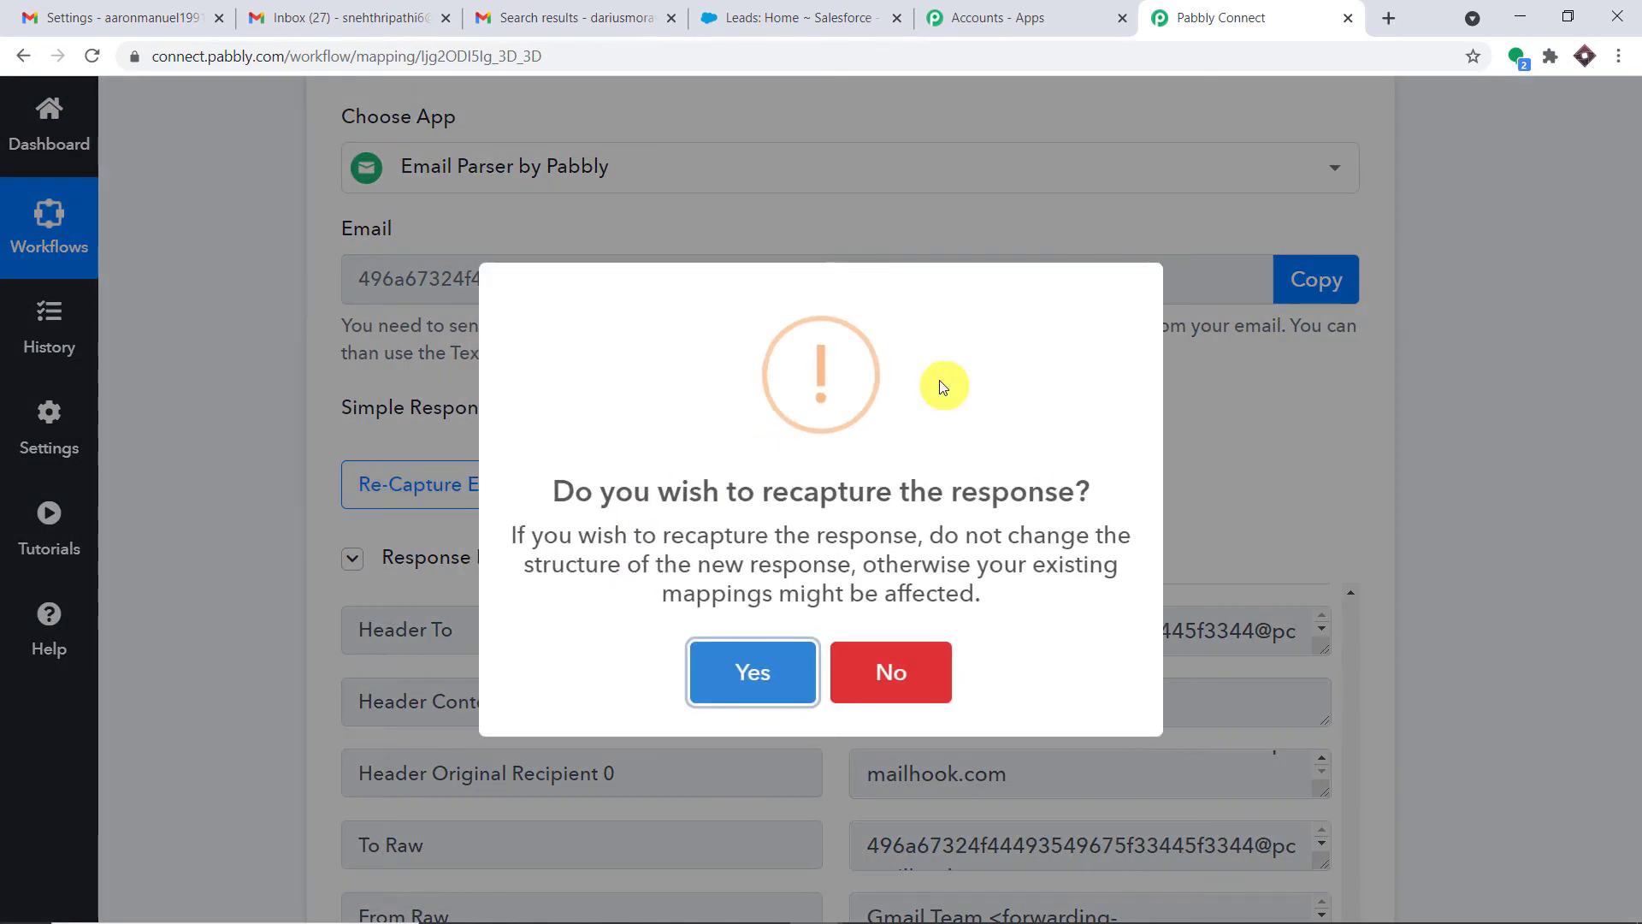
click(776, 686)
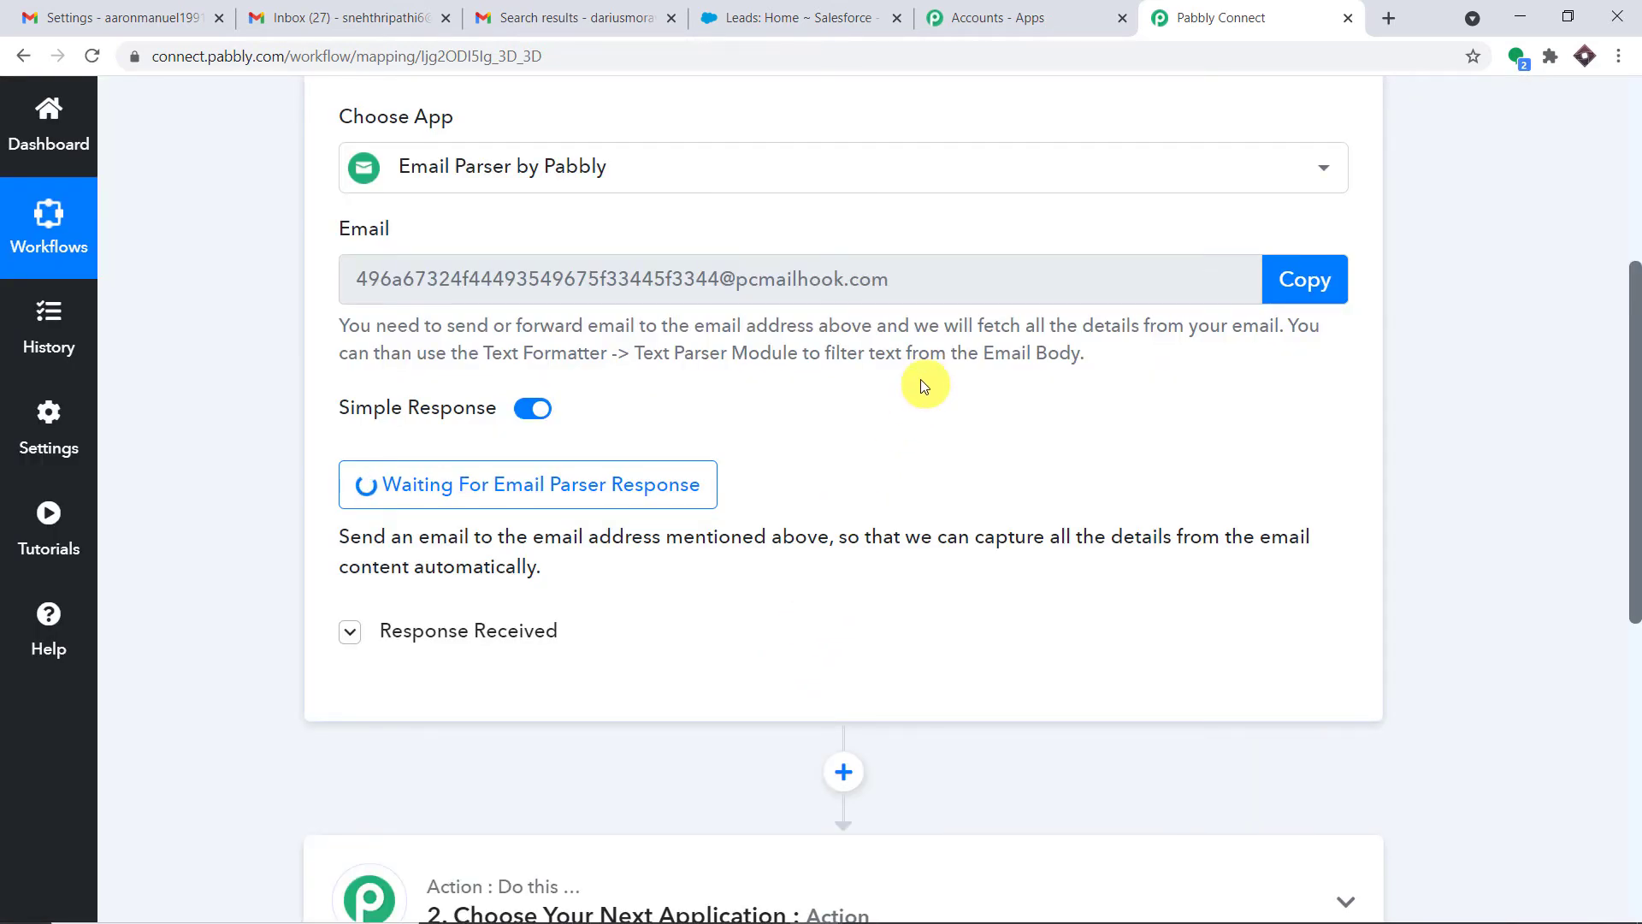
click(313, 9)
Switch to the second Gmail account and start a new email
click(1584, 124)
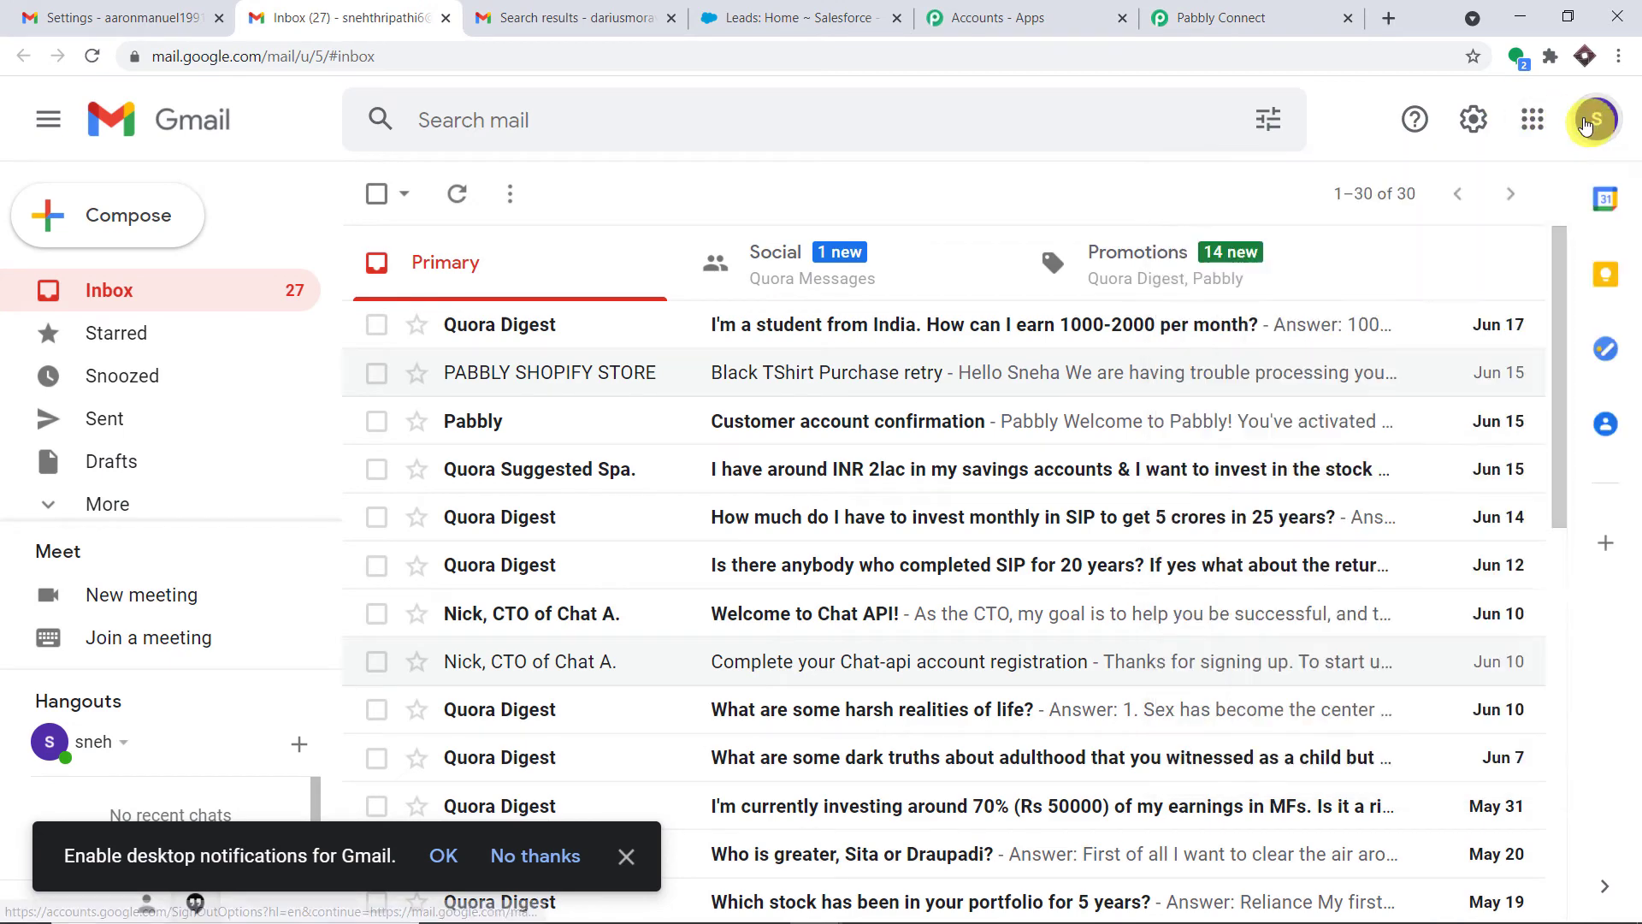
click(1584, 124)
scroll(1445, 385, down, 5)
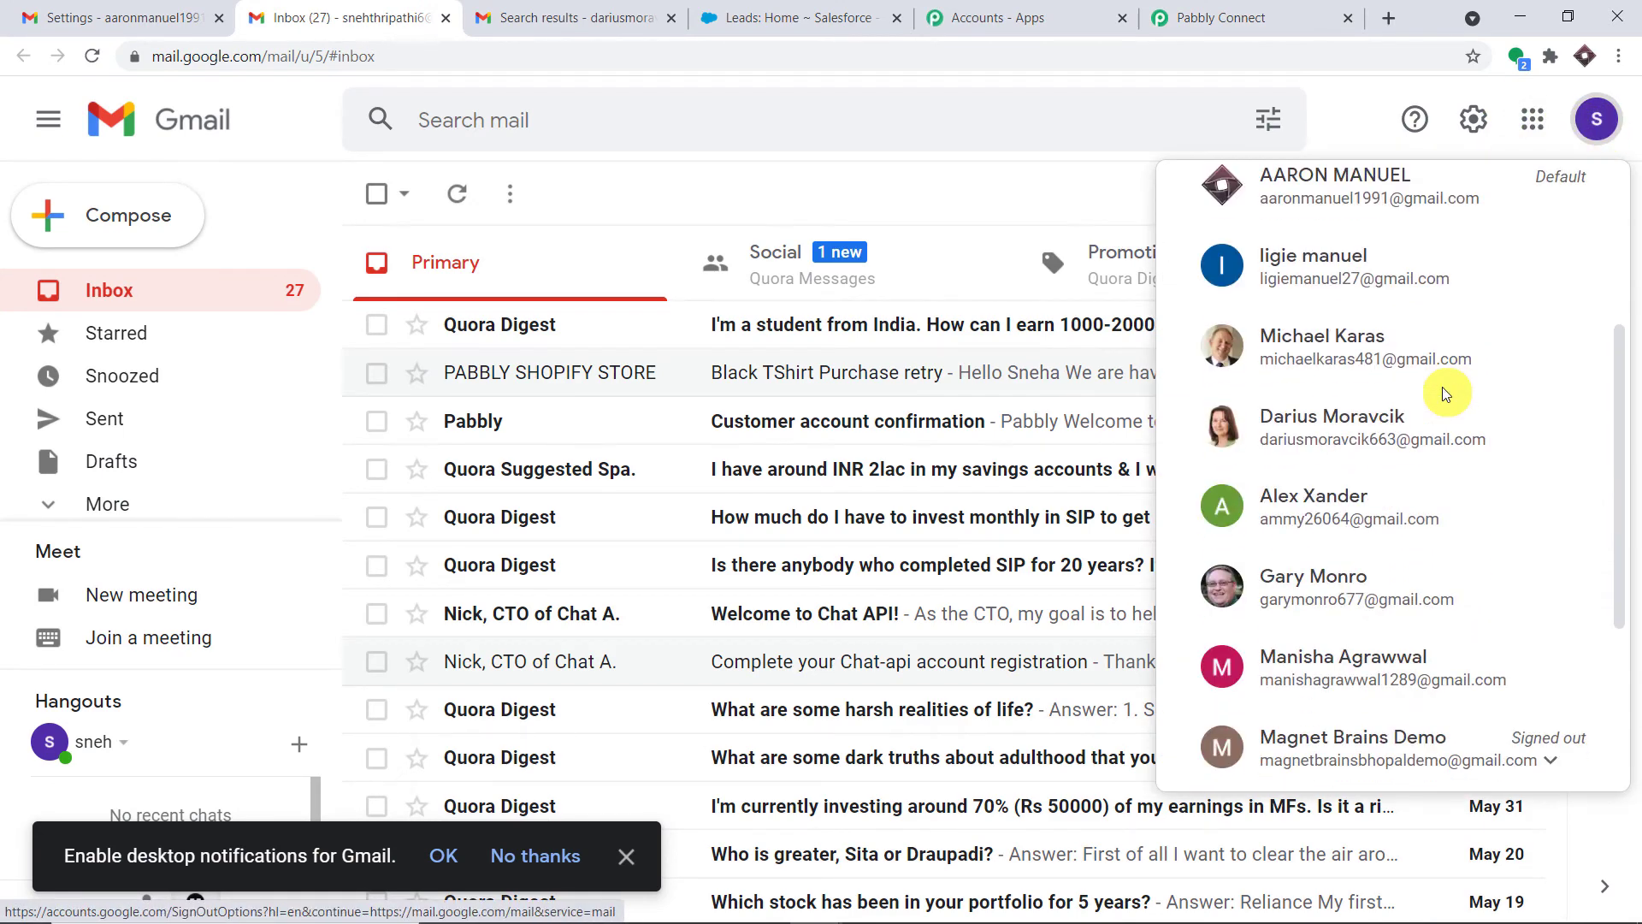
scroll(1444, 417, down, 2)
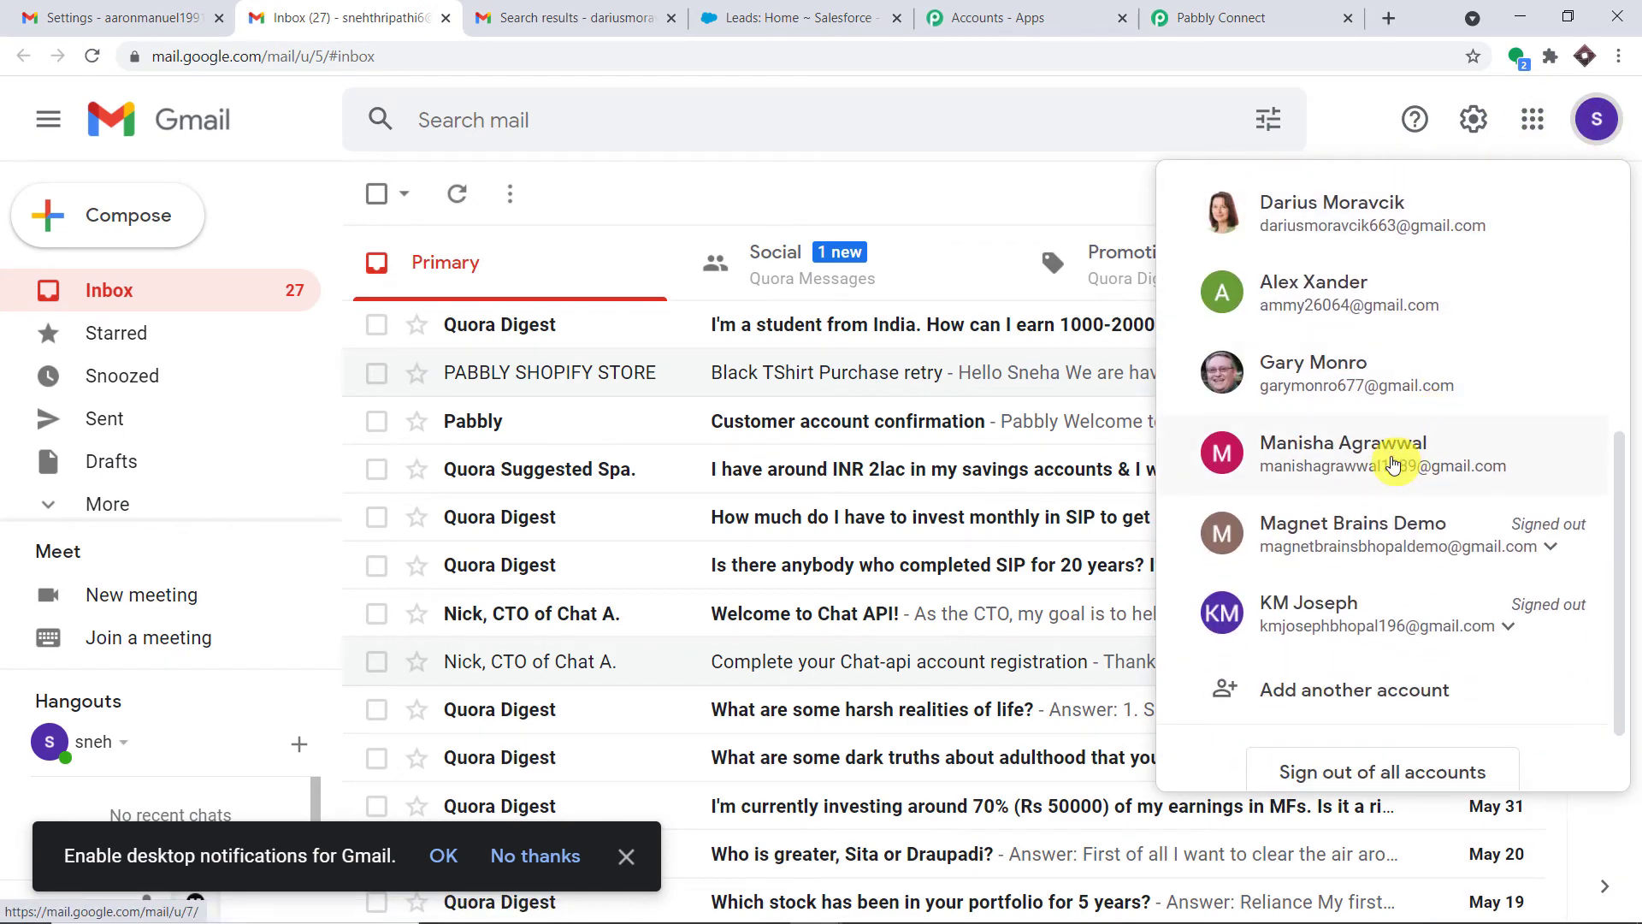
click(1393, 463)
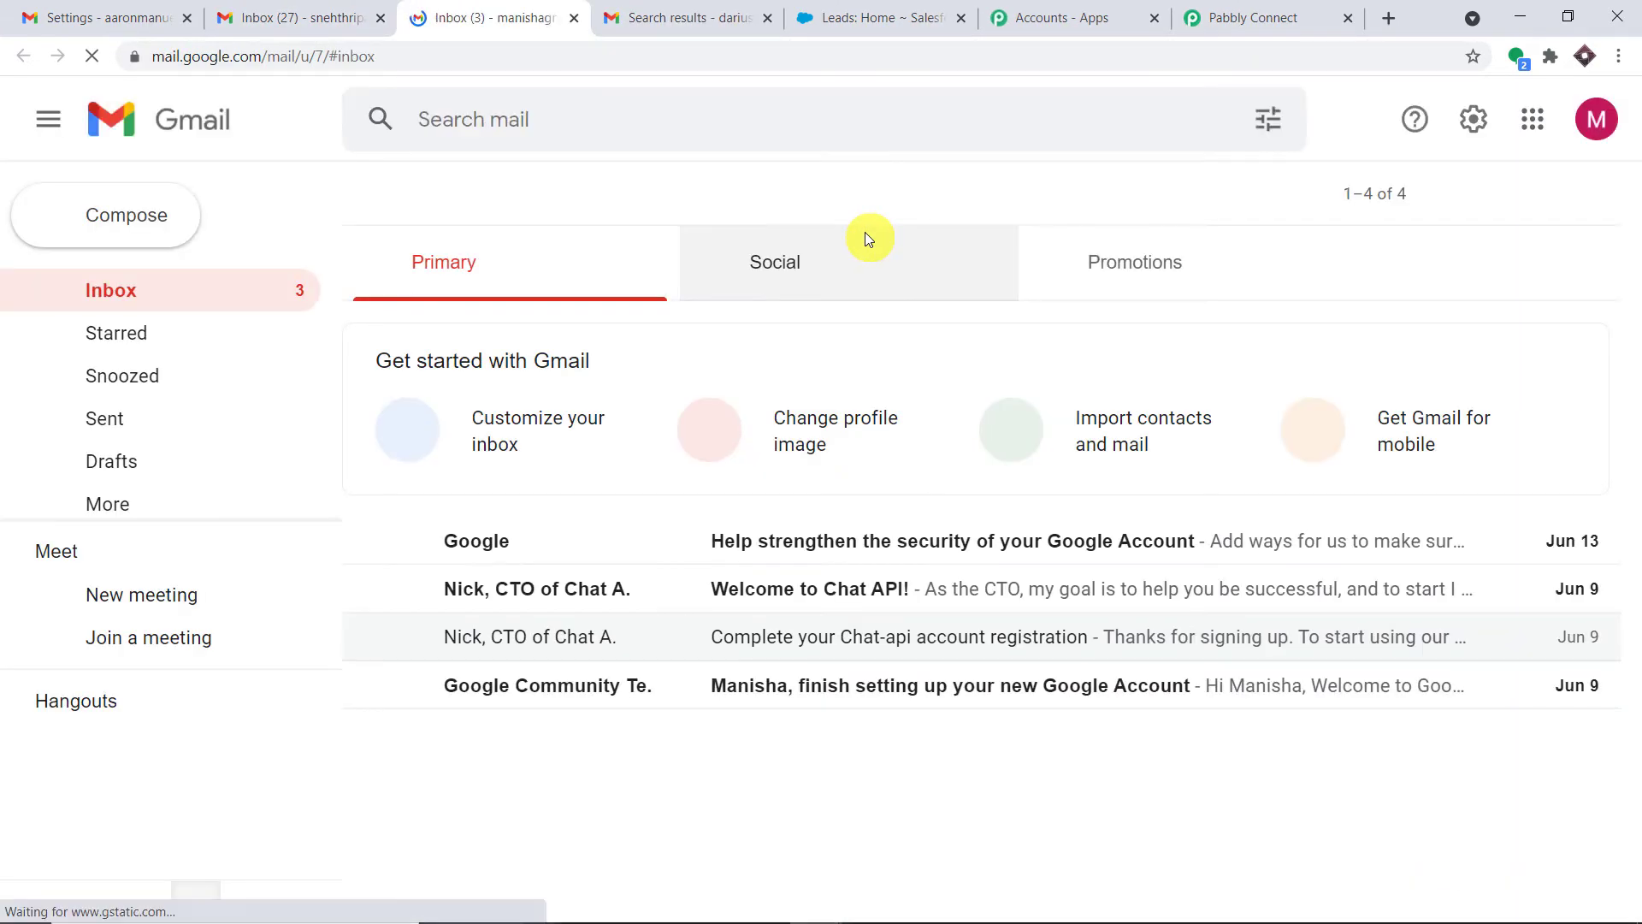
click(105, 219)
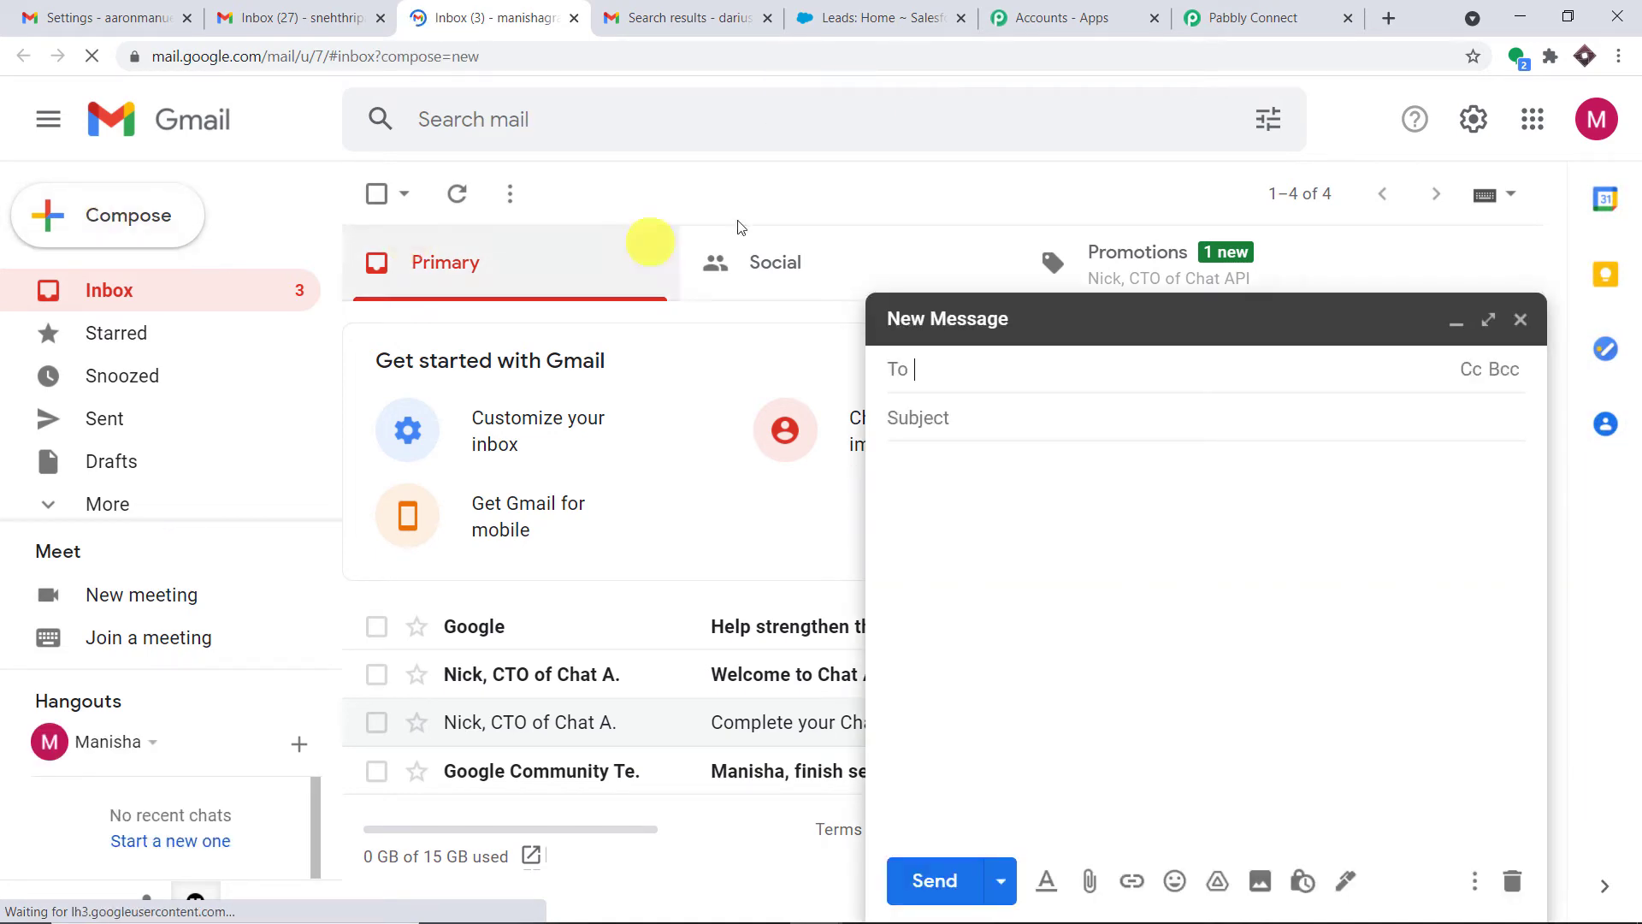
Send the 'Badminton' email saying 'I love badminton' to the forwarding account's address
click(774, 8)
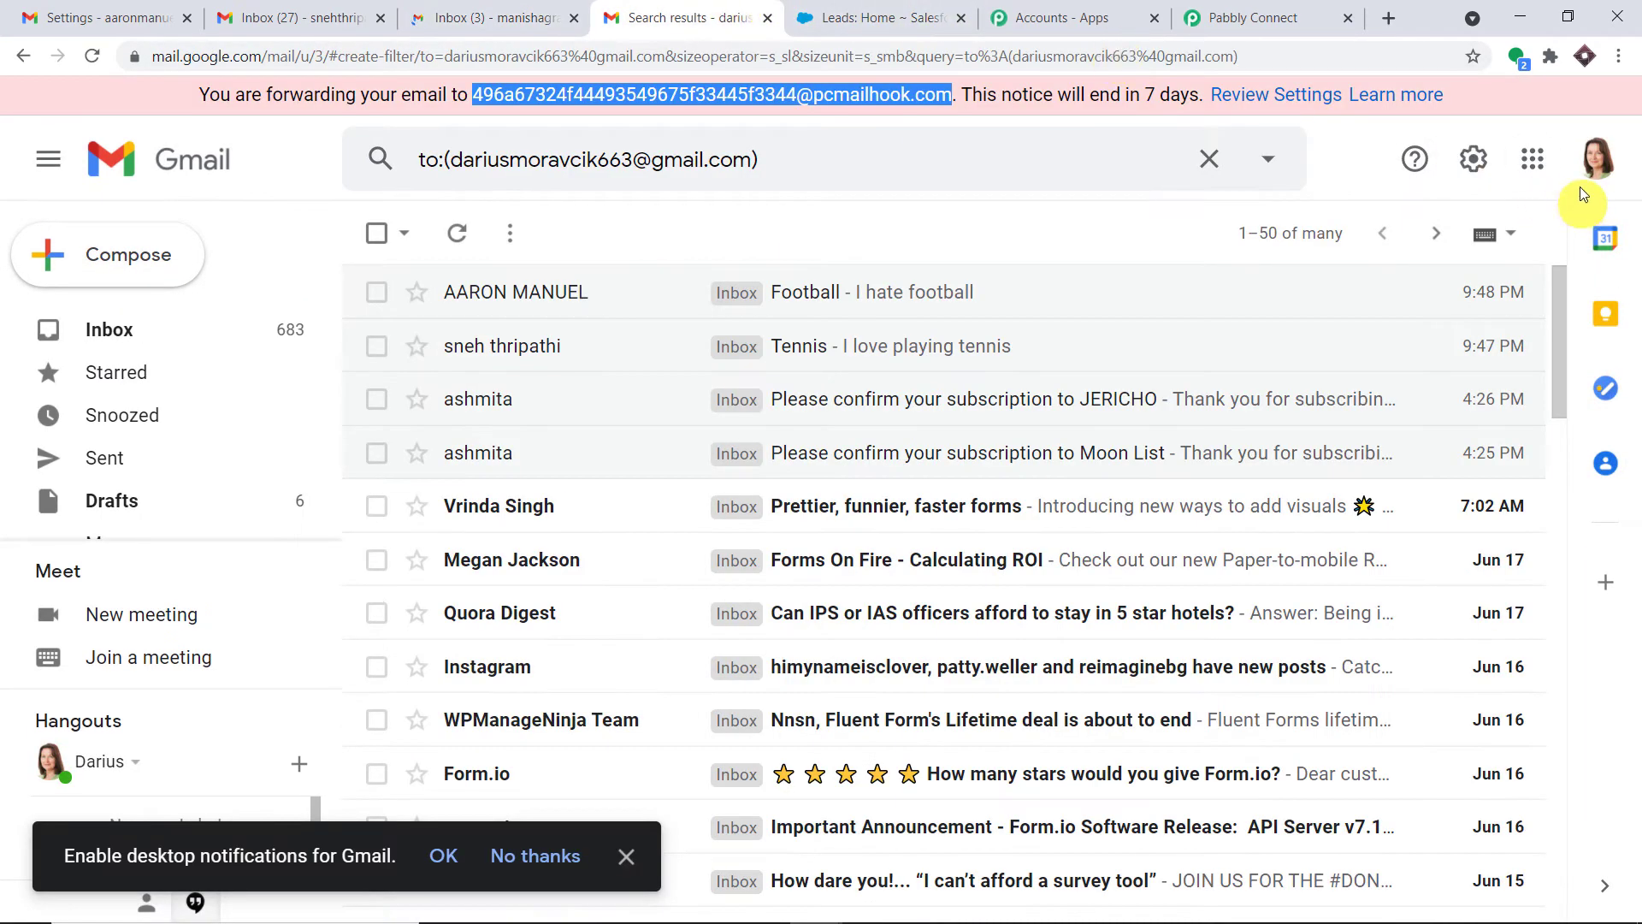
click(1596, 159)
drag(1515, 395, 1246, 407)
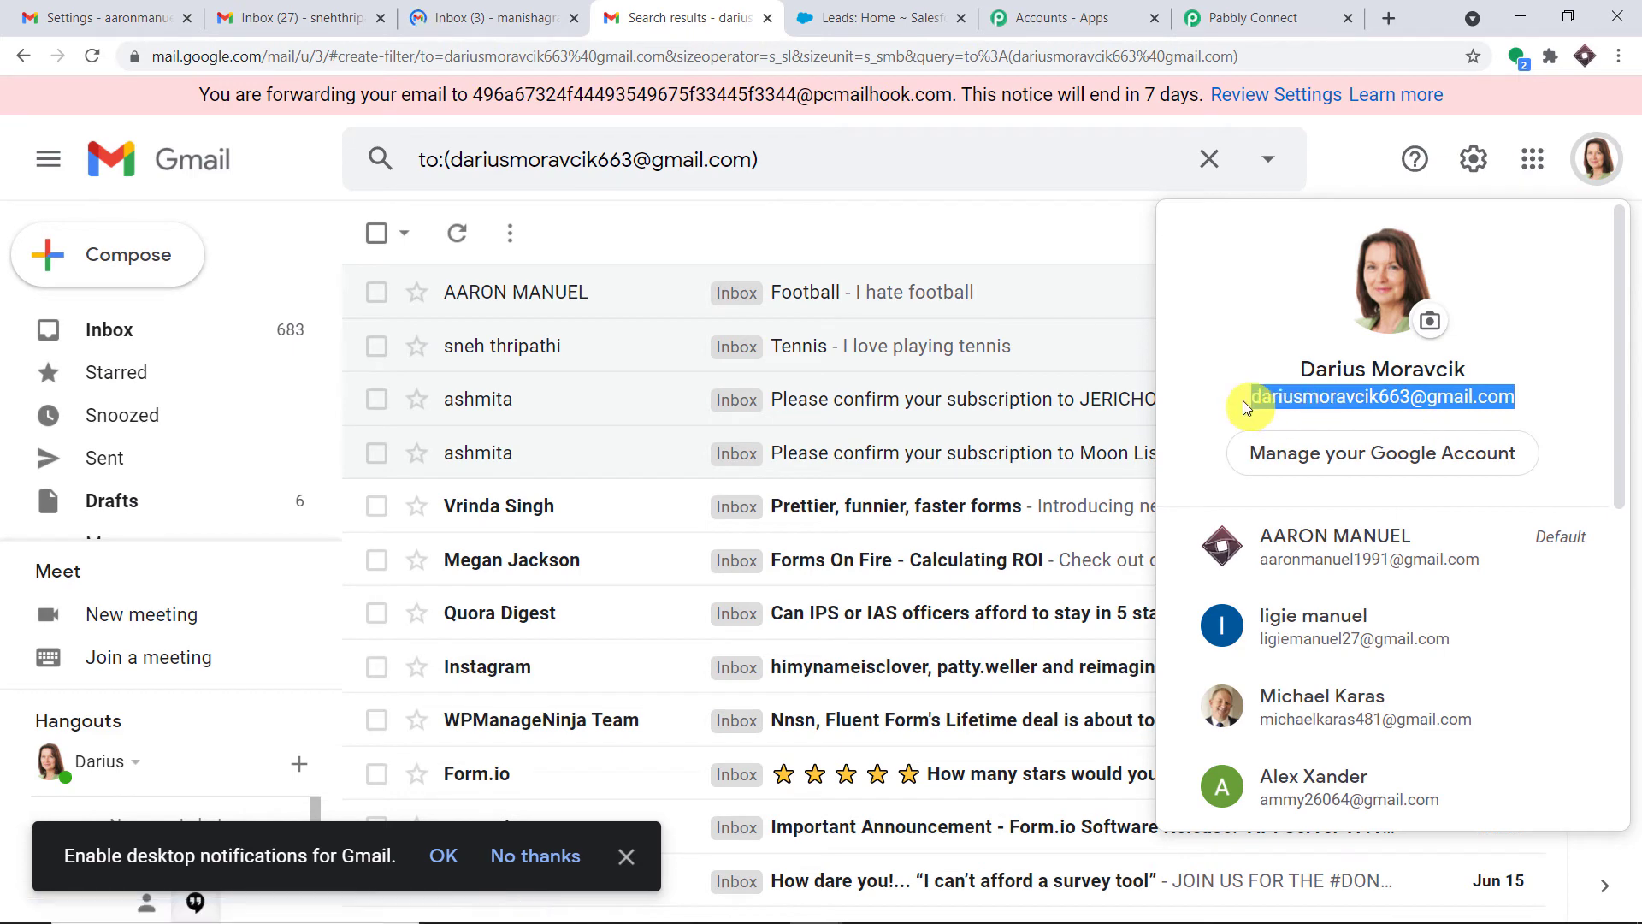
right_click(1301, 406)
click(1315, 423)
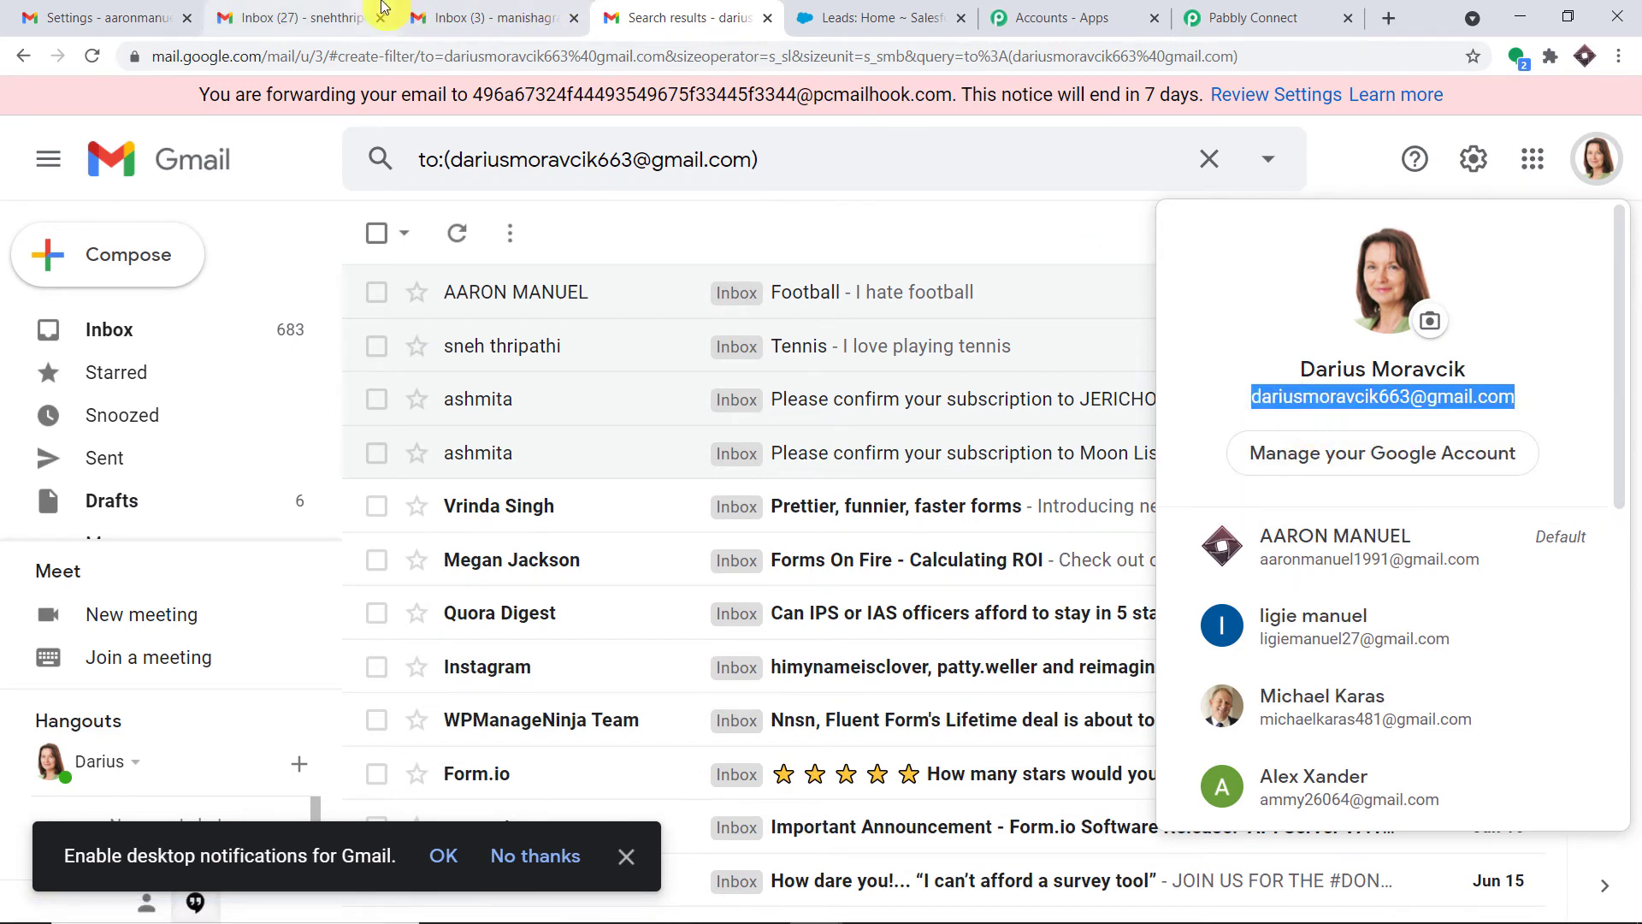
click(436, 17)
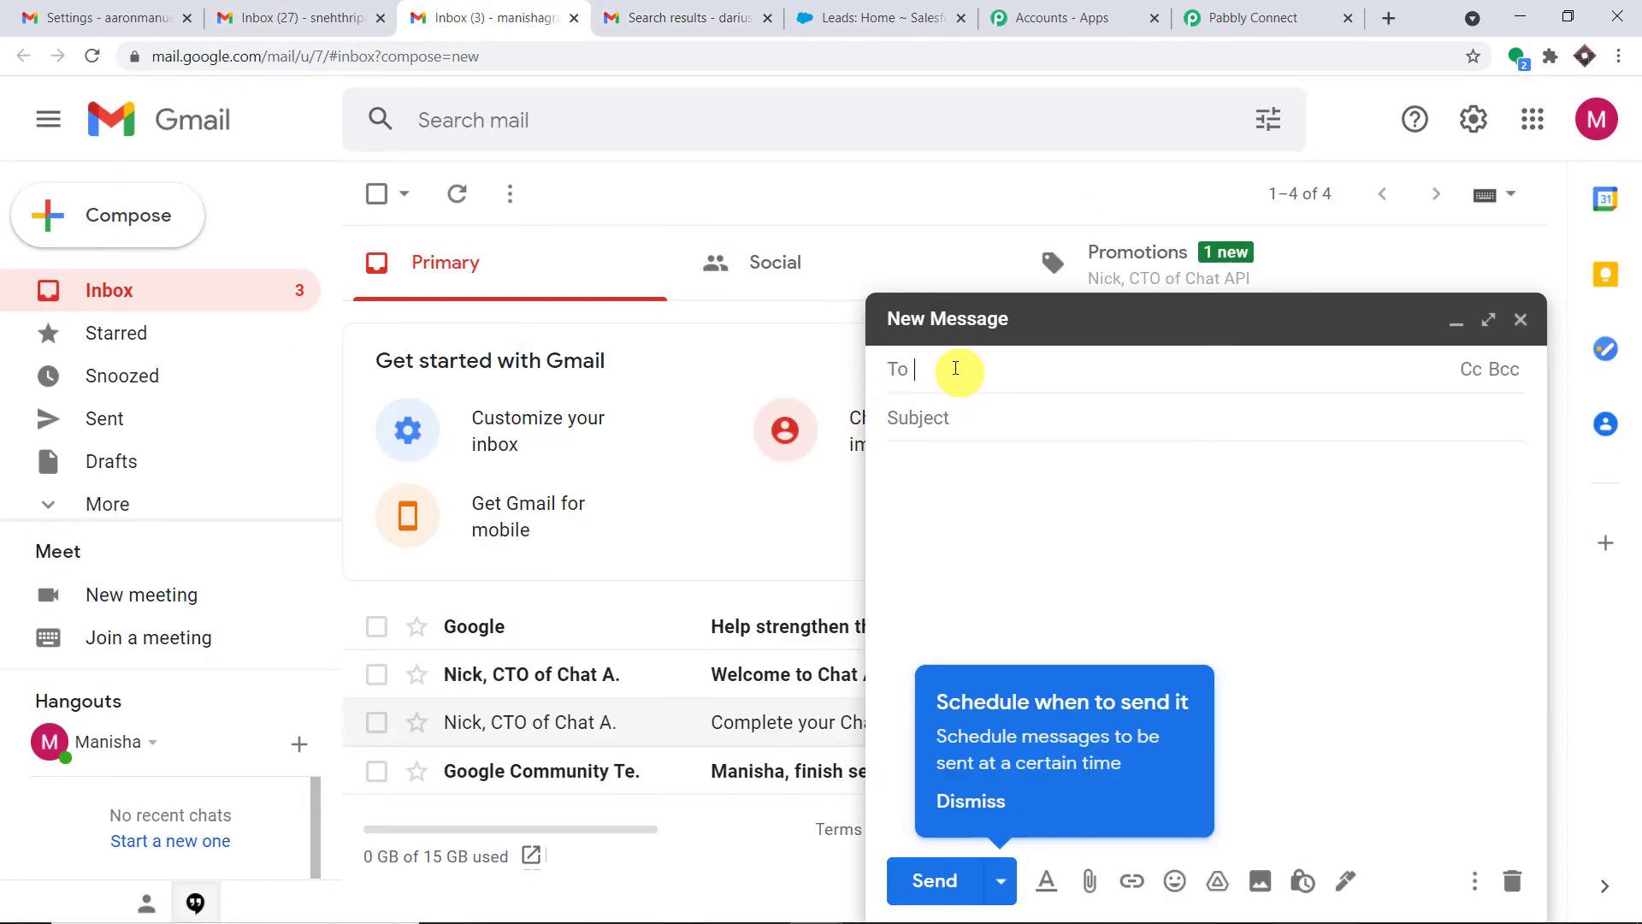
key(ctrl+v)
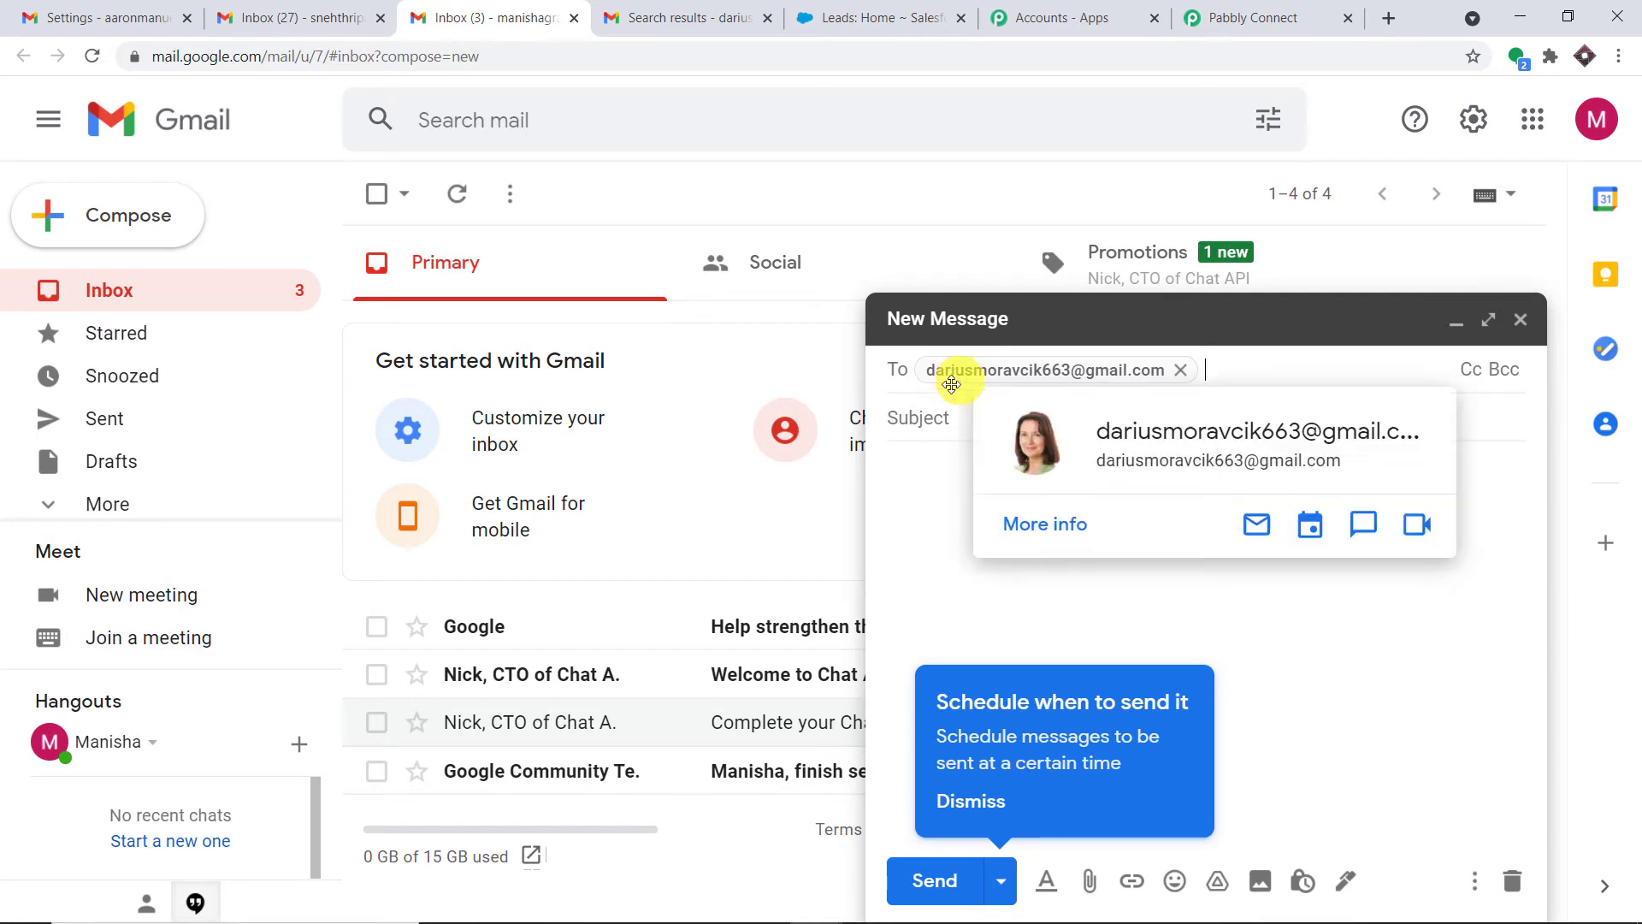
click(941, 422)
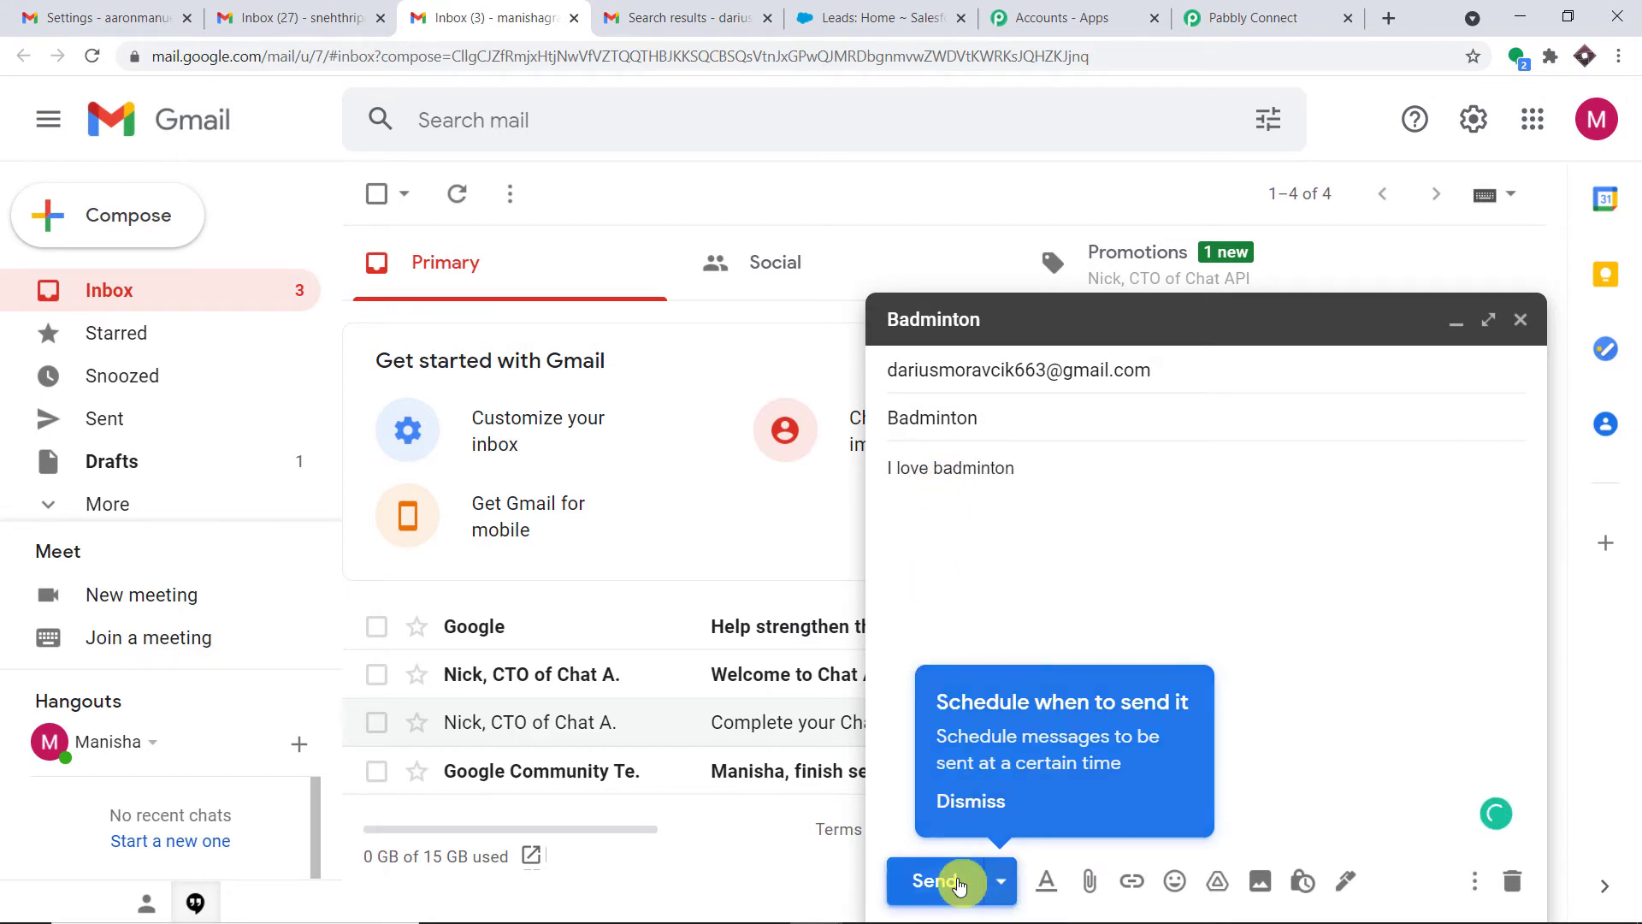
click(939, 880)
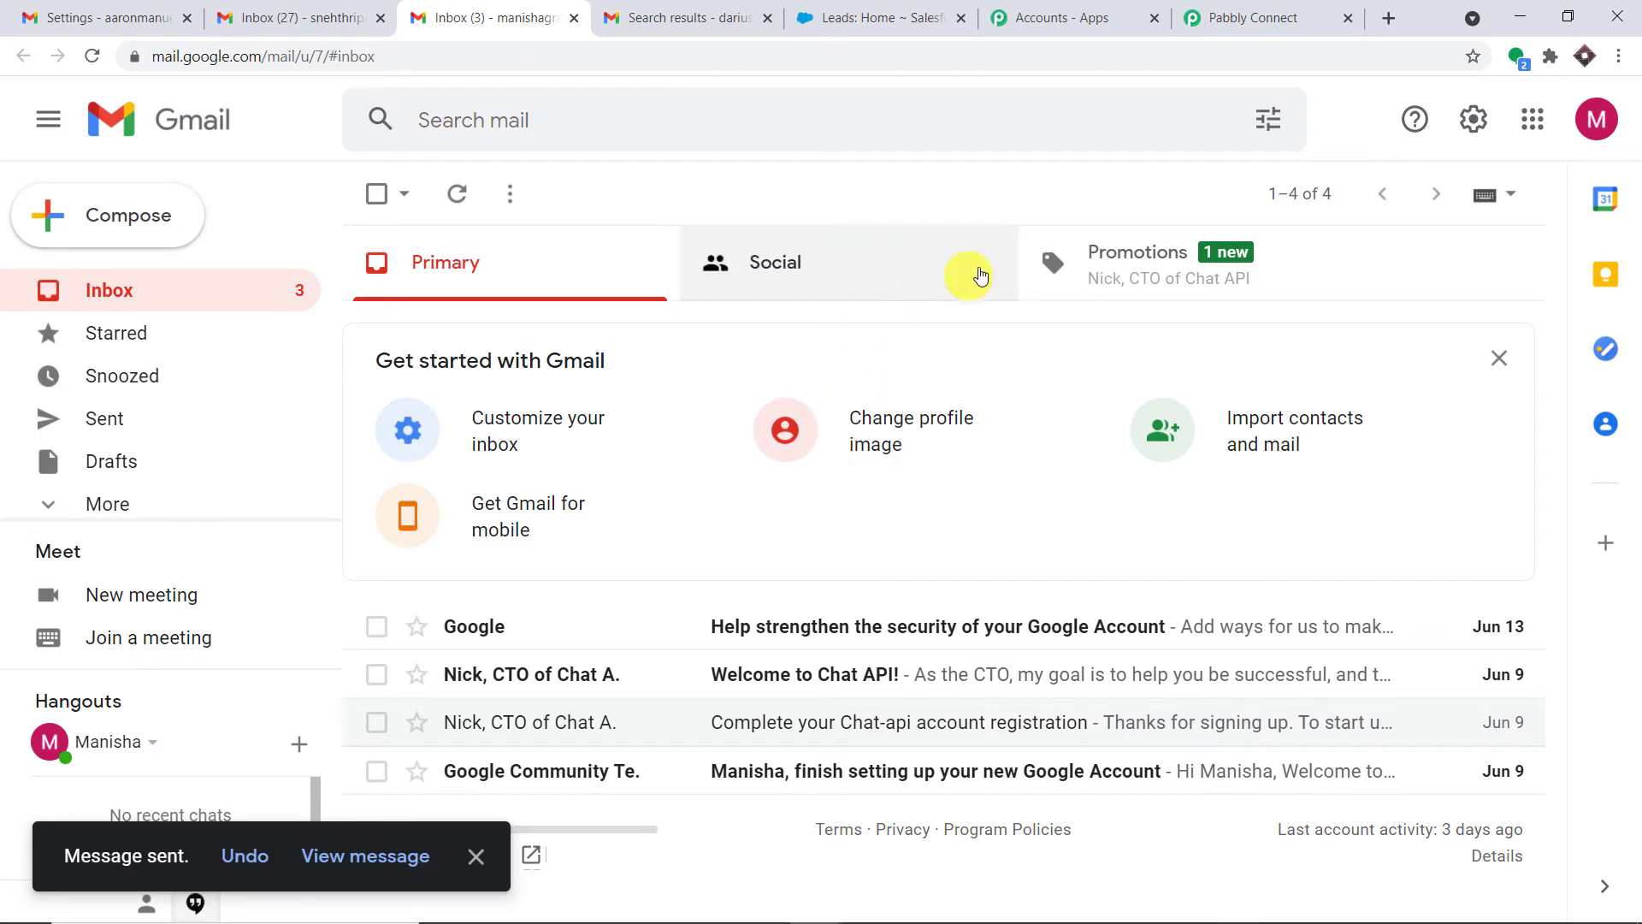
click(1608, 133)
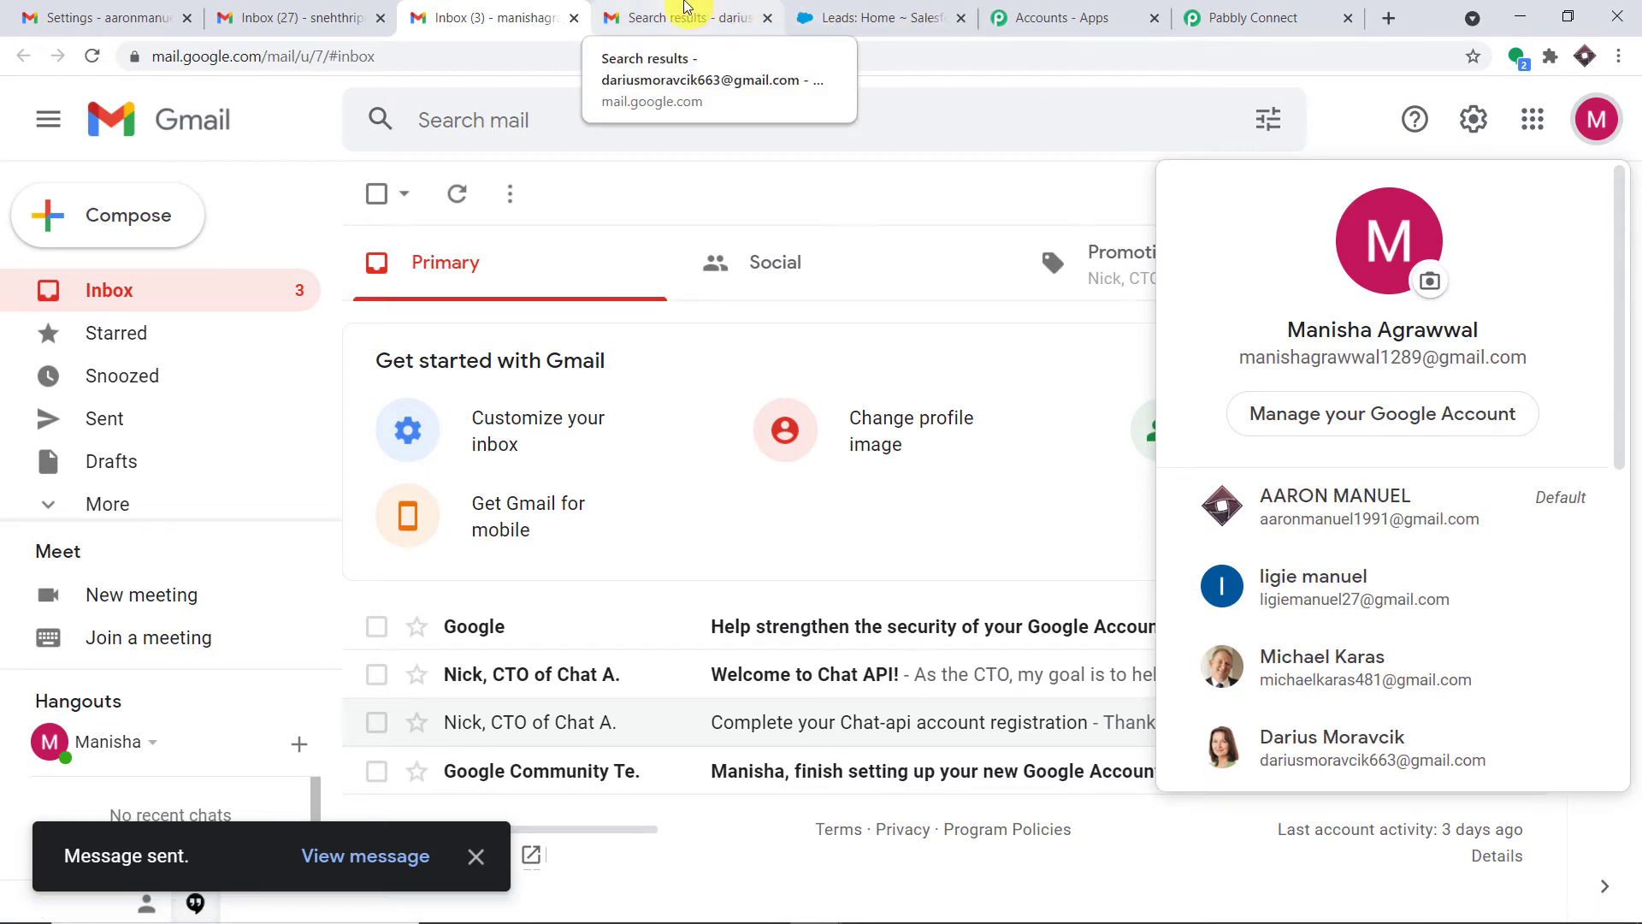
Open the Badminton email in the forwarding inbox and check its subject, body and sender
click(684, 16)
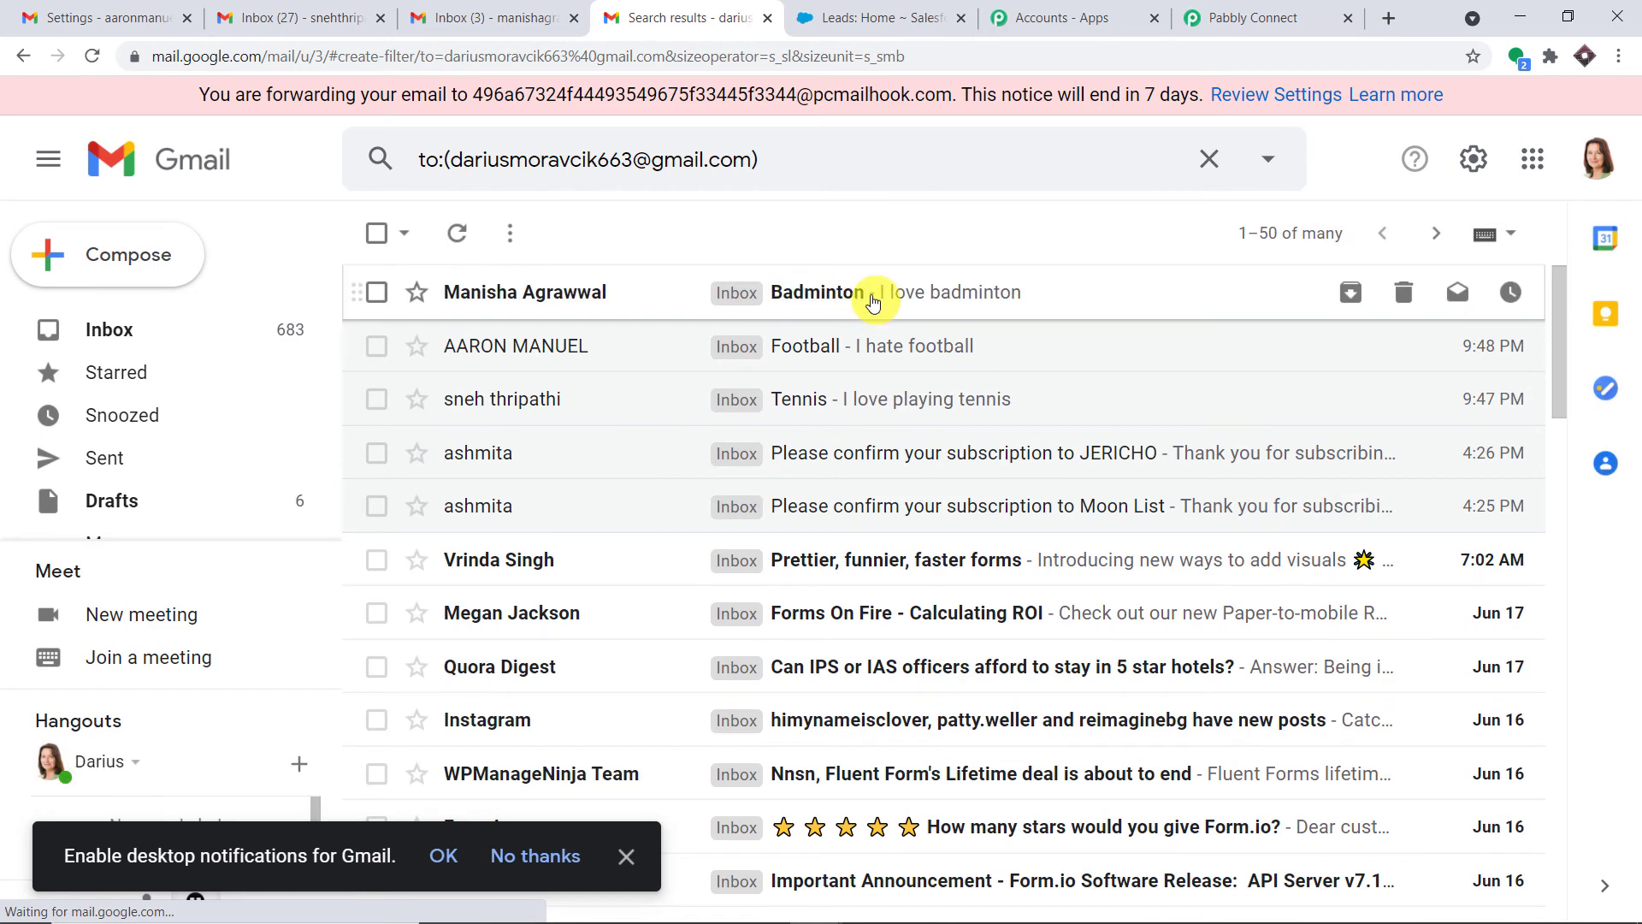
click(872, 301)
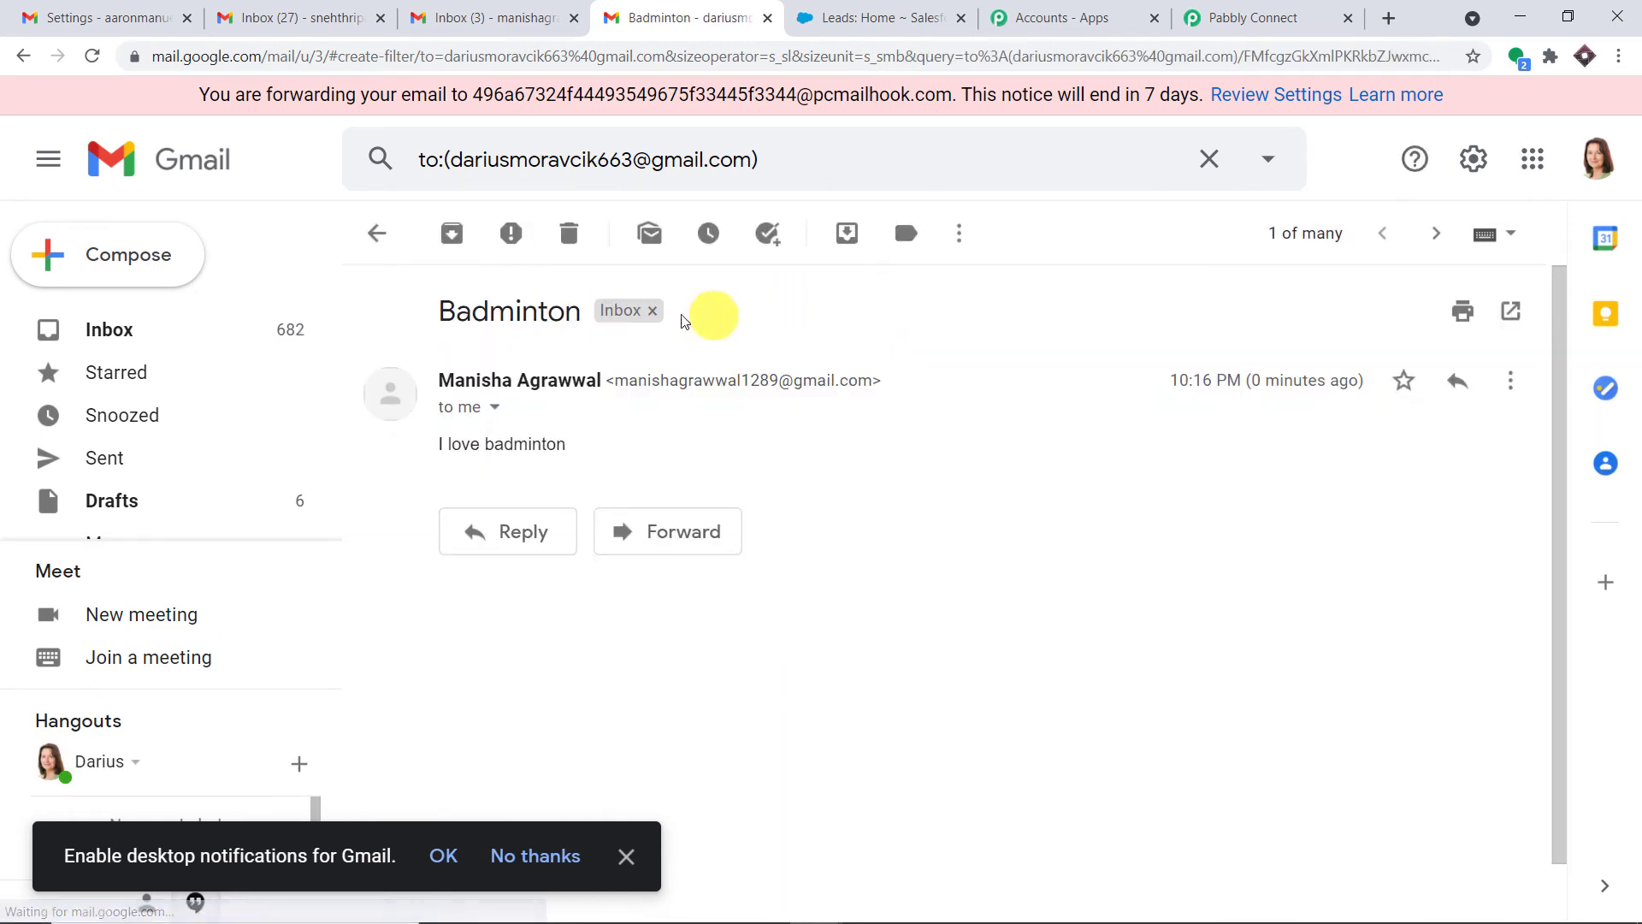
drag(444, 313, 589, 319)
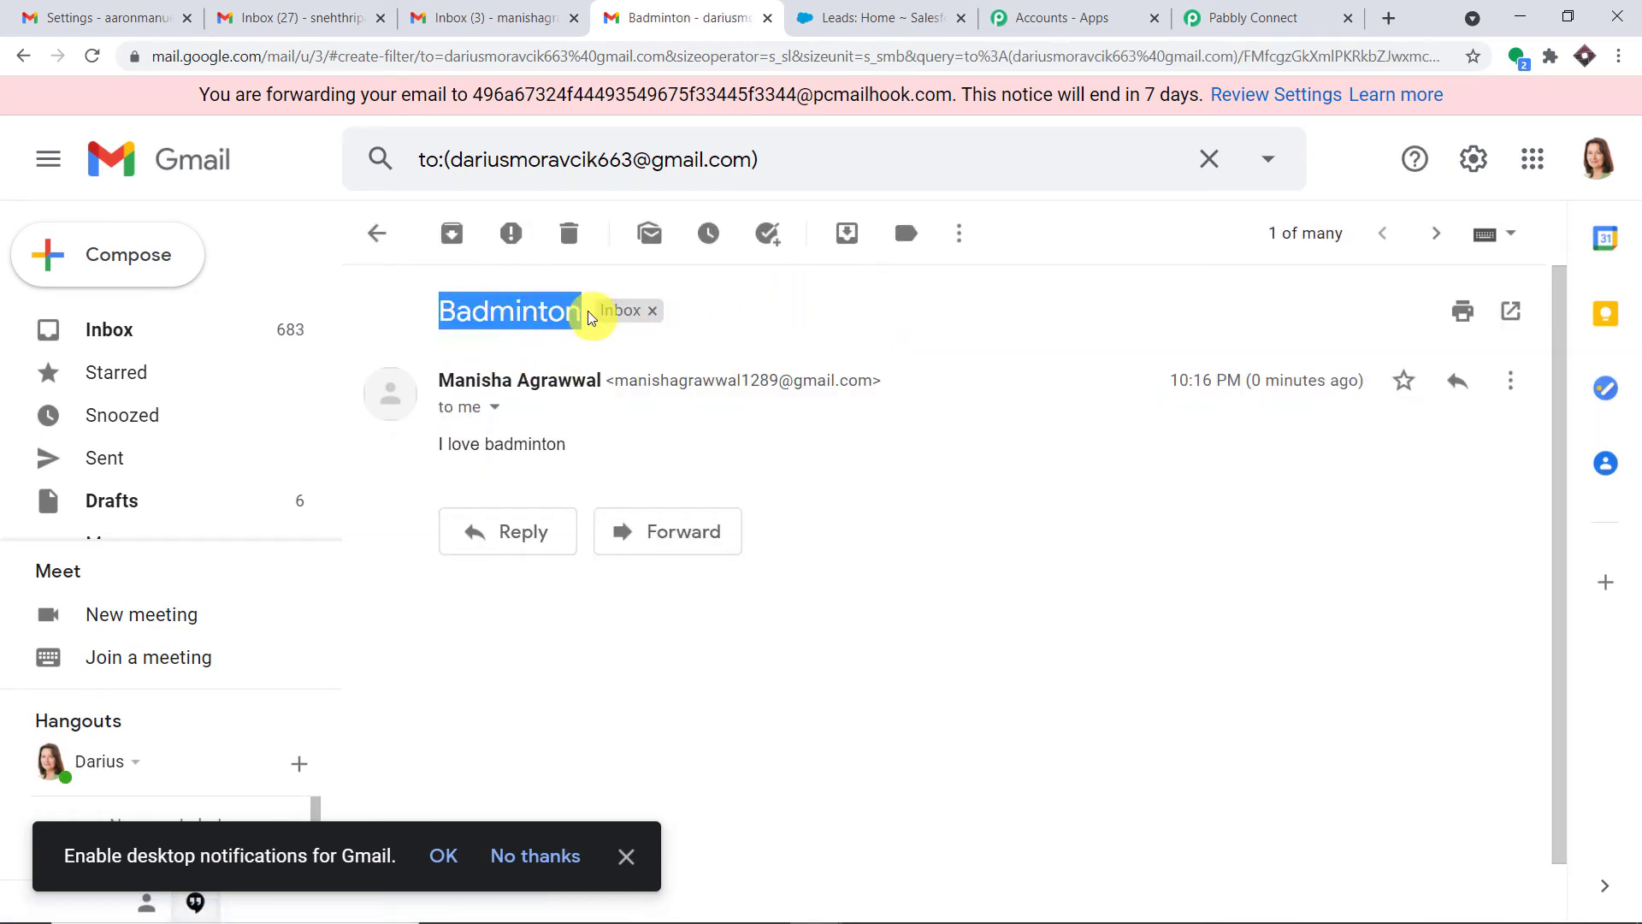
drag(598, 447, 450, 448)
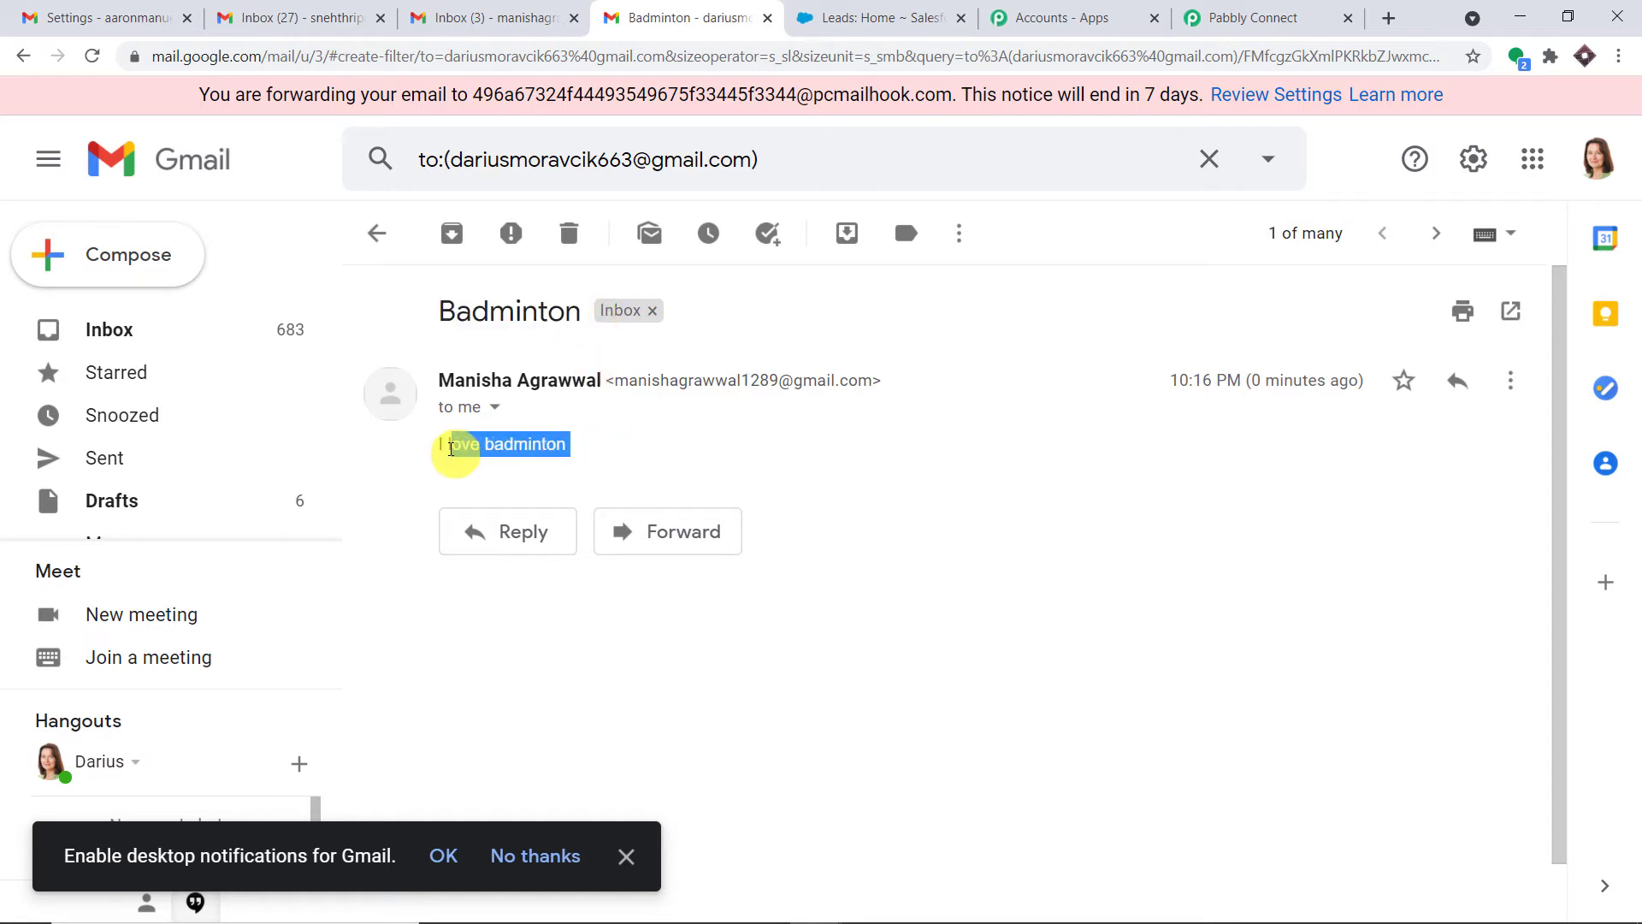
triple_click(441, 449)
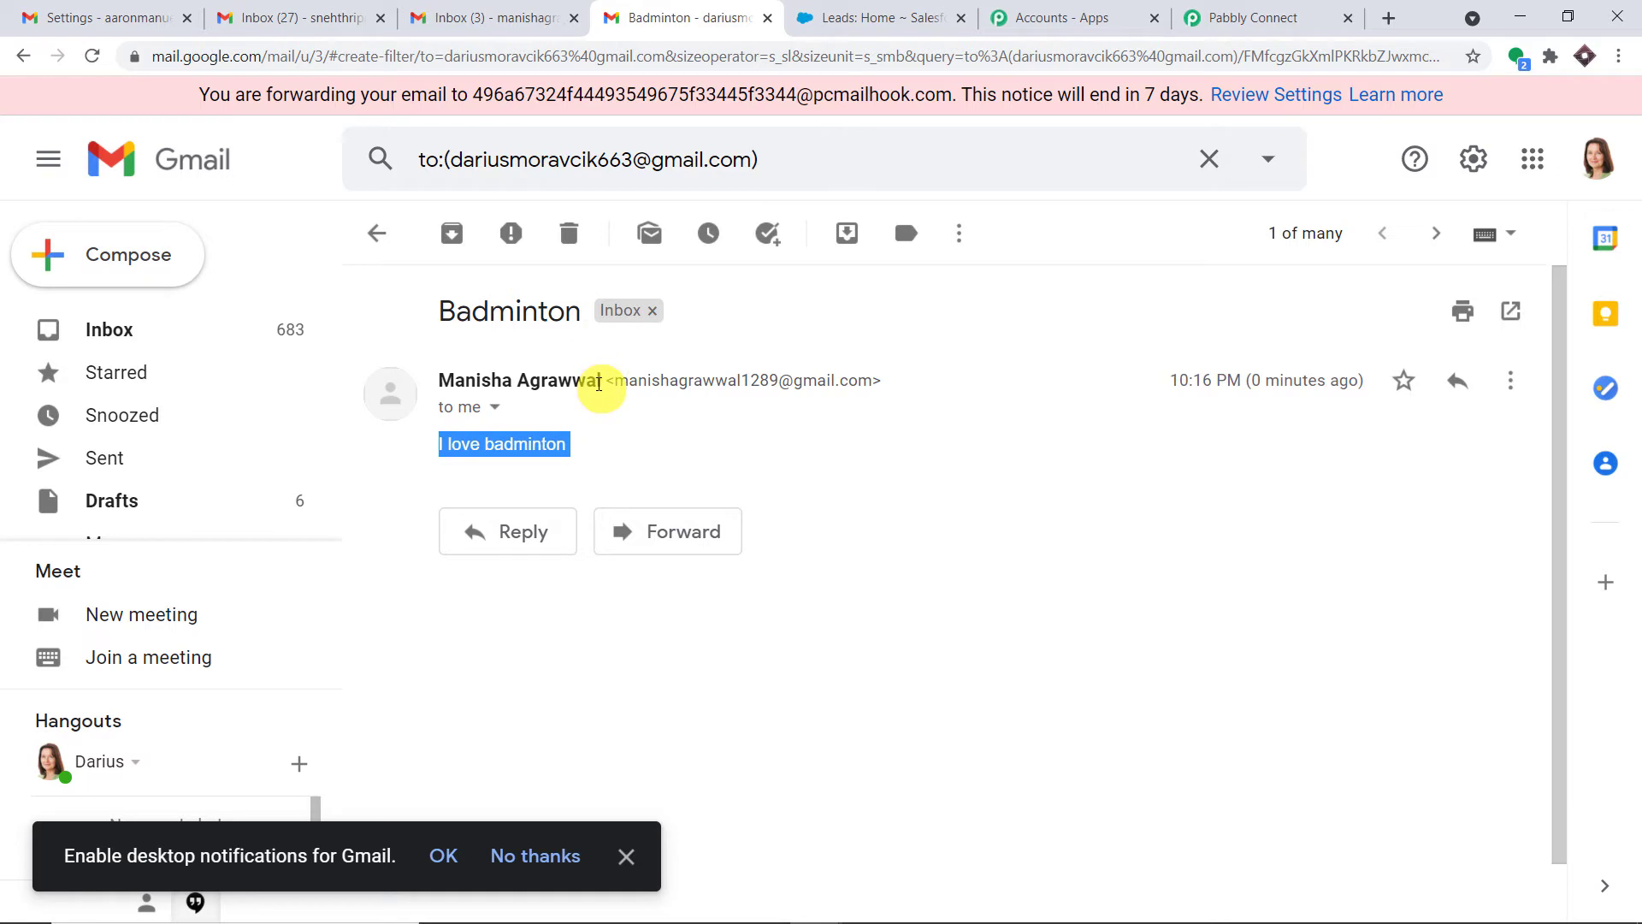
drag(599, 384, 445, 384)
click(901, 378)
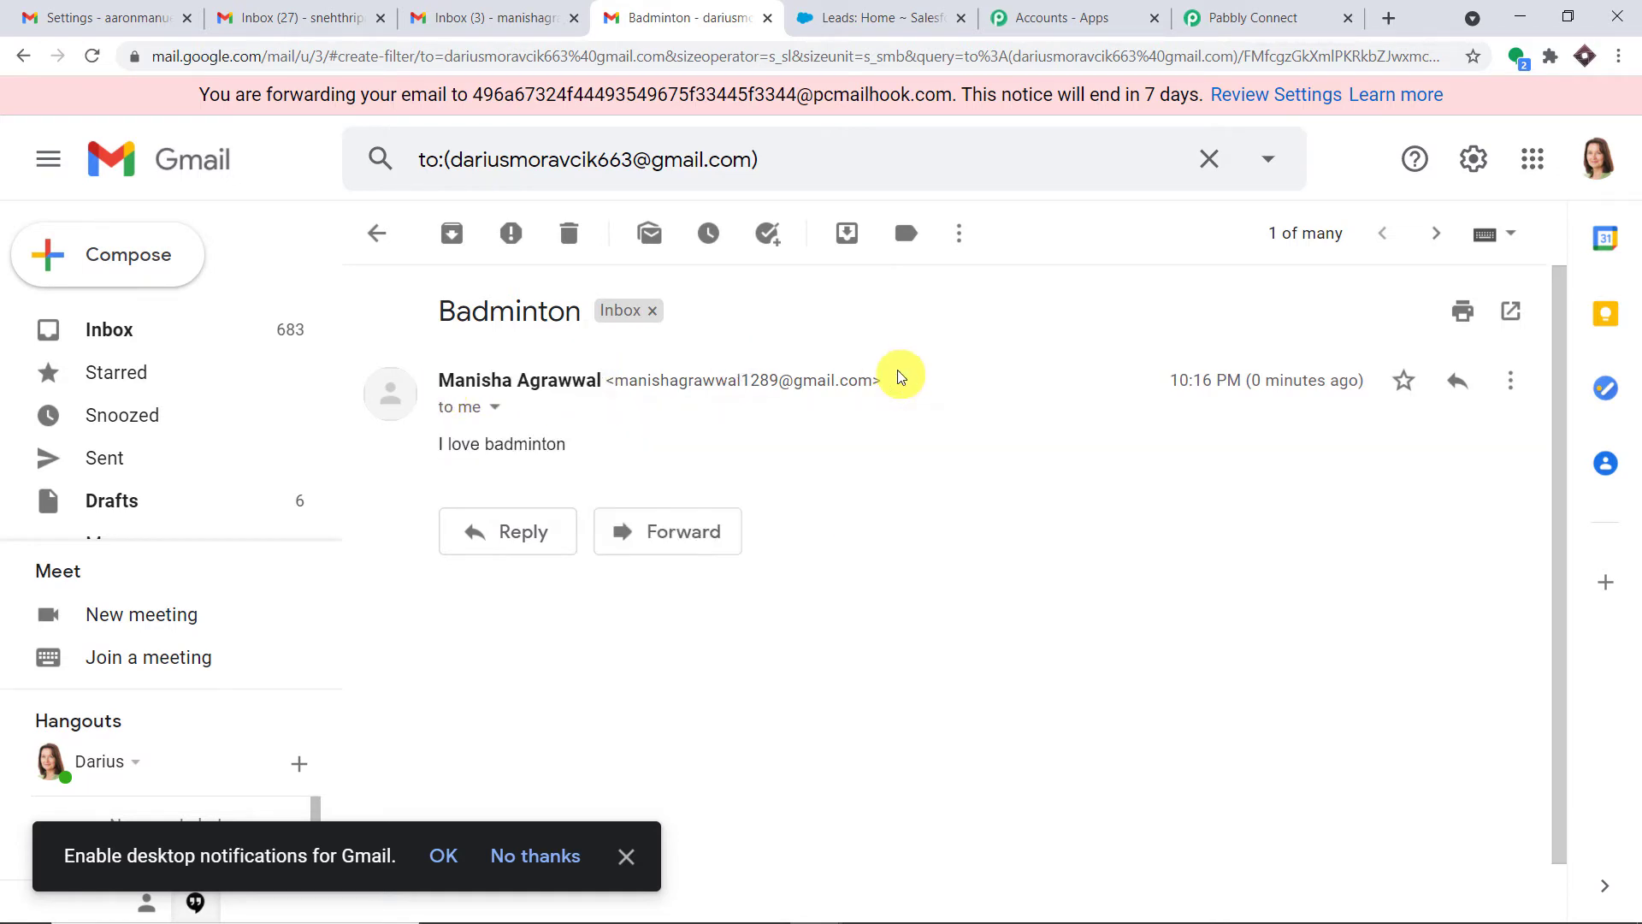
drag(884, 383, 605, 381)
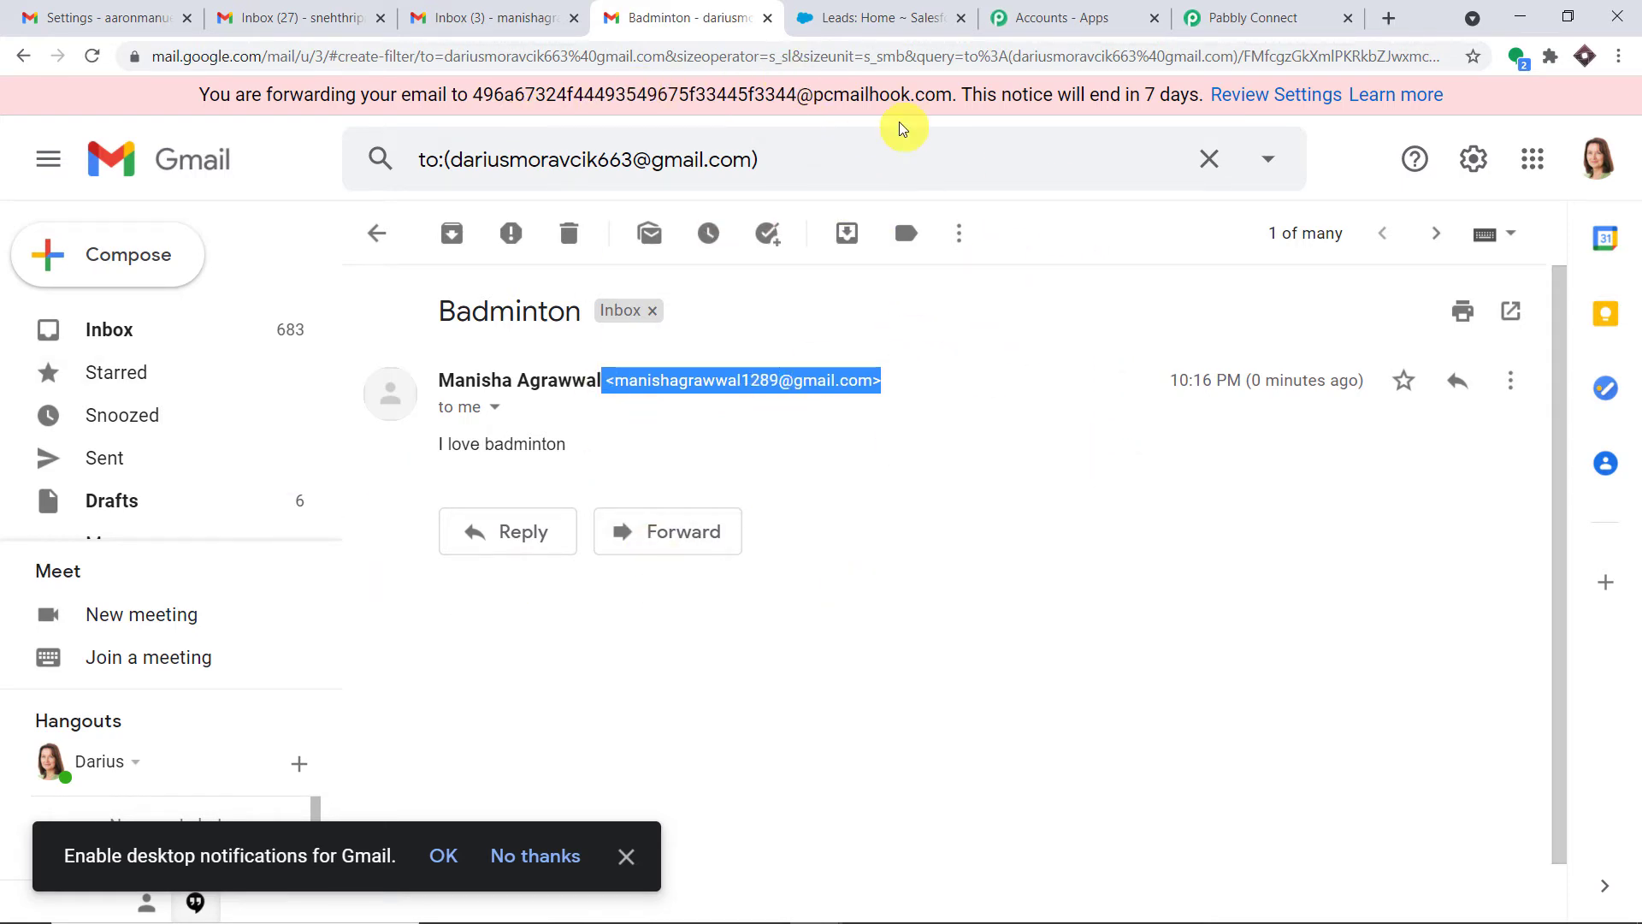
click(1228, 10)
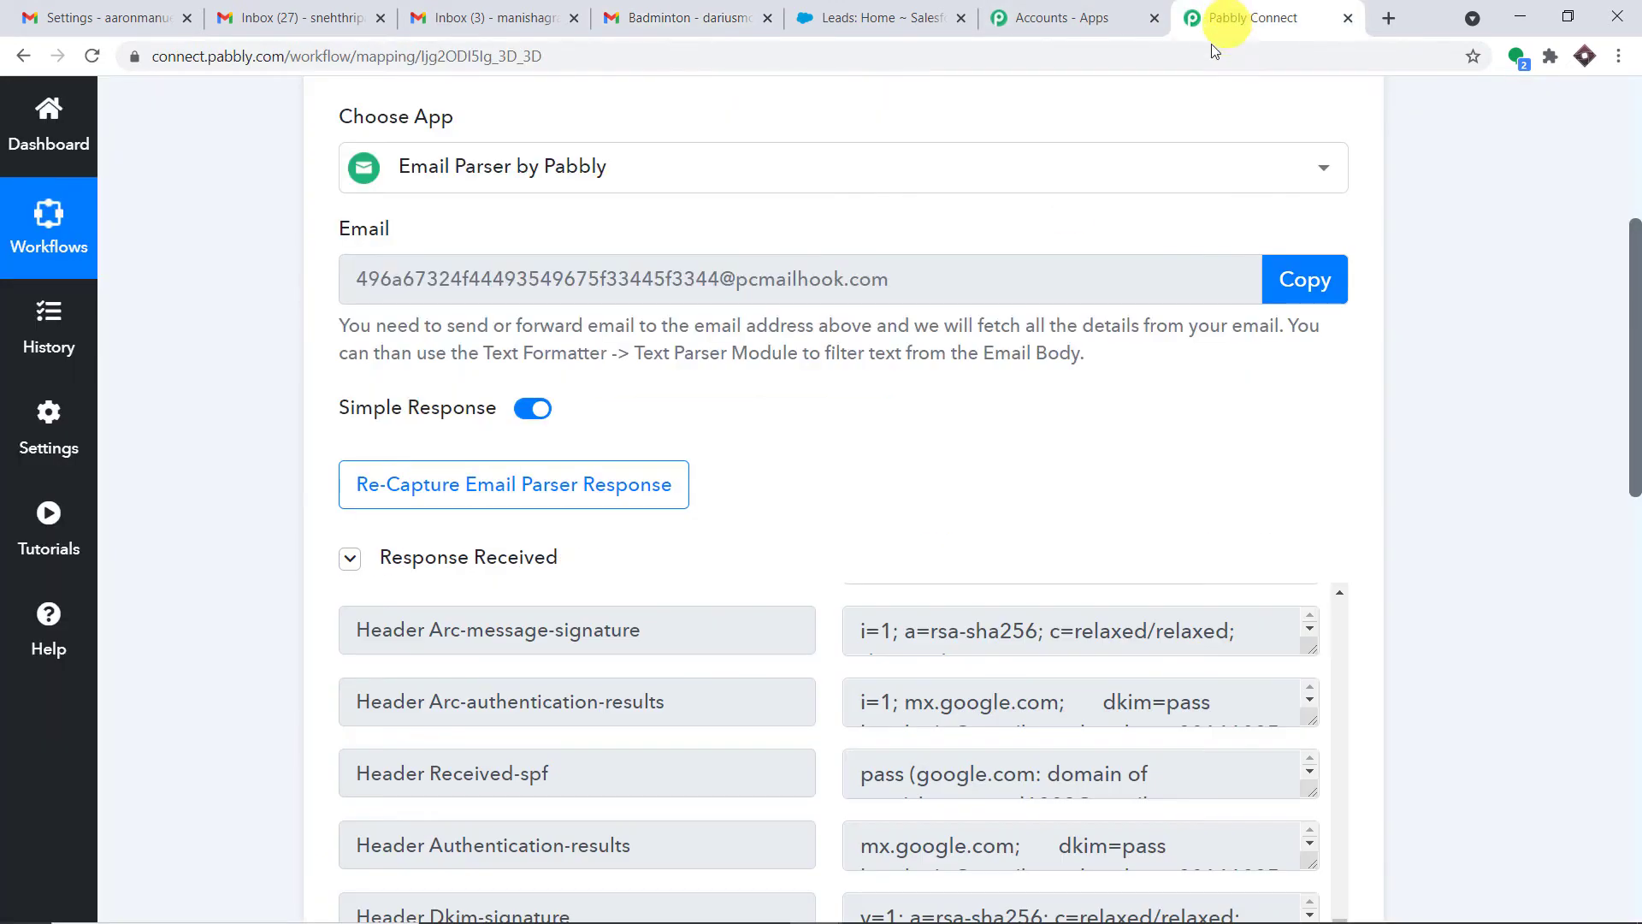
scroll(1514, 415, down, 5)
scroll(1092, 458, down, 3)
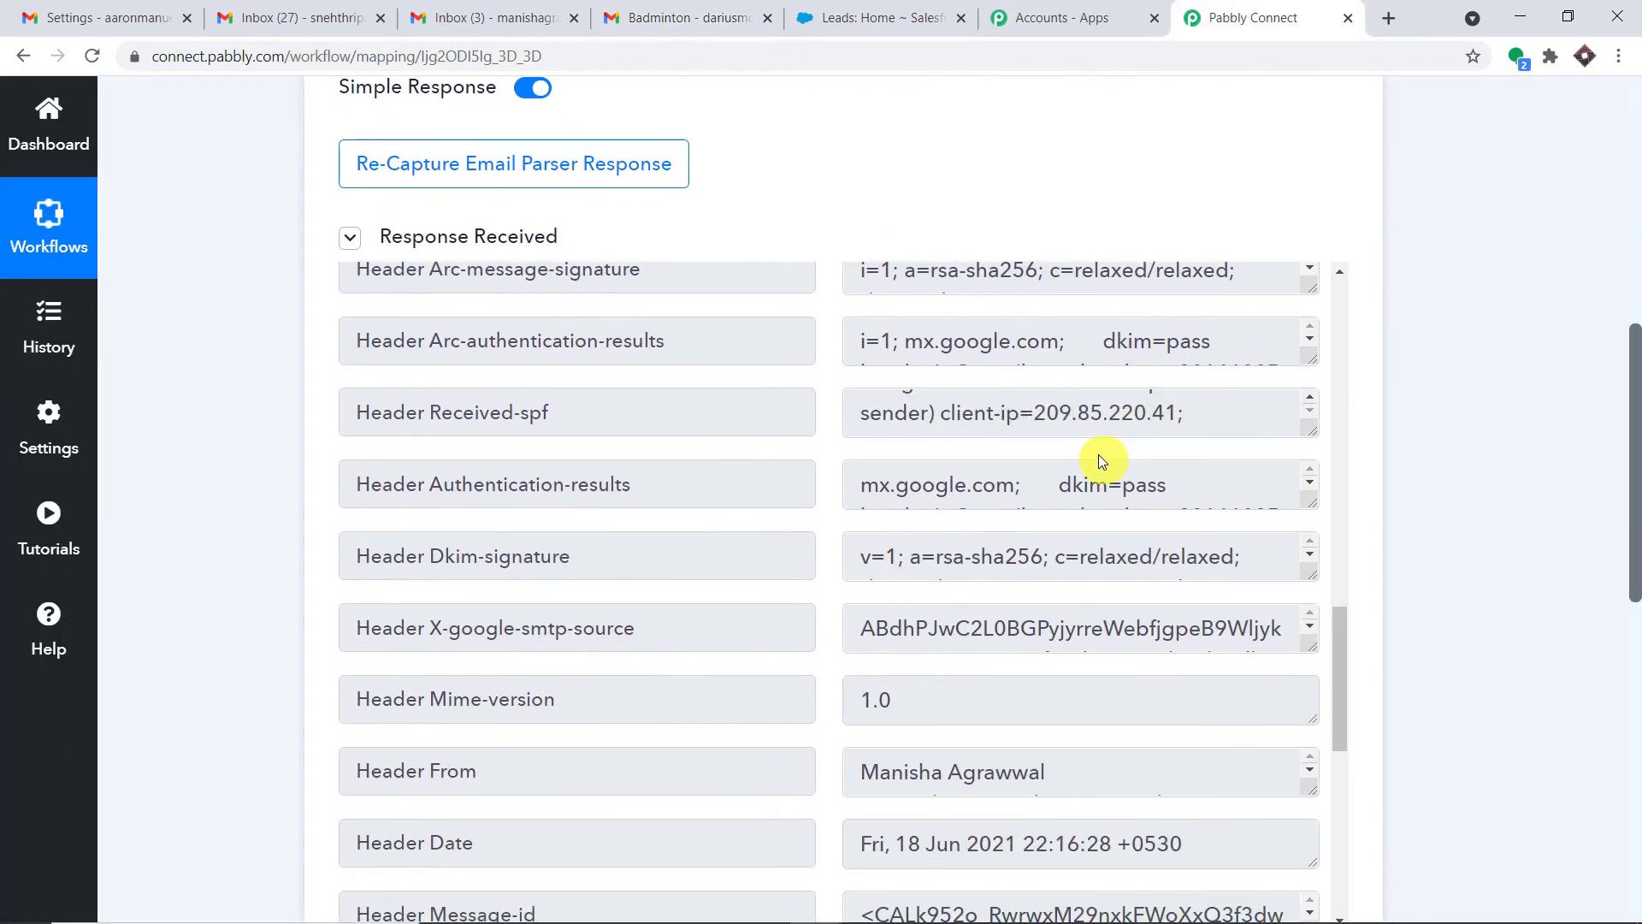
scroll(1195, 411, down, 3)
scroll(1369, 564, down, 3)
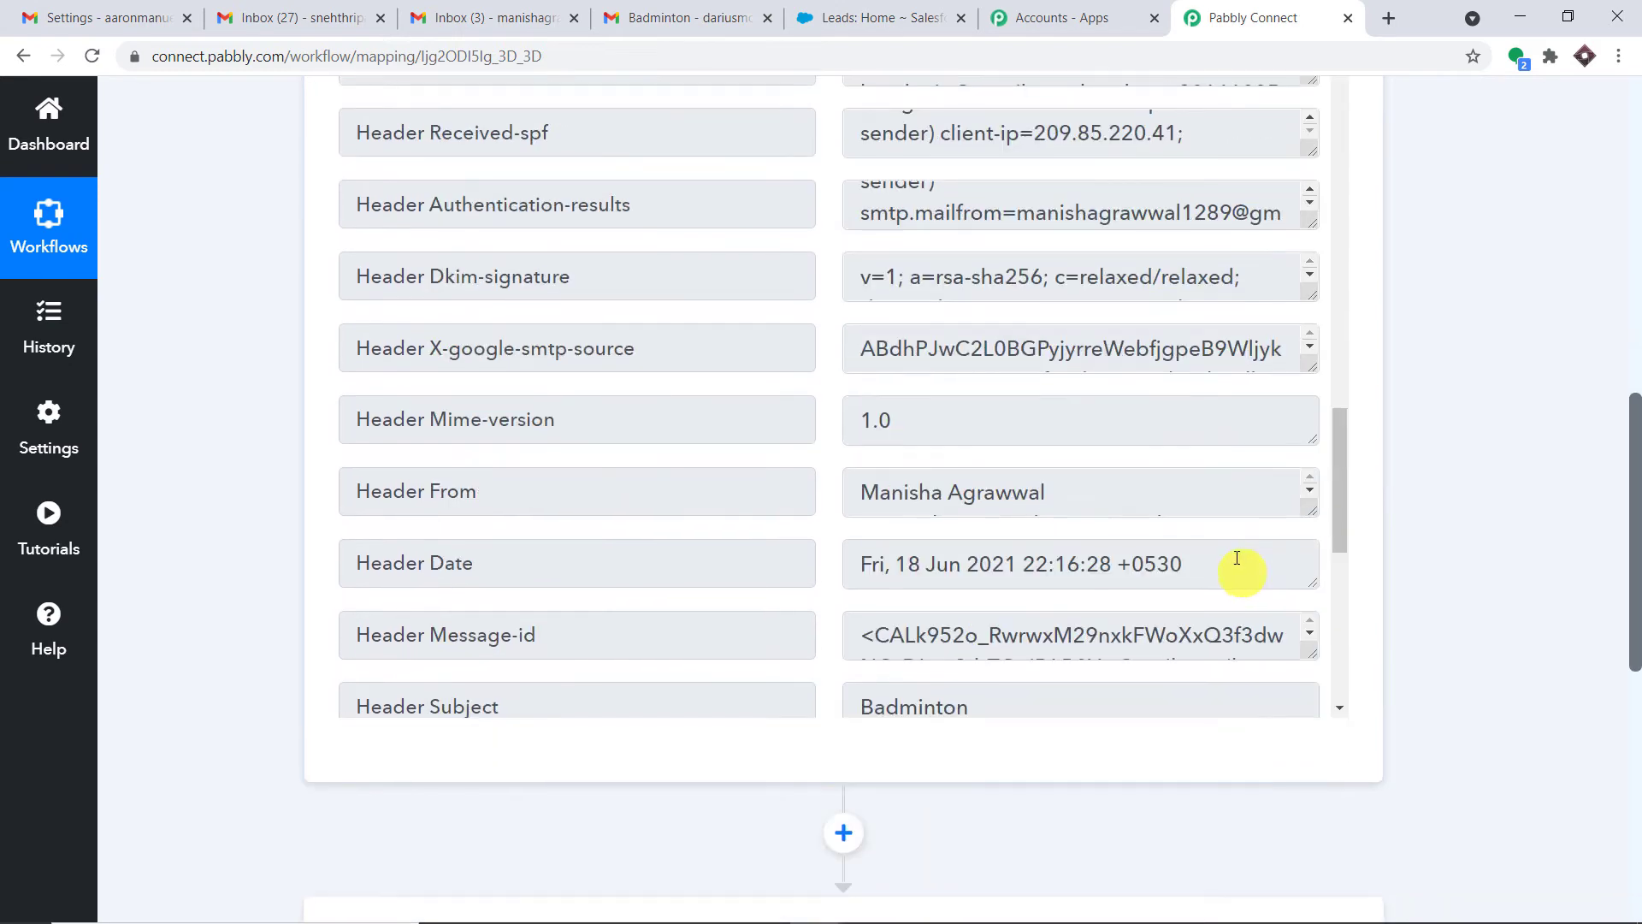
scroll(1186, 462, up, 15)
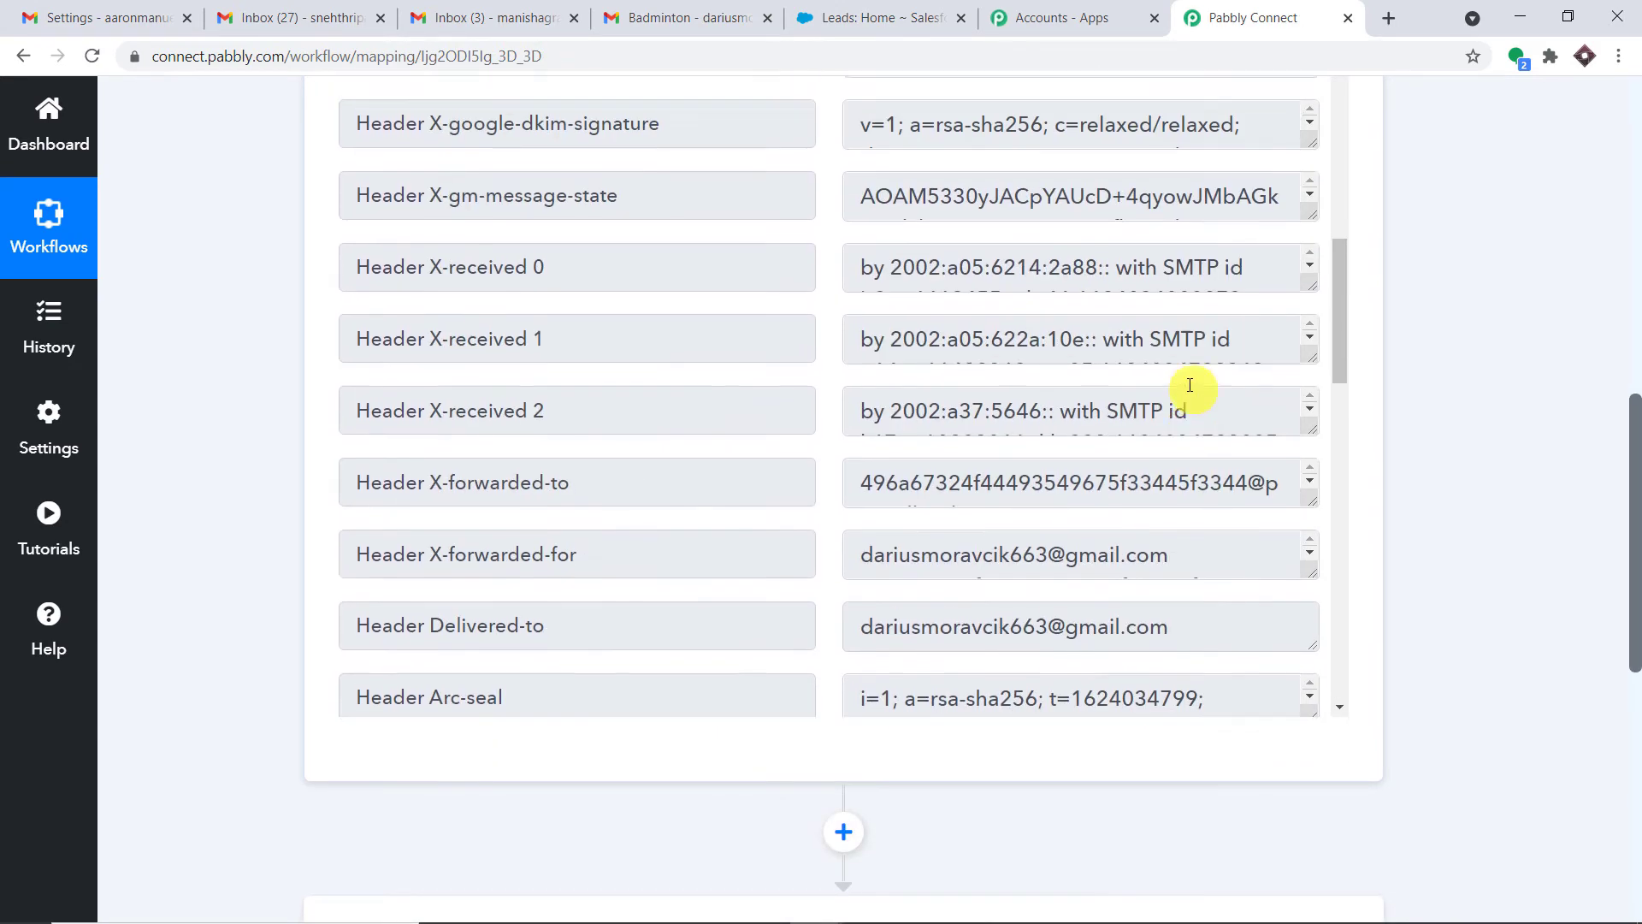
drag(1045, 338, 781, 341)
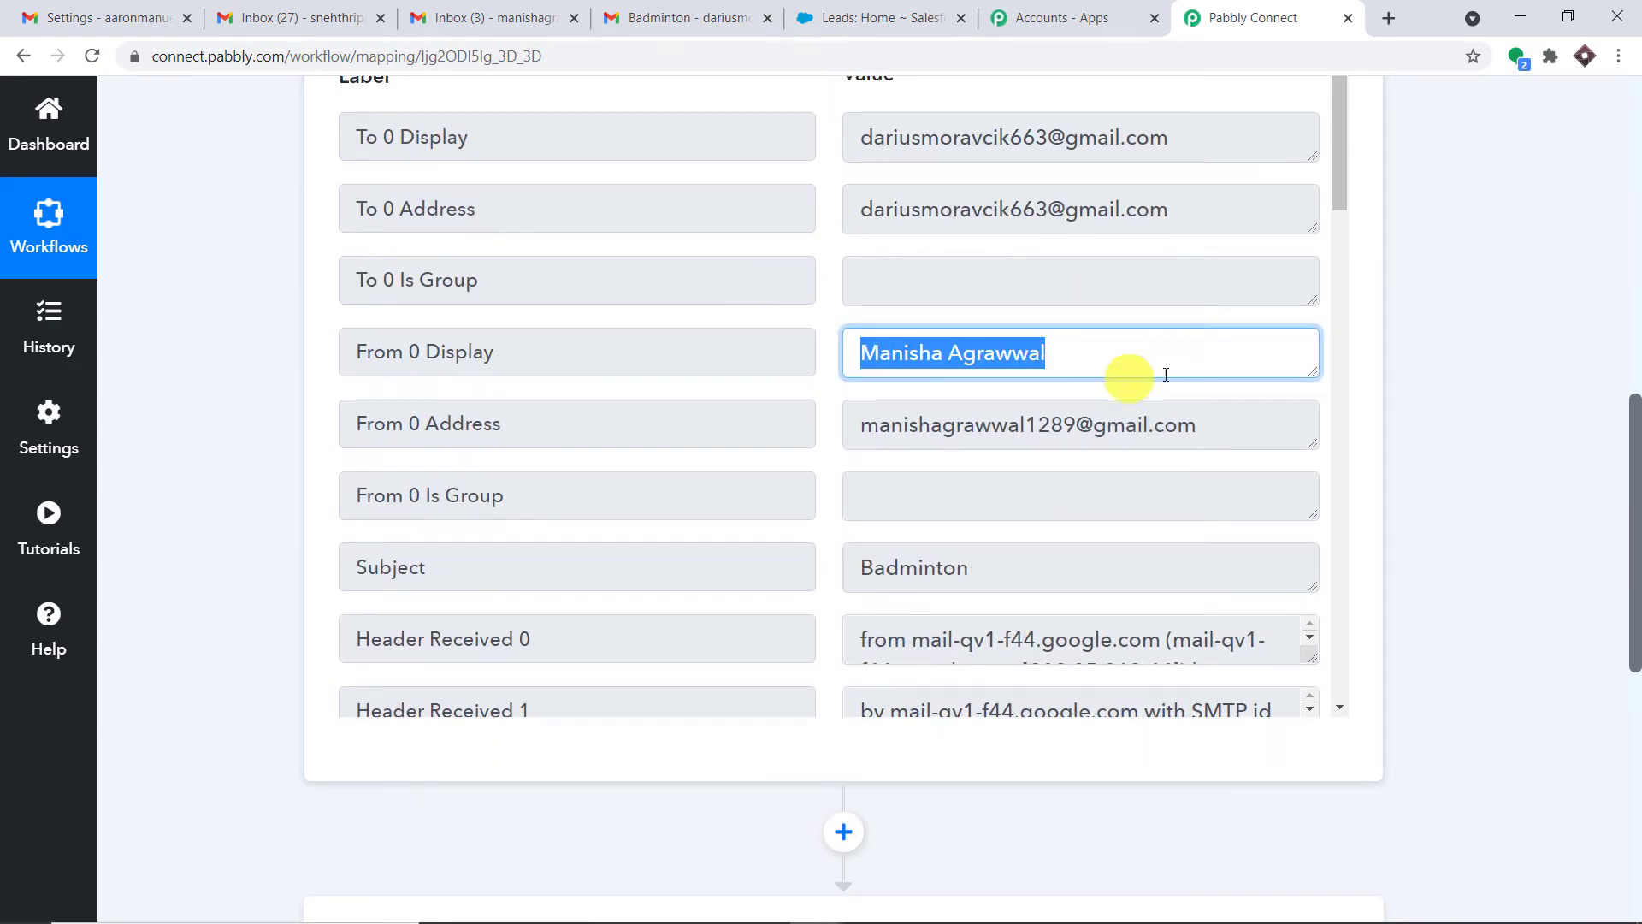
drag(1206, 422, 810, 416)
scroll(1006, 332, down, 3)
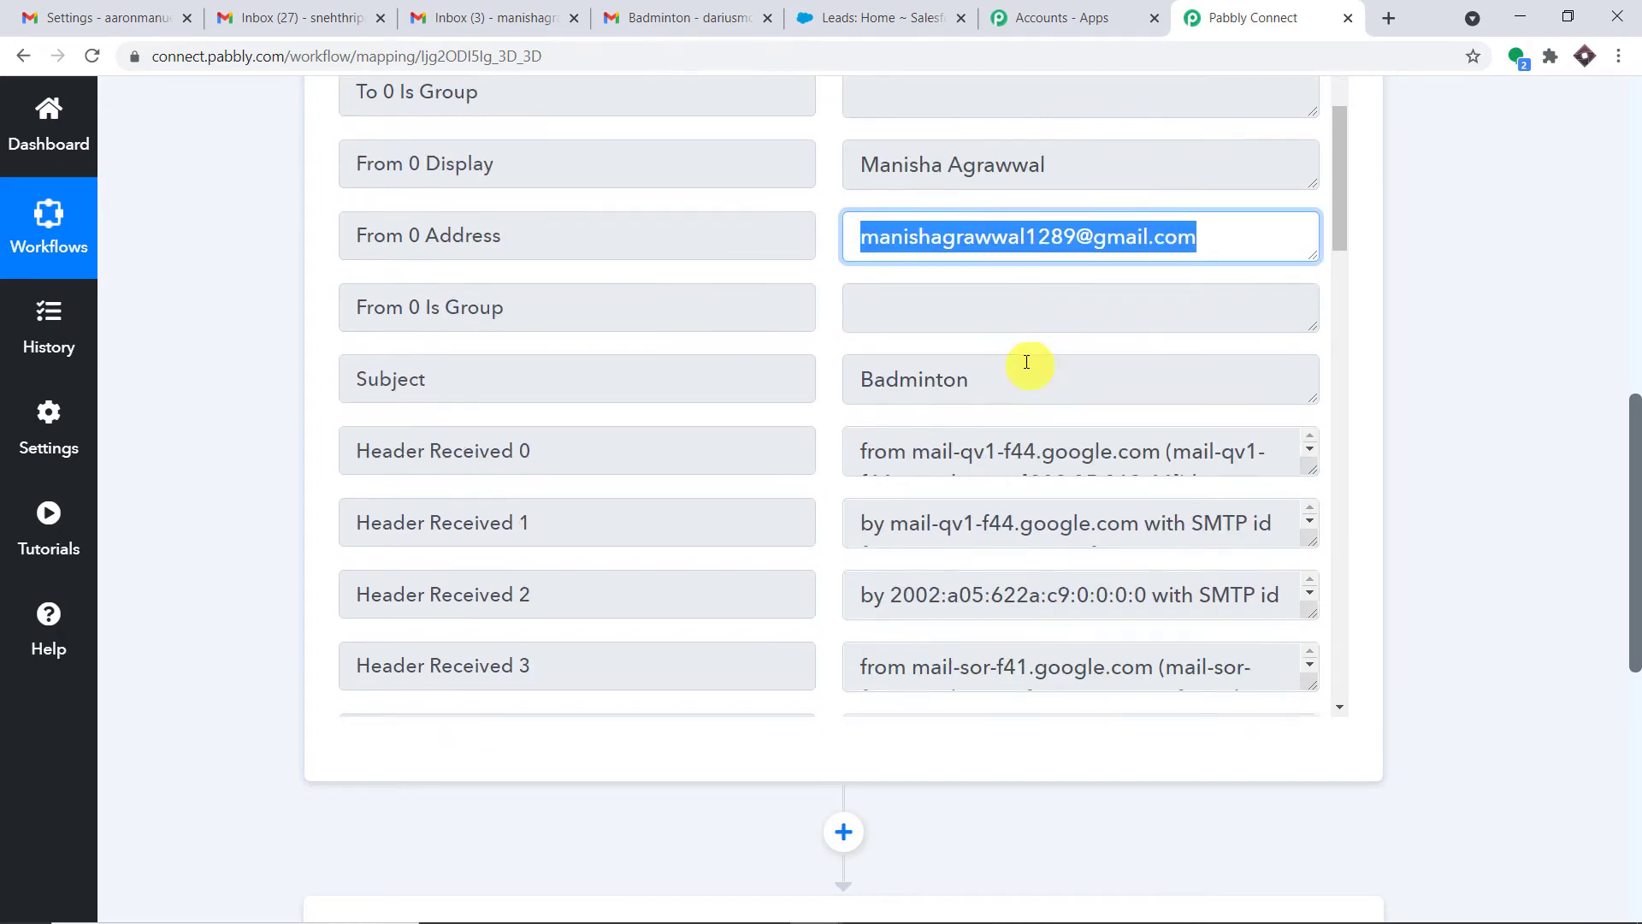
drag(1009, 356, 697, 356)
scroll(1142, 376, down, 15)
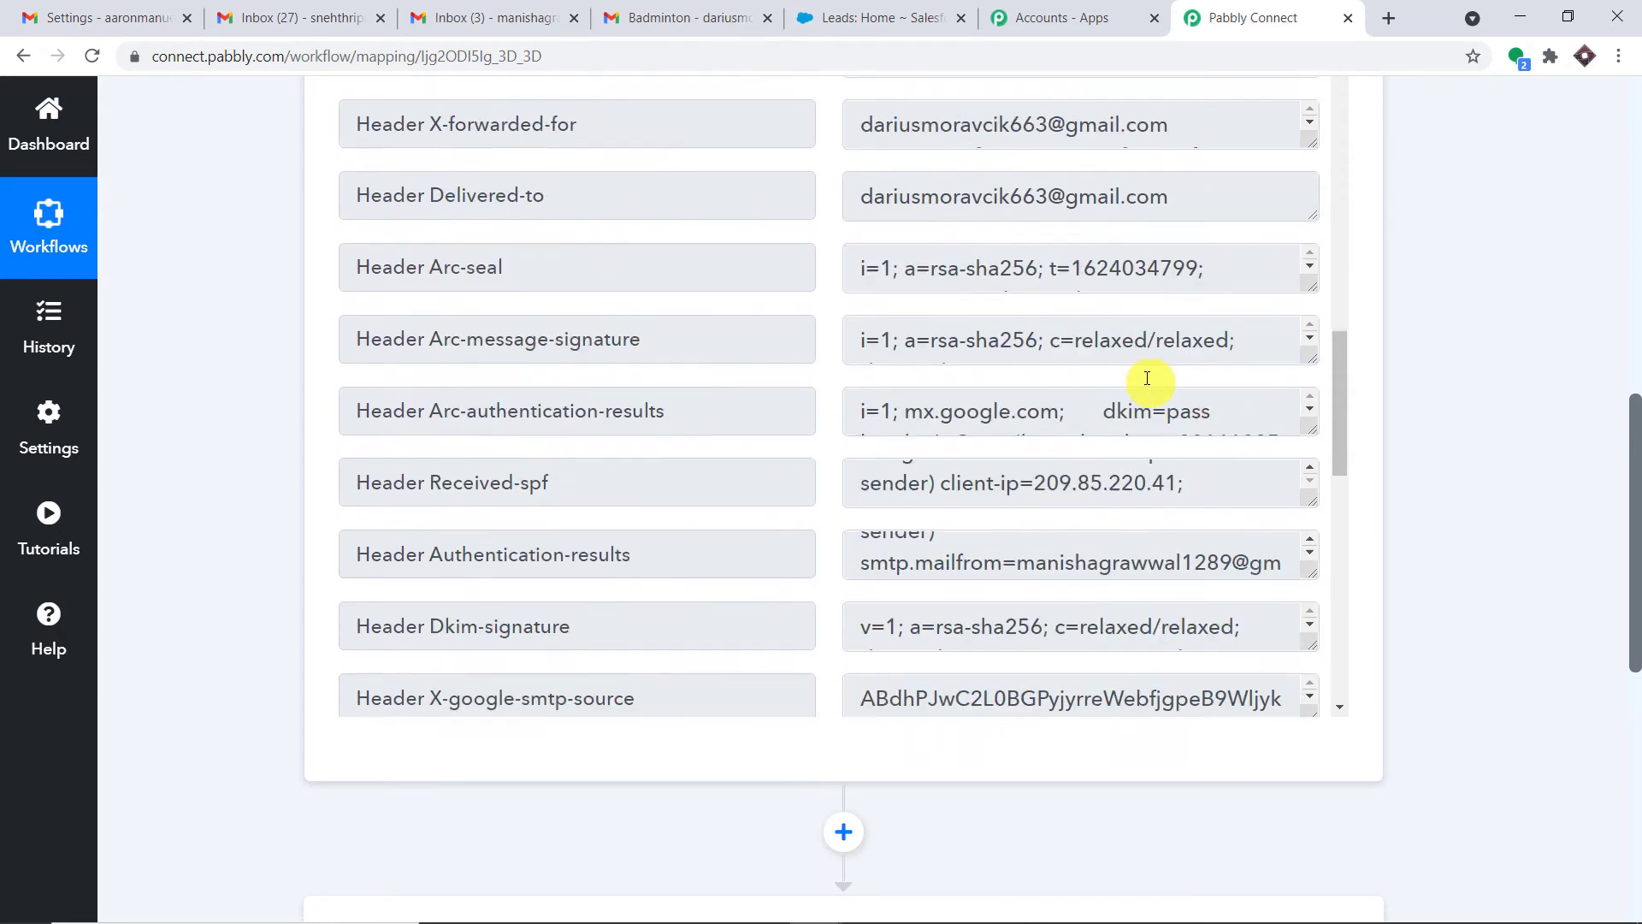
scroll(1146, 399, down, 5)
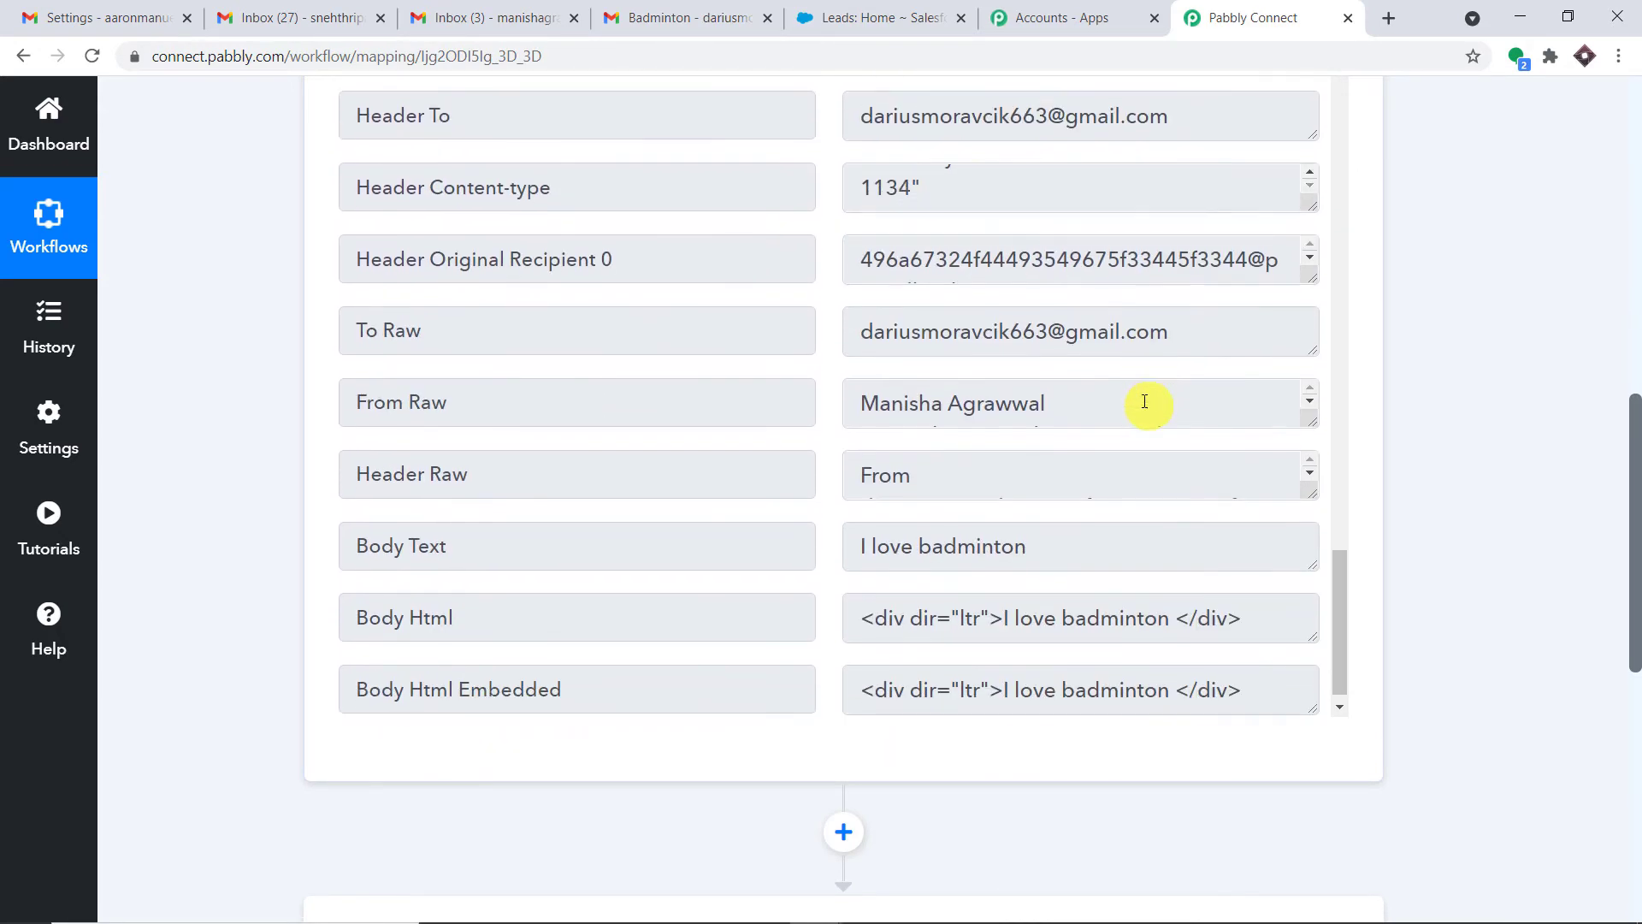
drag(1077, 529, 803, 539)
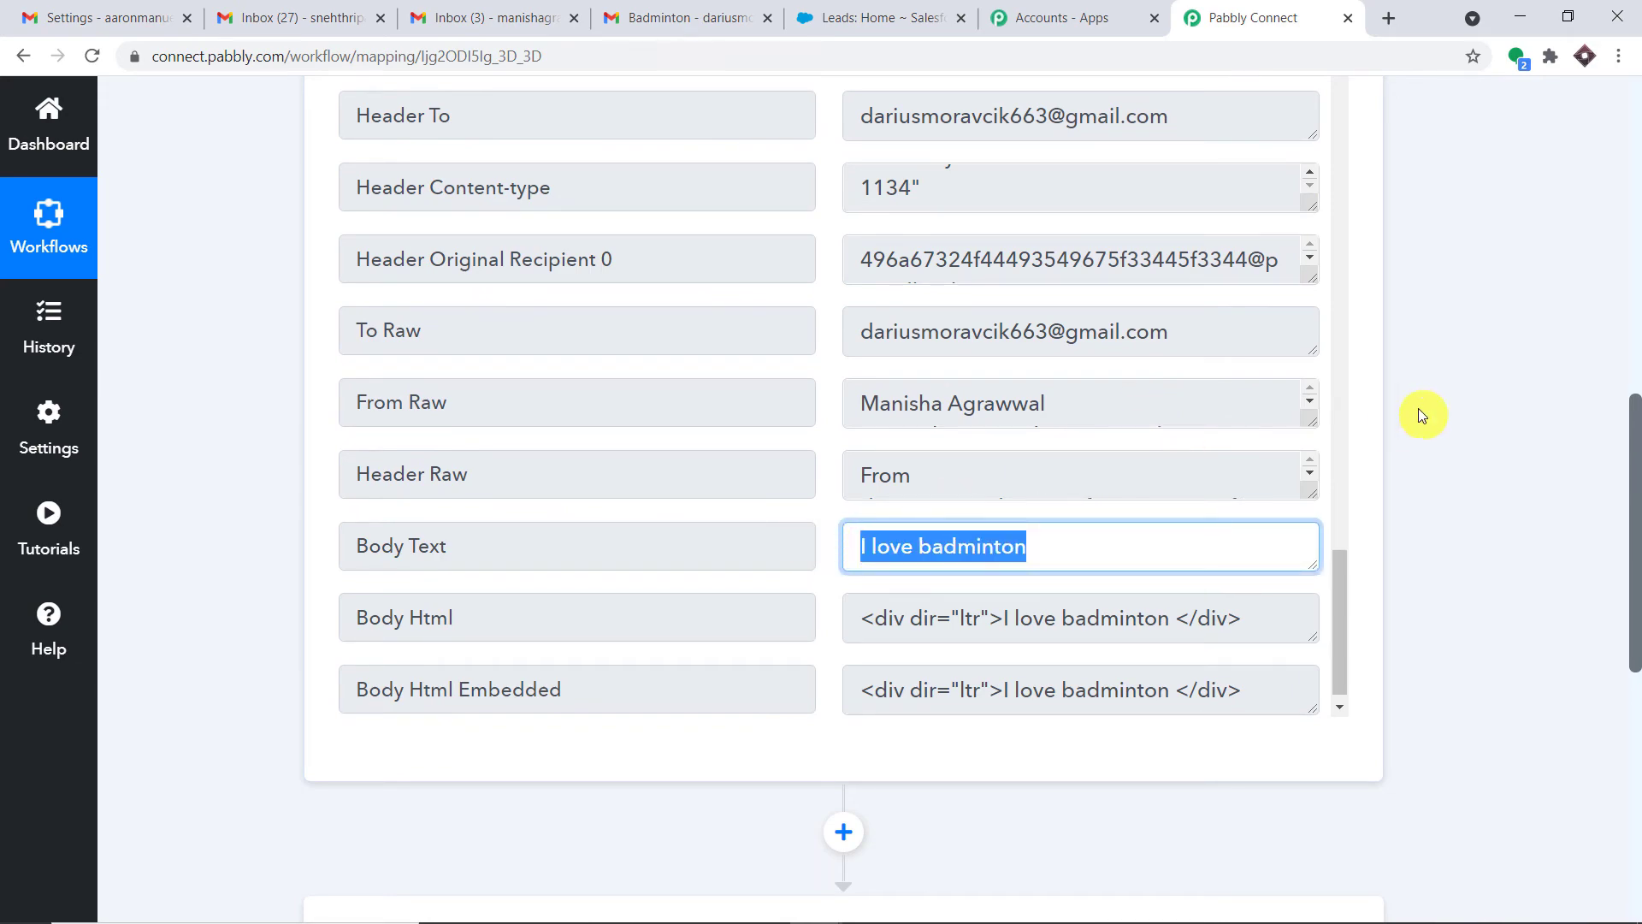
scroll(1322, 367, up, 15)
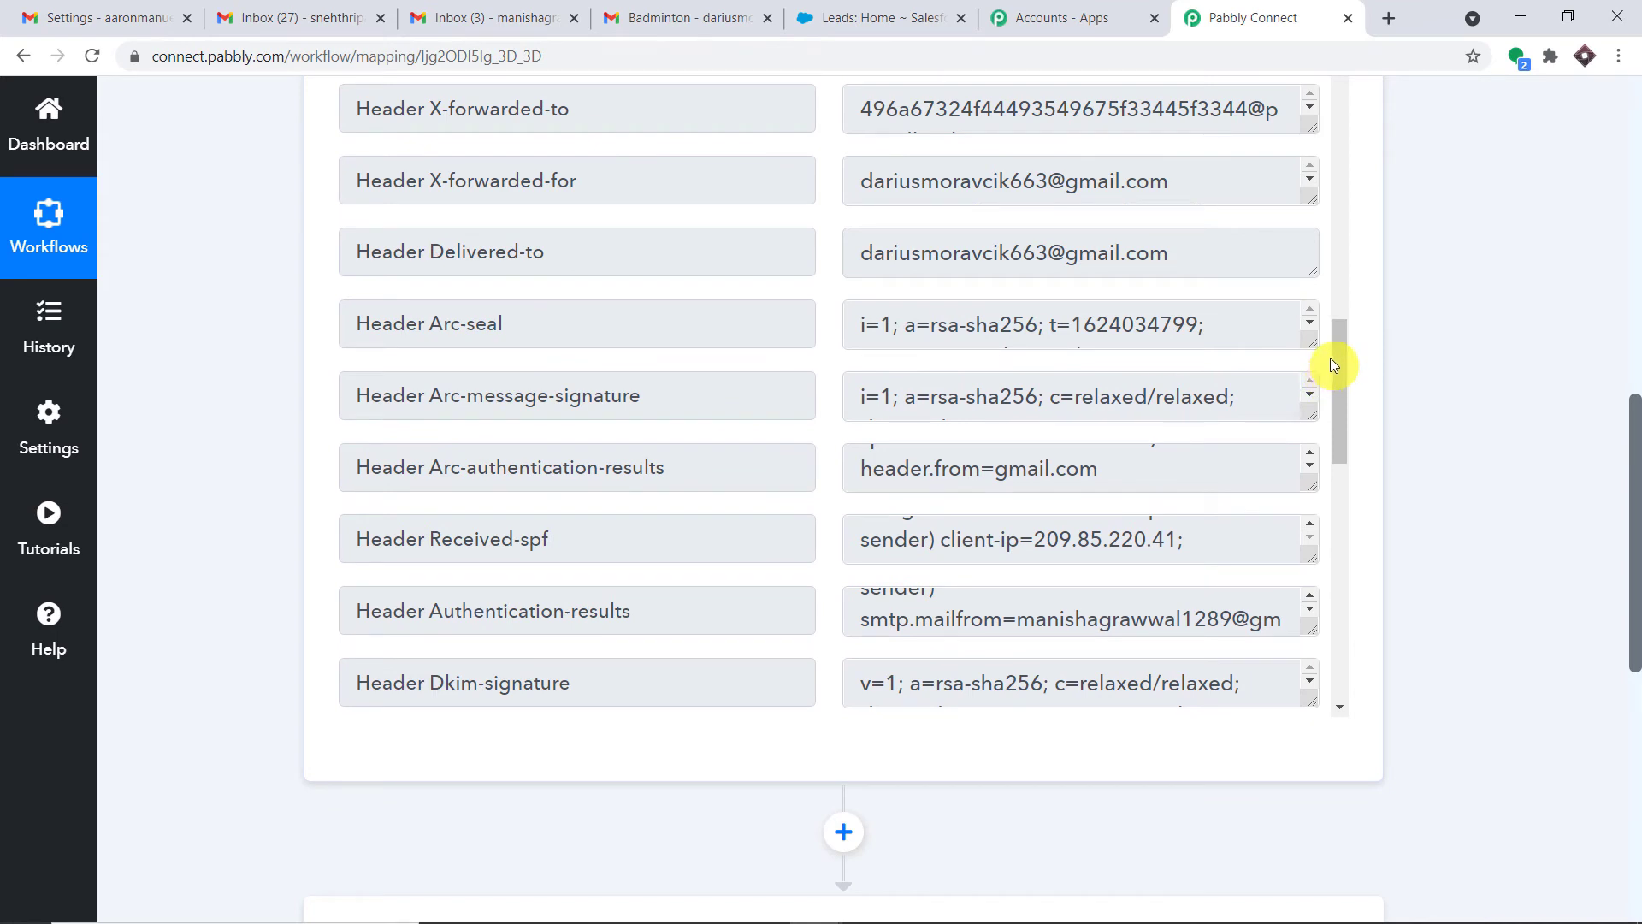
drag(1634, 432, 1634, 569)
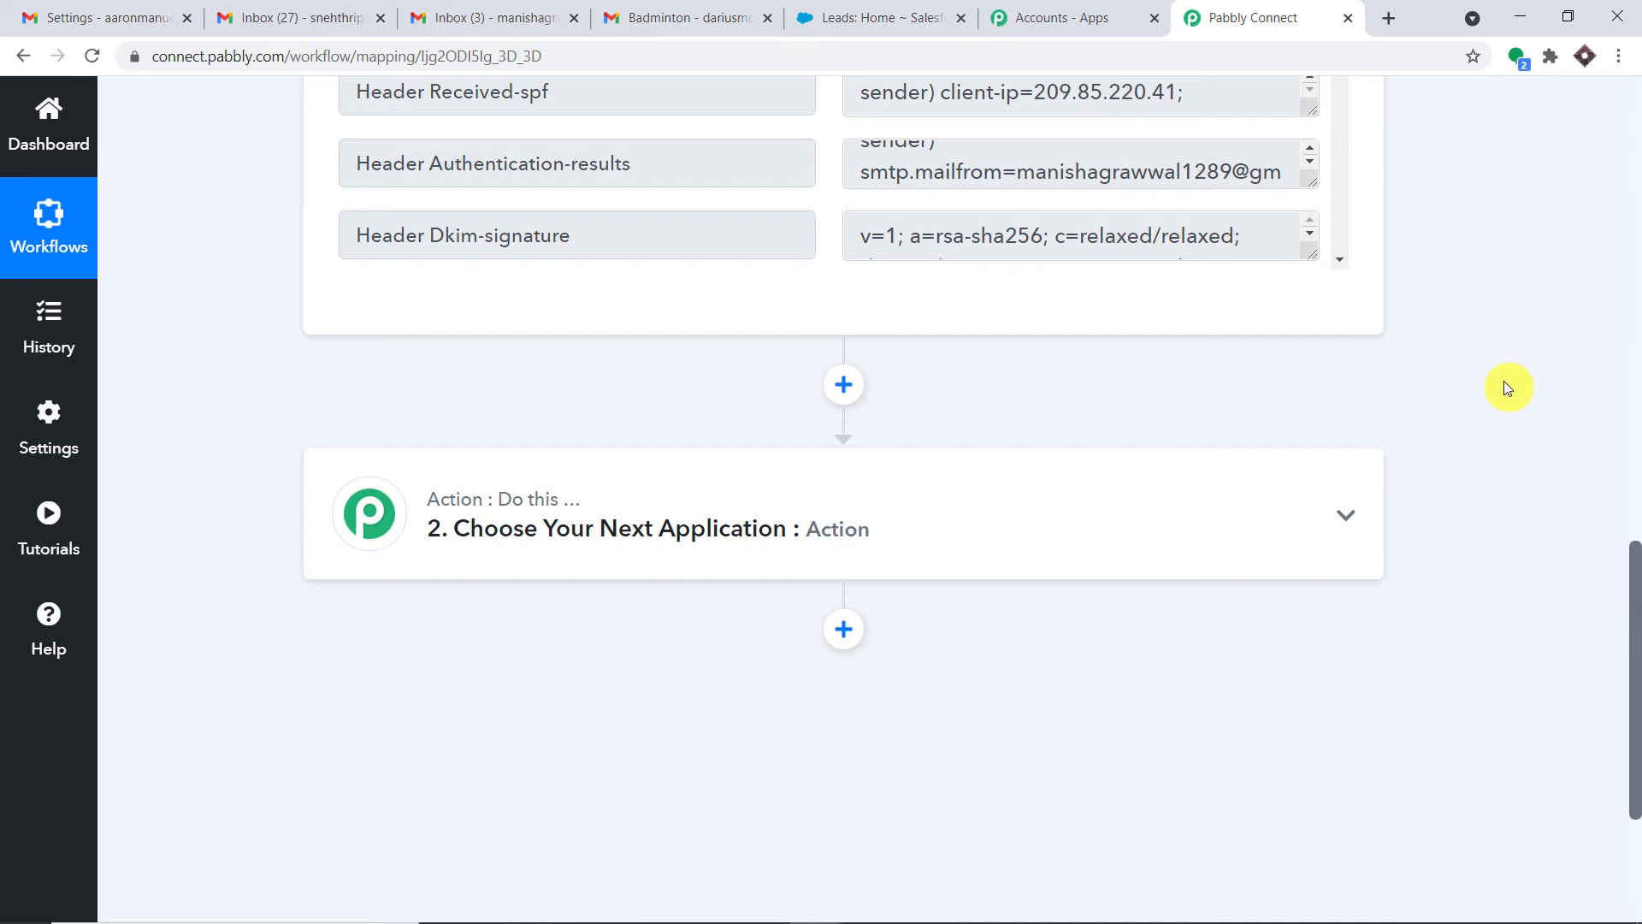
Choose Salesforce, found by searching 'sales', as the second step's app
click(690, 503)
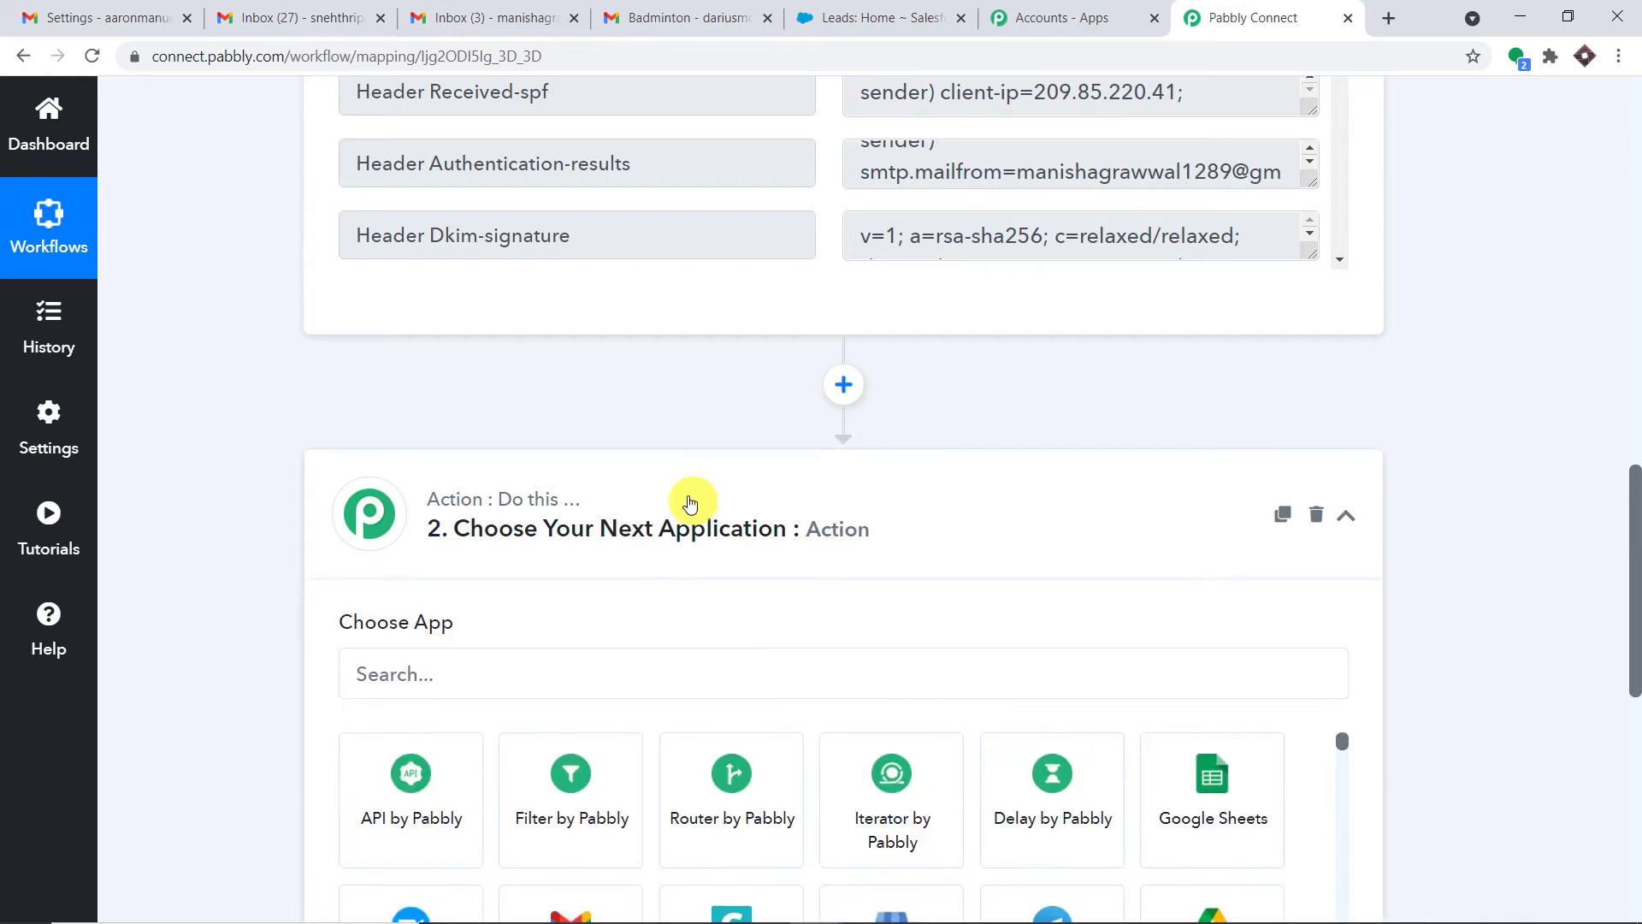
scroll(690, 503, down, 2)
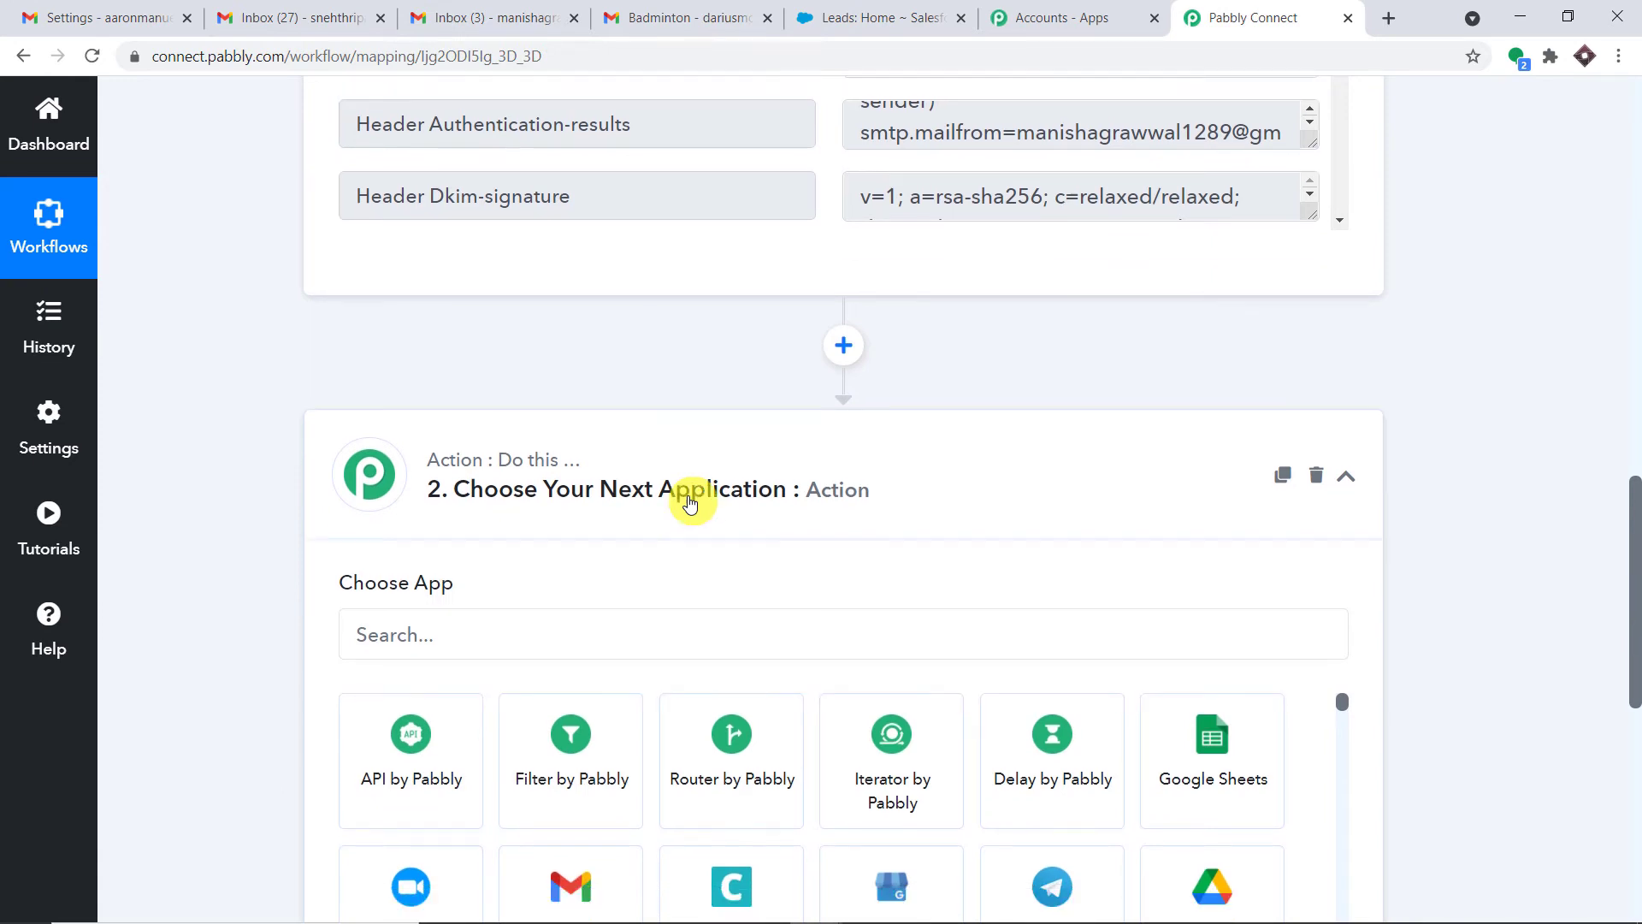
click(513, 447)
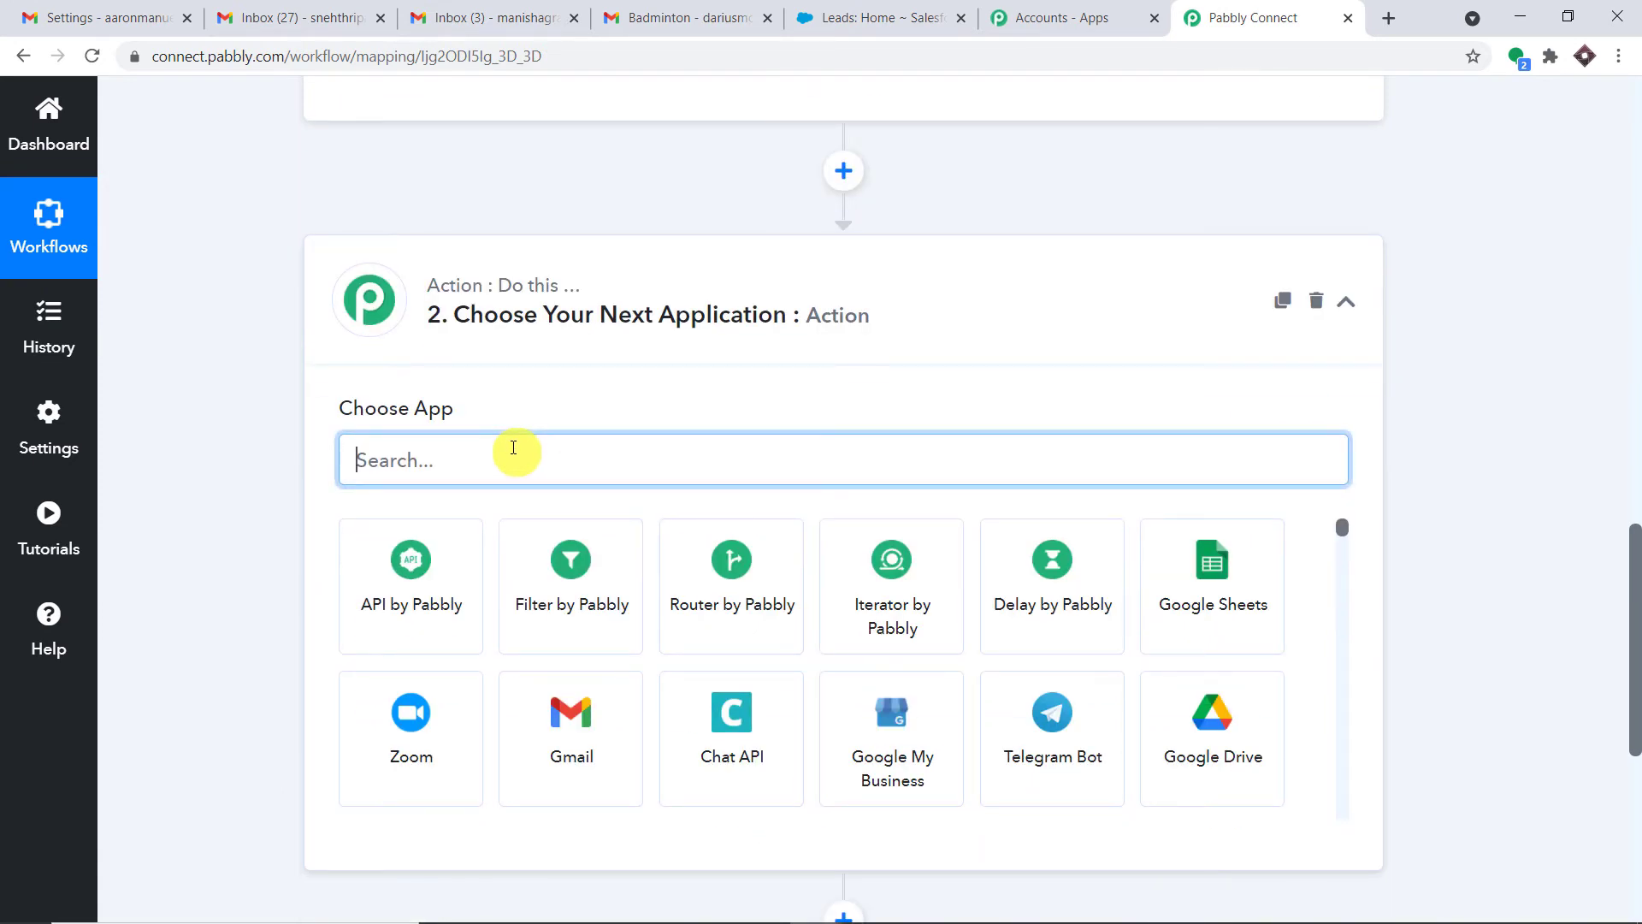
text(sa)
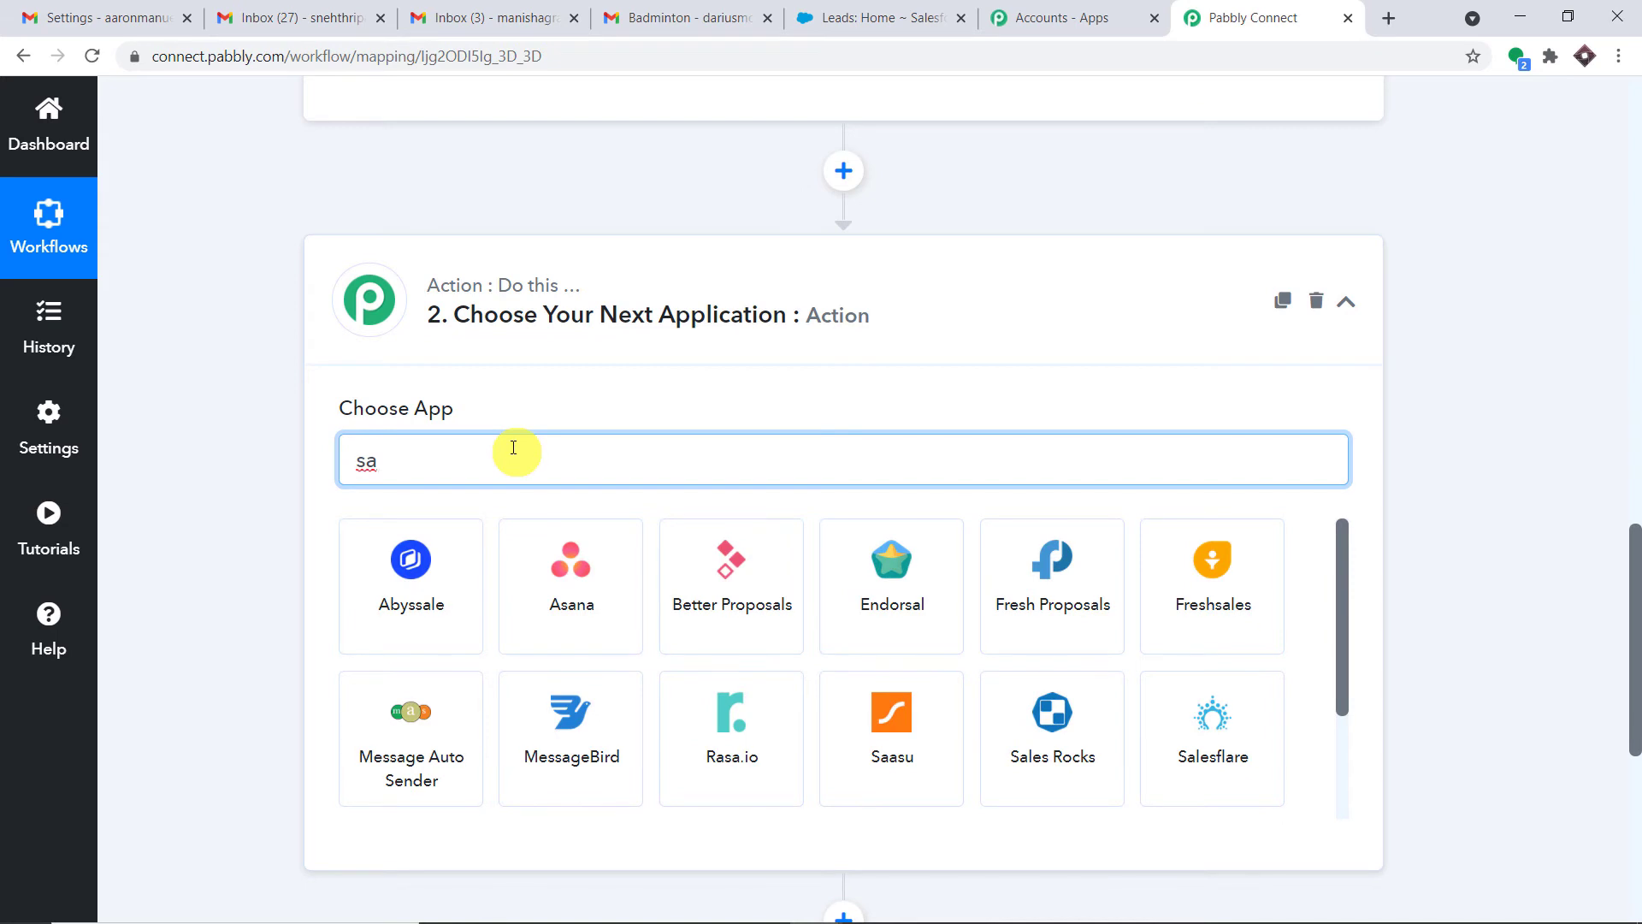
text(l)
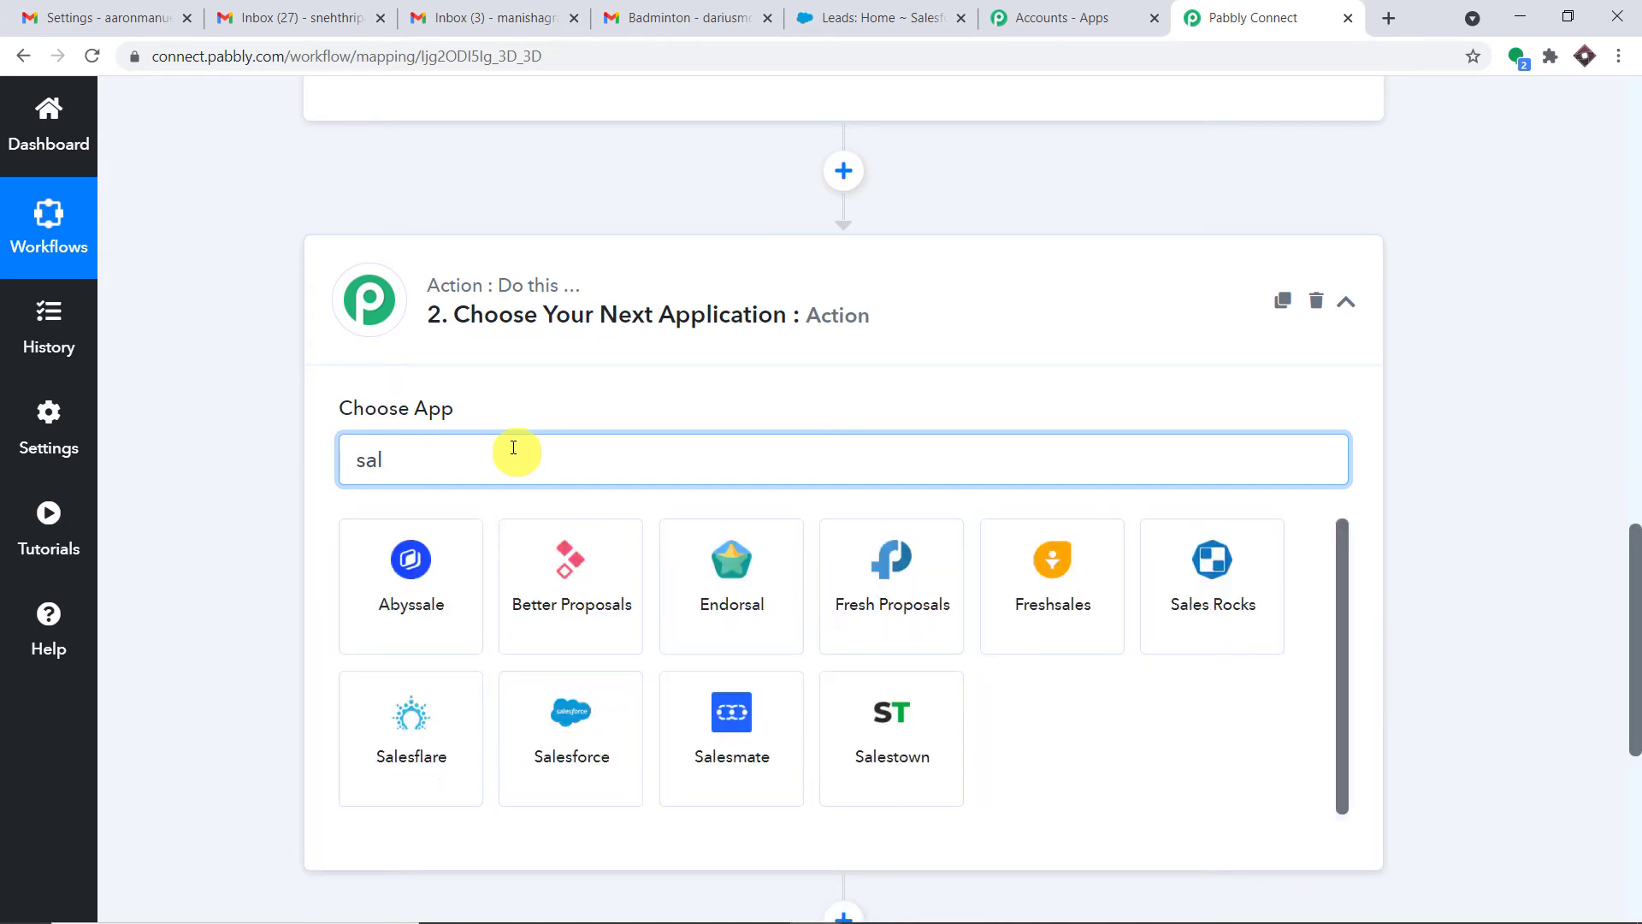
text(es)
click(886, 554)
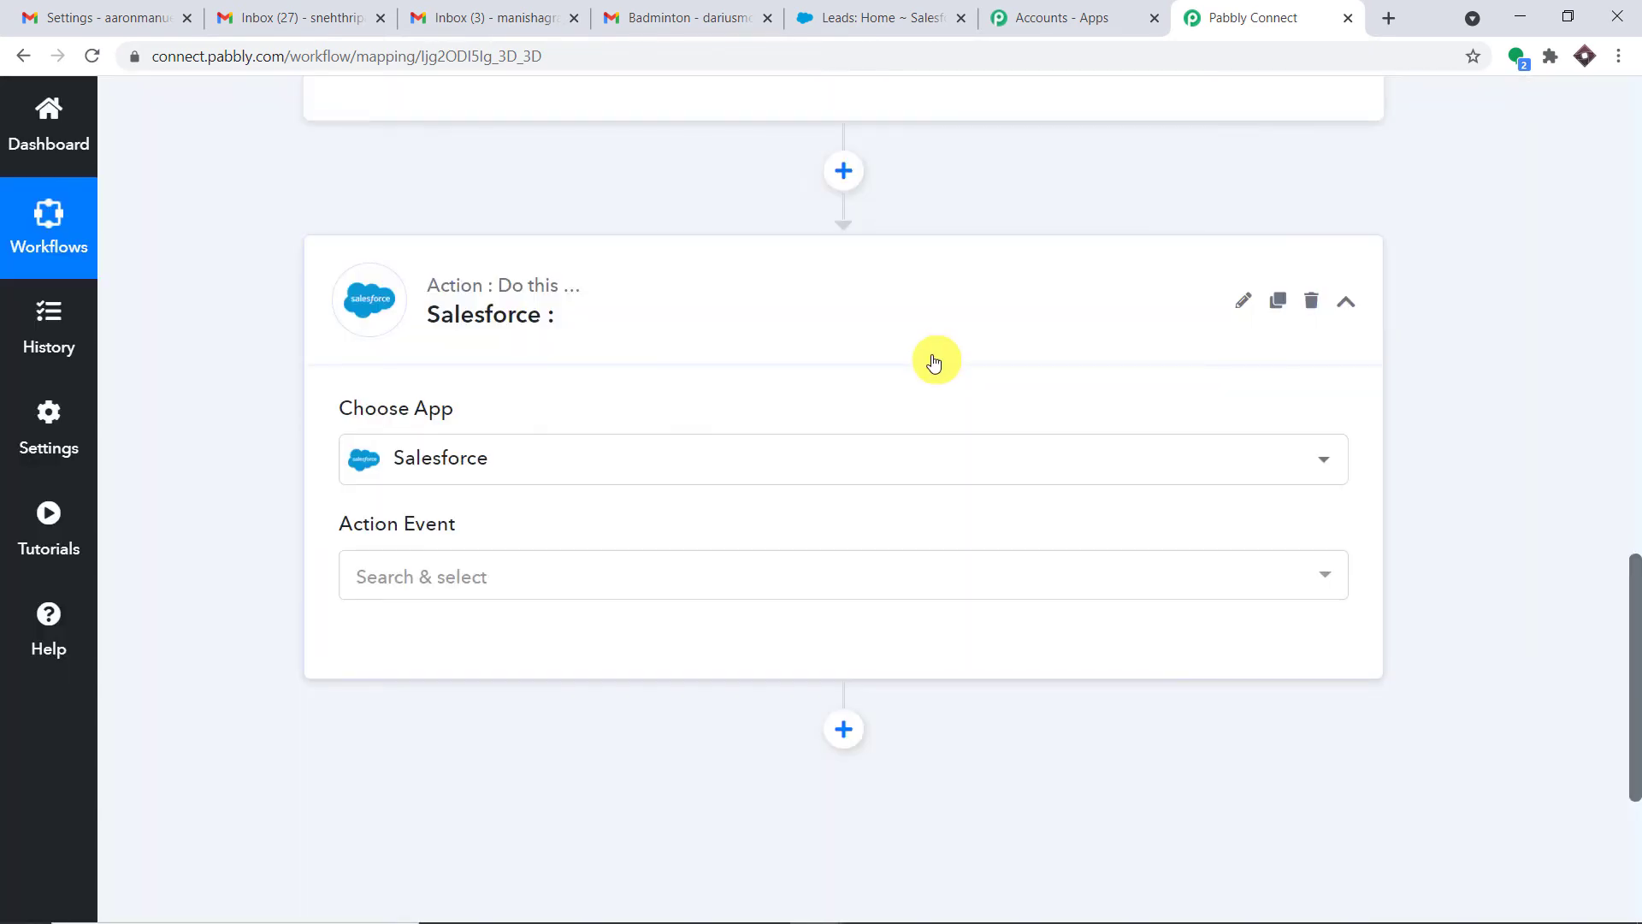
Set the action event to Create Lead and begin connecting the Salesforce account
click(576, 576)
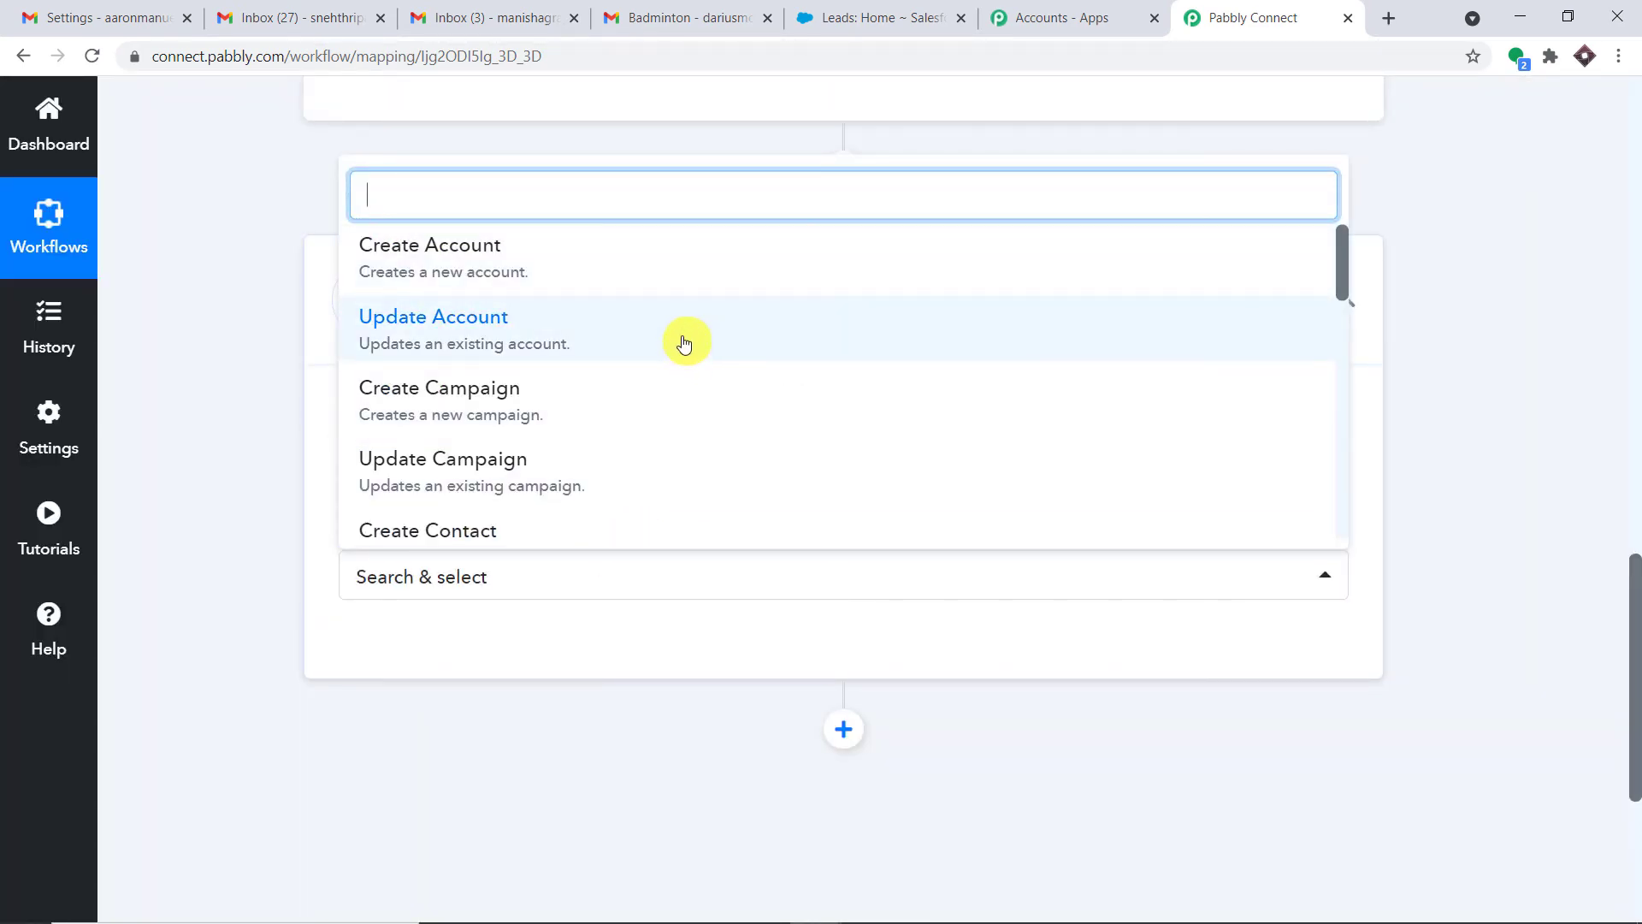
text(crea)
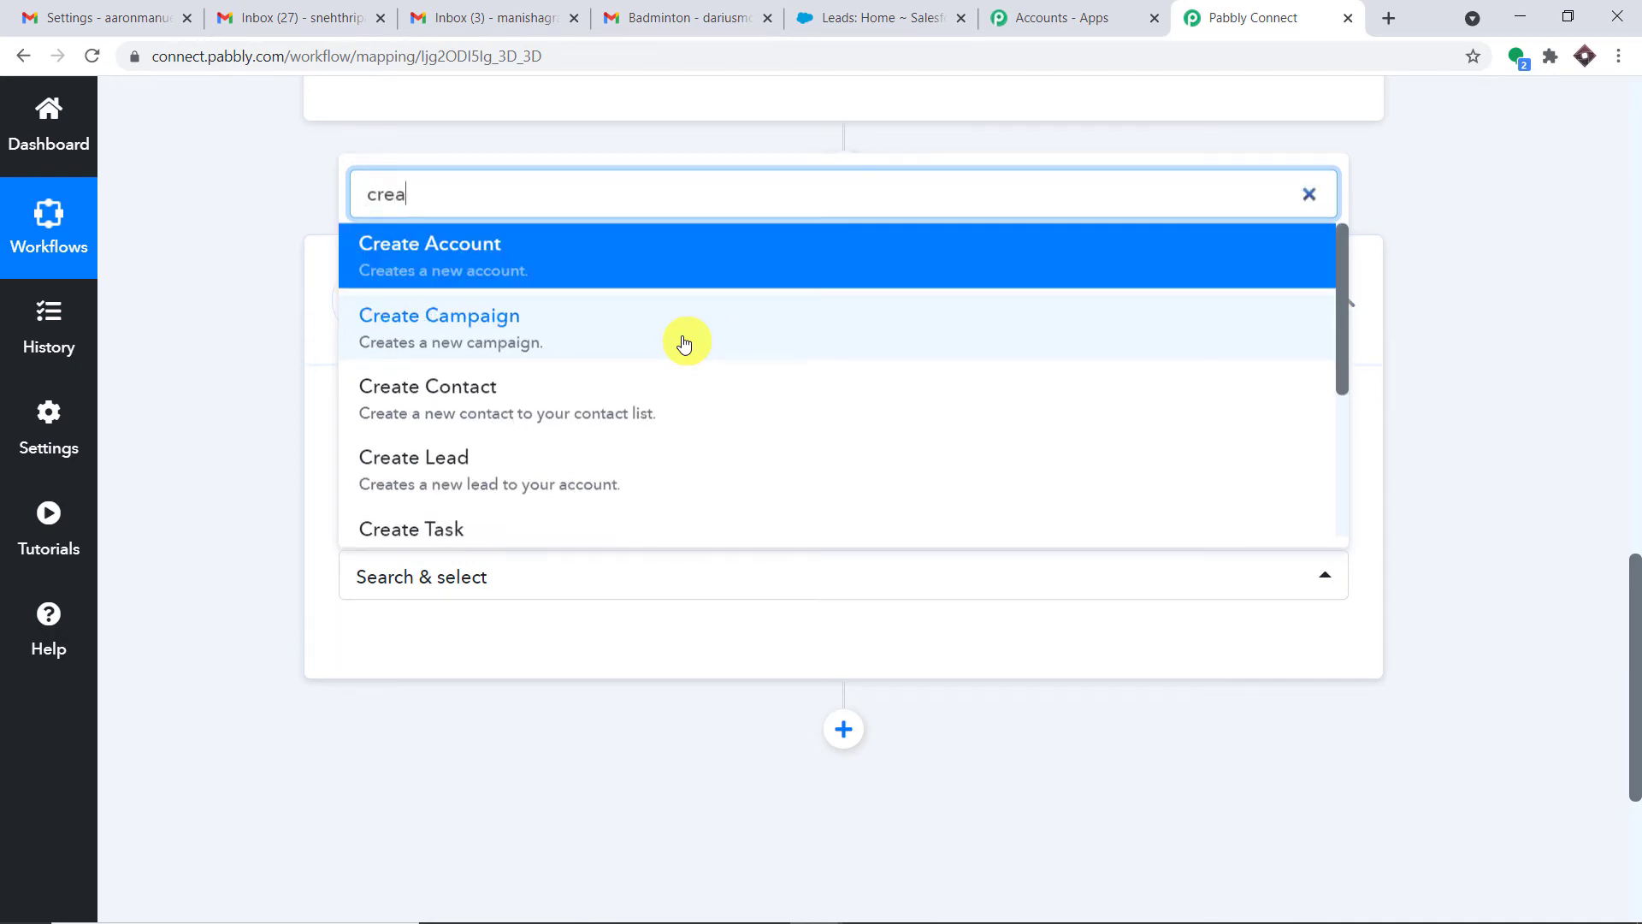
click(531, 470)
click(429, 657)
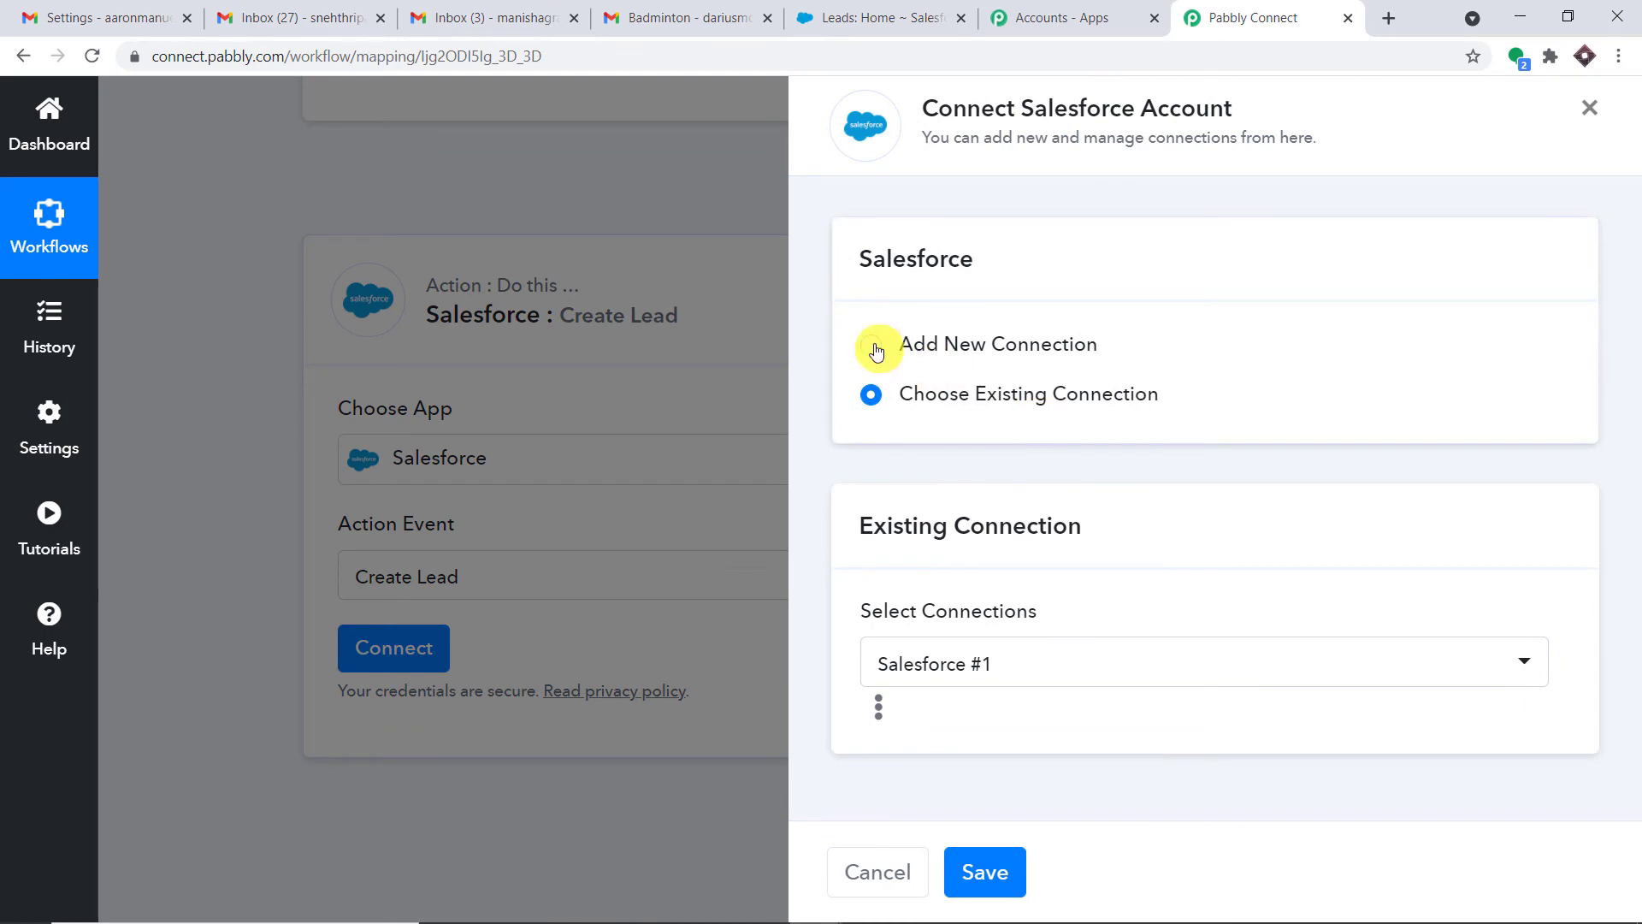
Add and authorize a new Salesforce connection, then review the Last Name, First Name, Company and Email fields
click(871, 345)
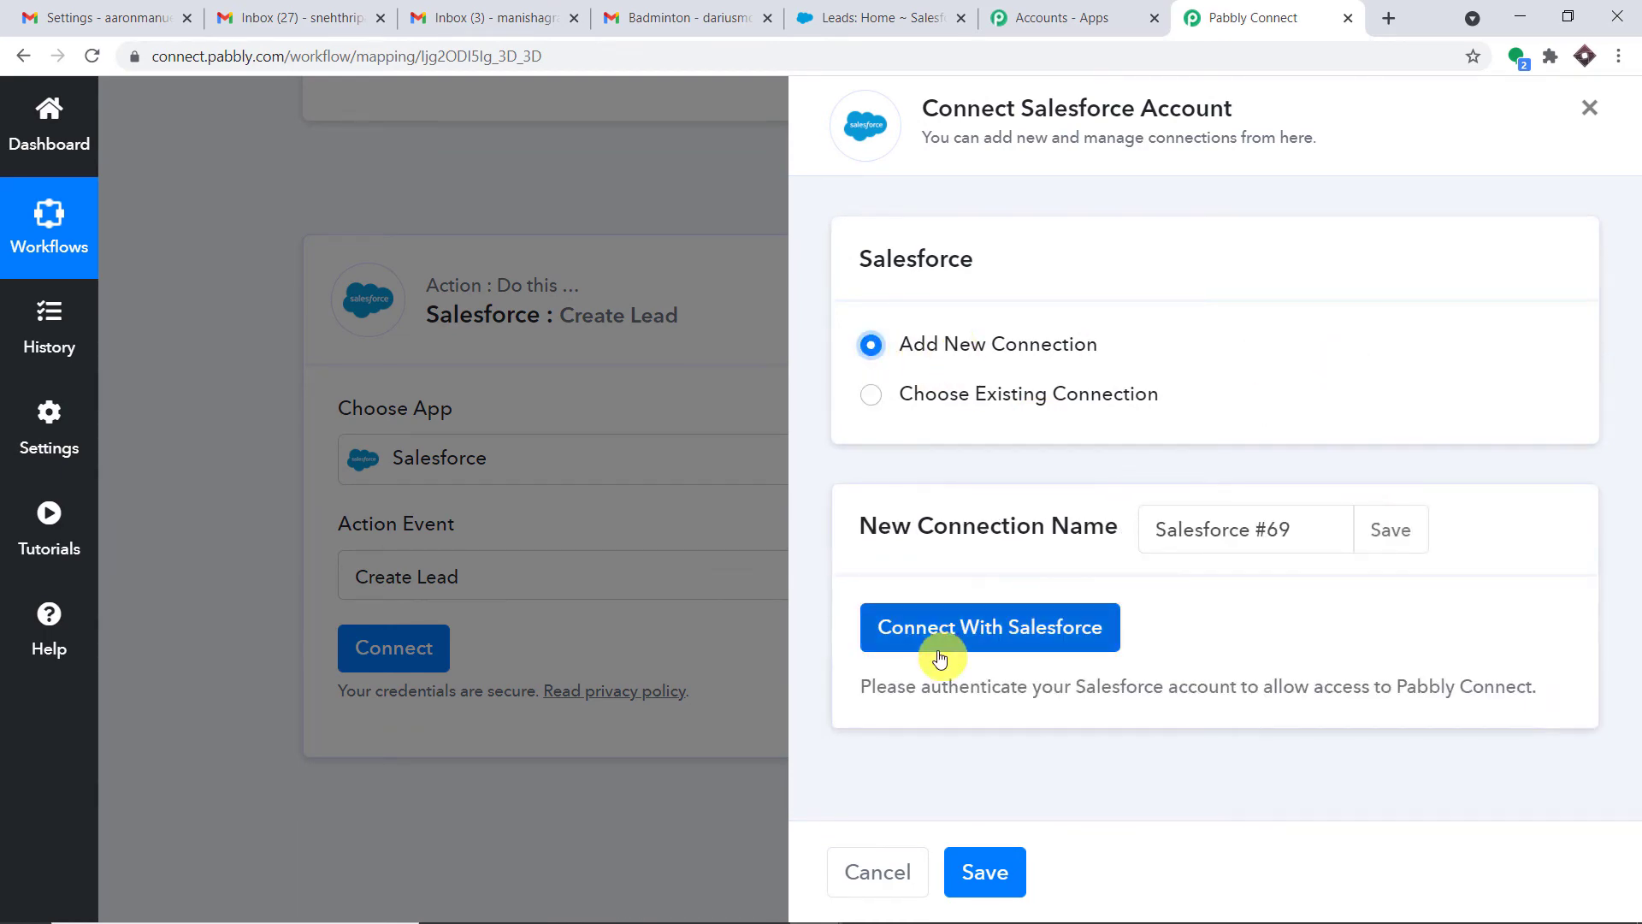
click(946, 634)
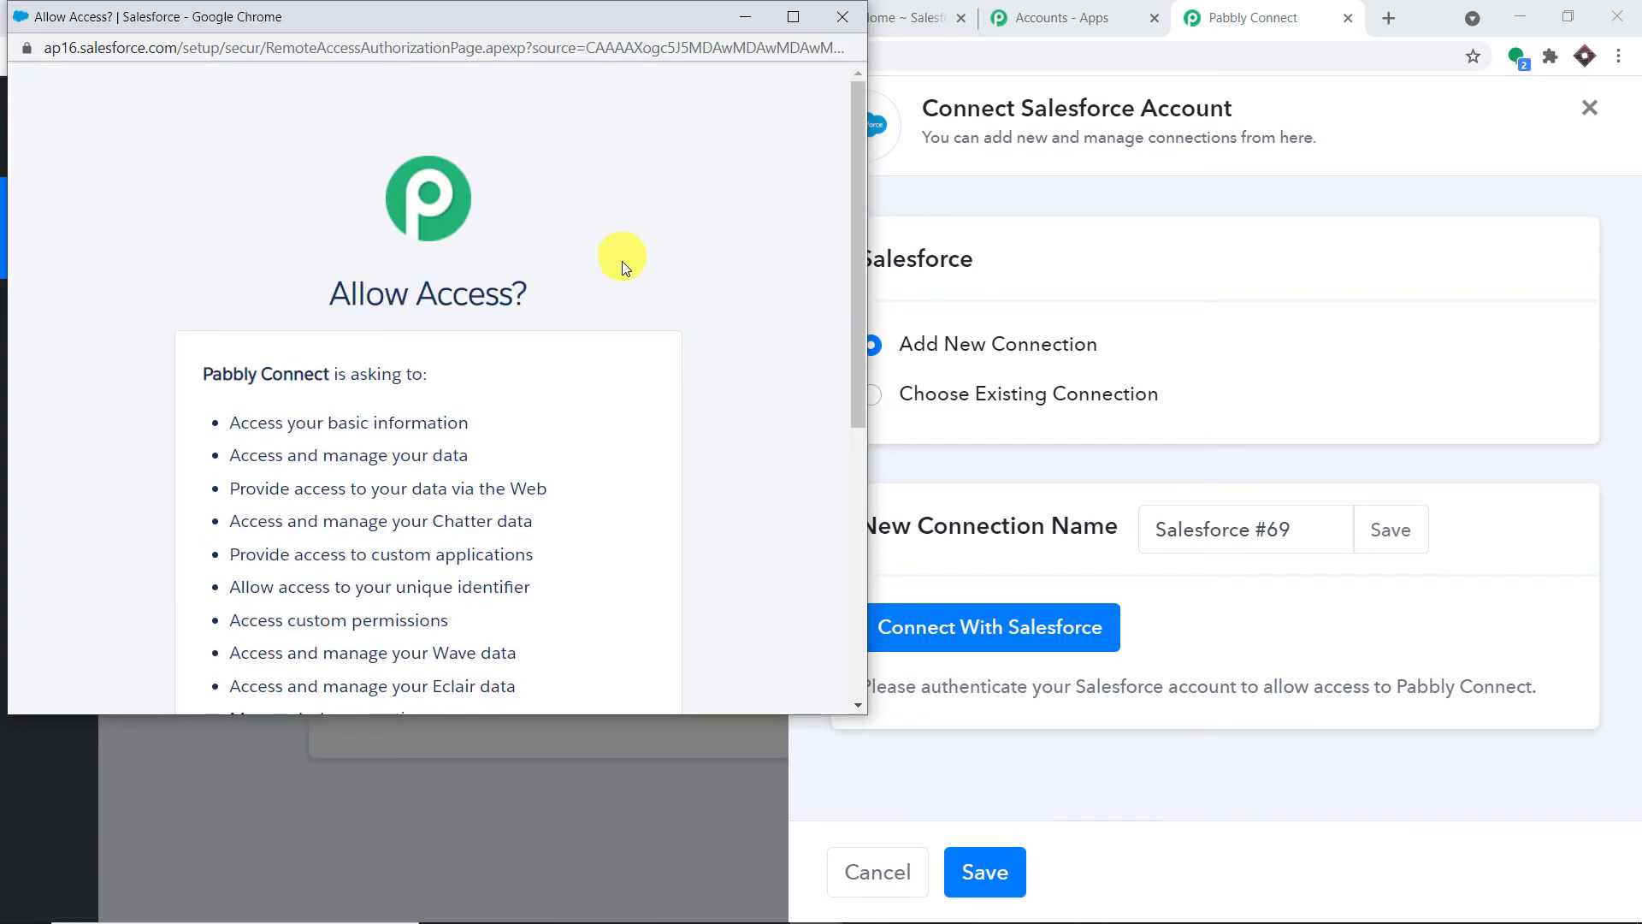
scroll(645, 351, down, 3)
scroll(645, 350, down, 3)
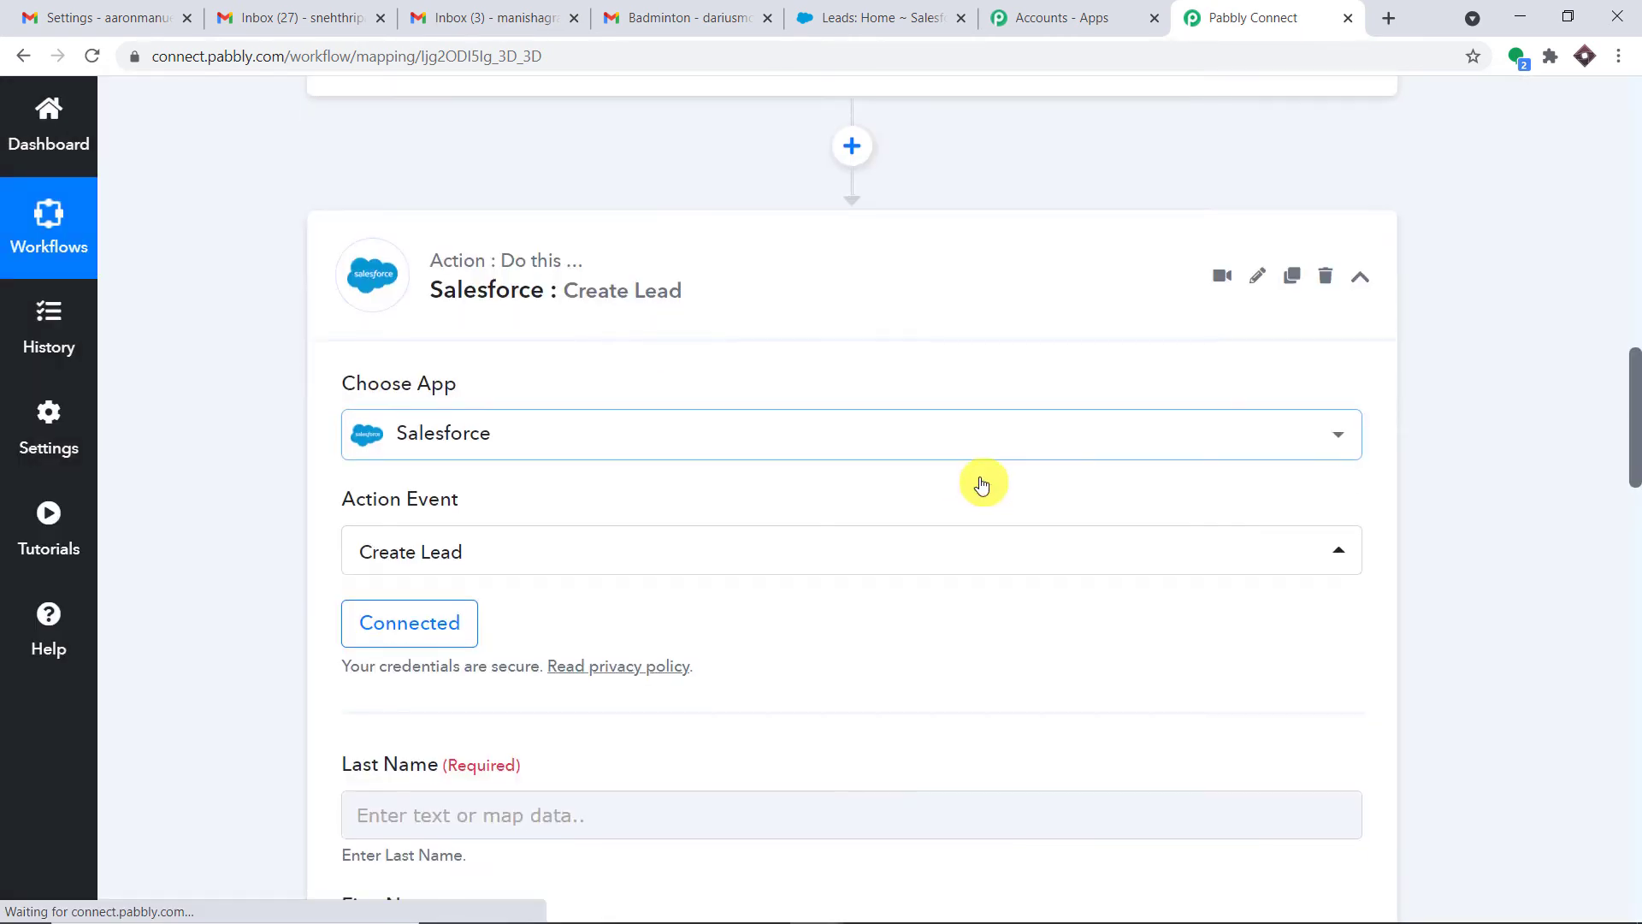
scroll(1006, 424, down, 6)
scroll(1034, 448, down, 8)
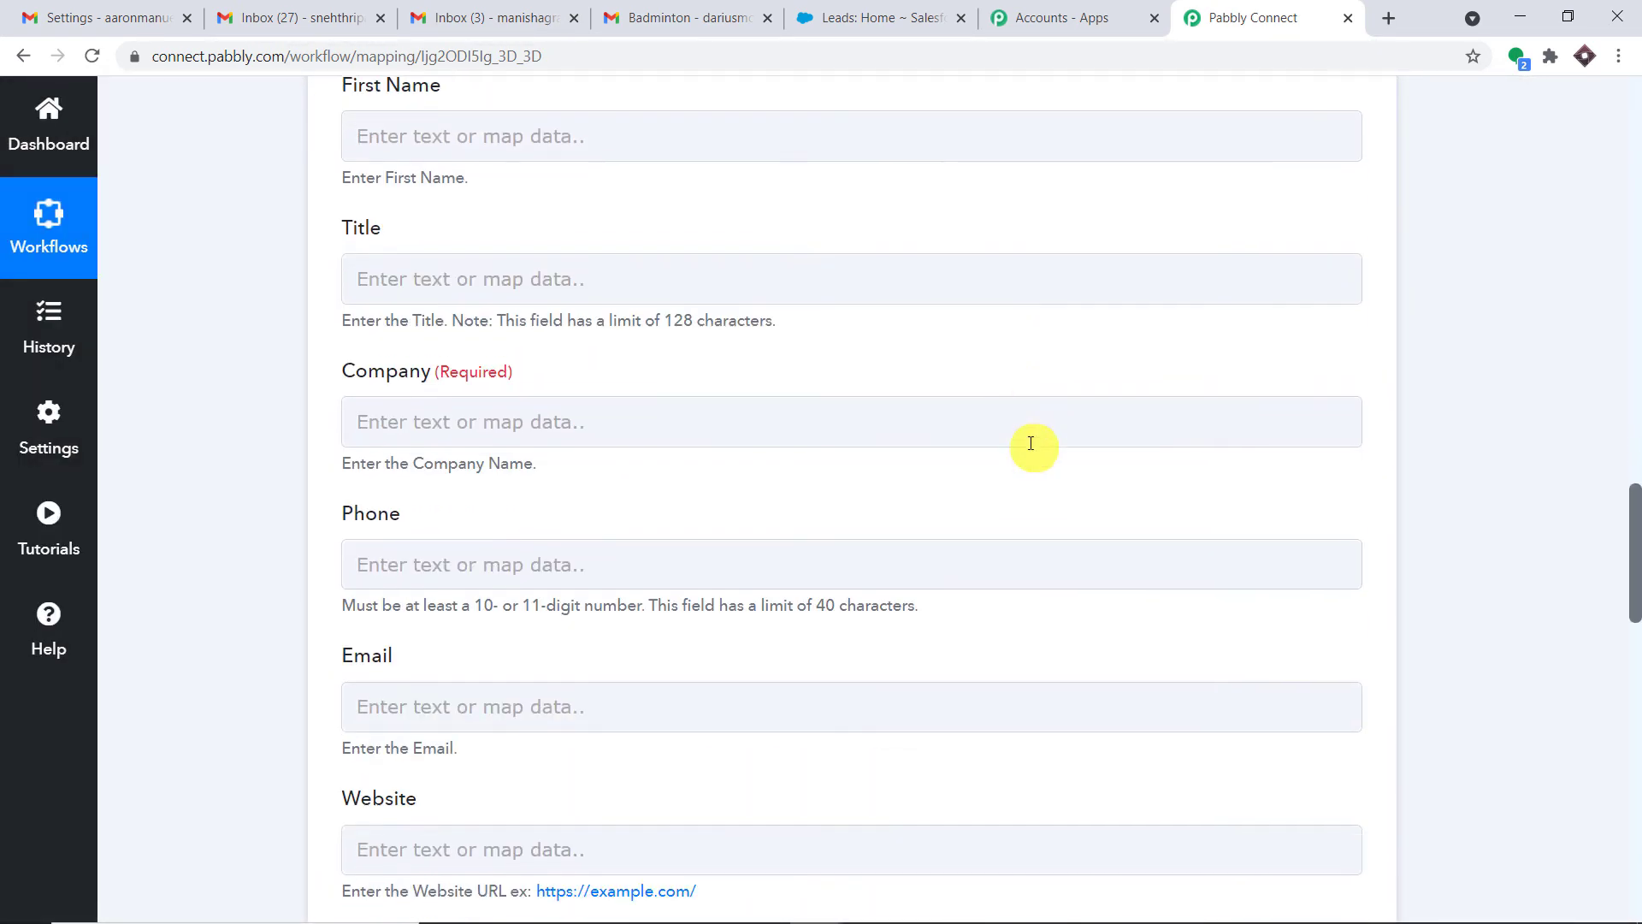
scroll(1032, 472, down, 1)
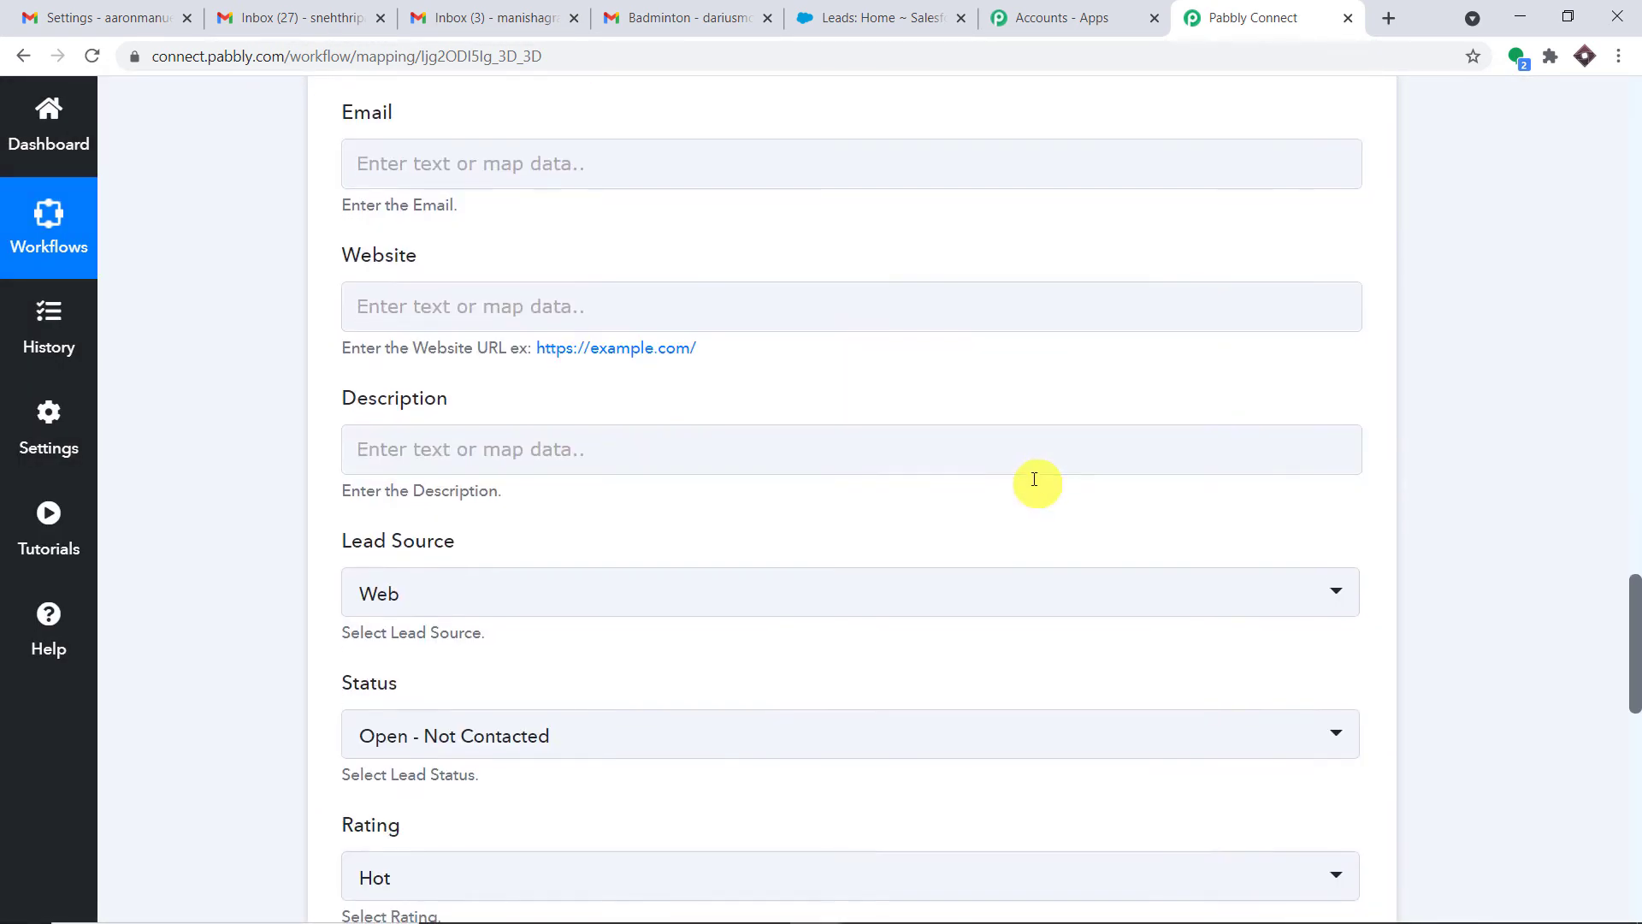
scroll(1026, 471, up, 3)
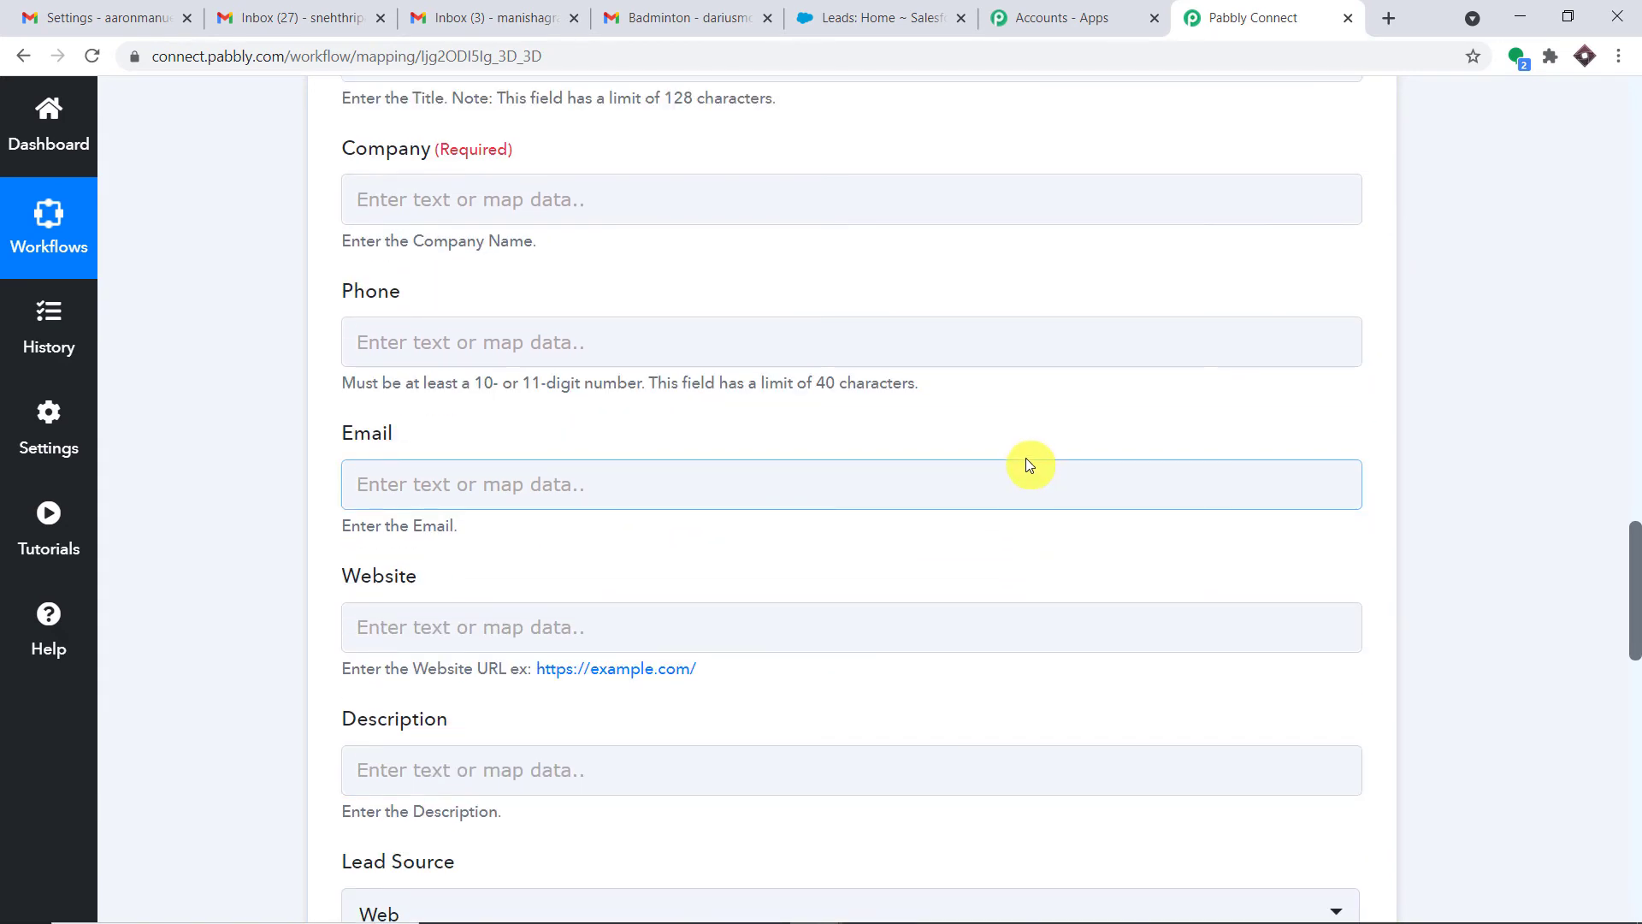
scroll(1029, 454, up, 5)
scroll(1031, 453, up, 5)
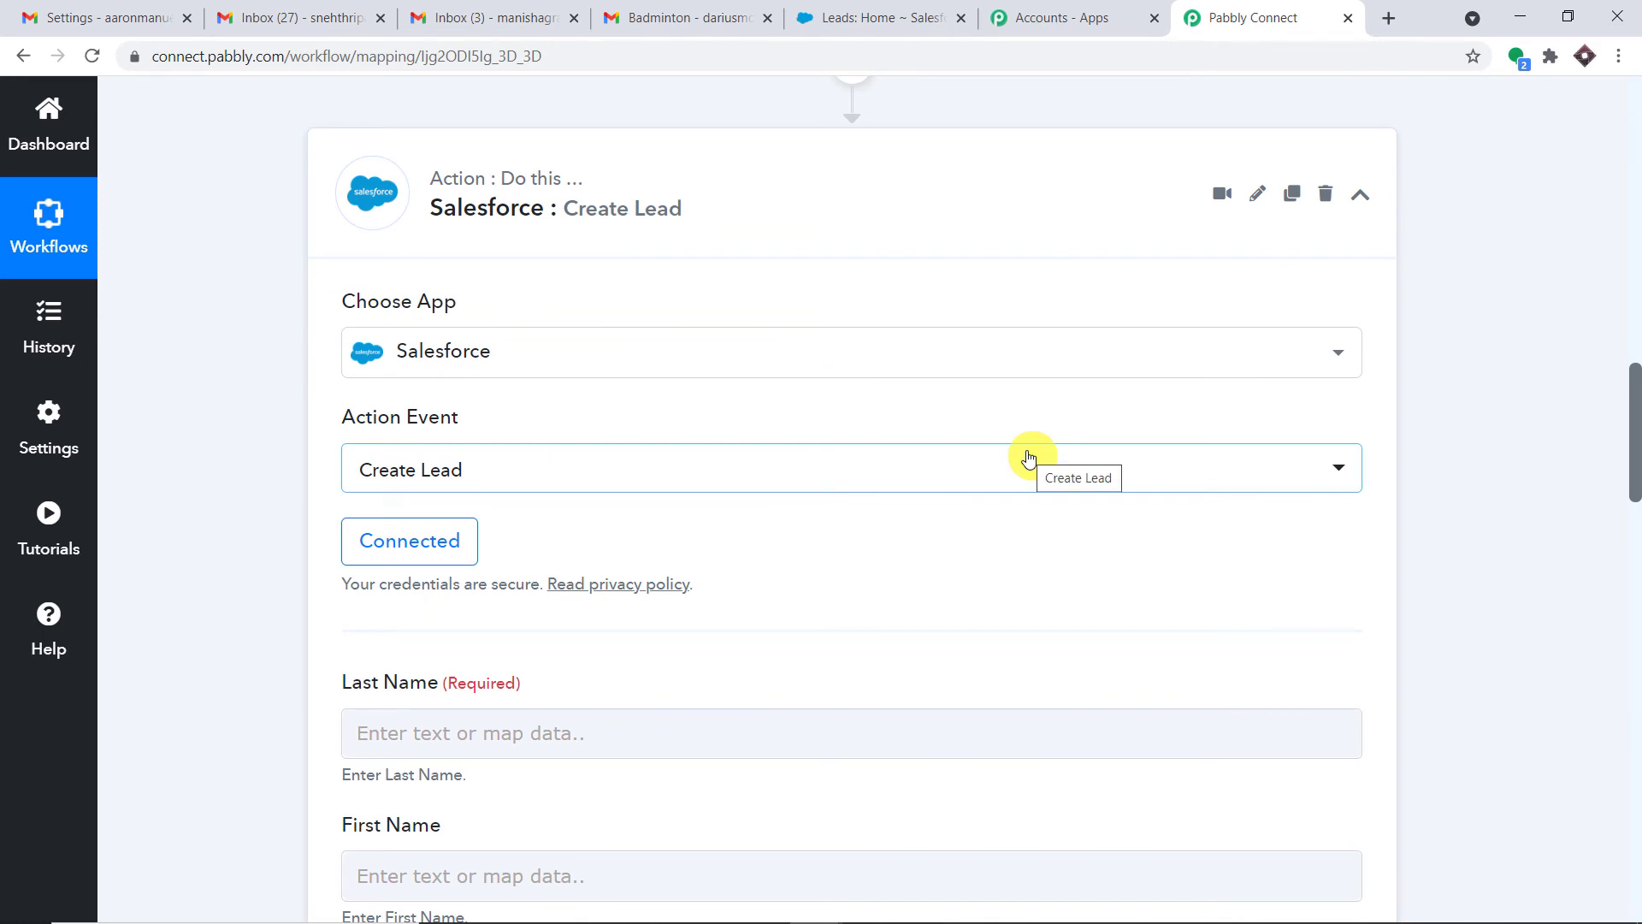
scroll(990, 407, down, 3)
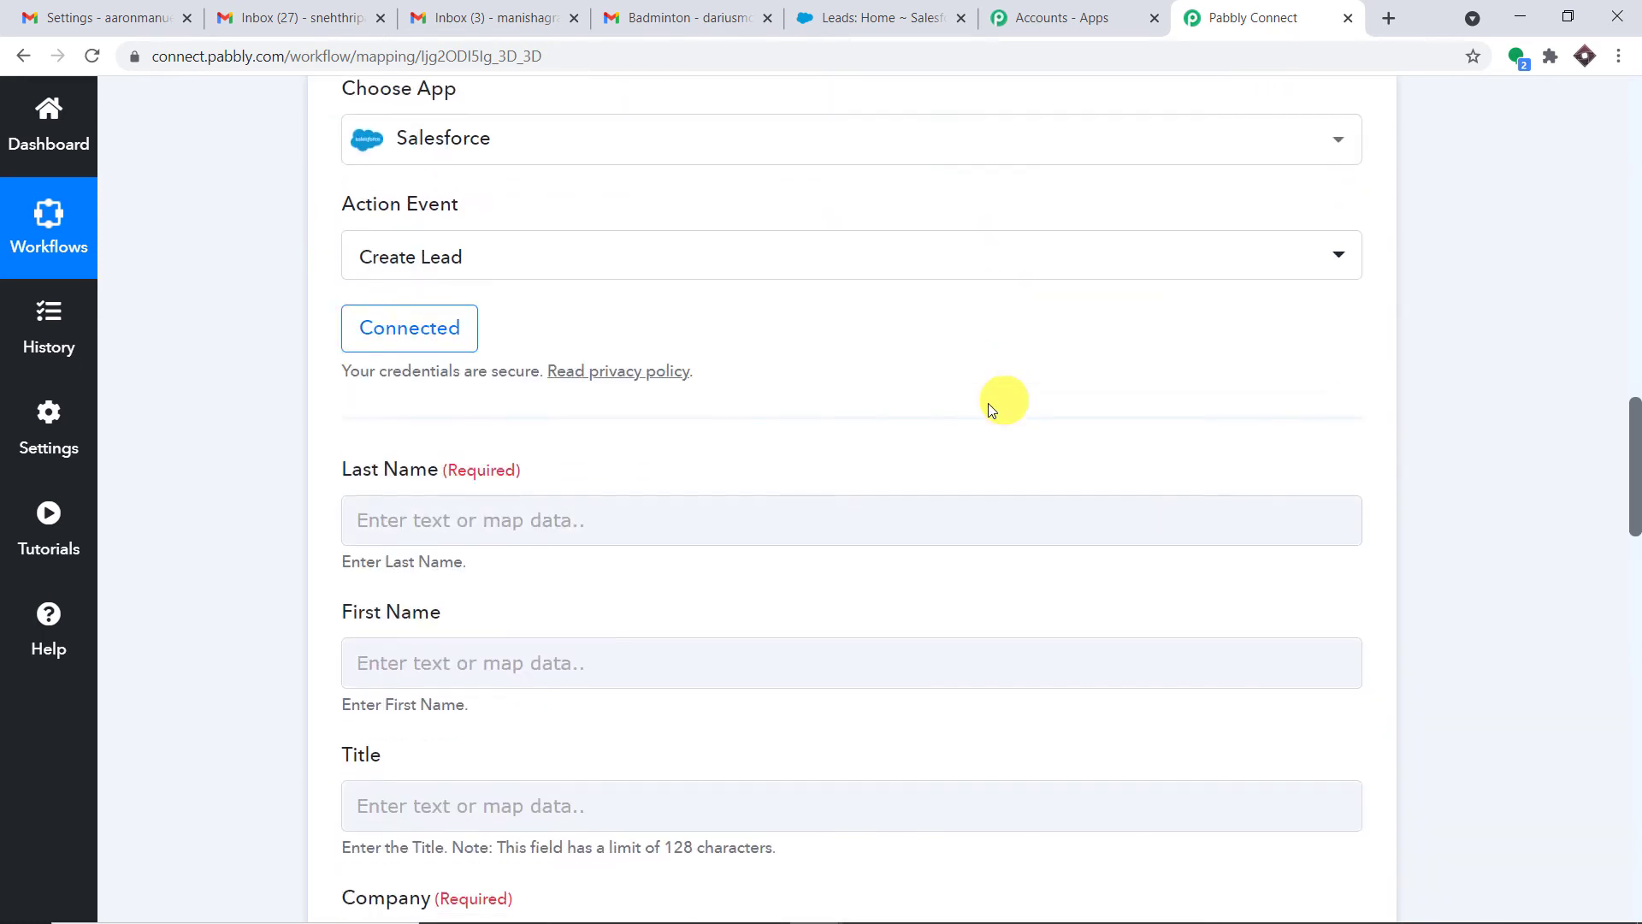
click(383, 509)
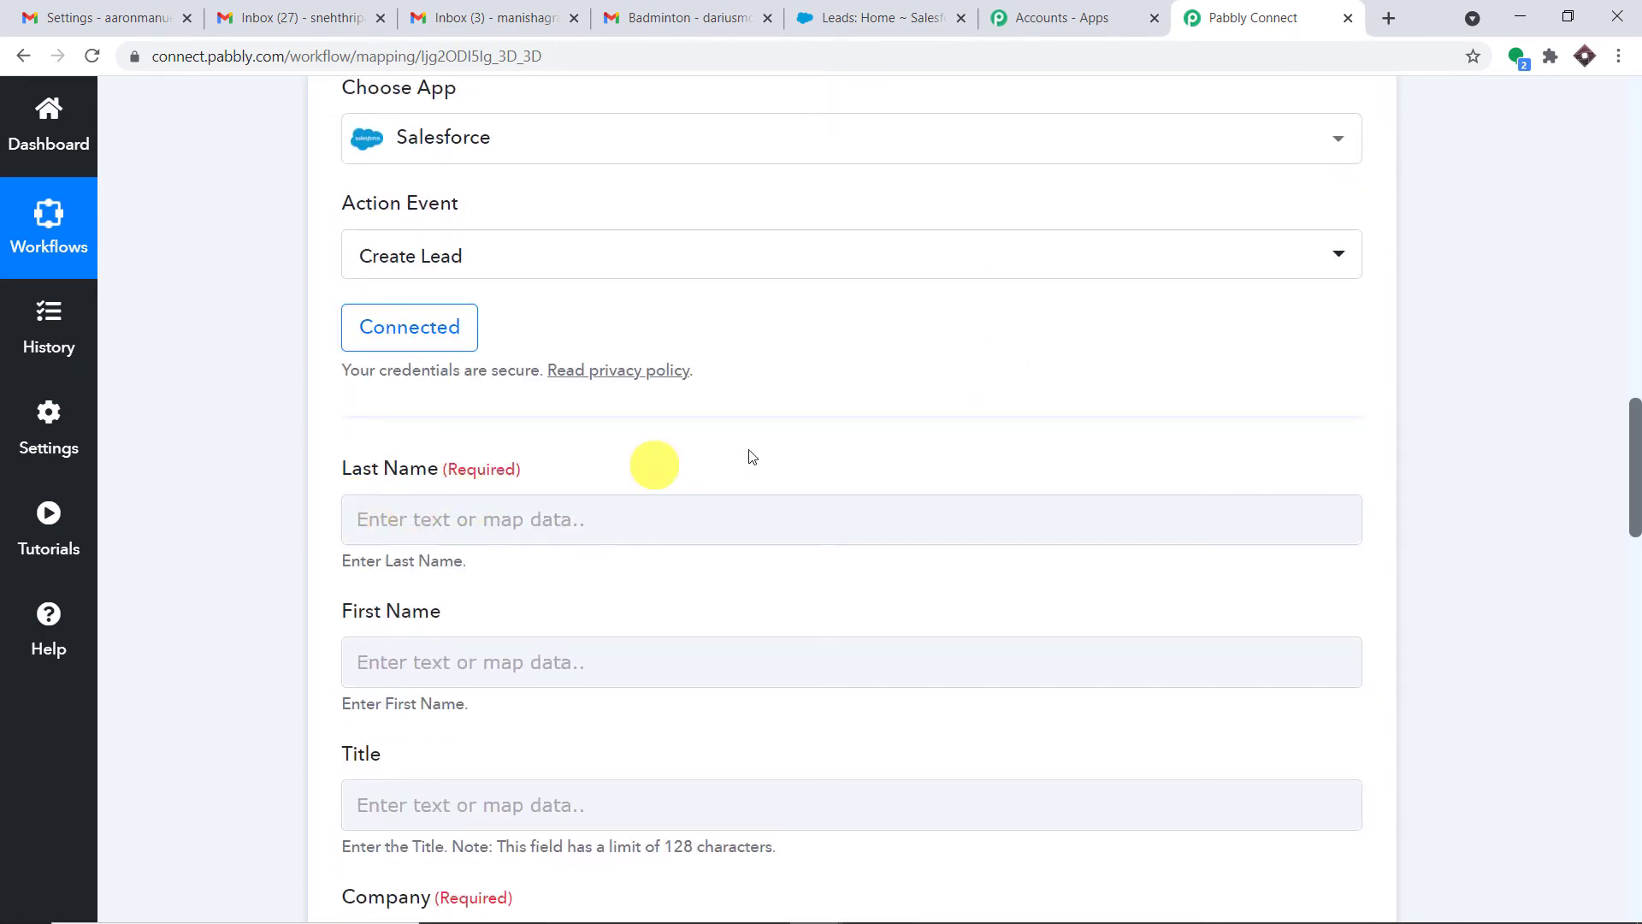
drag(1634, 462, 1635, 249)
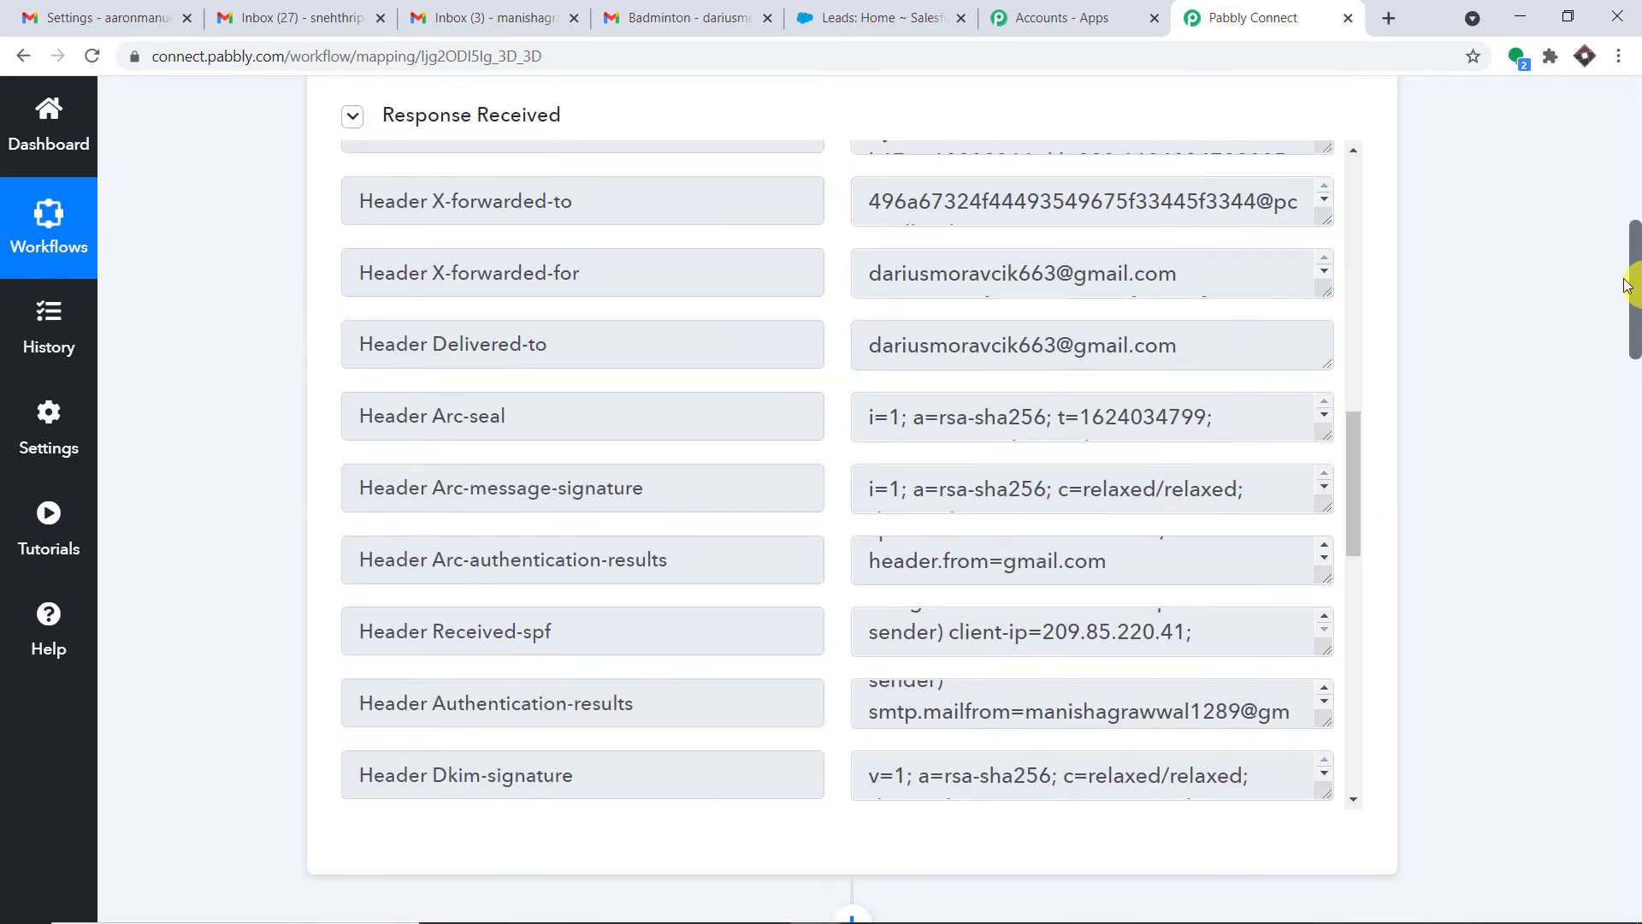
scroll(1147, 366, up, 8)
scroll(1150, 365, up, 6)
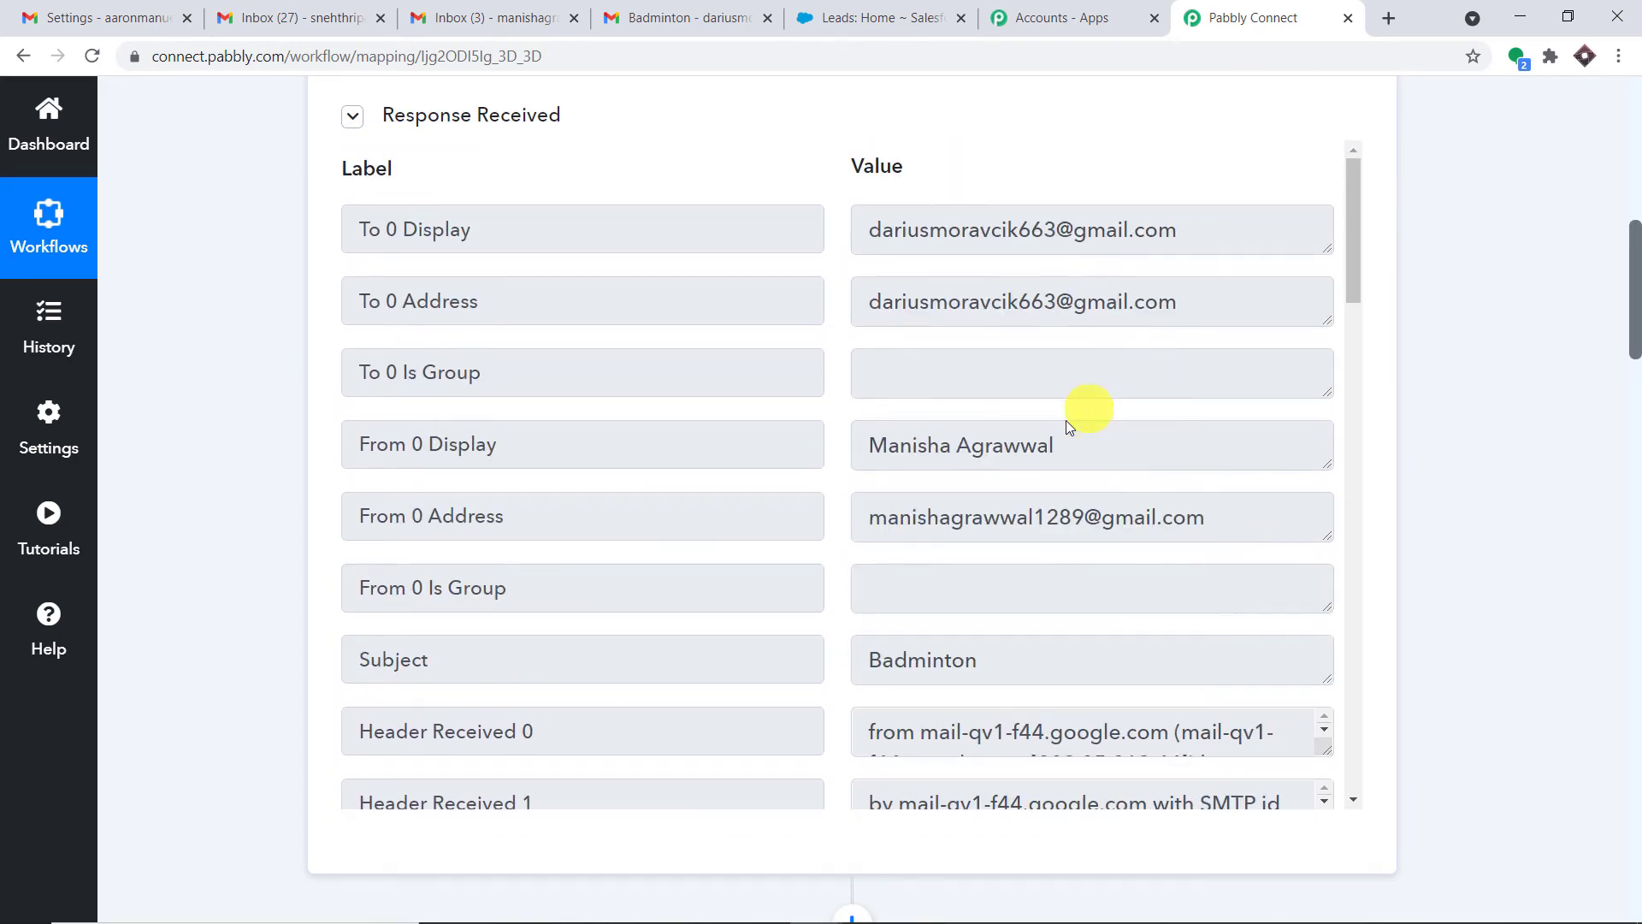
drag(1079, 435, 754, 459)
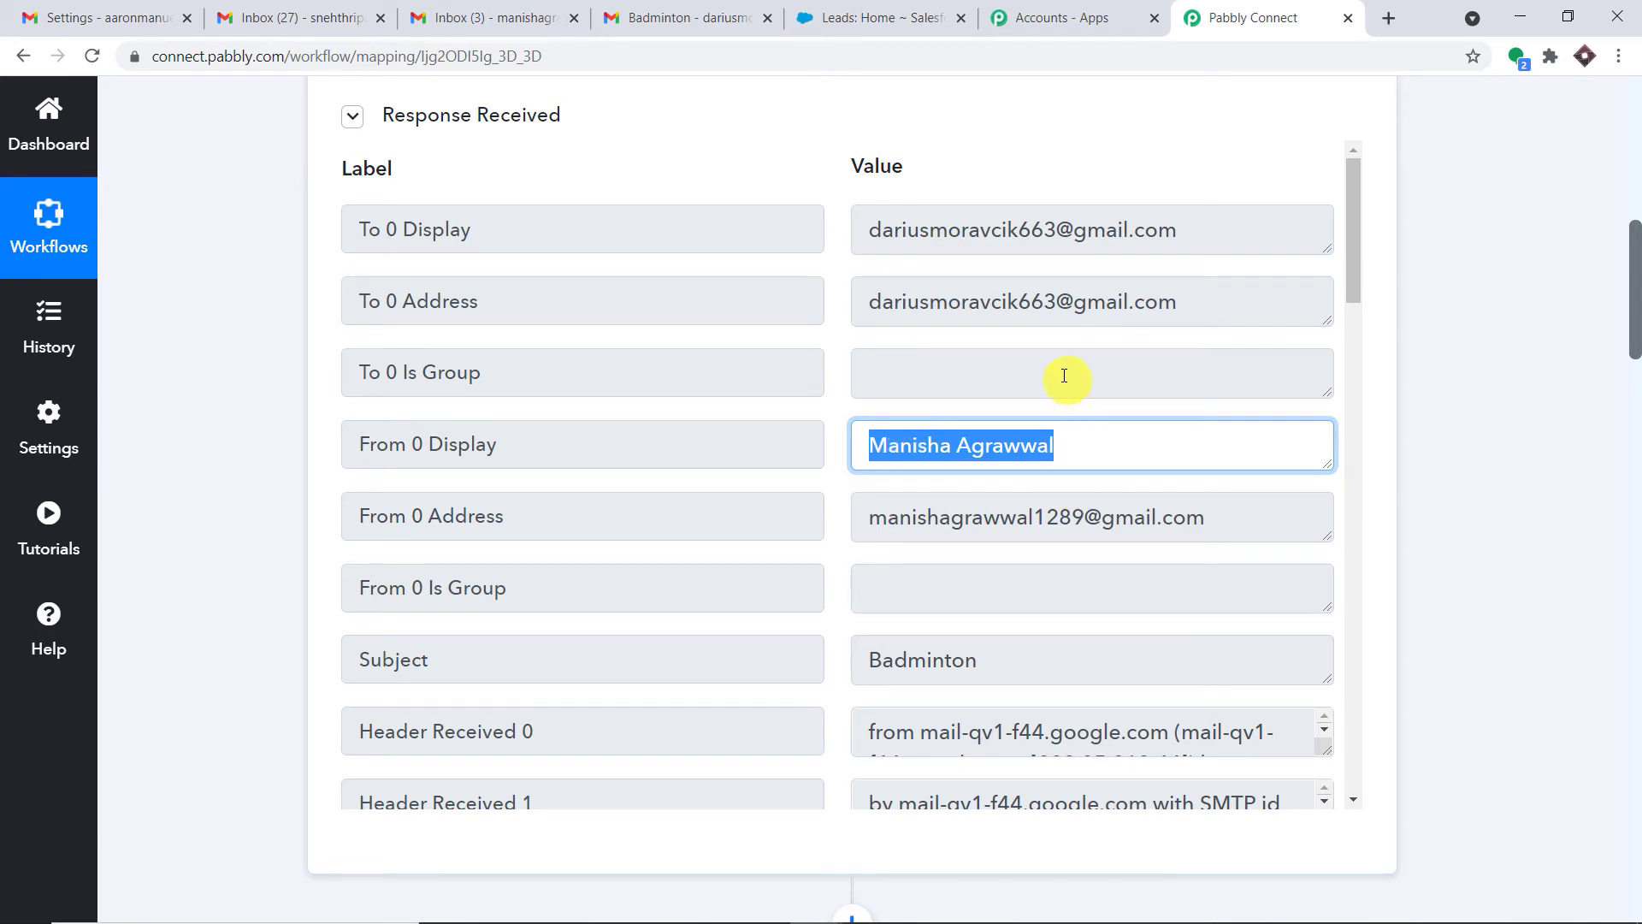
click(1018, 431)
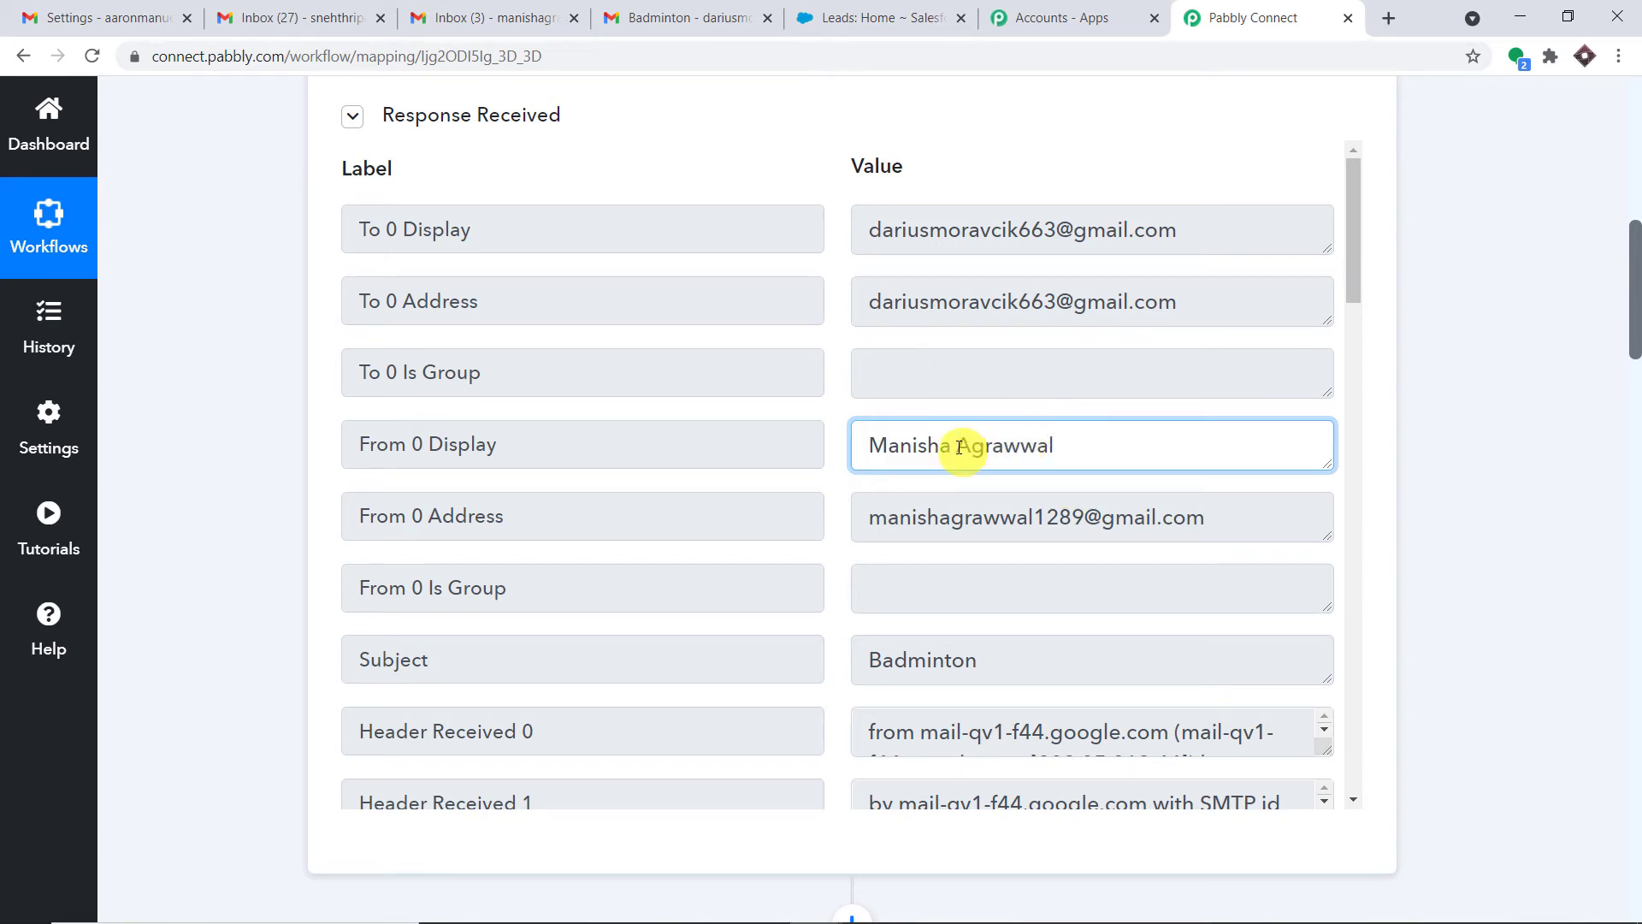
drag(959, 446, 839, 451)
drag(1053, 447, 962, 443)
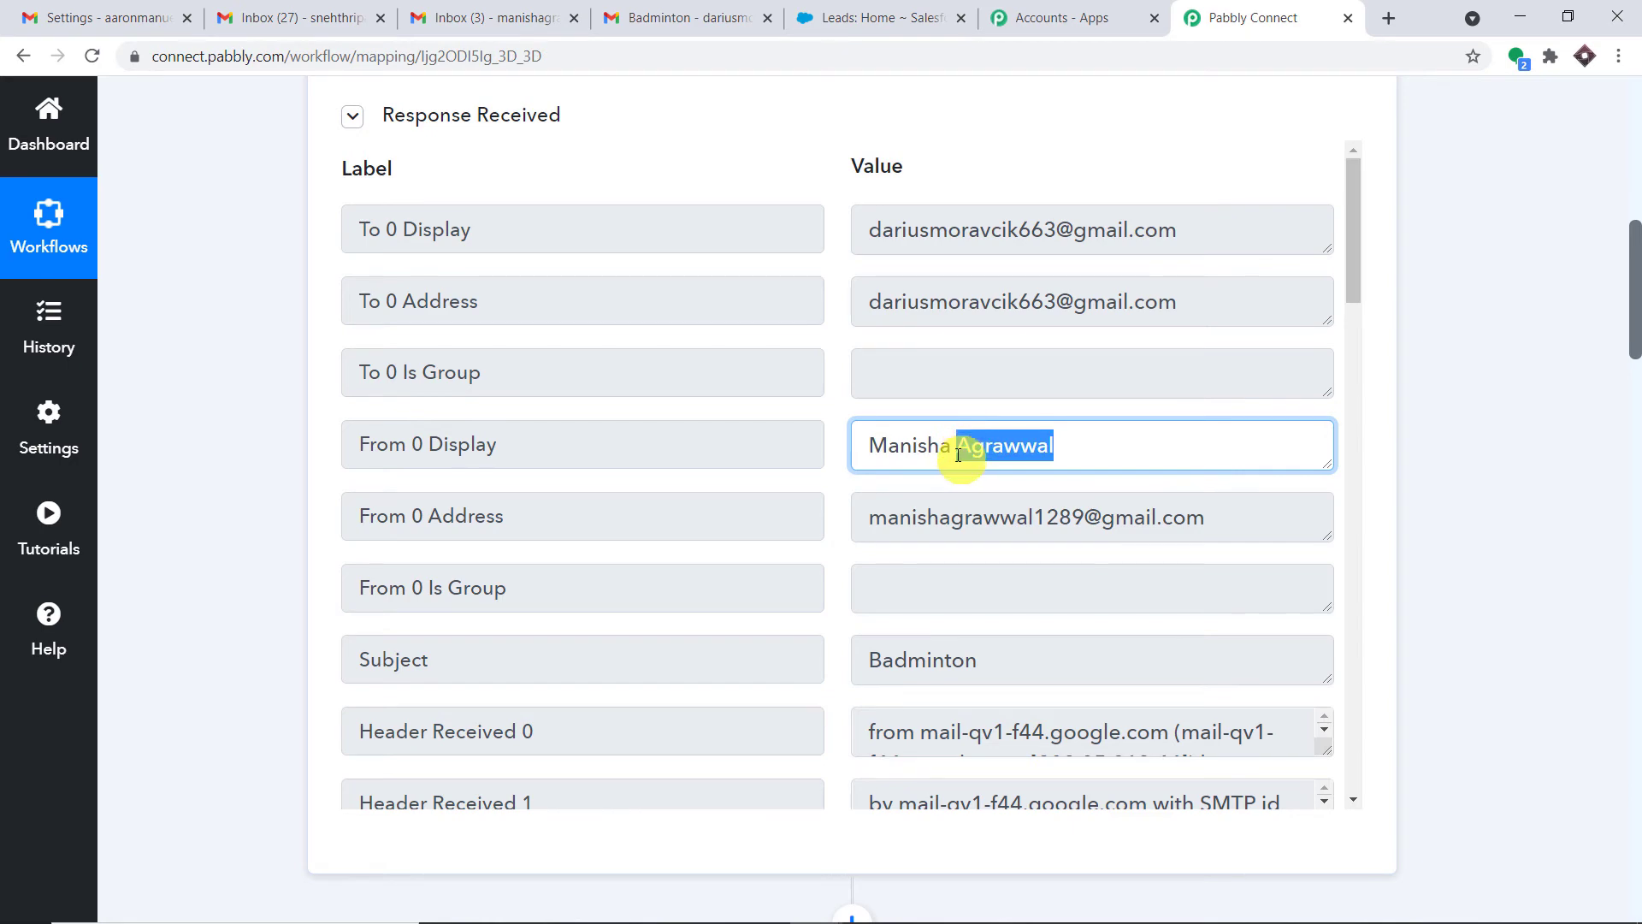
scroll(744, 240, down, 15)
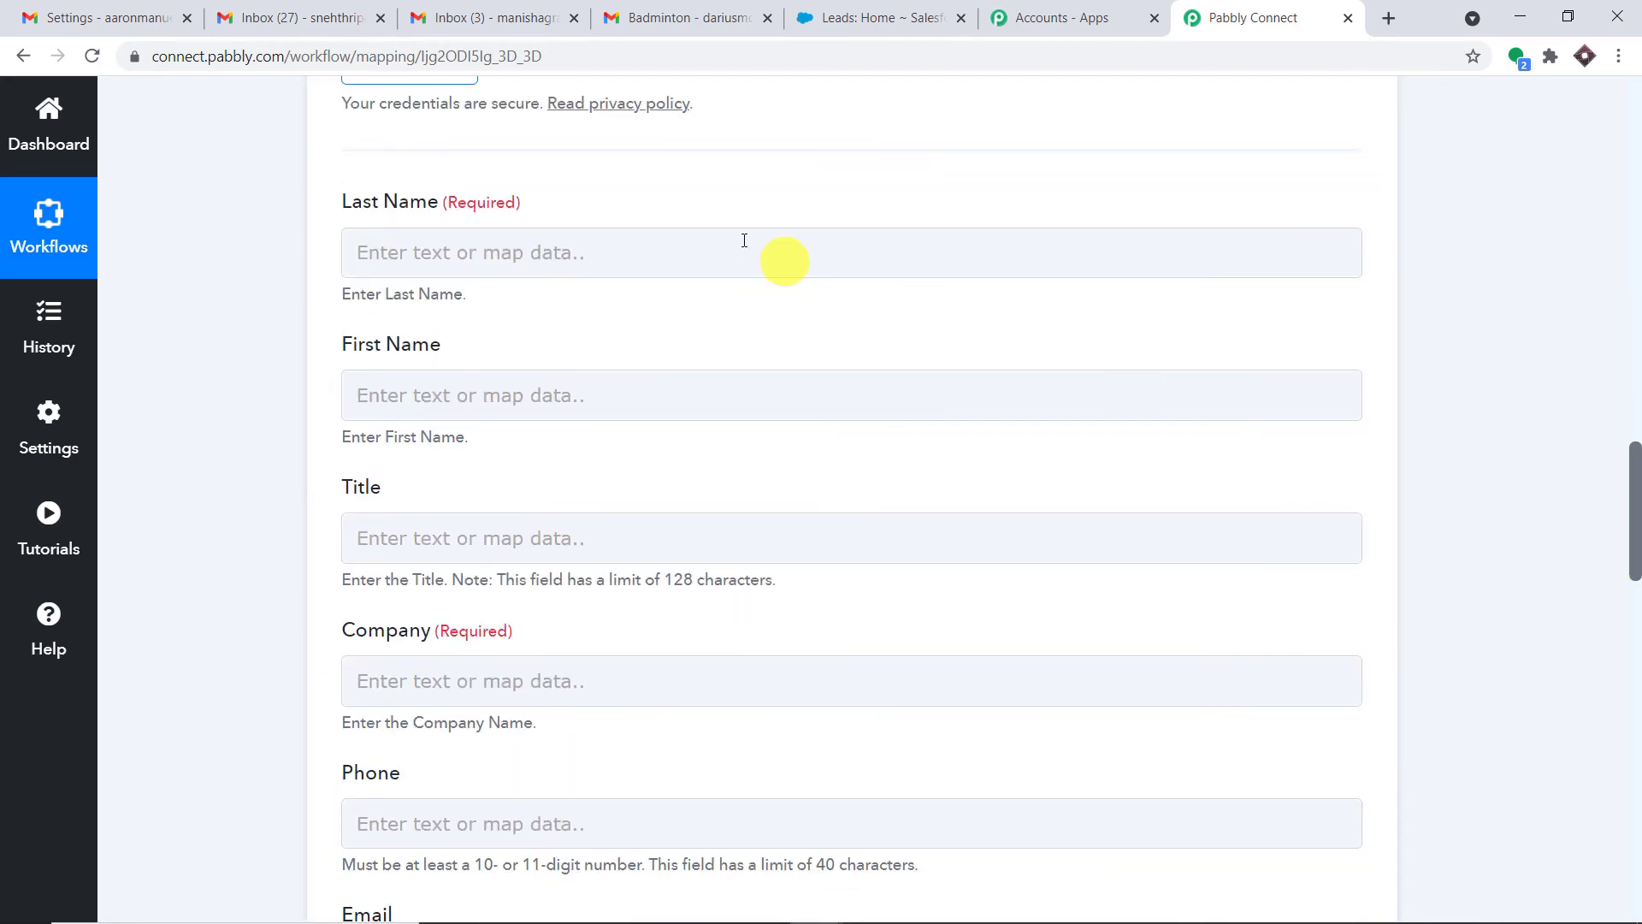
click(737, 243)
click(244, 410)
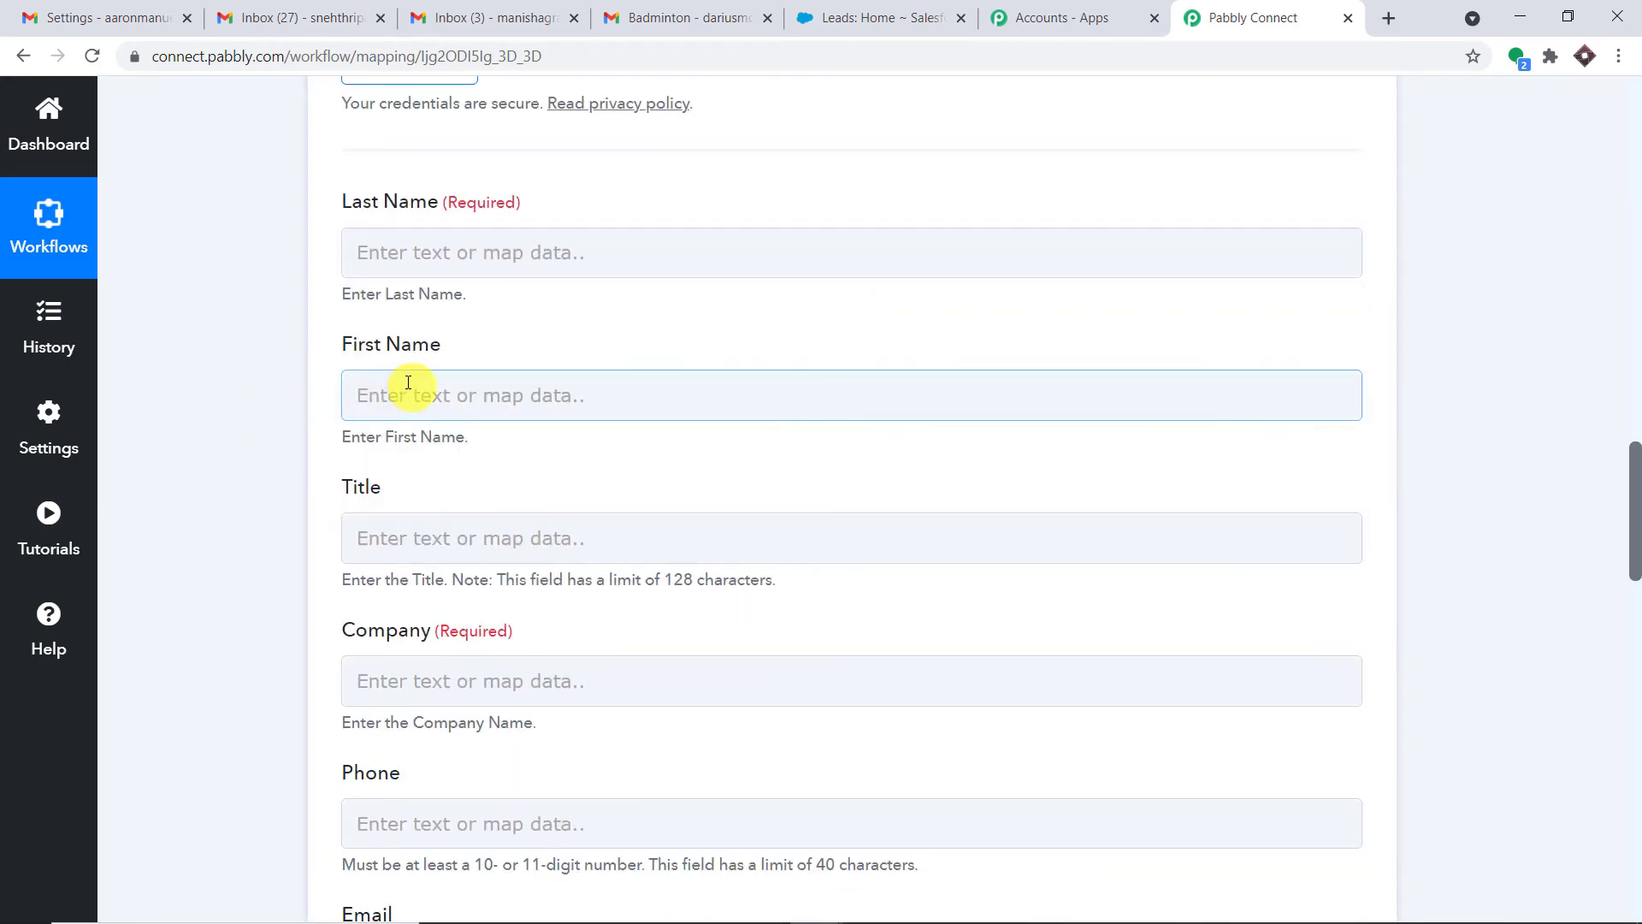
click(550, 382)
scroll(1638, 323, up, 5)
scroll(1638, 324, up, 2)
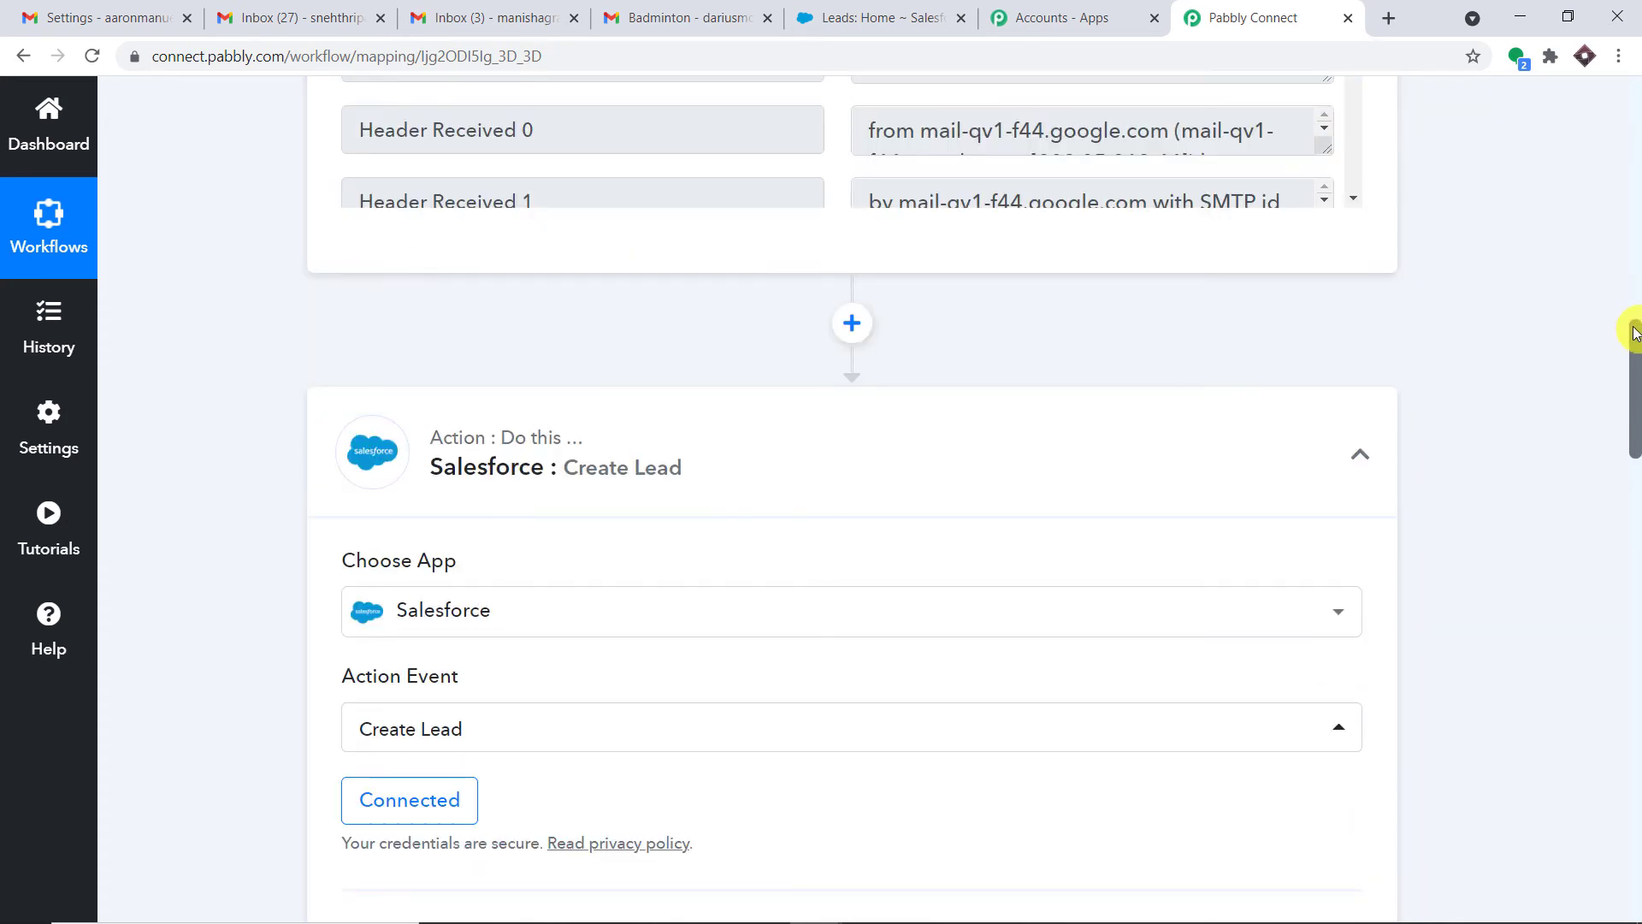
Insert a Text Formatter by Pabbly step, searched as 'text', above the Salesforce action
click(849, 323)
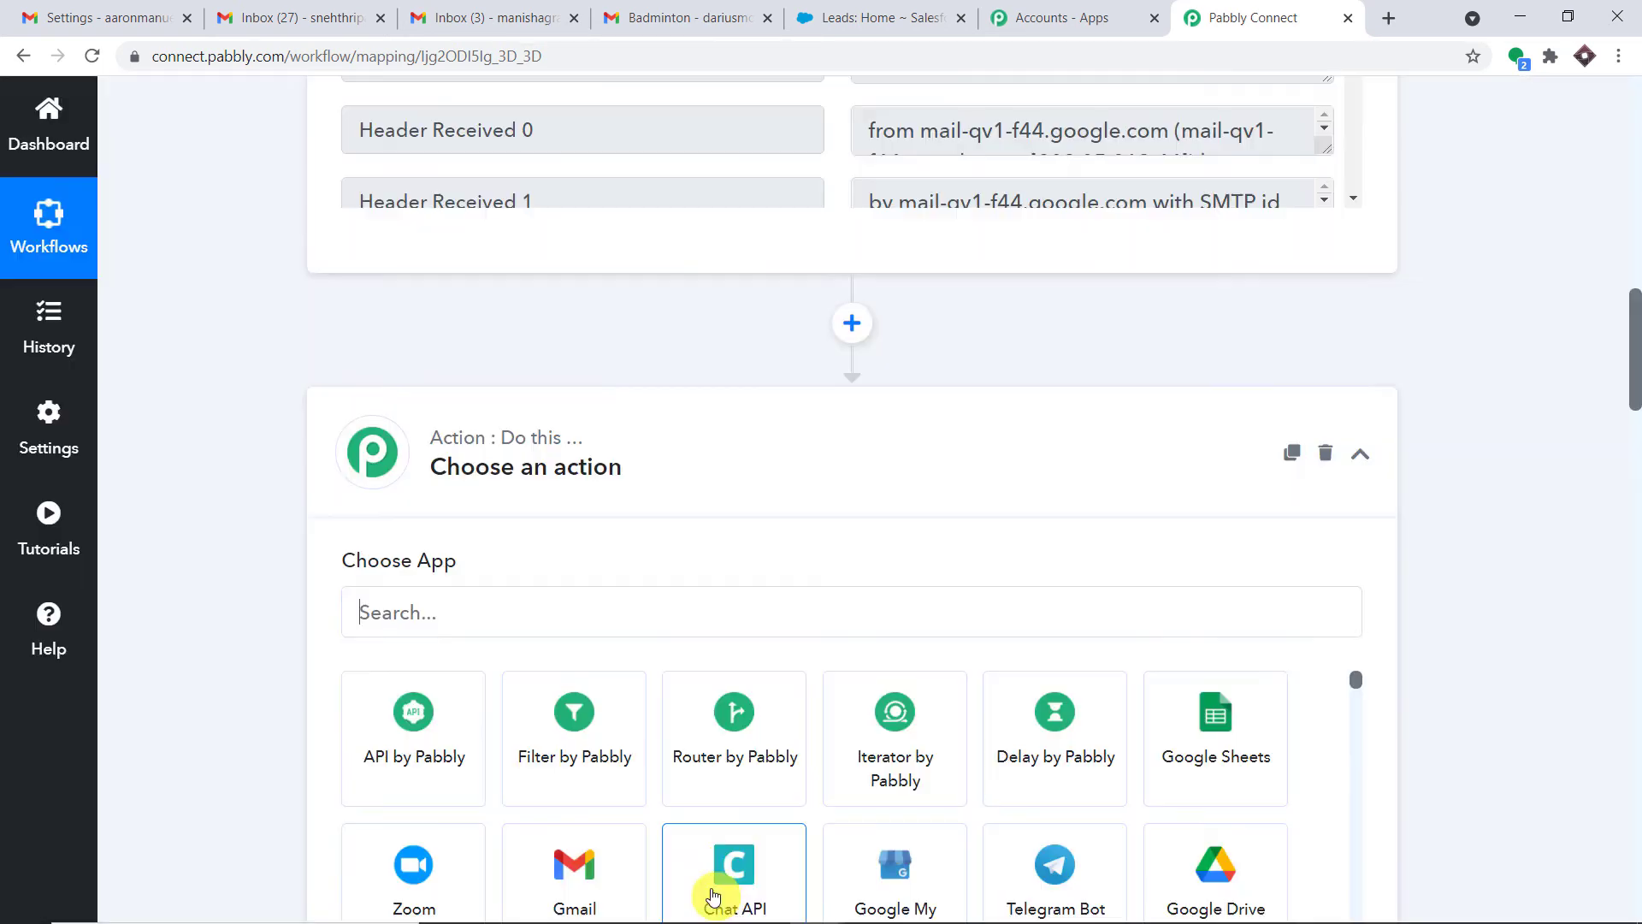
scroll(944, 566, down, 2)
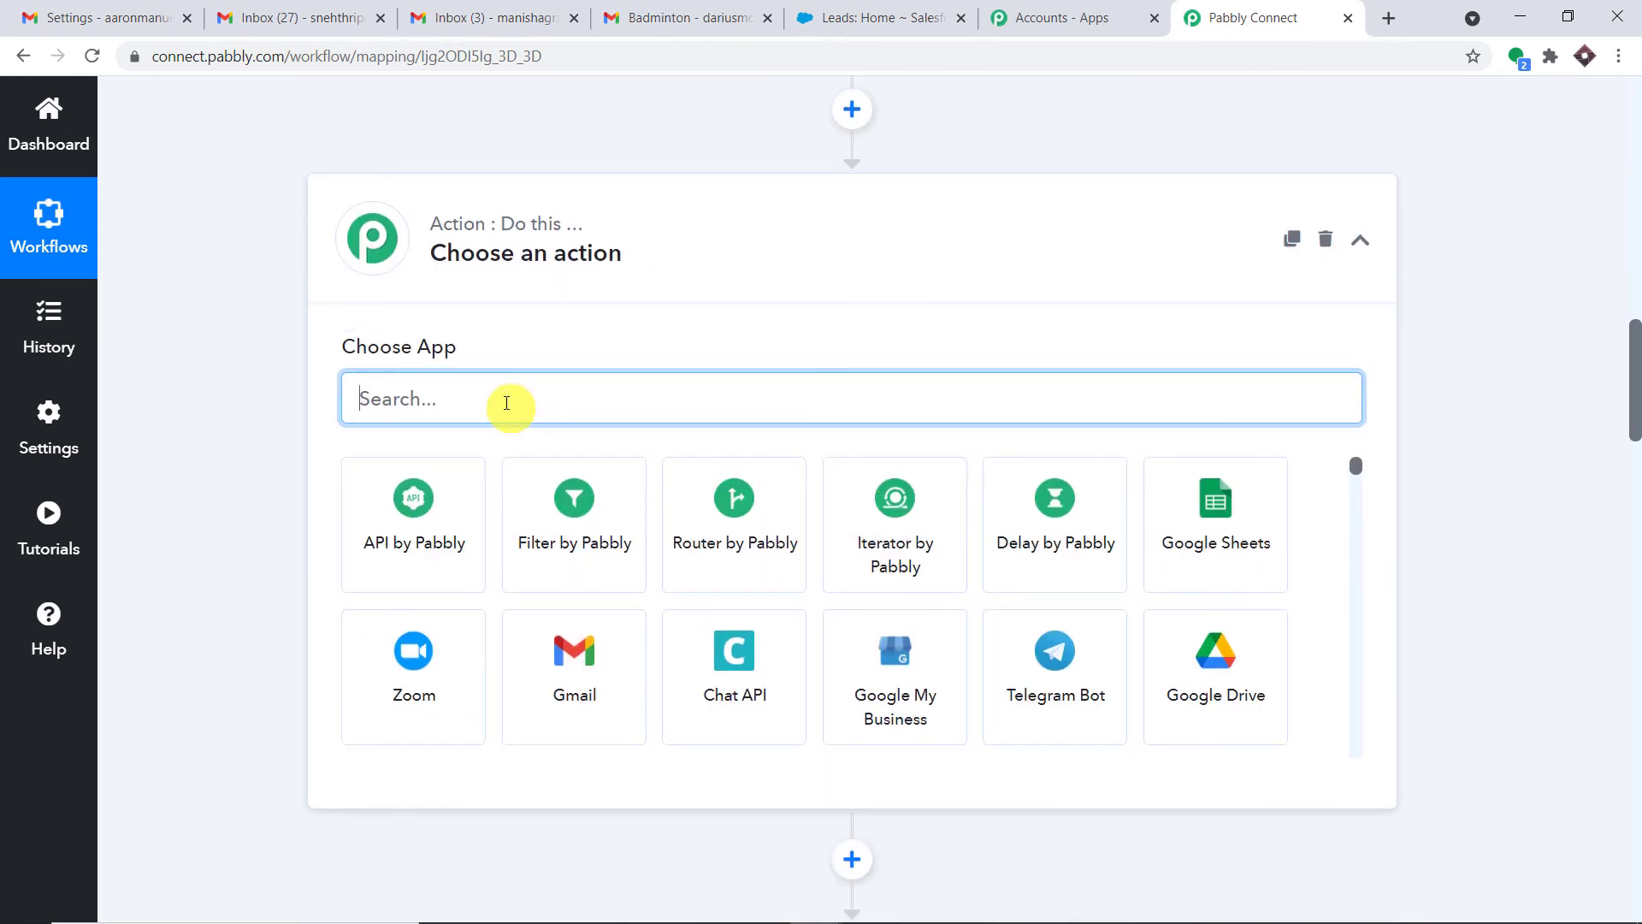
text(text)
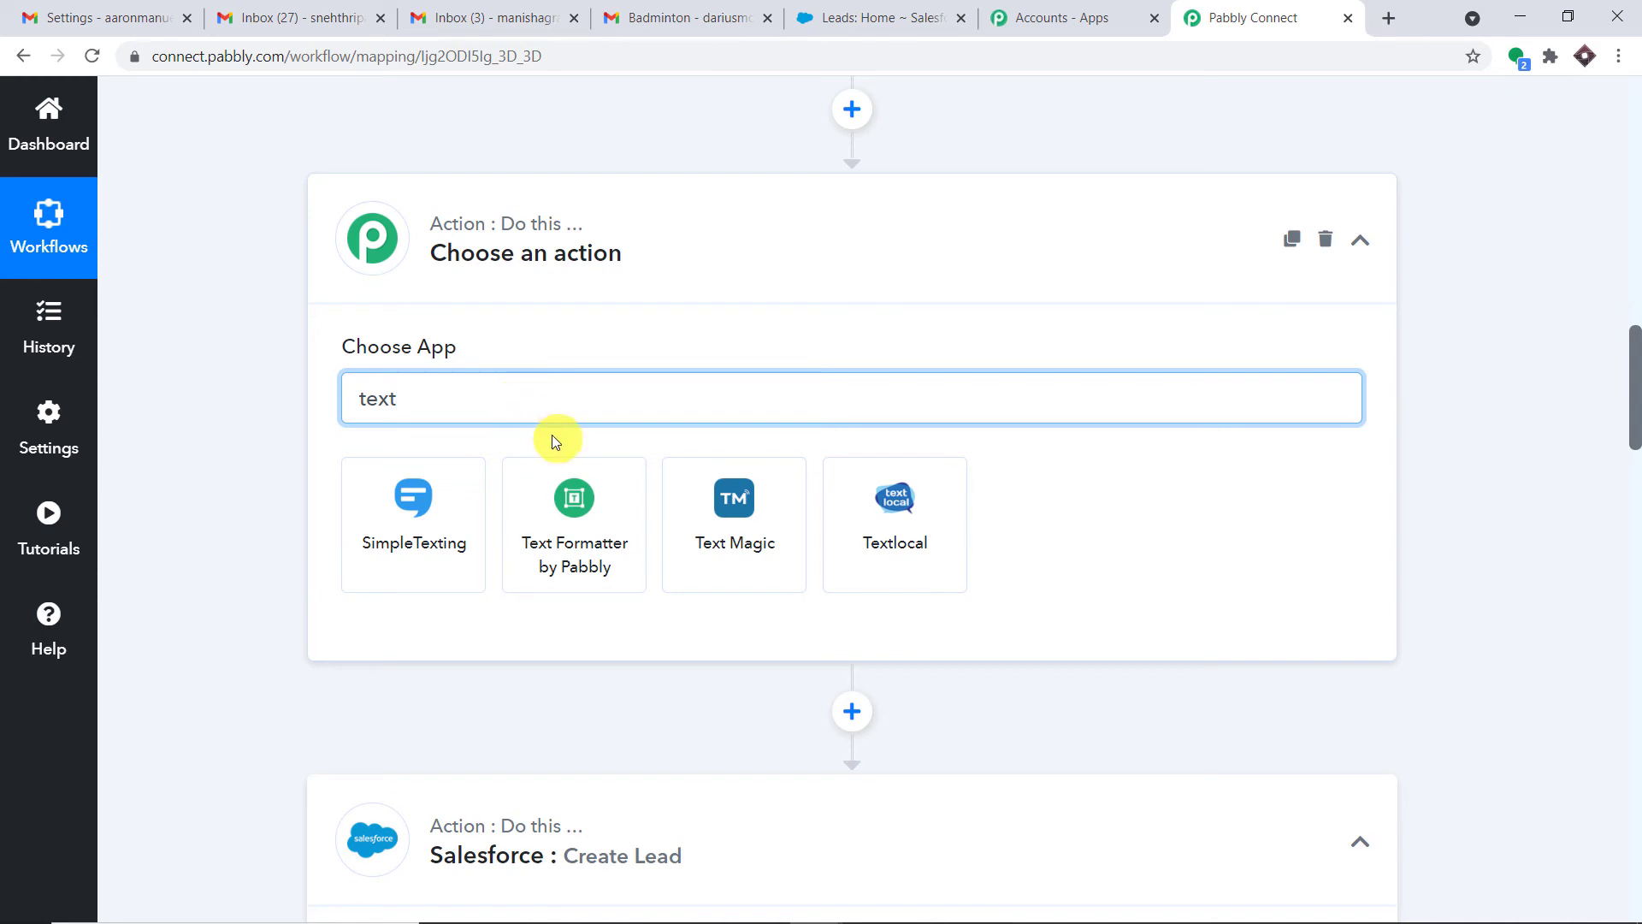
click(568, 529)
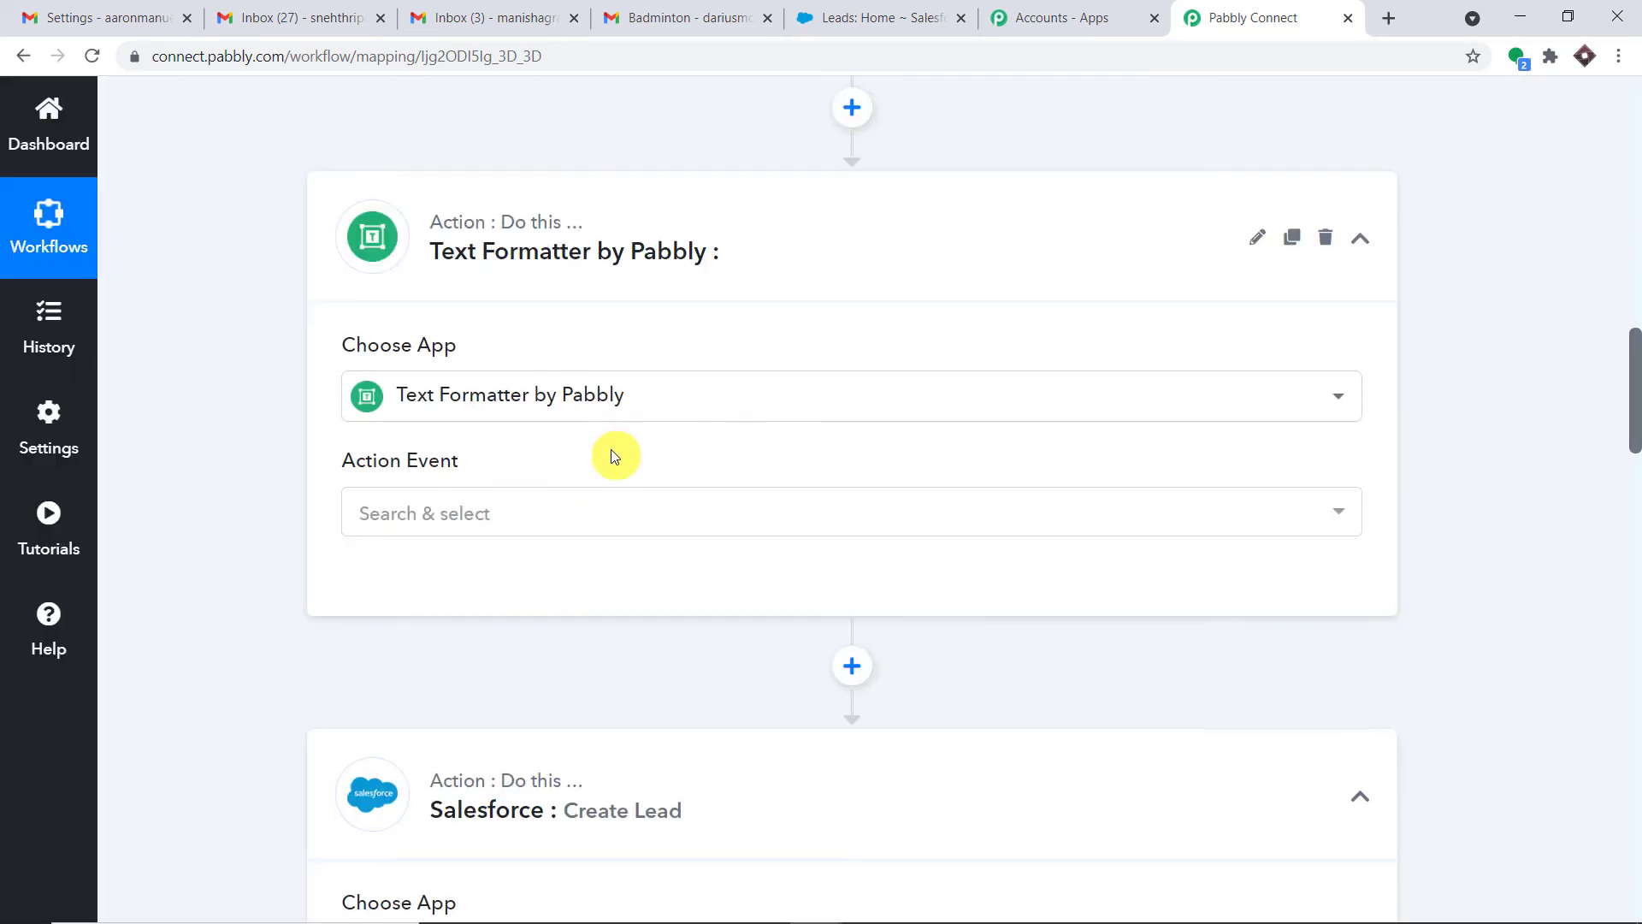
scroll(611, 449, down, 1)
click(607, 400)
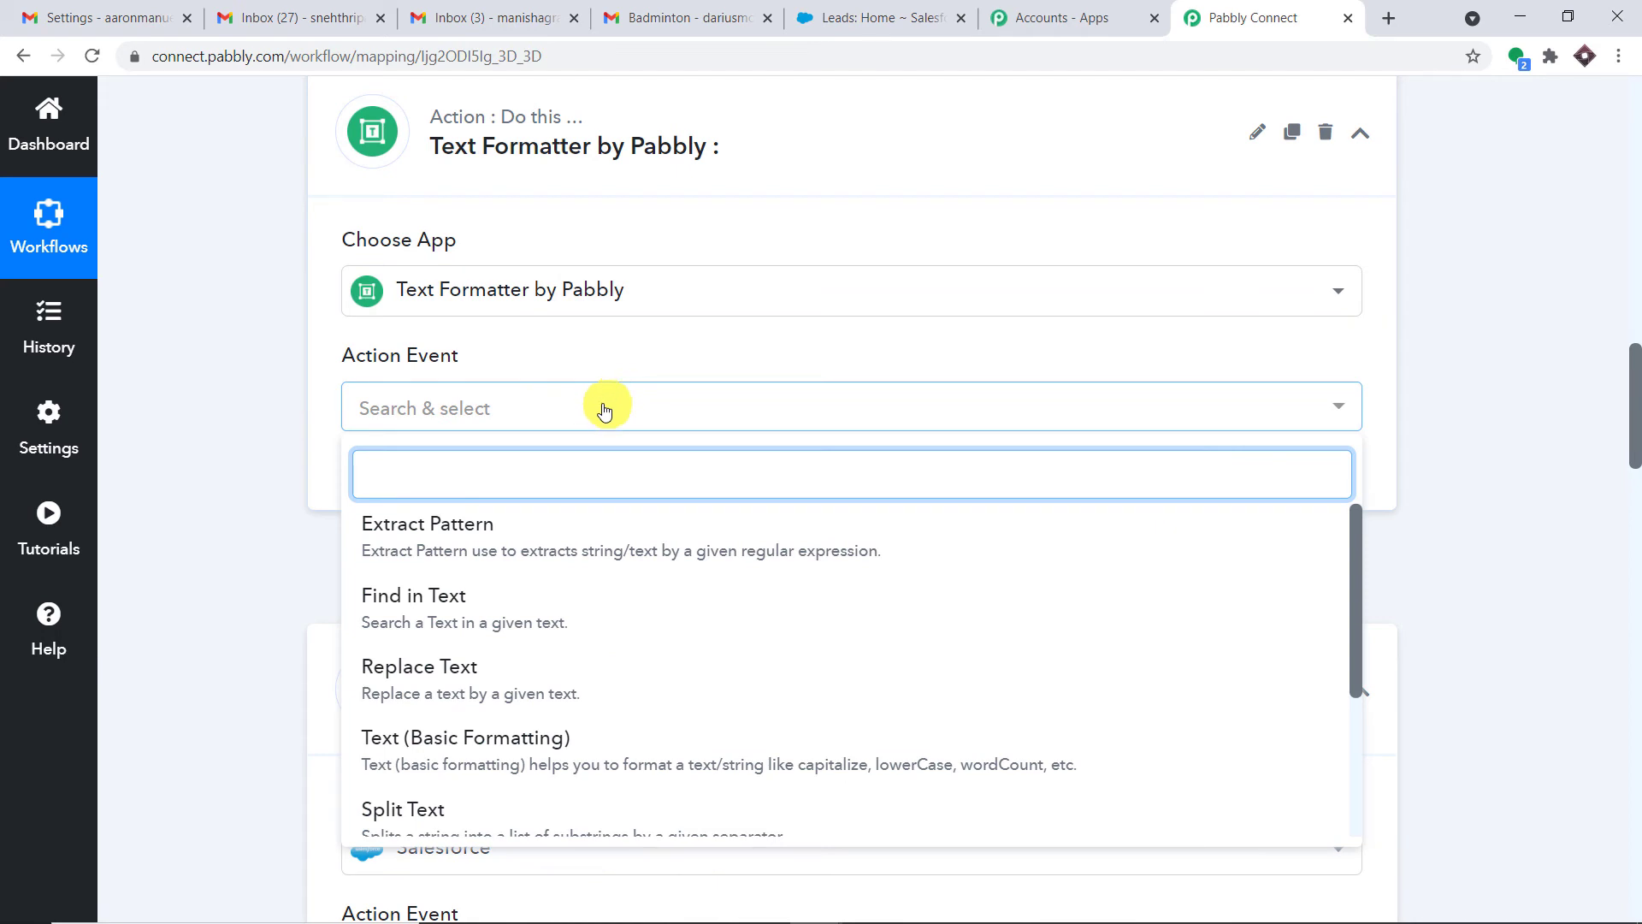
Choose the Split Text action, connect it, and map the sender display name into Text to Split
scroll(576, 582, down, 1)
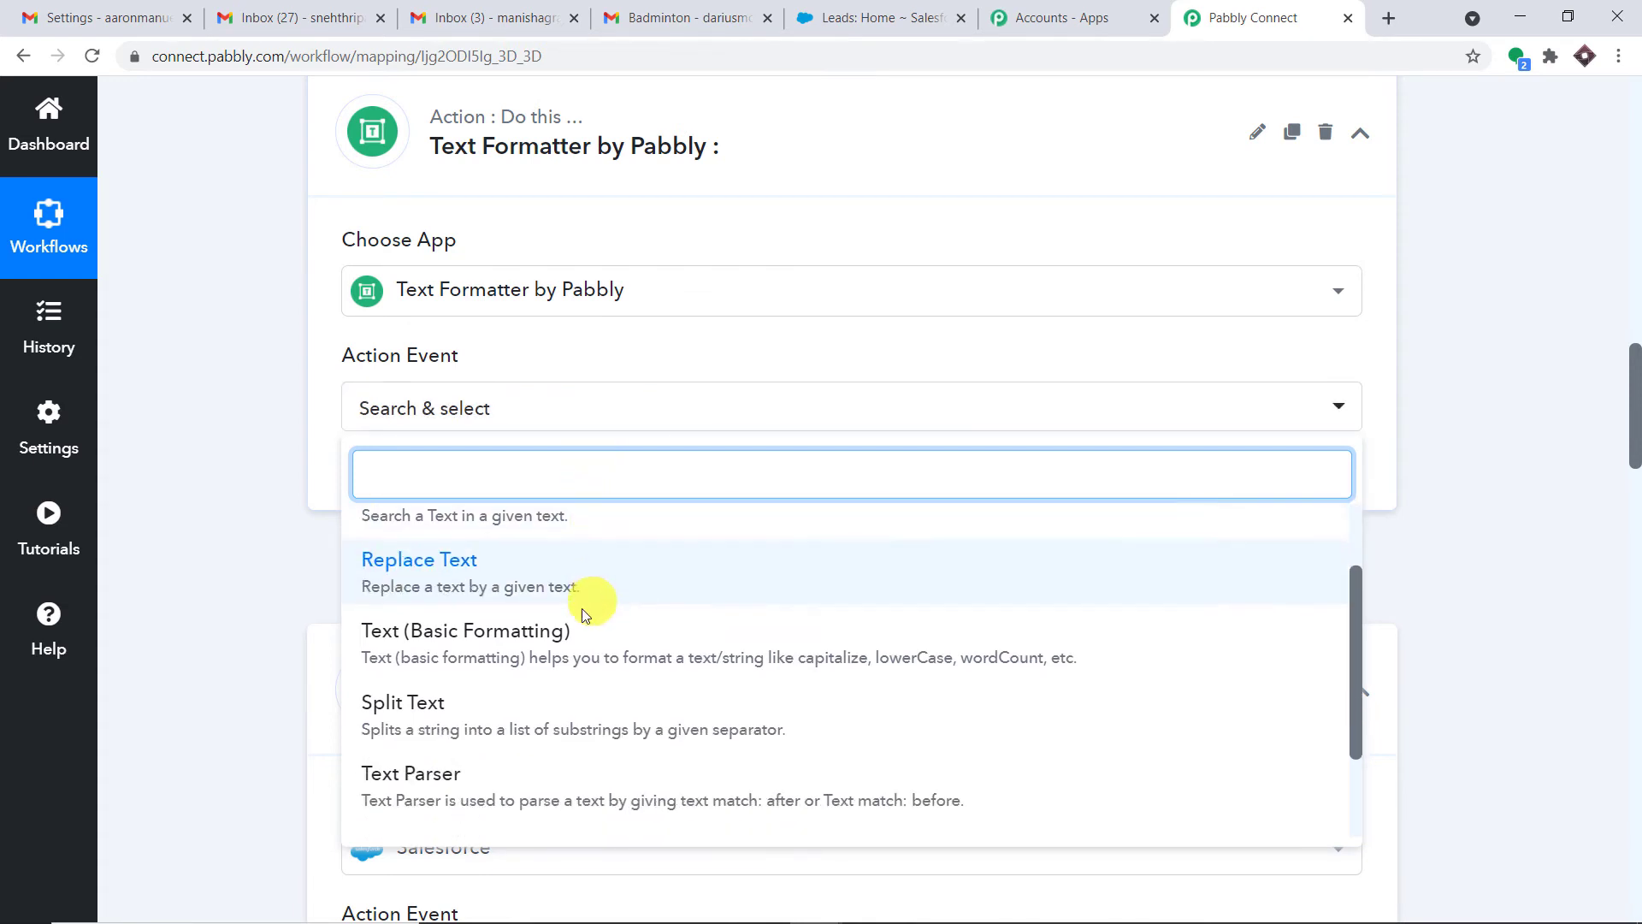
click(539, 720)
click(438, 479)
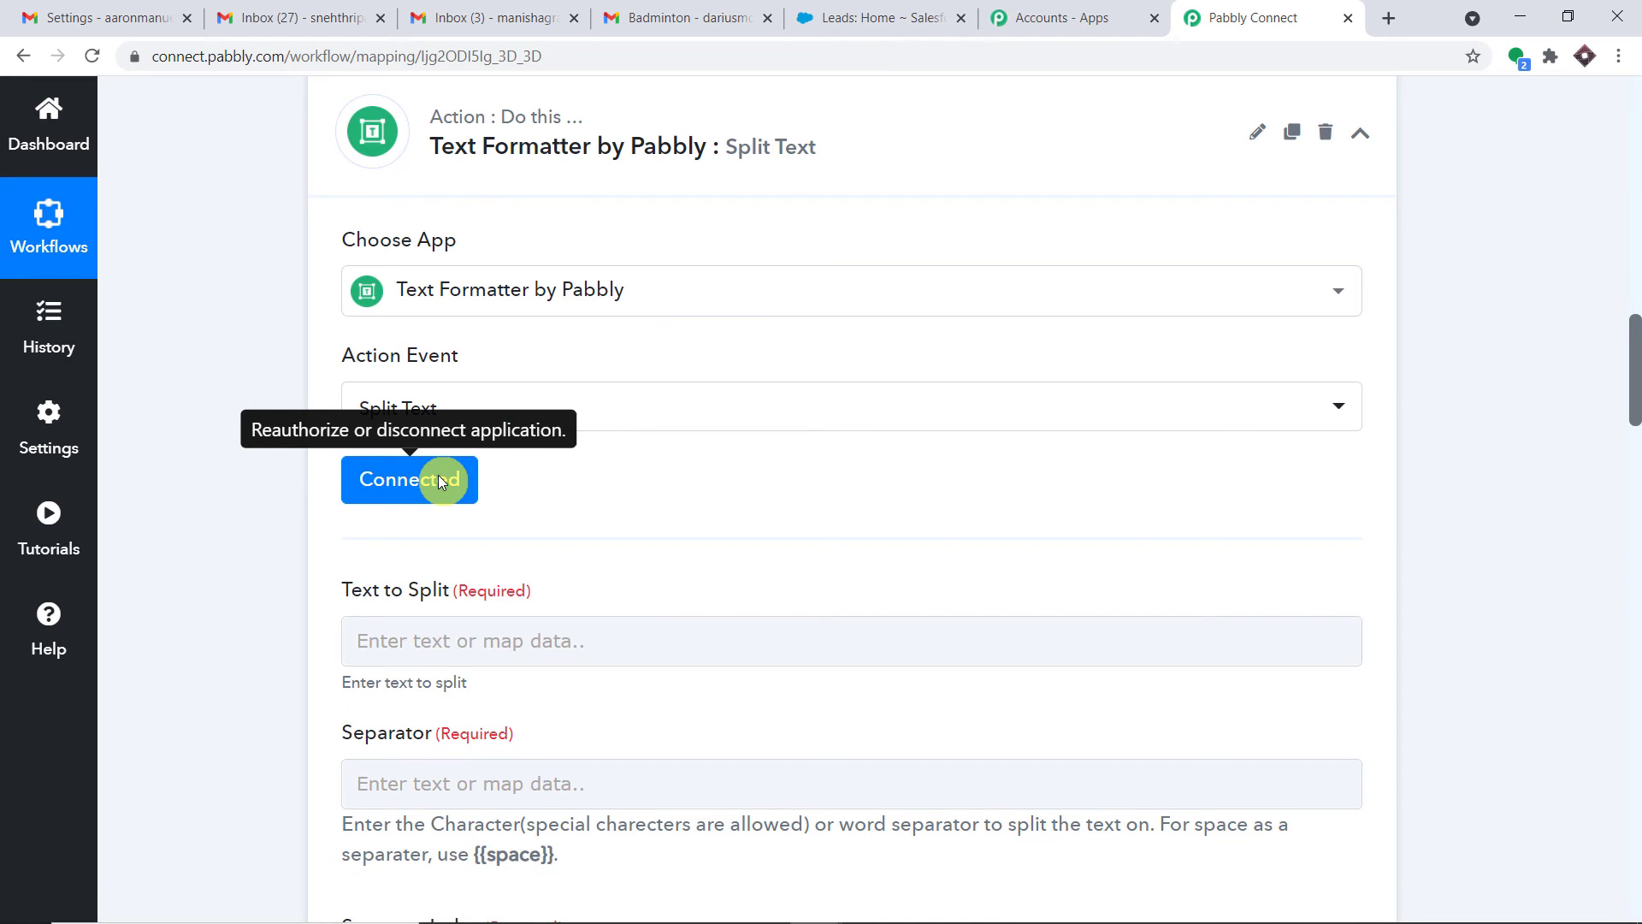
scroll(439, 485, down, 3)
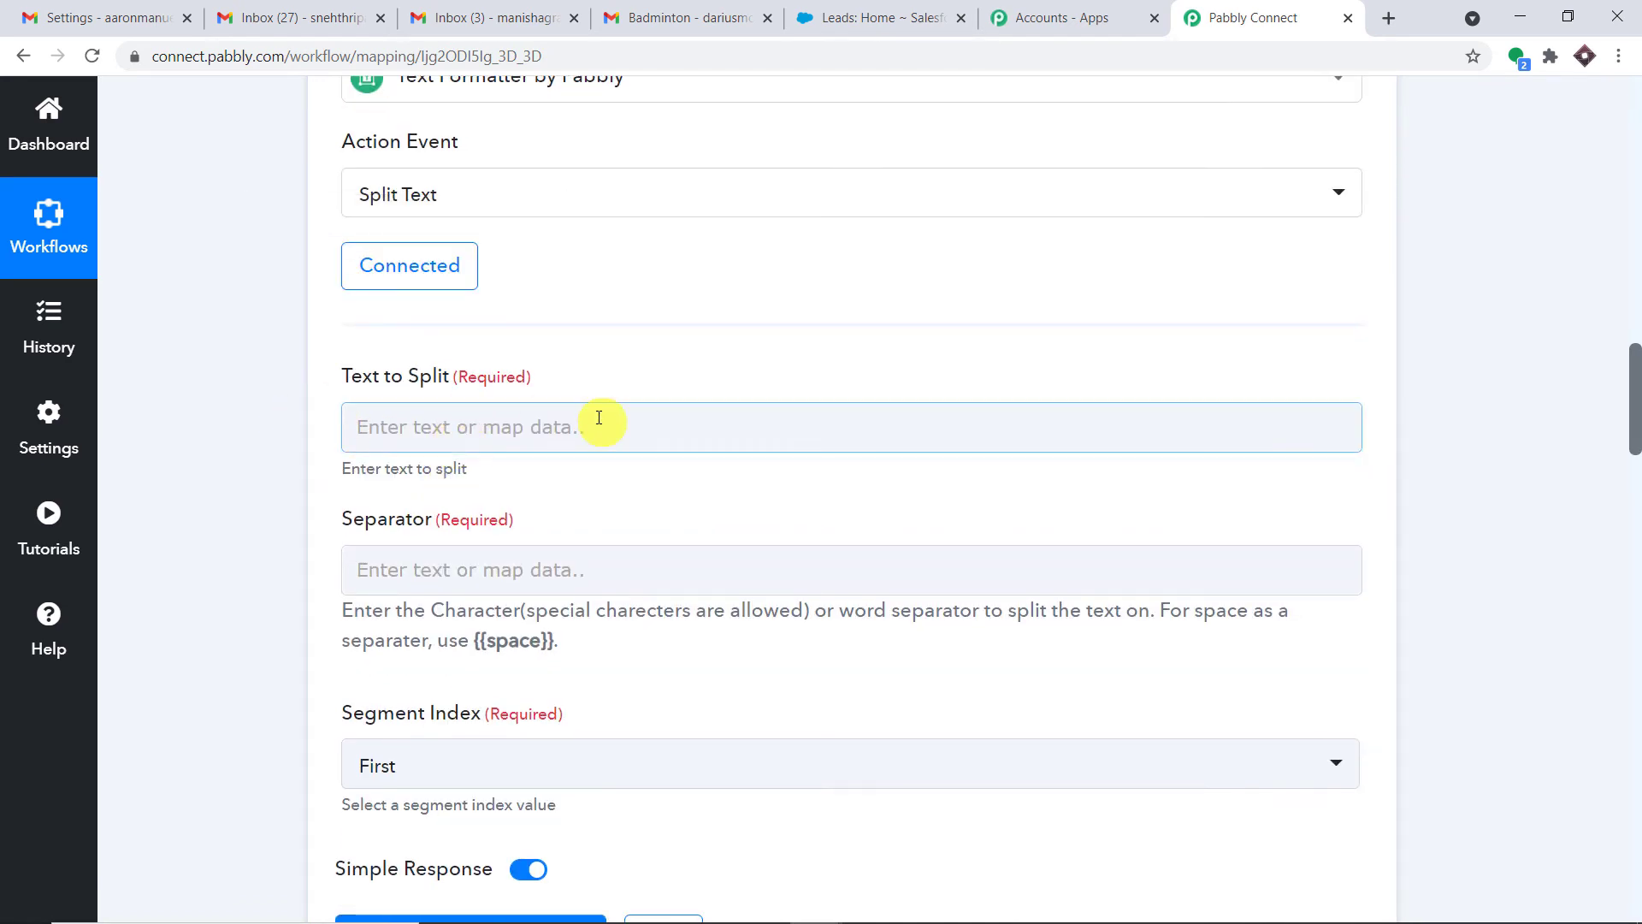
click(590, 428)
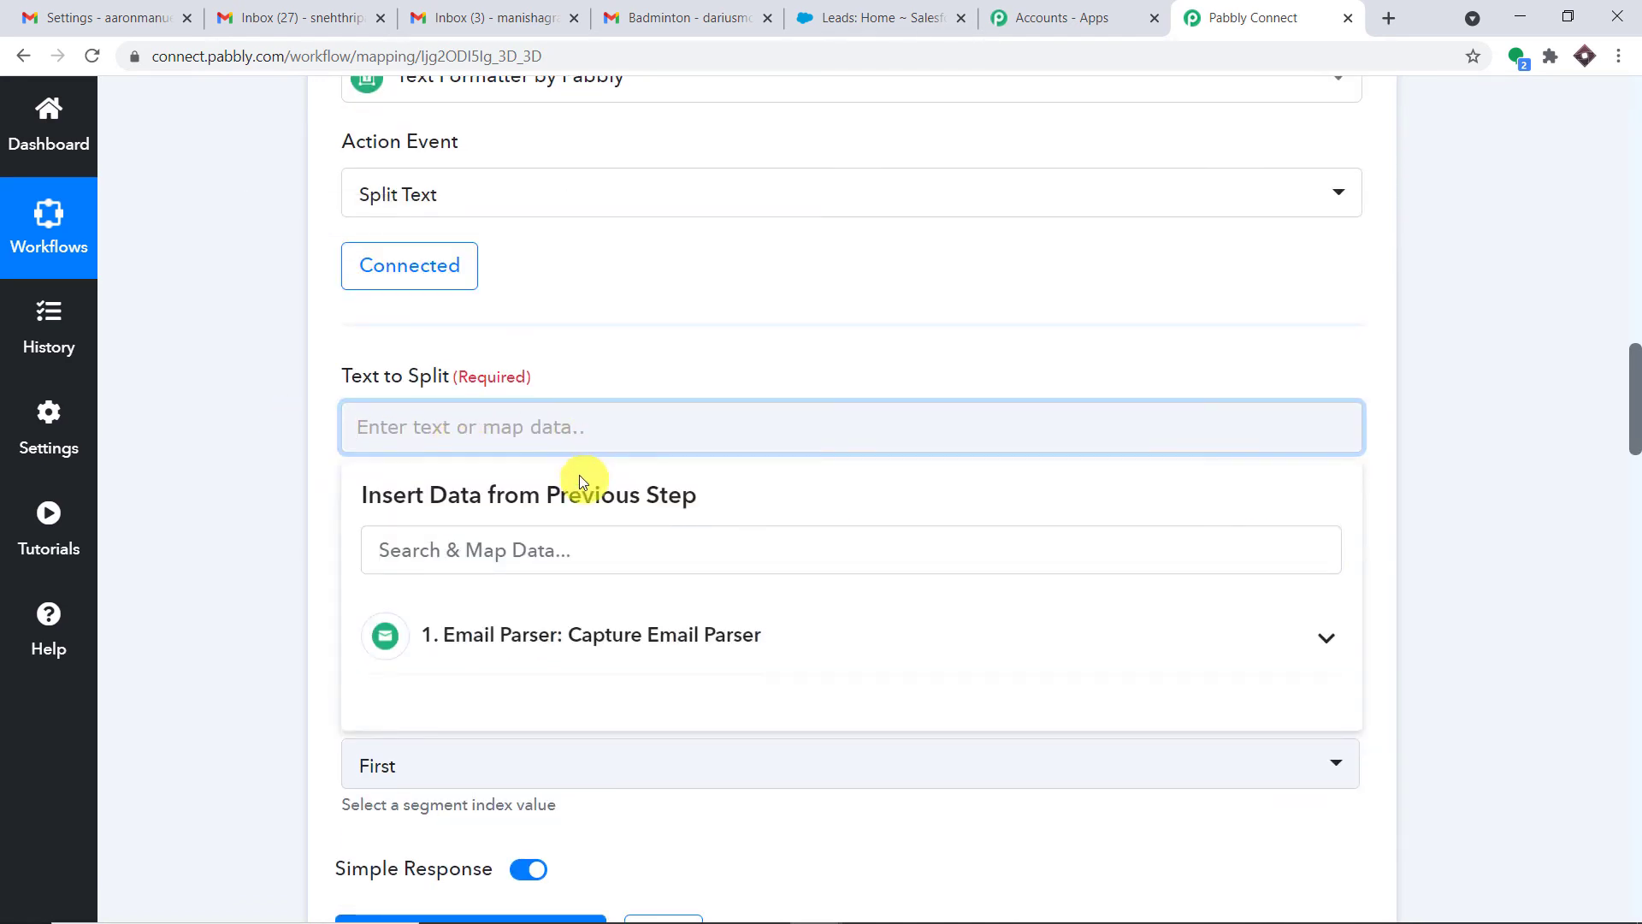
scroll(578, 476, down, 3)
click(625, 413)
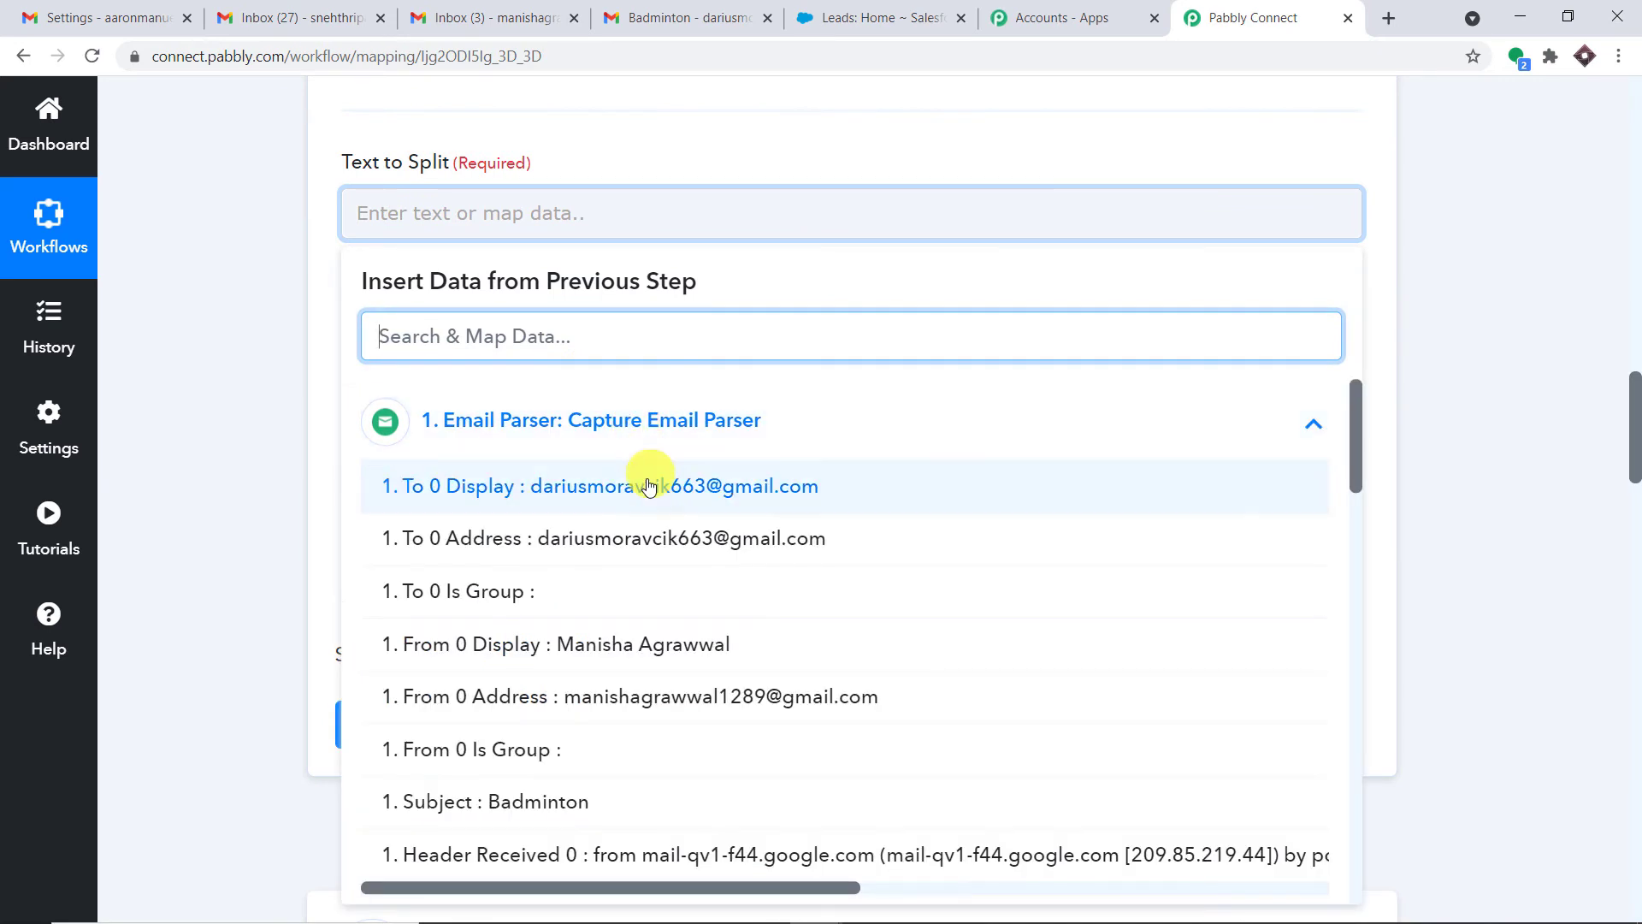
scroll(636, 575, down, 1)
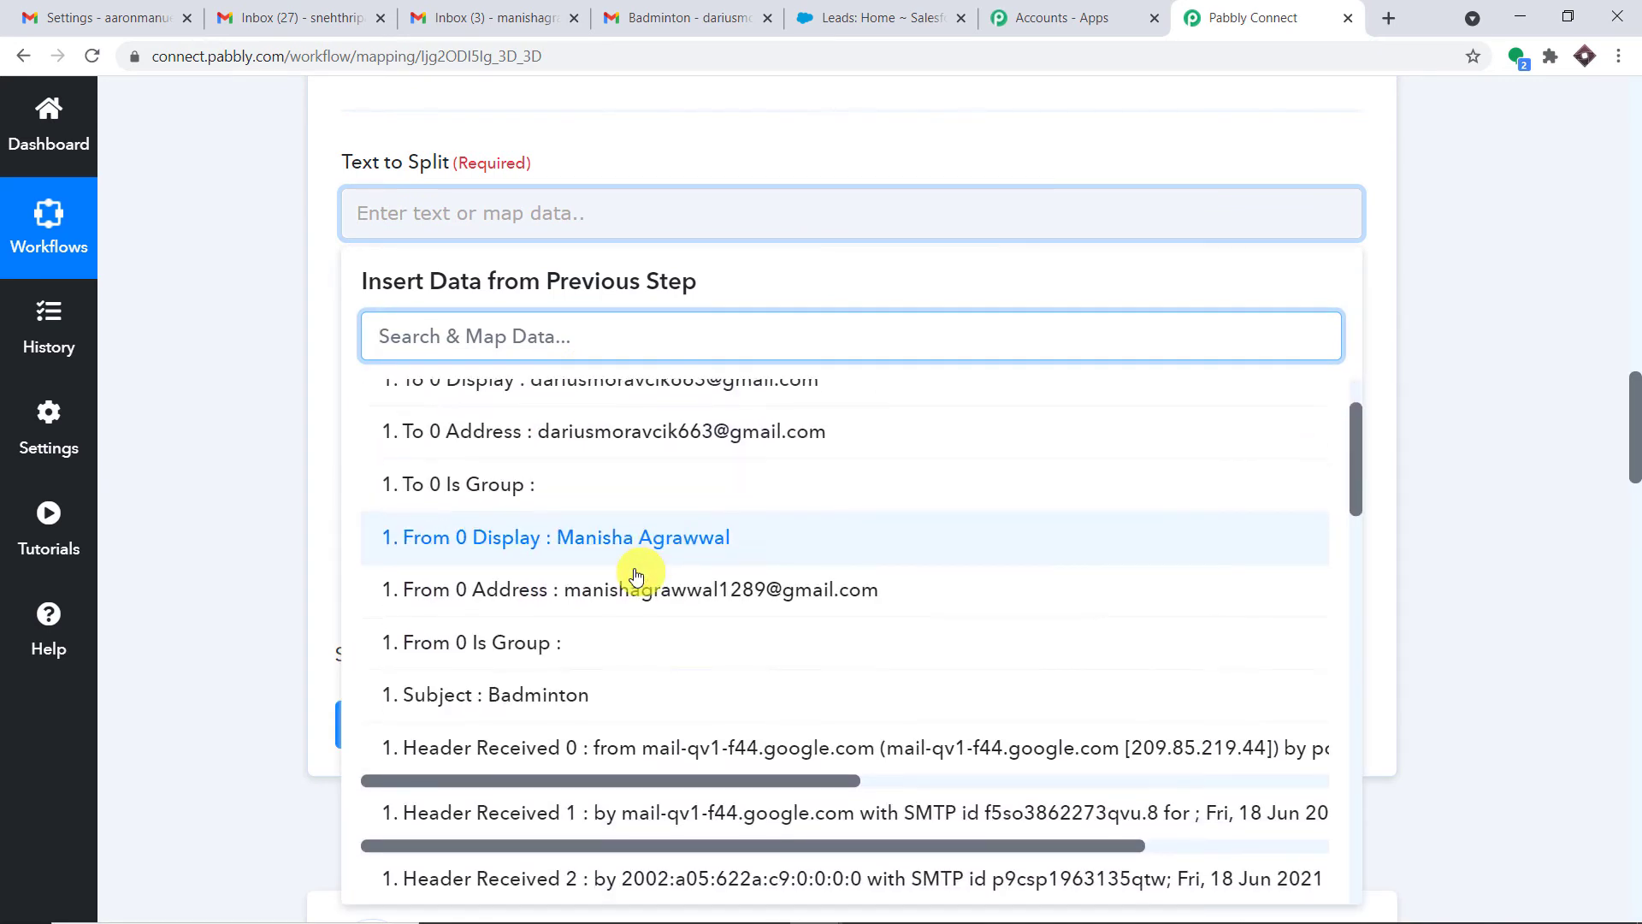
click(717, 547)
click(980, 167)
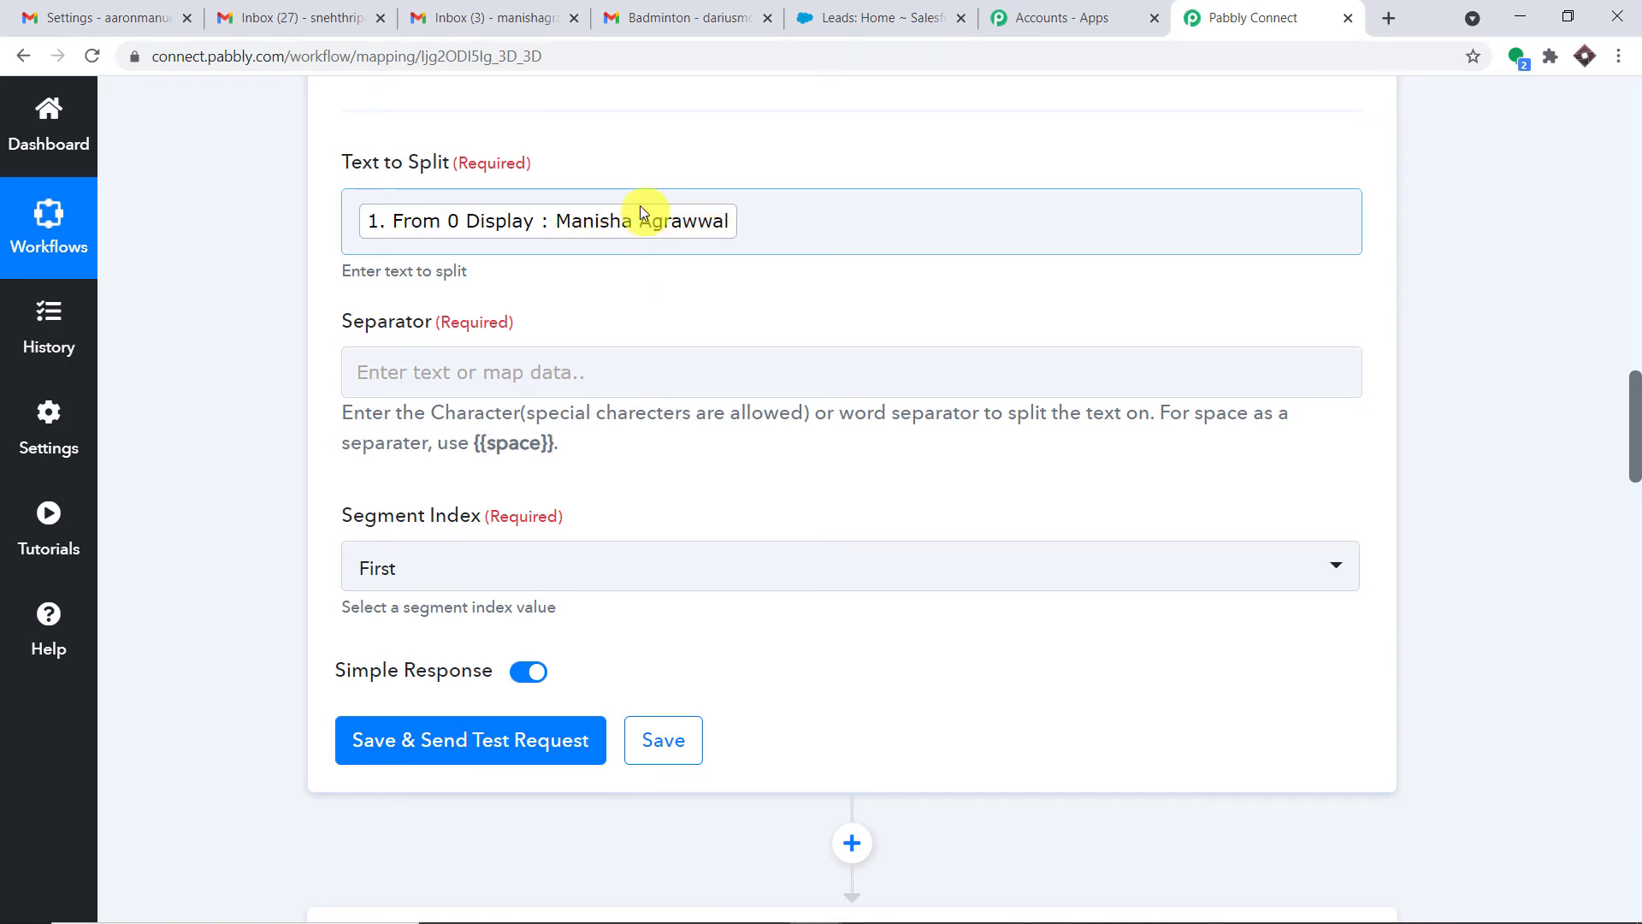
Copy the {{space}} code from the help text into the Separator field
drag(553, 444, 478, 449)
right_click(482, 450)
click(495, 463)
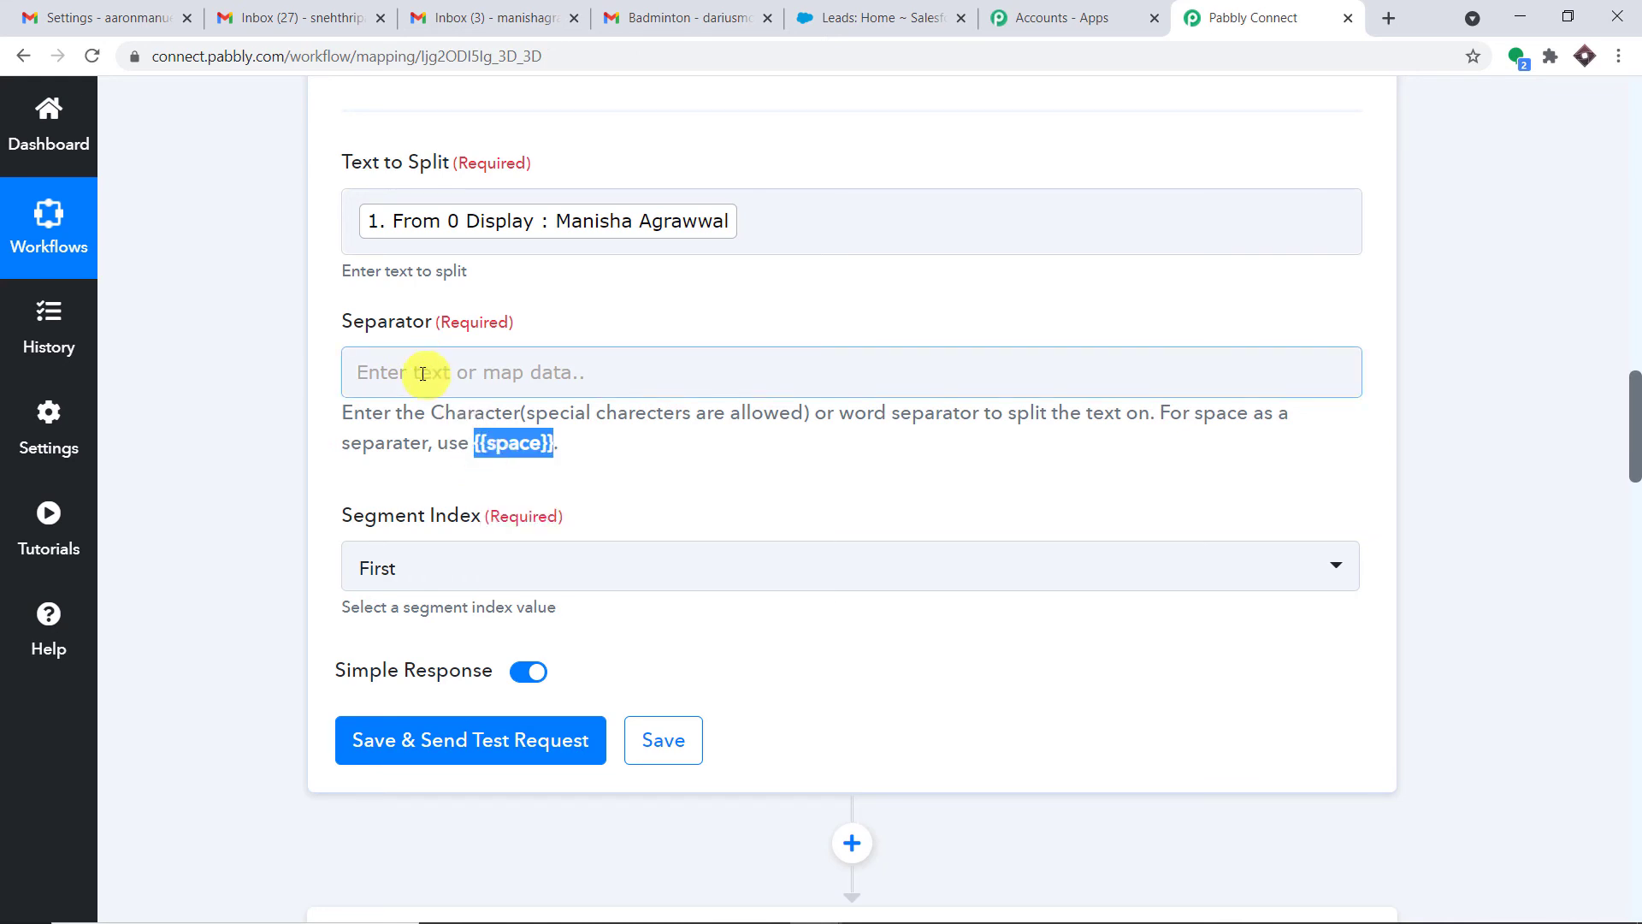
click(421, 371)
right_click(423, 374)
click(475, 543)
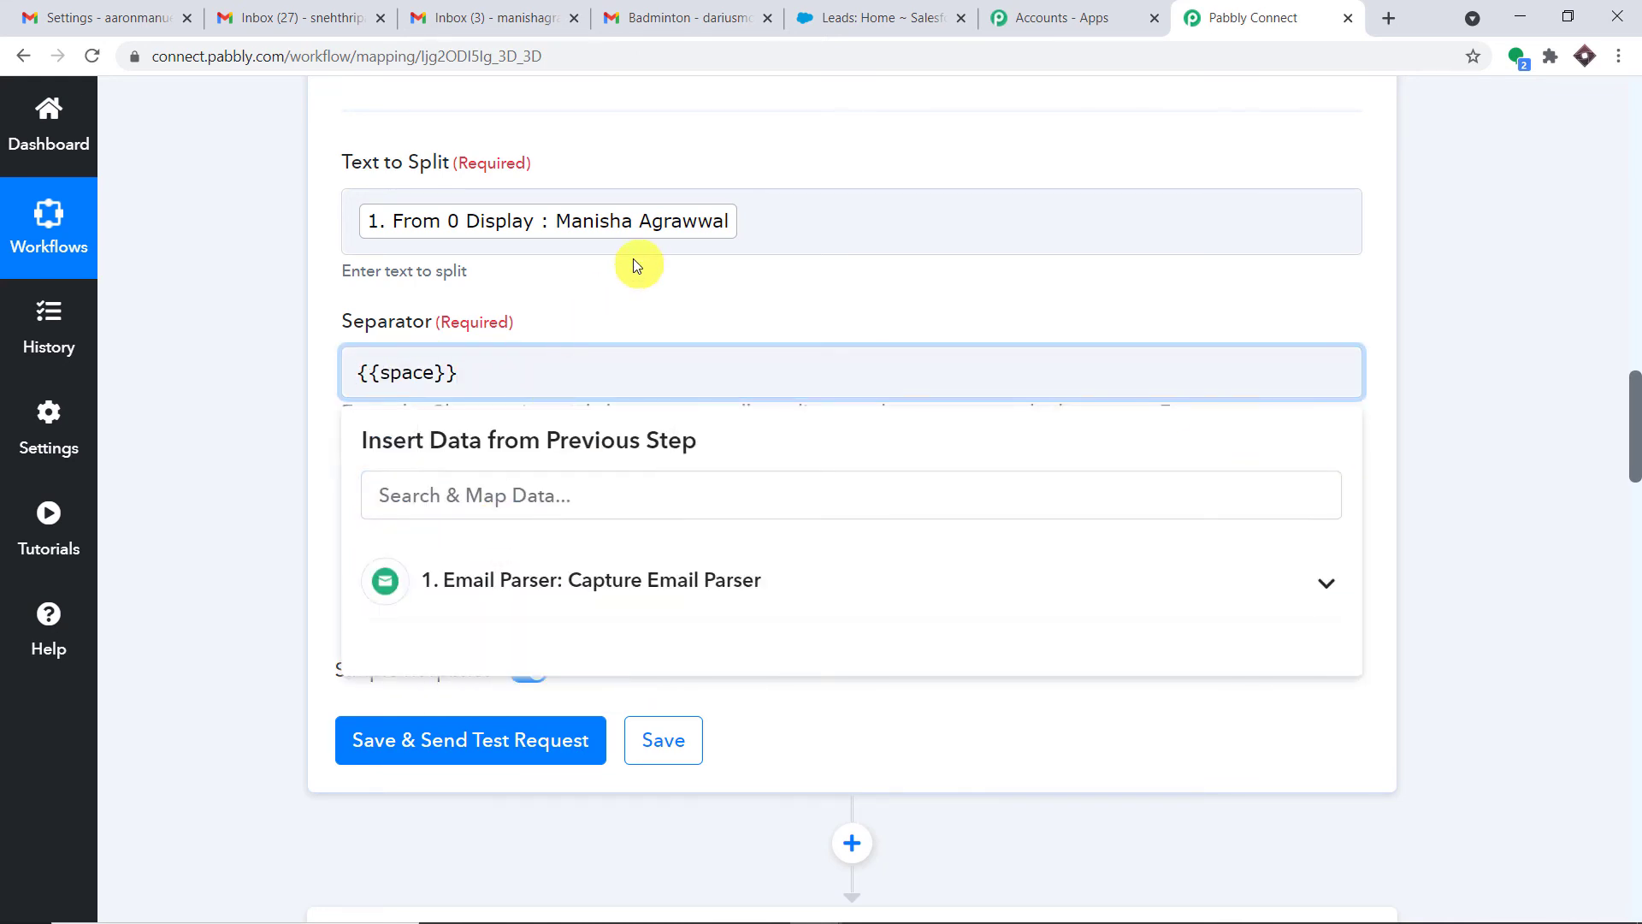
Set Segment Index to All, then save and send a test request
click(633, 265)
scroll(644, 278, down, 3)
click(543, 359)
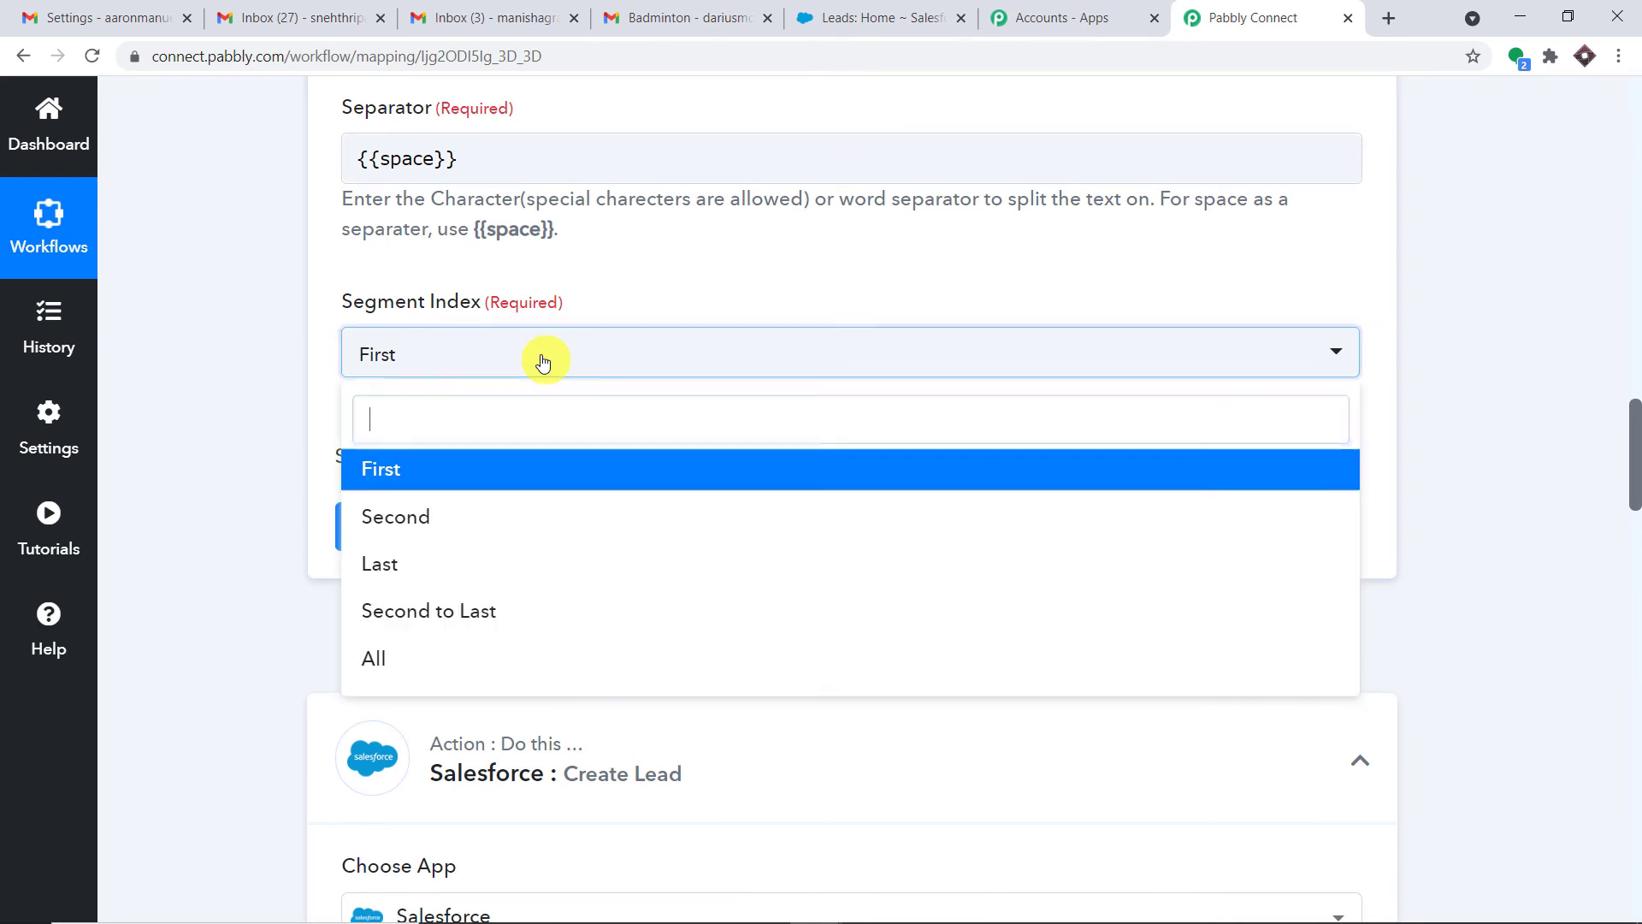
click(474, 659)
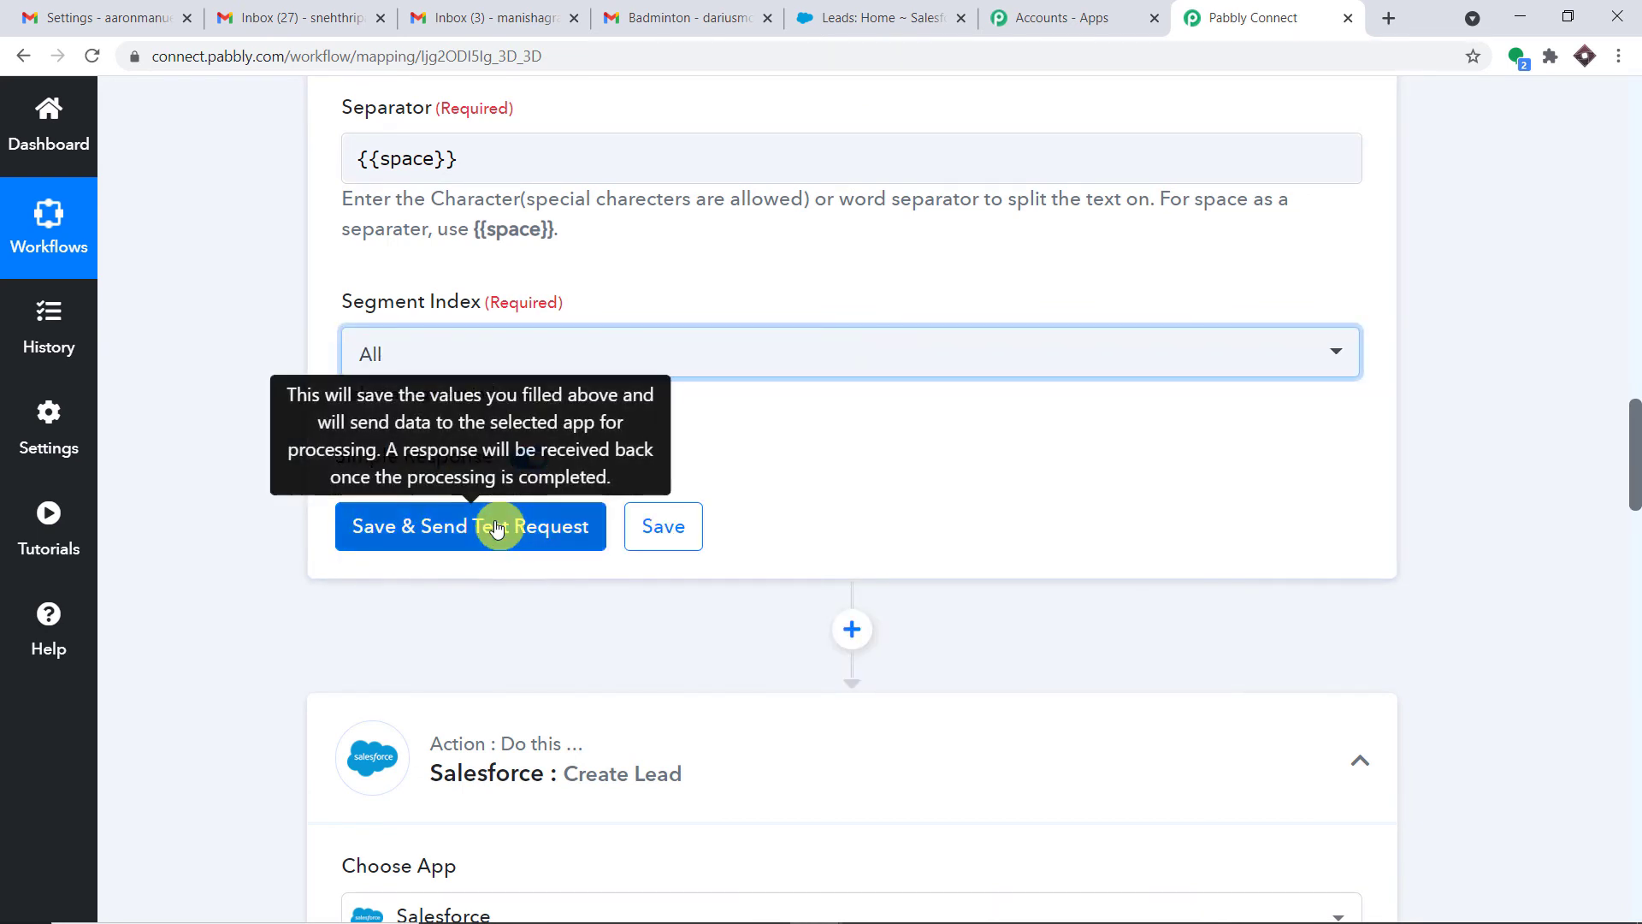
click(497, 528)
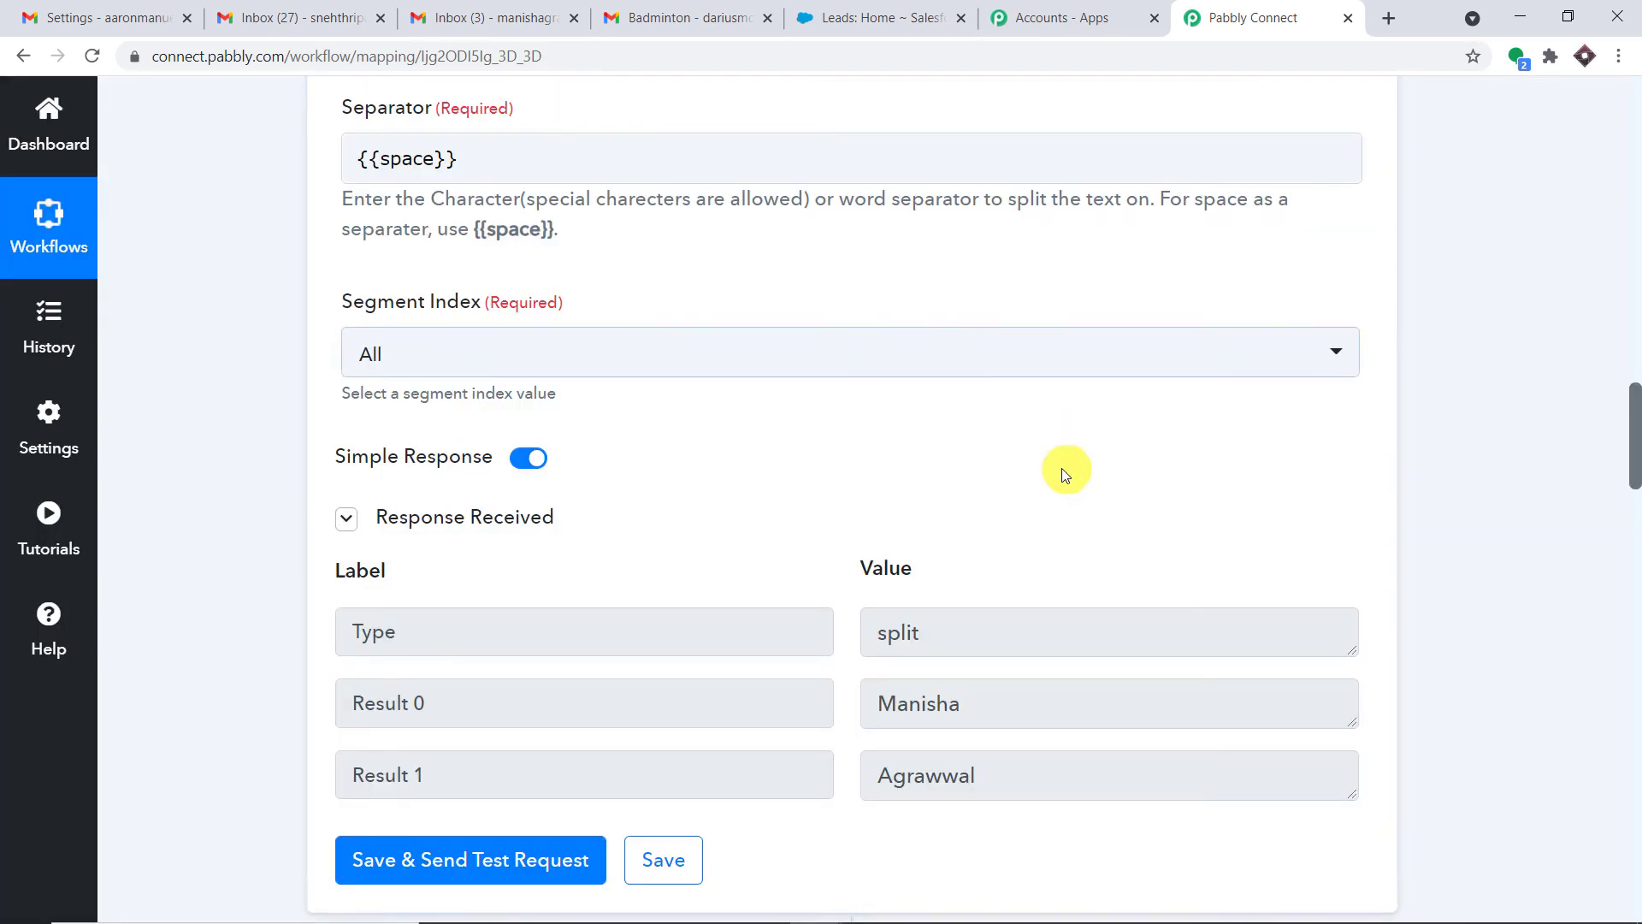
scroll(1061, 469, down, 3)
click(1034, 488)
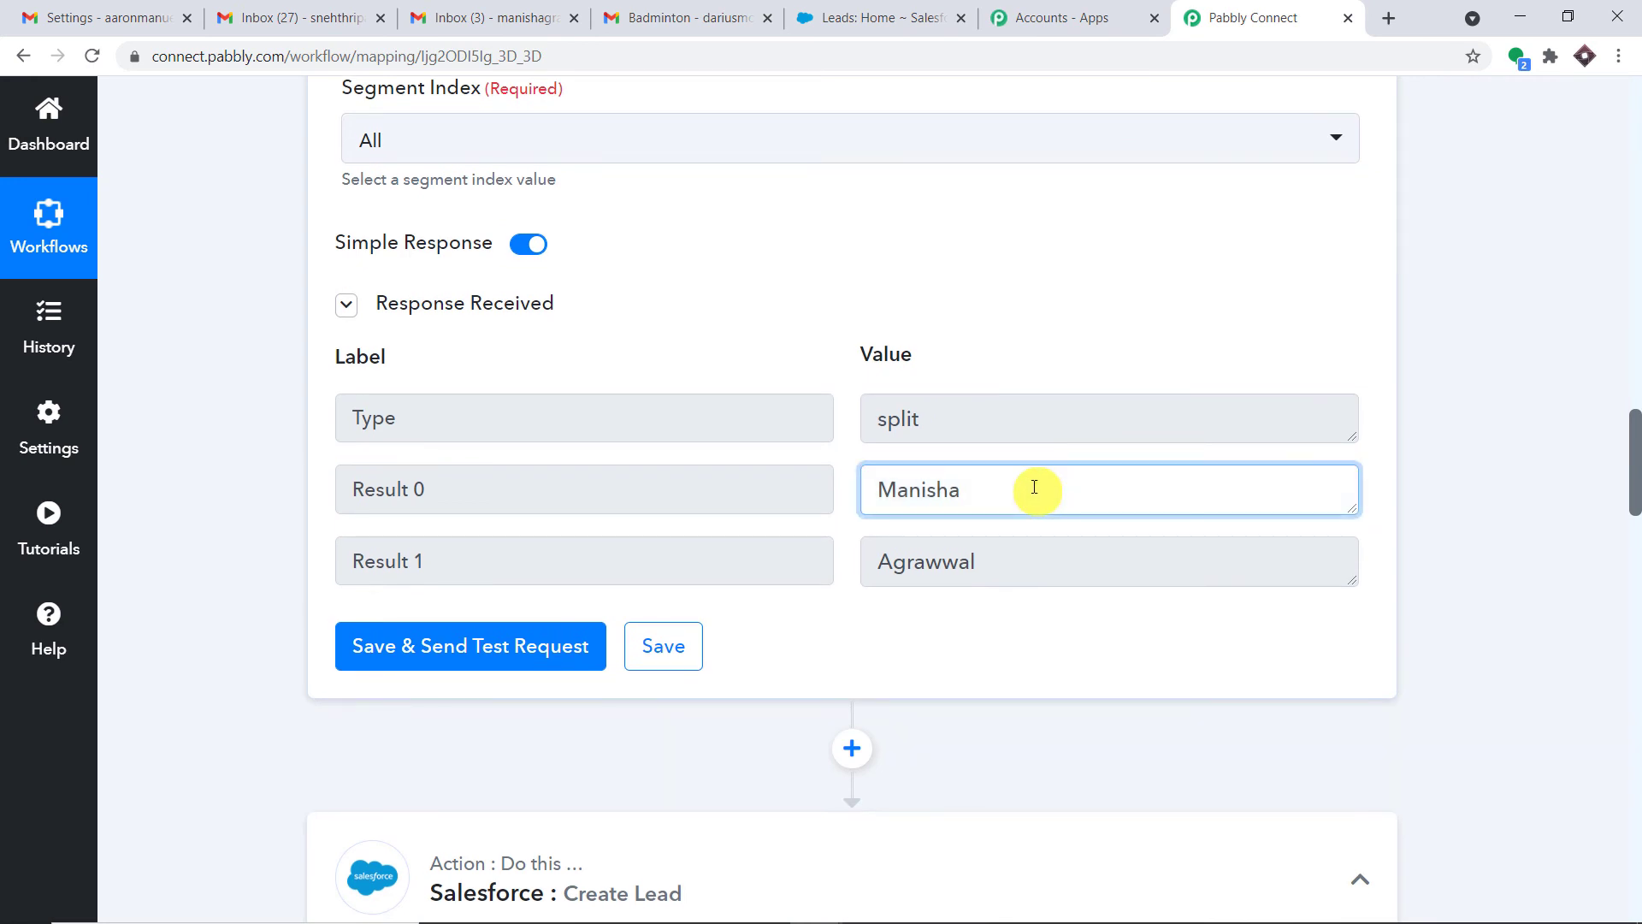
drag(1034, 488, 838, 493)
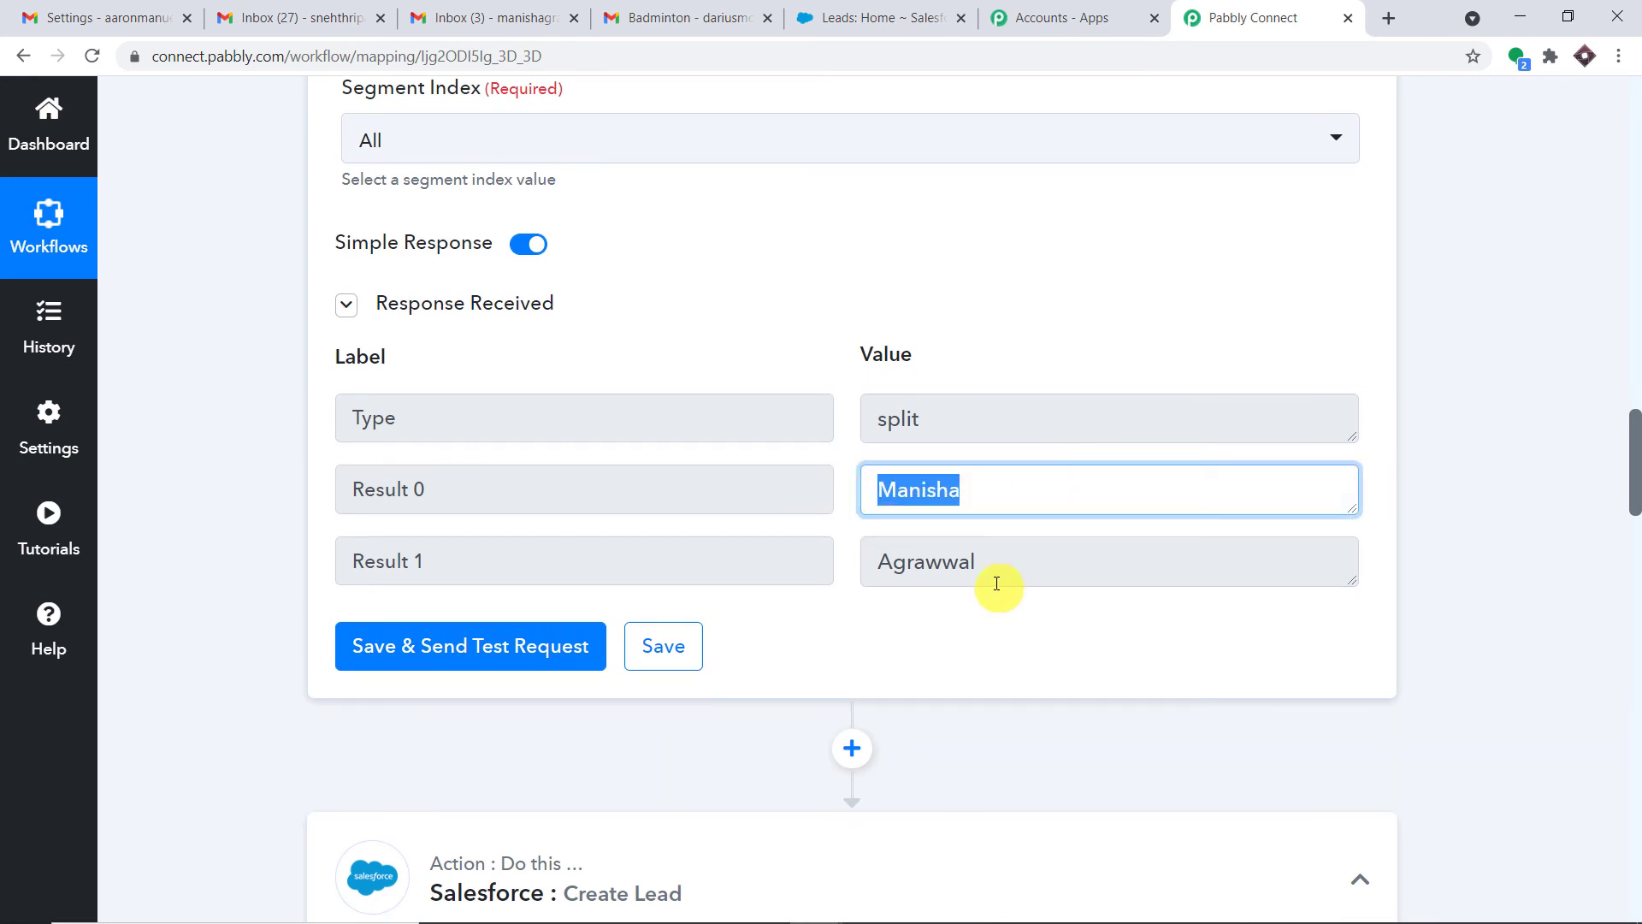
drag(996, 583, 854, 565)
click(991, 334)
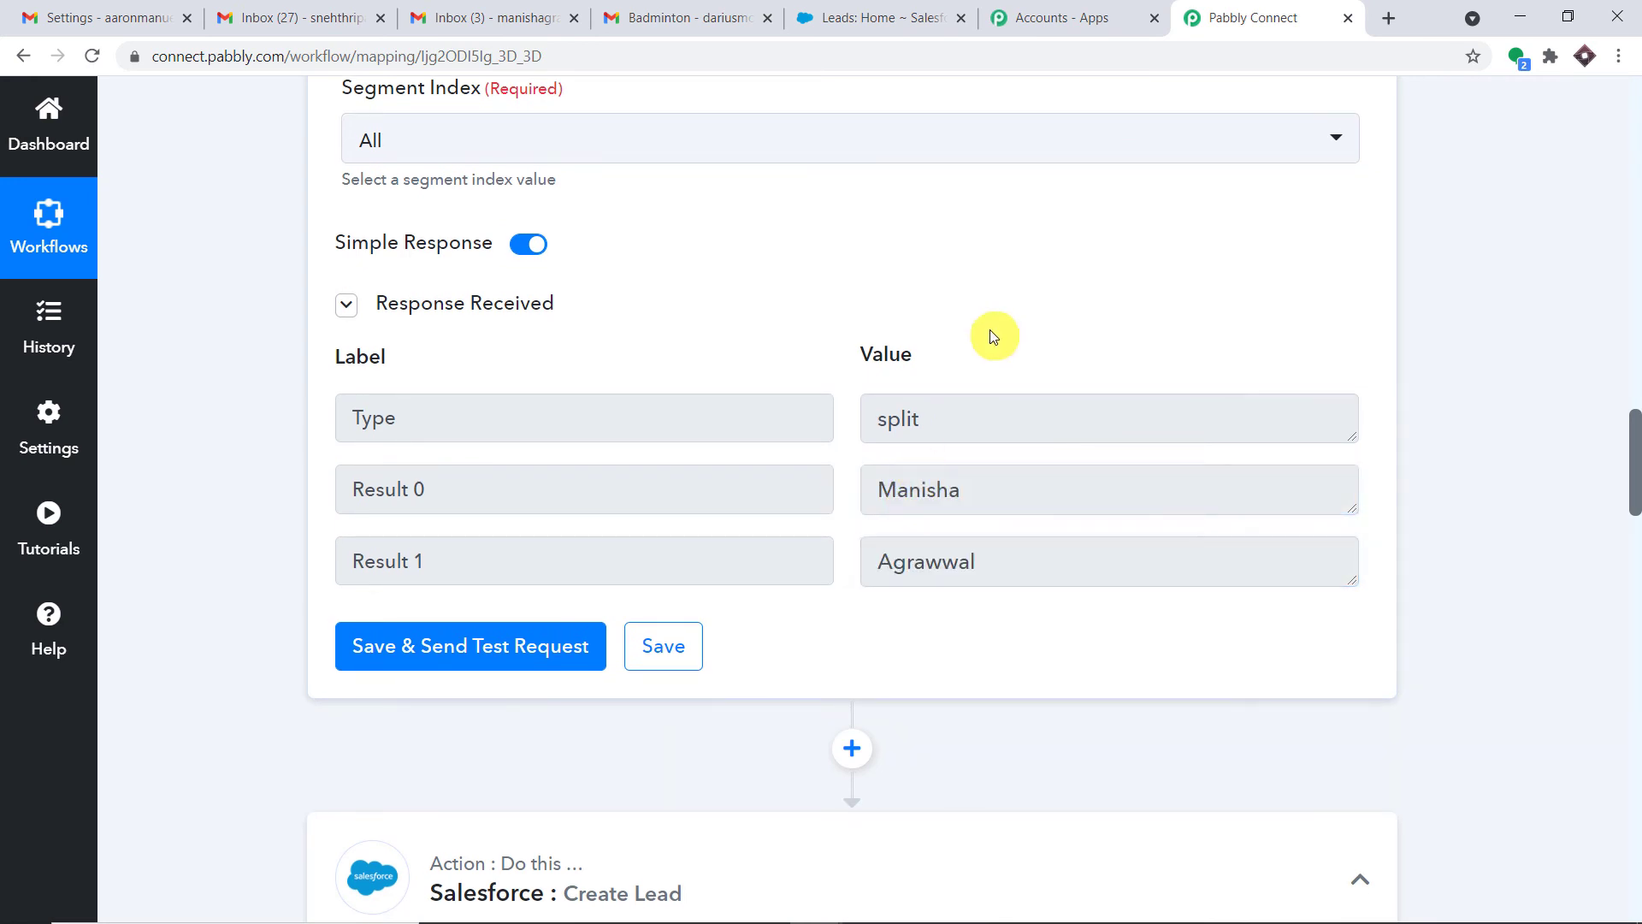
scroll(993, 334, down, 3)
drag(993, 271, 865, 271)
scroll(923, 317, down, 2)
scroll(923, 318, down, 5)
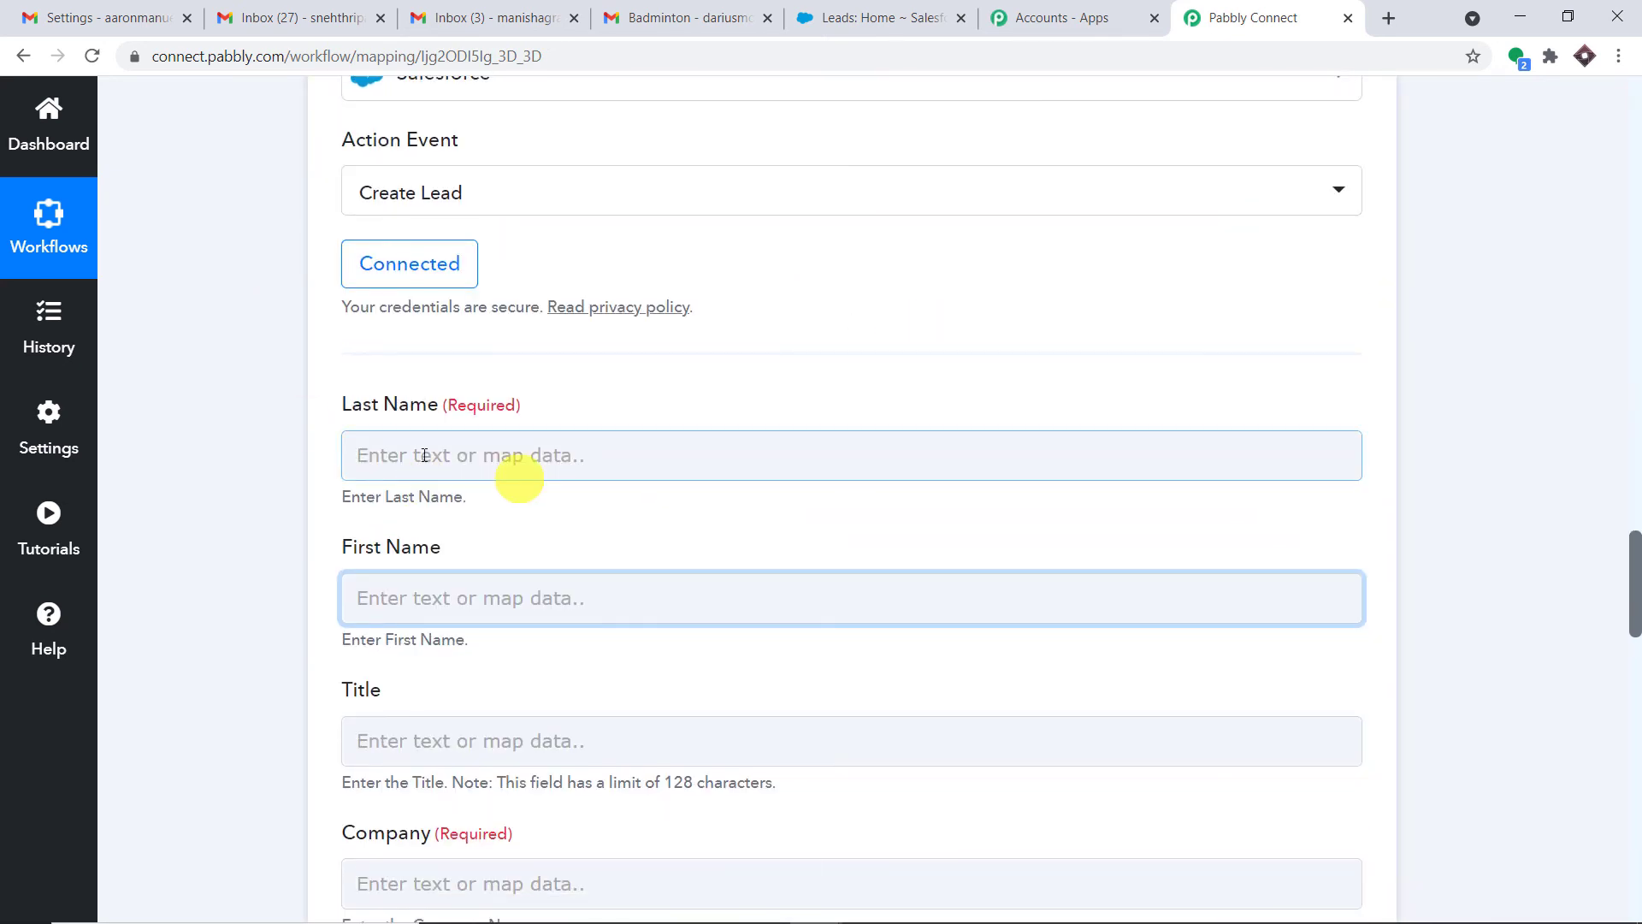
scroll(855, 376, up, 5)
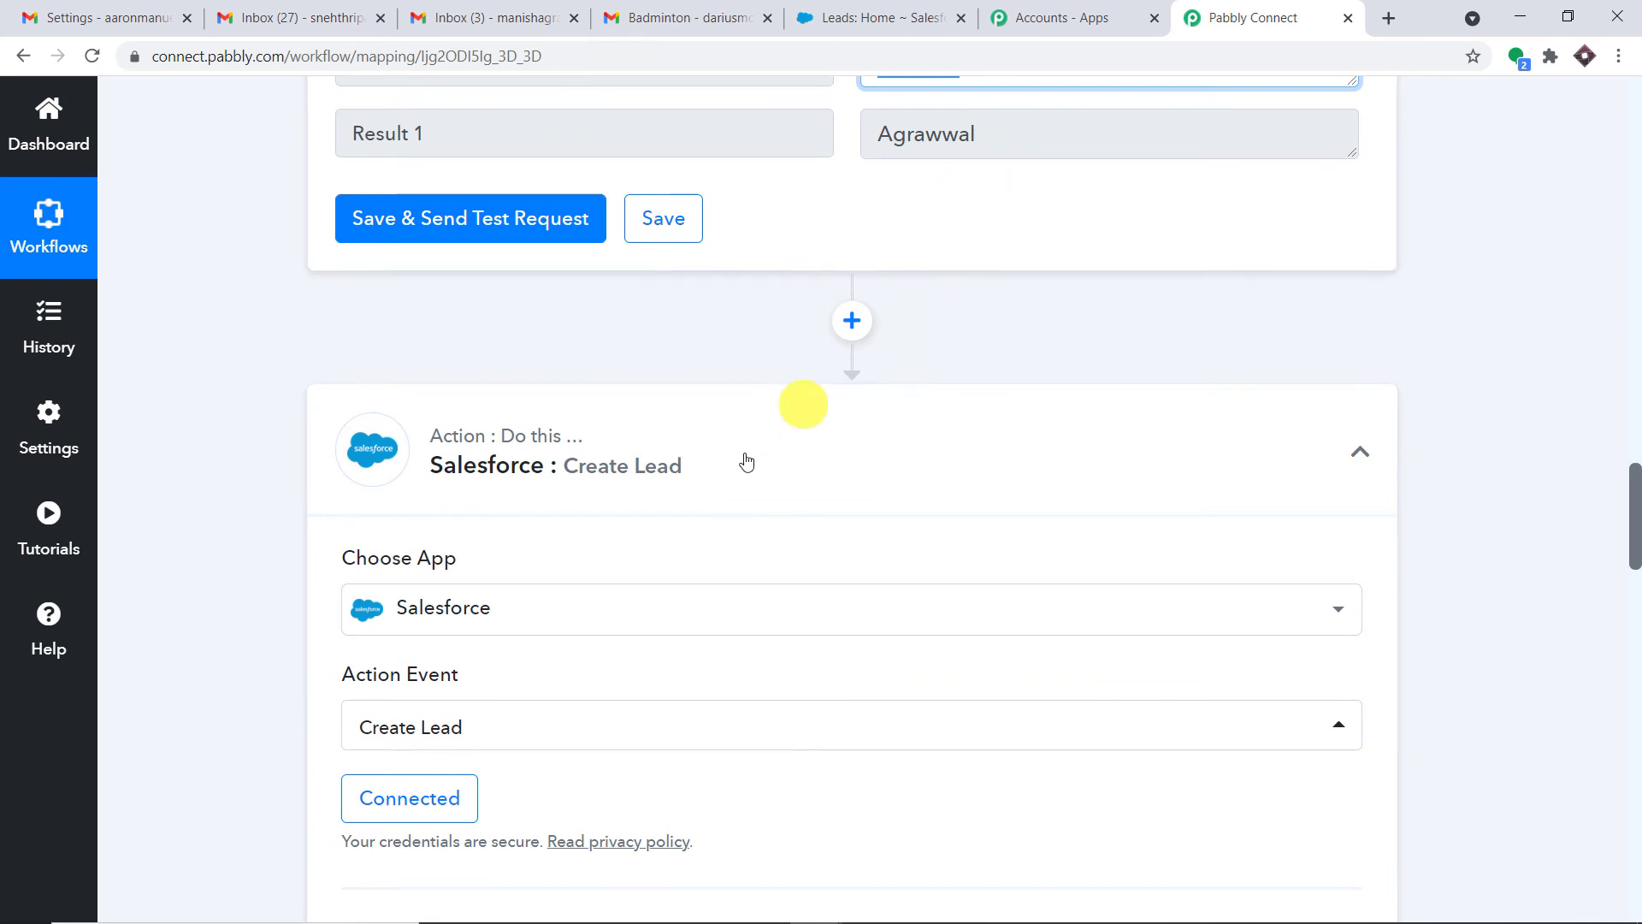
scroll(799, 396, down, 4)
scroll(946, 410, up, 6)
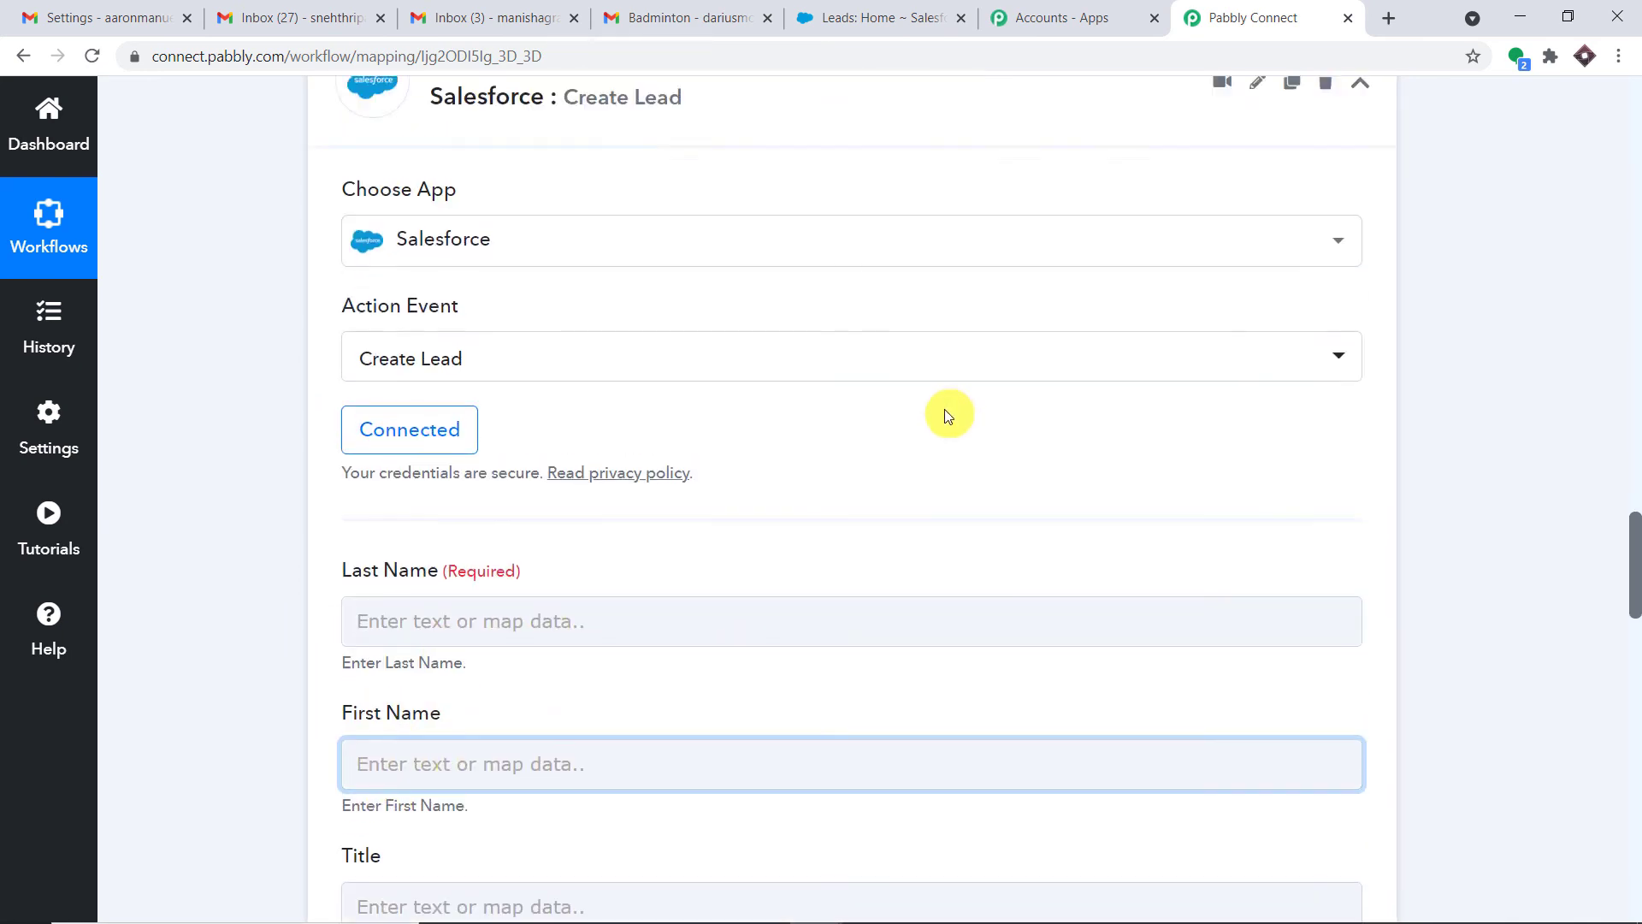
scroll(936, 256, down, 5)
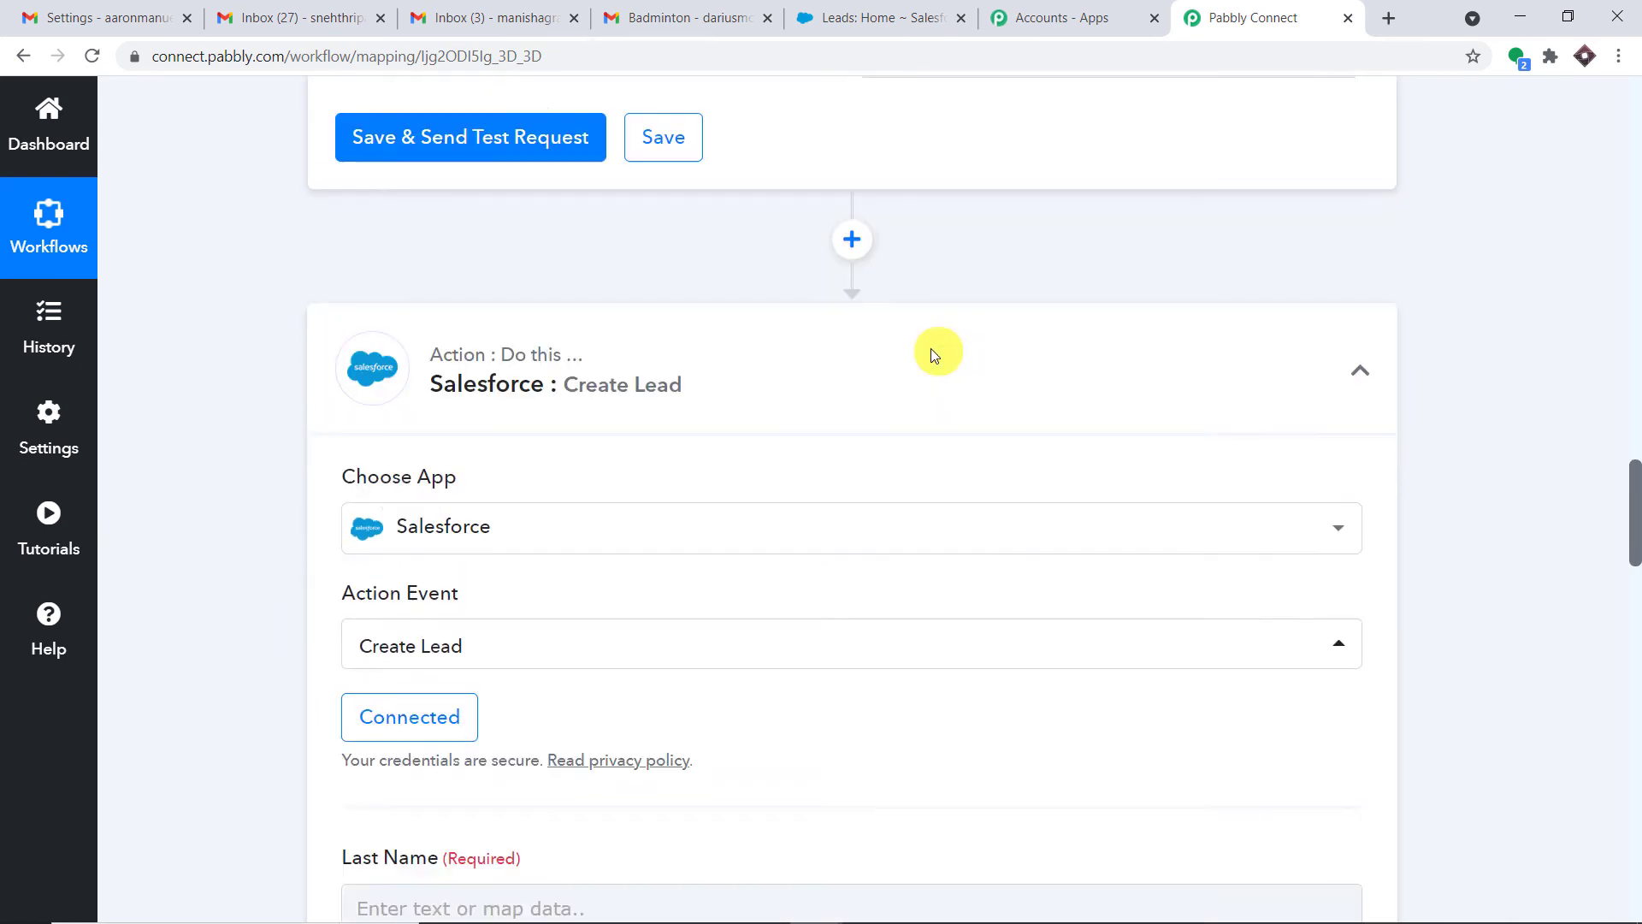
Re-save the existing Salesforce account connection
click(389, 479)
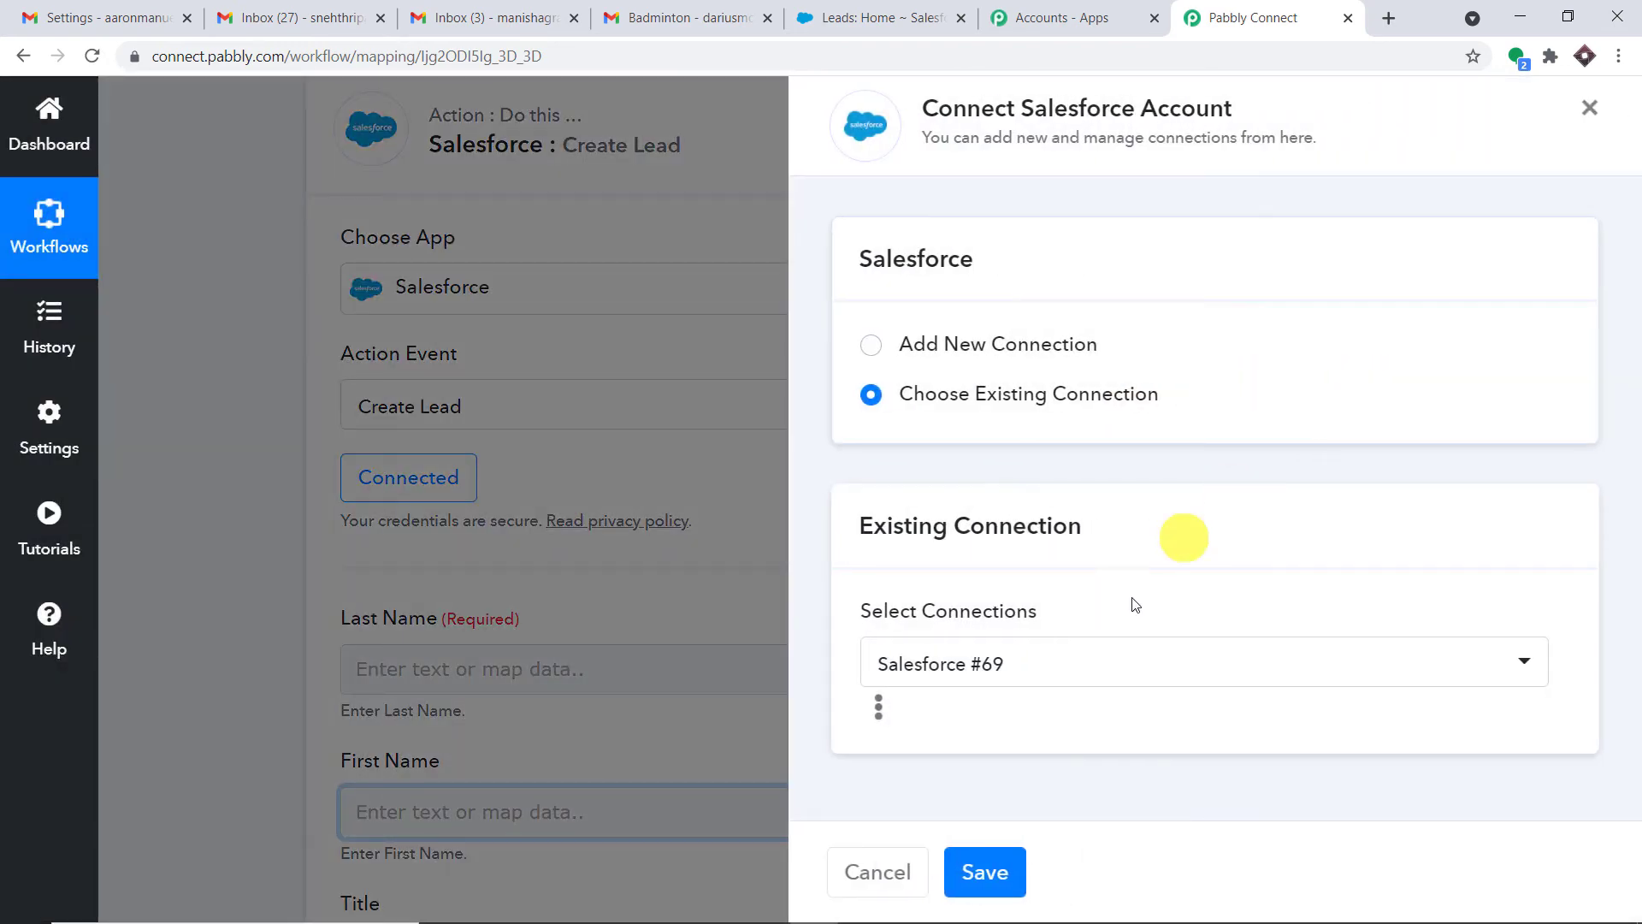
click(1006, 871)
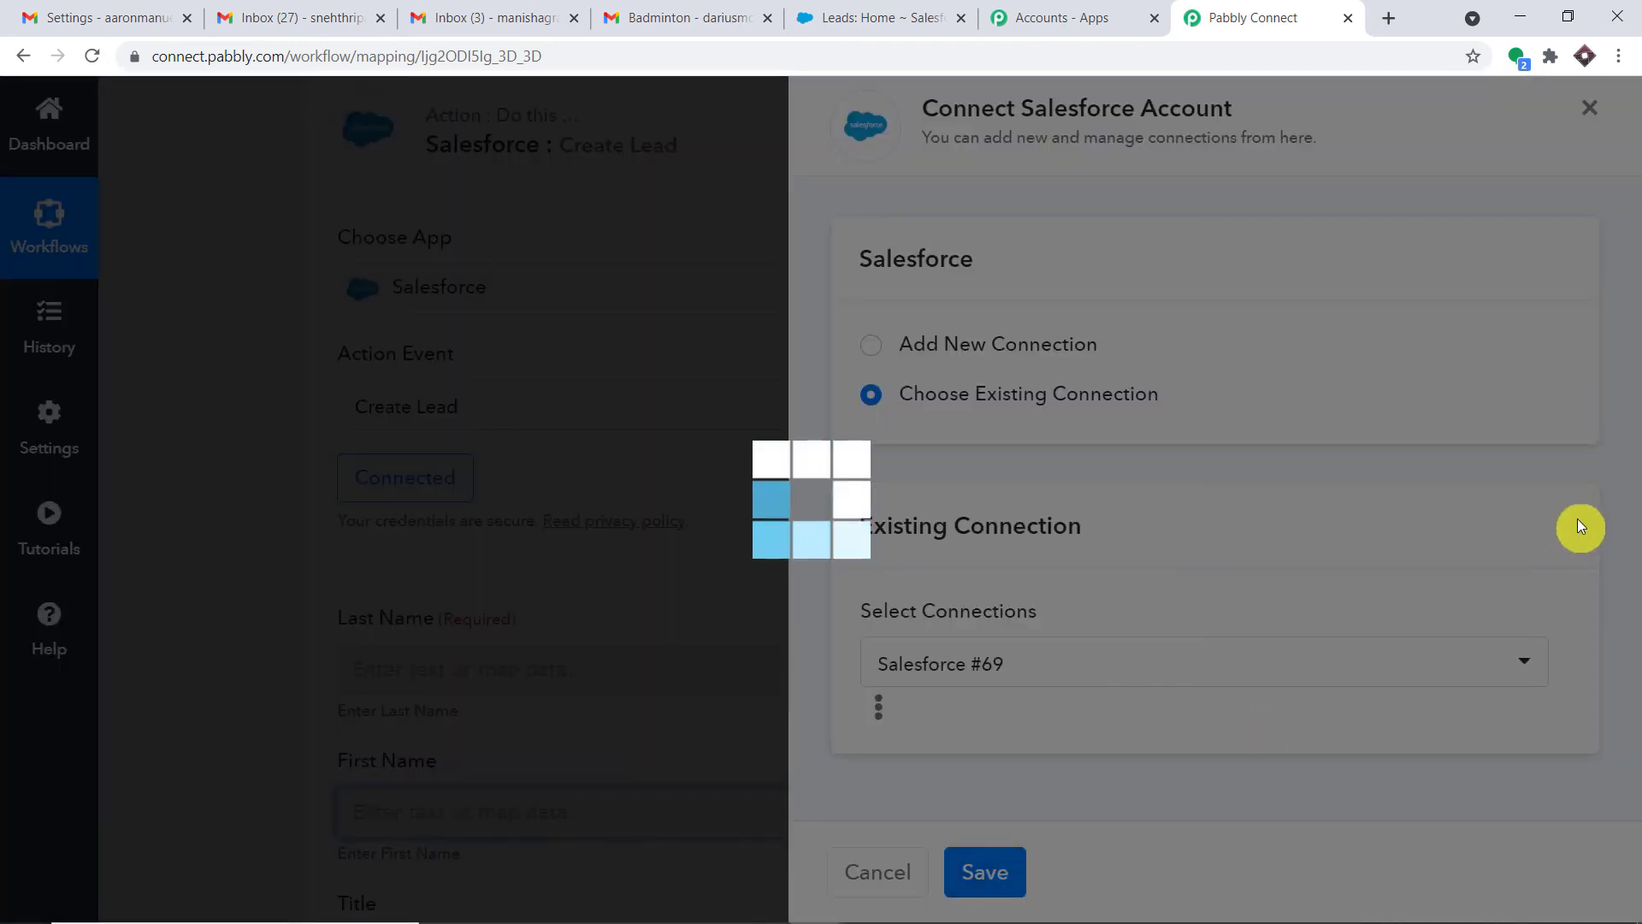
scroll(1508, 427, down, 5)
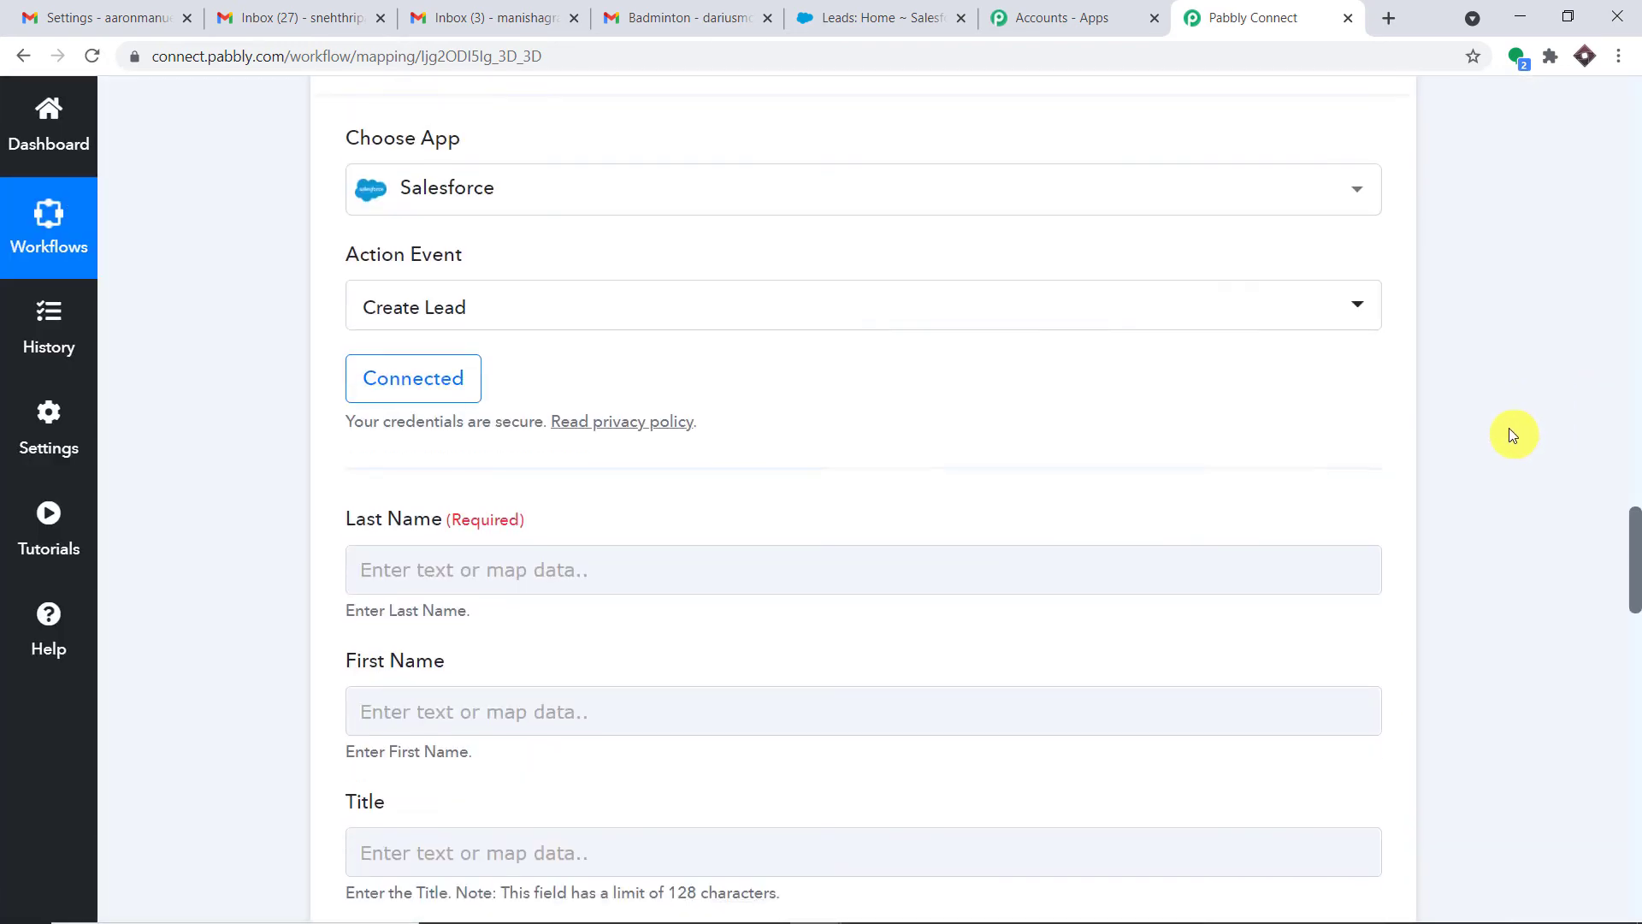
Map the Split Text step's Result 1 into the lead's Last Name field
click(387, 241)
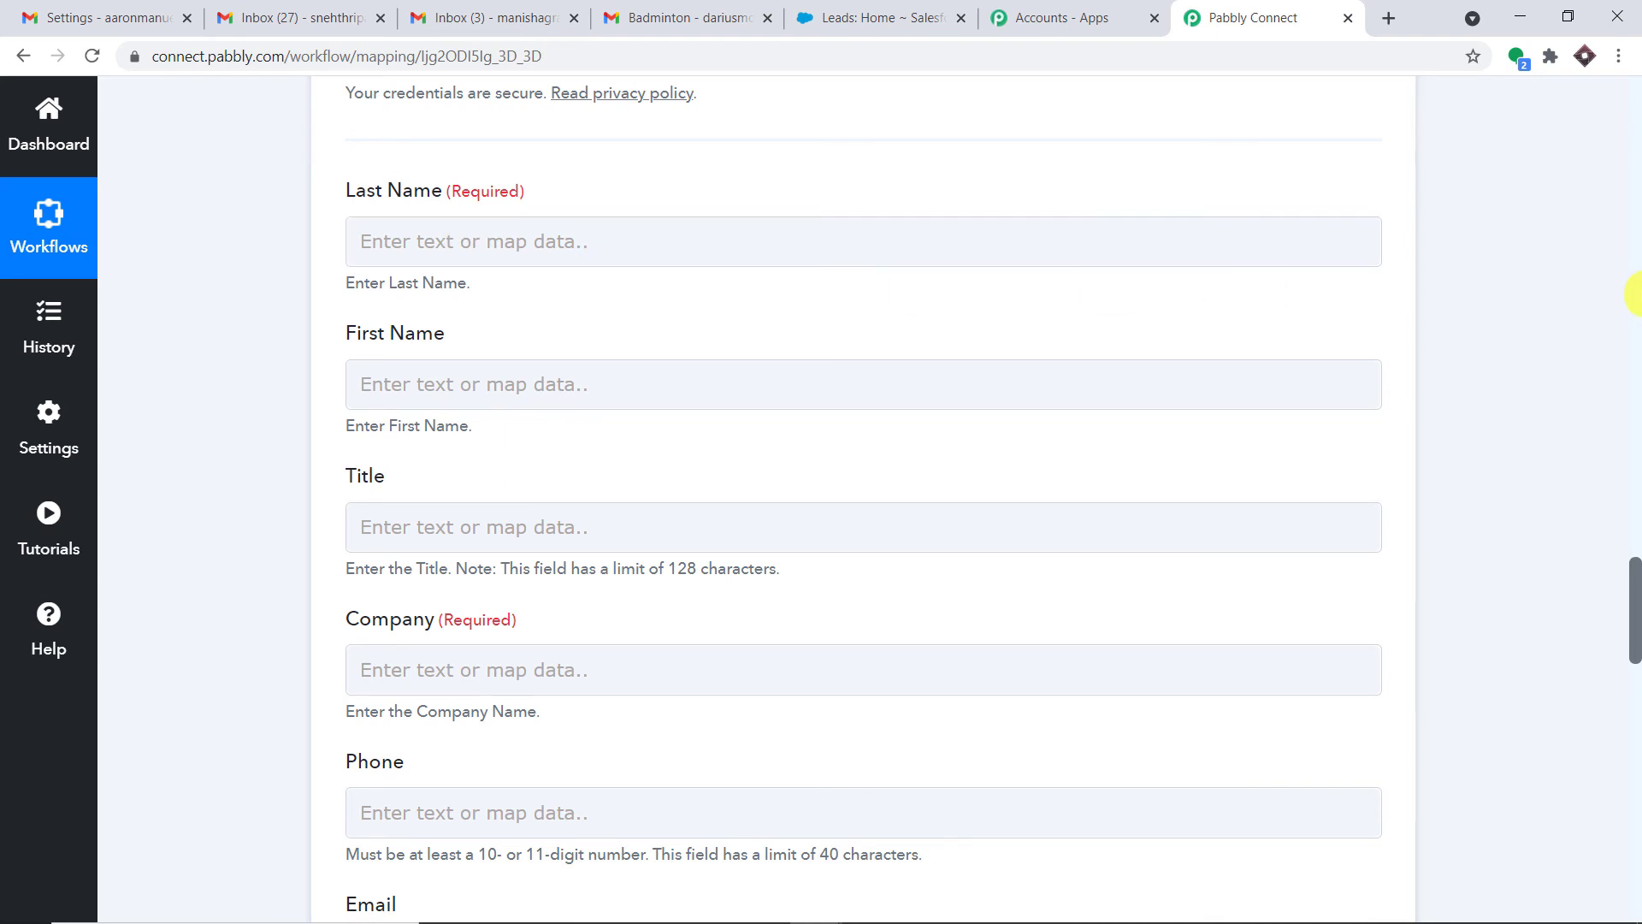
click(1635, 293)
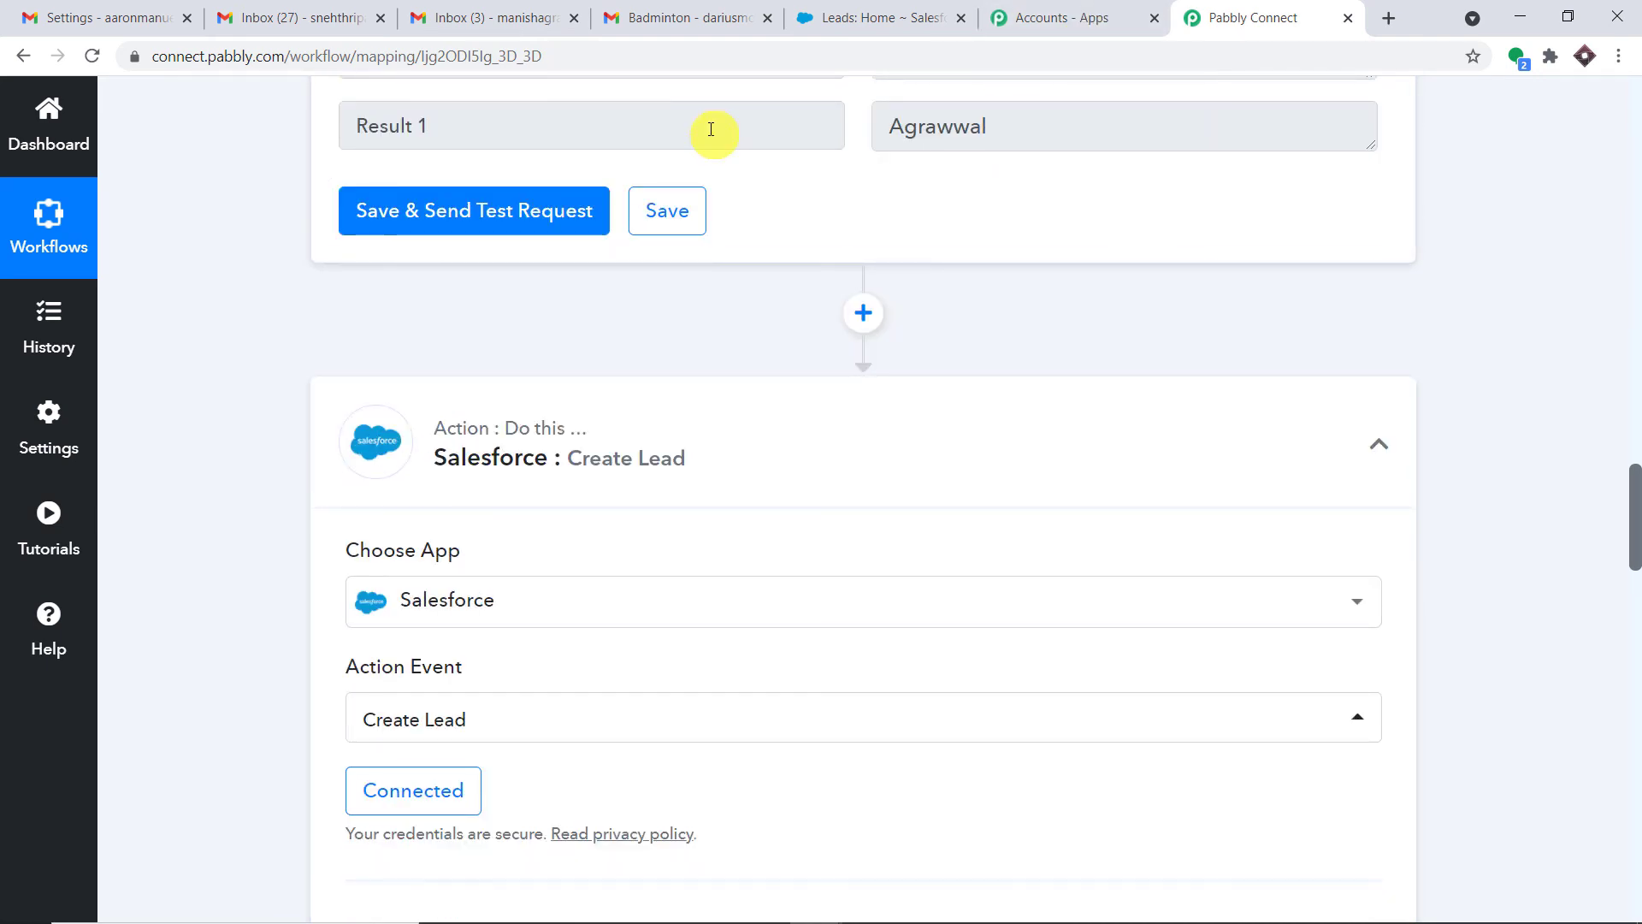
drag(1634, 484, 1634, 563)
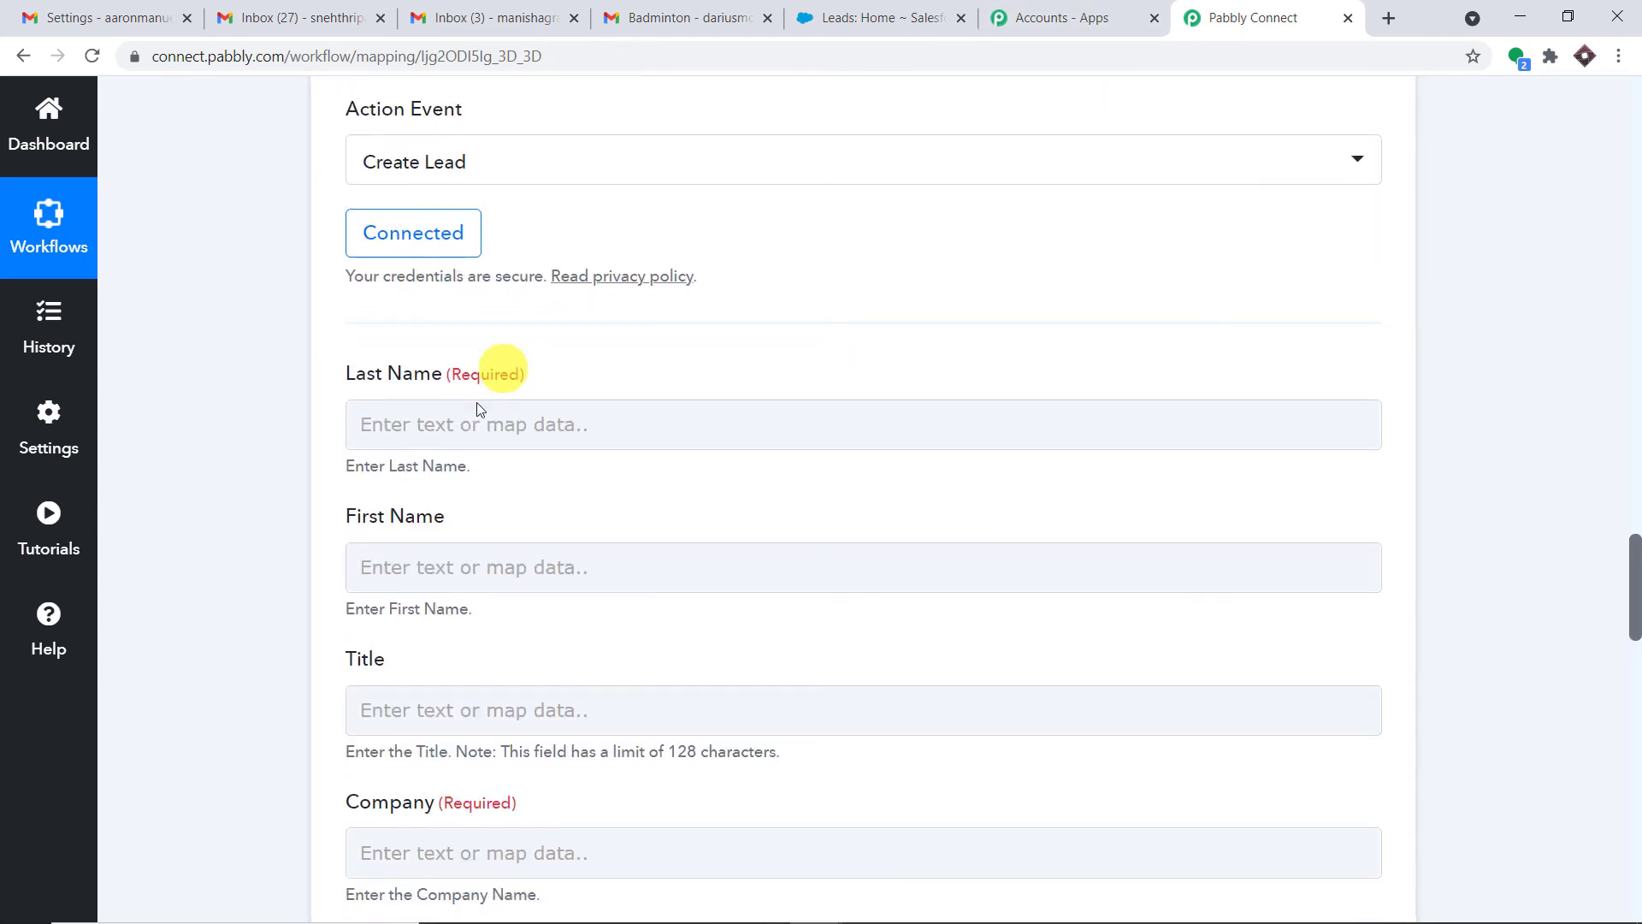
click(473, 423)
scroll(550, 550, down, 1)
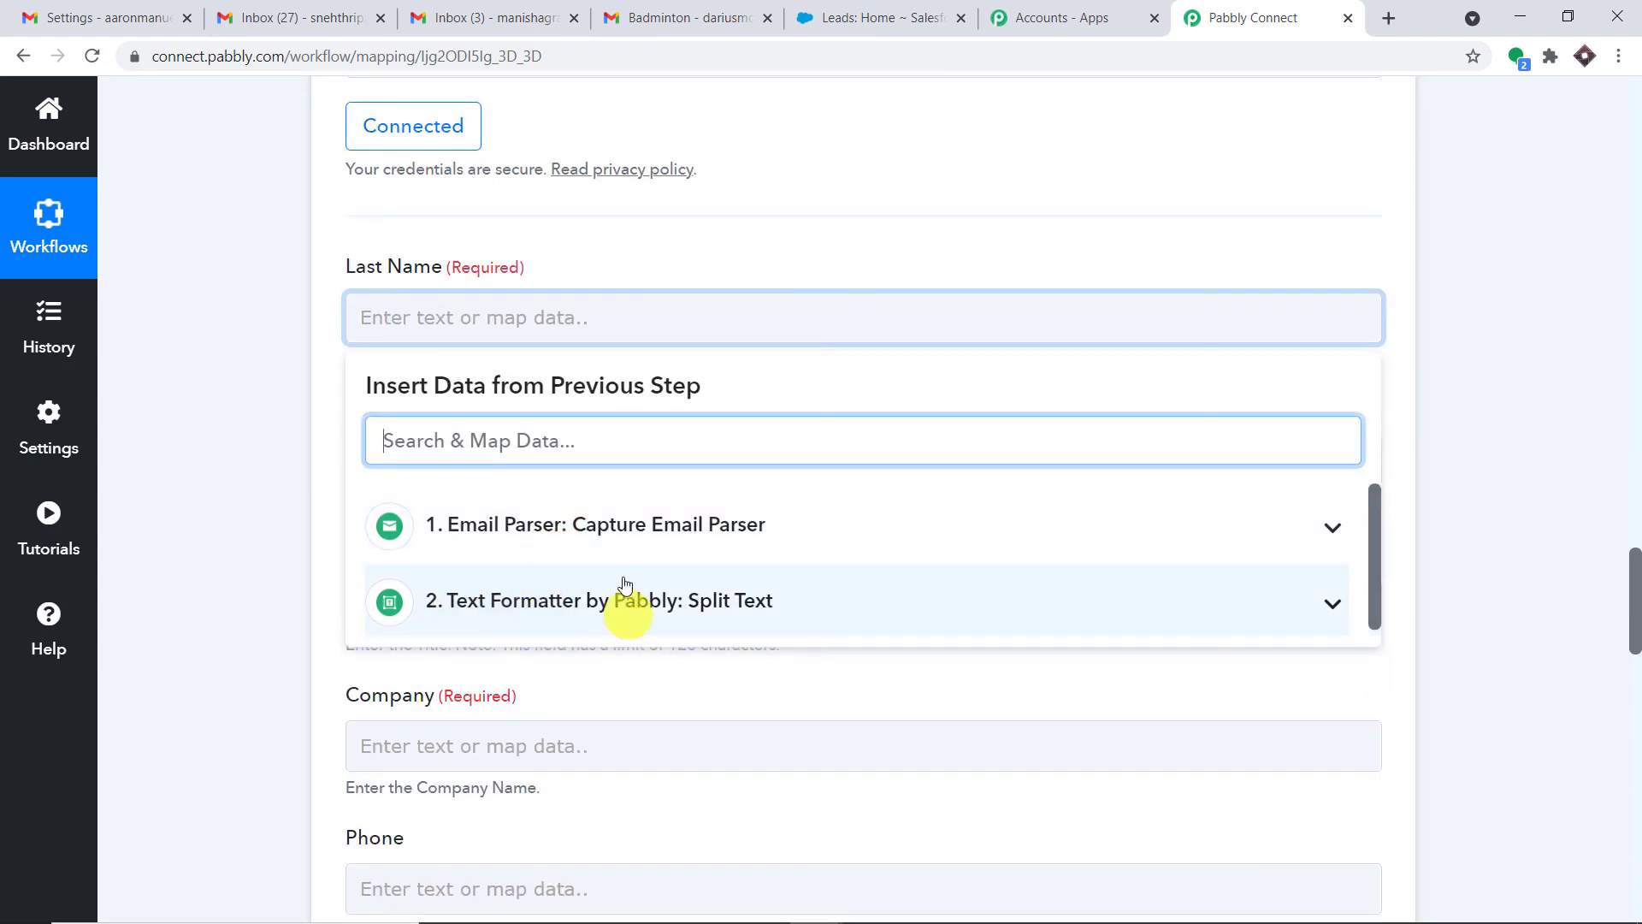
click(774, 514)
scroll(770, 599, down, 1)
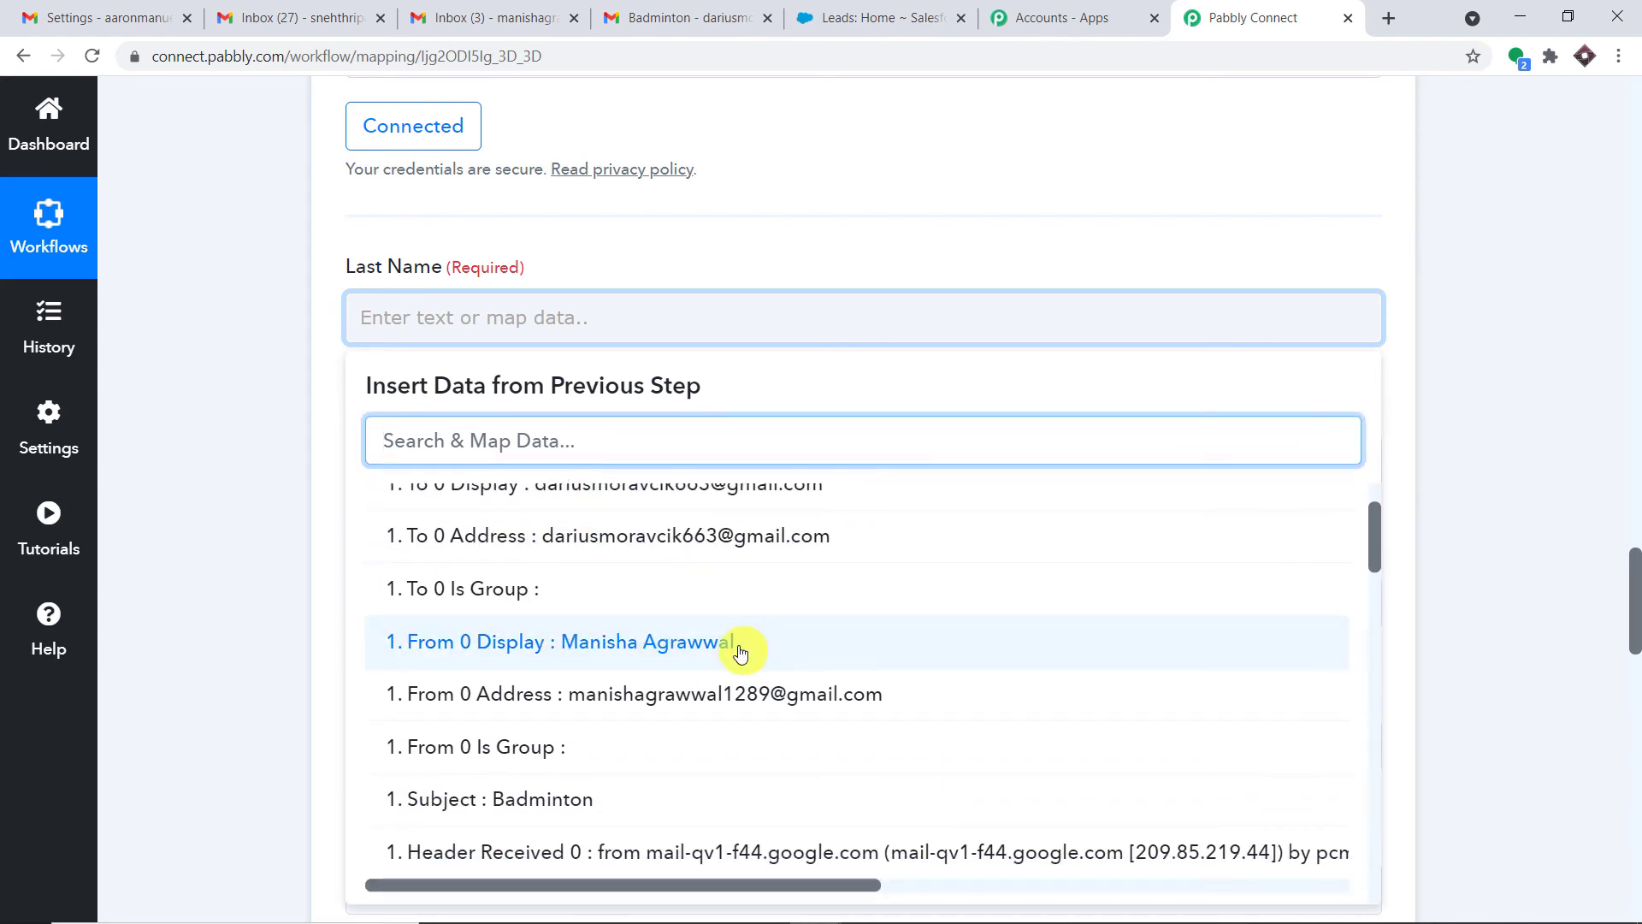
scroll(710, 616, up, 2)
click(659, 539)
click(635, 618)
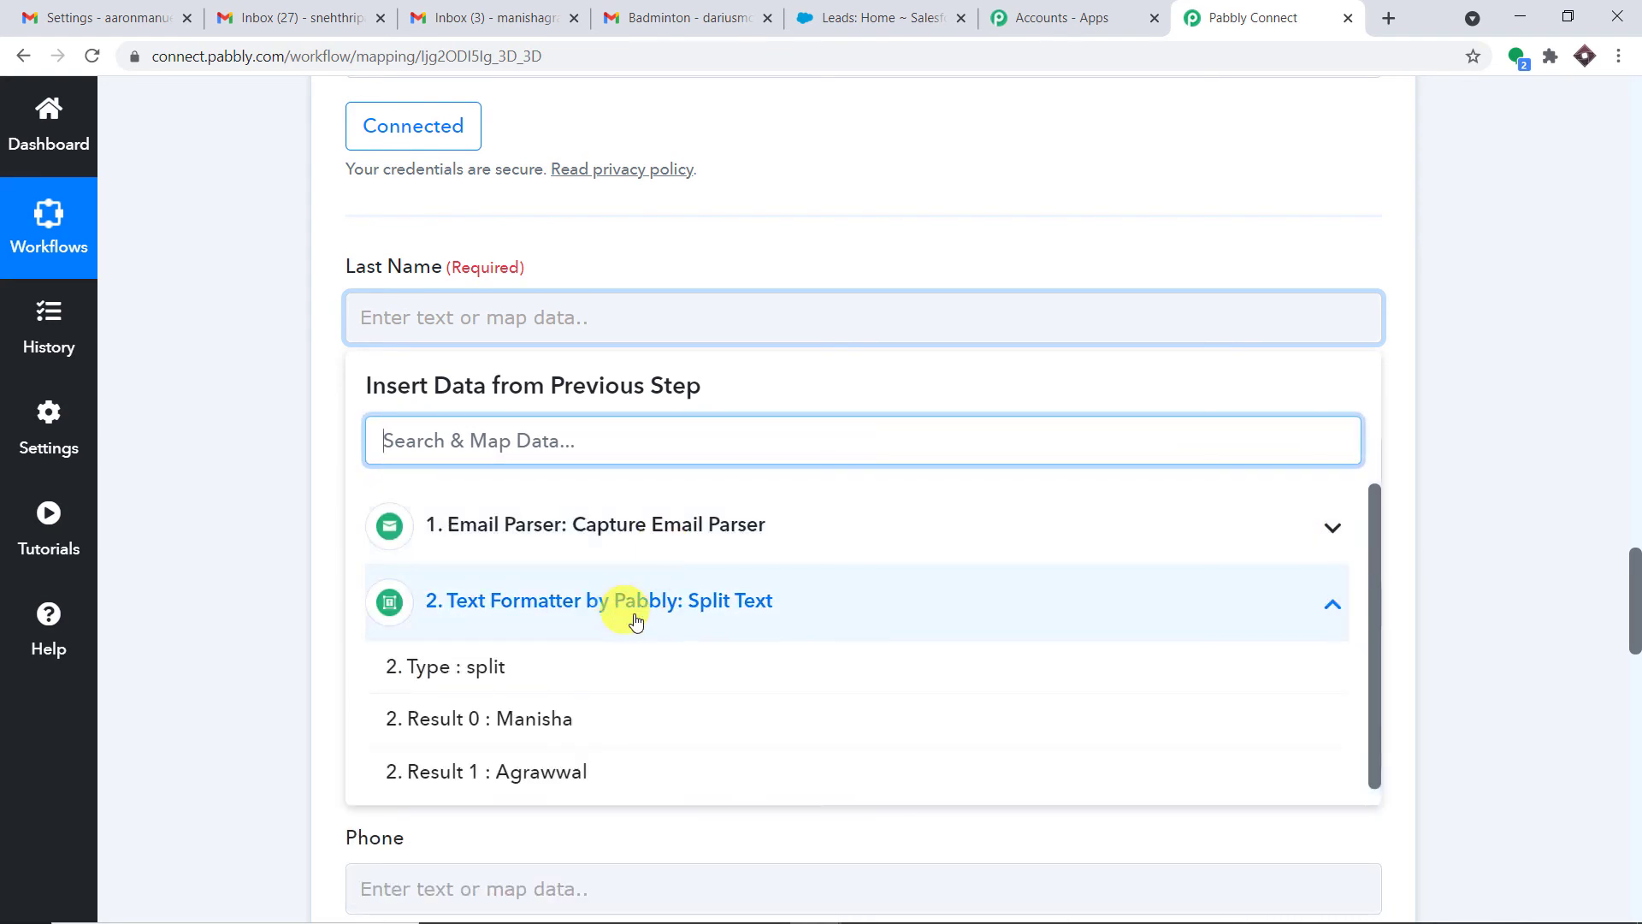
click(571, 783)
click(762, 248)
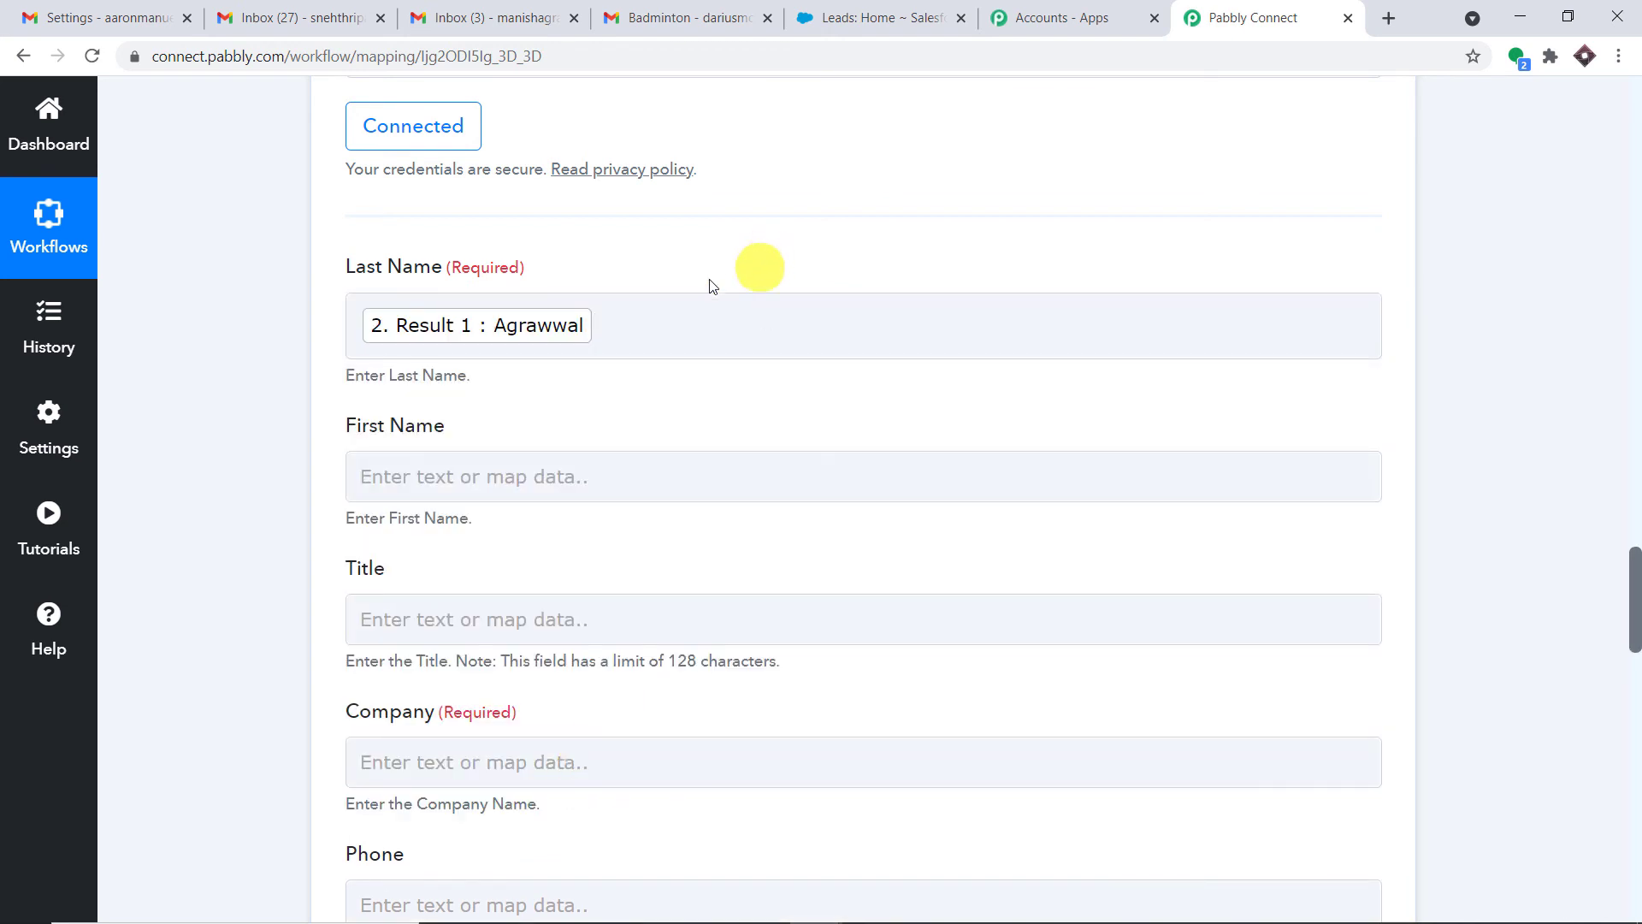
Map the Split Text step's Result 0 into the lead's First Name field
scroll(755, 264, down, 1)
scroll(632, 222, down, 1)
click(554, 256)
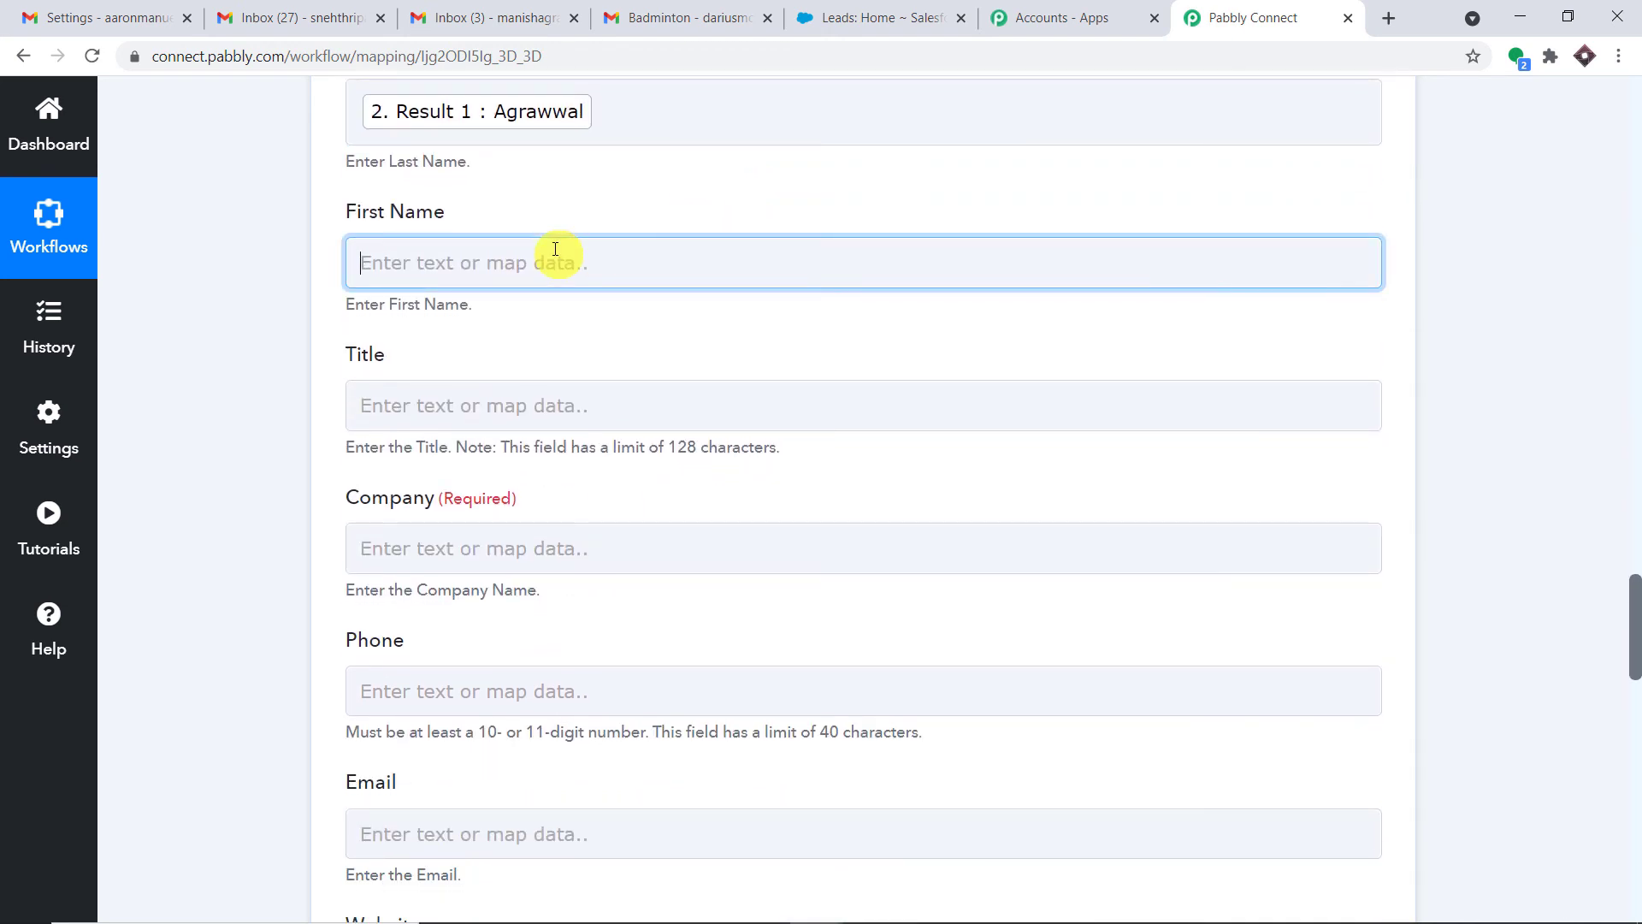
click(671, 547)
click(664, 661)
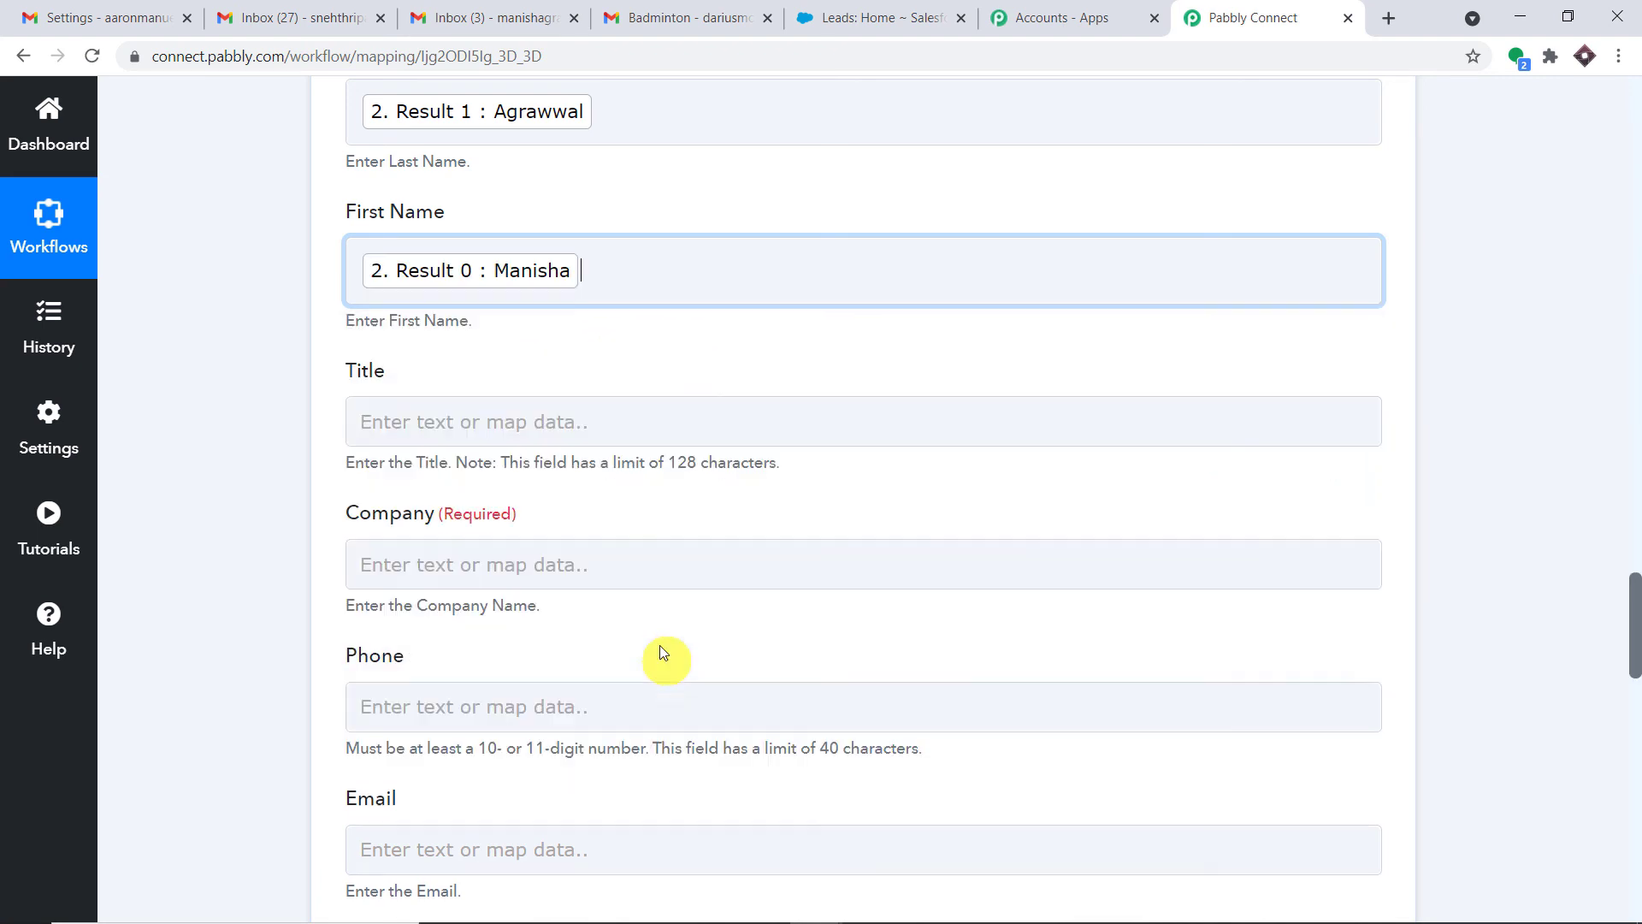
click(731, 284)
click(772, 190)
scroll(761, 188, down, 2)
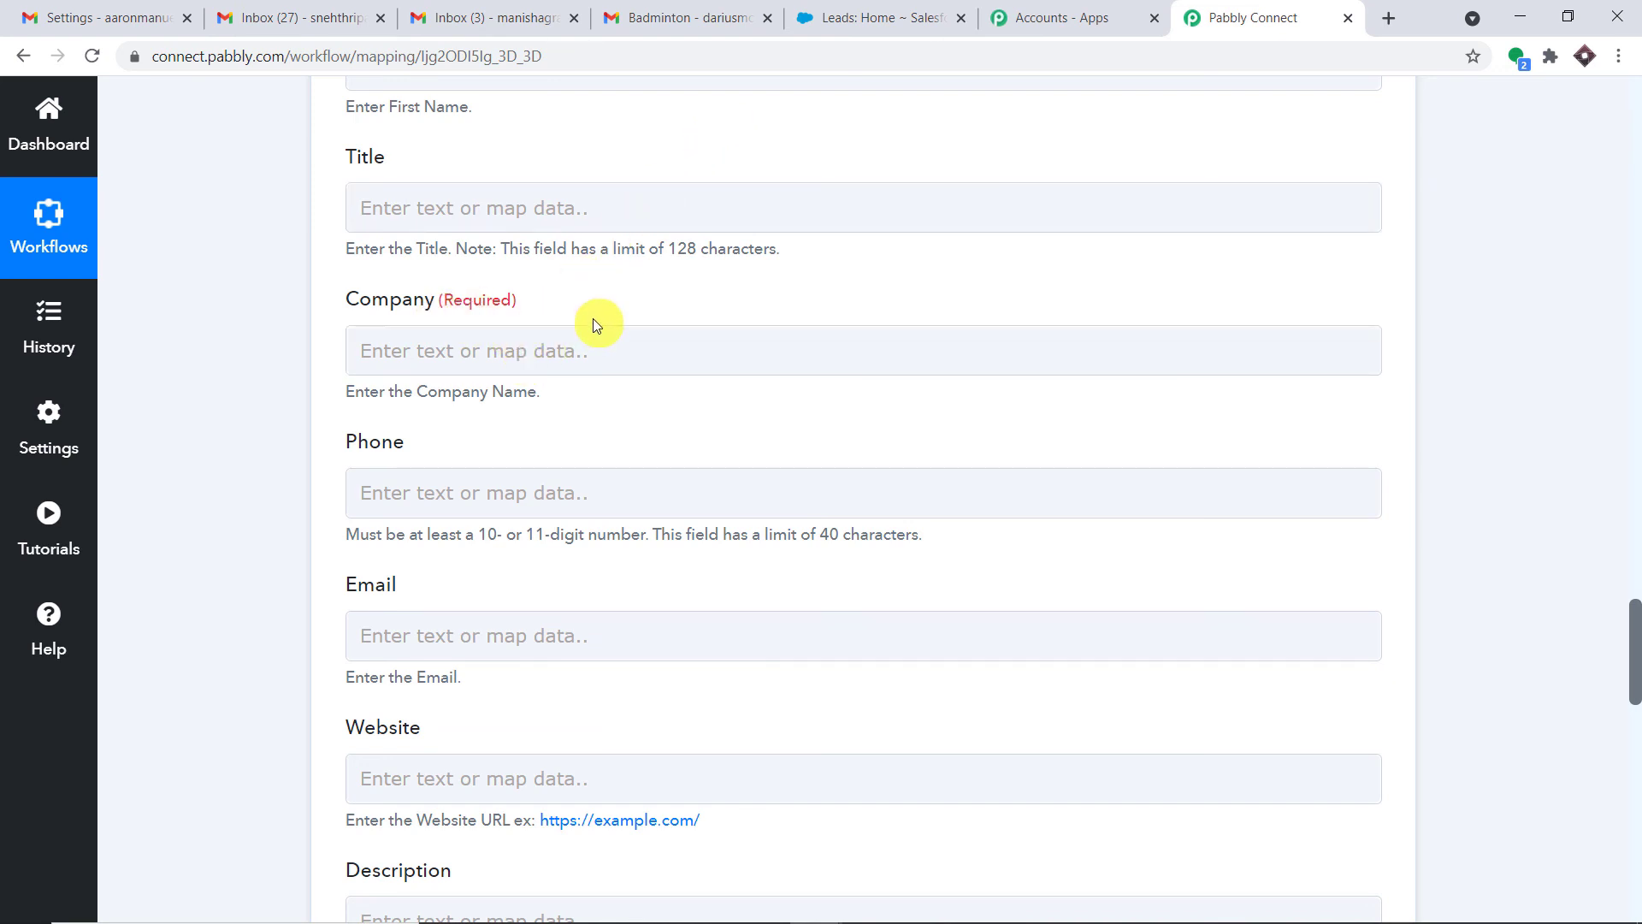
click(532, 355)
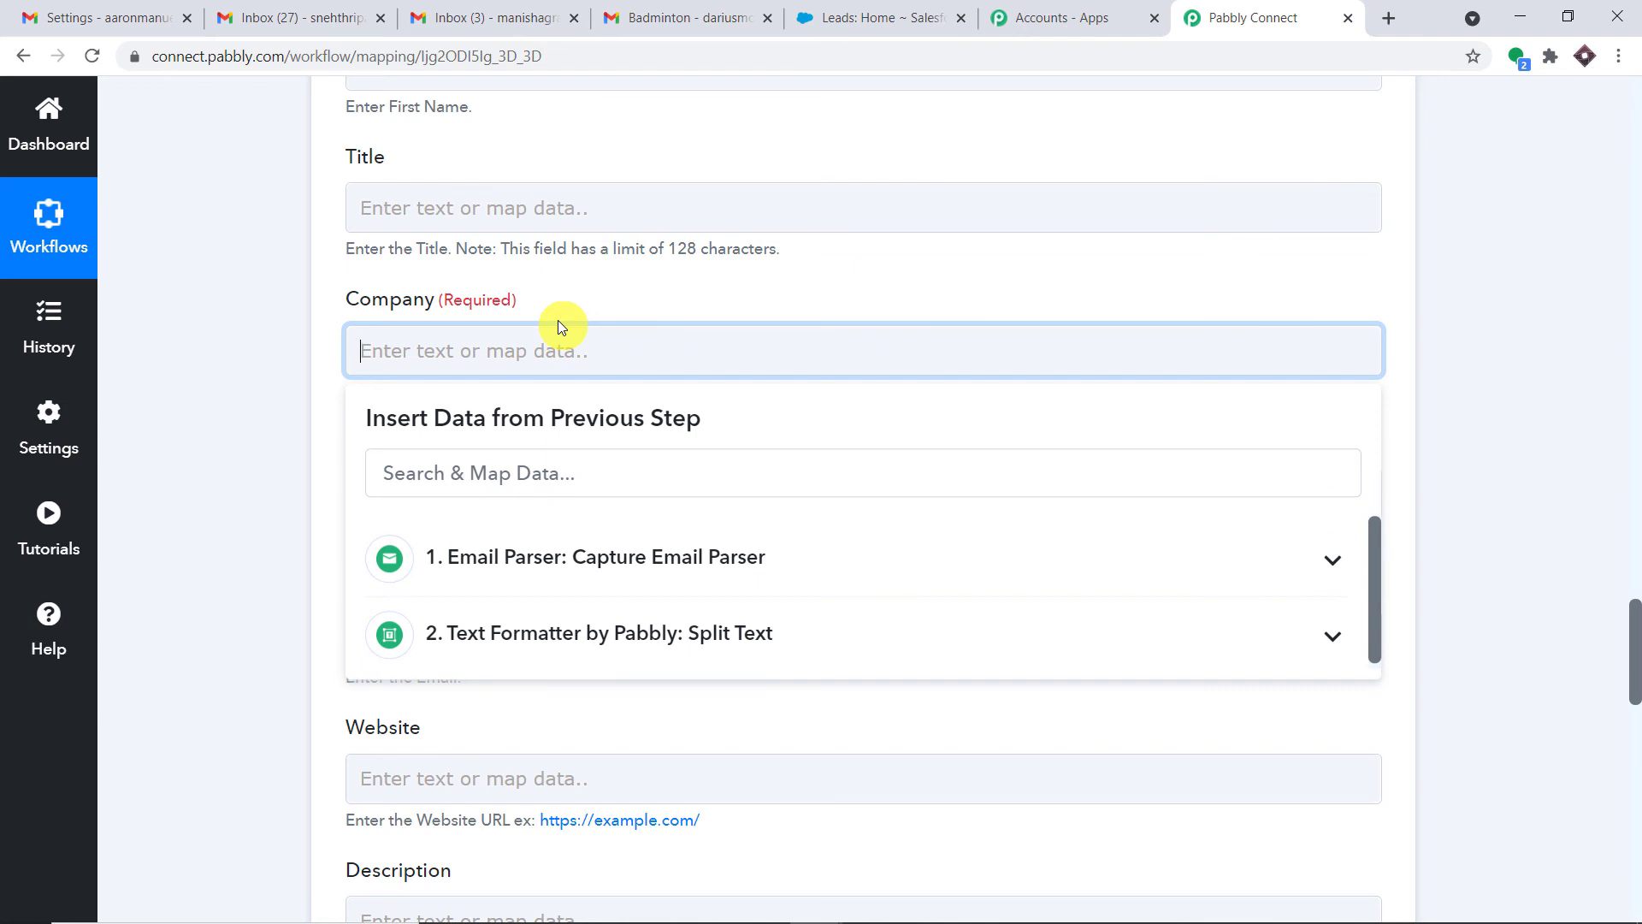
Map the Email Parser's Subject, Badminton, into the Company field
click(596, 637)
click(676, 571)
scroll(704, 622, down, 2)
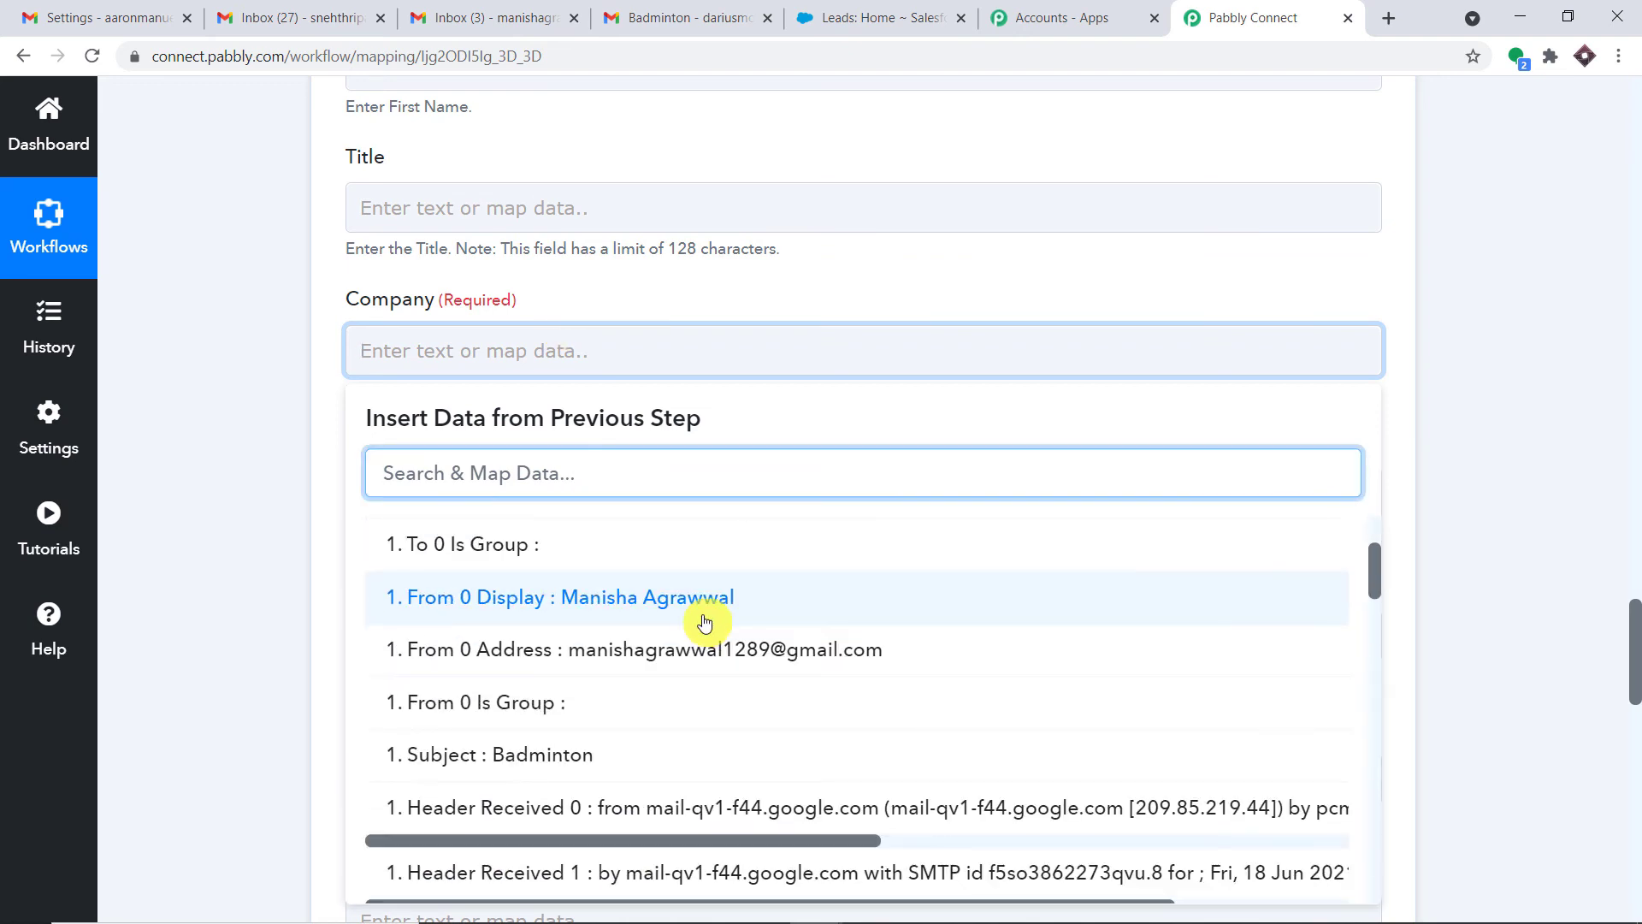
scroll(704, 622, down, 4)
scroll(696, 627, up, 2)
click(642, 630)
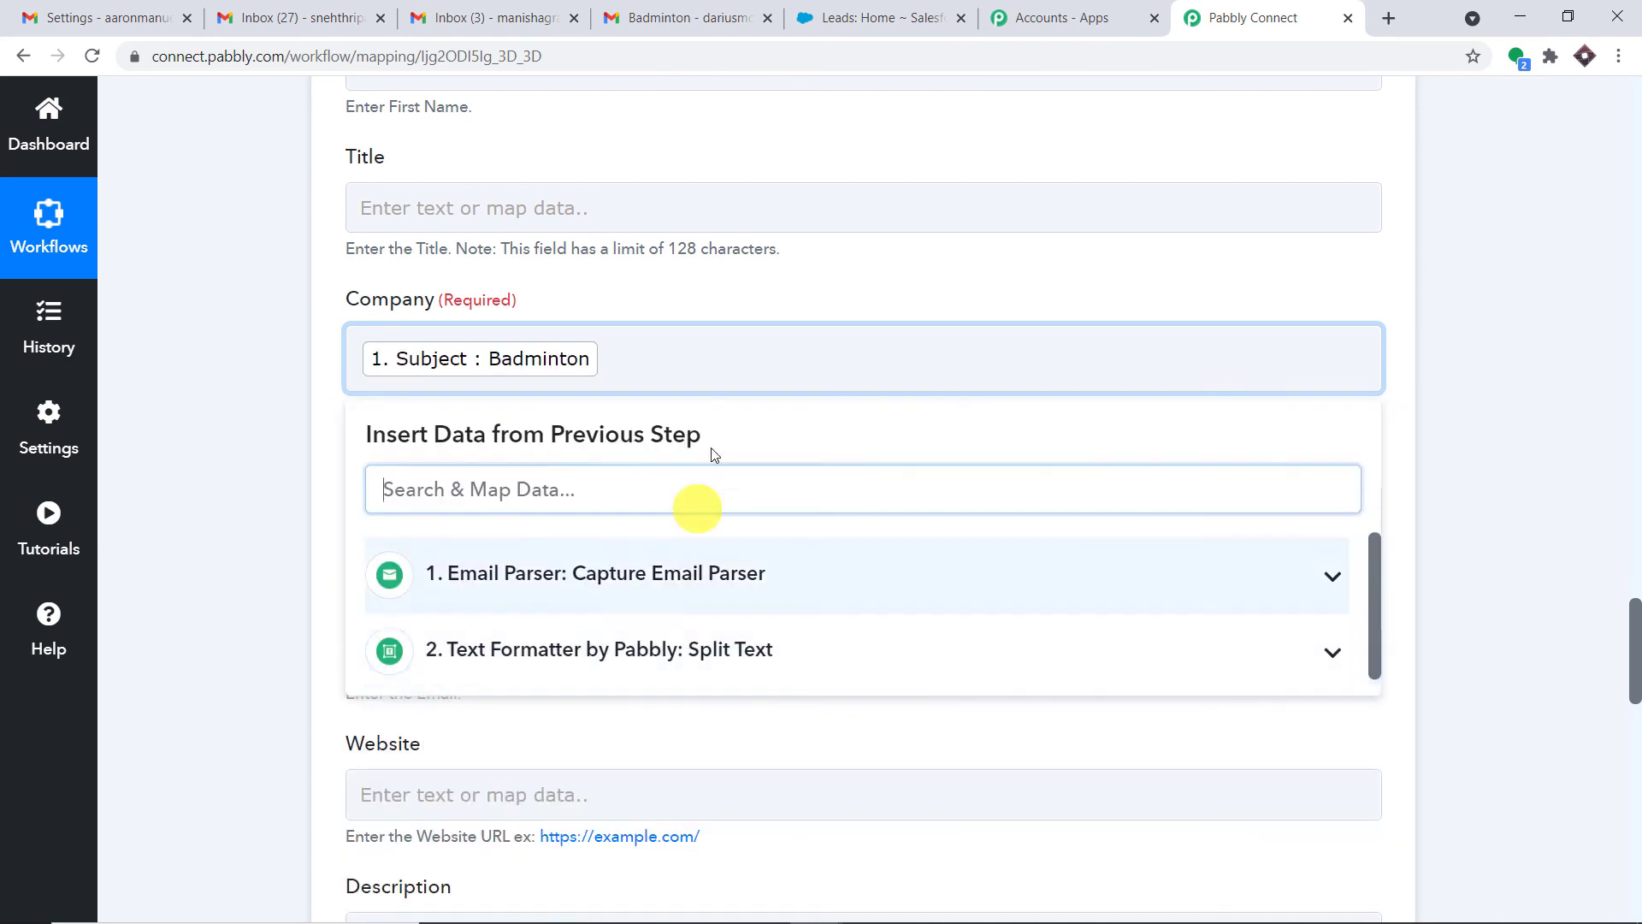
click(766, 295)
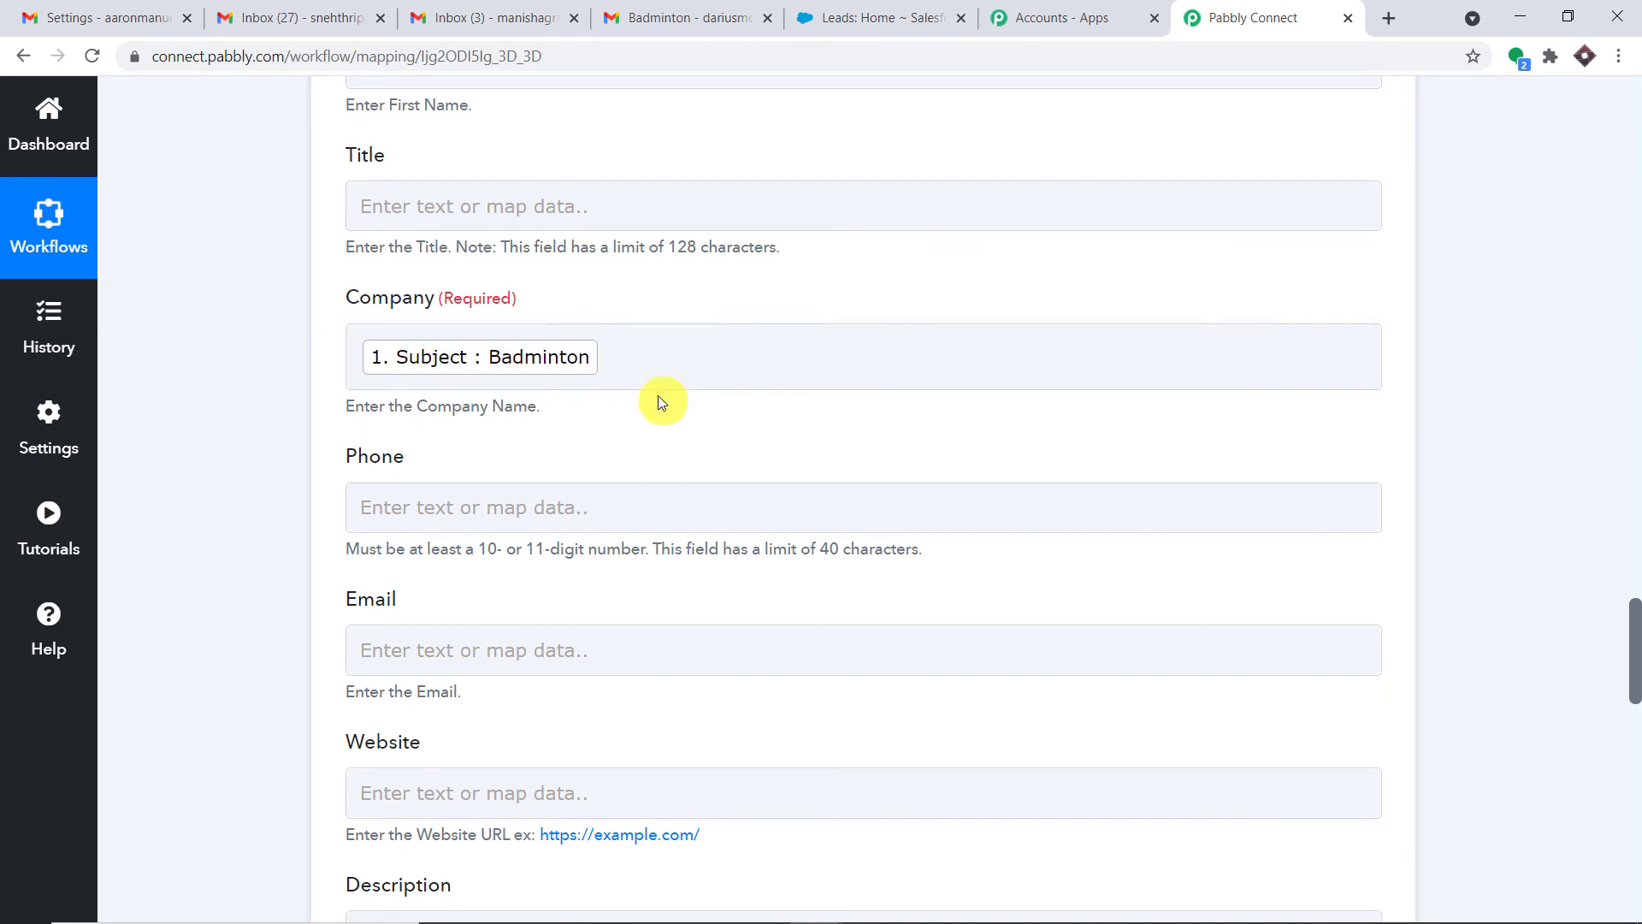
scroll(650, 398, down, 2)
click(504, 440)
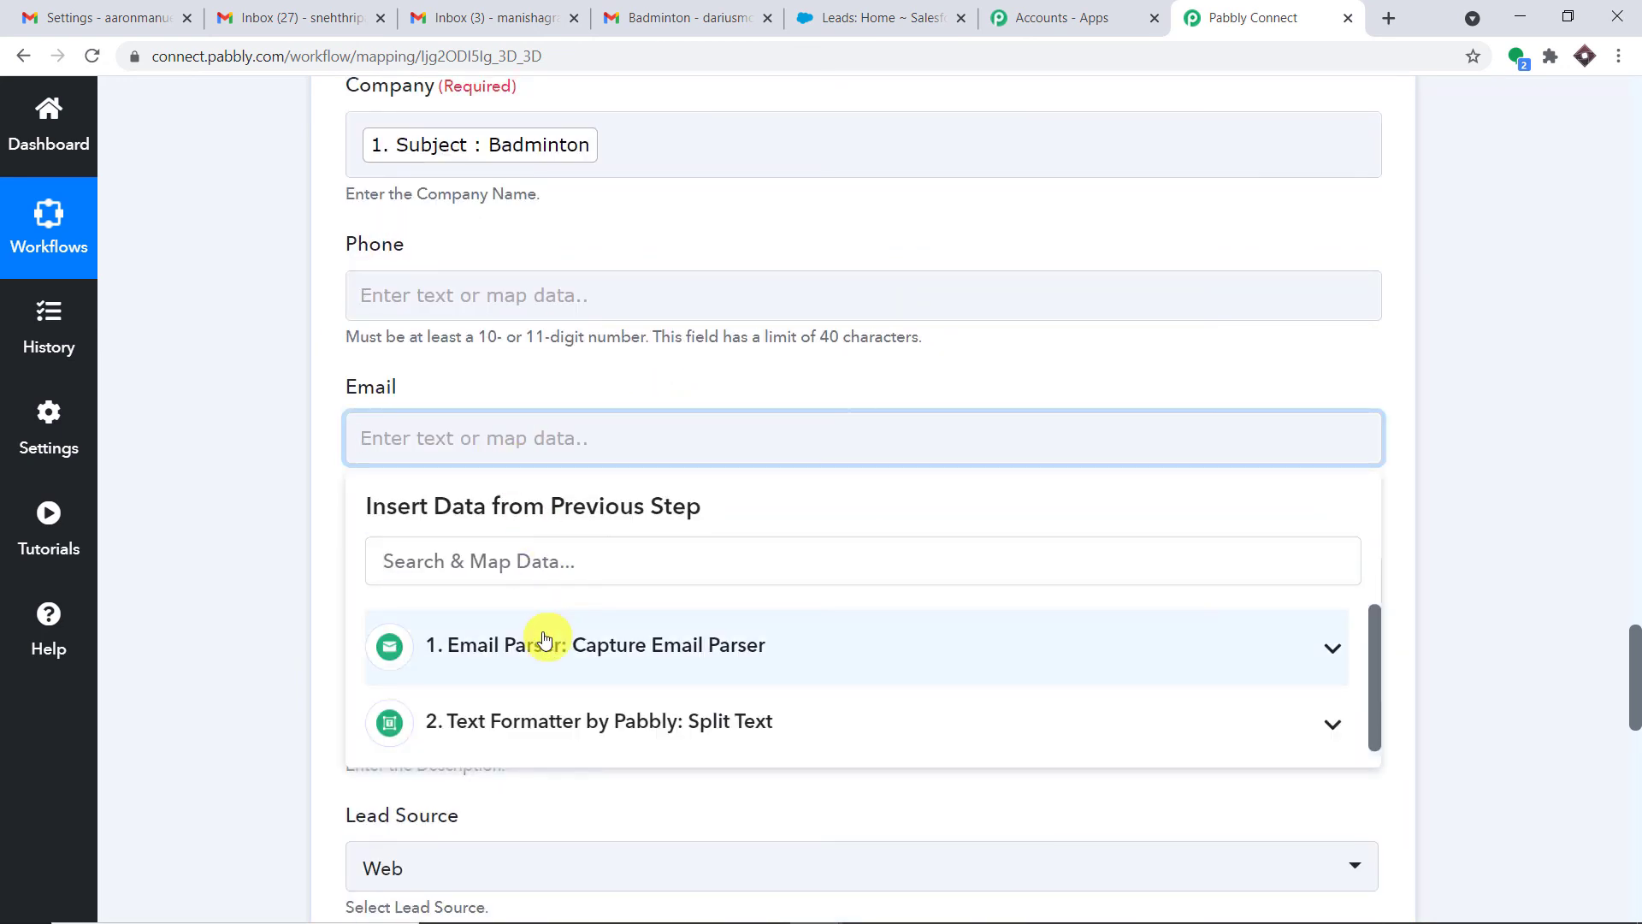
Map the sender's From address into the lead's Email field
click(680, 675)
scroll(708, 678, down, 1)
scroll(709, 679, up, 1)
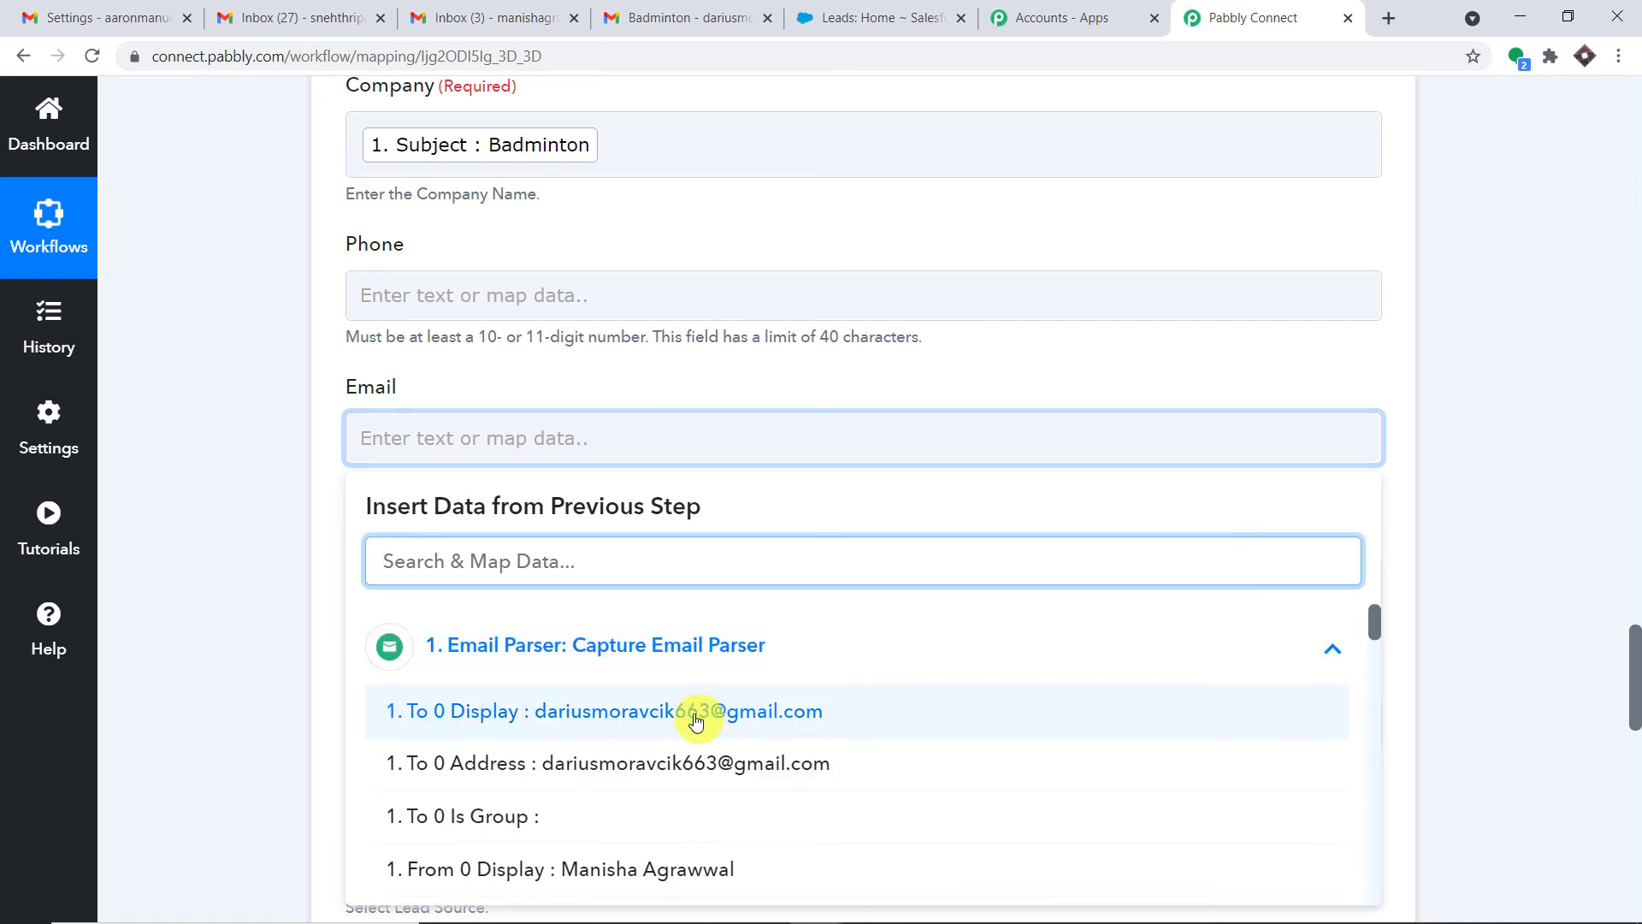
scroll(697, 762, down, 2)
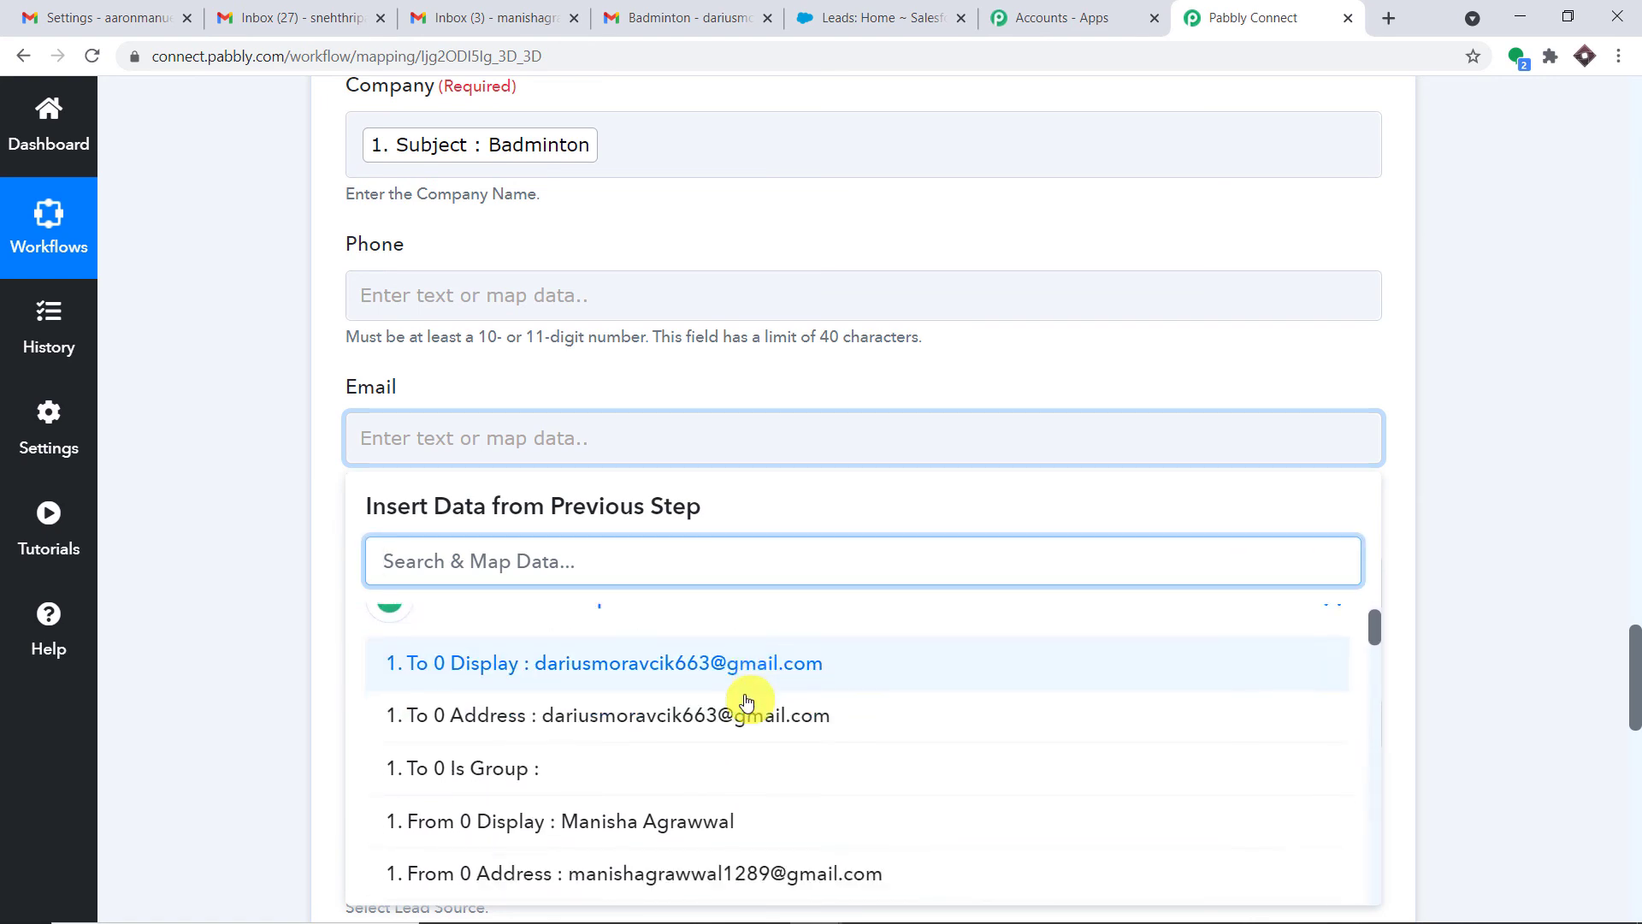
click(724, 717)
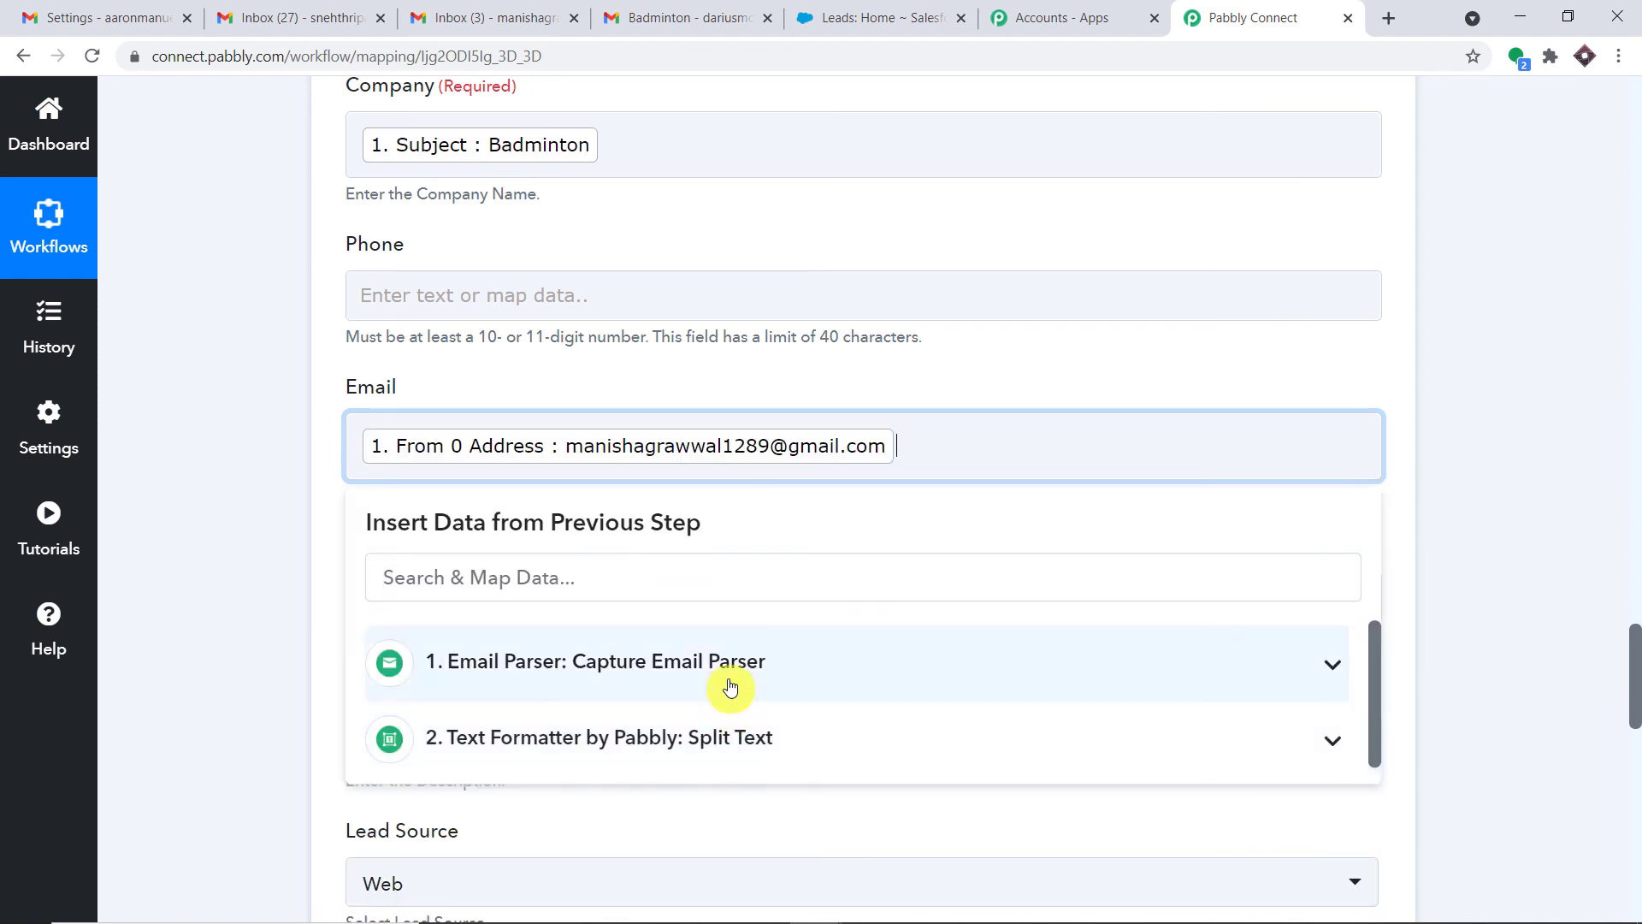
click(895, 355)
scroll(856, 359, down, 2)
scroll(856, 359, down, 2)
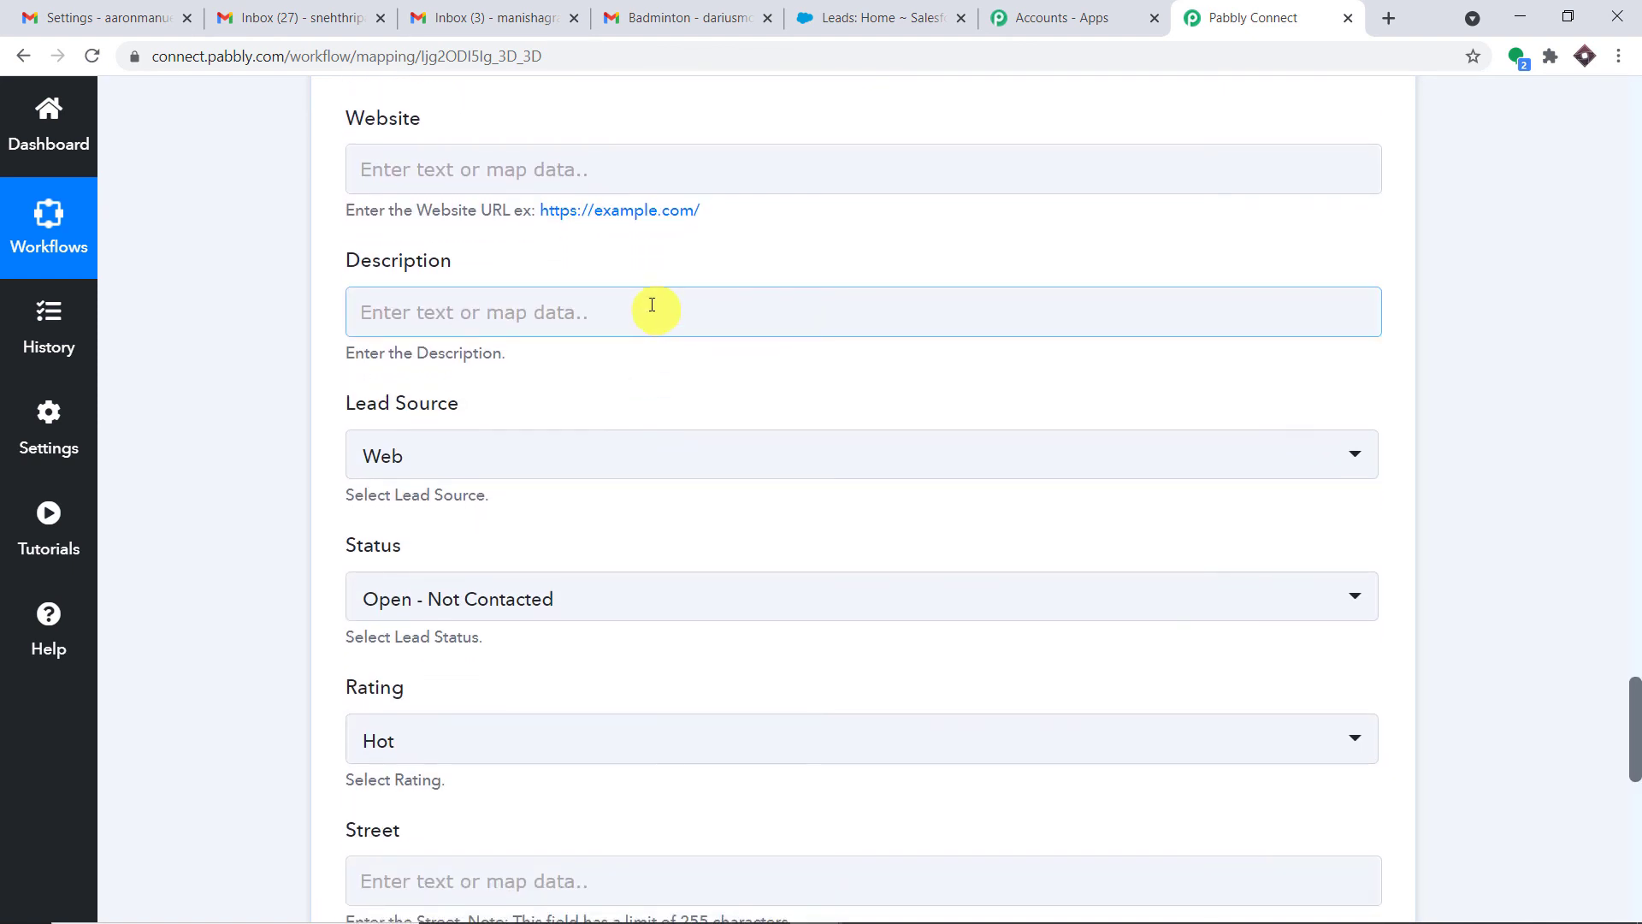
Map the email Body Text, 'I love badminton', into the Description field
click(652, 307)
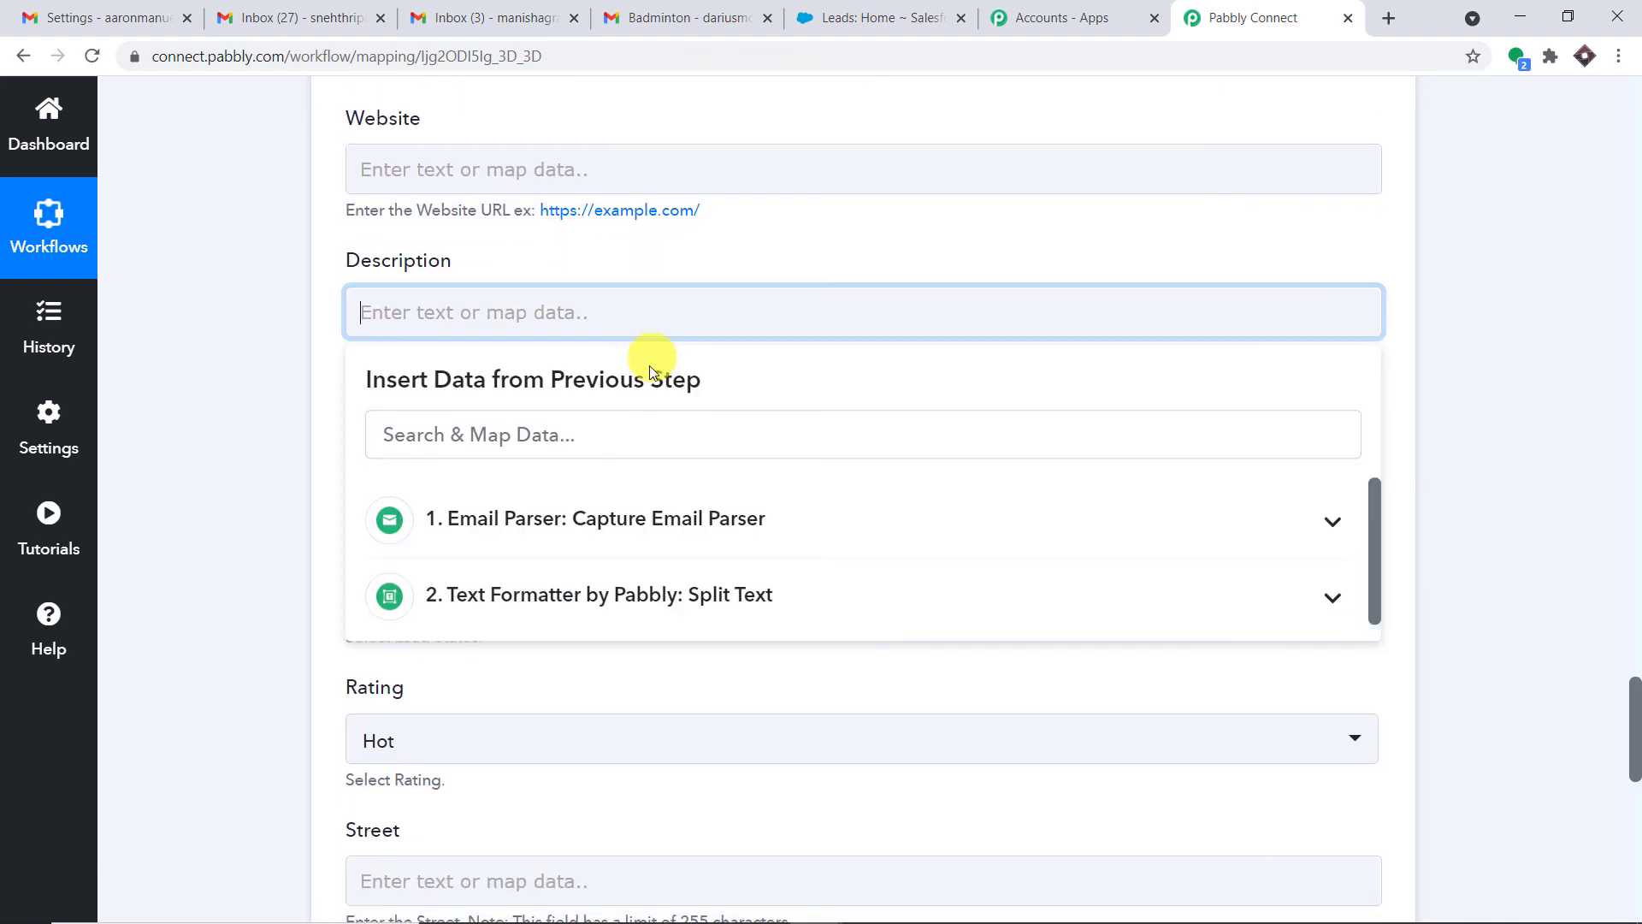
click(664, 525)
scroll(734, 541, down, 8)
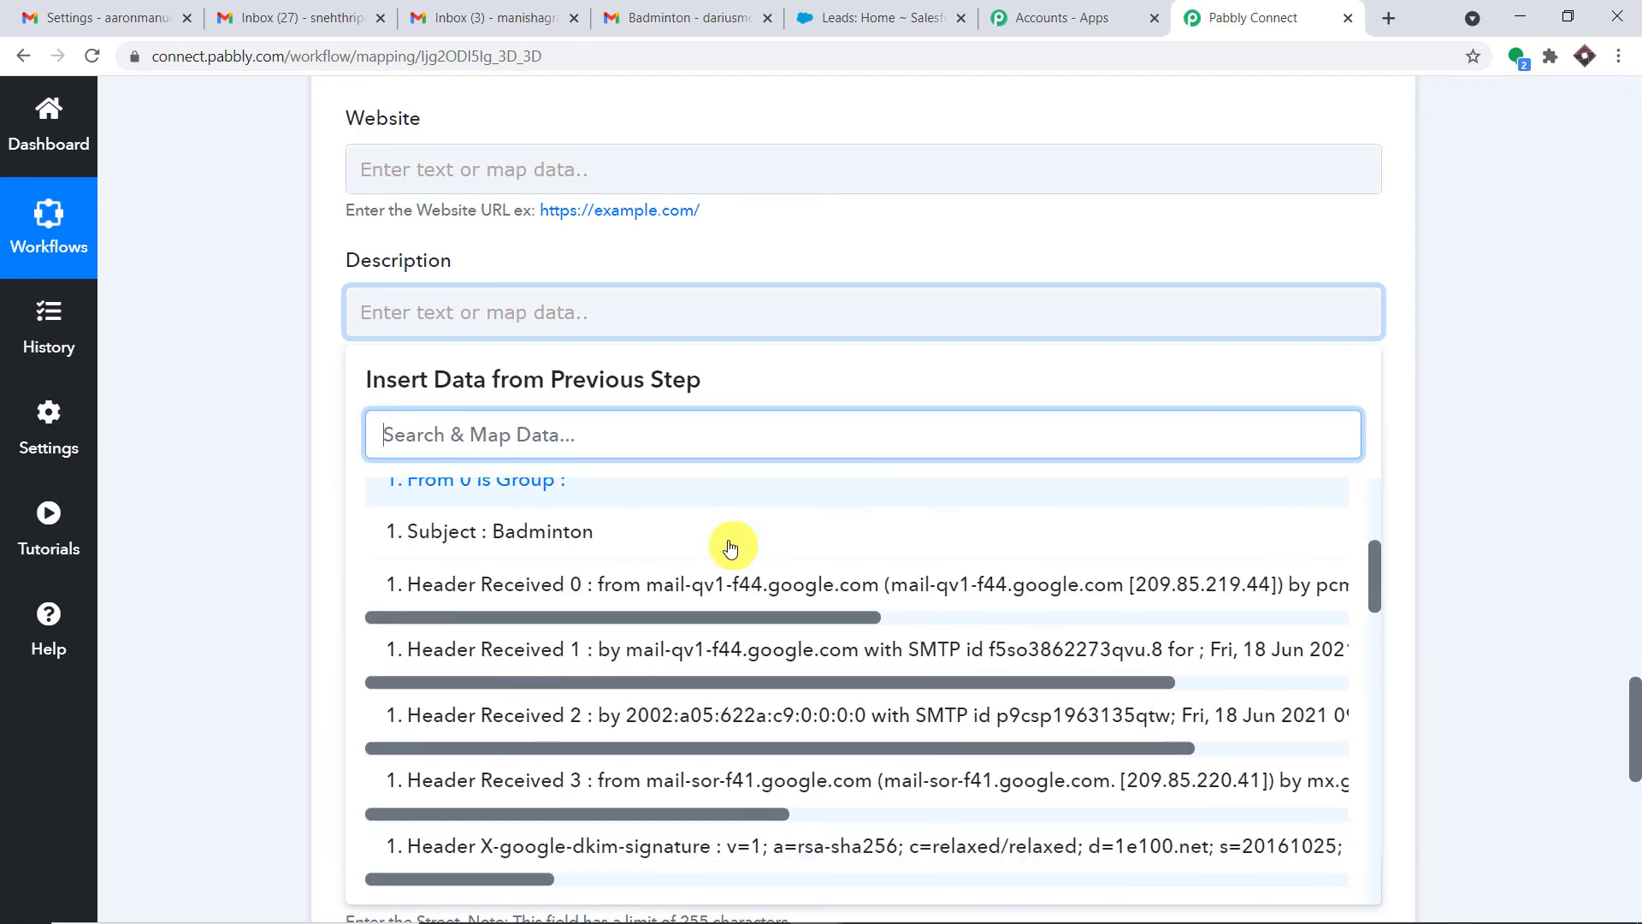
scroll(735, 539, down, 10)
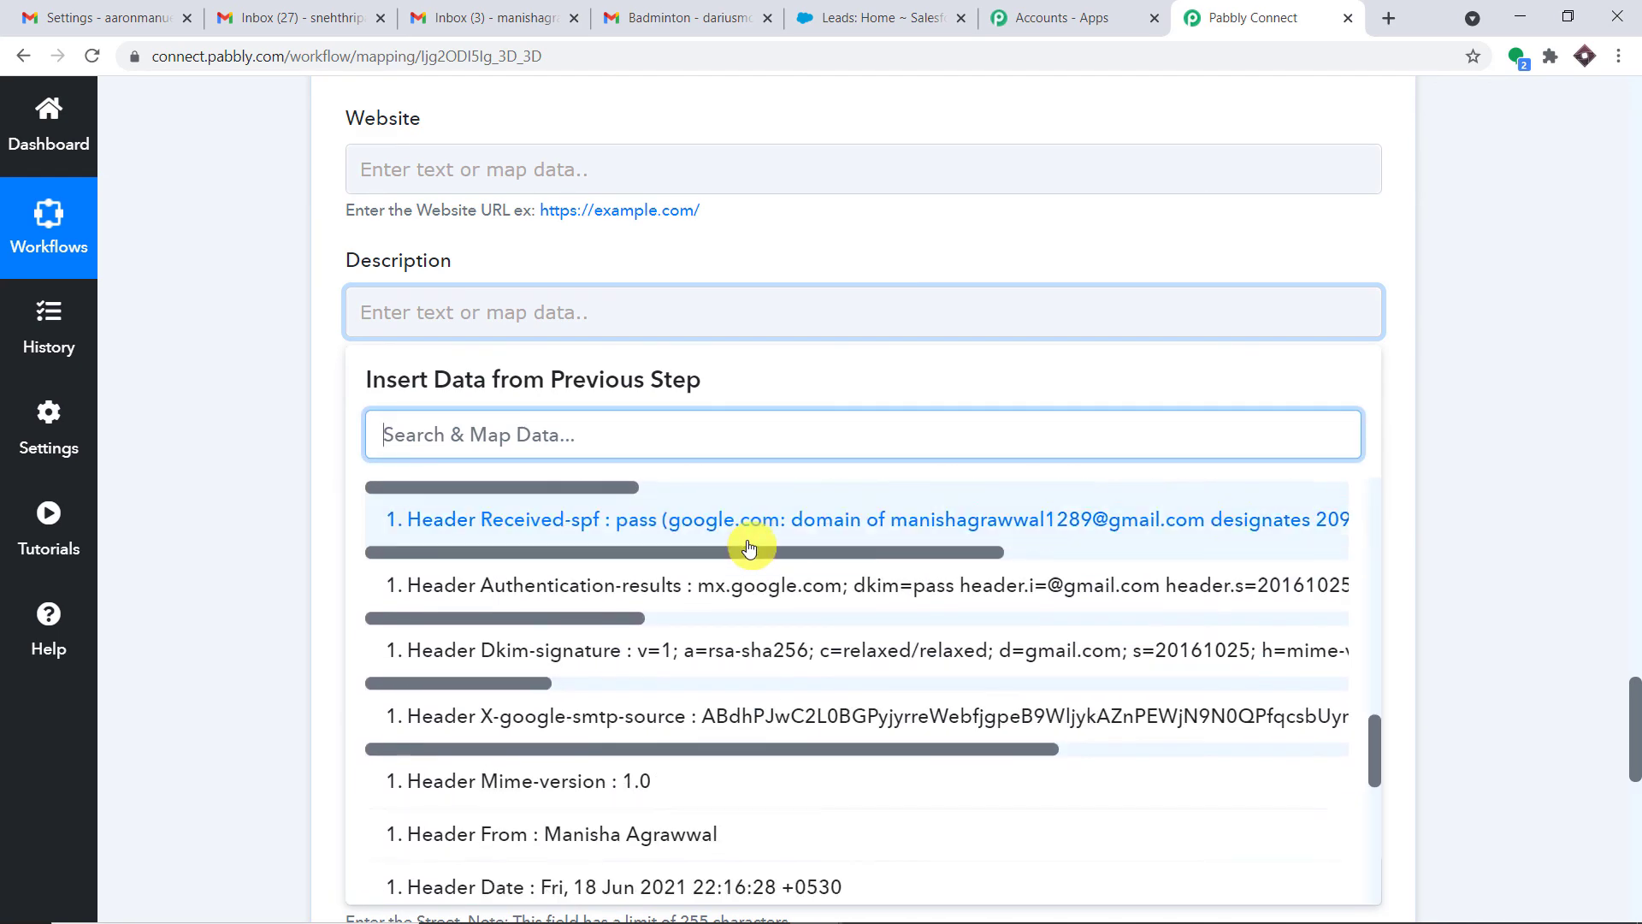
scroll(751, 556, down, 5)
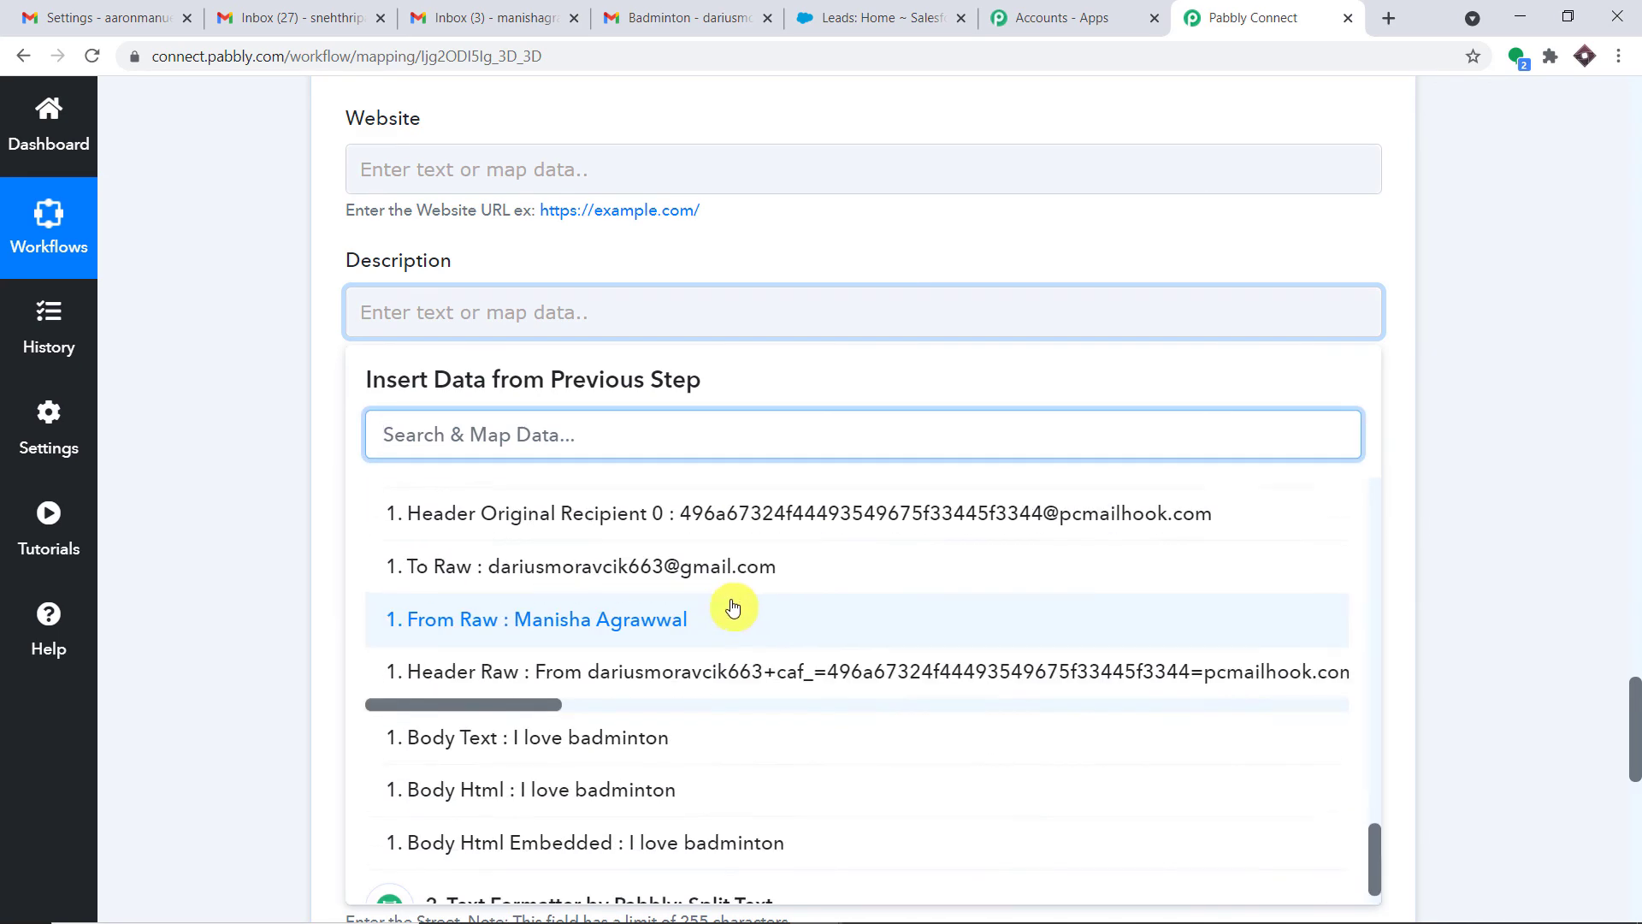
click(582, 740)
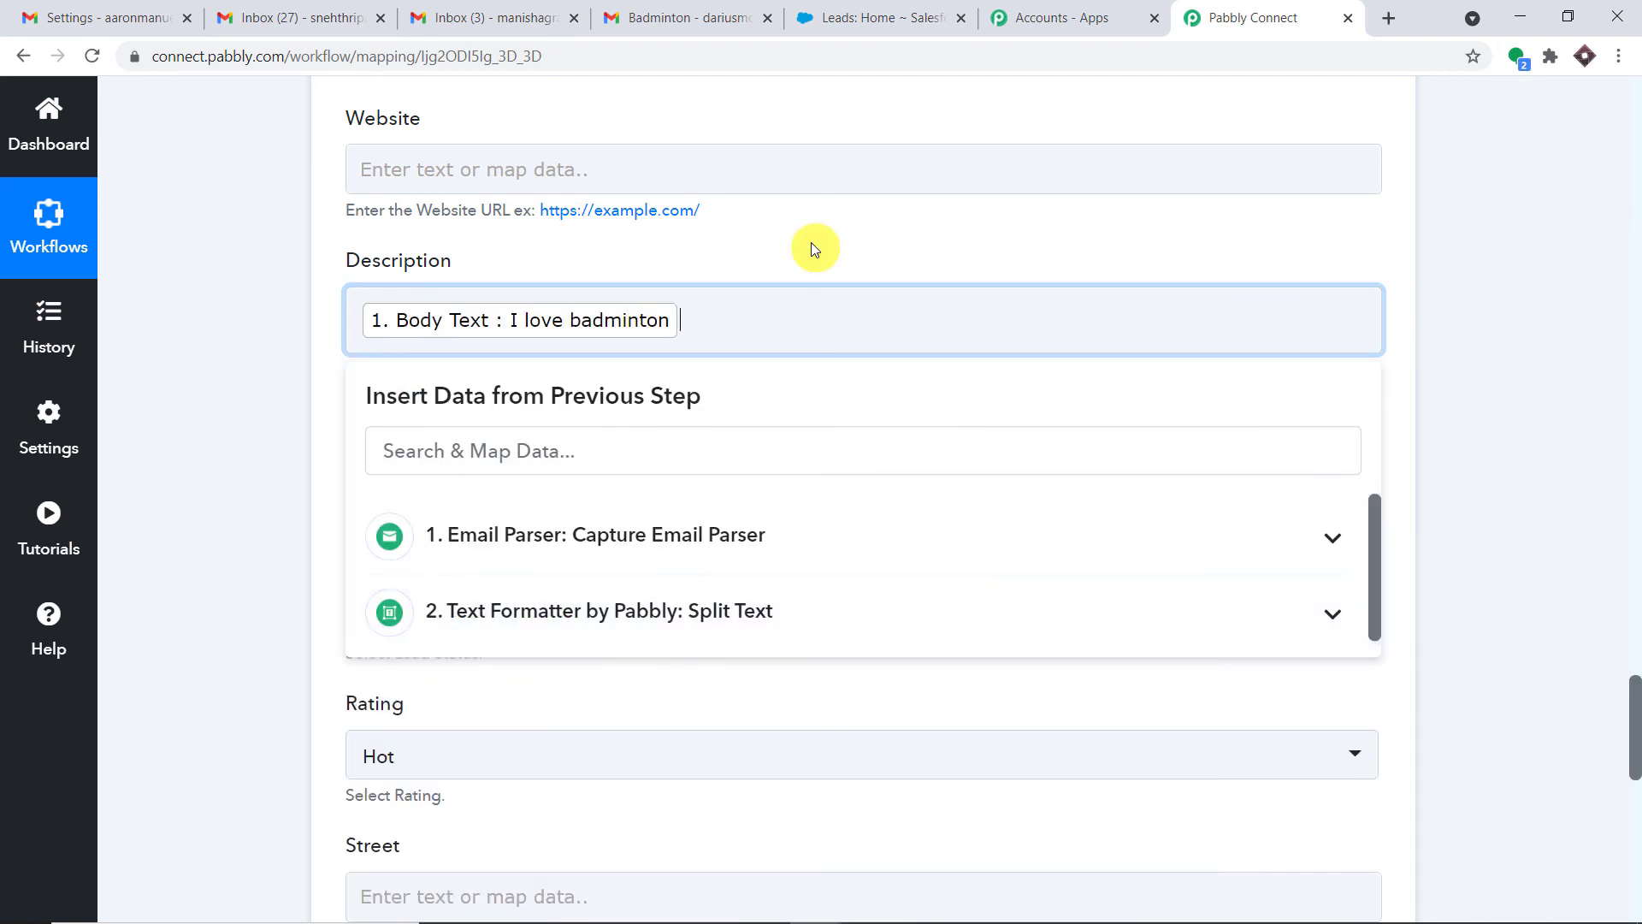
click(811, 243)
scroll(811, 270, down, 3)
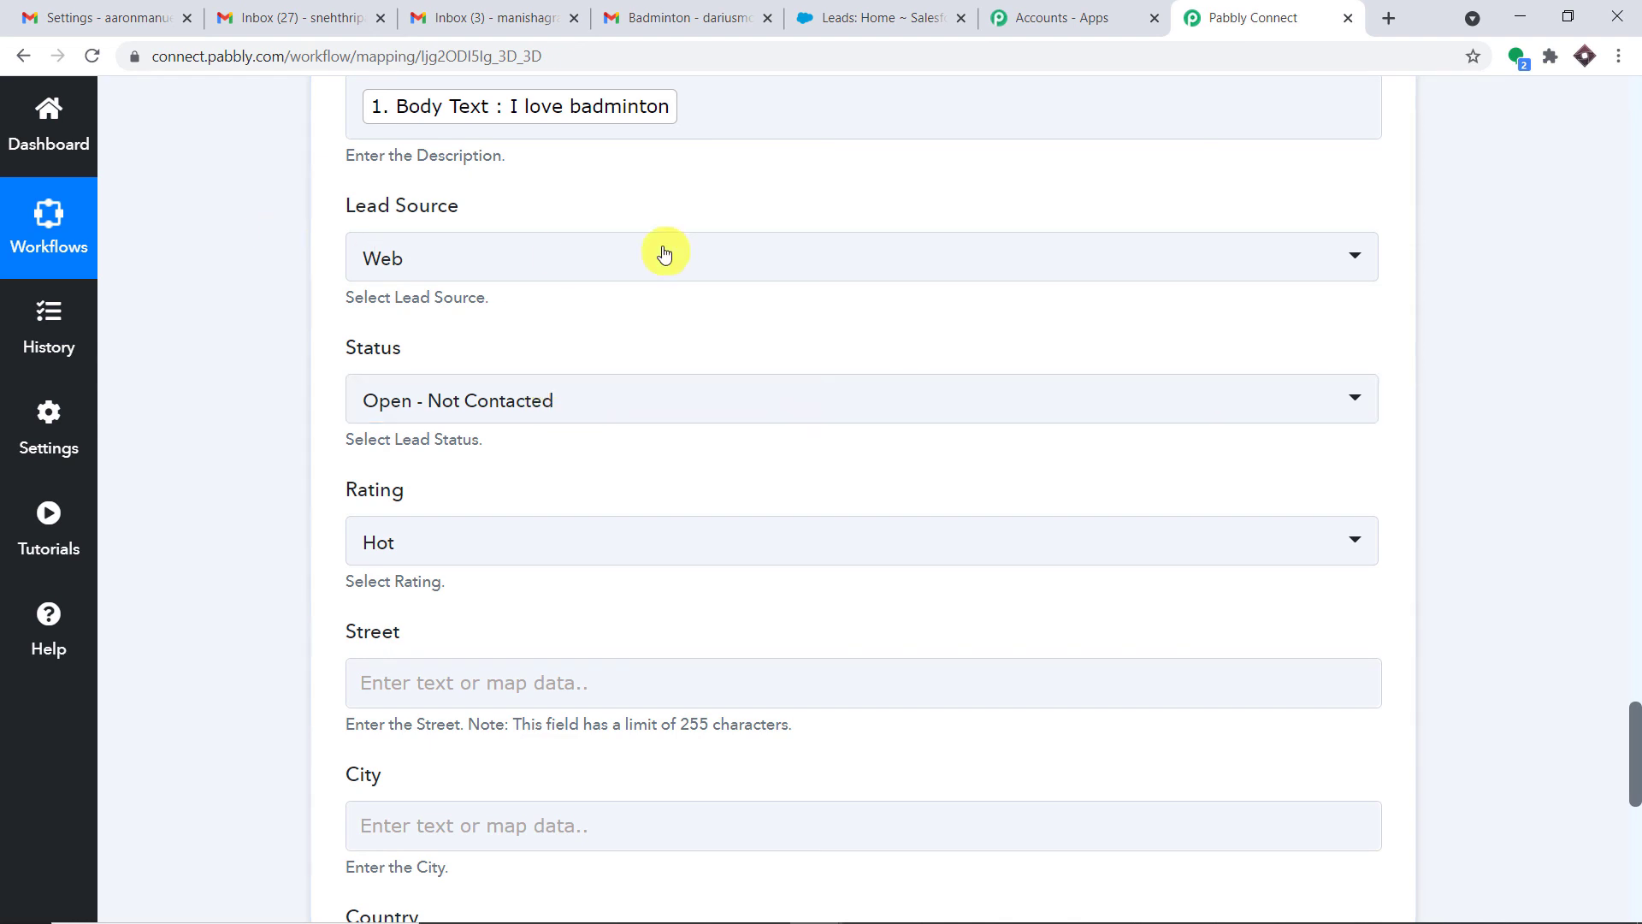
Send a Create Lead test request returning a lead Id with Success 1, then view Salesforce Leads
scroll(427, 487, down, 1)
scroll(475, 486, down, 3)
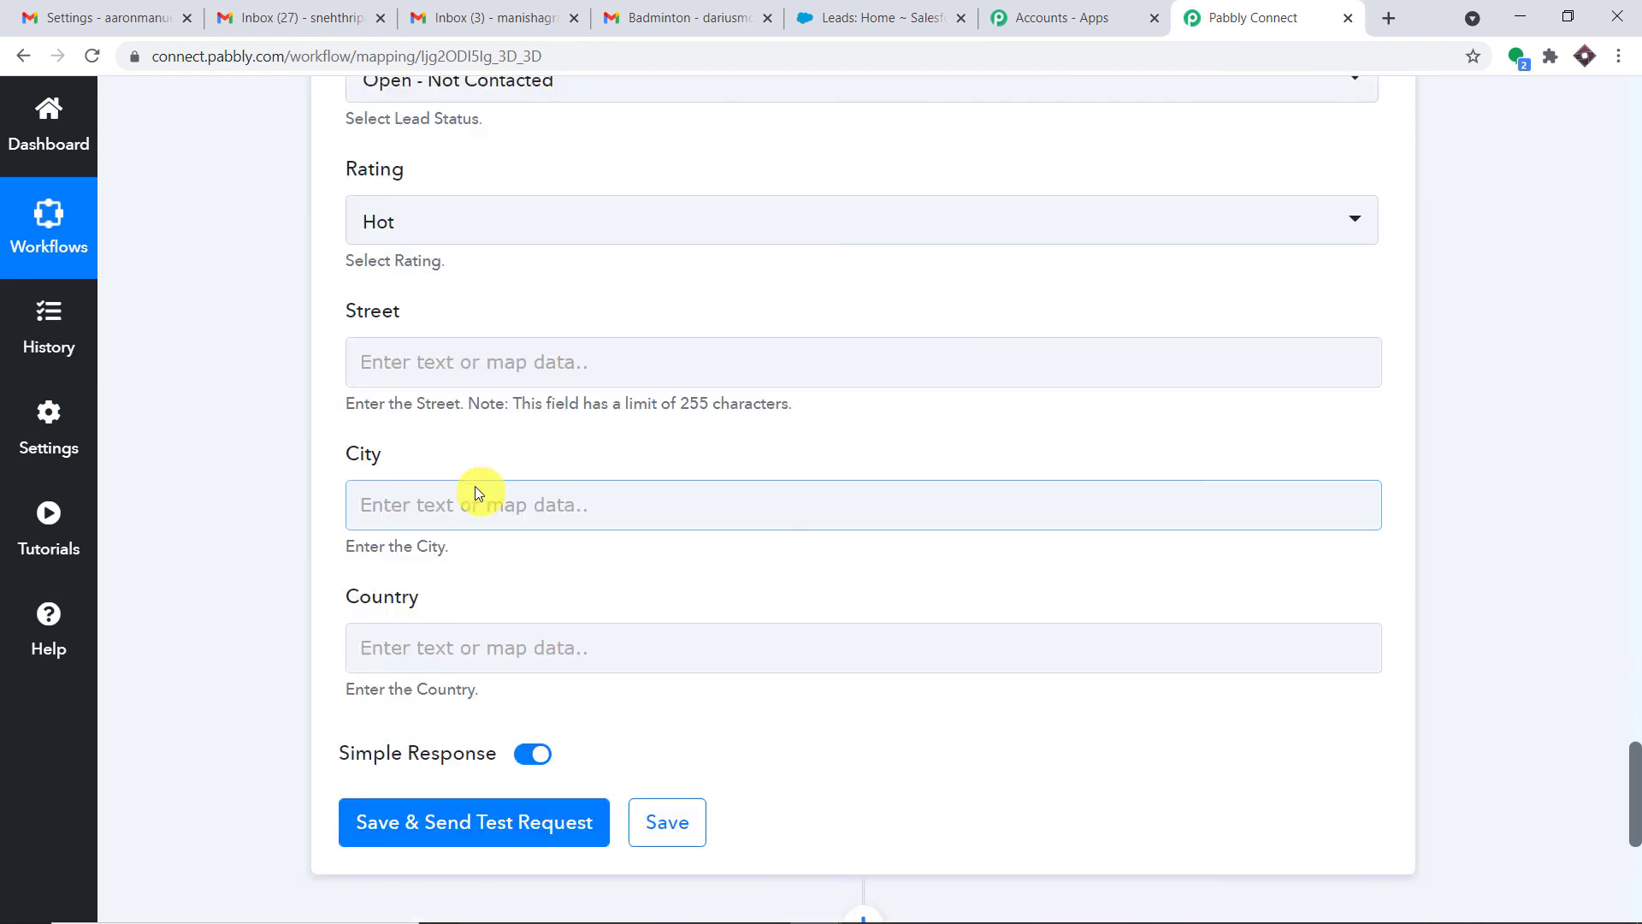
scroll(487, 392, up, 1)
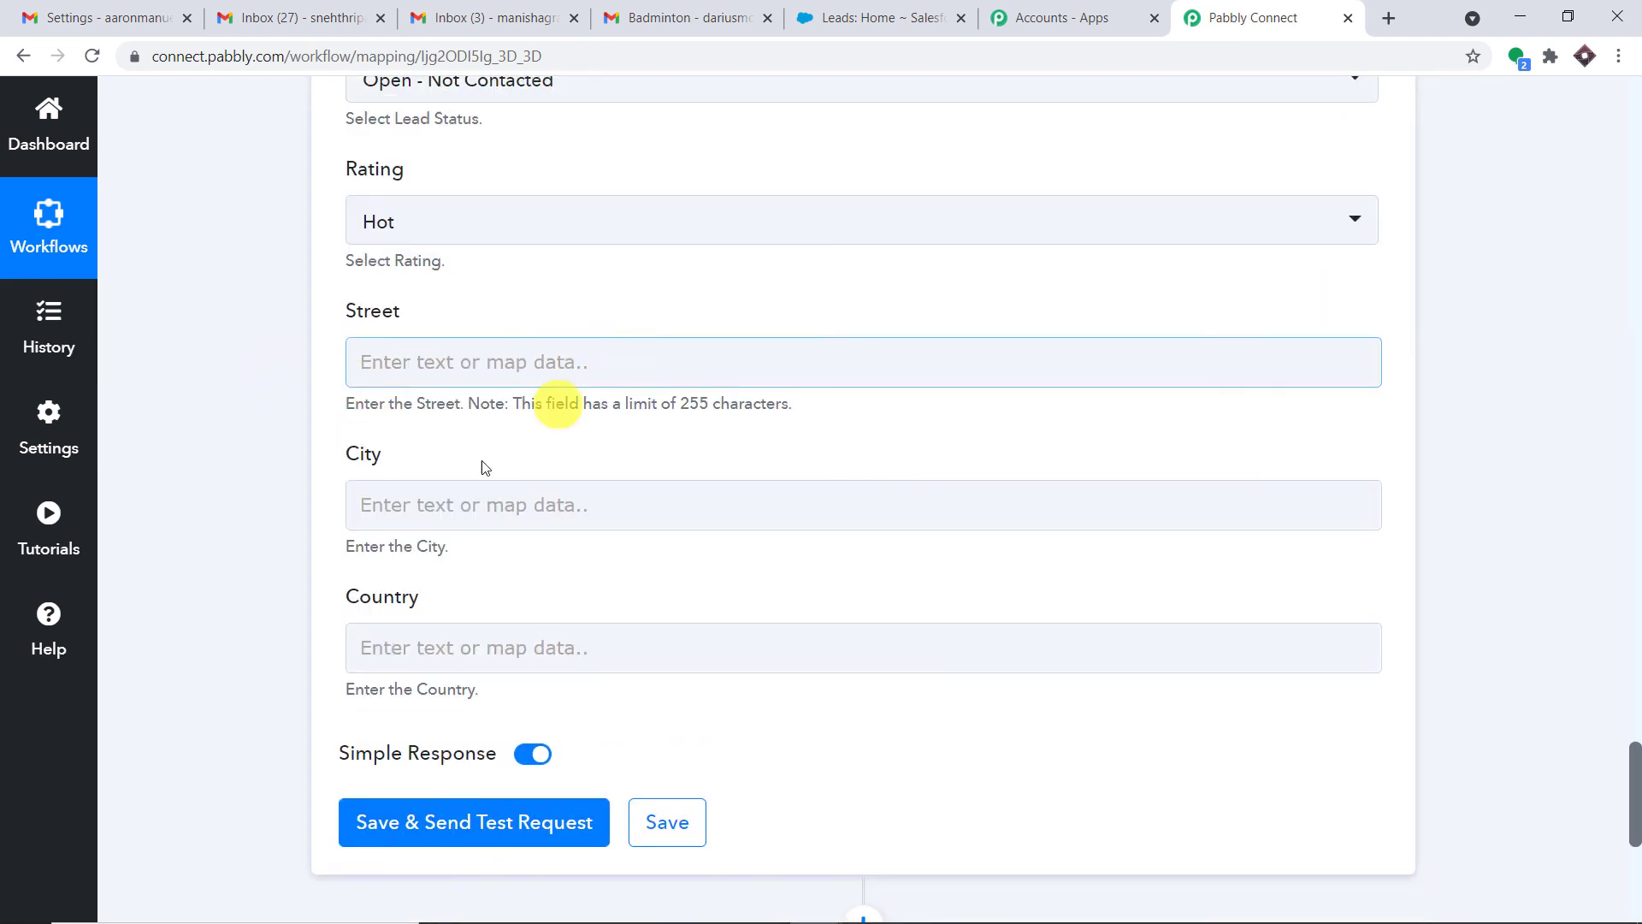
scroll(1112, 412, up, 5)
scroll(1100, 411, up, 3)
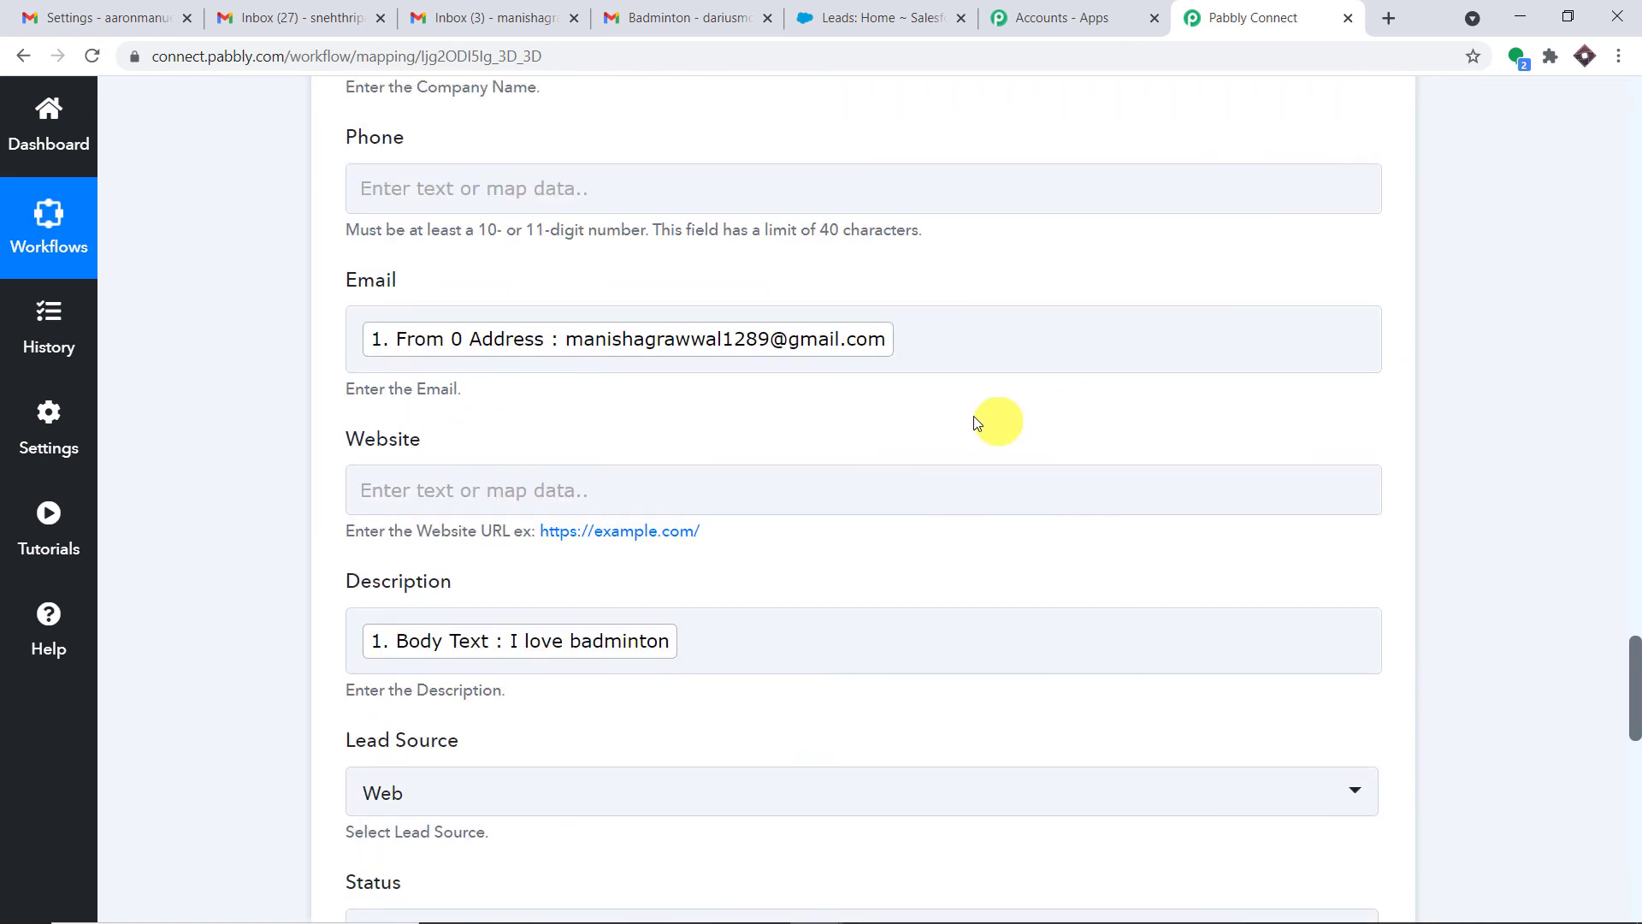
scroll(818, 387, up, 2)
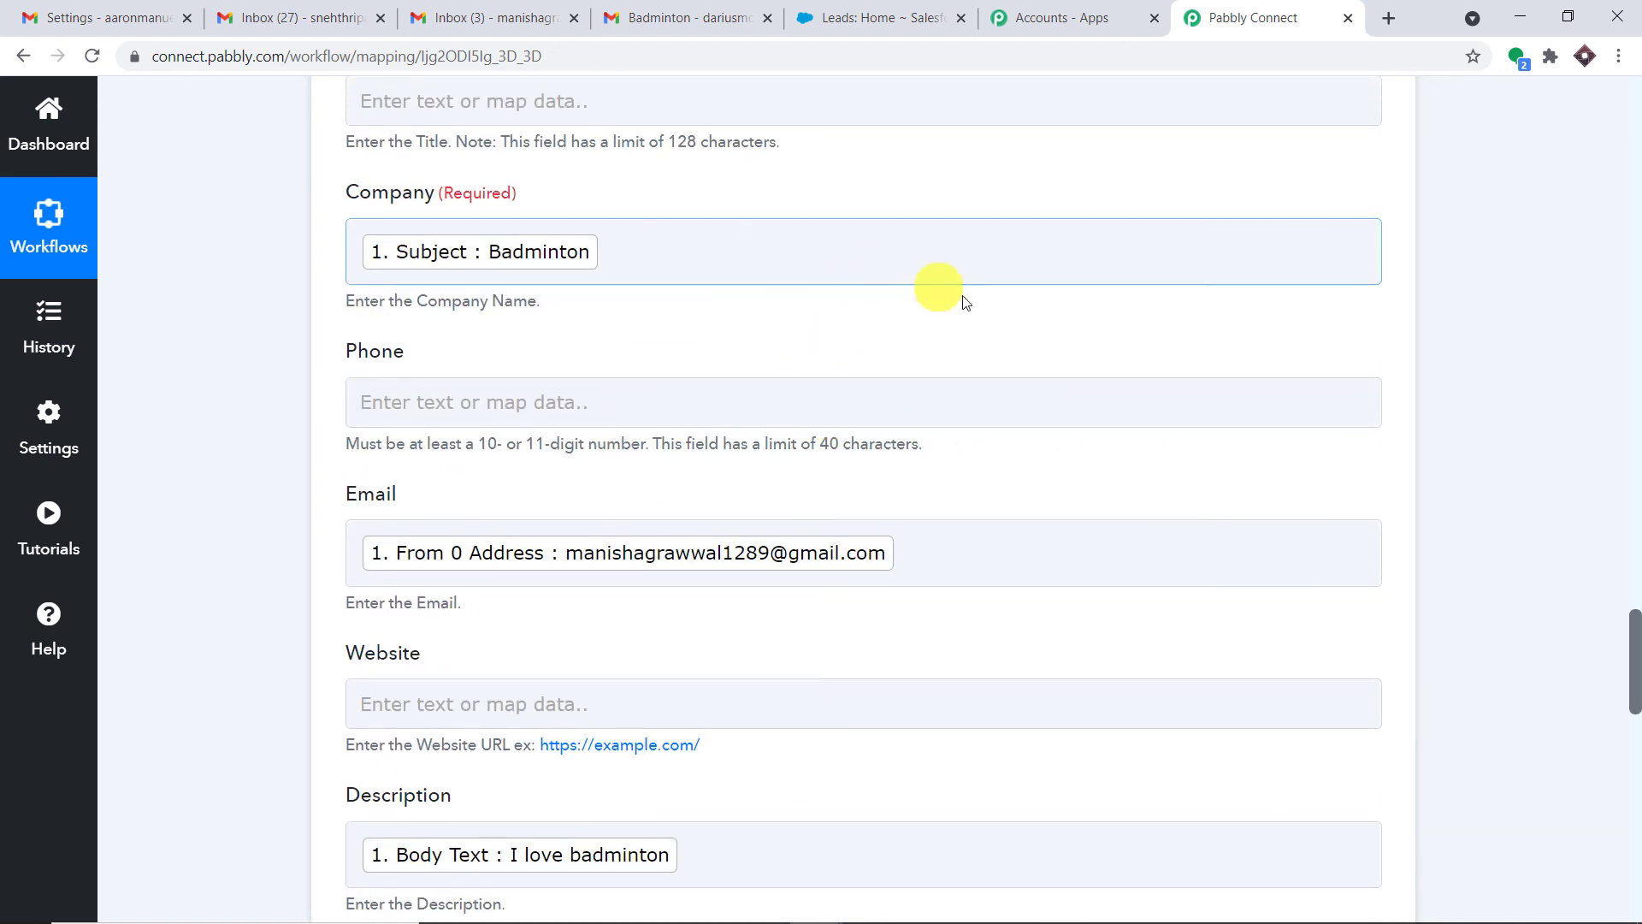
scroll(949, 283, up, 6)
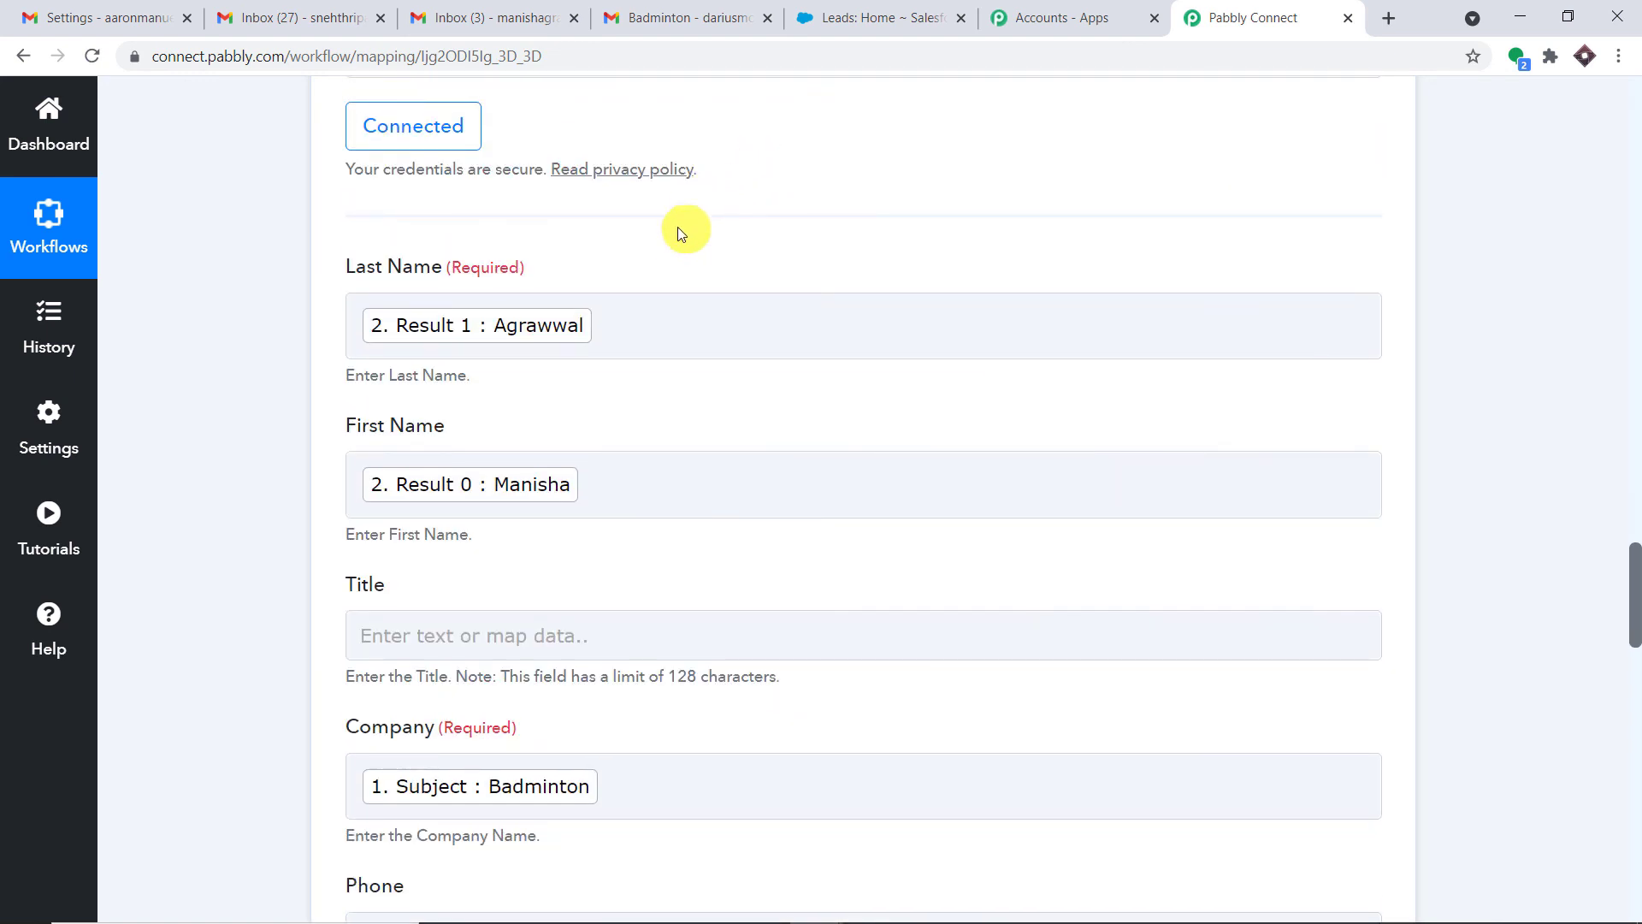
scroll(1069, 287, down, 2)
scroll(1069, 287, down, 6)
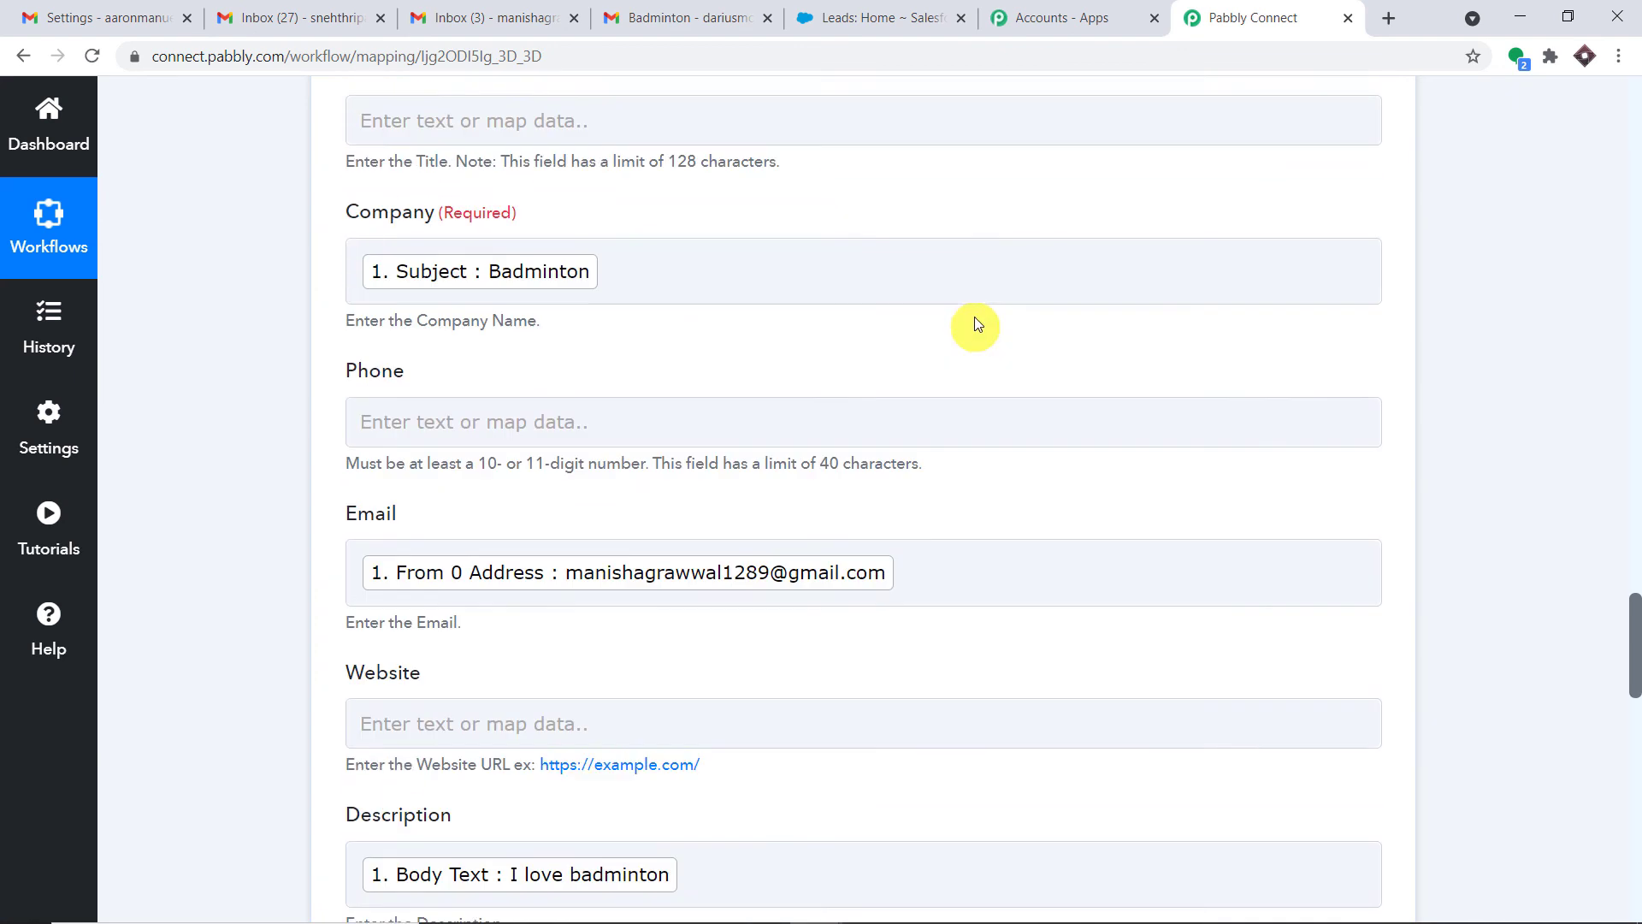
scroll(1026, 282, up, 5)
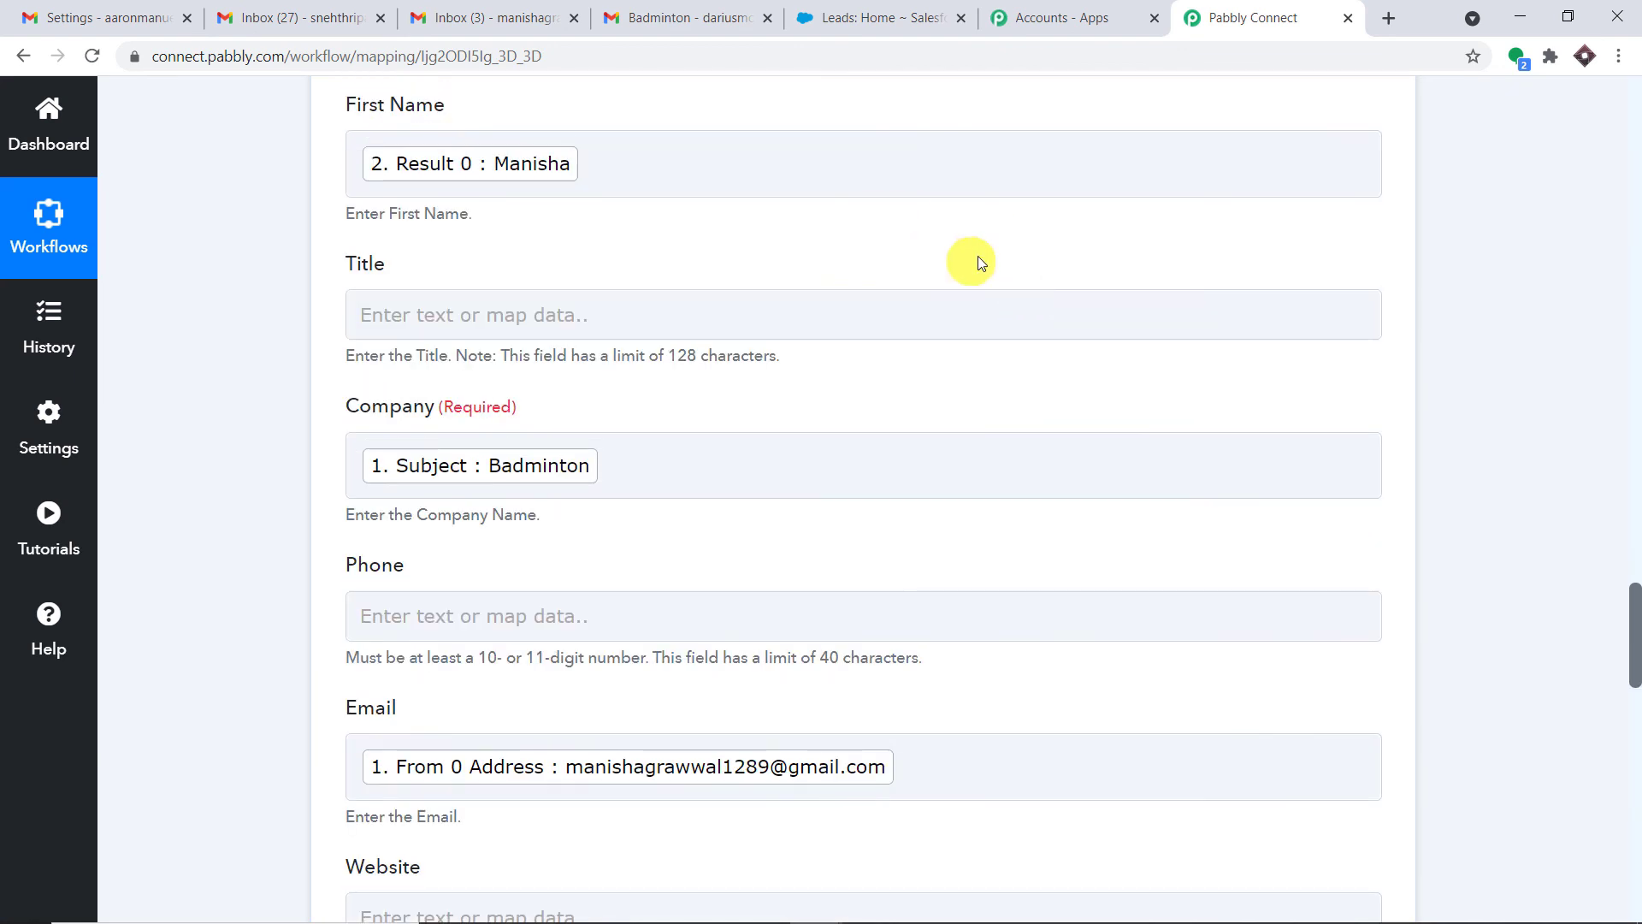
scroll(1040, 240, down, 18)
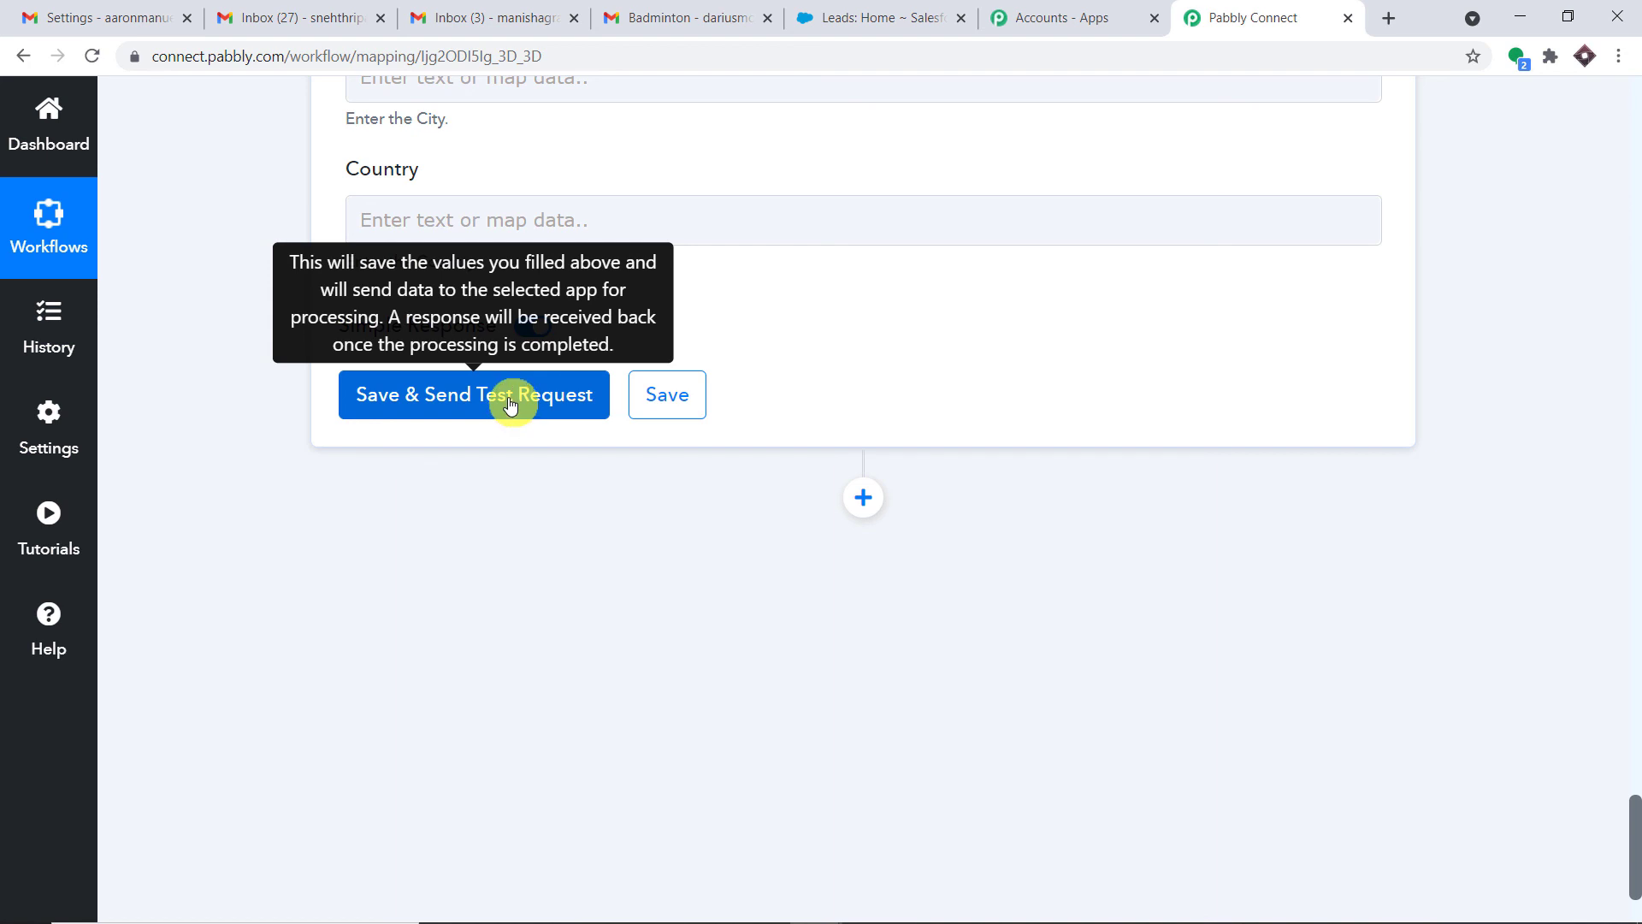
click(511, 403)
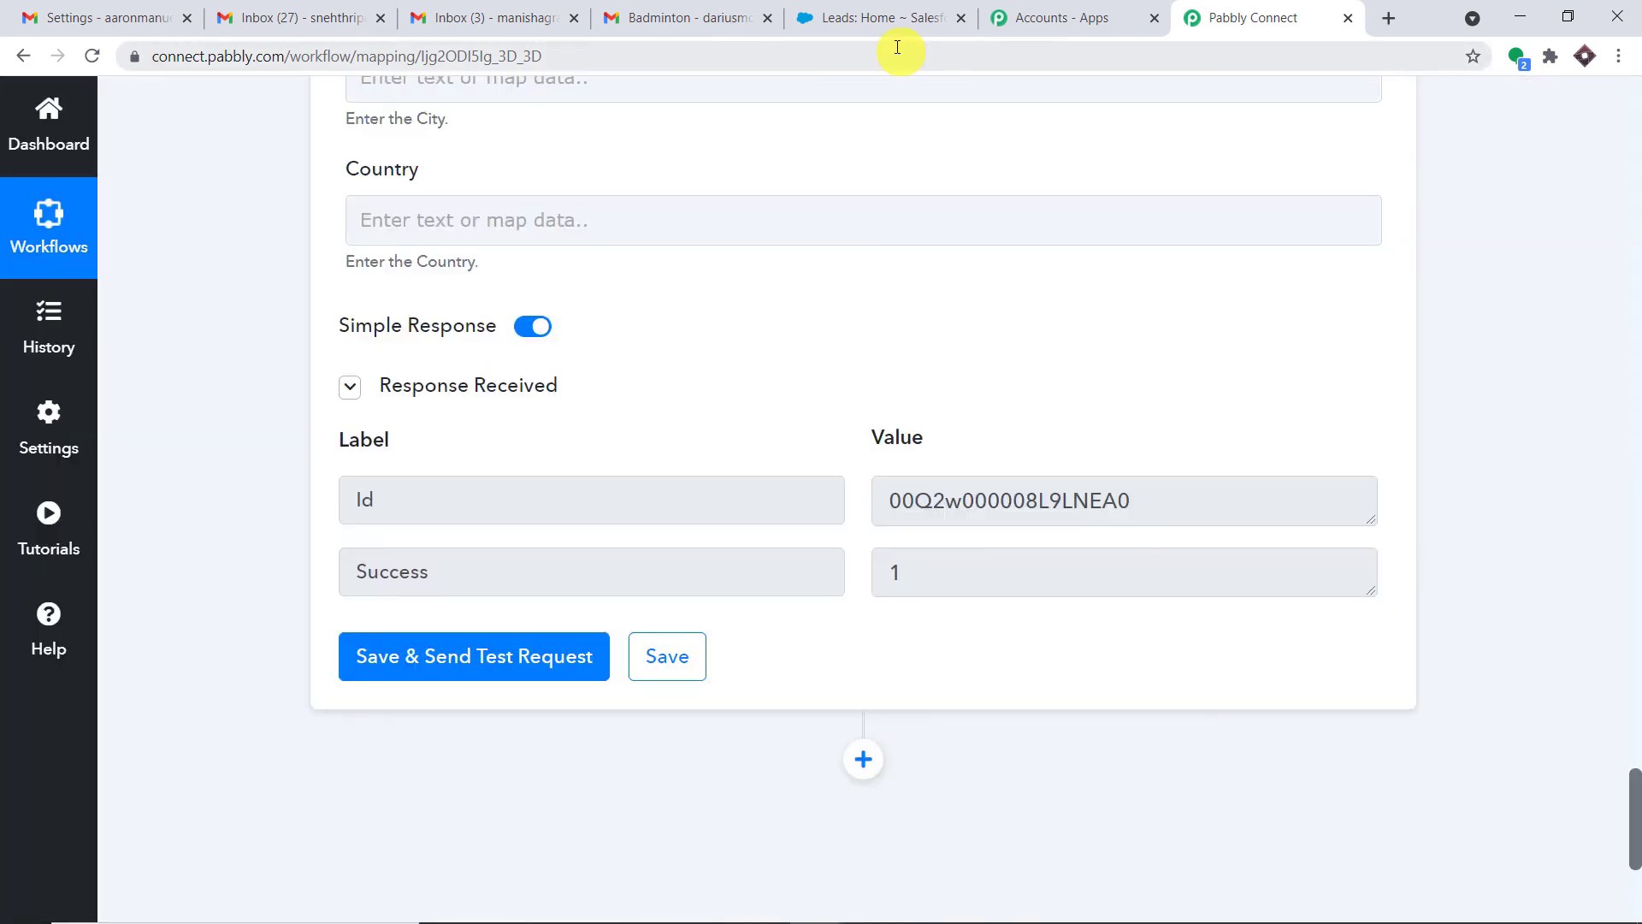
click(912, 8)
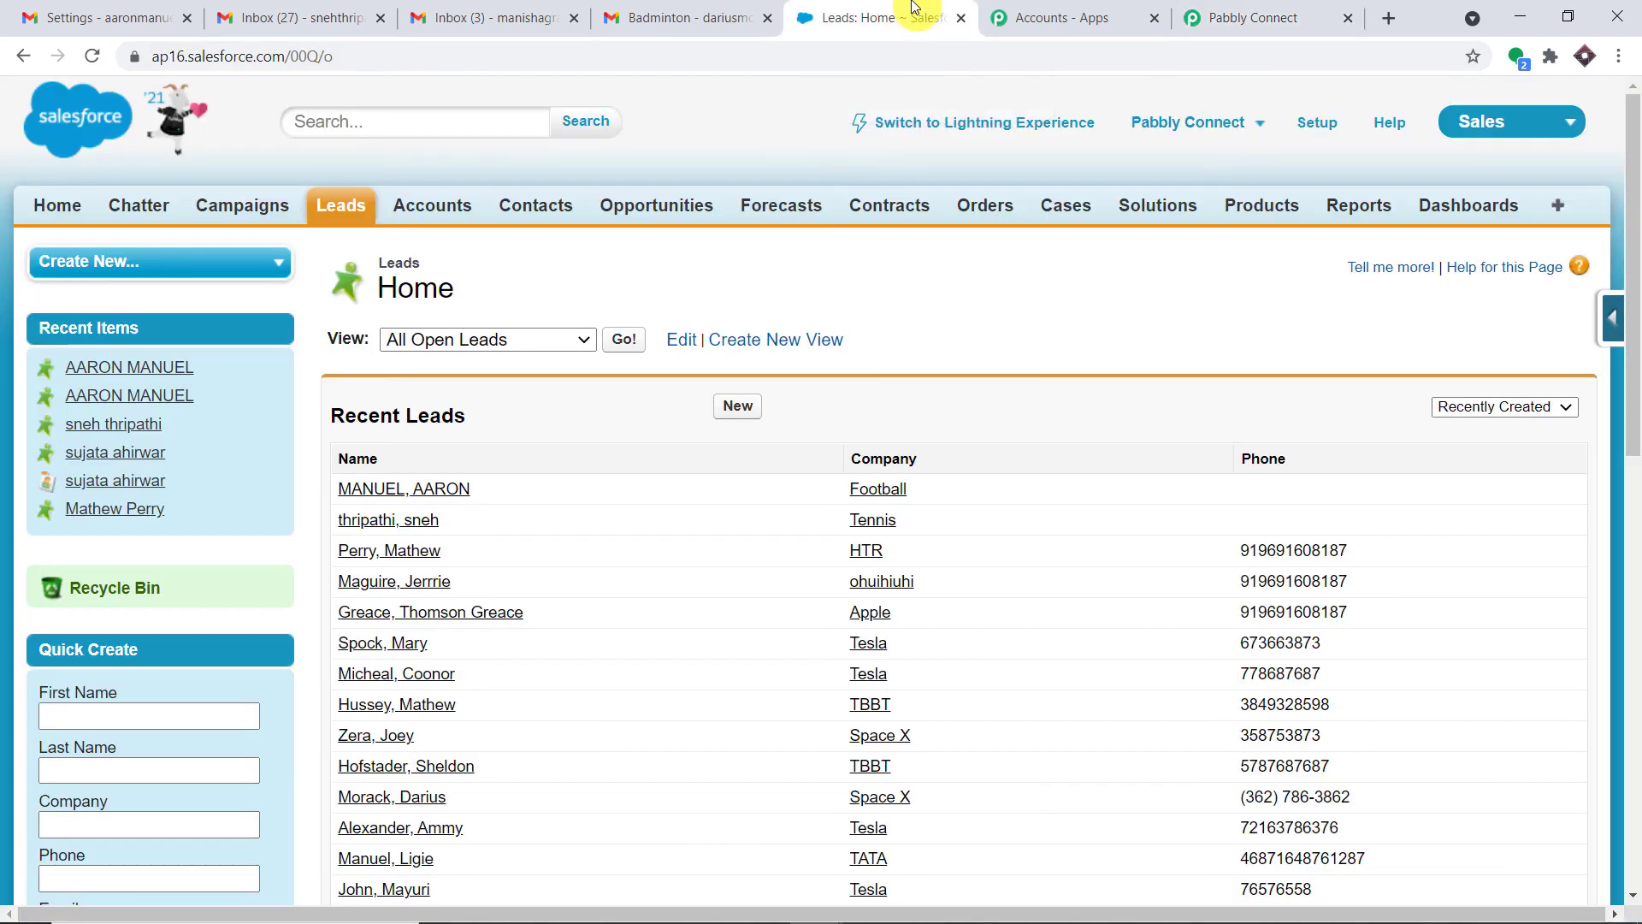
Reload Salesforce Leads to confirm the new Badminton lead, then return to Pabbly Connect
click(94, 60)
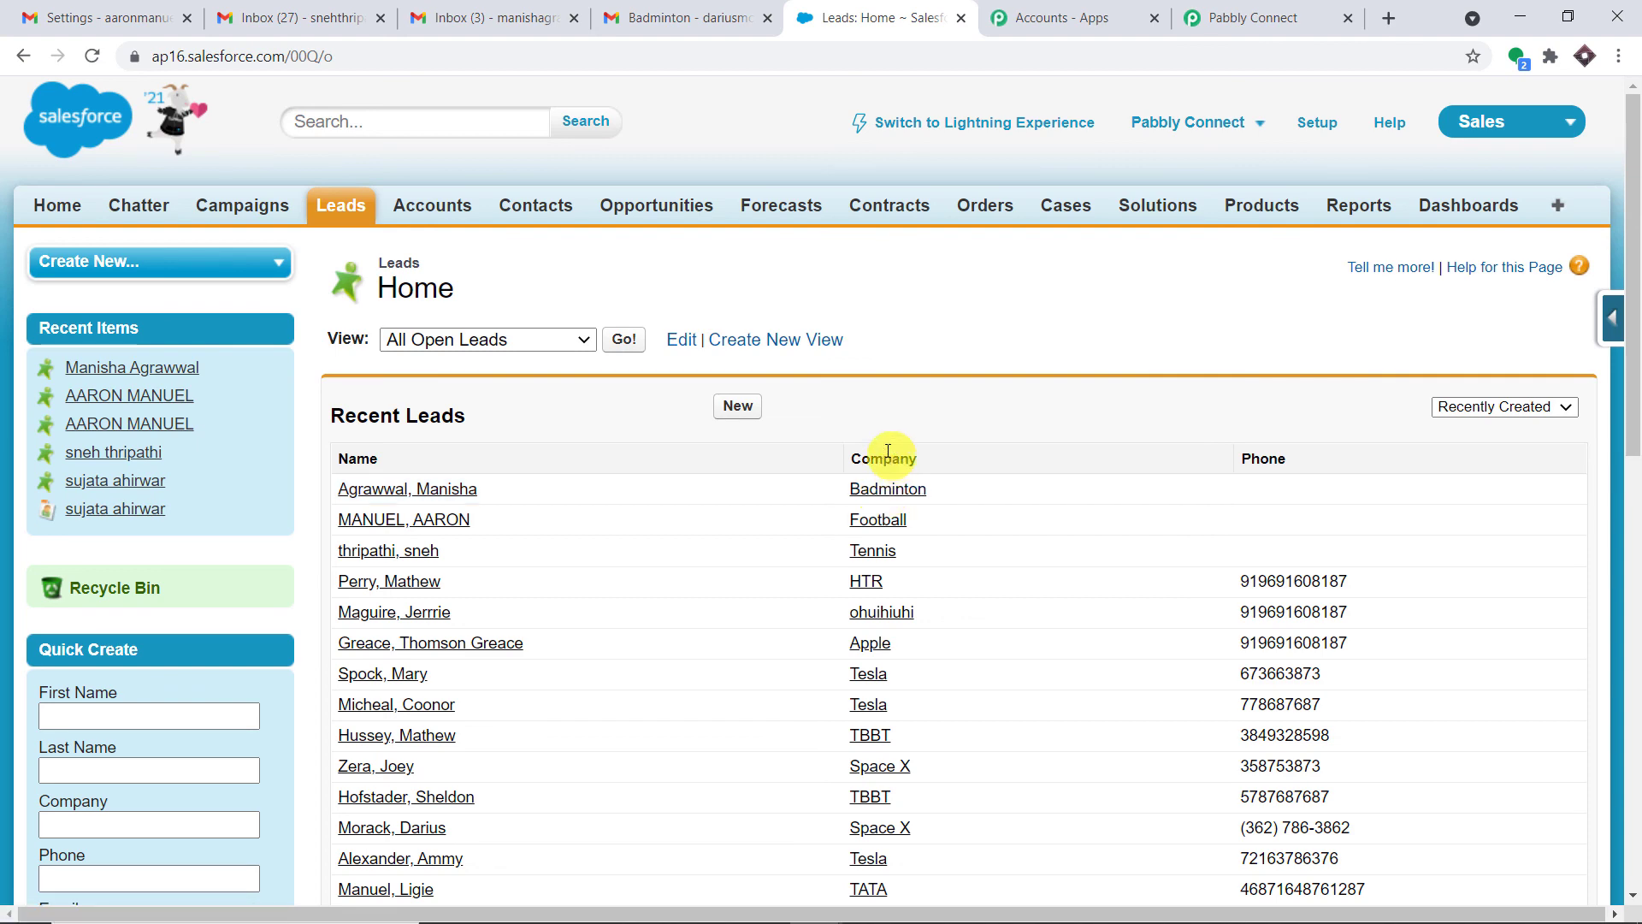
click(1231, 17)
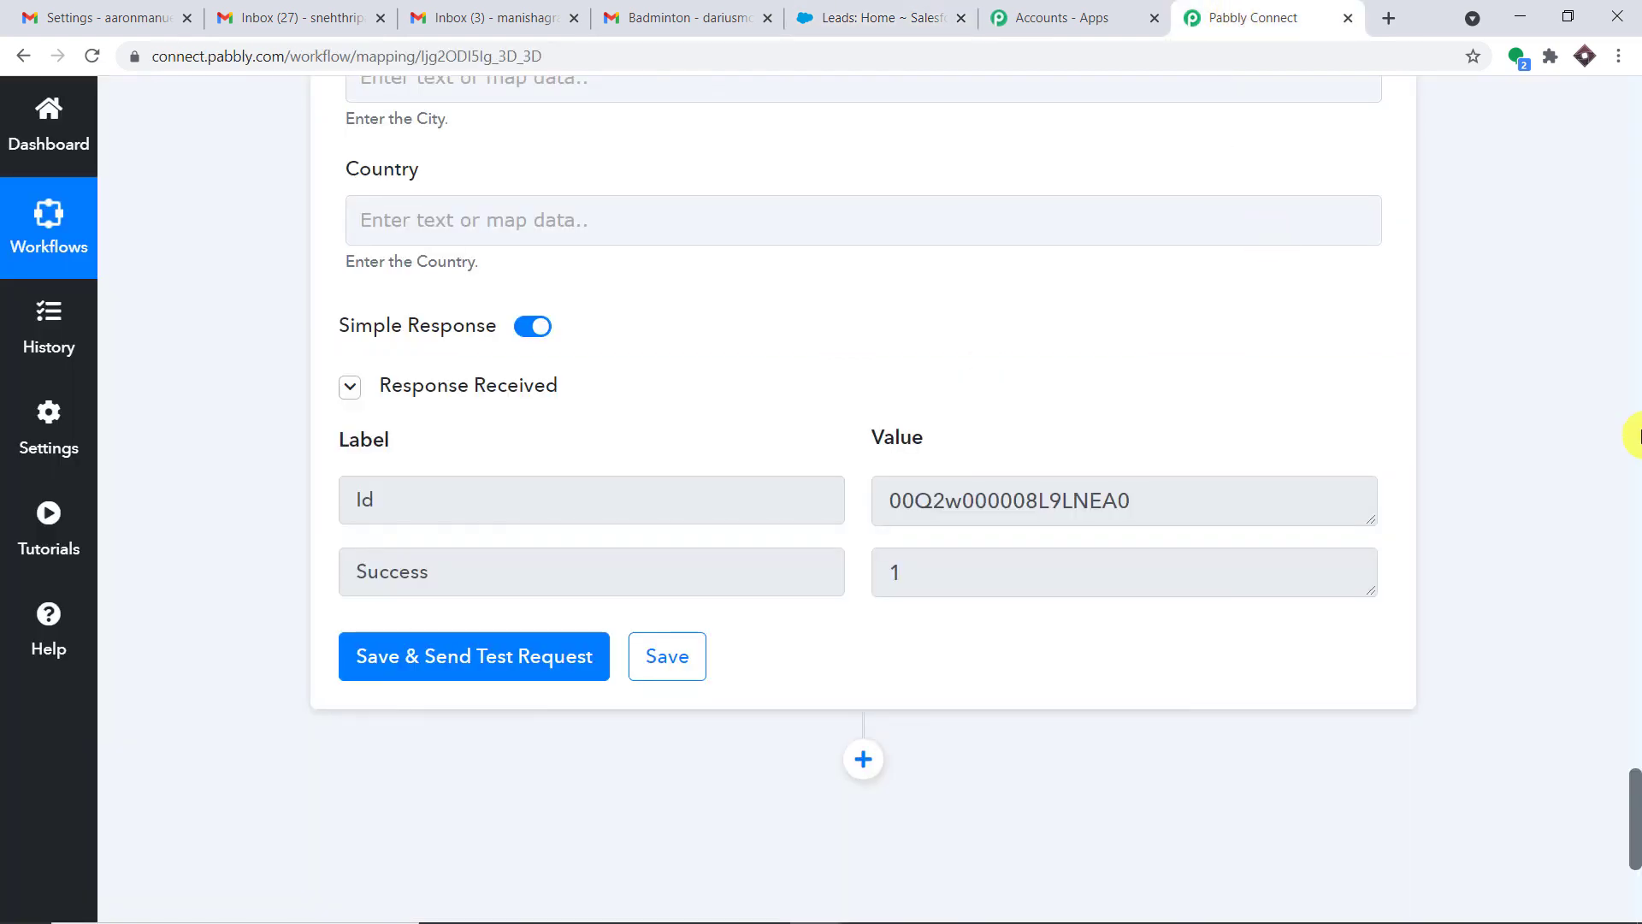
Collapse the Email Parser trigger to reveal the three-step workflow, then view the Badminton email in Gmail
click(1634, 436)
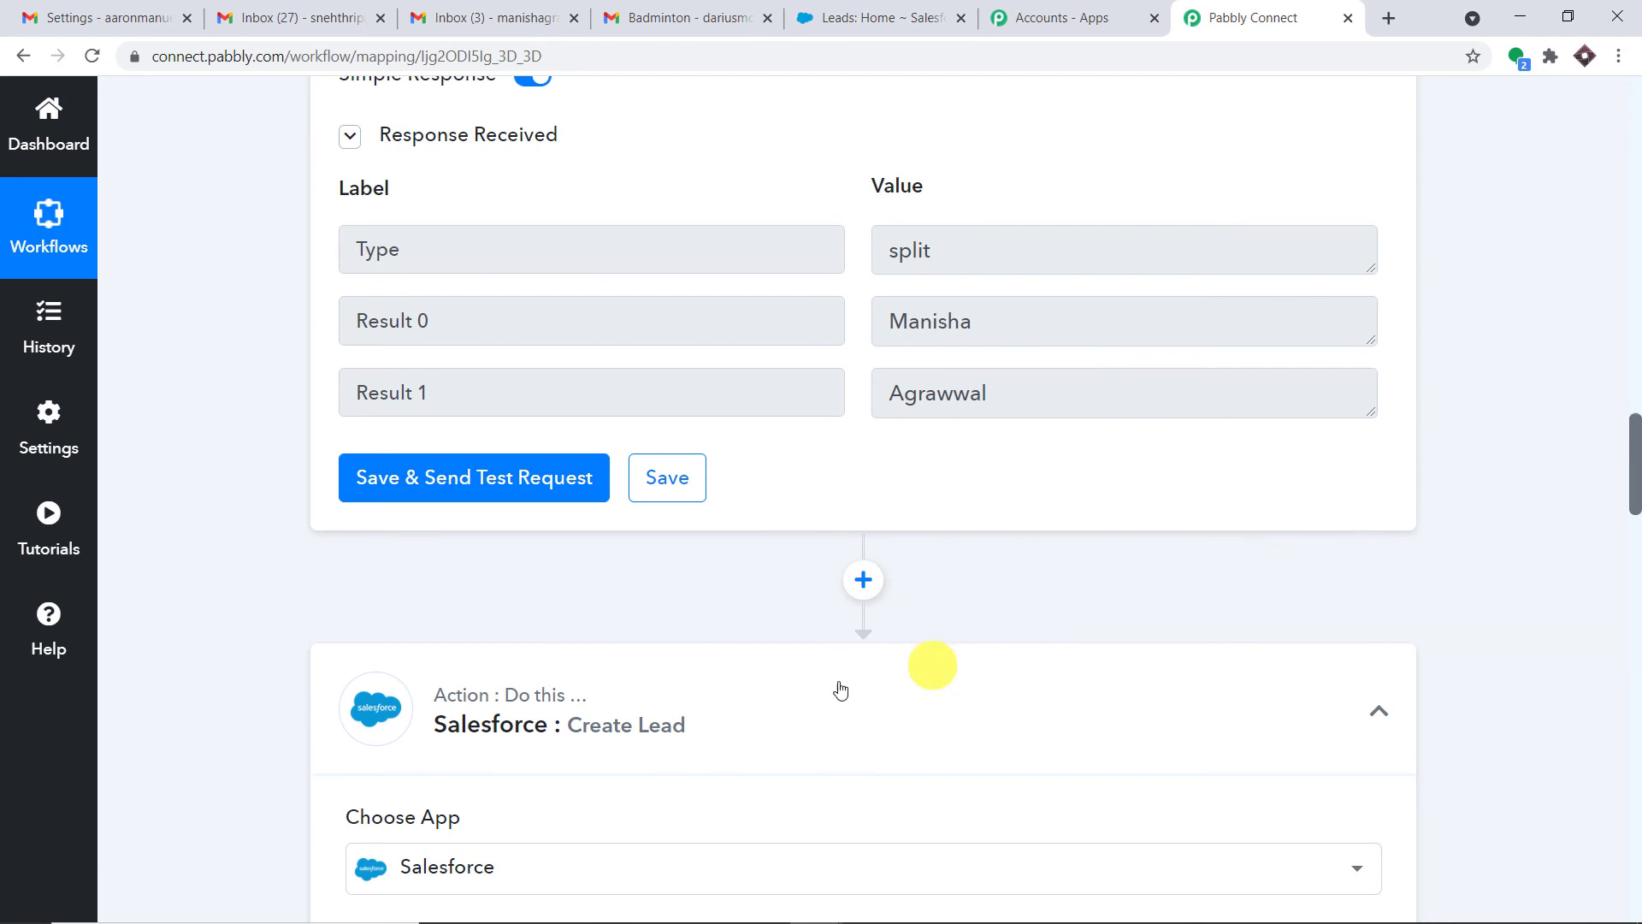
scroll(887, 623, up, 10)
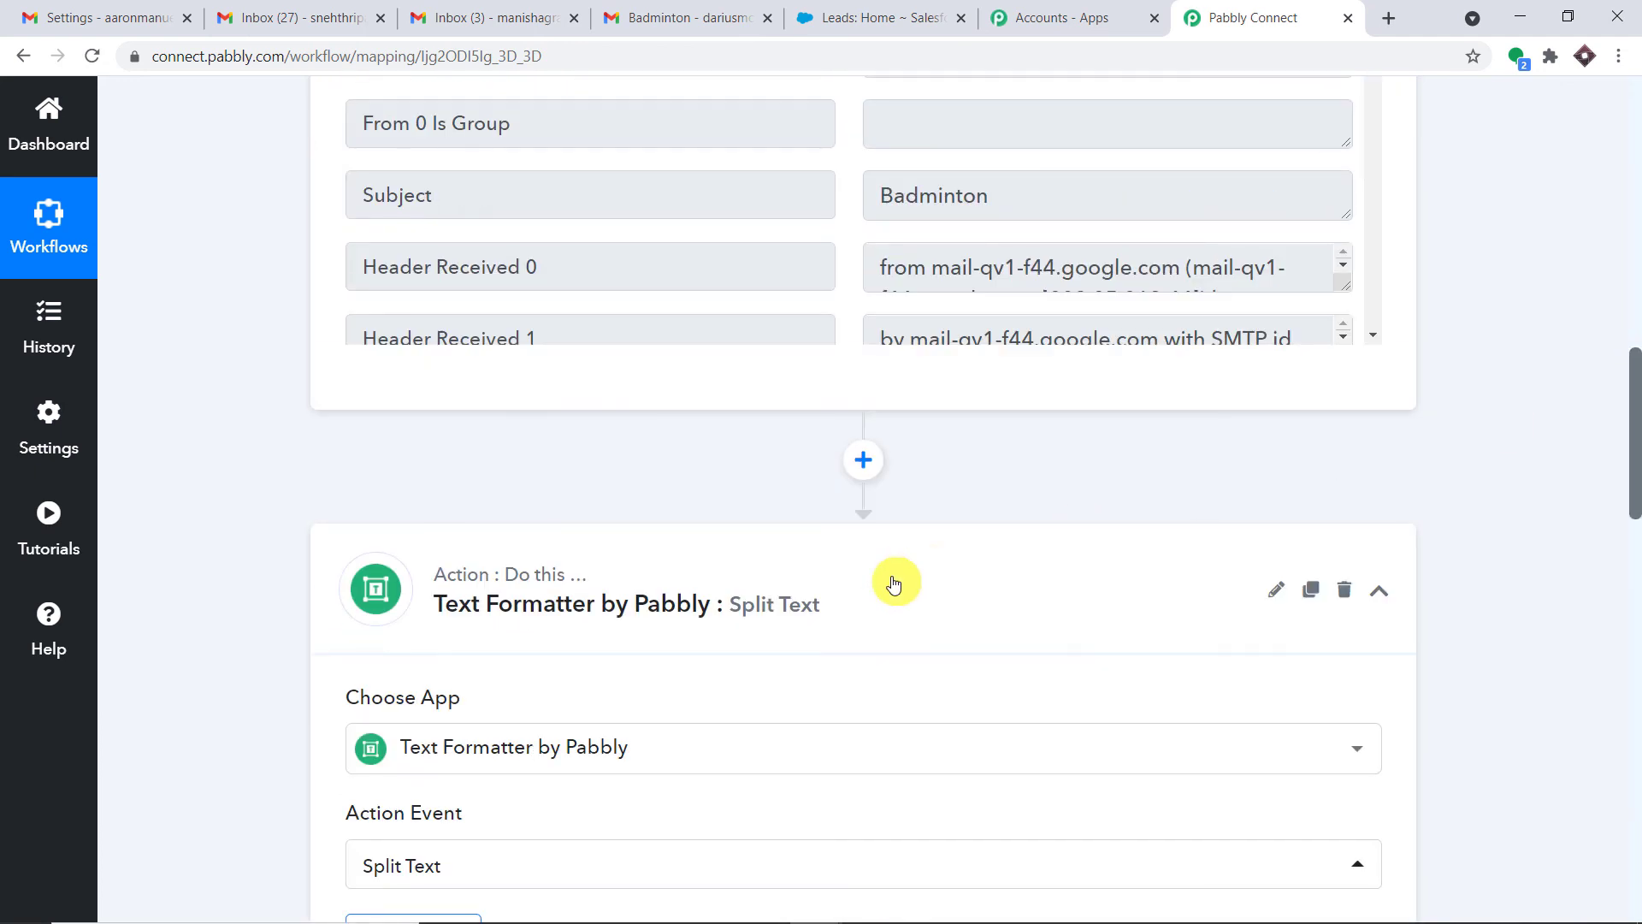
scroll(894, 584, up, 10)
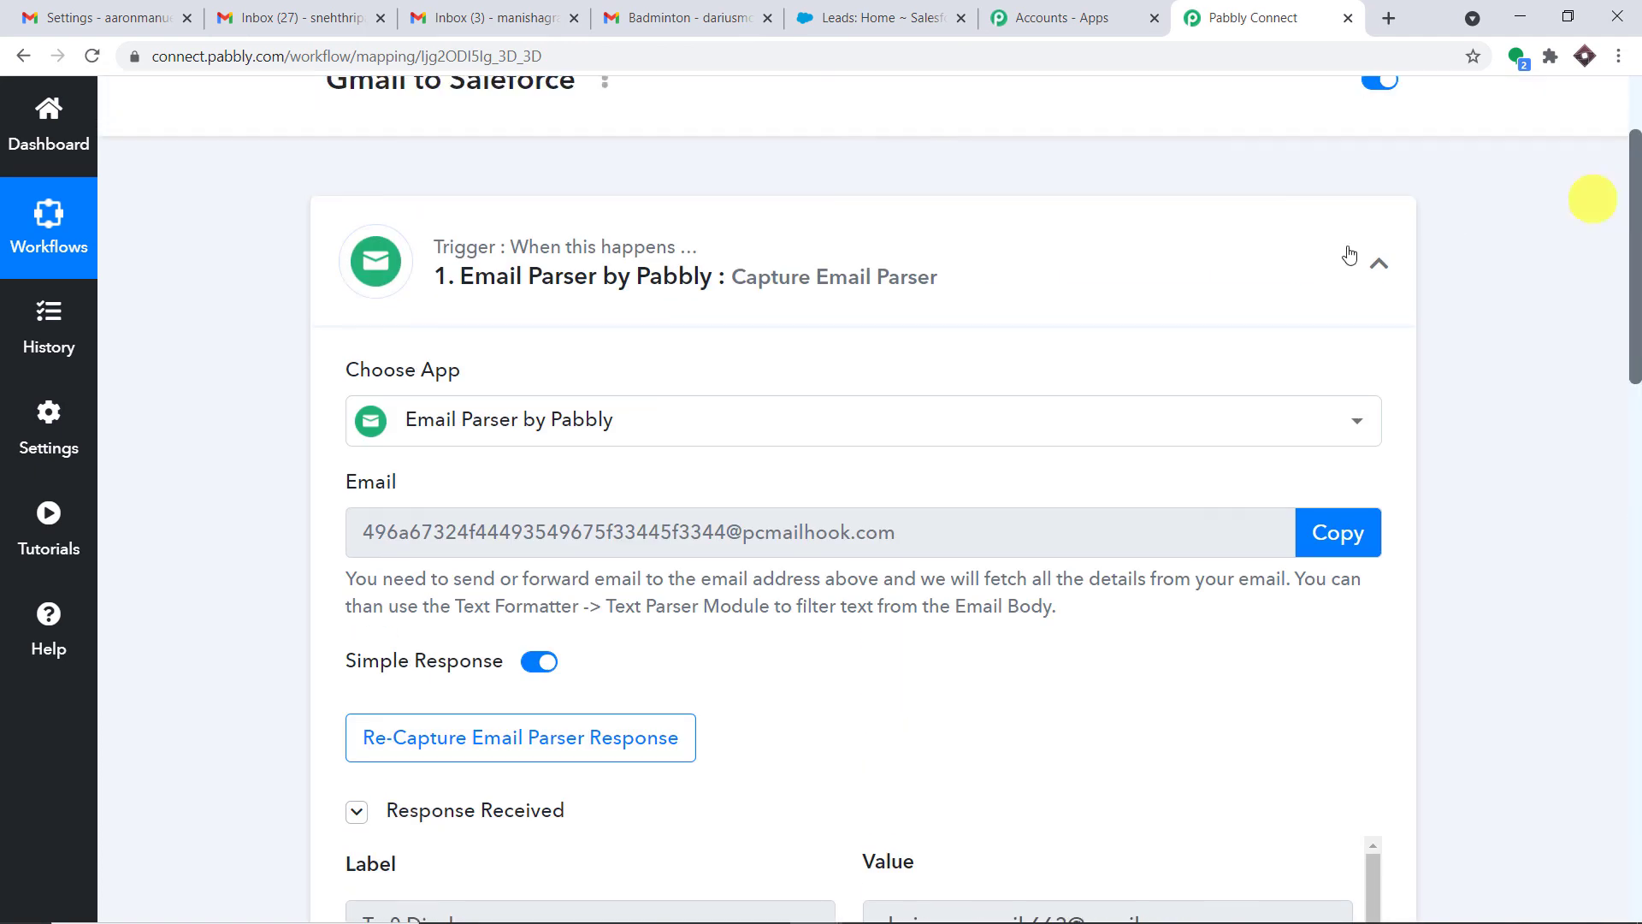
click(1377, 262)
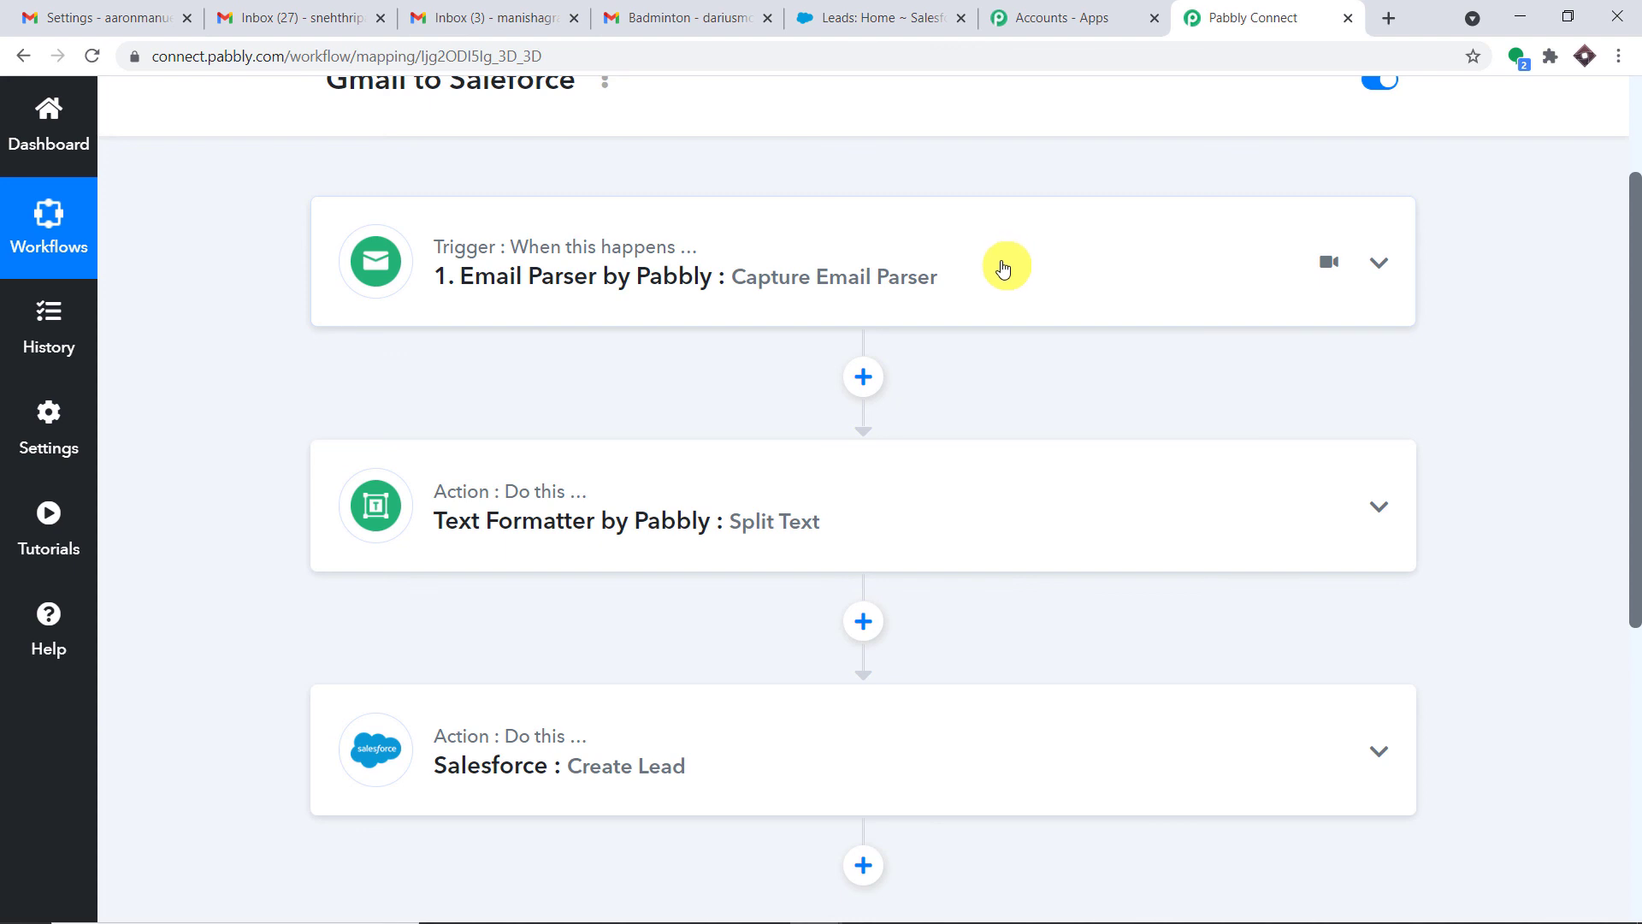
click(672, 17)
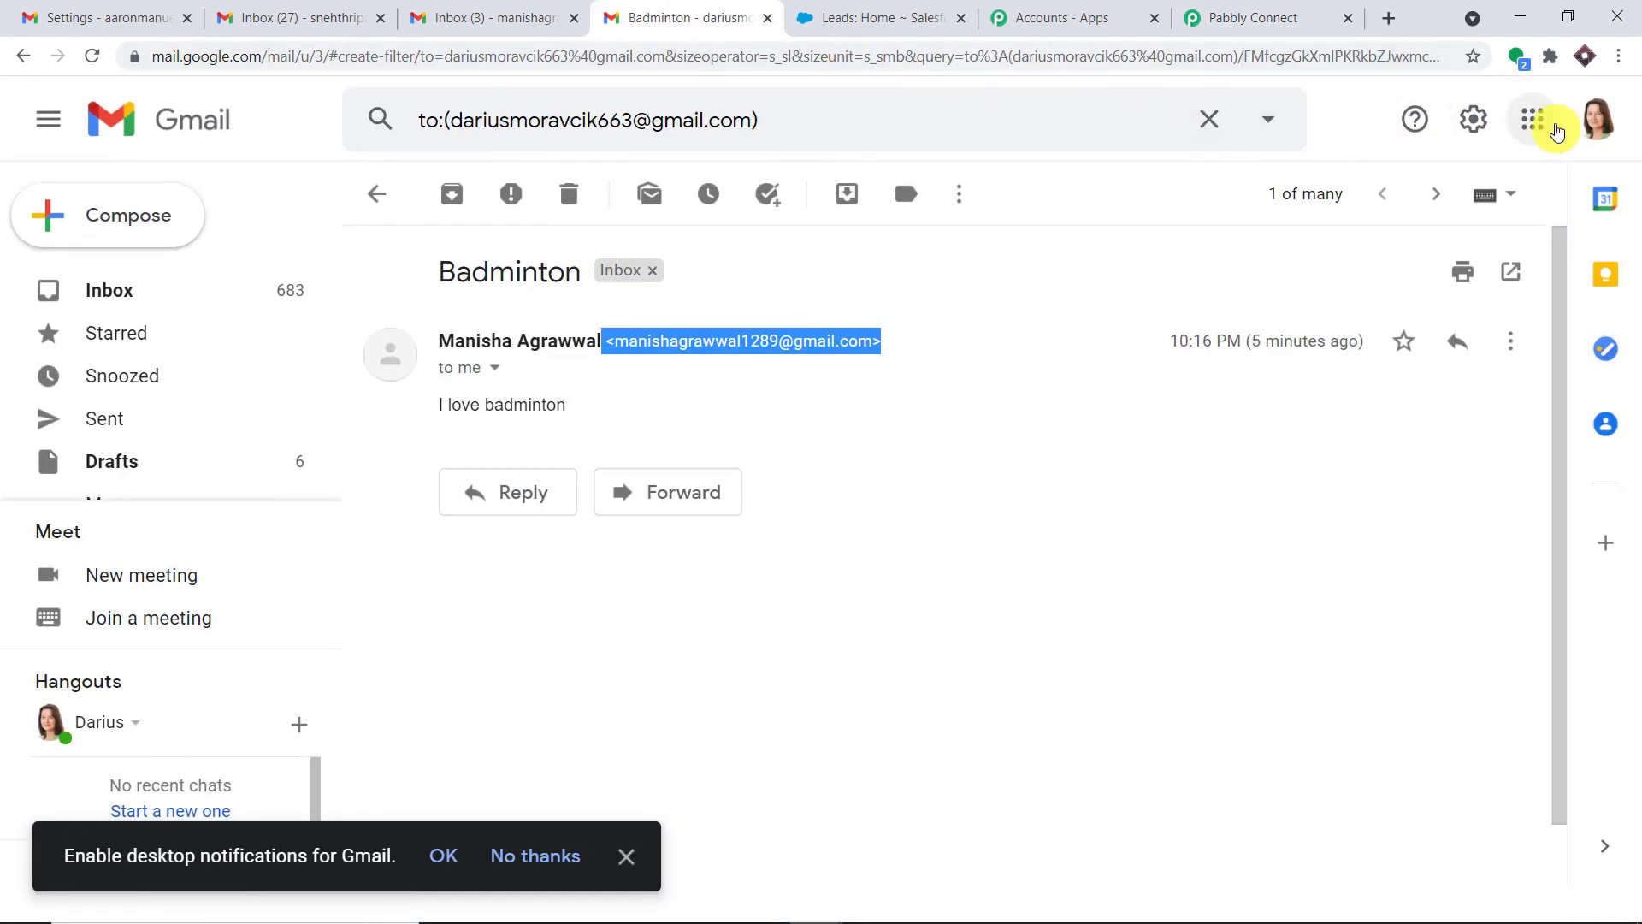
Leave the Badminton email and return to the workflow with Email Parser, Text Formatter and Salesforce Create Lead
click(1596, 120)
click(1222, 9)
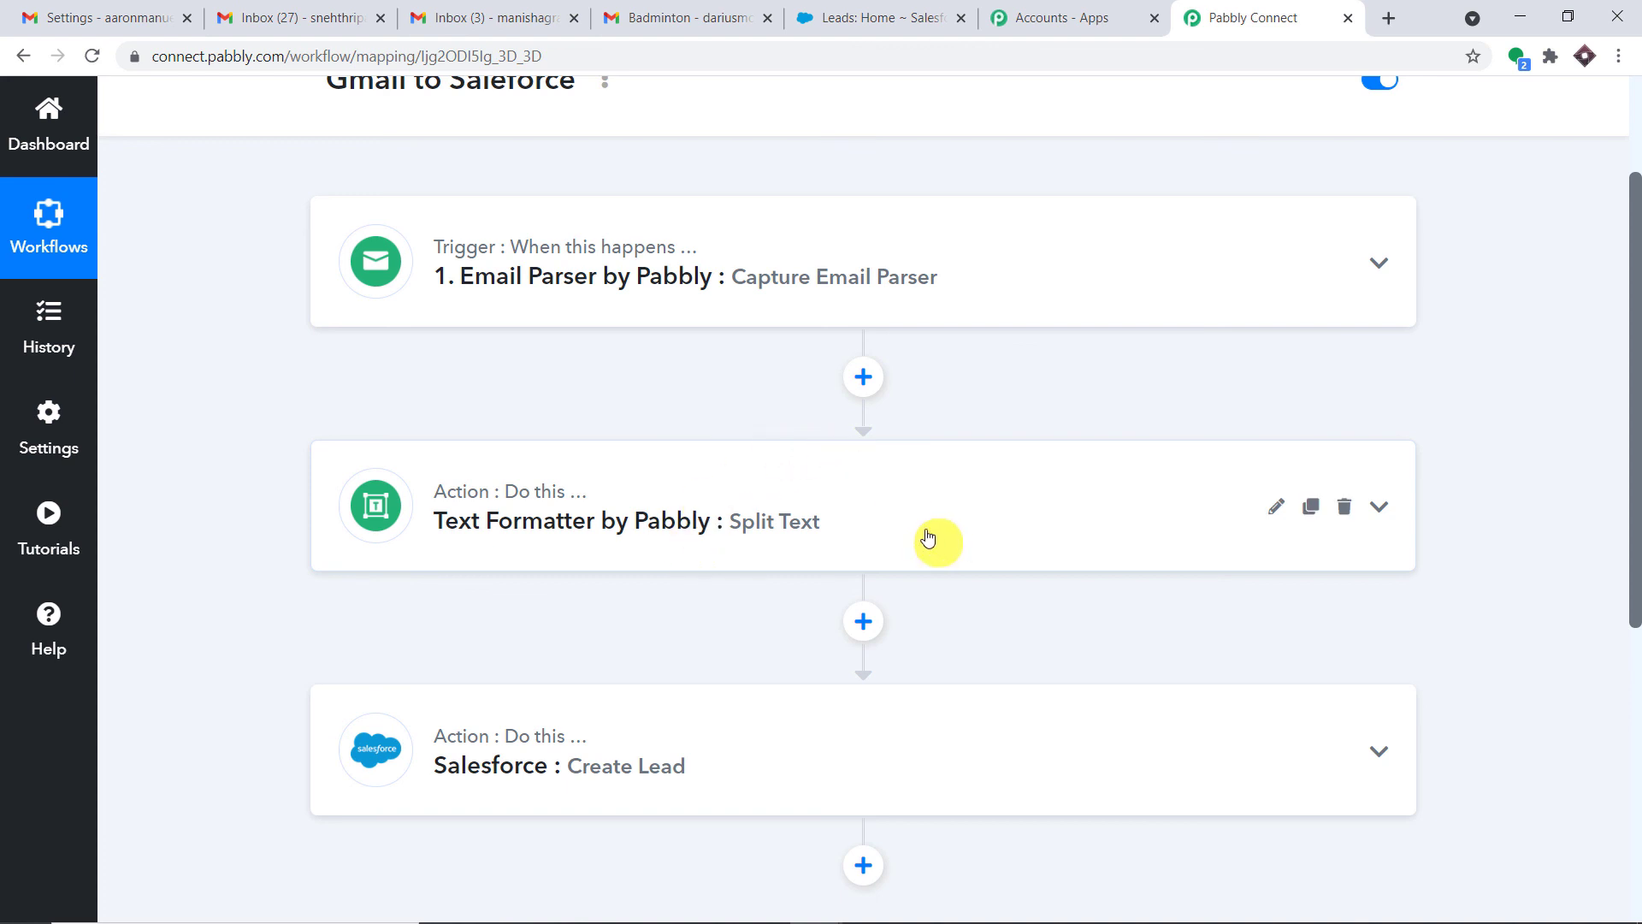
scroll(927, 539, down, 3)
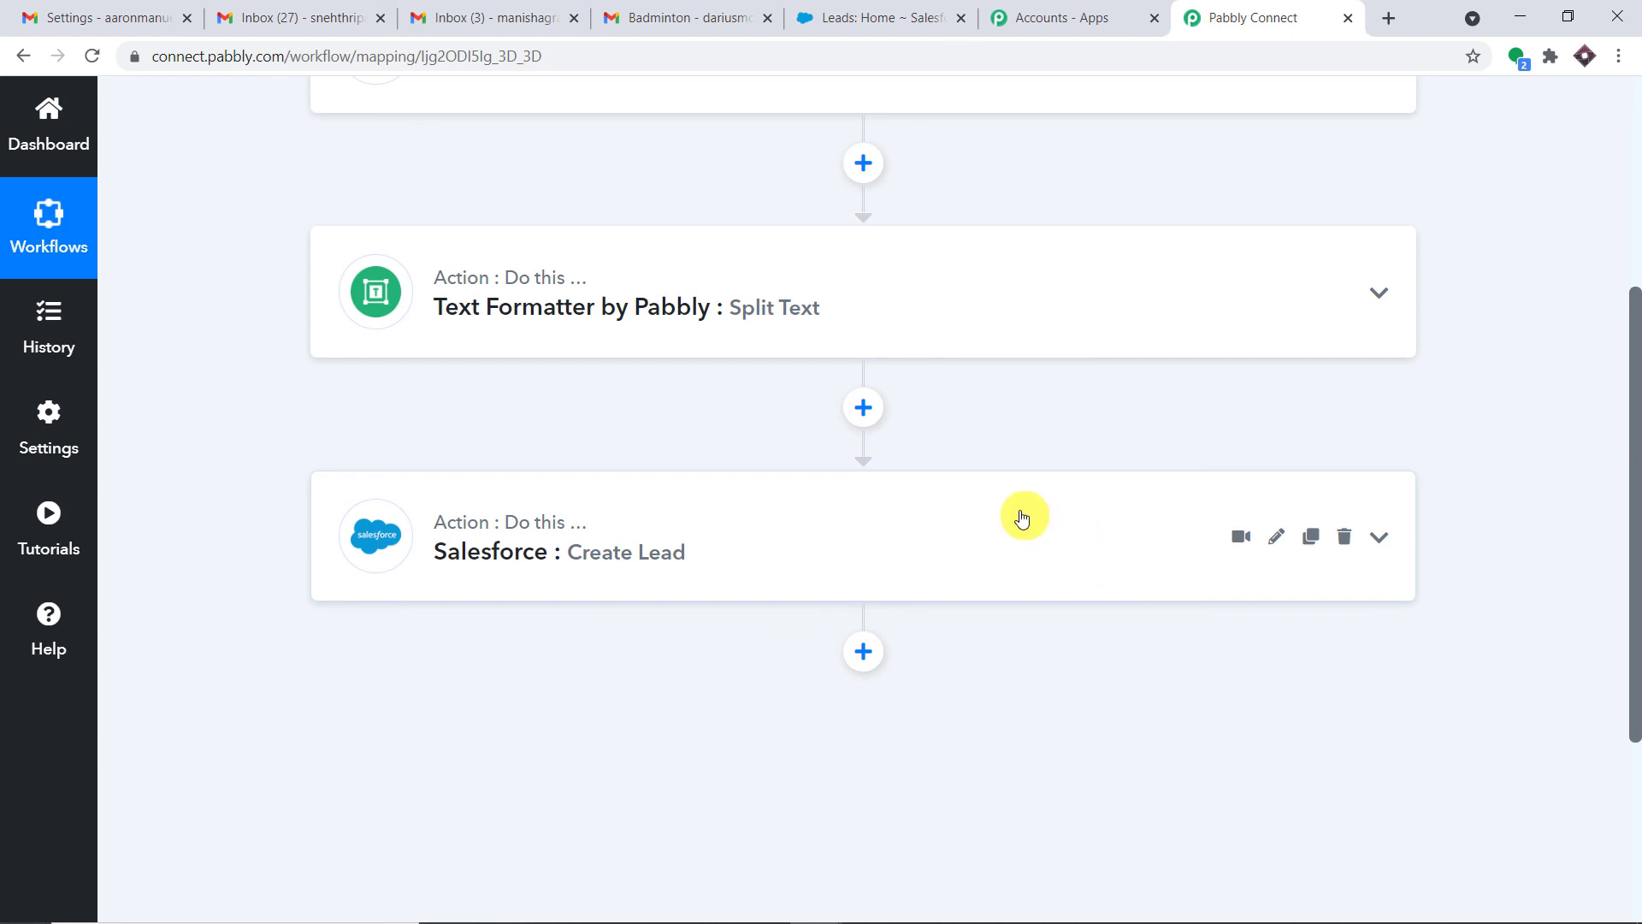
scroll(813, 549, up, 3)
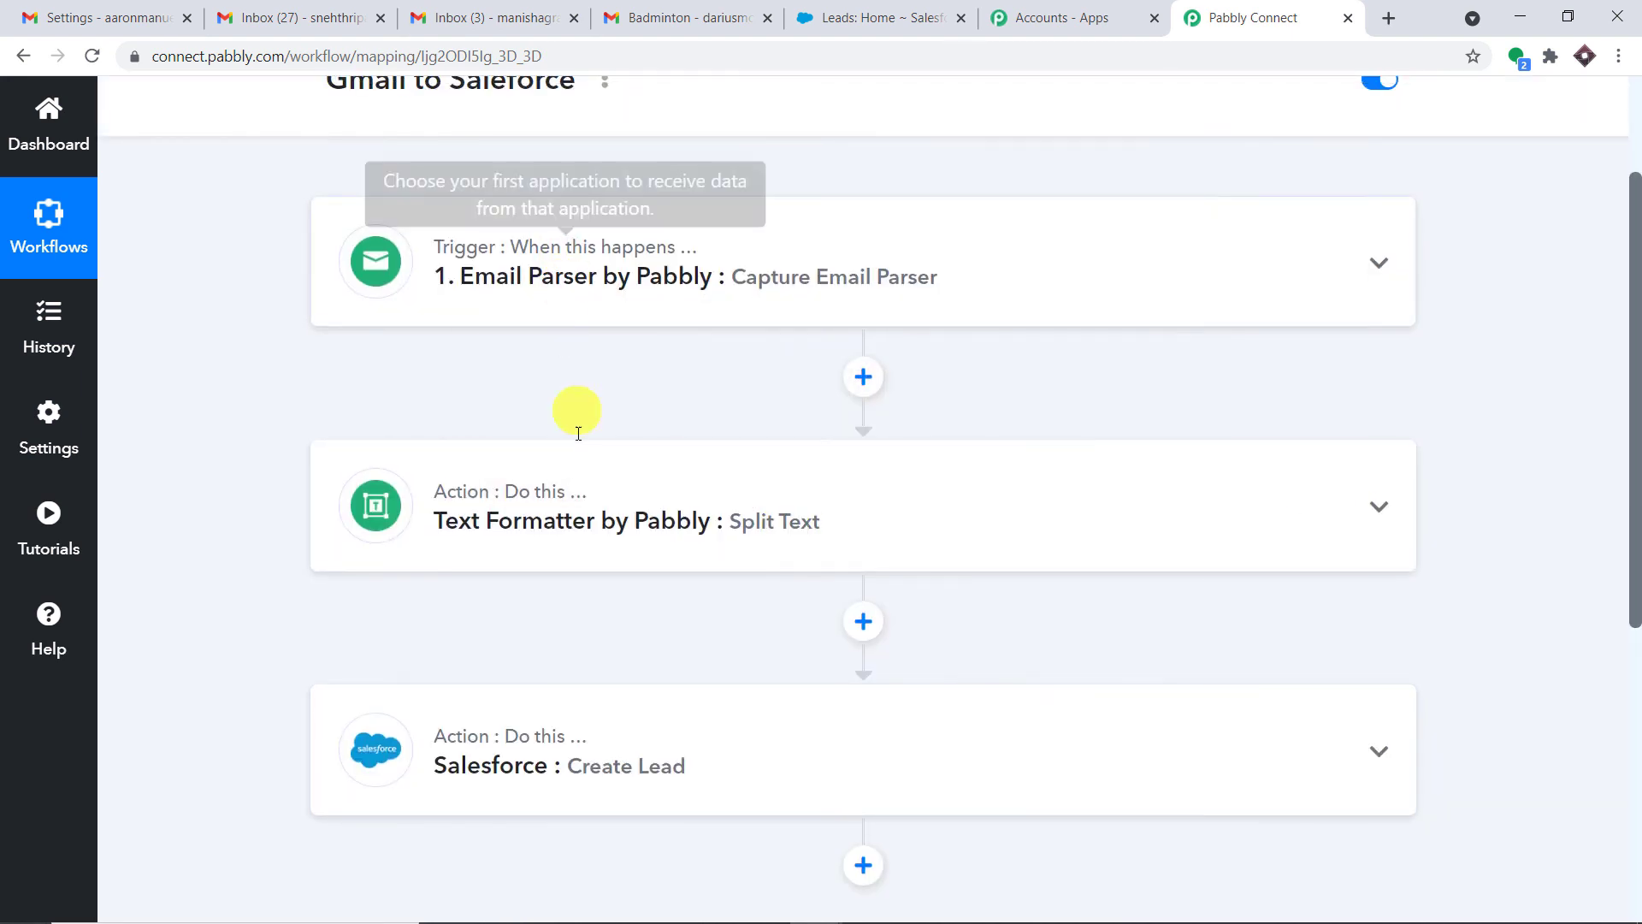